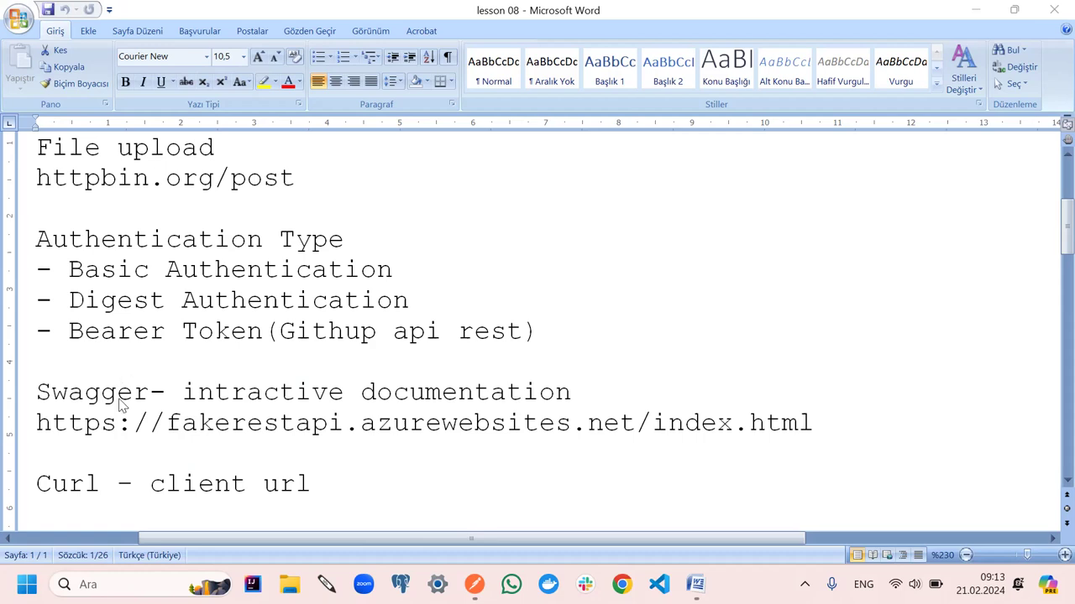
Review the Day 08 lesson topics in the notes and select the httpbin.org/post address under File upload
scroll(119, 405, "down", 1)
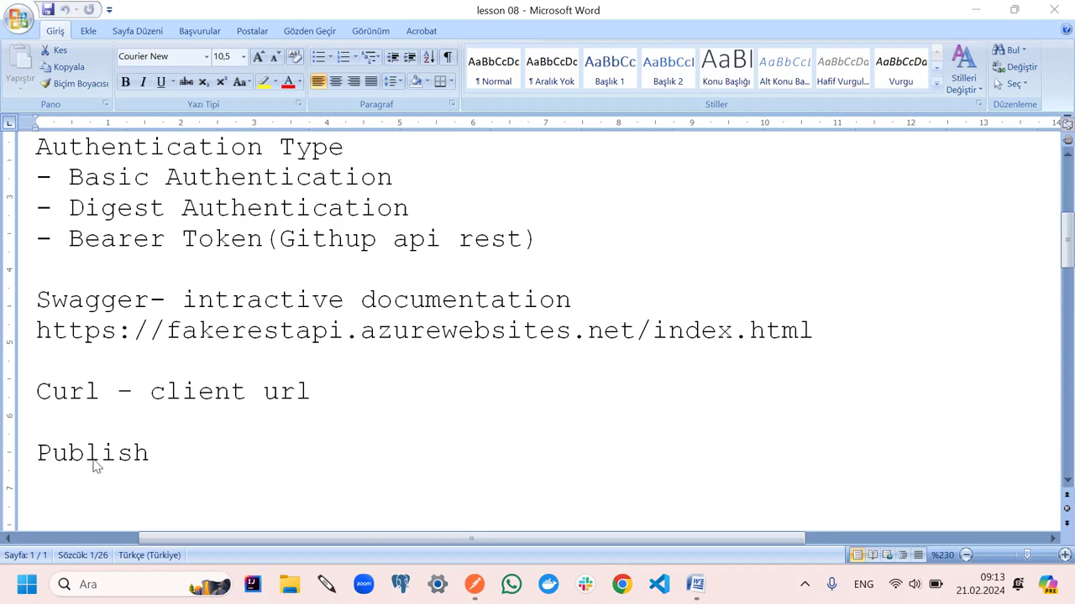
scroll(97, 467, "down", 1)
scroll(106, 468, "up", 5)
scroll(108, 467, "down", 1)
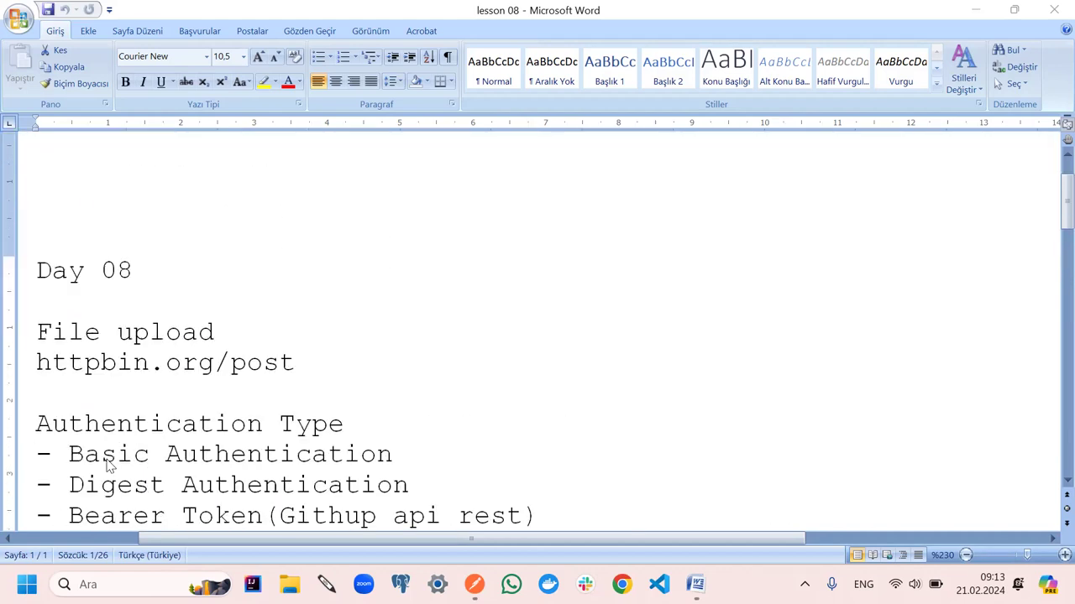
scroll(113, 466, "down", 1)
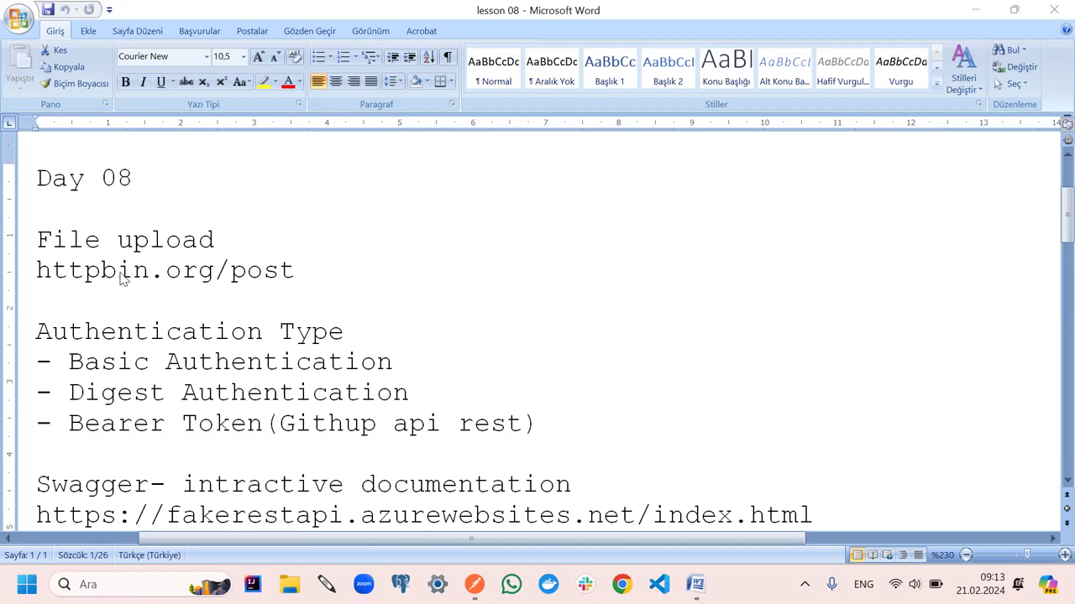
triple_click(38, 282)
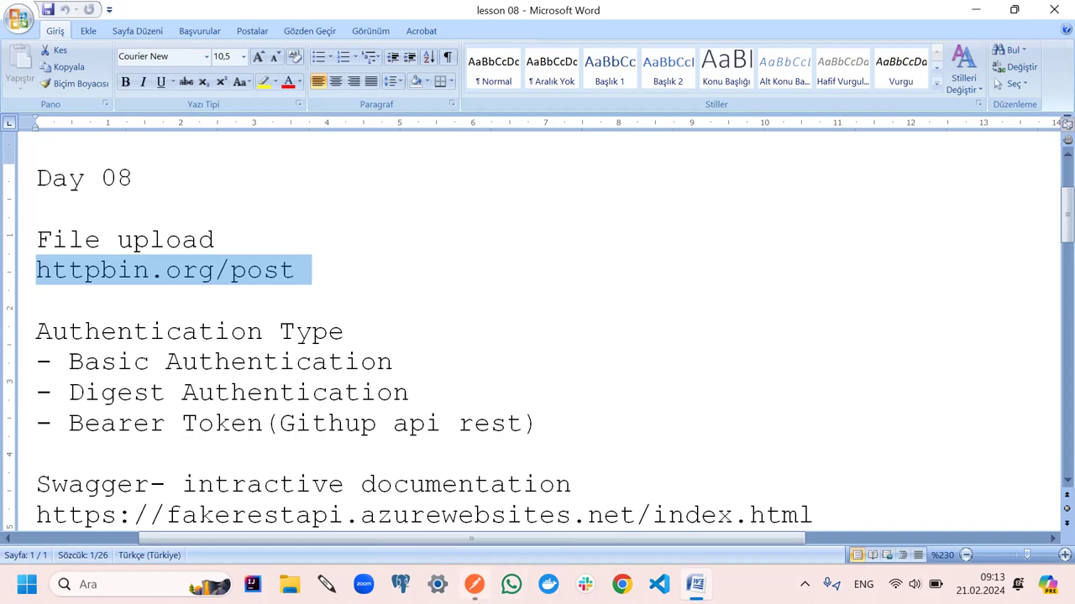
Switch to Postman and examine the form-data body of the existing POST request in the fileUpload collection
left_click(475, 585)
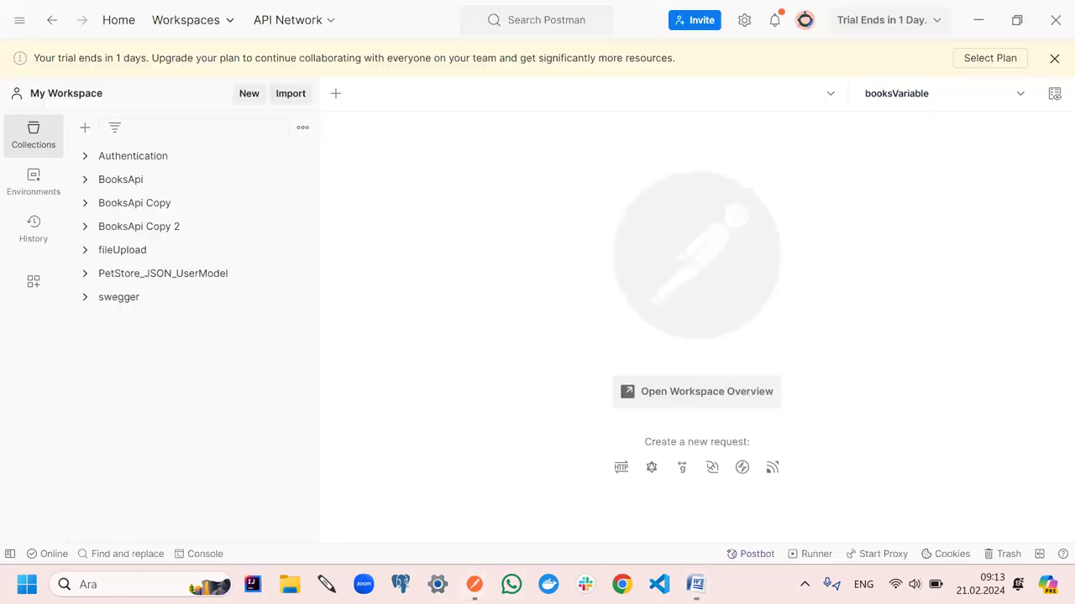
left_click(85, 254)
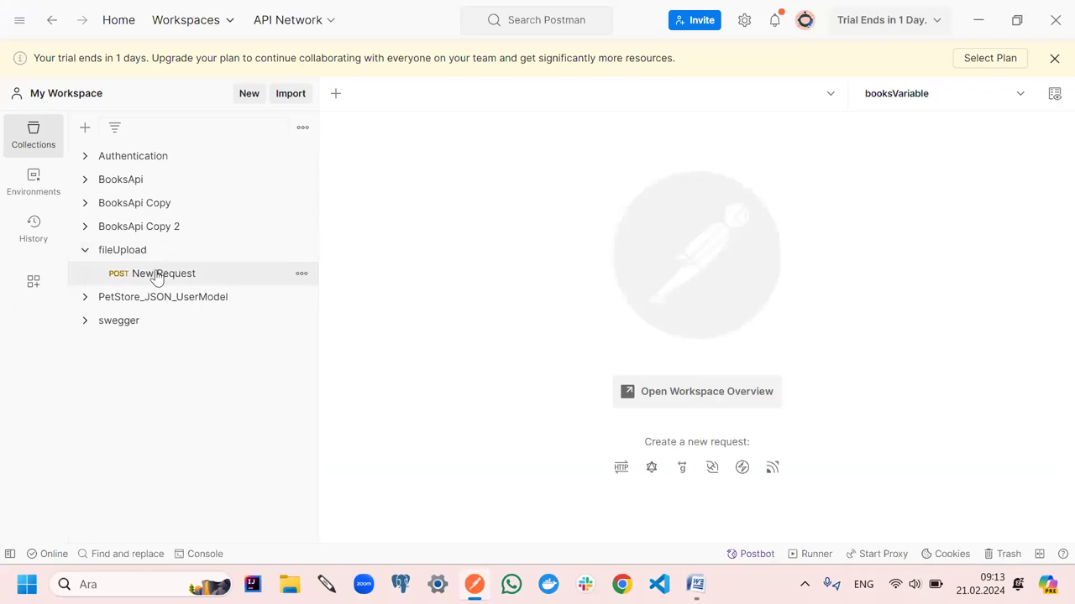
left_click(158, 278)
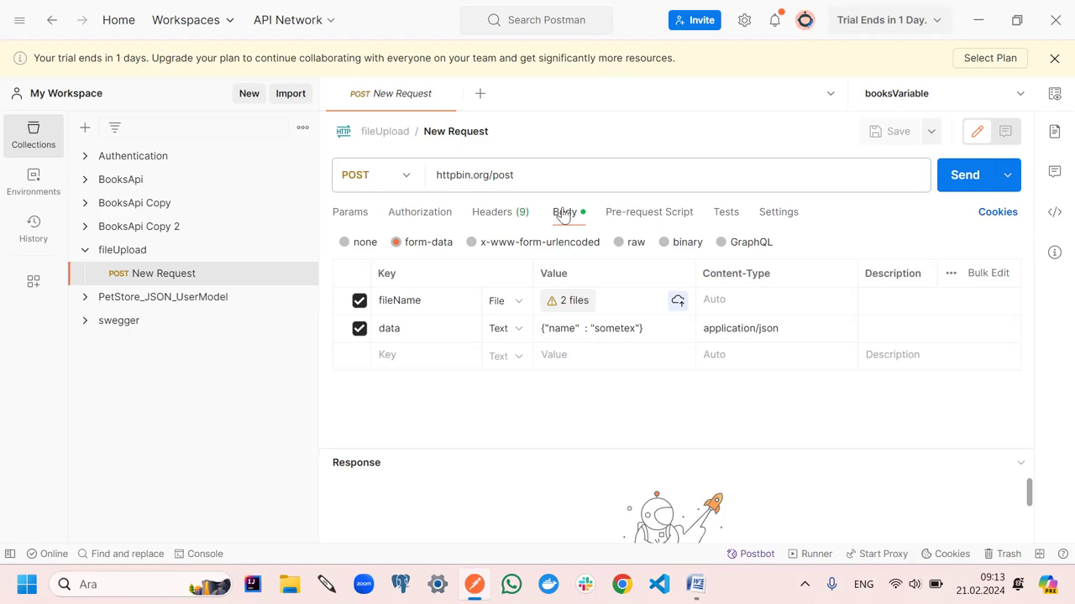
left_click(588, 302)
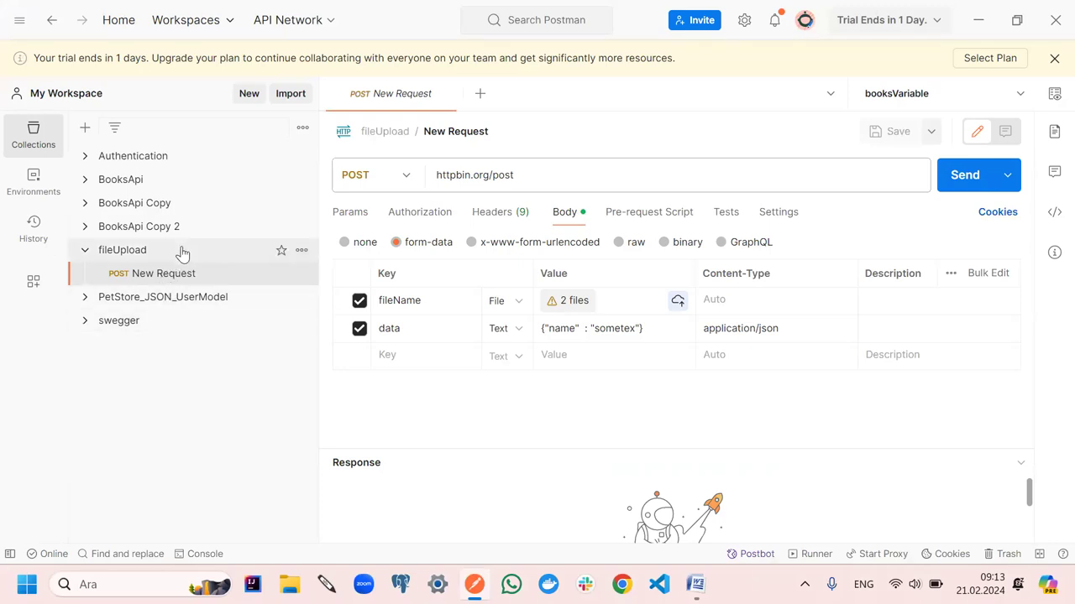
Add a new request to the fileUpload collection and set its method to POST
left_click(300, 251)
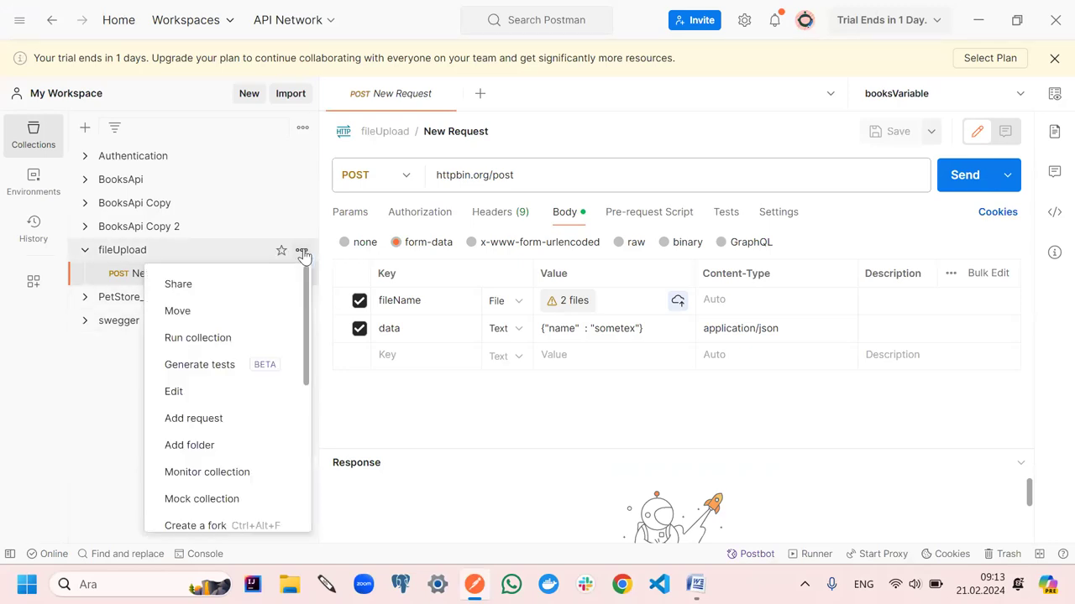
left_click(215, 422)
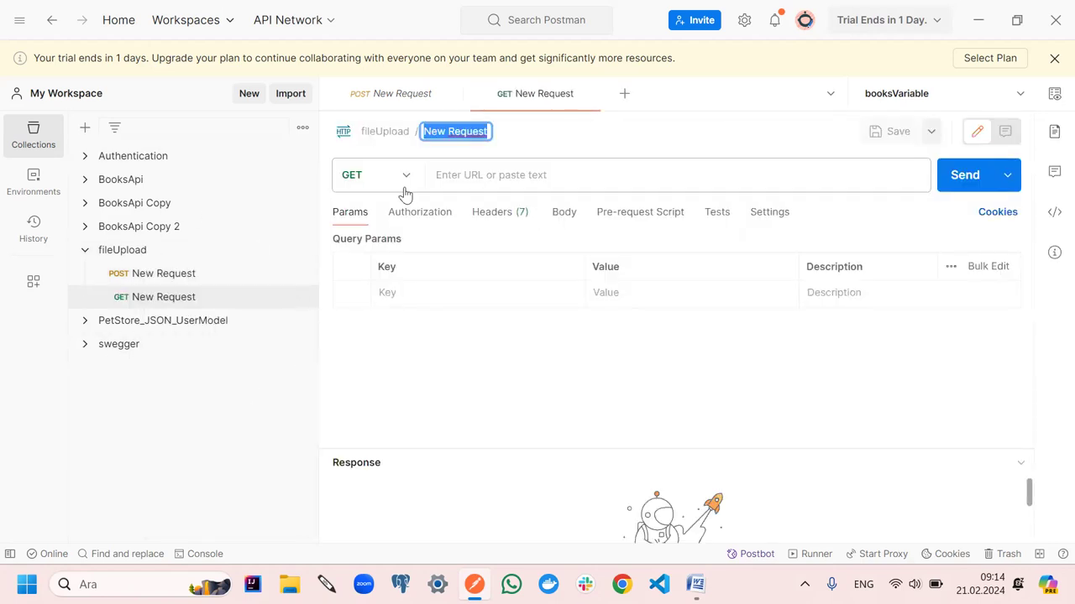
left_click(404, 186)
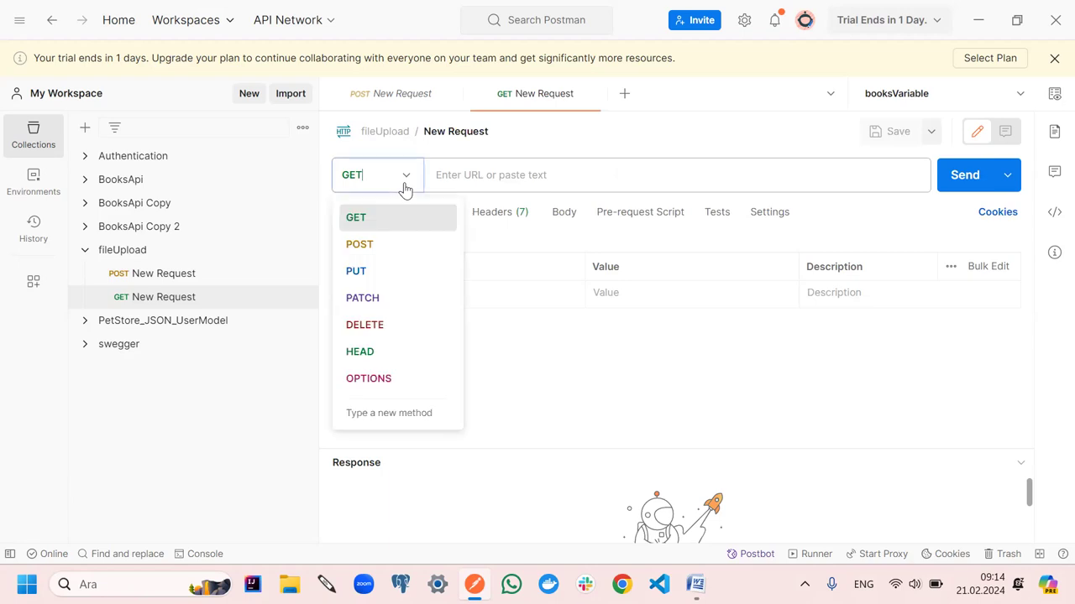
left_click(385, 242)
Copy the httpbin.org/post URL from the existing fileUpload request into the new POST request and save it
left_click(455, 174)
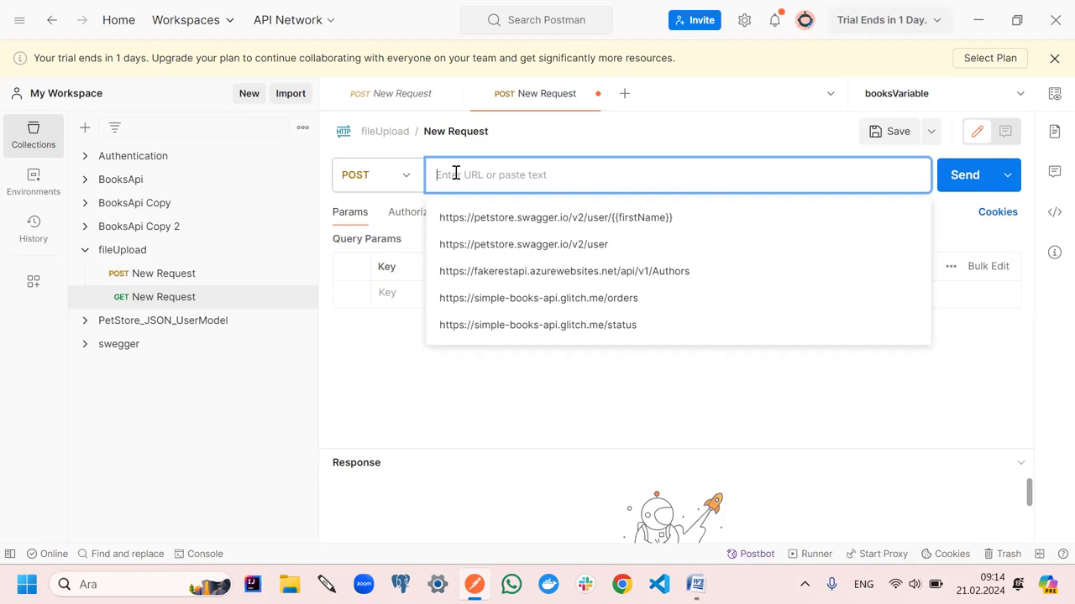
left_click(164, 280)
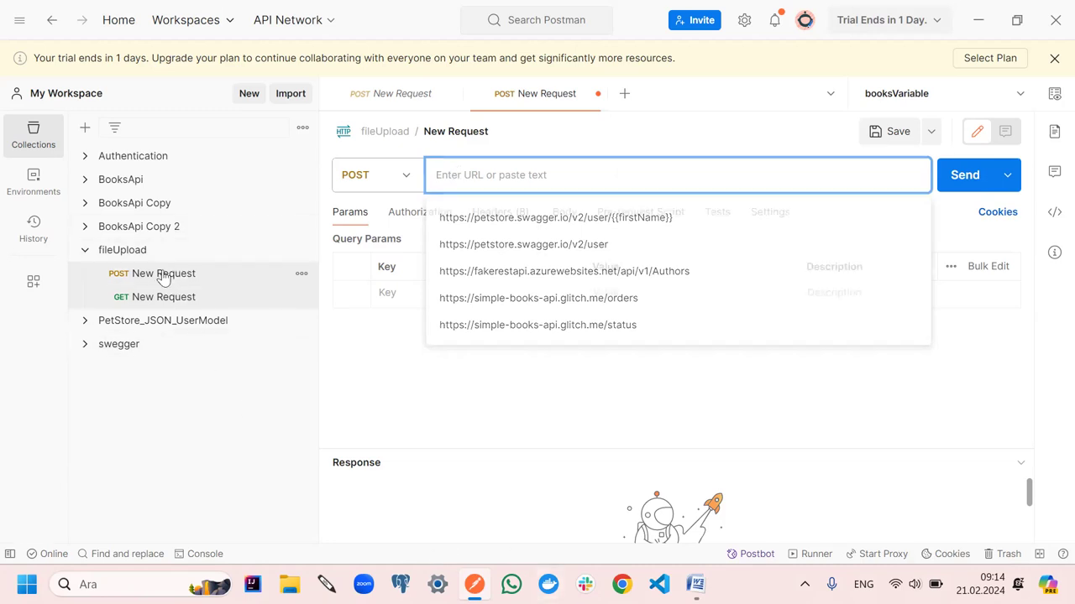
triple_click(576, 181)
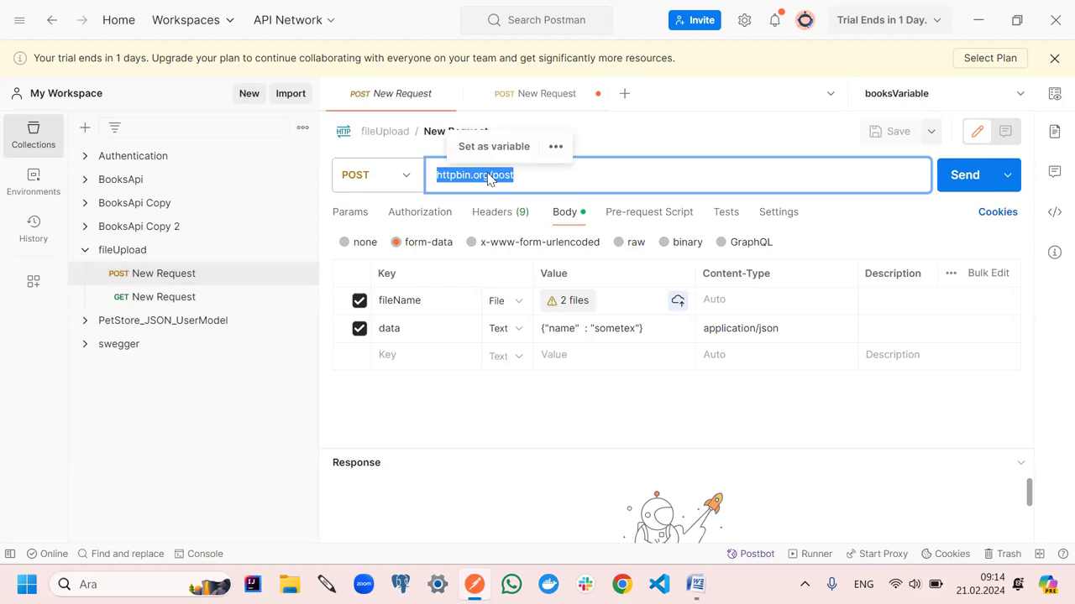
right_click(490, 178)
left_click(520, 278)
left_click(179, 299)
left_click(525, 168)
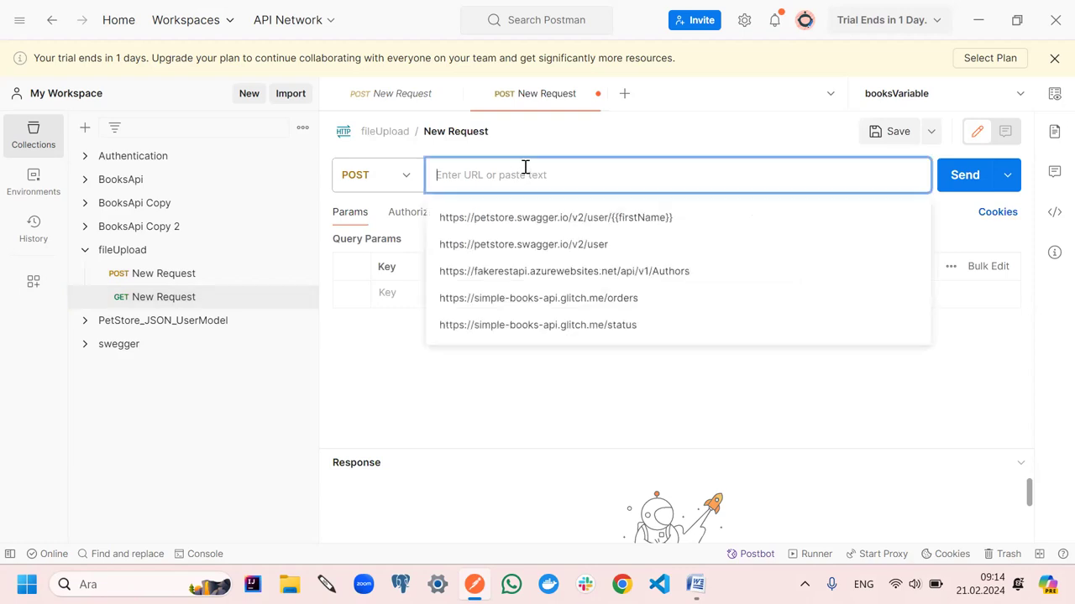
key("ctrl+v")
left_click(485, 260)
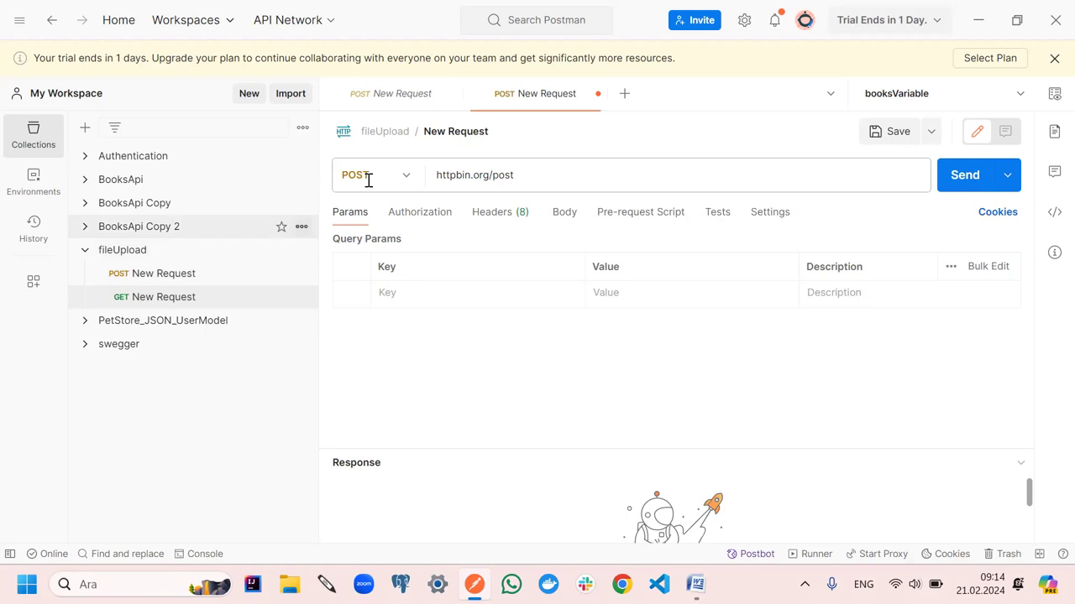
left_click(878, 135)
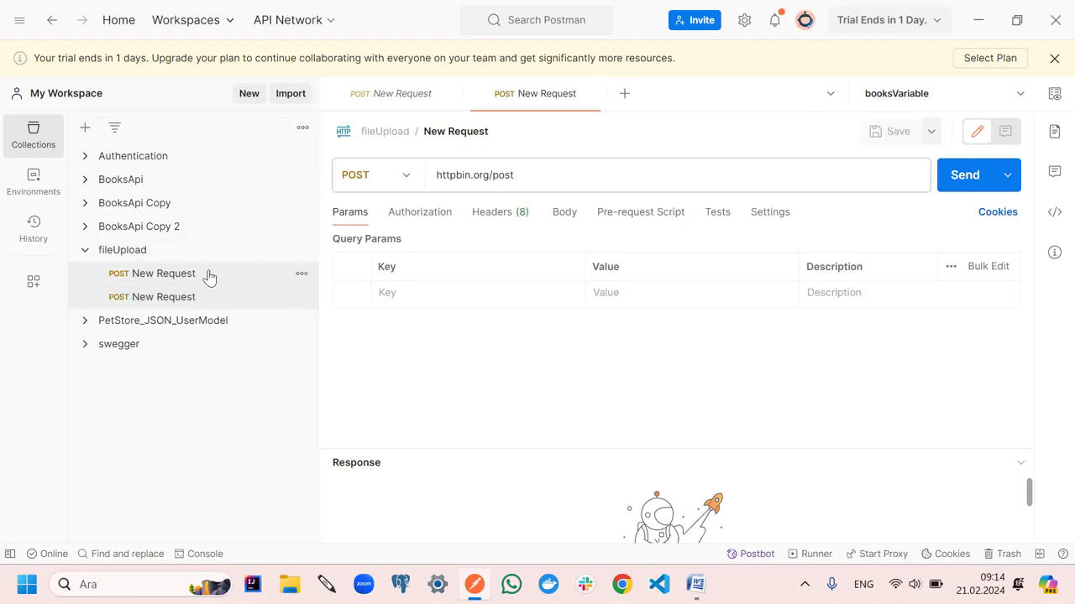
left_click(209, 278)
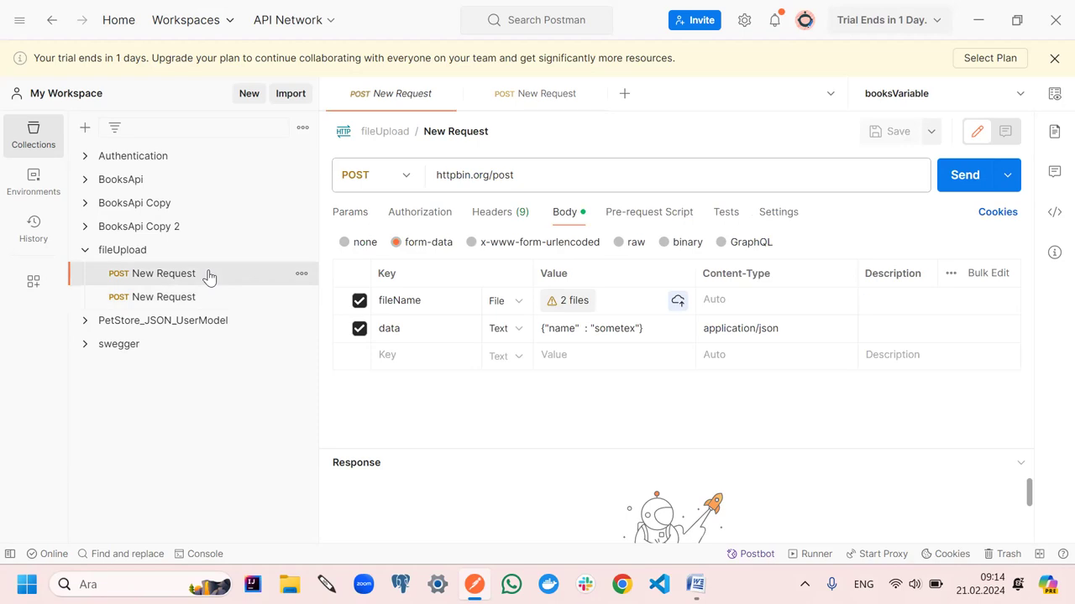
left_click(301, 274)
left_click(89, 381)
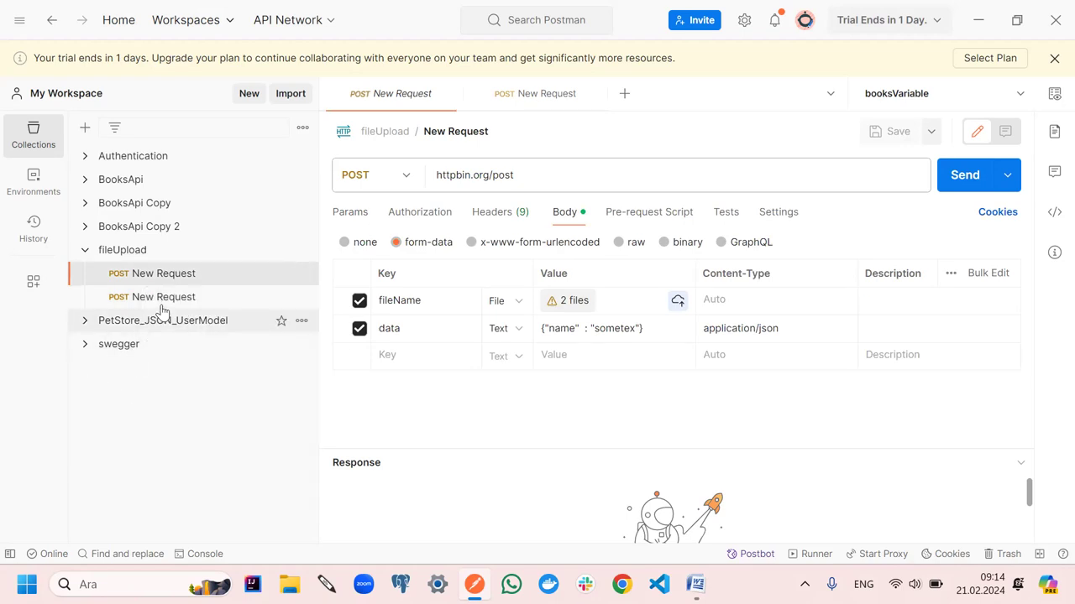
Rename the newly added POST request in the fileUpload collection to fileUpload
left_click(178, 302)
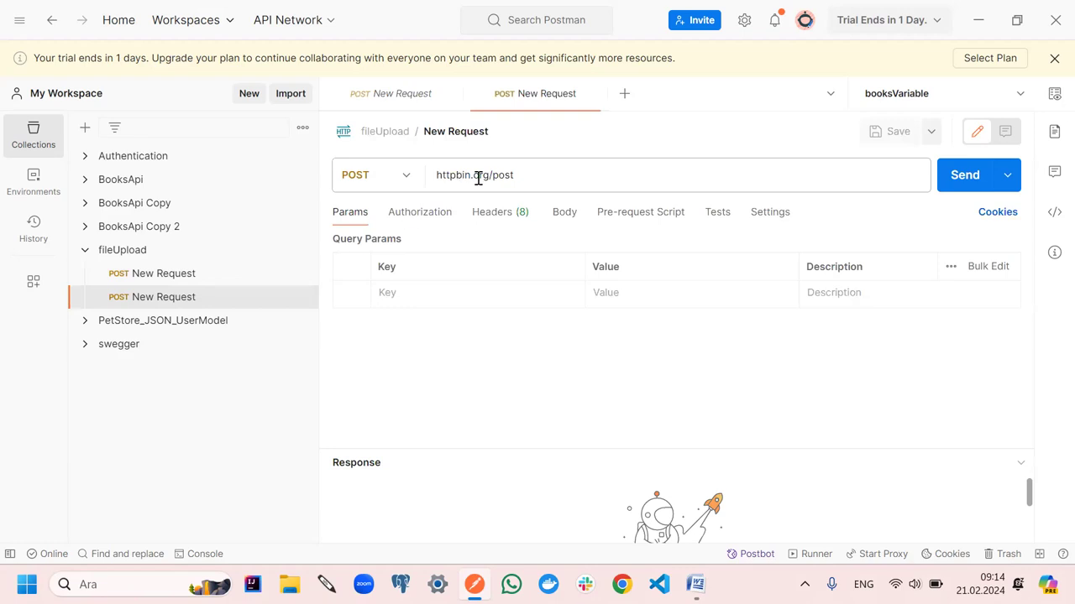
left_click(493, 130)
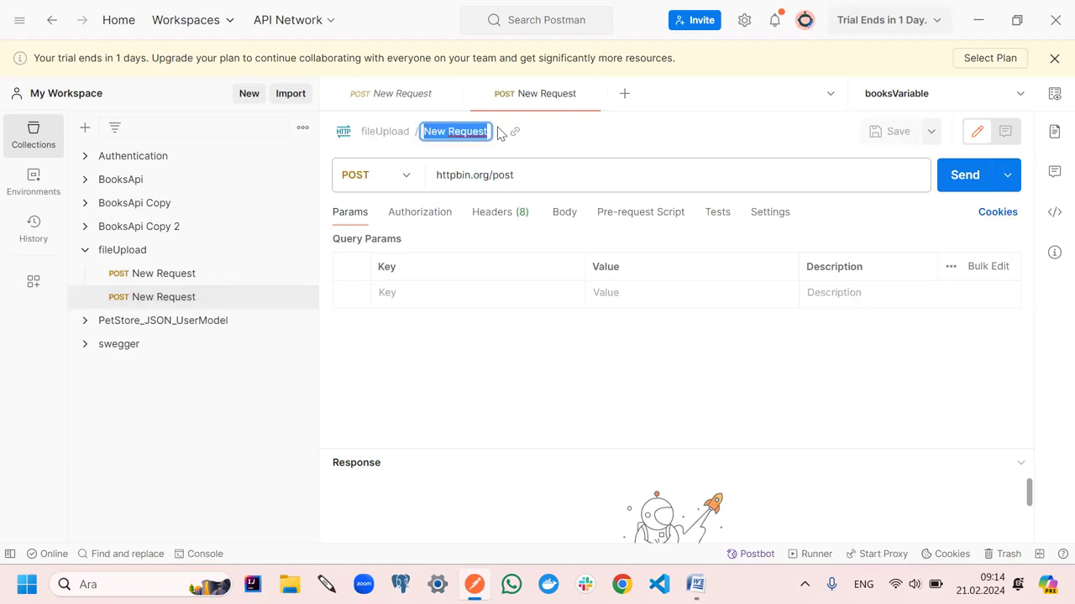
type("fileUpload")
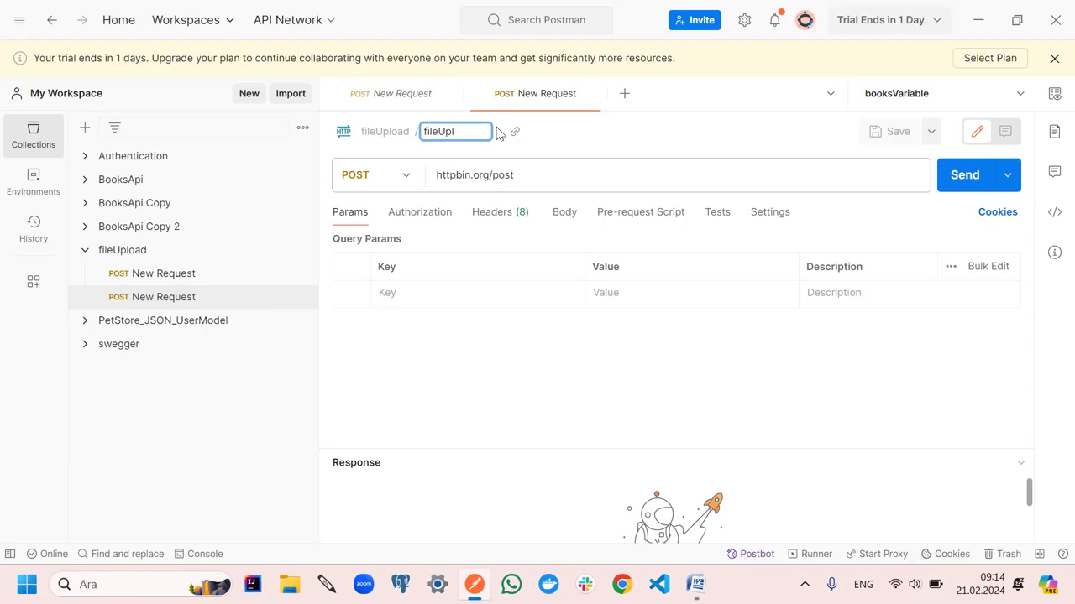
left_click(507, 174)
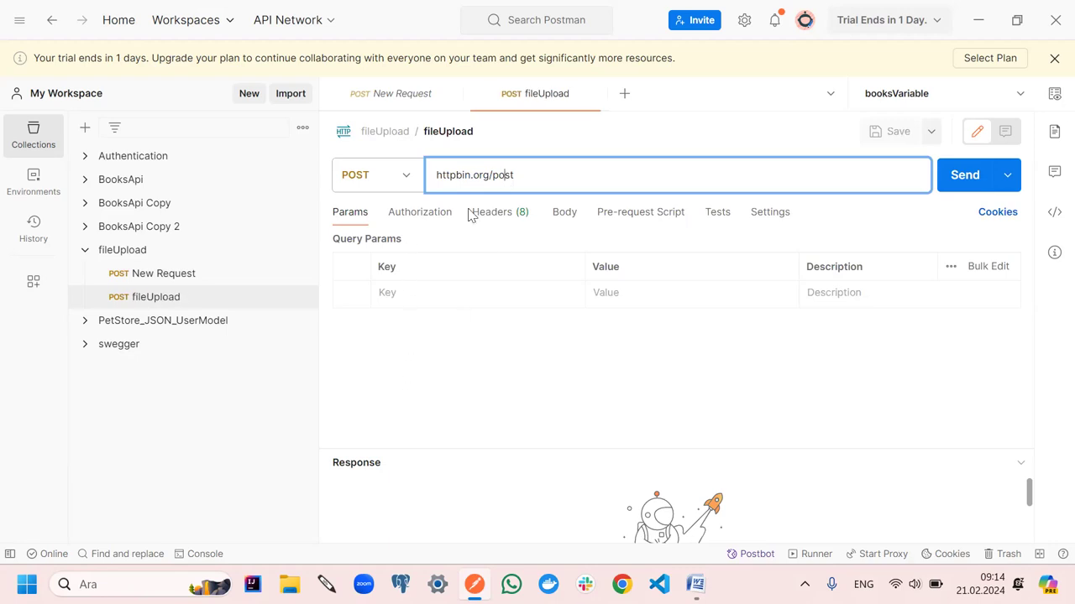
Set the request body to form-data and add a key named fileName with the type File
left_click(566, 213)
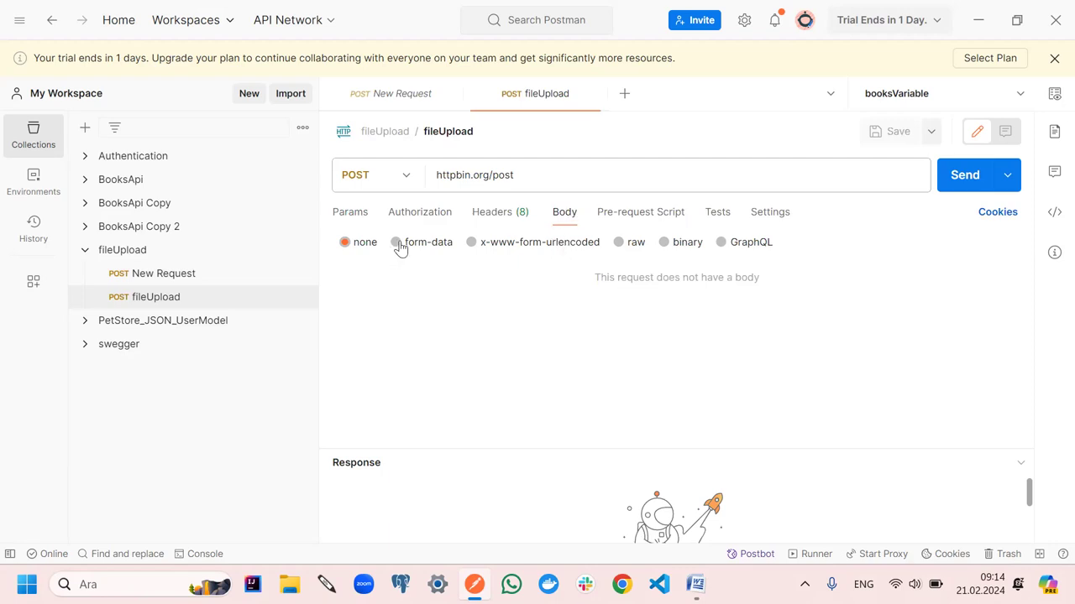
left_click(396, 242)
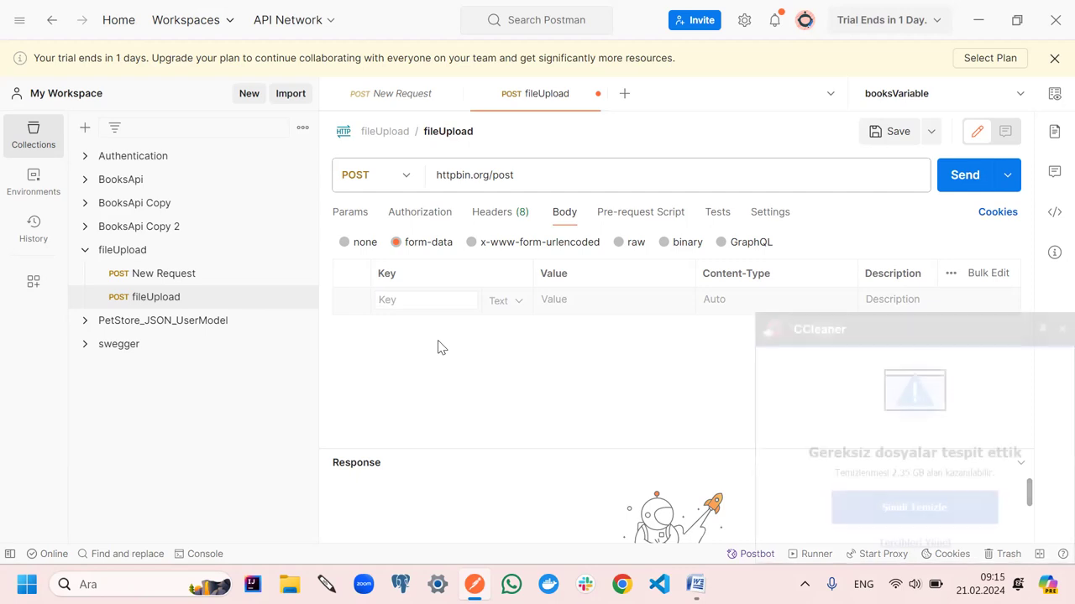
type("fi")
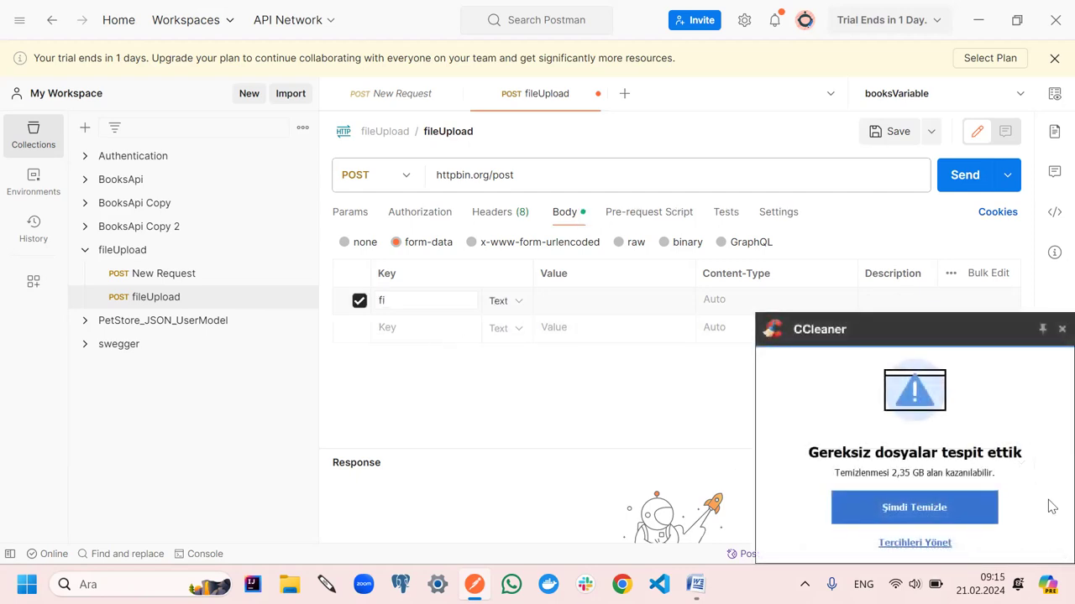
left_click(1061, 329)
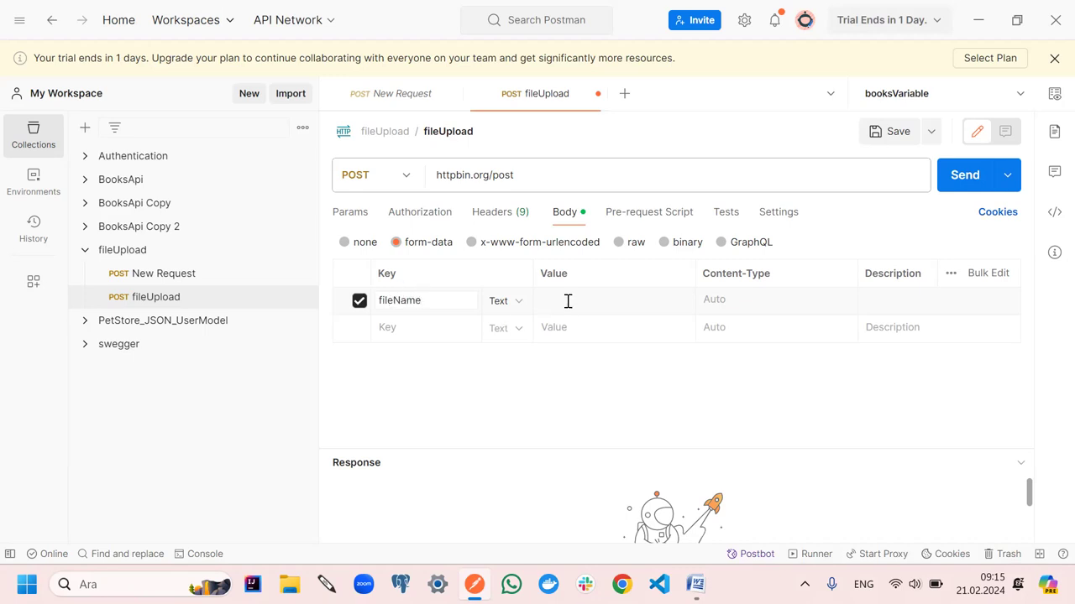
left_click(513, 304)
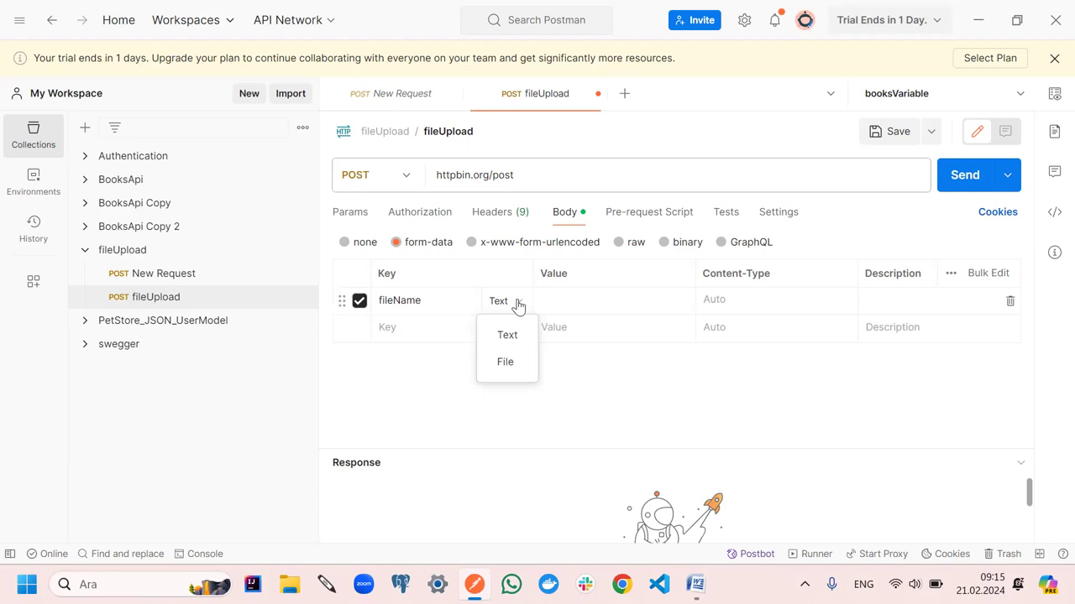
left_click(502, 367)
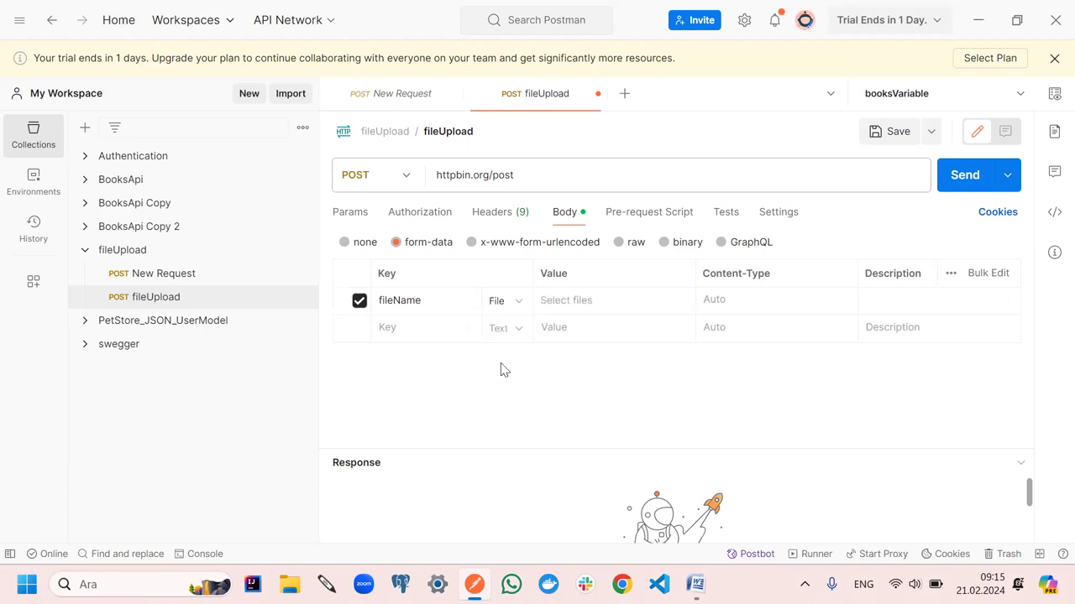
Attach the local Word document lesson 08.docx from the desktop as the value of the fileName key
left_click(585, 301)
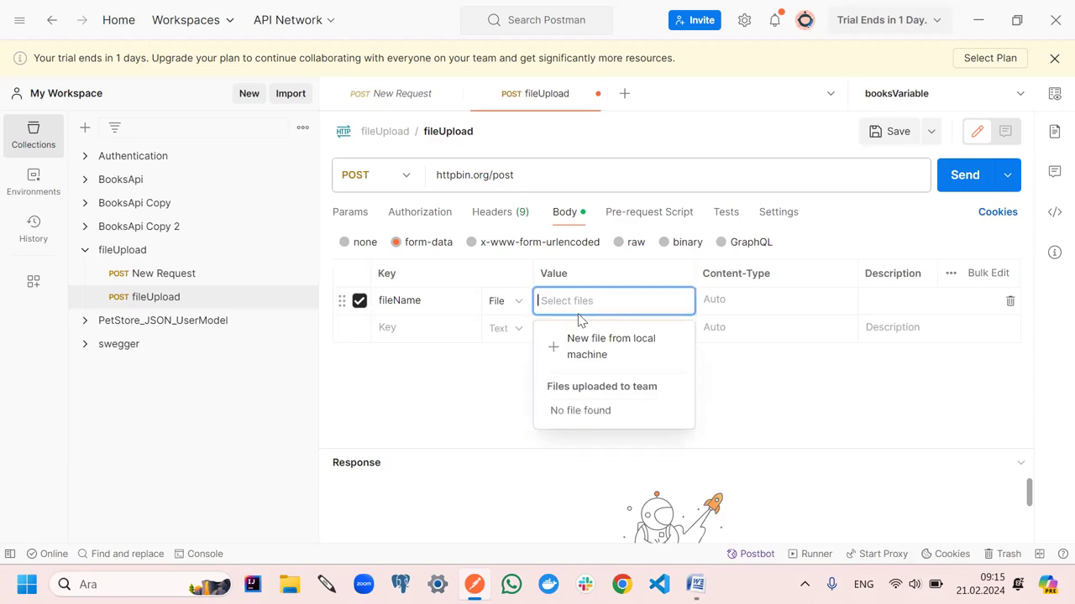
left_click(557, 350)
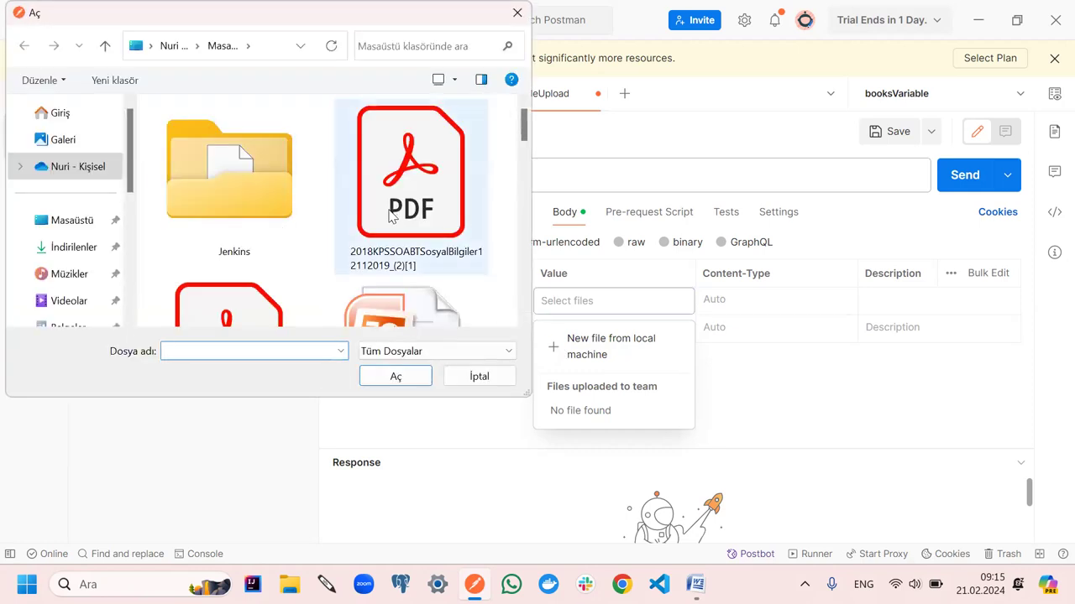
scroll(378, 218, "down", 5)
scroll(248, 267, "down", 4)
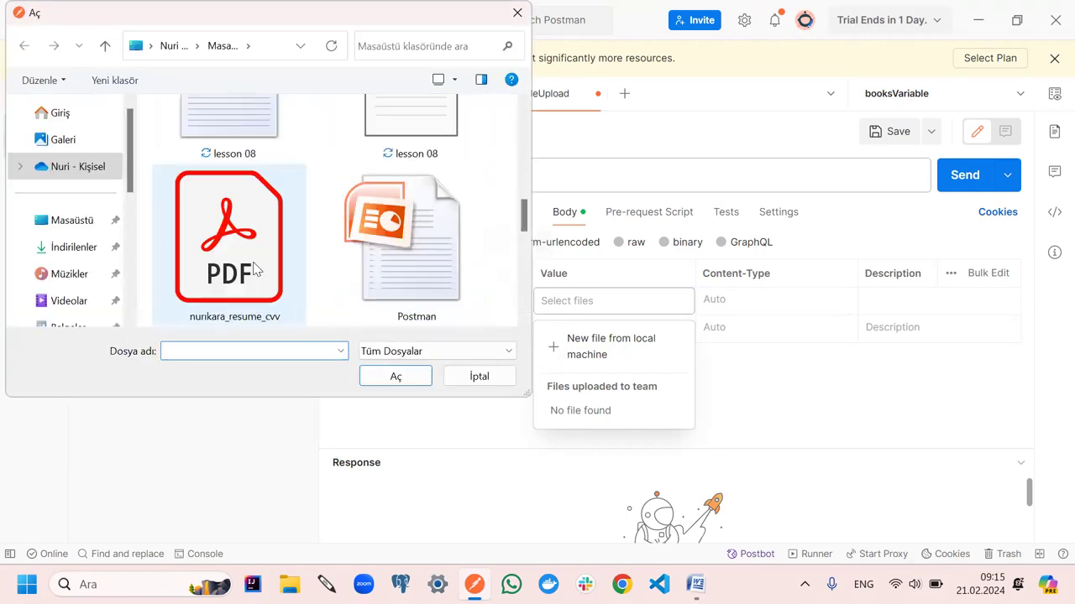
scroll(334, 252, "down", 6)
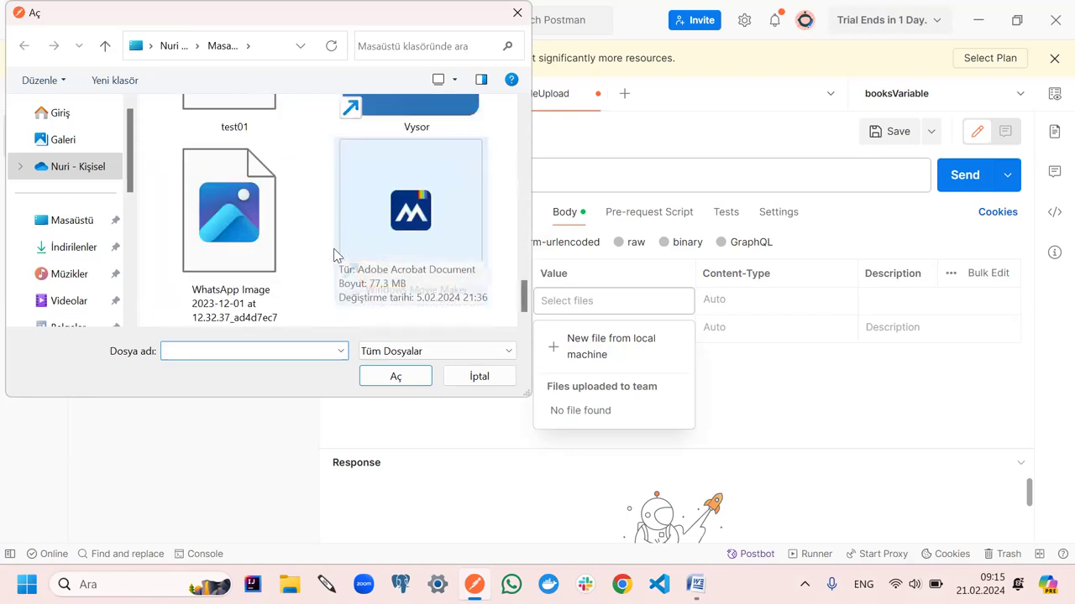
scroll(335, 253, "up", 1)
scroll(335, 255, "up", 5)
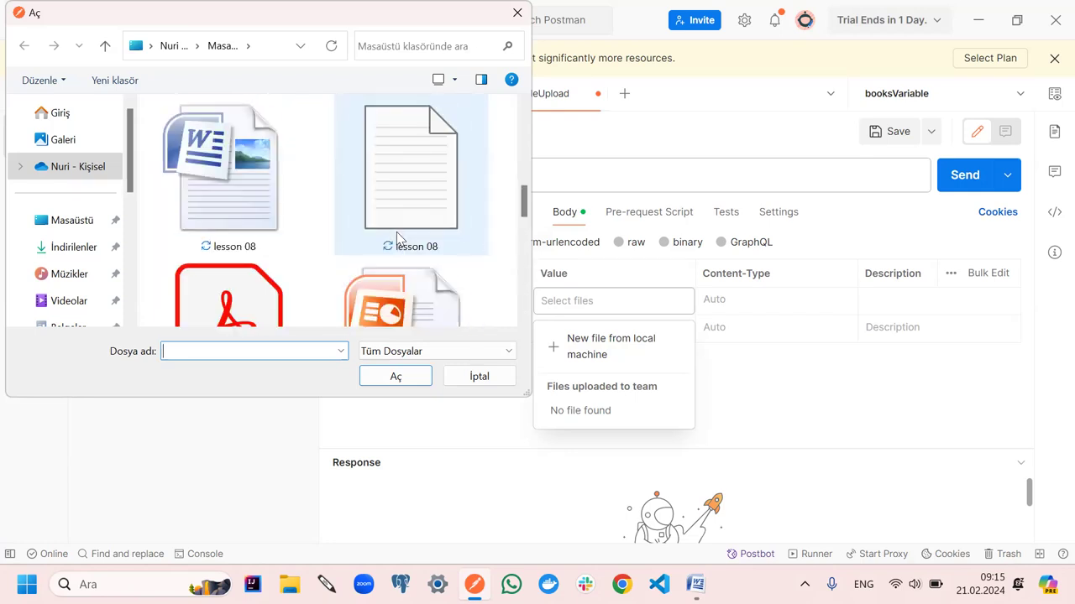
left_click(424, 194)
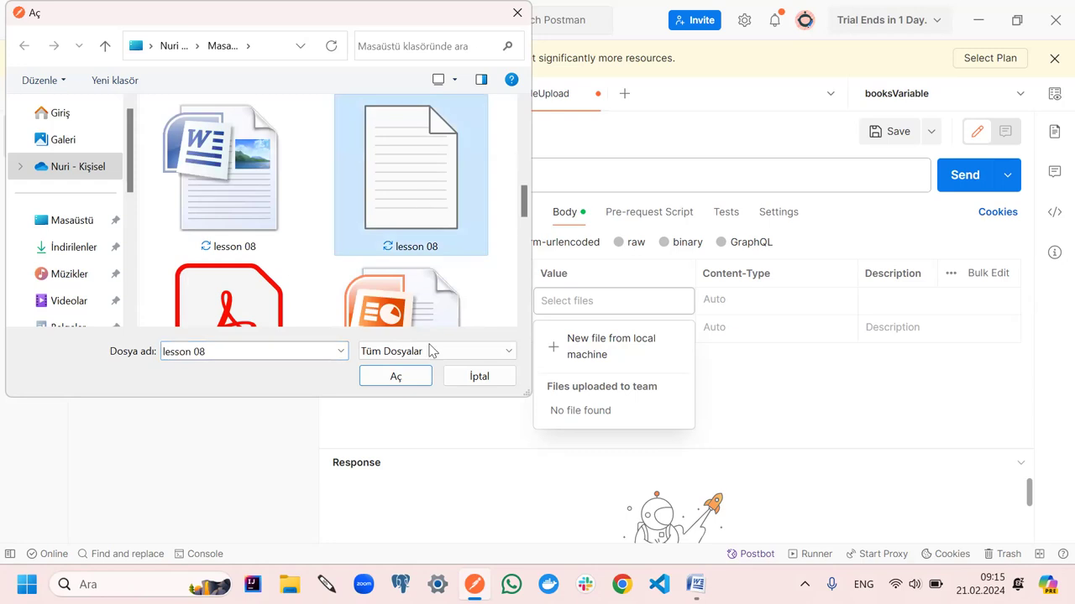
left_click(175, 130)
left_click(383, 376)
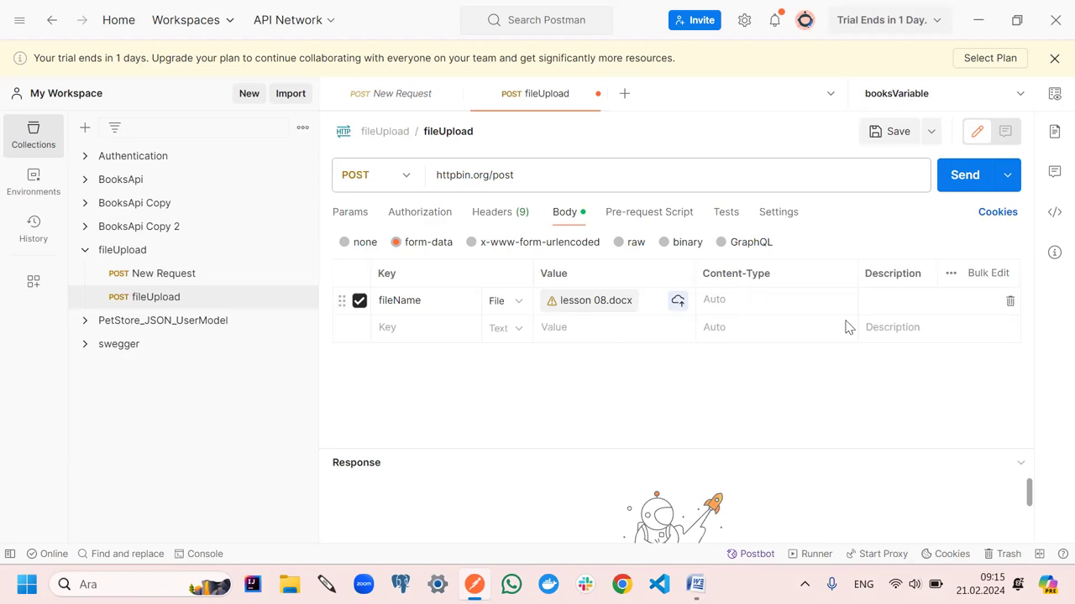
Send the fileUpload request and compare the fileName entry in the response with the attached file in the request body
left_click(950, 184)
left_click_drag(542, 450, 529, 311)
scroll(492, 424, "down", 5)
left_click_drag(425, 335, 467, 118)
scroll(542, 369, "up", 5)
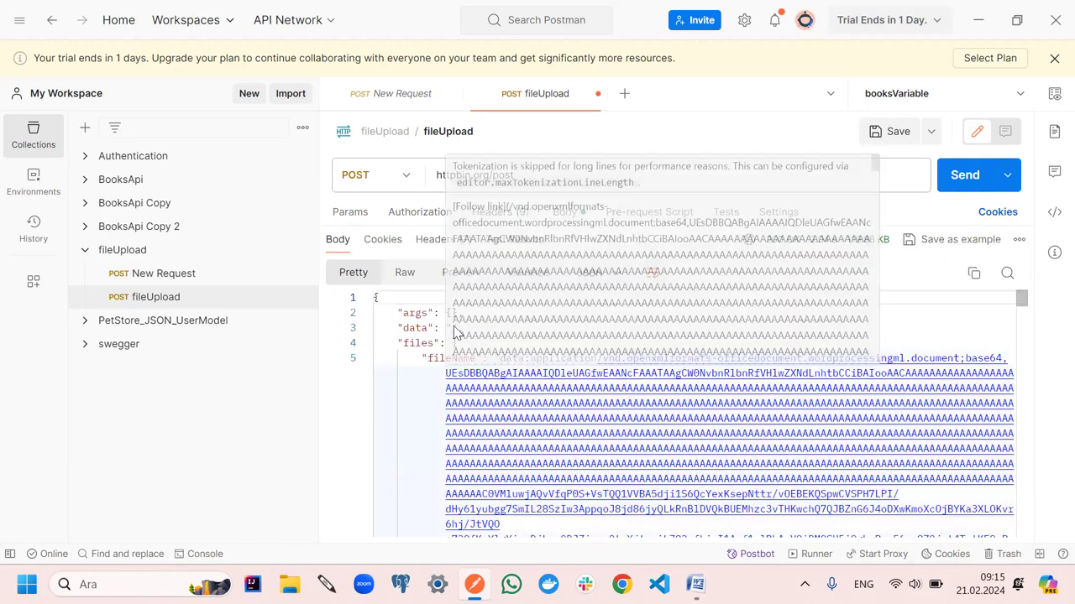
left_click_drag(423, 351, 518, 358)
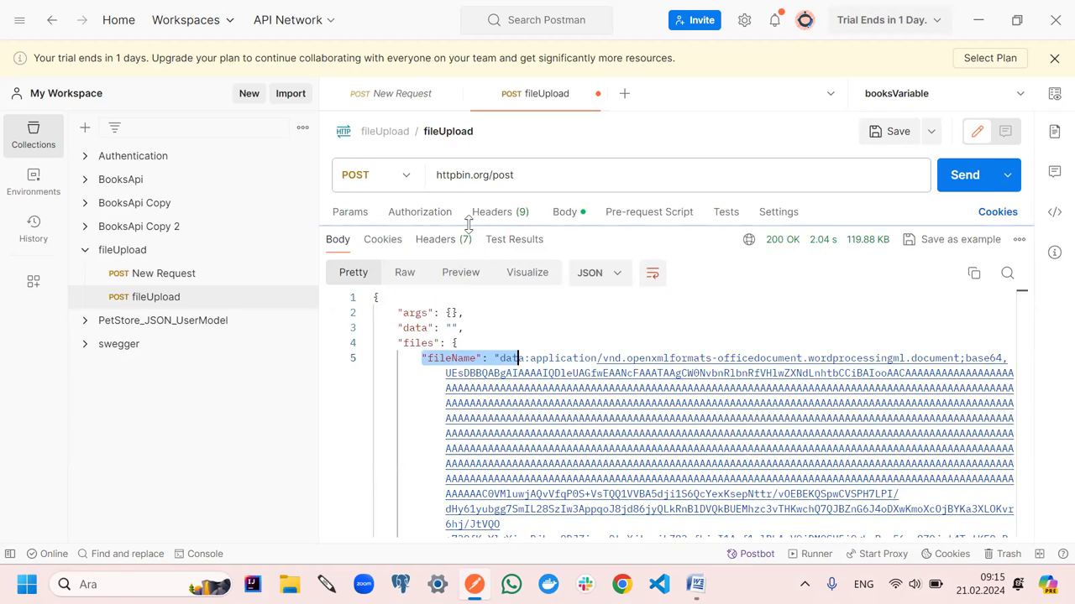
left_click_drag(469, 225, 473, 351)
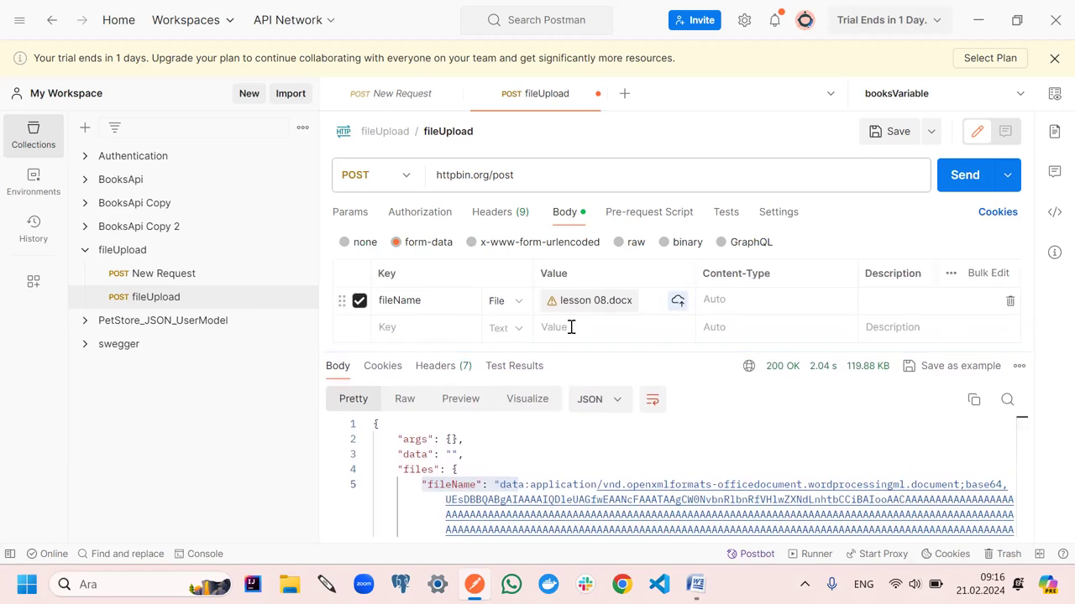
left_click_drag(544, 352, 480, 132)
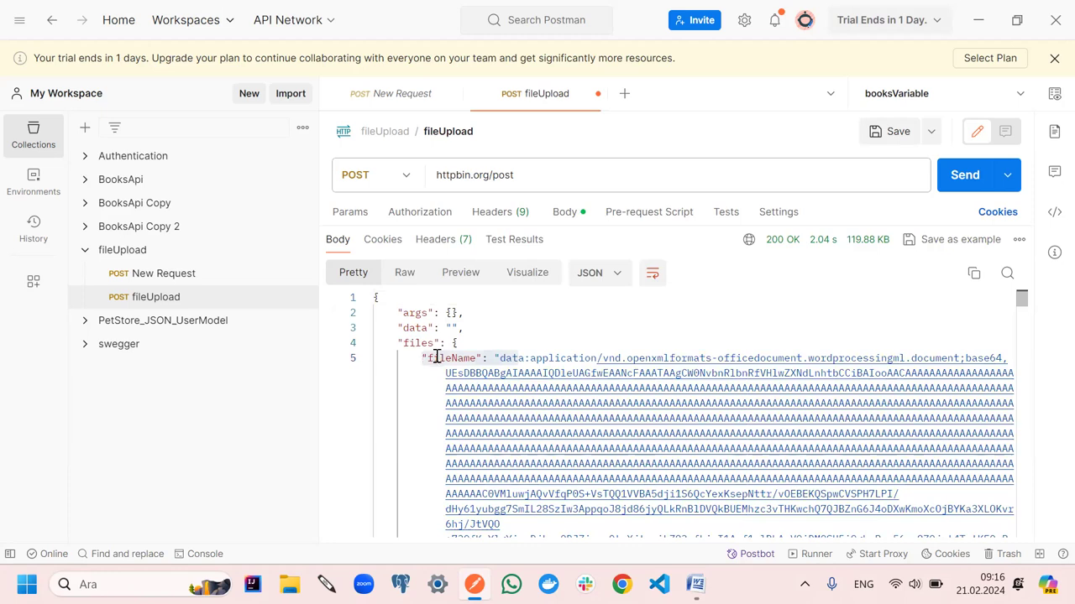
Examine the encoded file content in the response body through to the headers and URL at its end
scroll(512, 430, "down", 5)
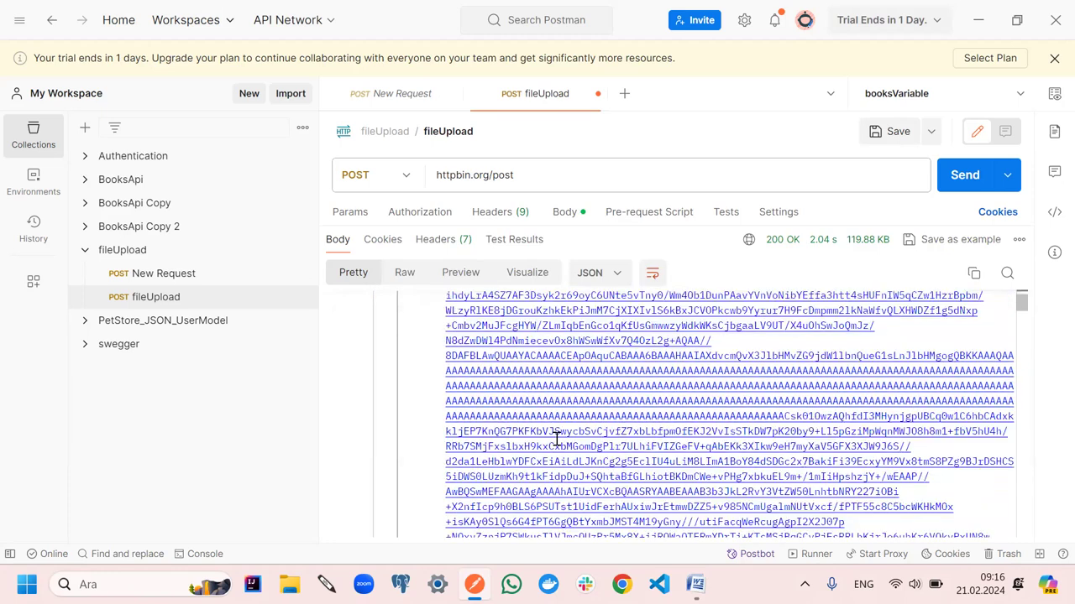
scroll(556, 438, "down", 4)
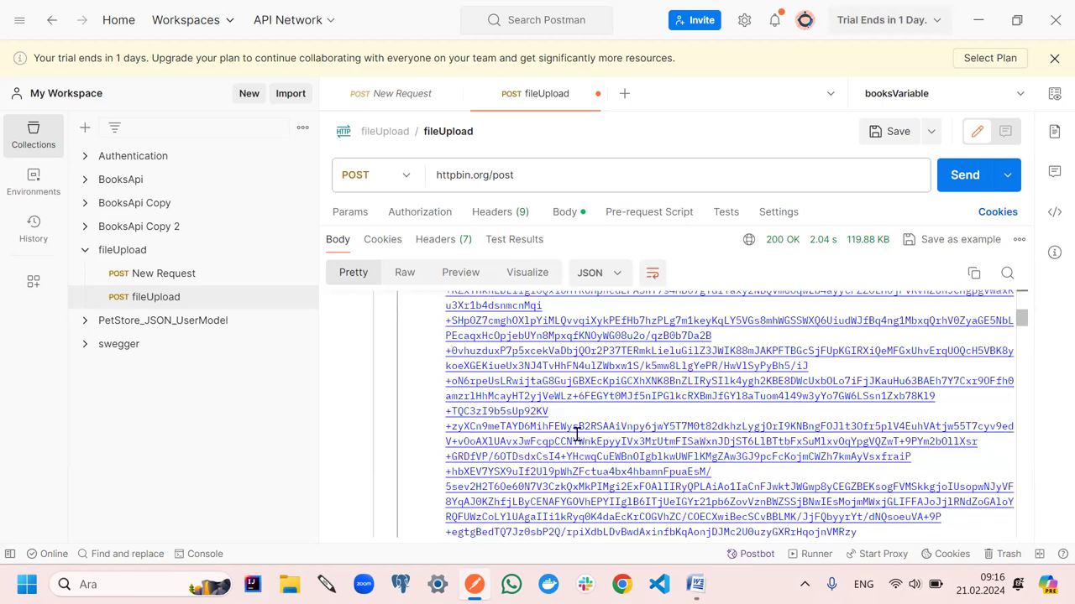
scroll(579, 434, "down", 4)
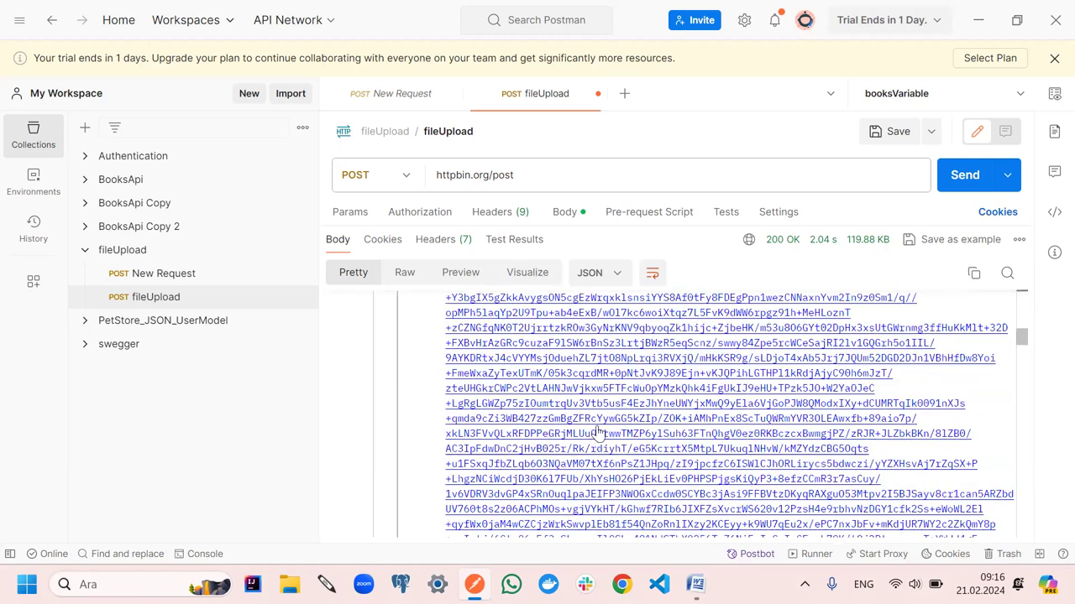
scroll(600, 421, "down", 4)
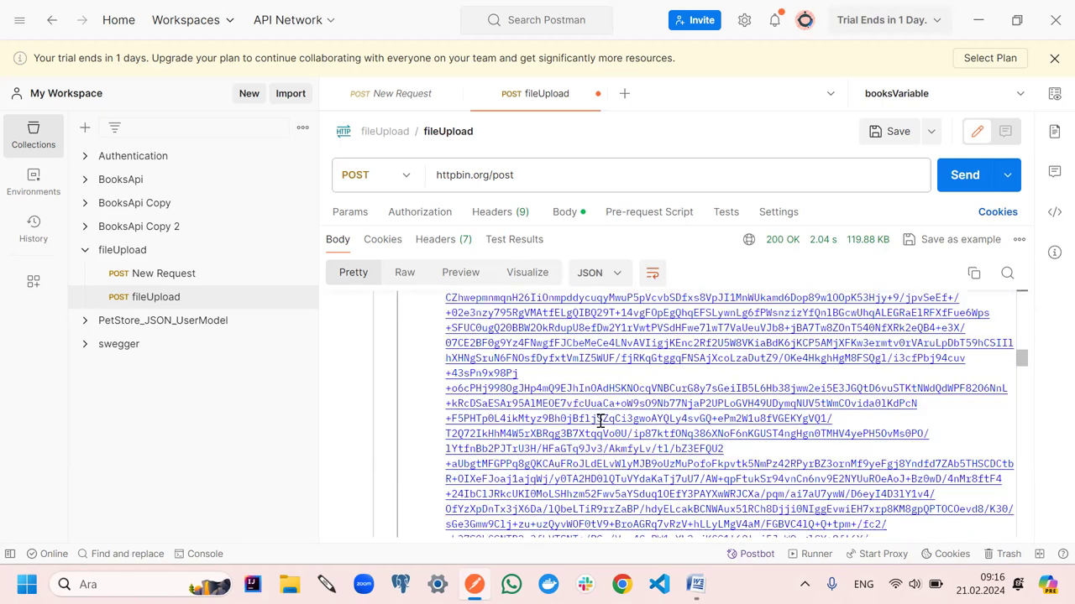
scroll(601, 422, "down", 2)
scroll(995, 365, "down", 2)
scroll(1027, 387, "down", 2)
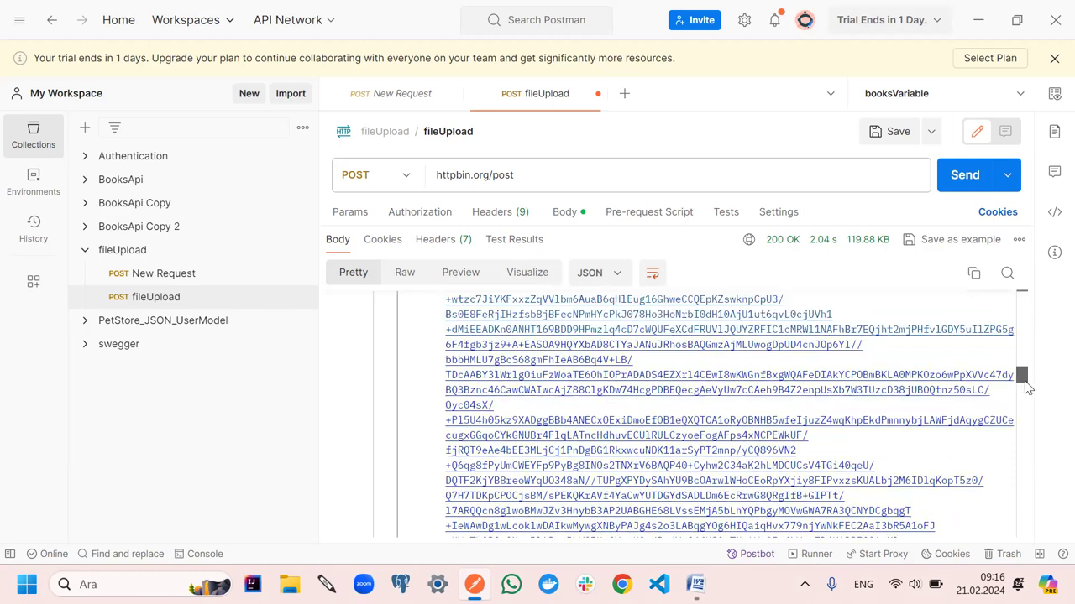
scroll(1028, 388, "down", 3)
left_click_drag(1020, 514, 1024, 537)
scroll(856, 470, "up", 3)
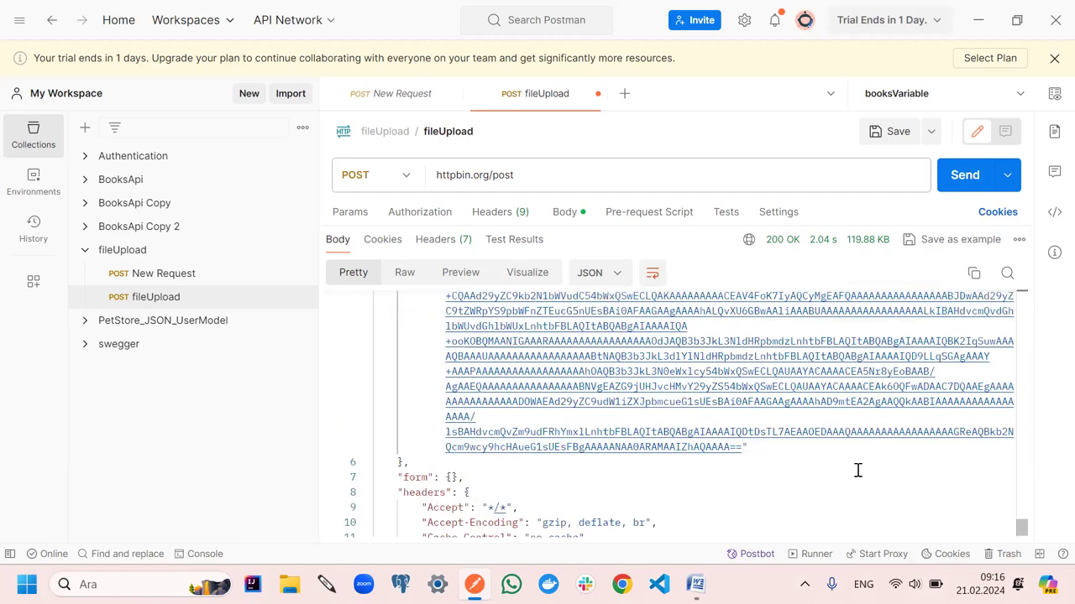
scroll(855, 472, "down", 1)
scroll(855, 471, "down", 3)
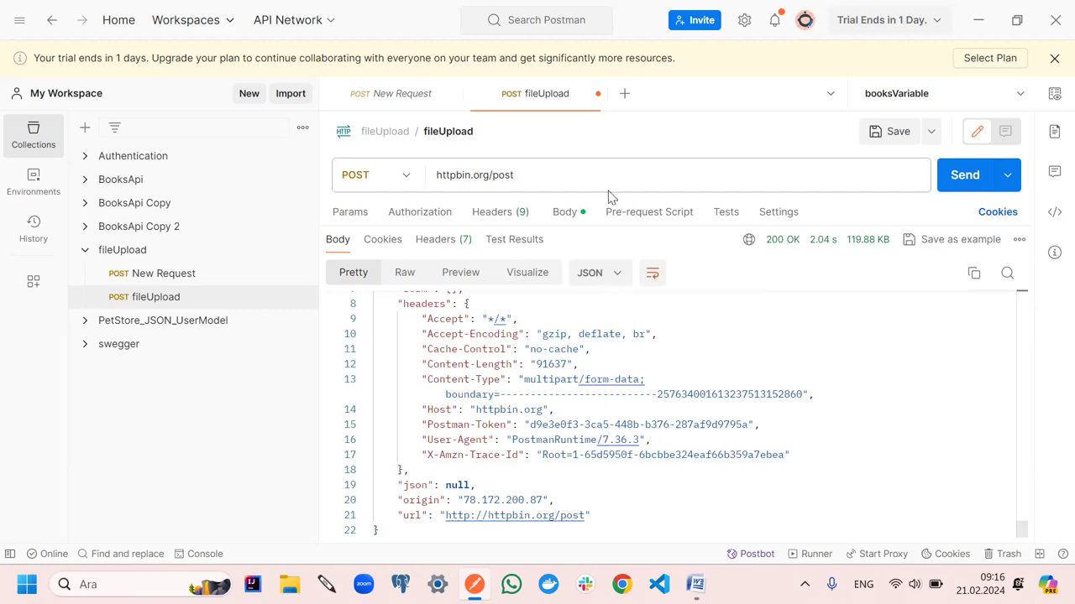
Add a text key named data to the form-data body with the value "someting about file", including the quotation marks
left_click(565, 212)
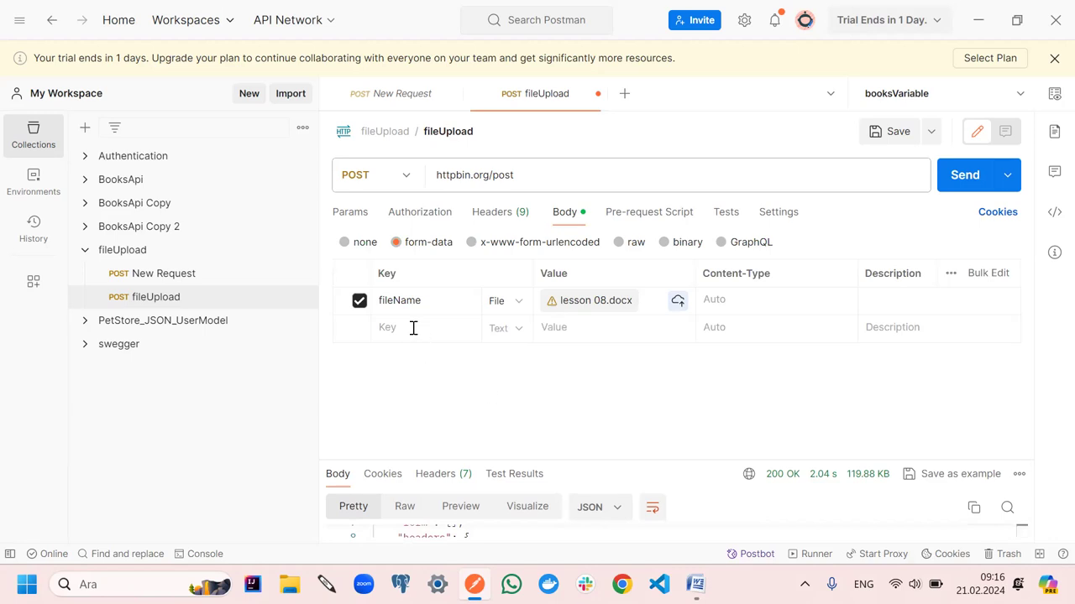
type("data")
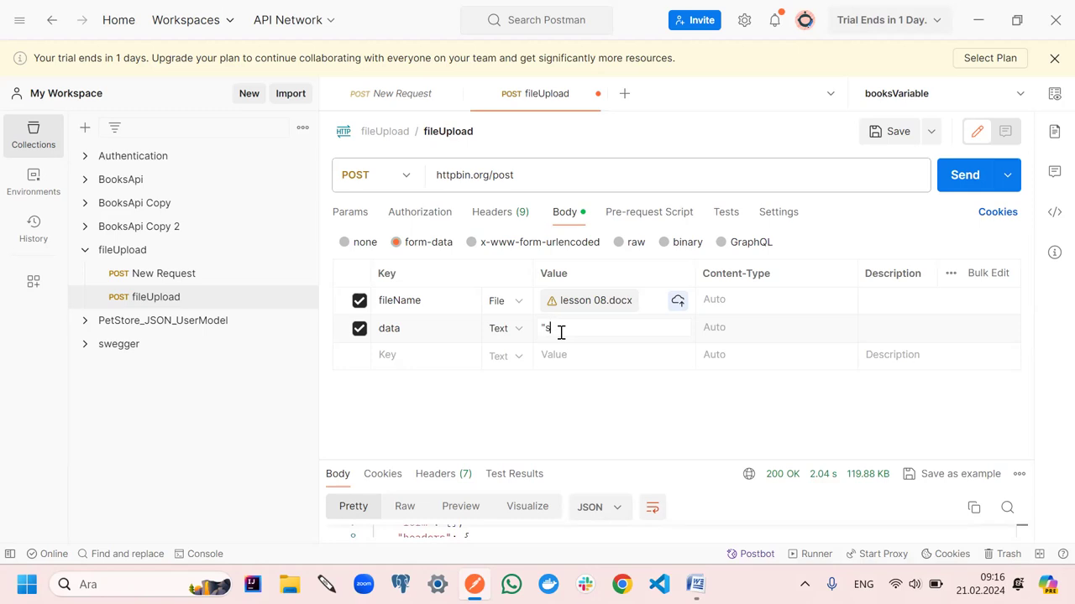
left_click(560, 330)
type("\"someting about file\"")
Hide the Content-Type column of the form-data table and show it again
left_click(950, 276)
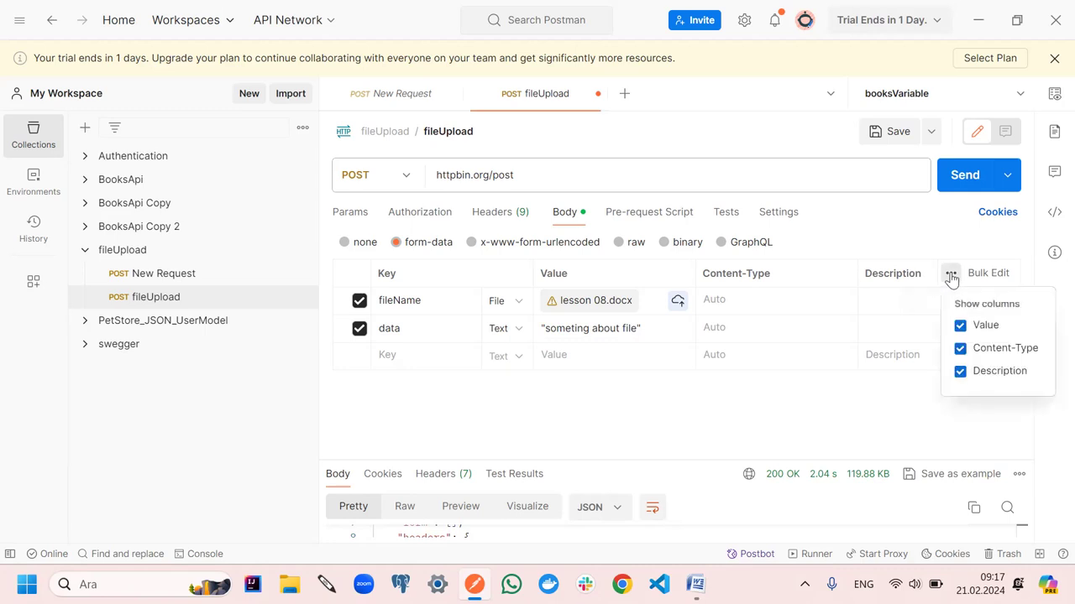
left_click(960, 349)
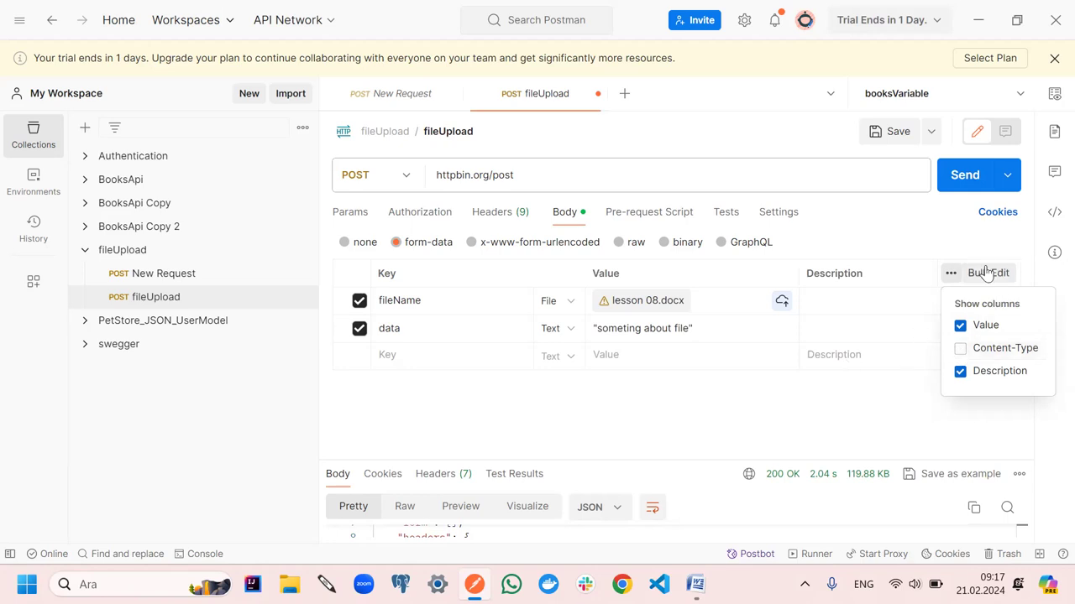
left_click(961, 353)
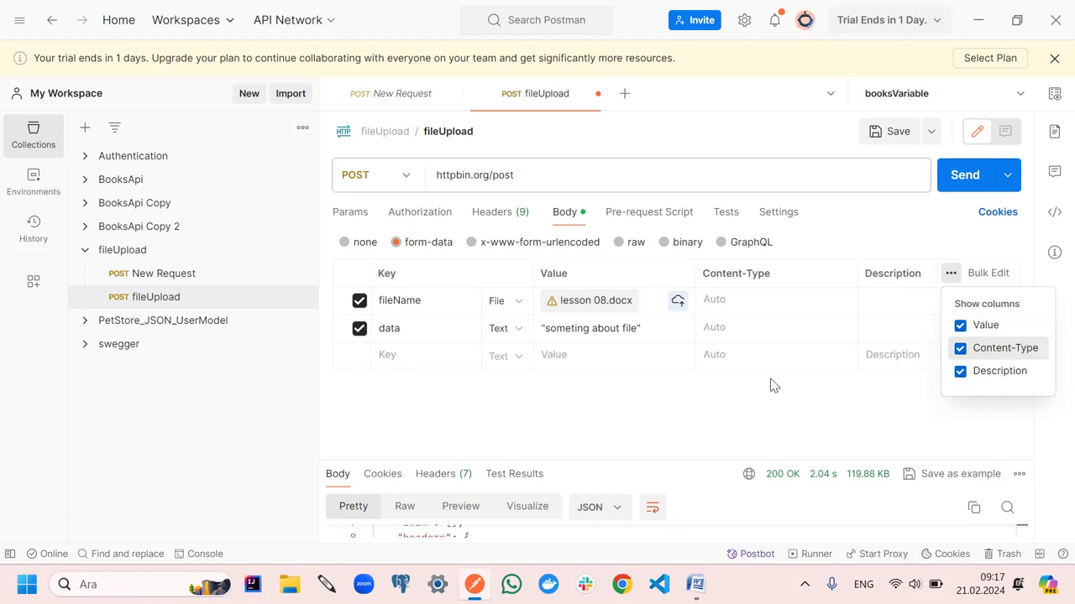
Set the content type of the data key to application/json
left_click(731, 326)
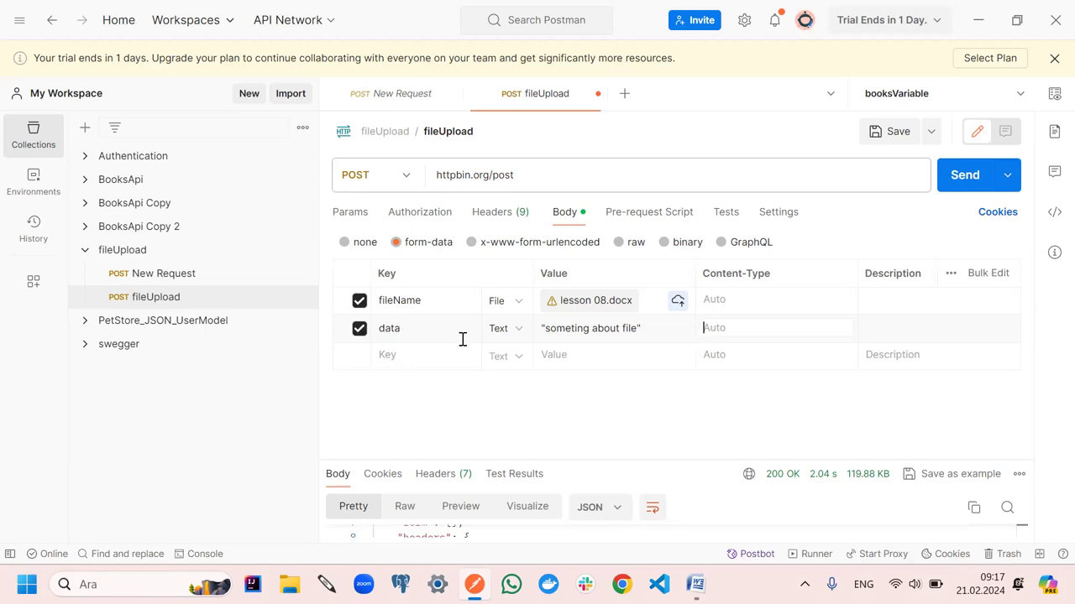
type("j")
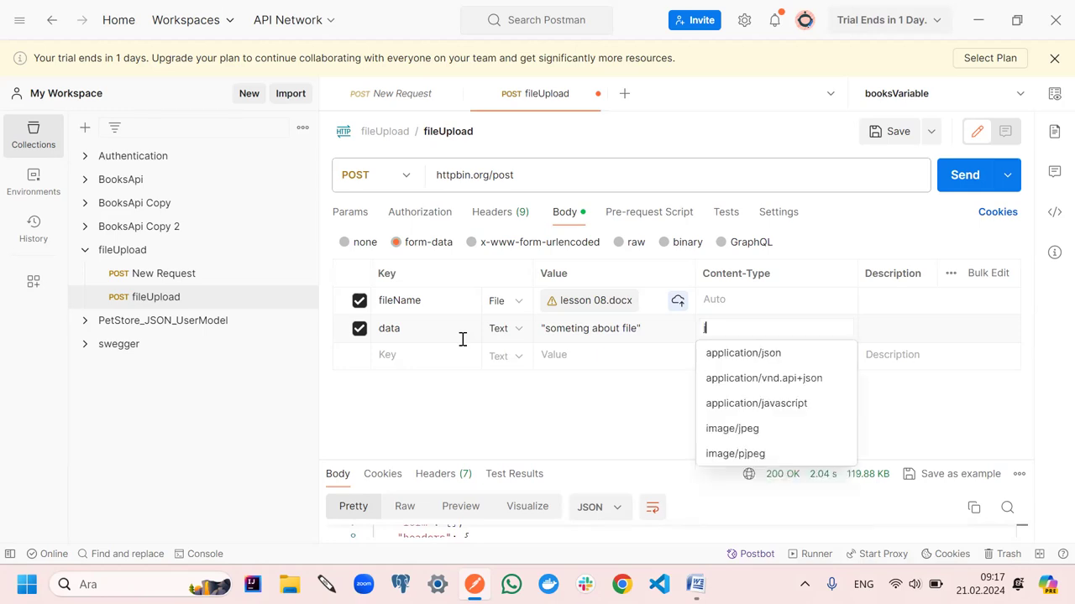
left_click(737, 354)
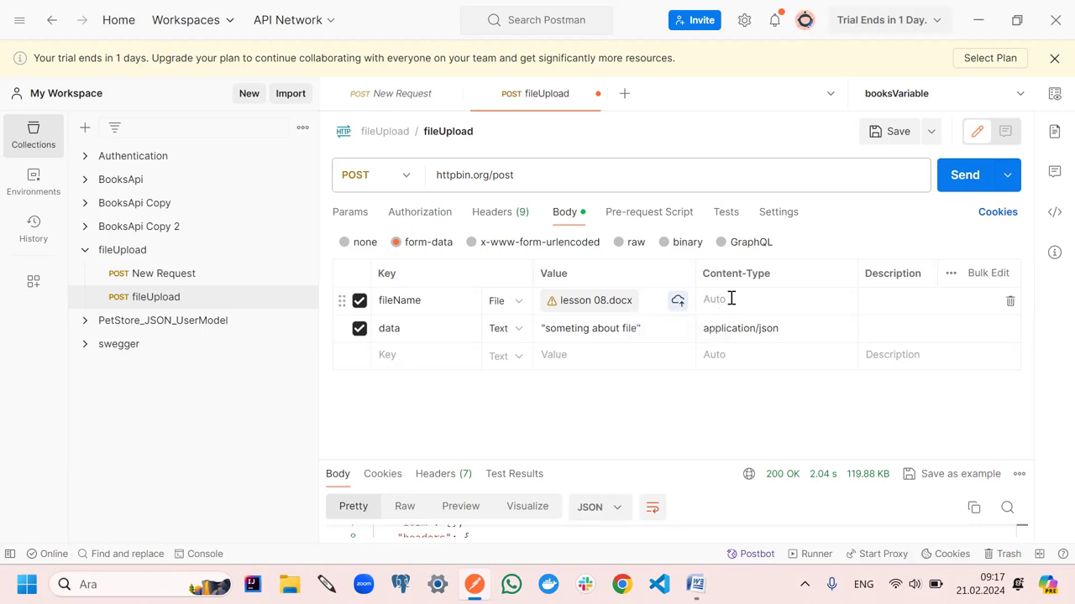
mouse_move(611, 299)
left_click_drag(473, 460, 520, 460)
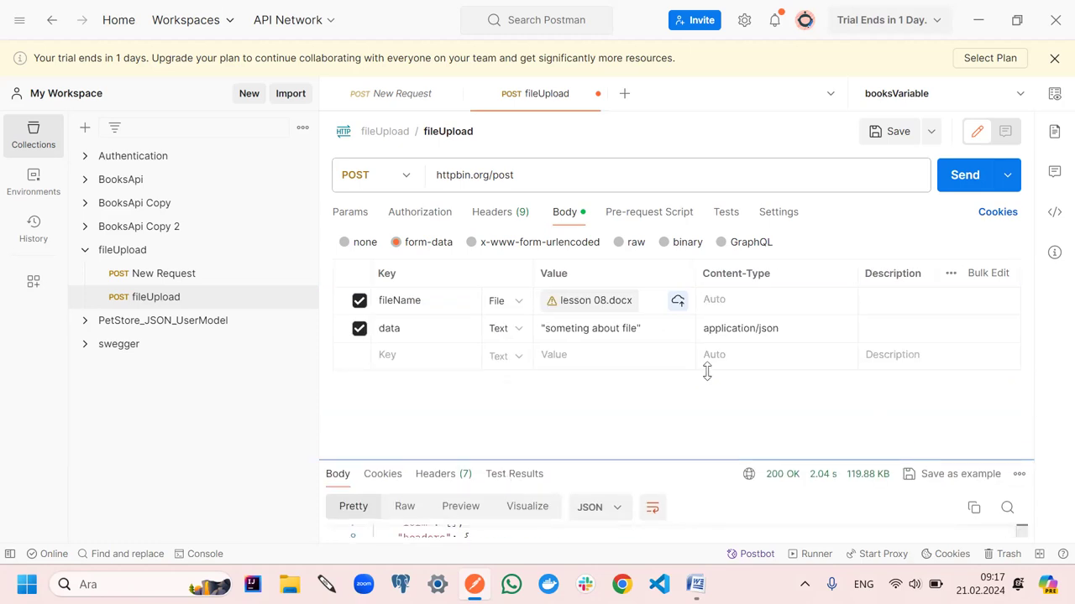
Save the fileUpload request, send it again and enlarge the response area
left_click(890, 132)
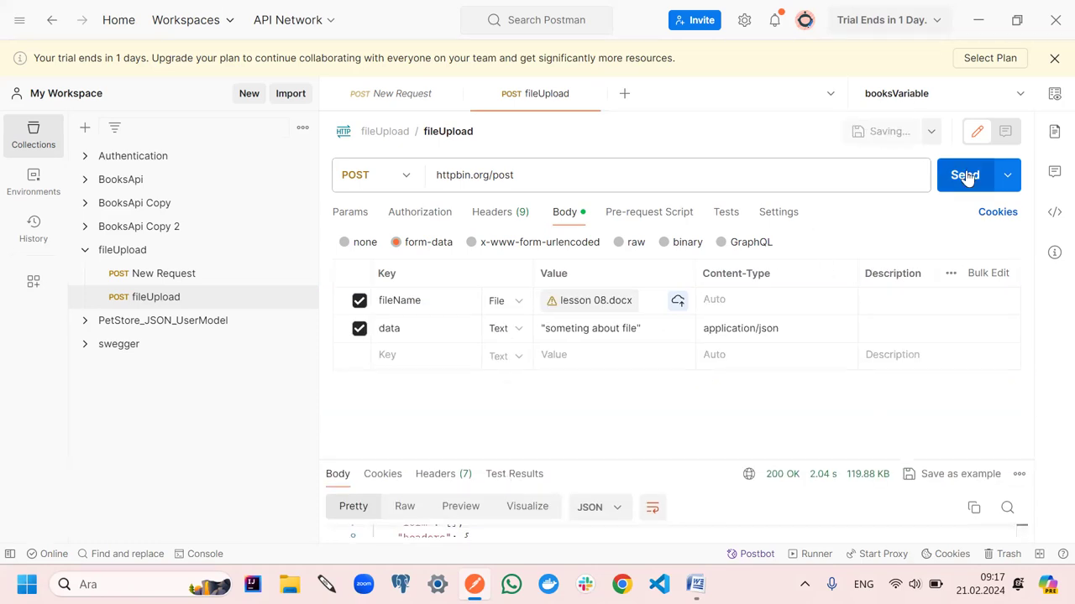
left_click(965, 176)
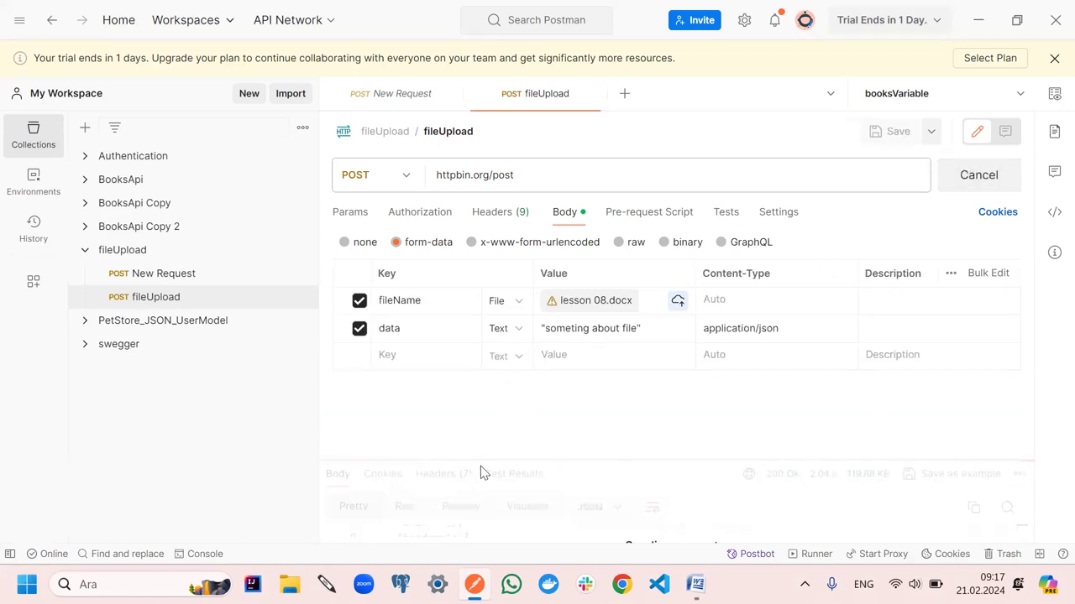
left_click_drag(480, 462, 467, 161)
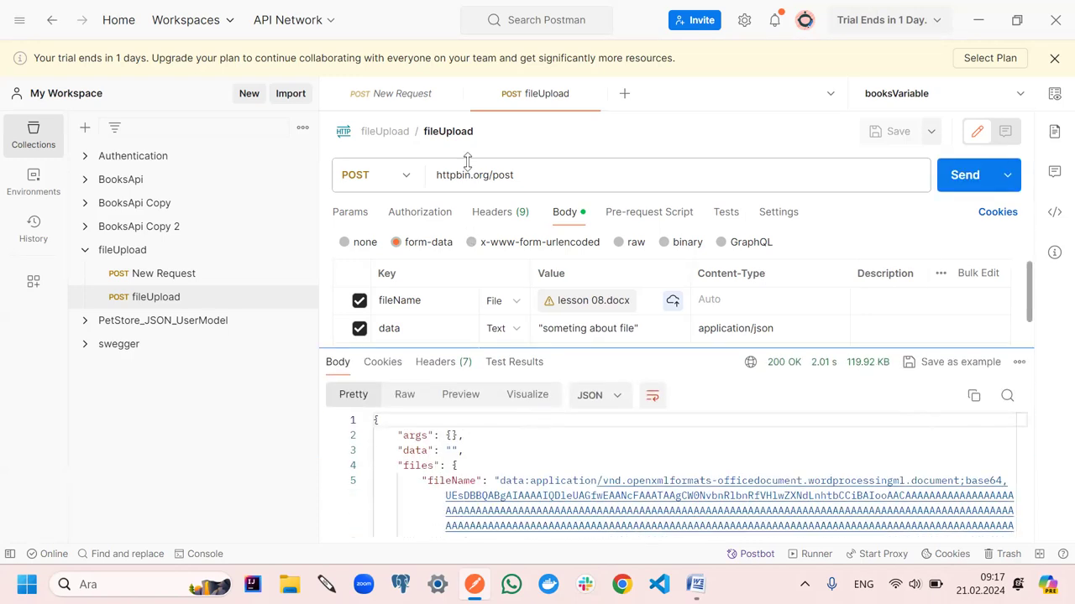
Check the form section near the end of the response for the submitted data value
scroll(663, 401, "down", 5)
left_click_drag(1020, 312, 1010, 545)
scroll(773, 434, "up", 2)
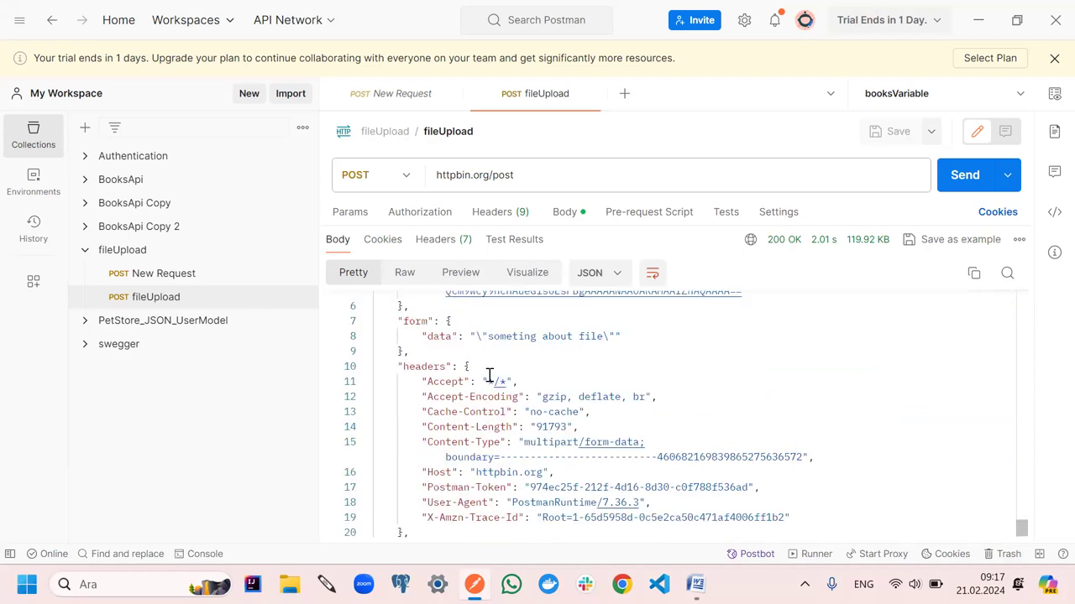
double_click(453, 336)
left_click_drag(471, 340, 651, 338)
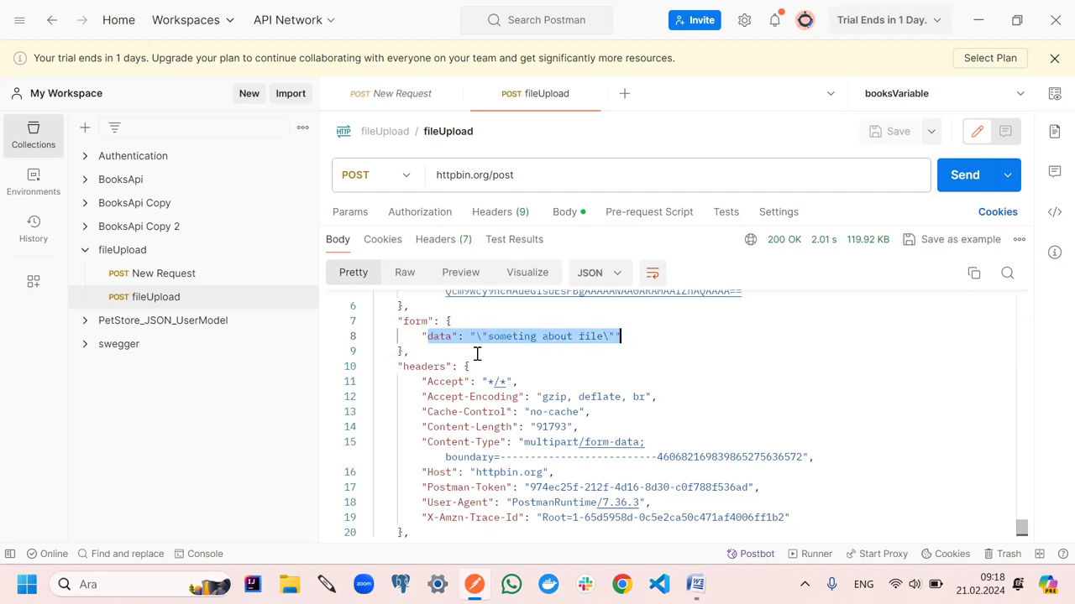
scroll(479, 370, "up", 3)
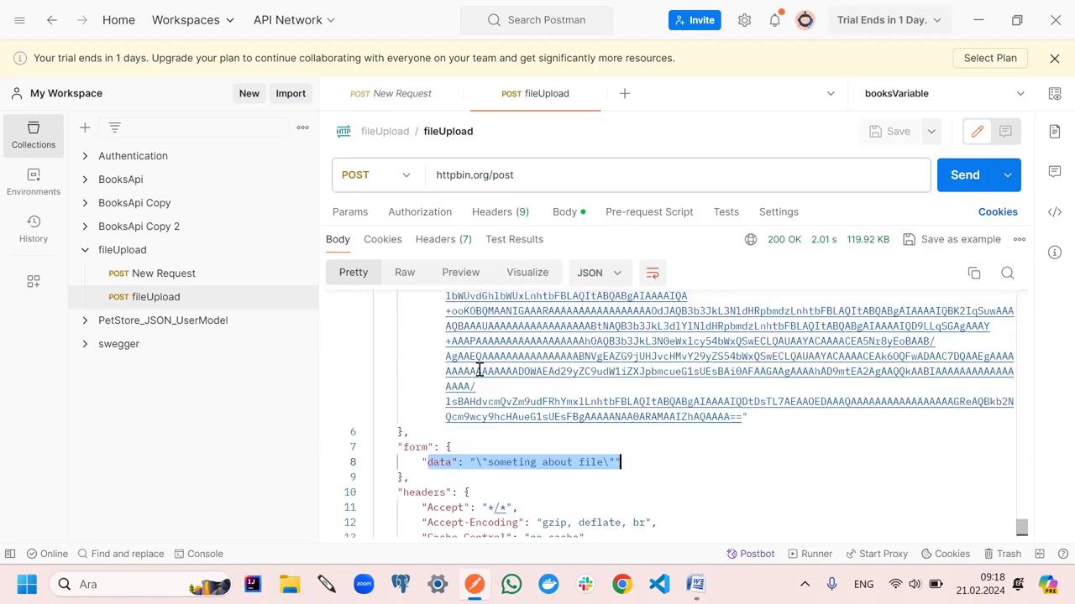
Compare the form-data body of the fileUpload request with that of New Request, returning to fileUpload
left_click_drag(495, 228, 478, 382)
left_click(155, 278)
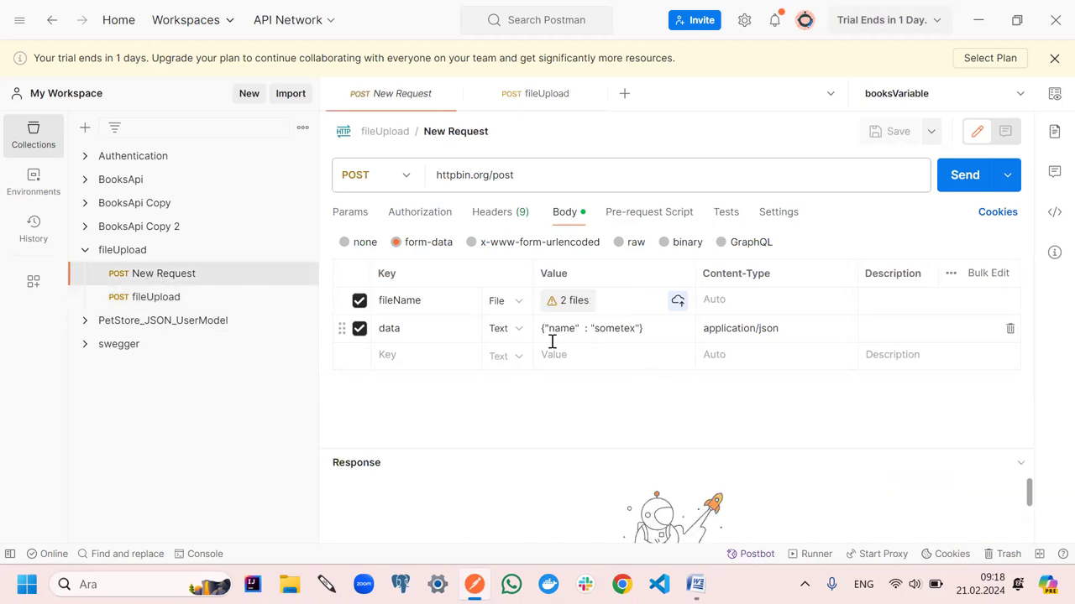
left_click(524, 99)
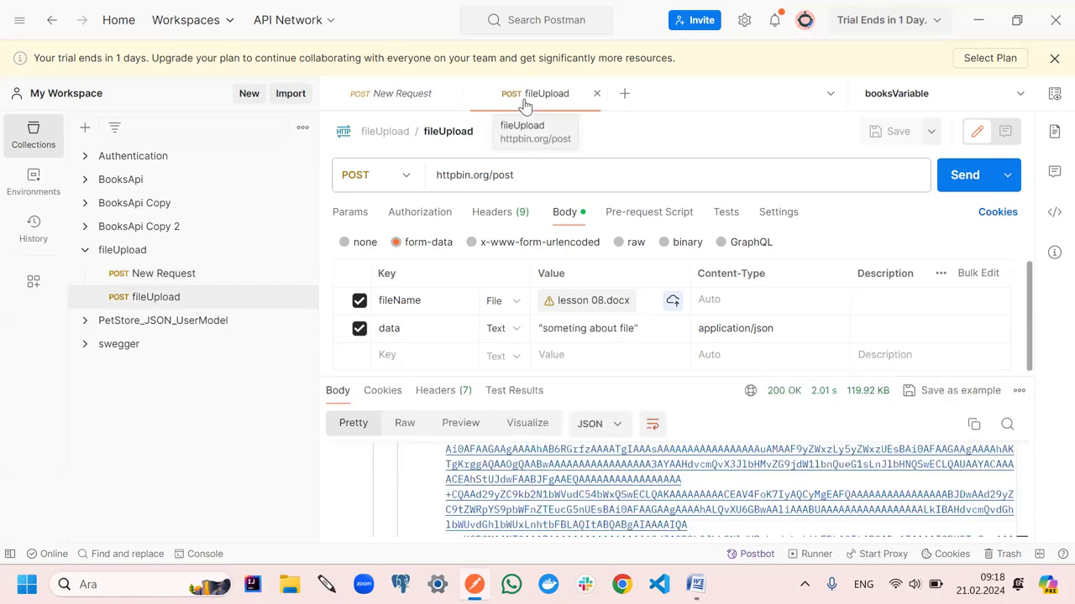
Enlarge the response area and recheck the data value in the form section of the fileUpload response
left_click_drag(605, 379, 574, 296)
scroll(538, 488, "down", 5)
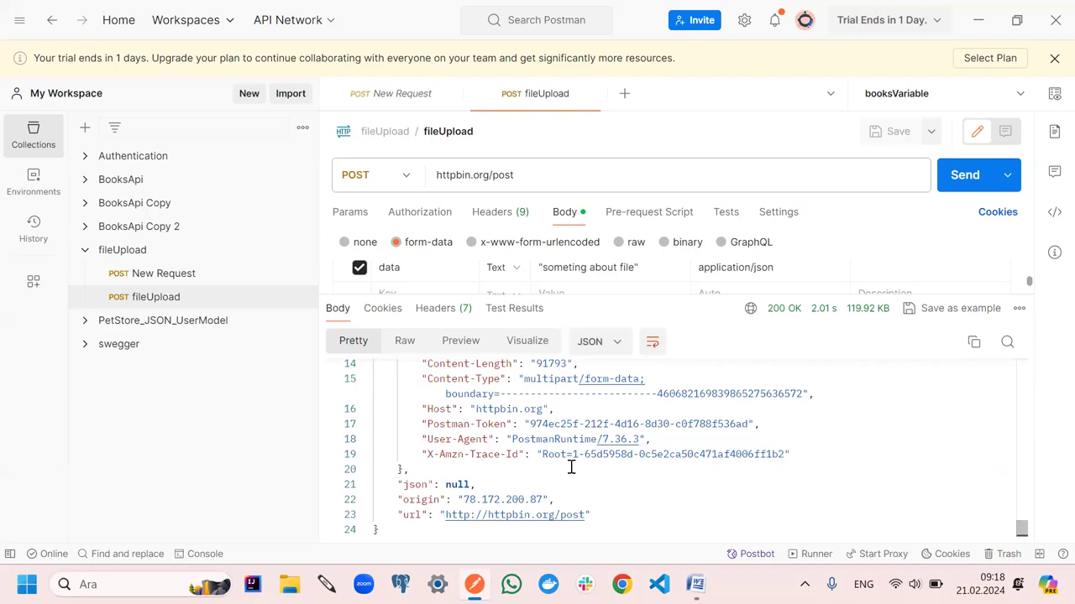
scroll(544, 478, "up", 3)
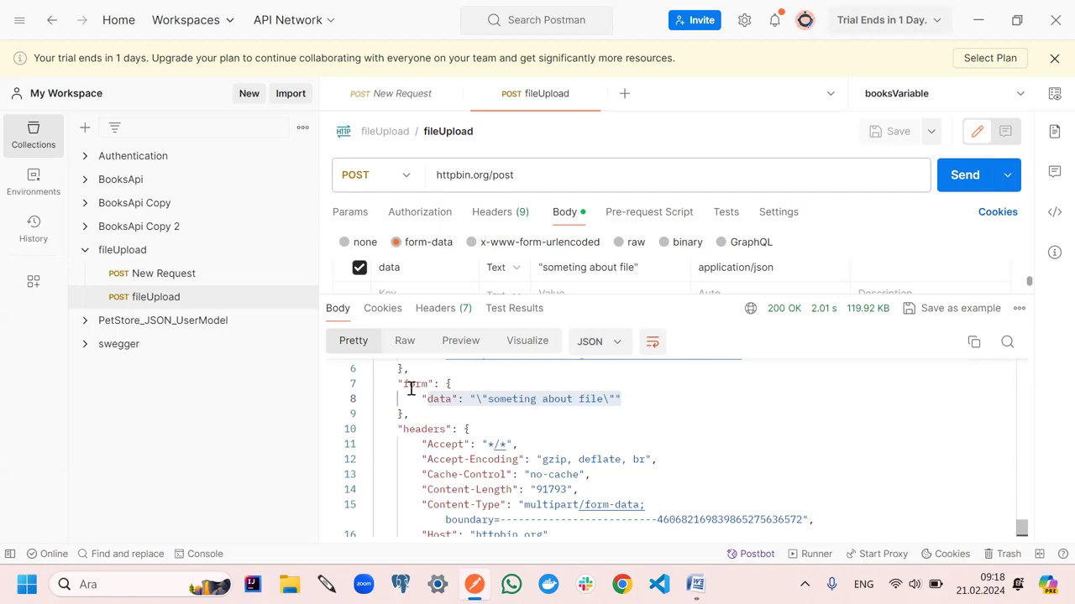
Insert an opening brace and the quoted key "about" in front of the data key's text in the form-data body
left_click_drag(457, 298, 453, 453)
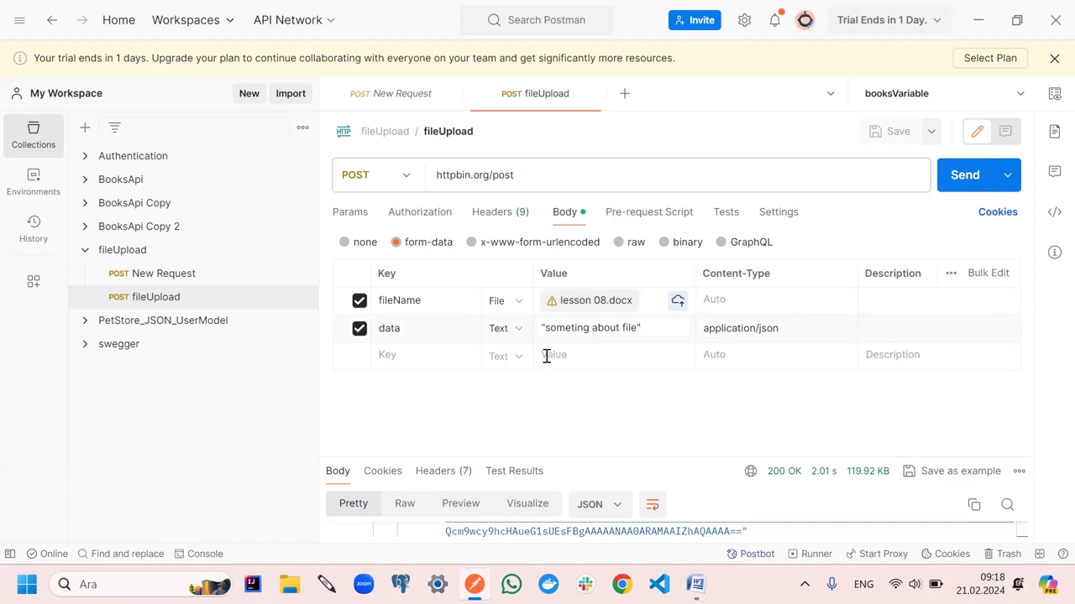
key("shift+Tab")
left_click(545, 327)
type("{")
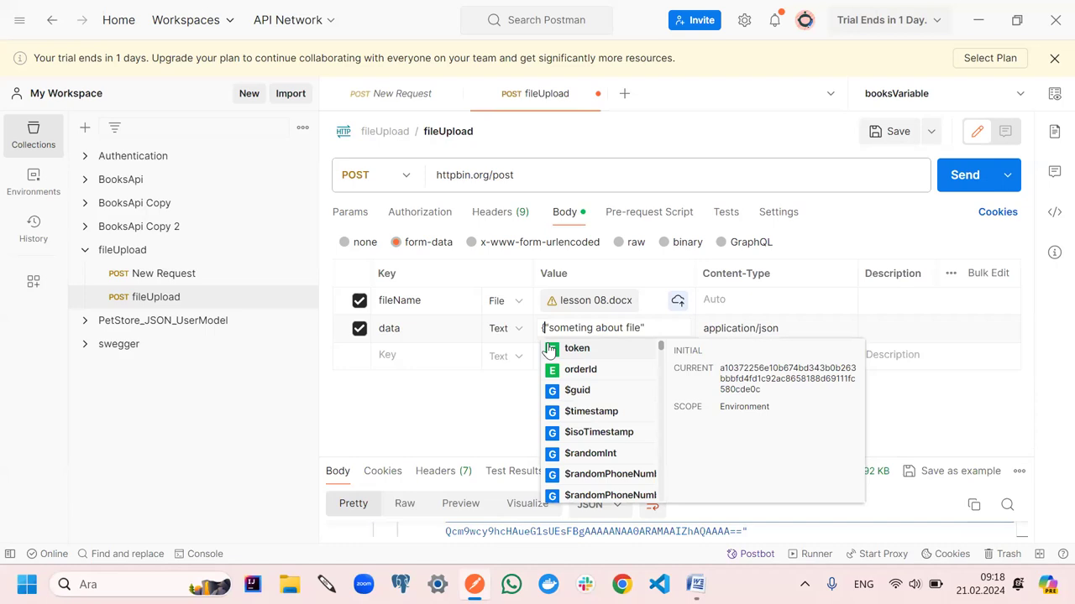
type("about")
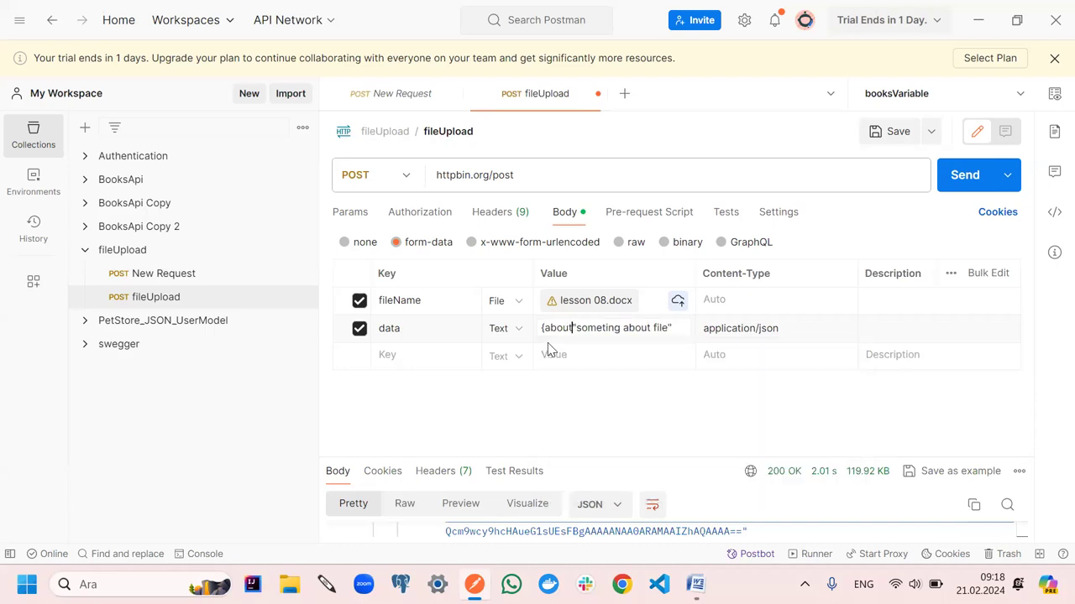
type("\"")
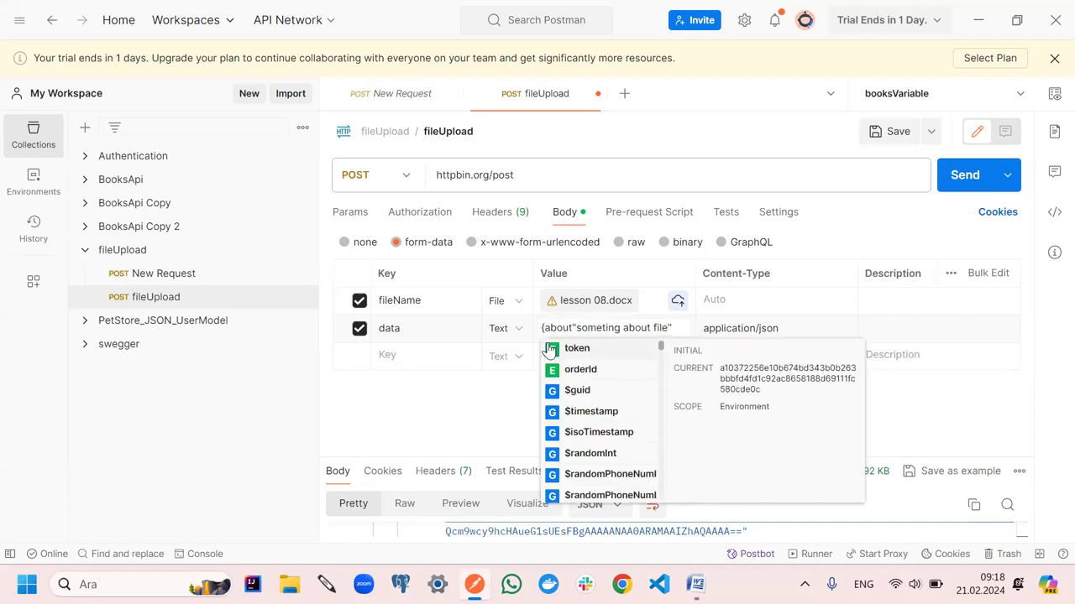
key("Escape")
type("\"")
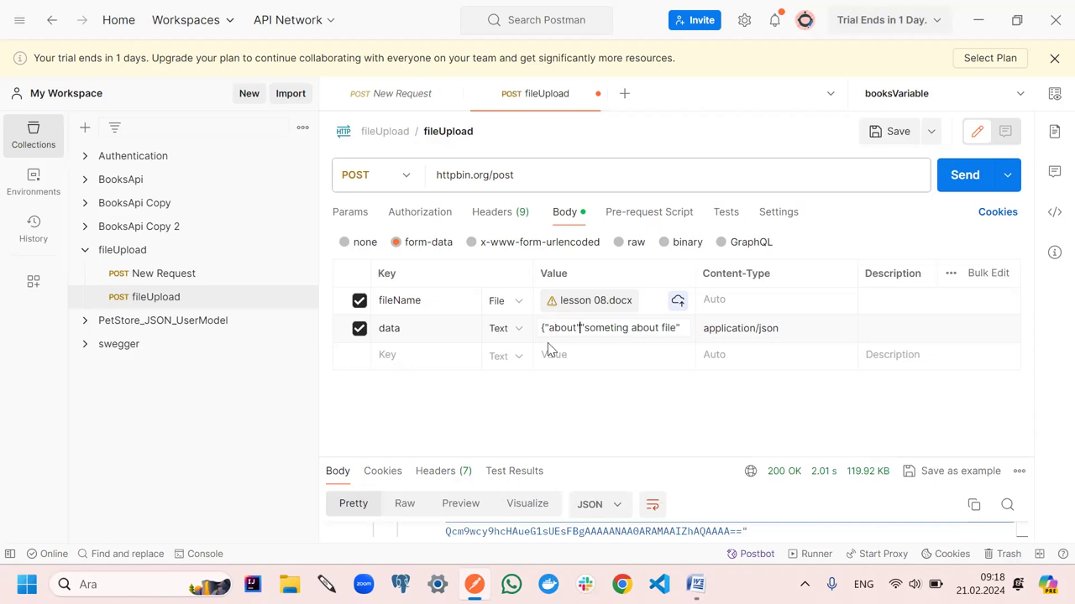
Add a colon after the about key and a closing brace so the data value reads {"about":someting about file"}
type(":")
key("BackSpace")
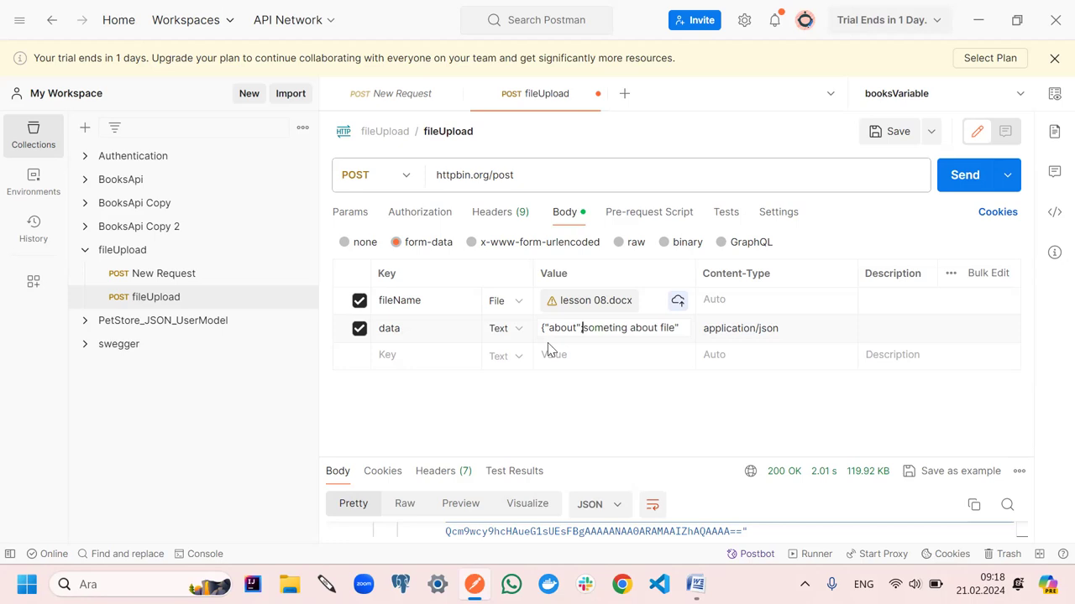
key("BackSpace")
type(":")
key("Tab")
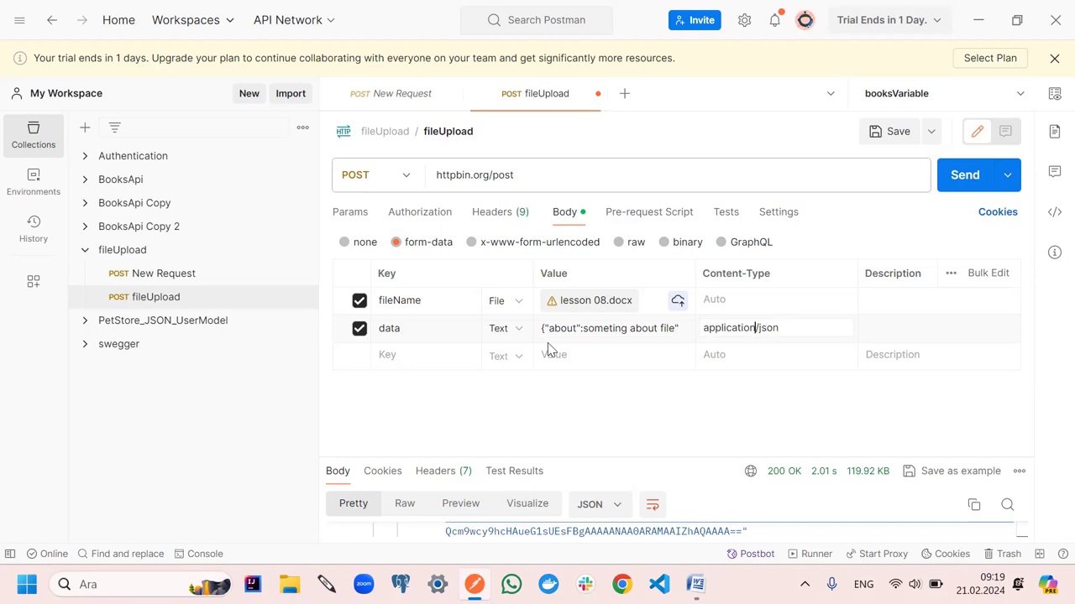
left_click(688, 328)
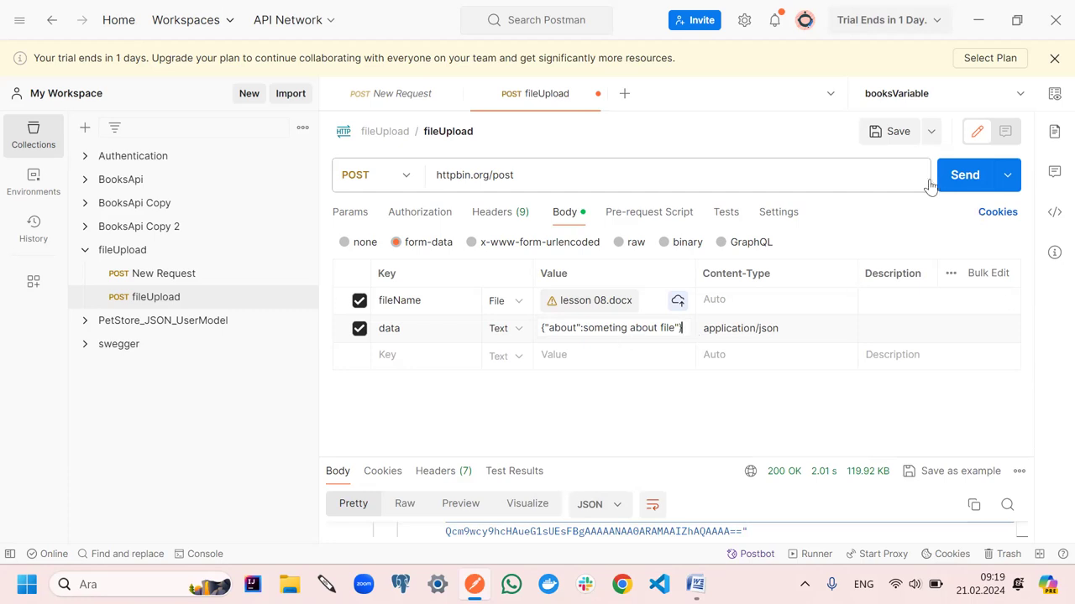
Save and send the fileUpload request, and check the submitted data value in the response's form section
left_click(962, 175)
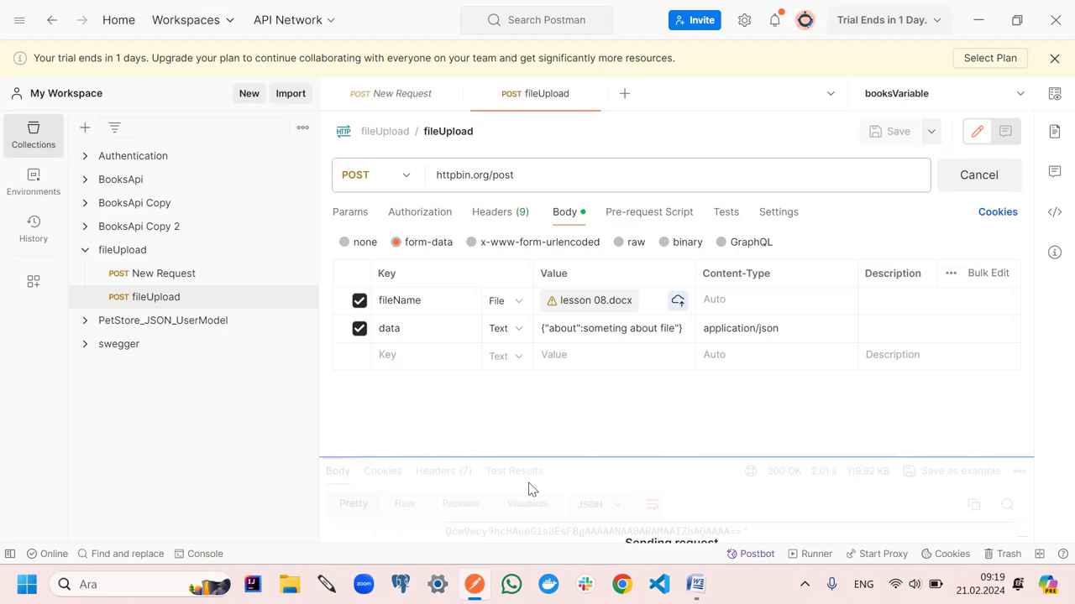
left_click_drag(529, 460, 442, 189)
scroll(521, 411, "down", 1)
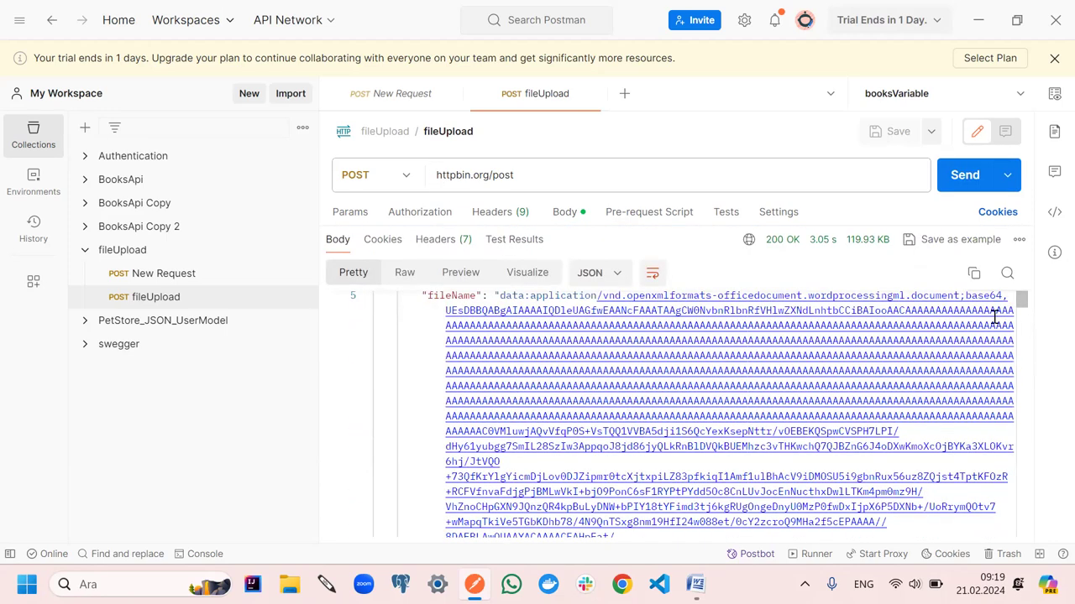
scroll(1013, 311, "down", 3)
left_click_drag(1024, 514, 1033, 535)
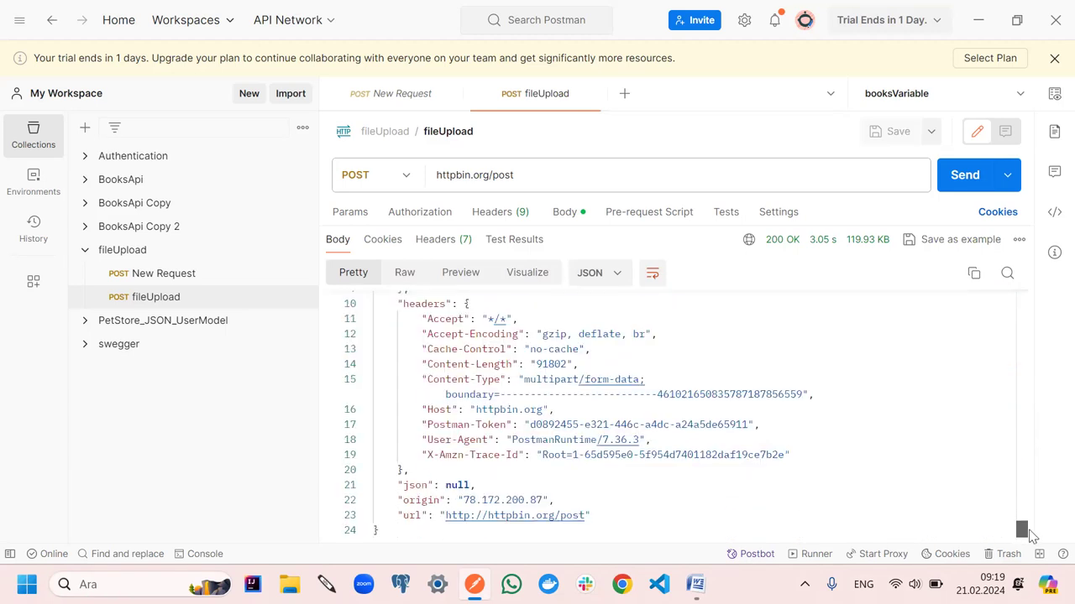
scroll(756, 470, "up", 1)
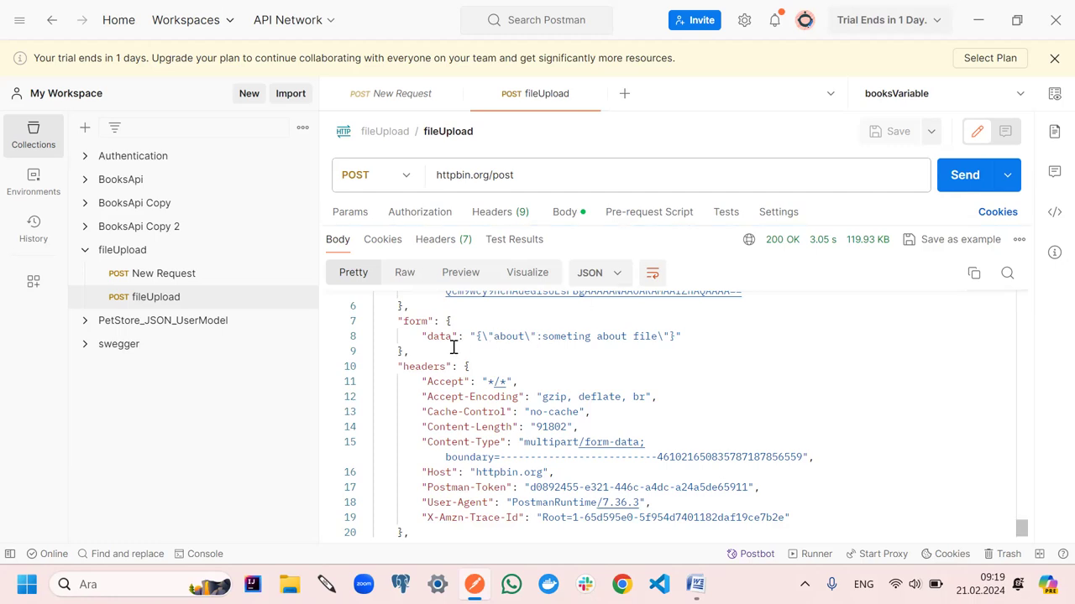
Compare the data value's JSON syntax in fileUpload with that in New Request, returning to fileUpload
left_click_drag(728, 229, 725, 434)
left_click(134, 271)
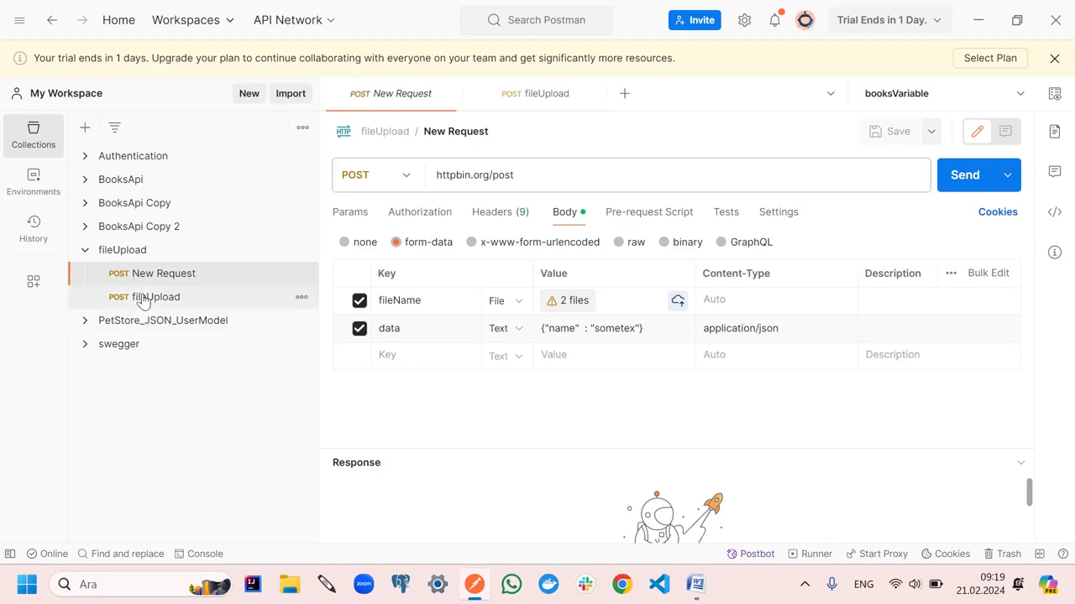
left_click(143, 300)
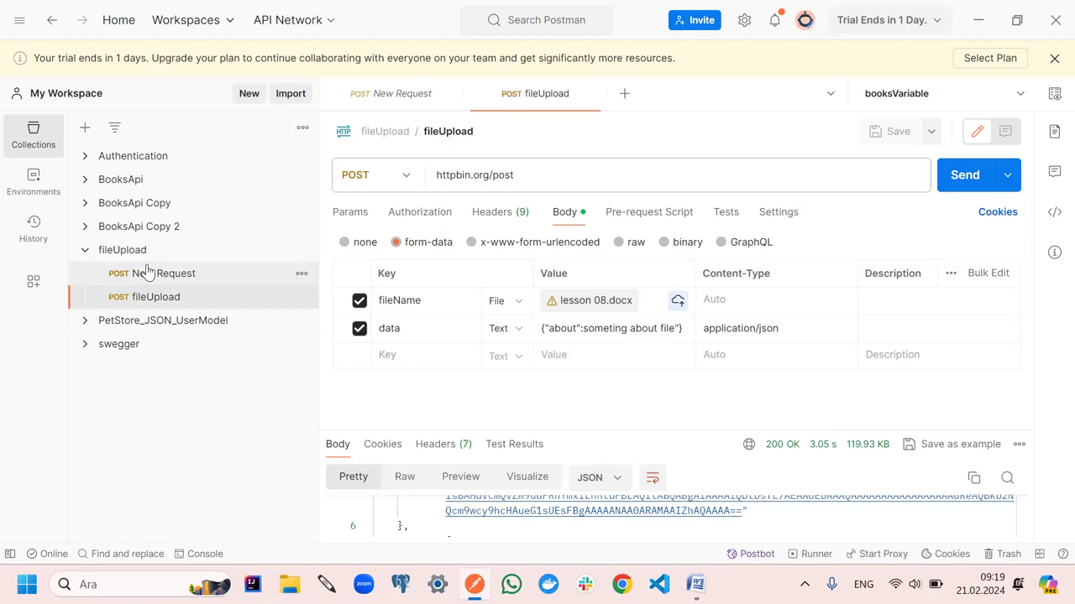
left_click(147, 270)
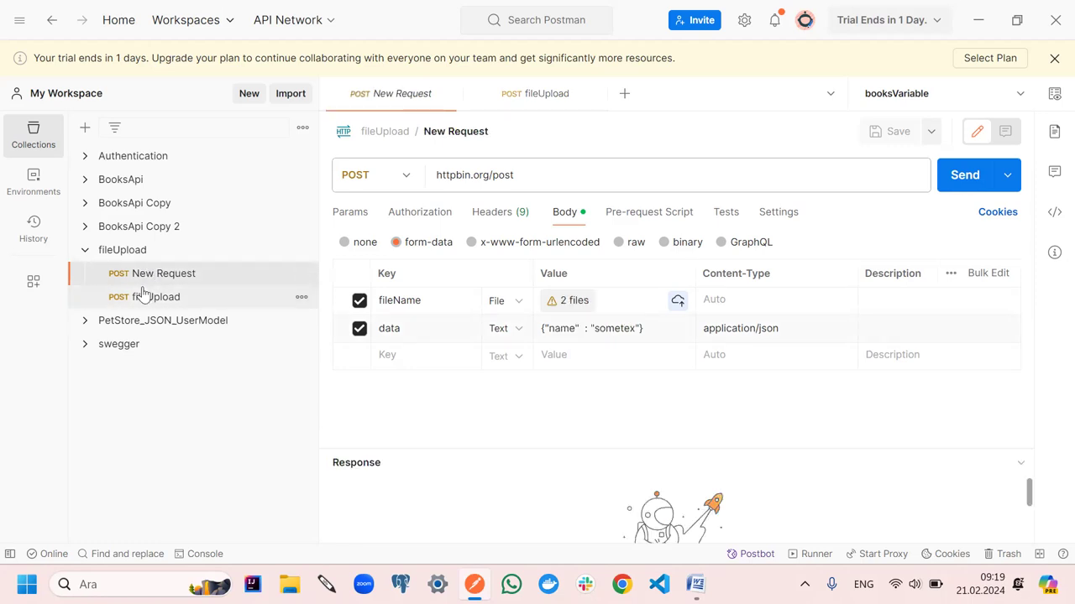
left_click(146, 298)
Correct the data value to {"about":"someting about file"}, and save and send the fileUpload request
left_click(581, 329)
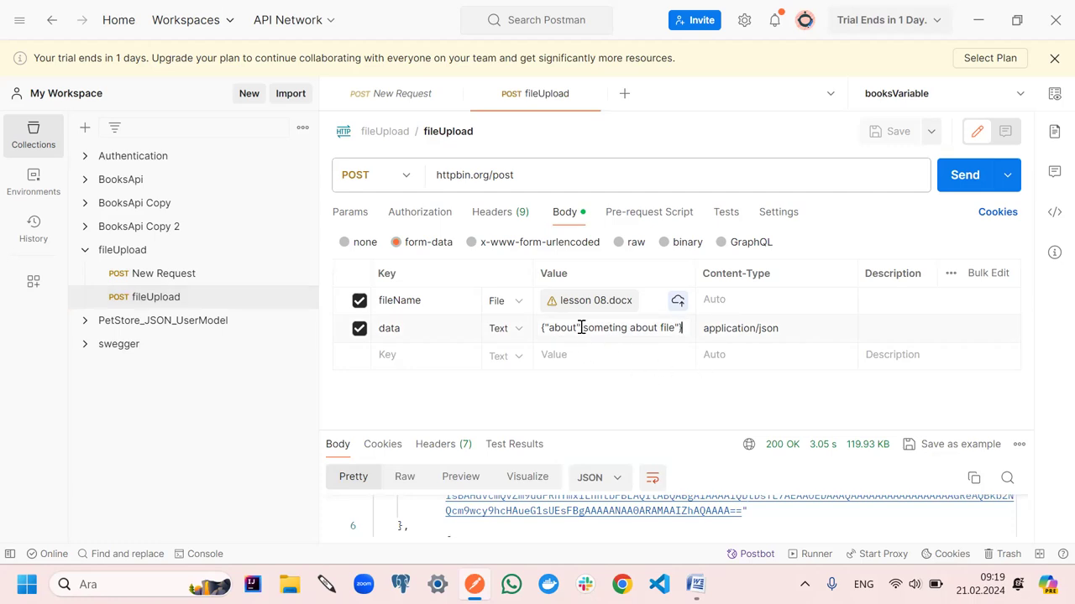
type(":\"")
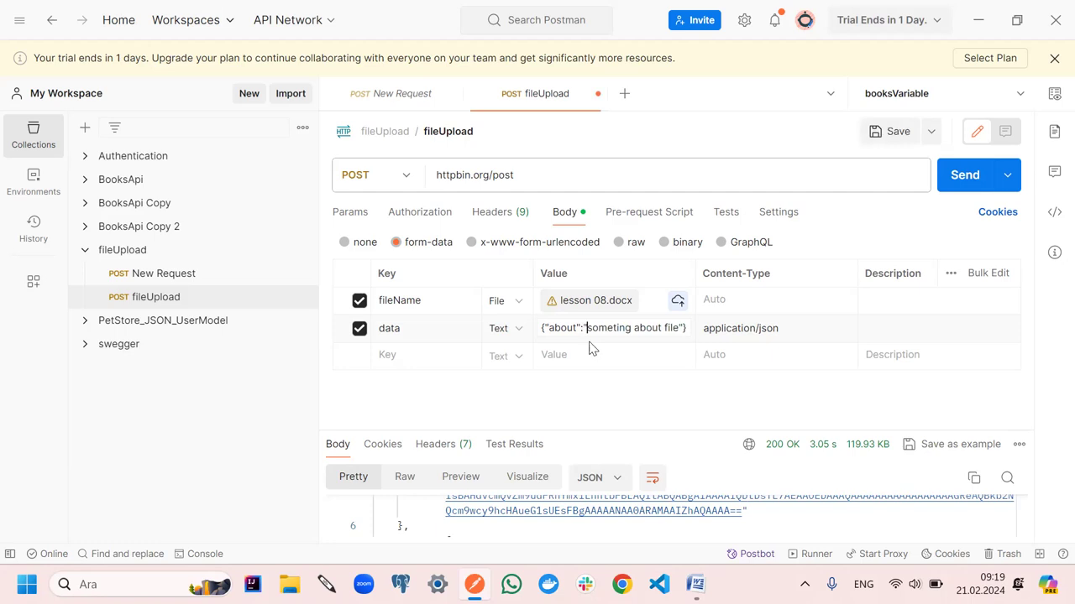
left_click(895, 131)
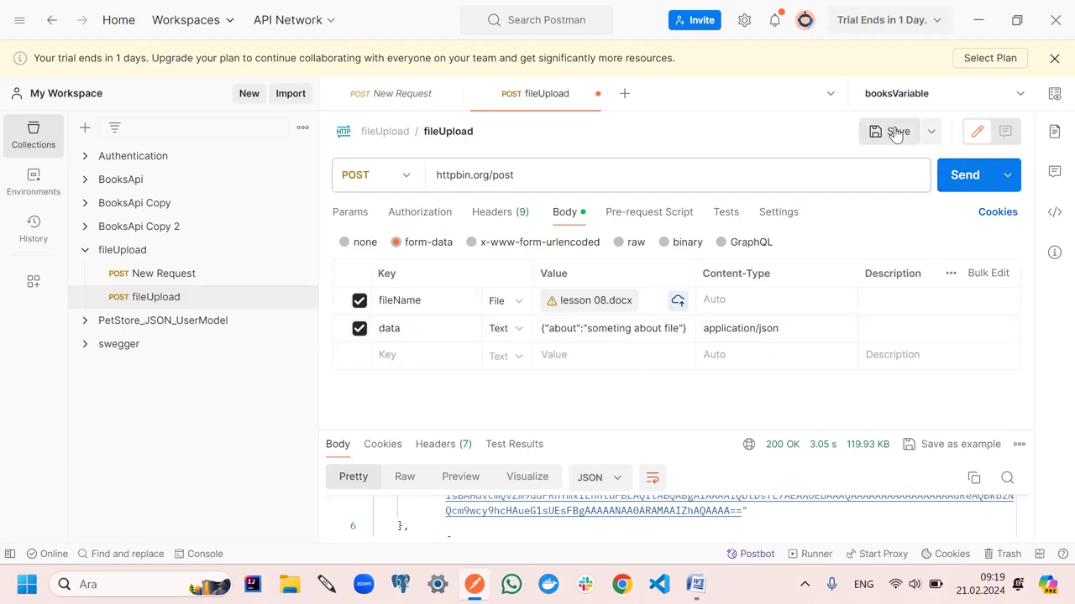
left_click(964, 175)
Examine the data entry in the form section and the headers near the end of the enlarged response
left_click_drag(627, 434, 593, 239)
scroll(591, 396, "down", 10)
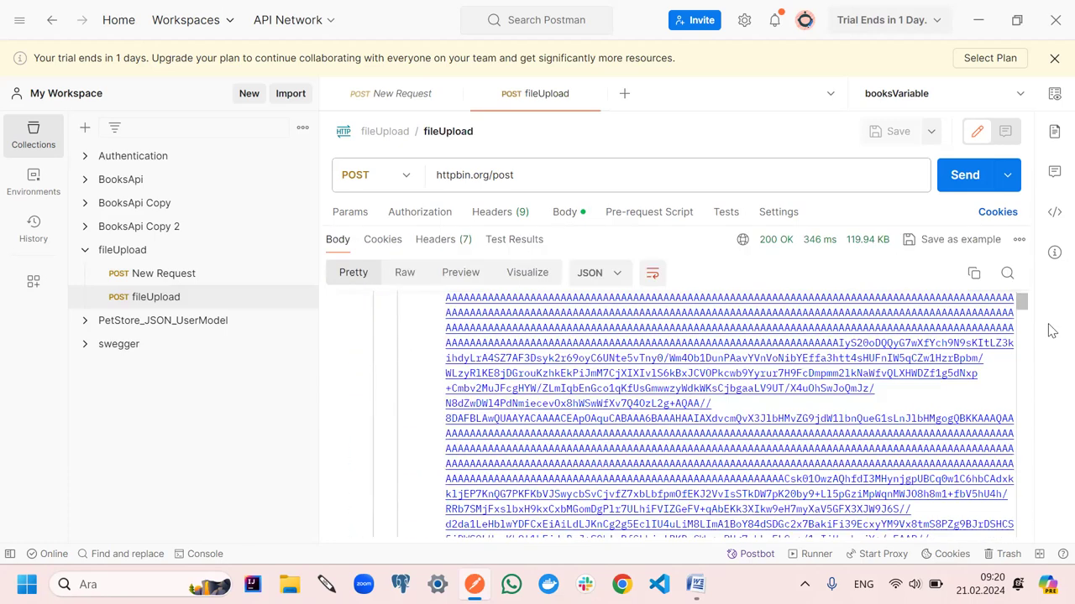
left_click_drag(1024, 310, 1036, 537)
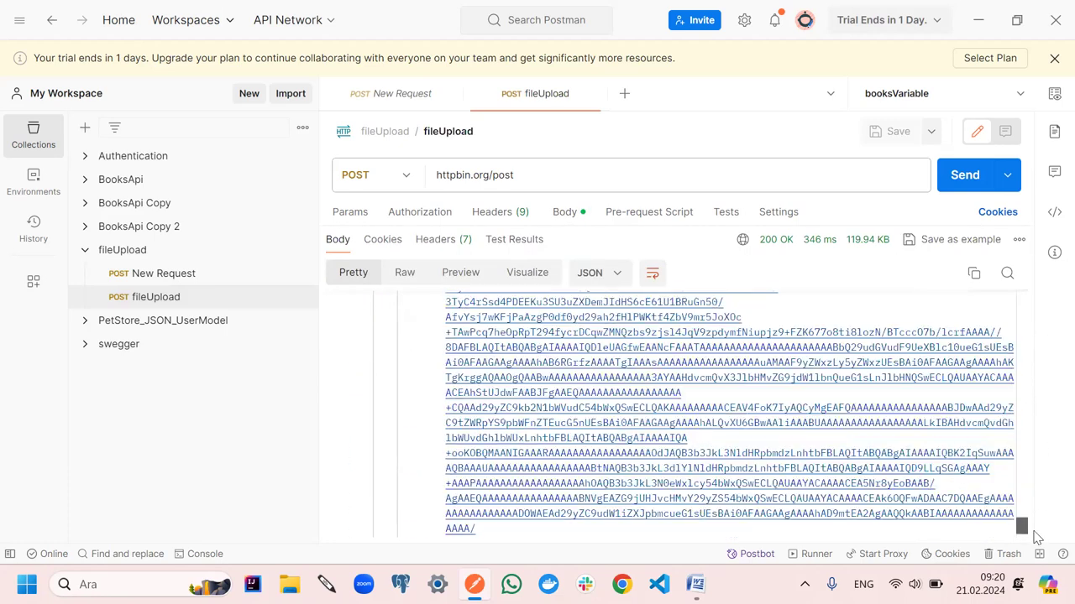
scroll(859, 465, "up", 3)
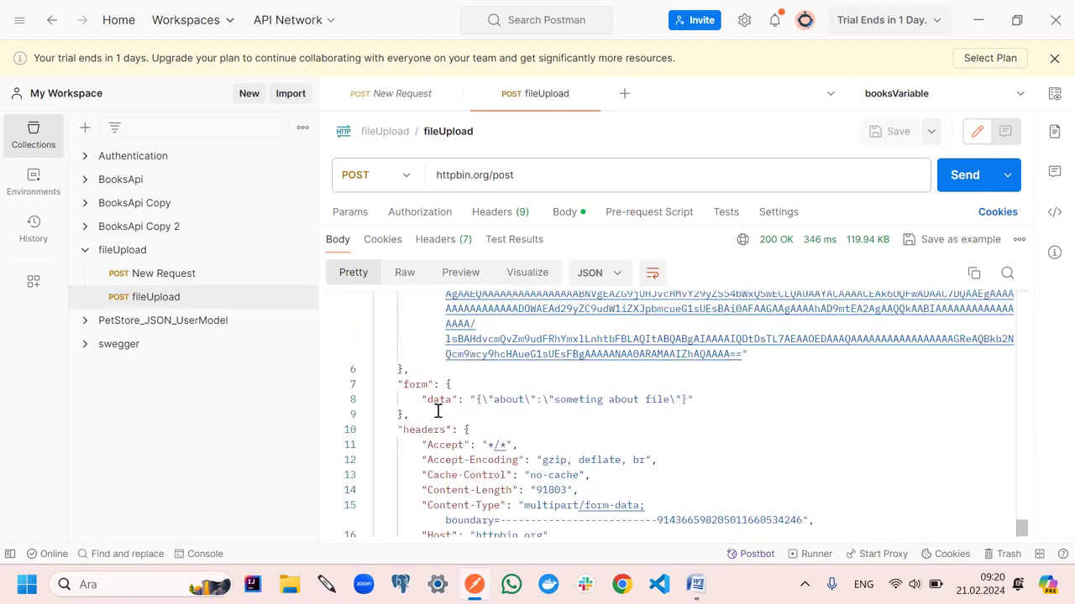
left_click_drag(421, 399, 718, 400)
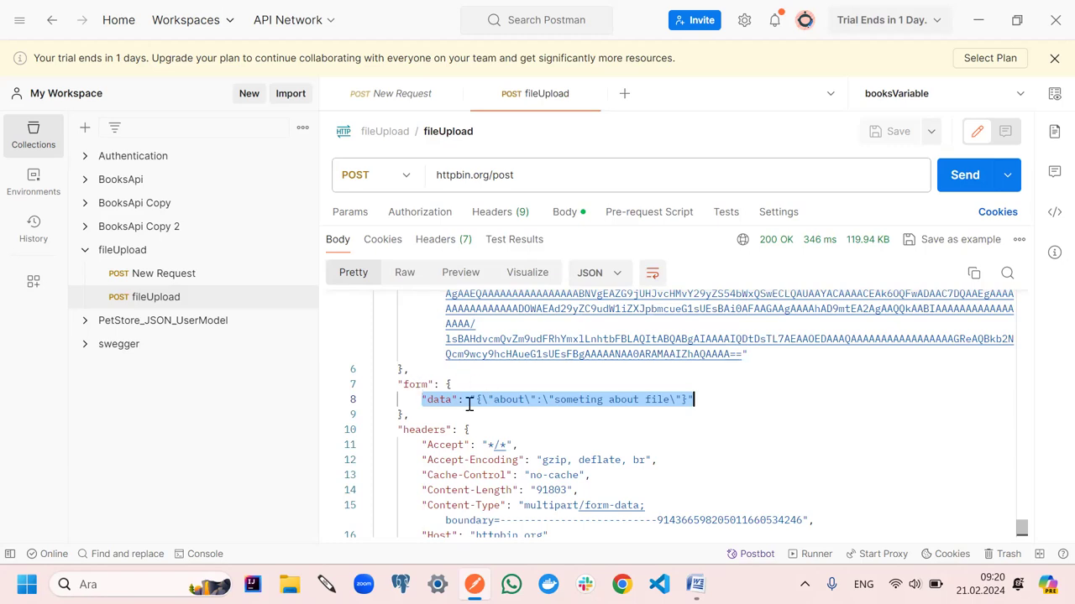
left_click_drag(408, 400, 703, 404)
scroll(483, 410, "down", 3)
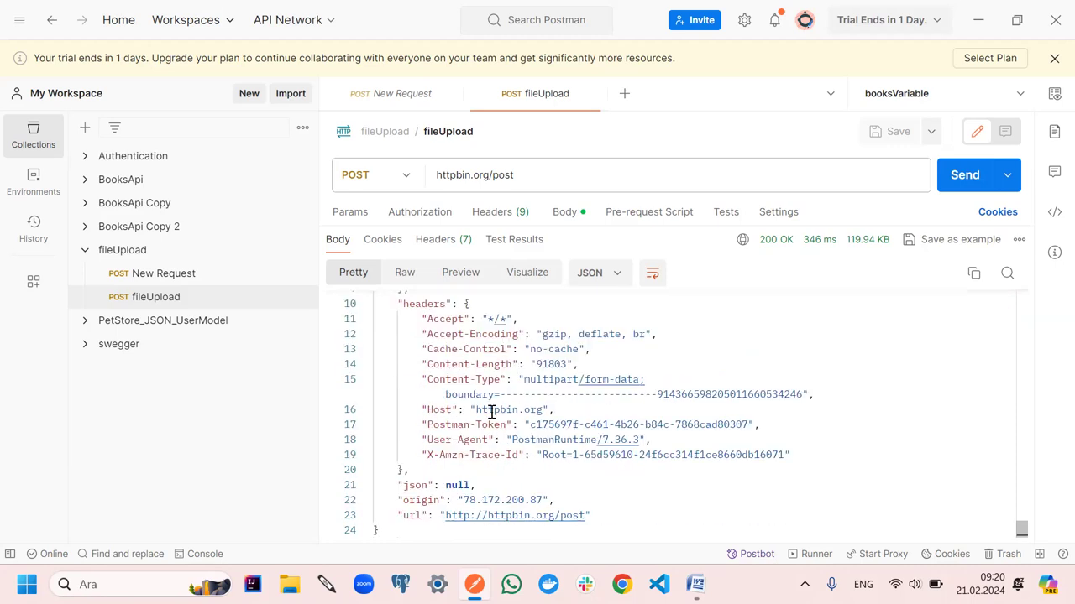
scroll(508, 414, "up", 5)
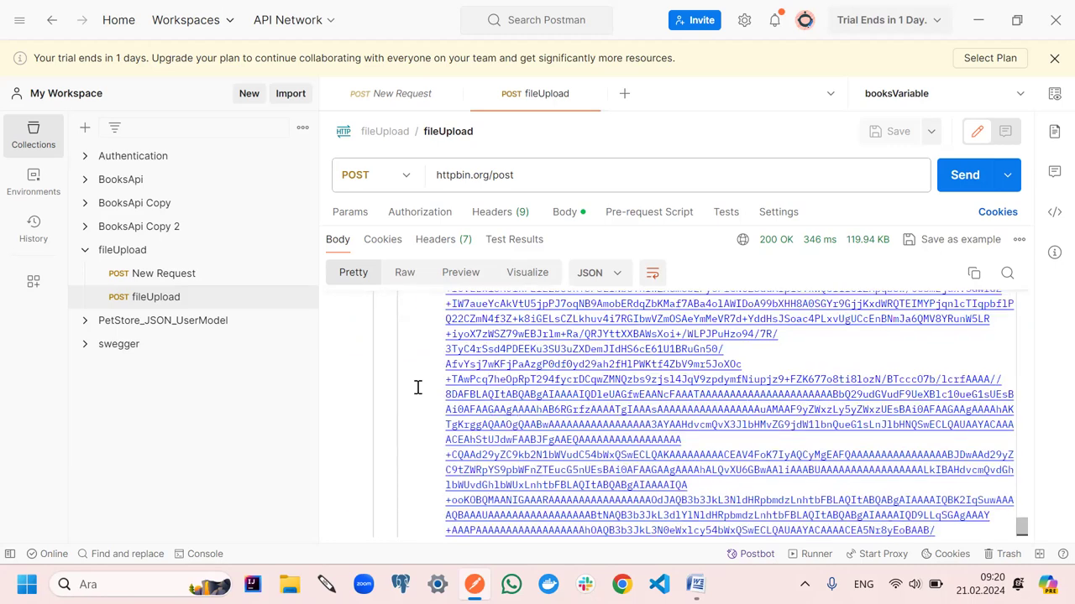
scroll(417, 383, "up", 3)
Collapse the fileUpload collection and switch to the lesson 08 document in Word to review the Authentication Type list
left_click(81, 251)
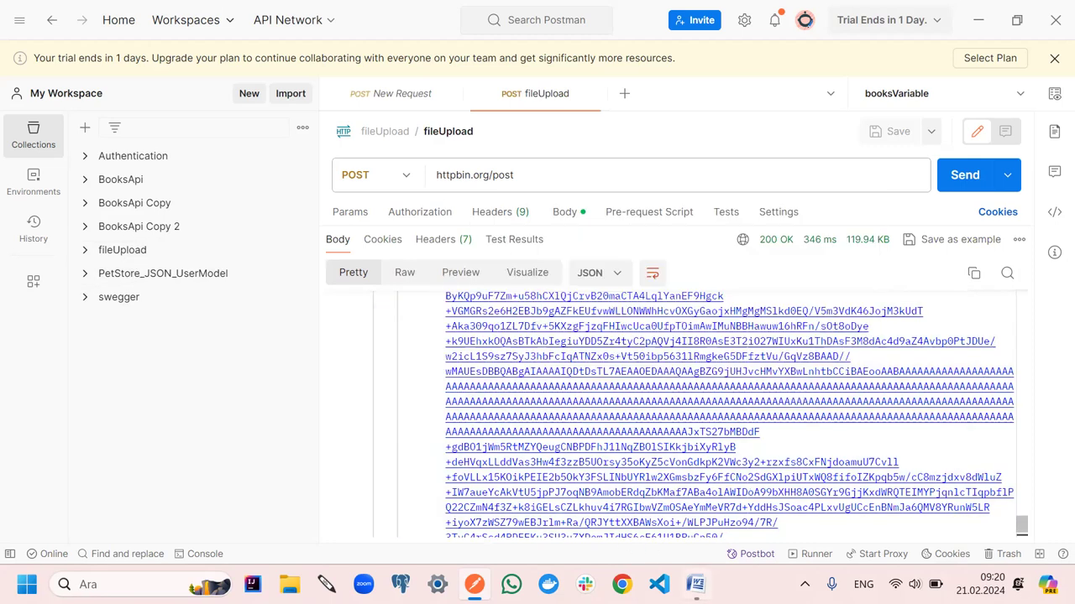
left_click(695, 585)
triple_click(278, 273)
left_click(215, 240)
scroll(78, 359, "down", 1)
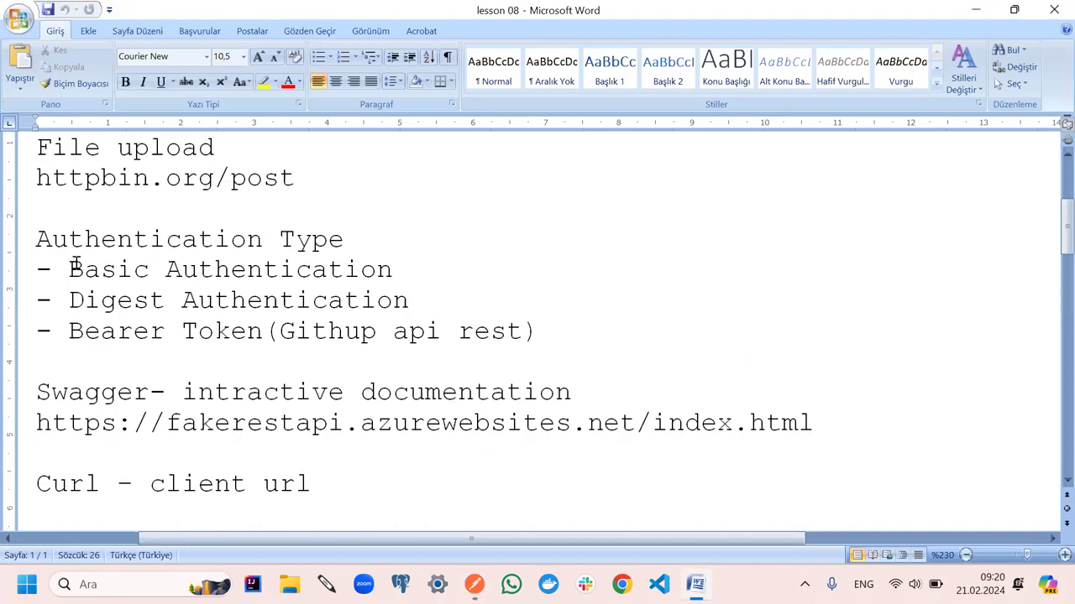
left_click_drag(70, 270, 301, 273)
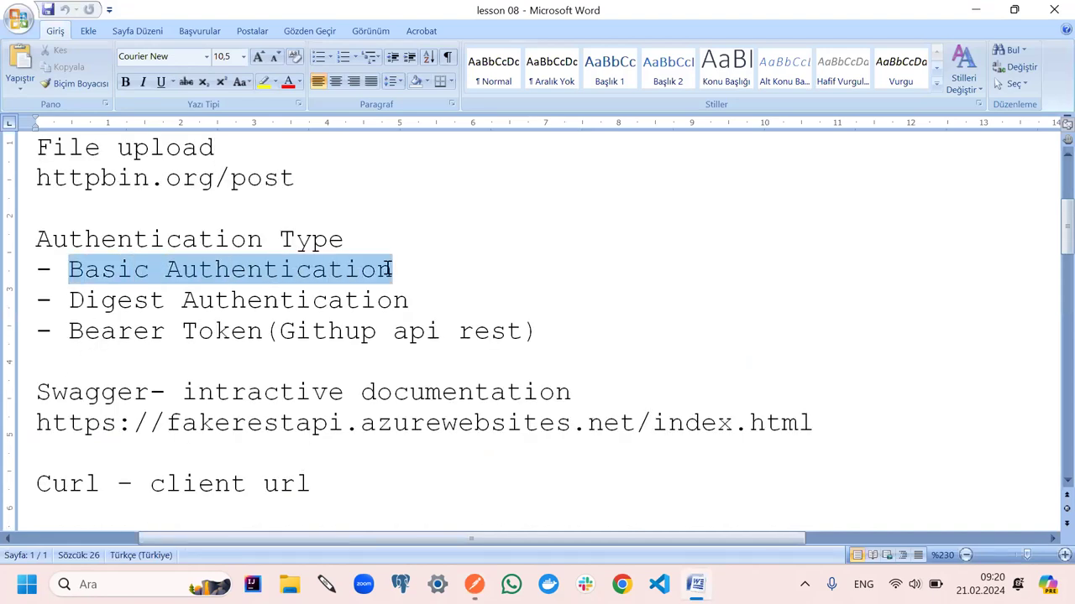
left_click(657, 209)
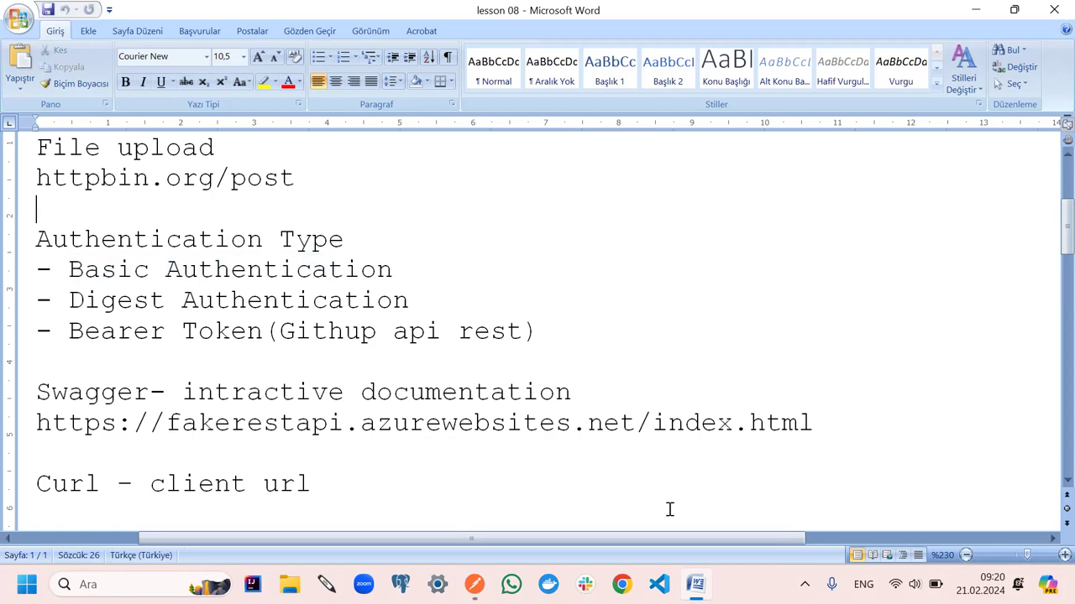
Switch back to Postman and close the open New Request and fileUpload requests
left_click(474, 584)
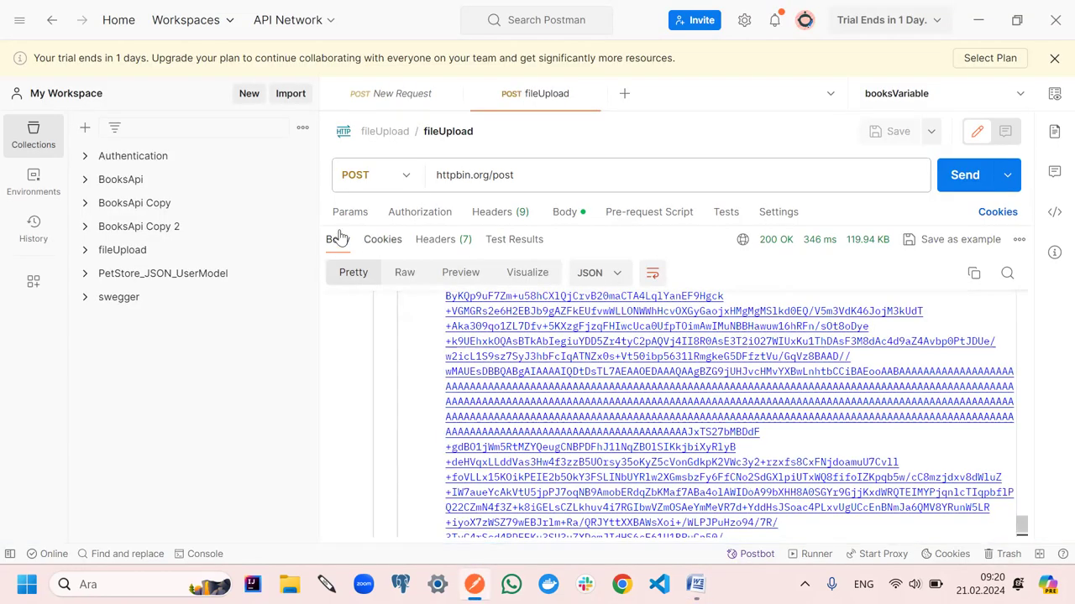
left_click(450, 94)
left_click(450, 95)
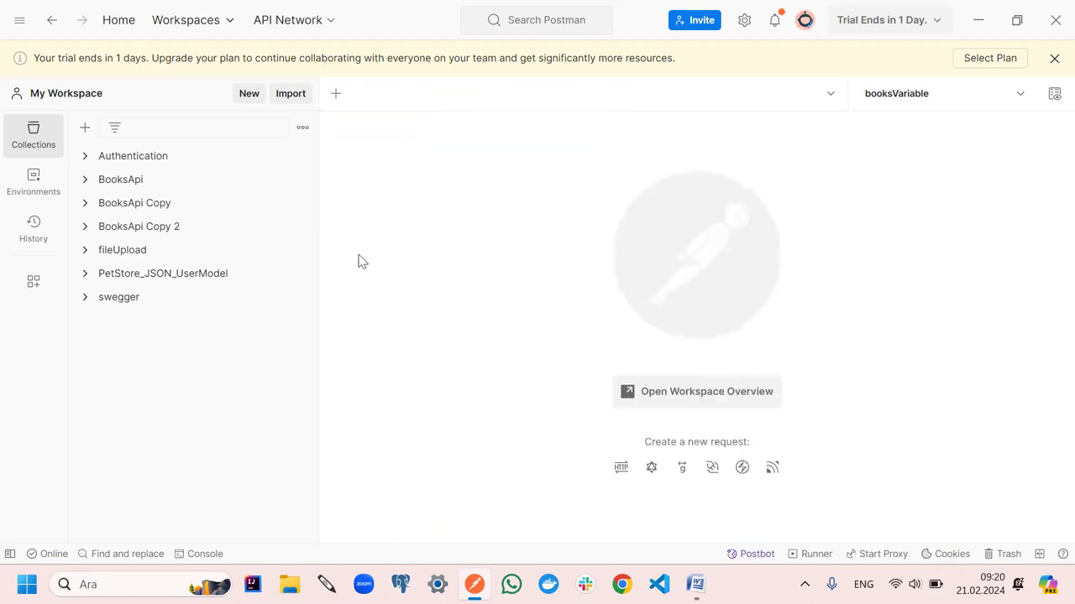
Open the Authentication collection's authorization settings and view the available authorization types
left_click(87, 155)
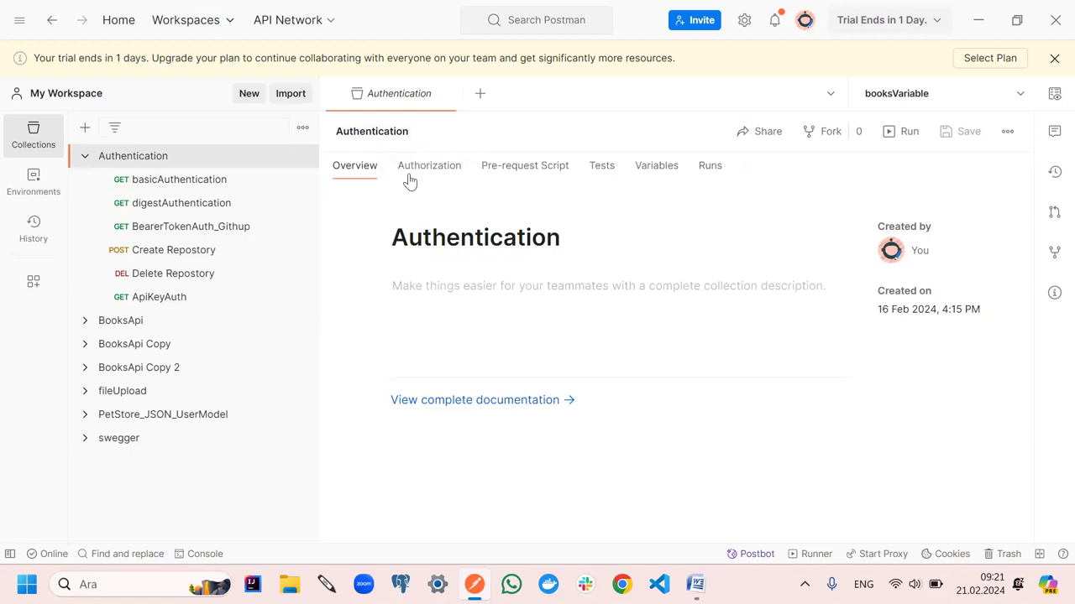
left_click(438, 166)
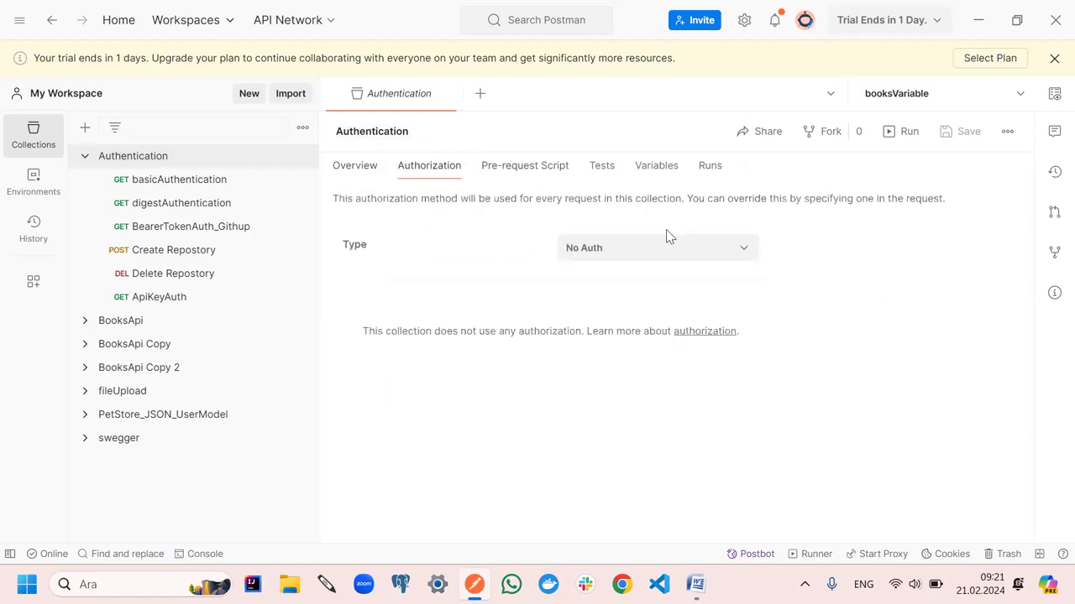
left_click(744, 246)
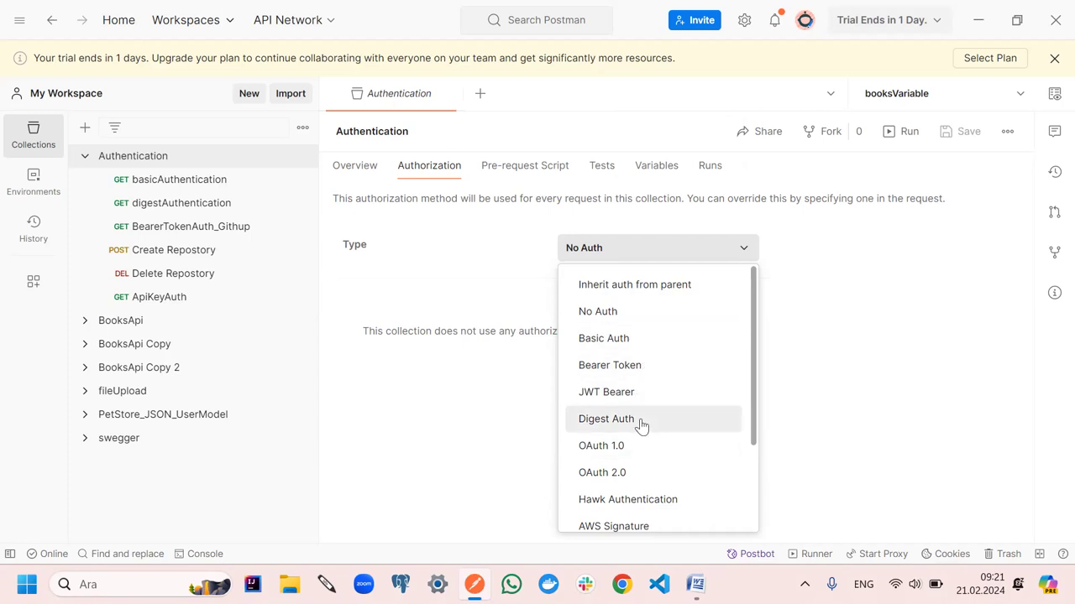
Review the full list of authorization types for the Authentication collection and close it without changing the type
scroll(638, 424, "down", 2)
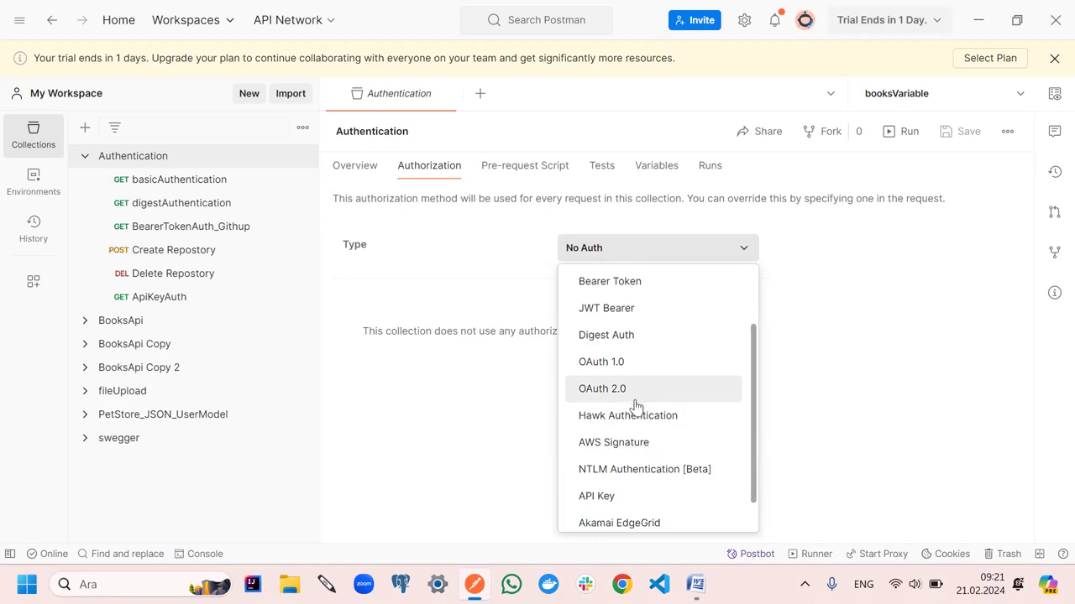
scroll(643, 458, "down", 1)
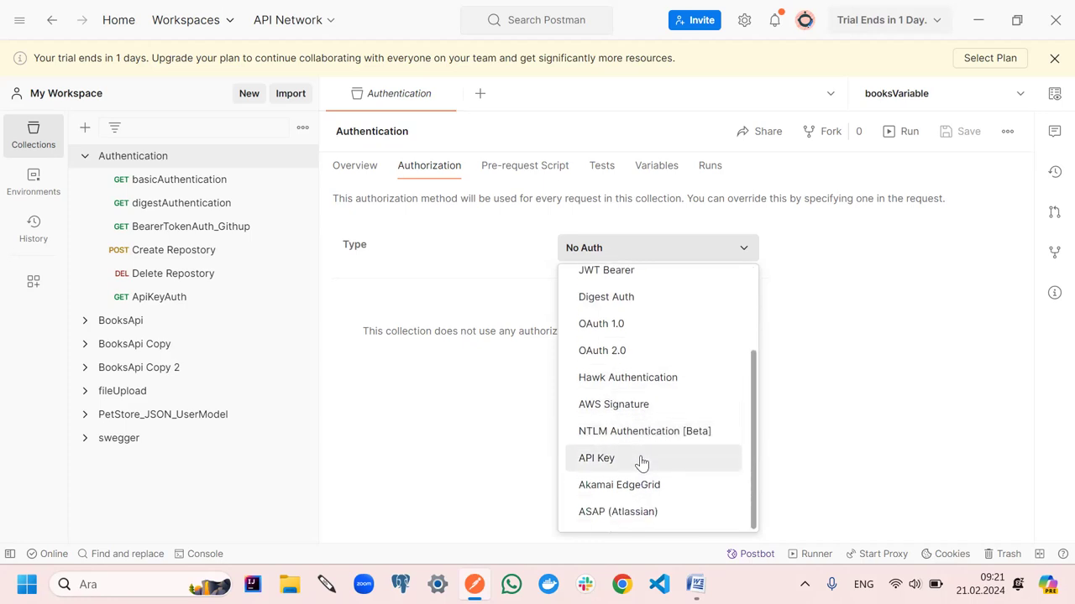
scroll(634, 411, "up", 3)
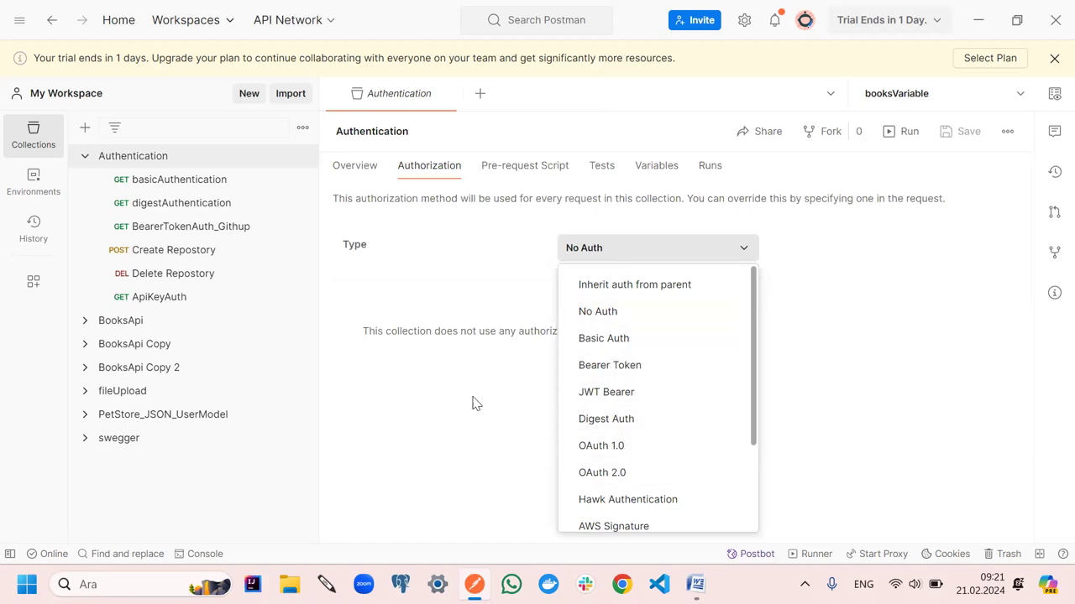
left_click(438, 414)
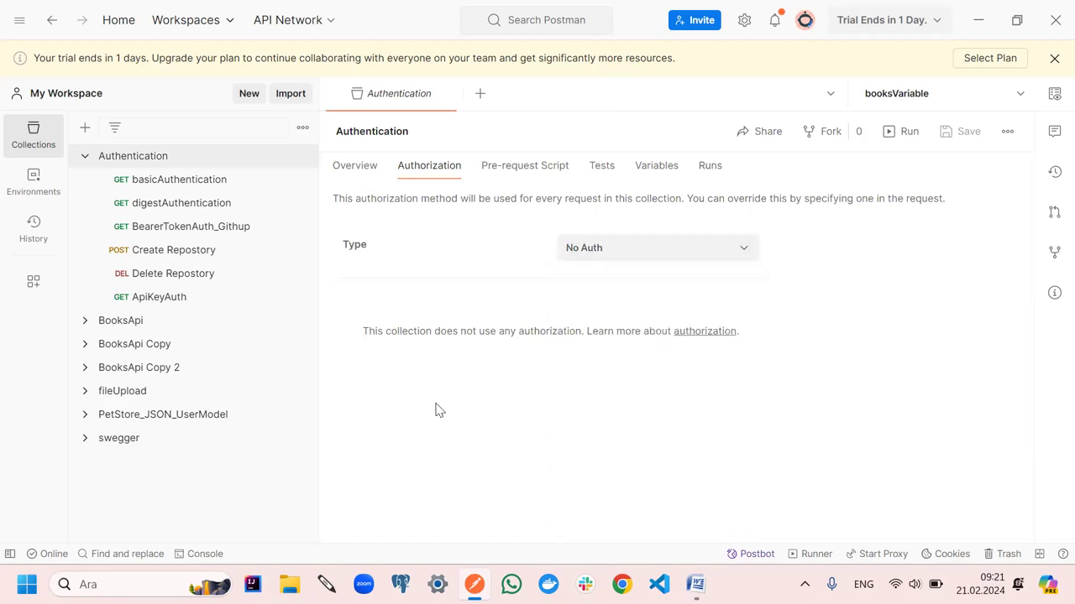
Open the basicAuthentication request, enlarge its authorization area to show both credential fields, and dismiss the trial expiry banner
left_click(185, 180)
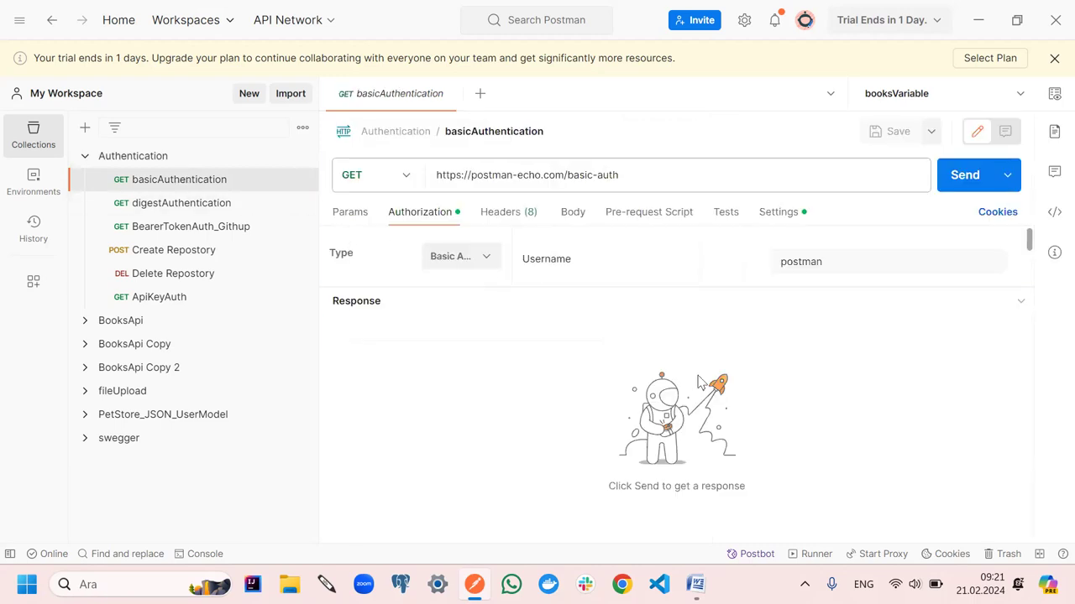
left_click_drag(830, 289, 820, 470)
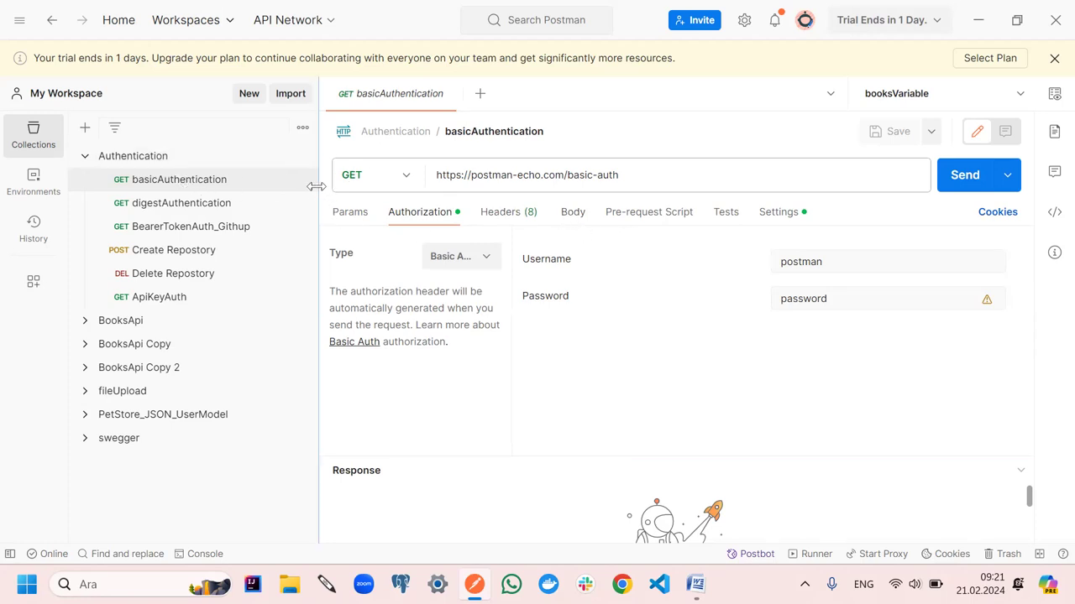
left_click(1054, 58)
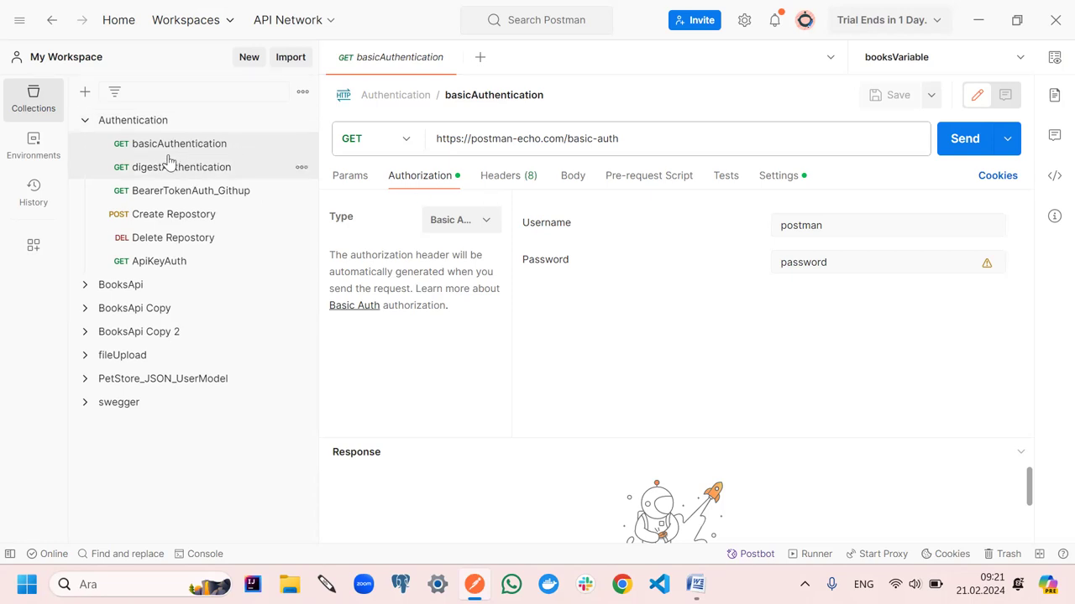
Compare the Authentication collection's authorization settings with the authorization types offered in the basicAuthentication request
left_click(130, 122)
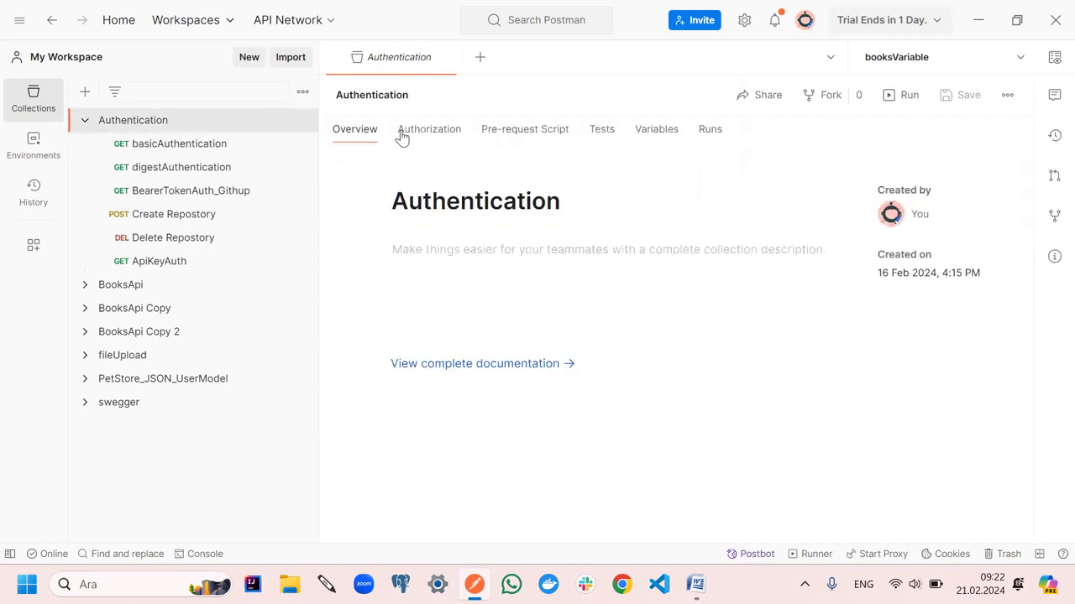
left_click(434, 136)
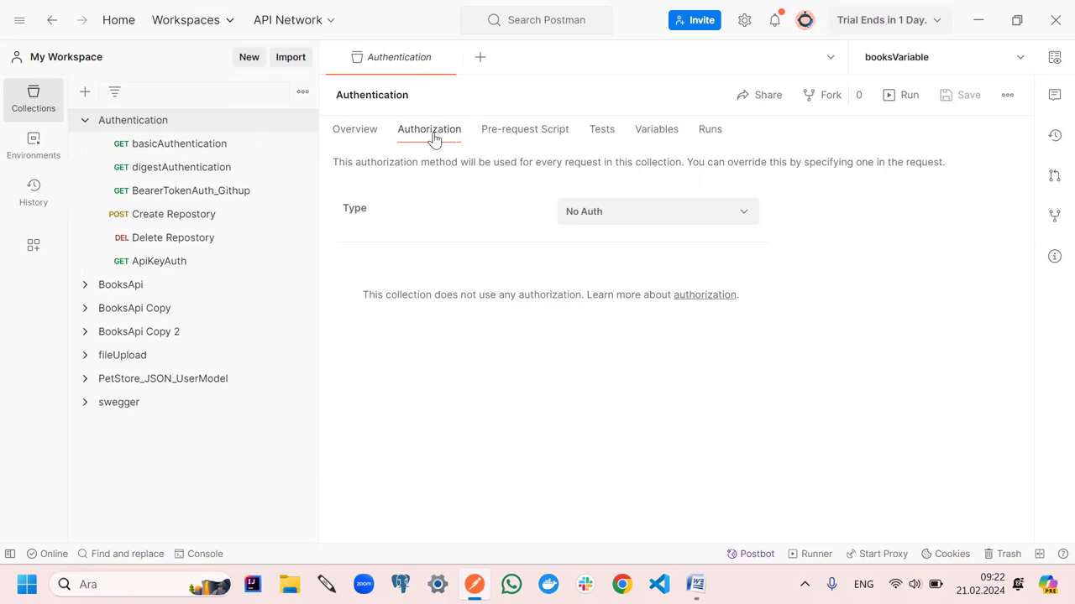
left_click(166, 149)
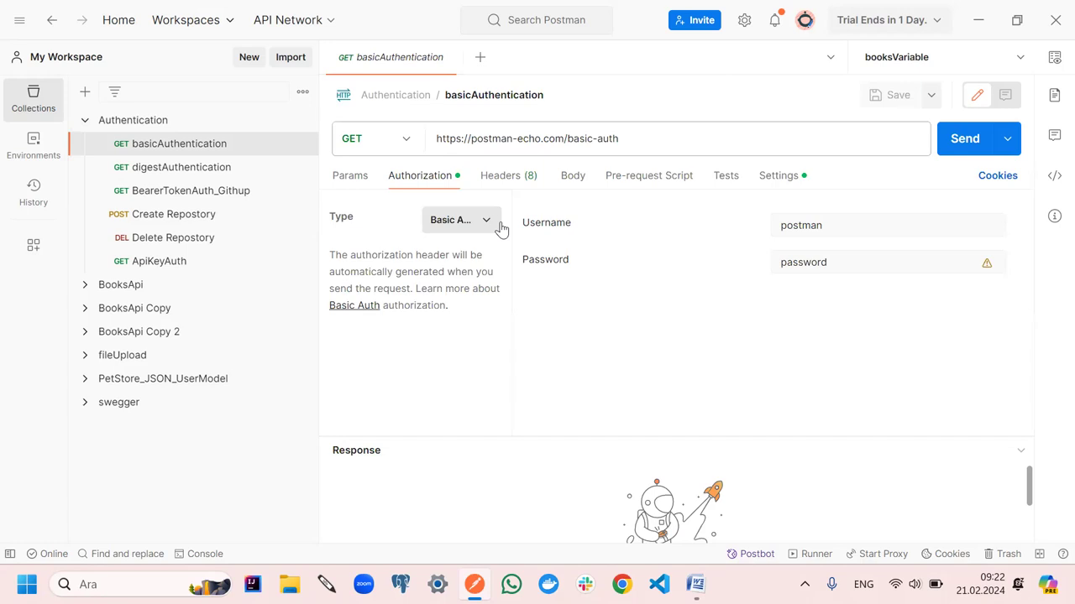
left_click(491, 225)
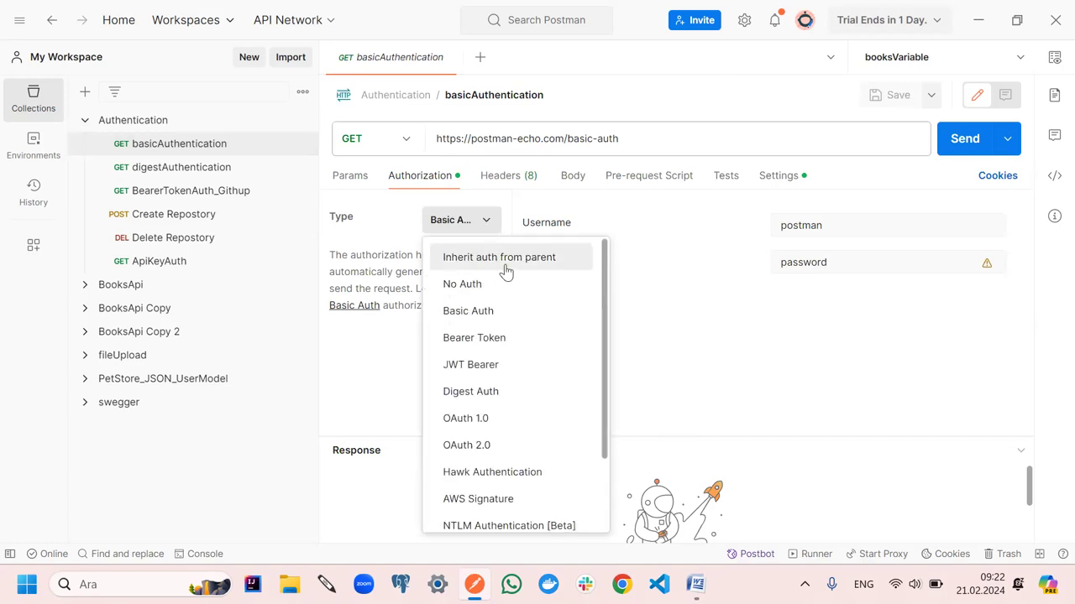
left_click(176, 149)
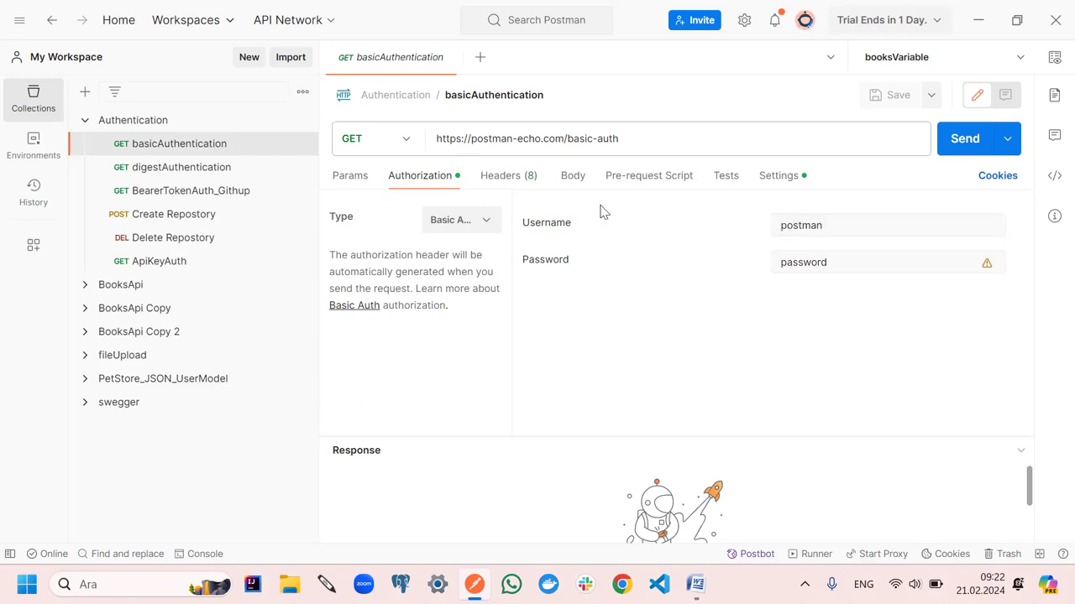
Copy the basicAuthentication request URL and switch to the lesson 08 document in Word
left_click_drag(636, 137, 433, 147)
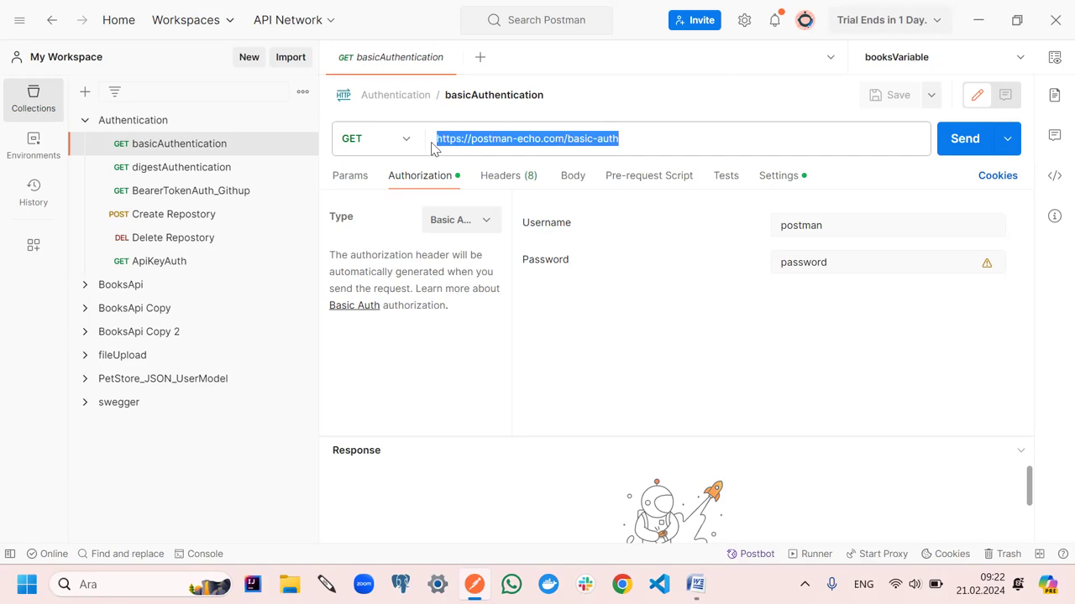
right_click(550, 138)
left_click(601, 243)
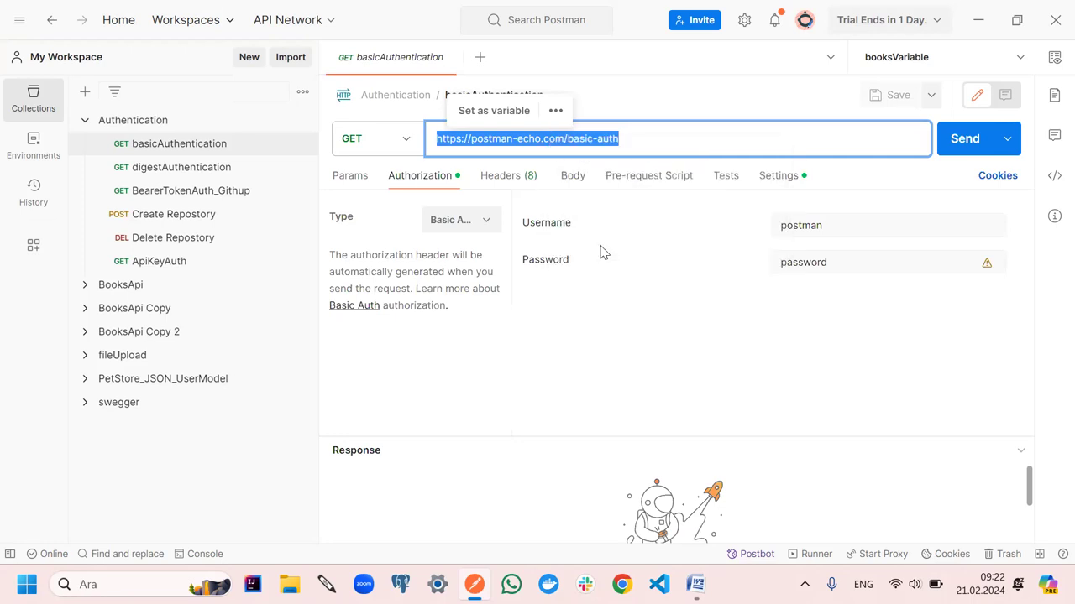
left_click(481, 451)
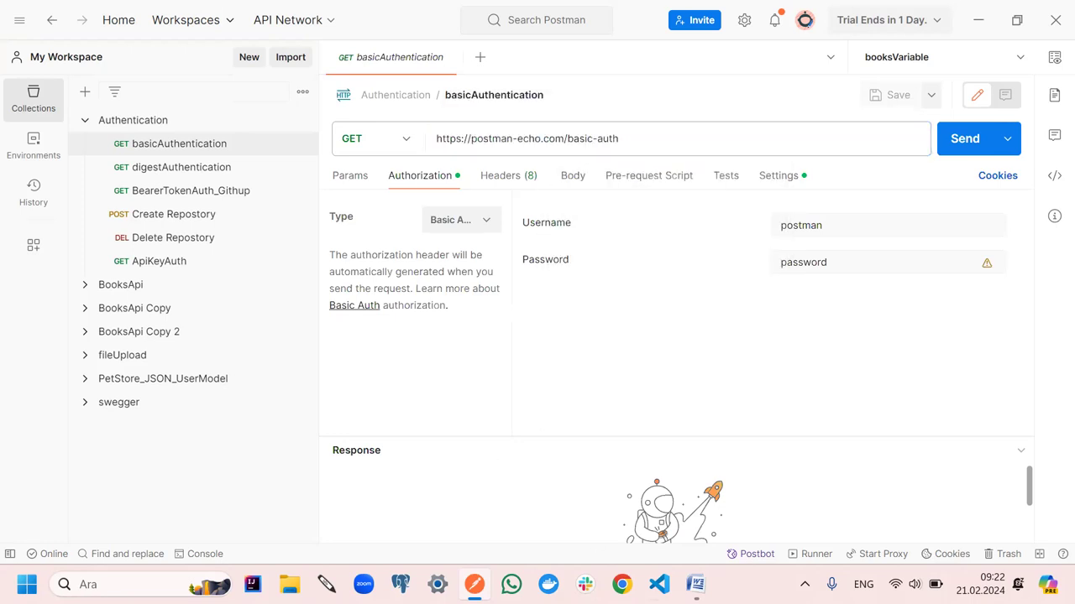
left_click(695, 584)
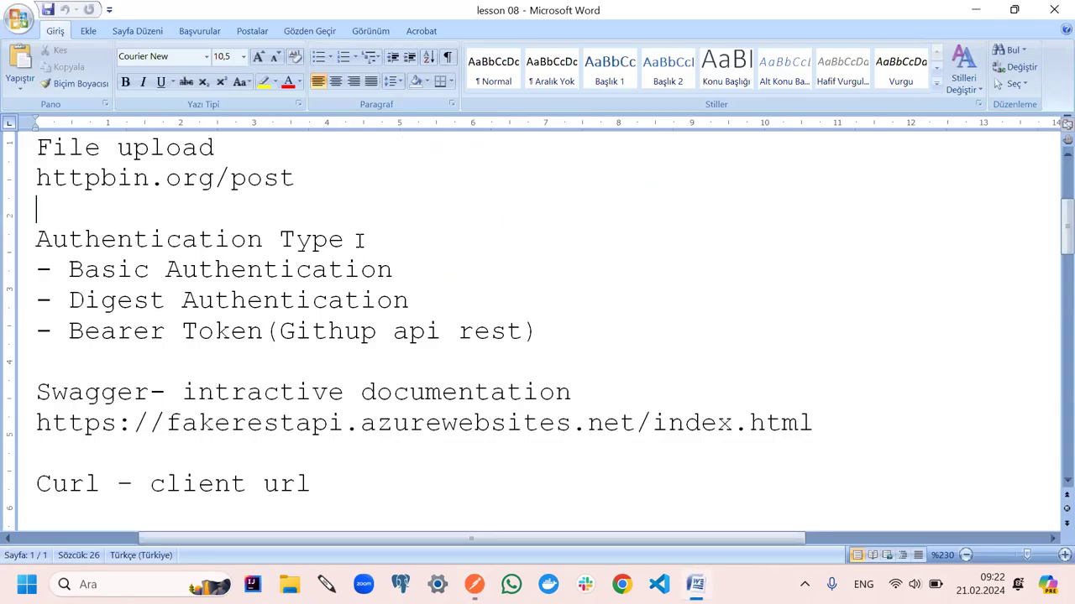
key("Return")
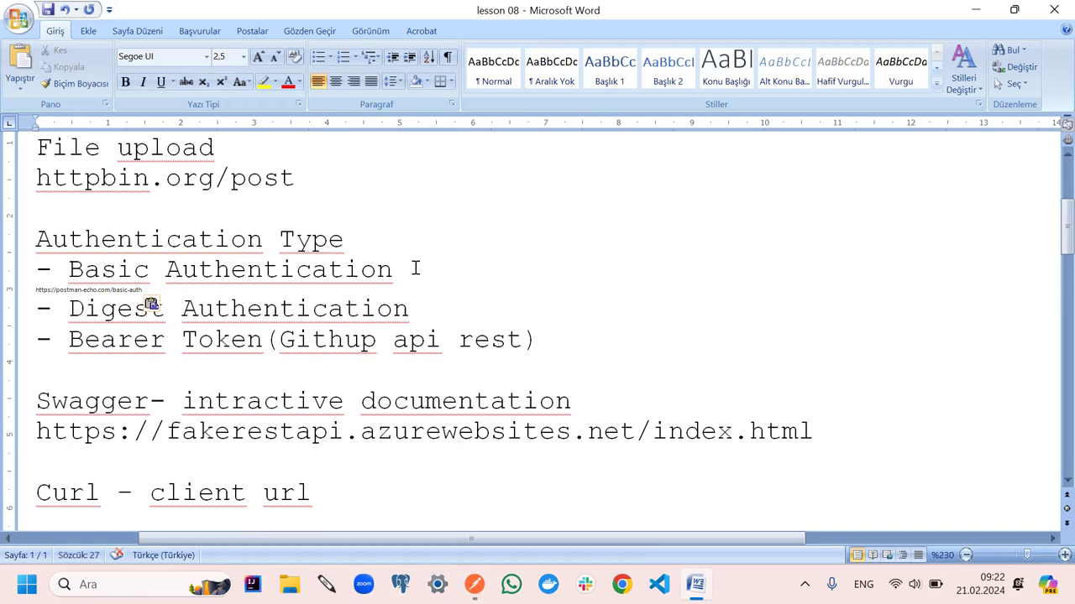
left_click(71, 308)
key("BackSpace")
key("BackSpace")
key("BackSpace")
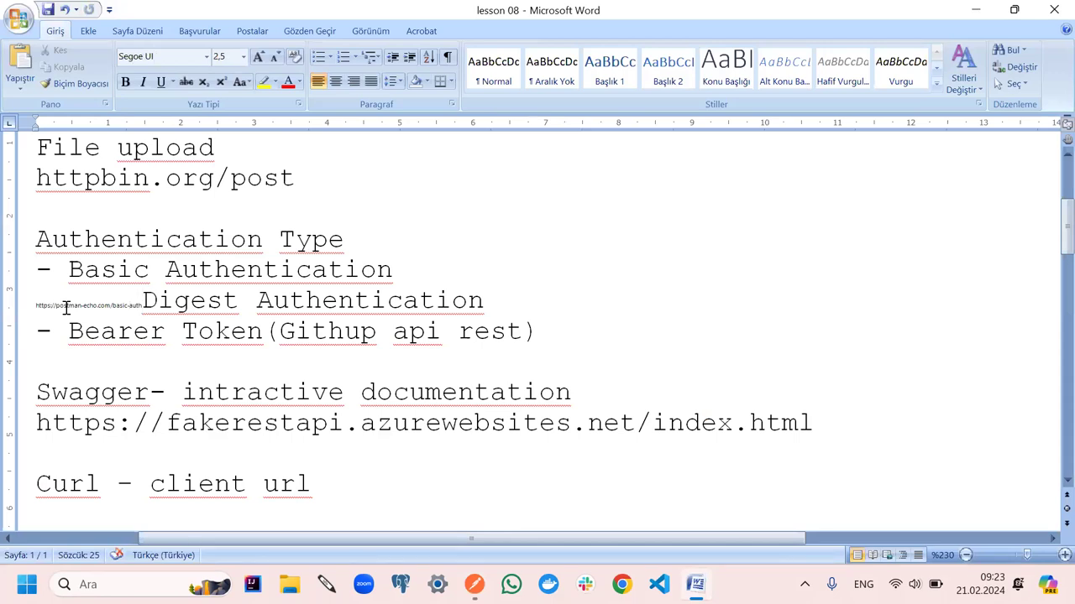
key("Return")
type("-")
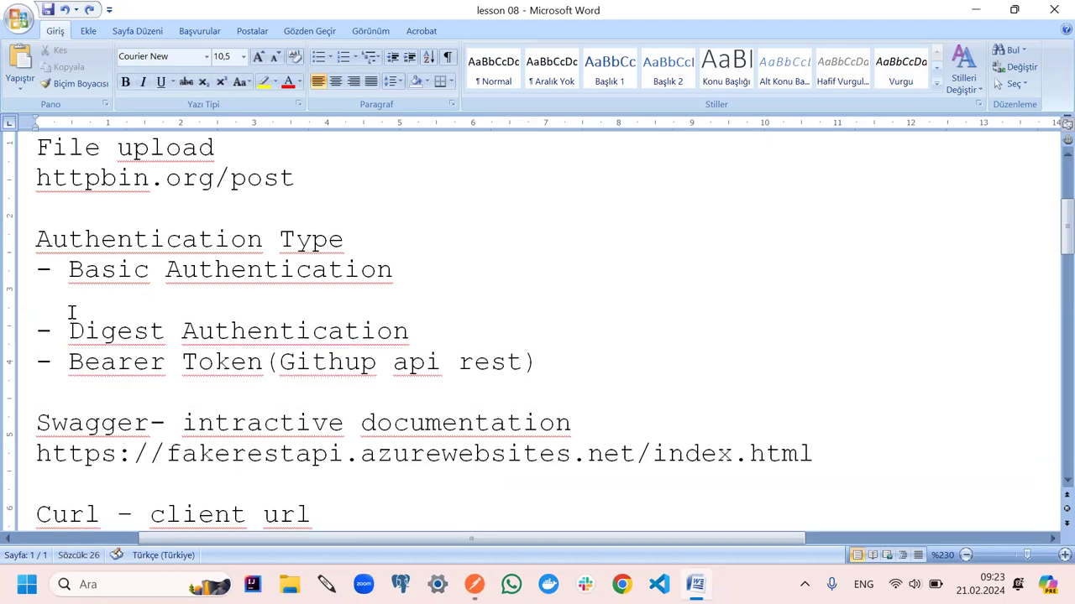
key("BackSpace")
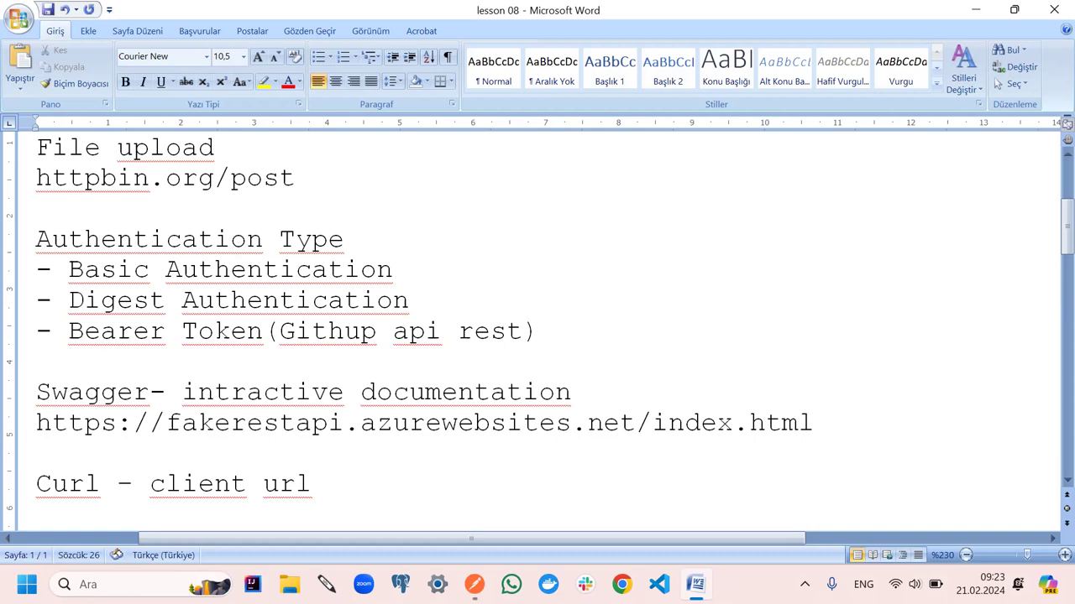
key("ctrl+v")
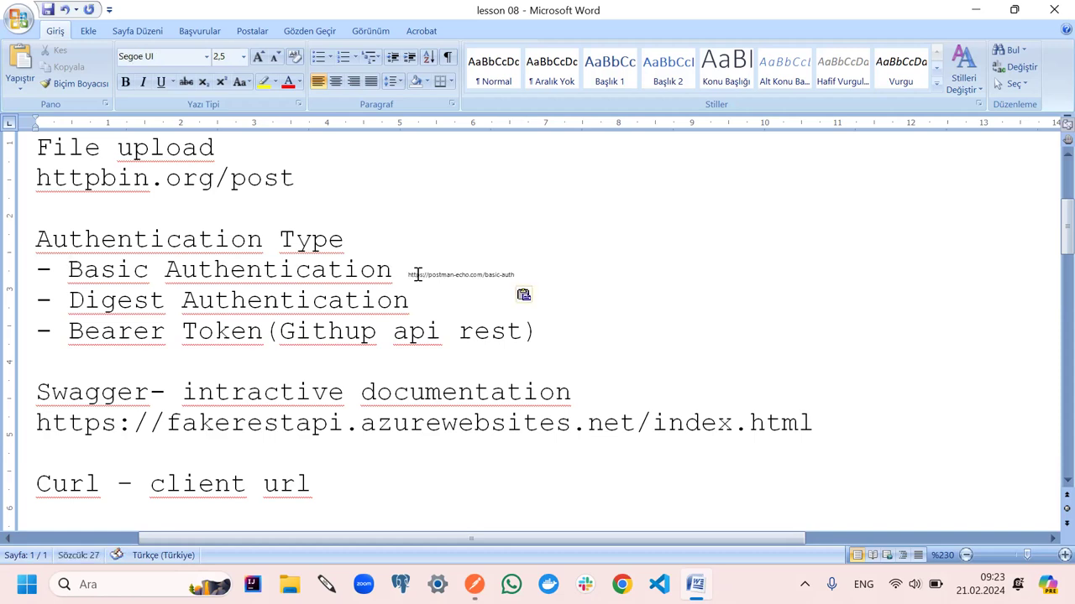
left_click_drag(408, 269, 532, 275)
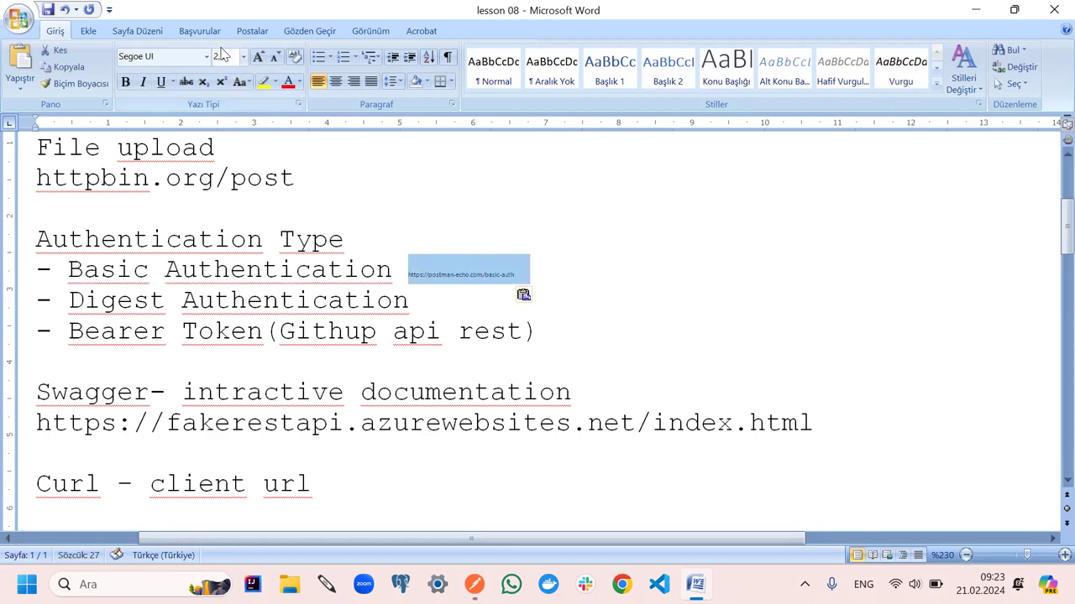
left_click(243, 58)
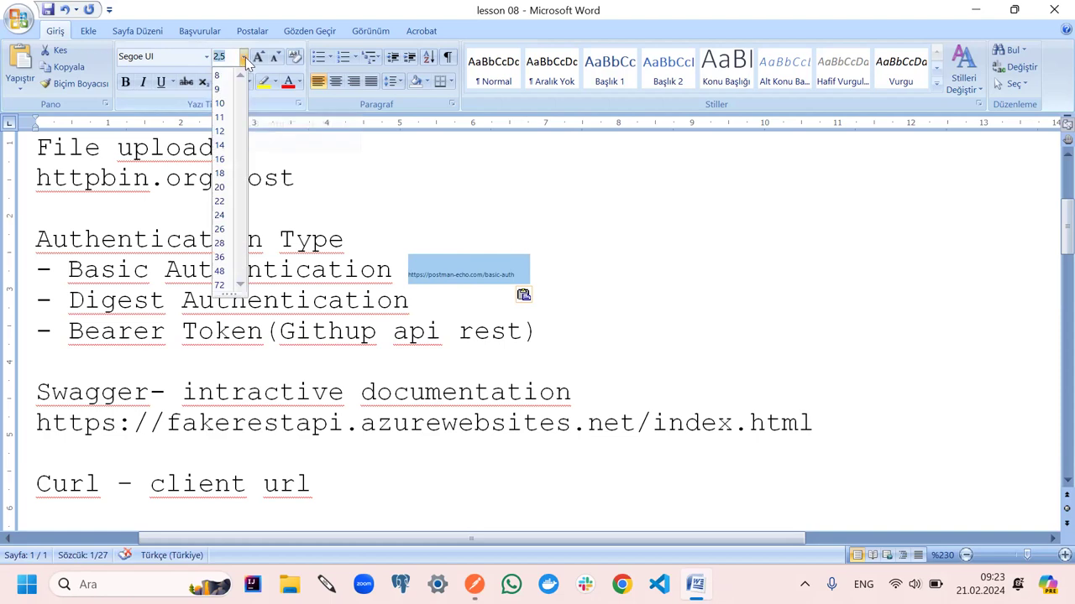
left_click(225, 120)
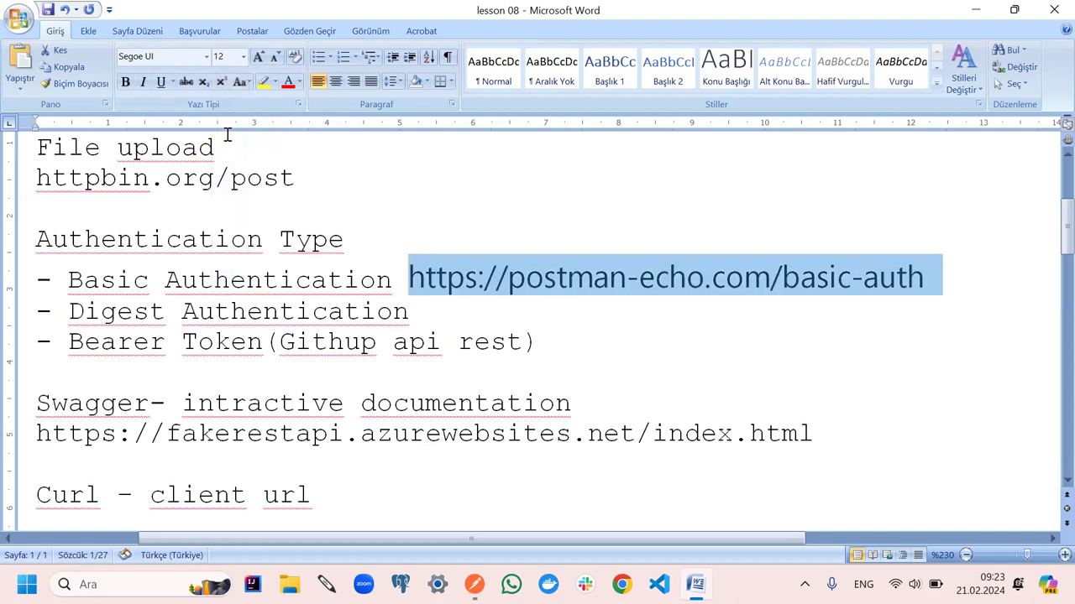
left_click(244, 56)
key("Escape")
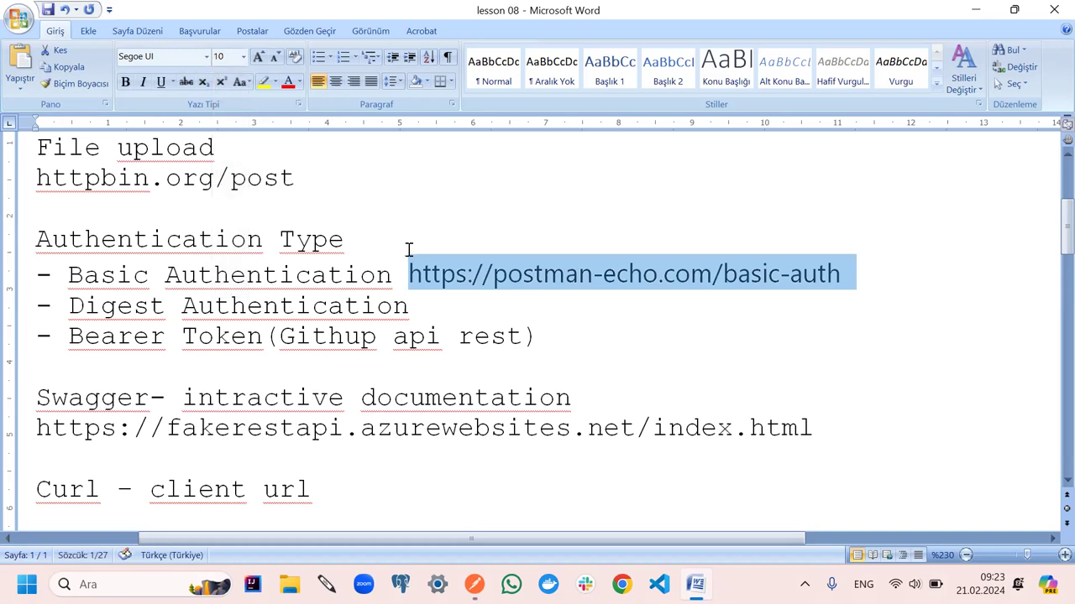
Enclose the basic-auth URL on the Basic Authentication line in parentheses
left_click(409, 275)
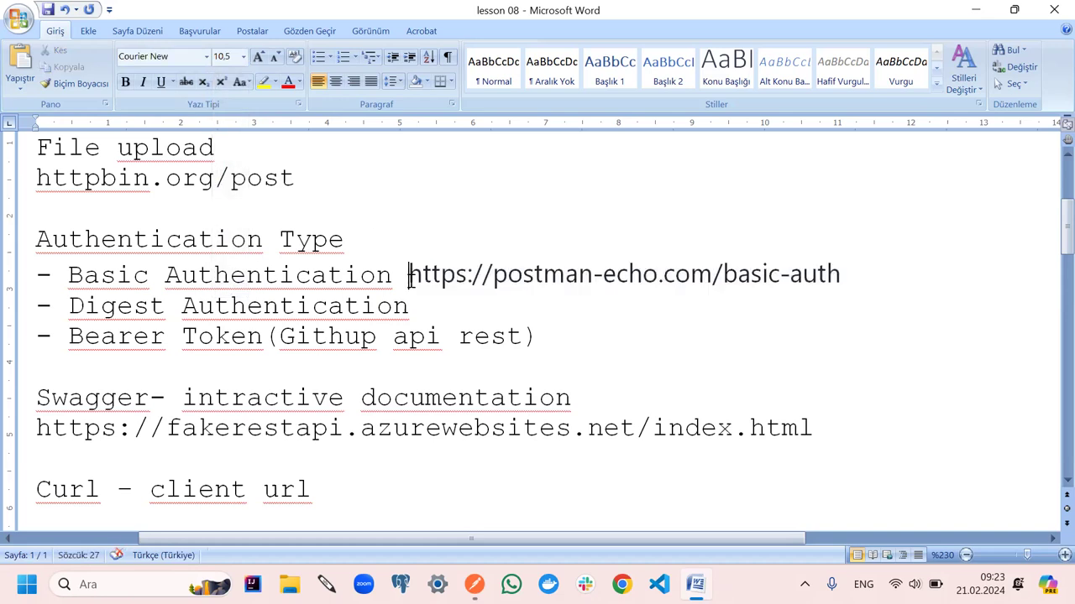
type("(")
left_click(878, 265)
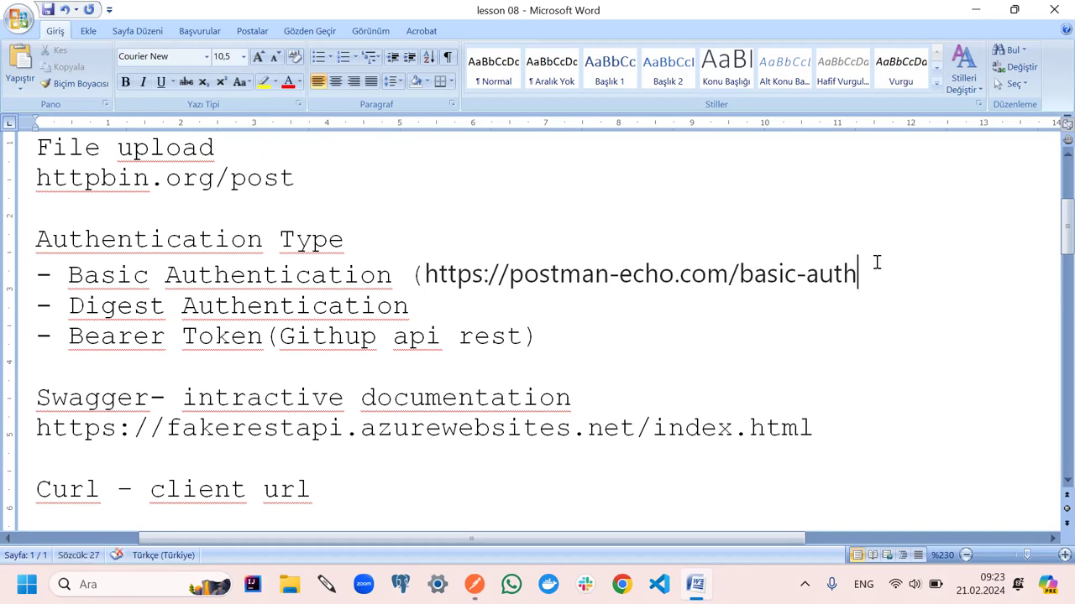
type(")")
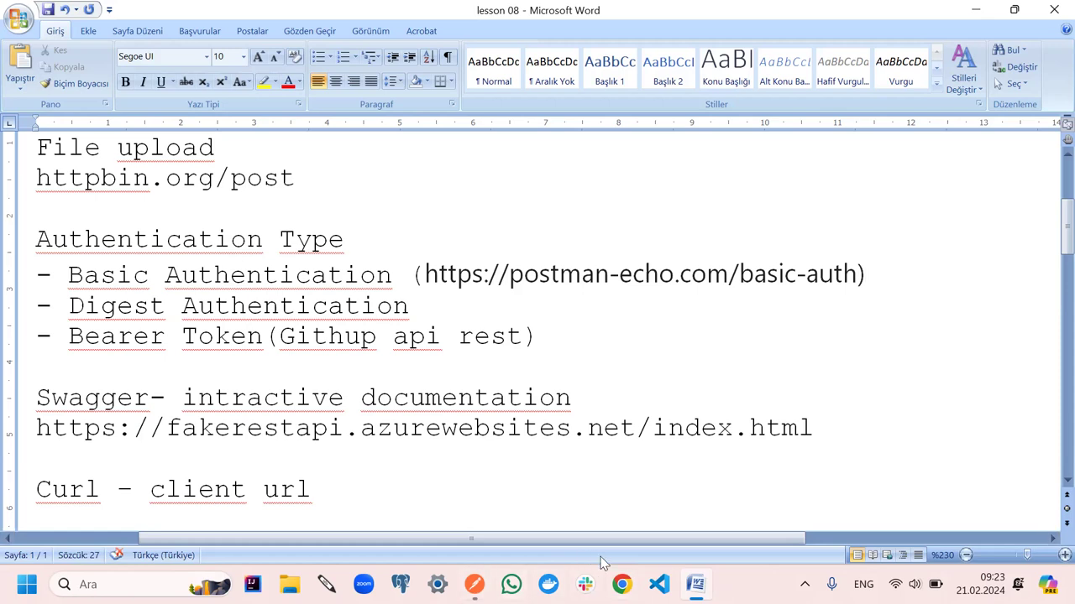
left_click(474, 584)
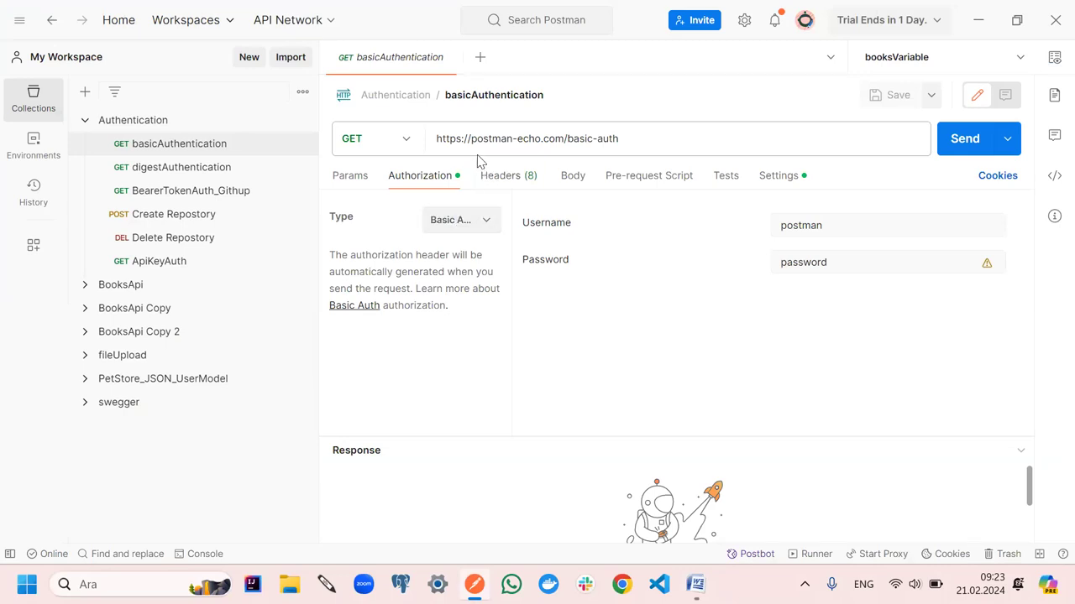
triple_click(522, 143)
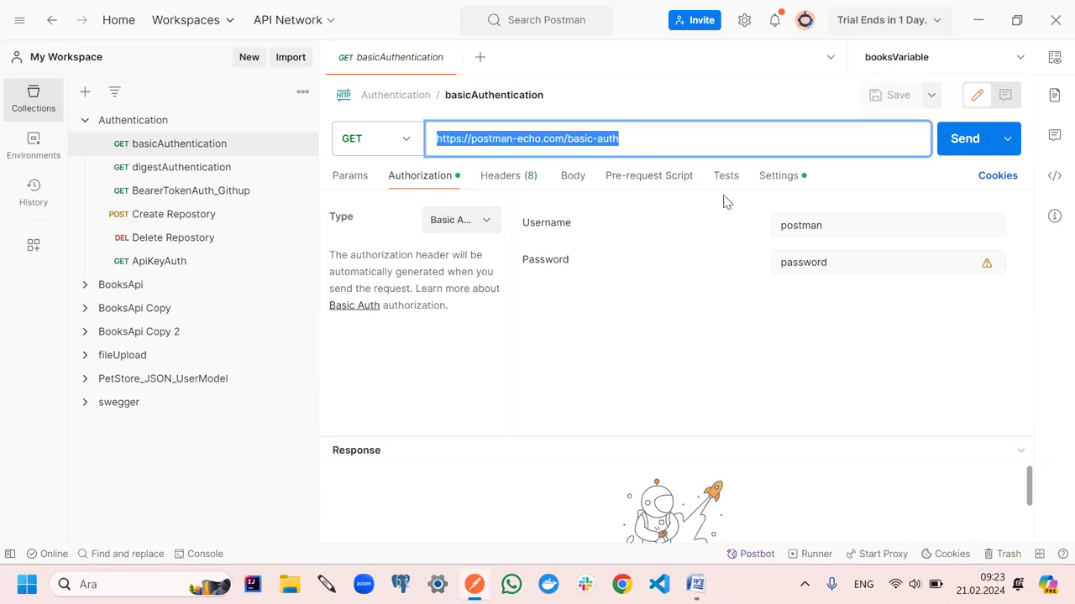
left_click(973, 143)
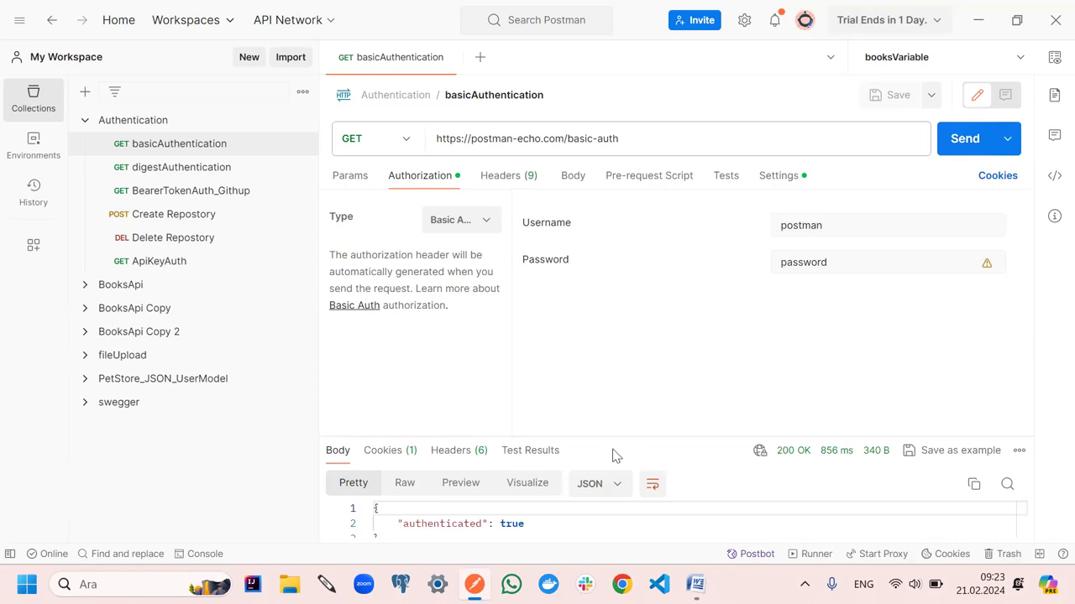
Enlarge the response area to examine the returned JSON body, and resize it so the credential fields also show
left_click_drag(603, 434, 590, 243)
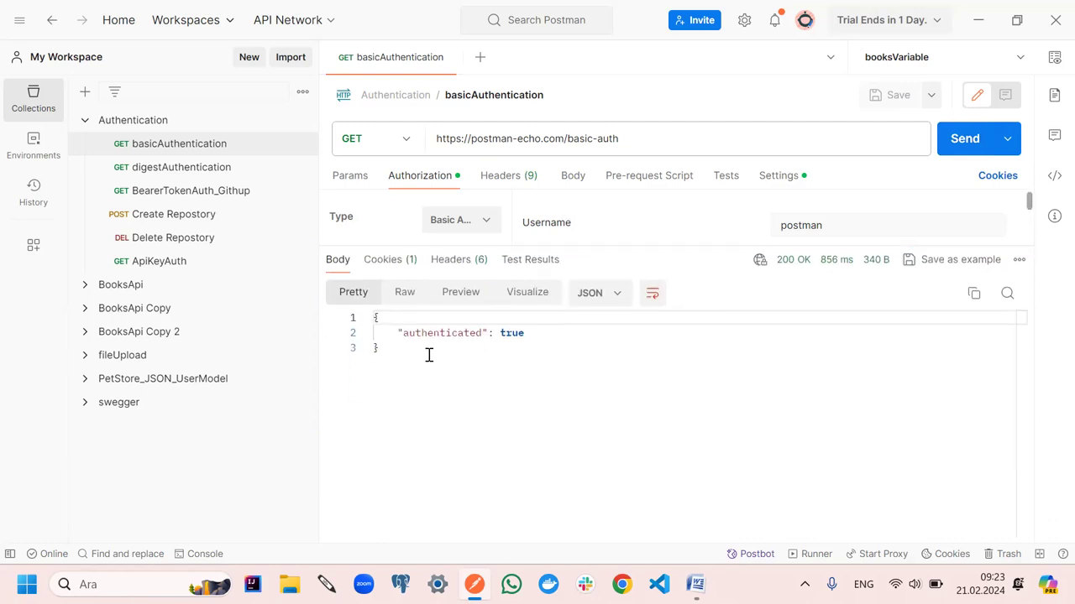
left_click_drag(428, 355, 335, 302)
left_click_drag(409, 245, 482, 335)
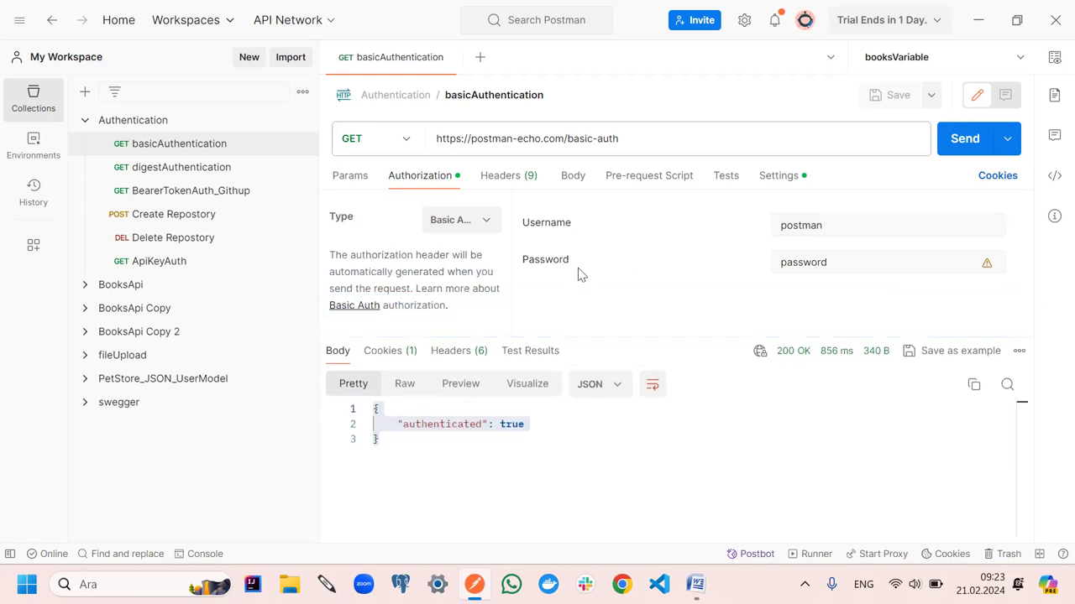
Open the digestAuthentication request and review the available authorization types, choosing Digest Auth
left_click(153, 171)
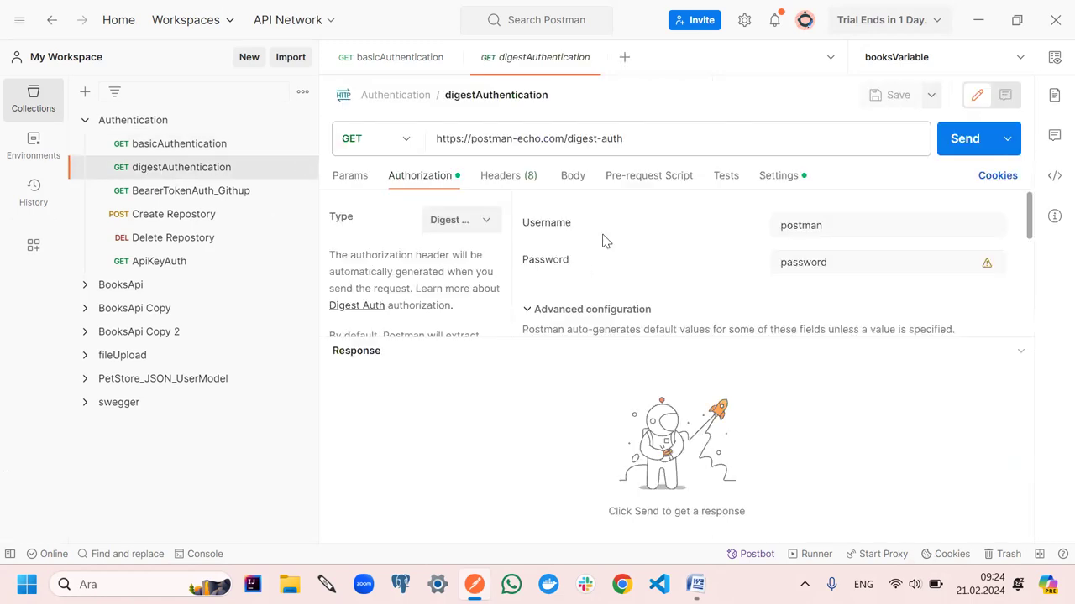
left_click(495, 223)
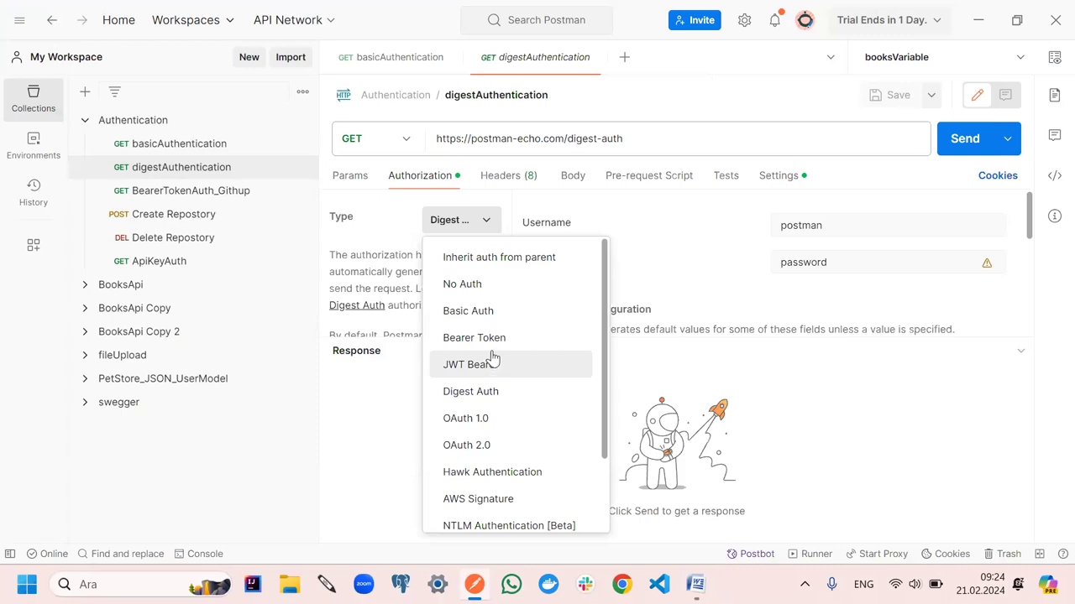
scroll(494, 359, "down", 2)
scroll(494, 360, "up", 2)
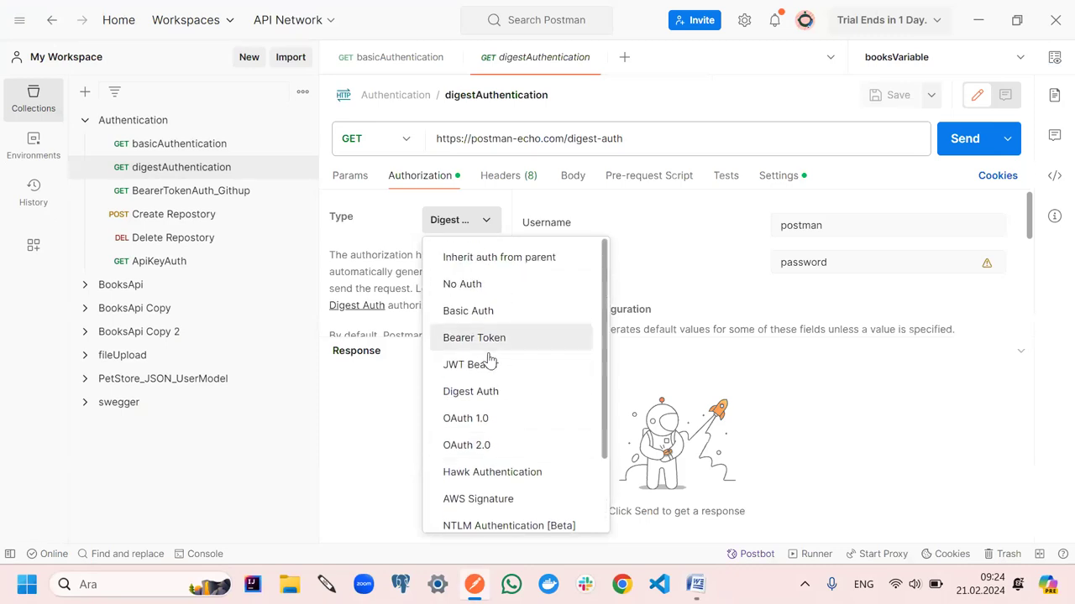
left_click(481, 398)
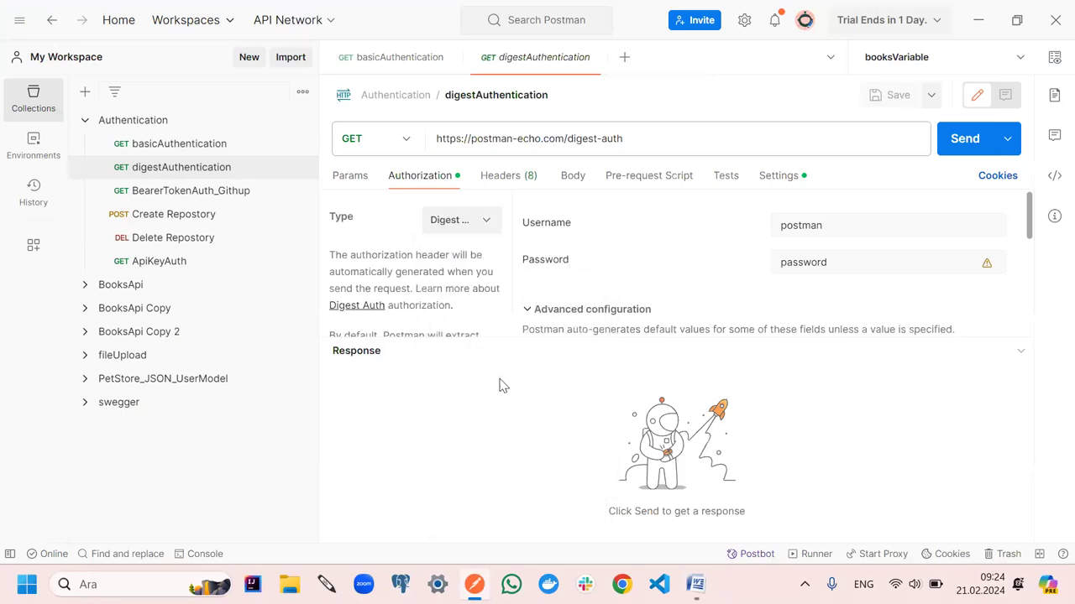
left_click(652, 136)
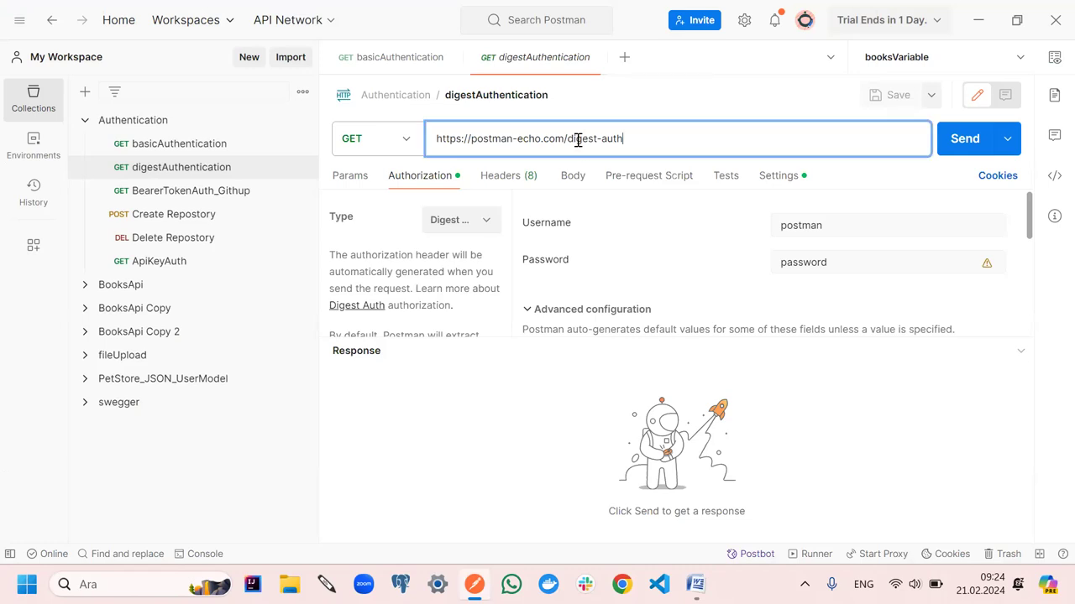
left_click(187, 143)
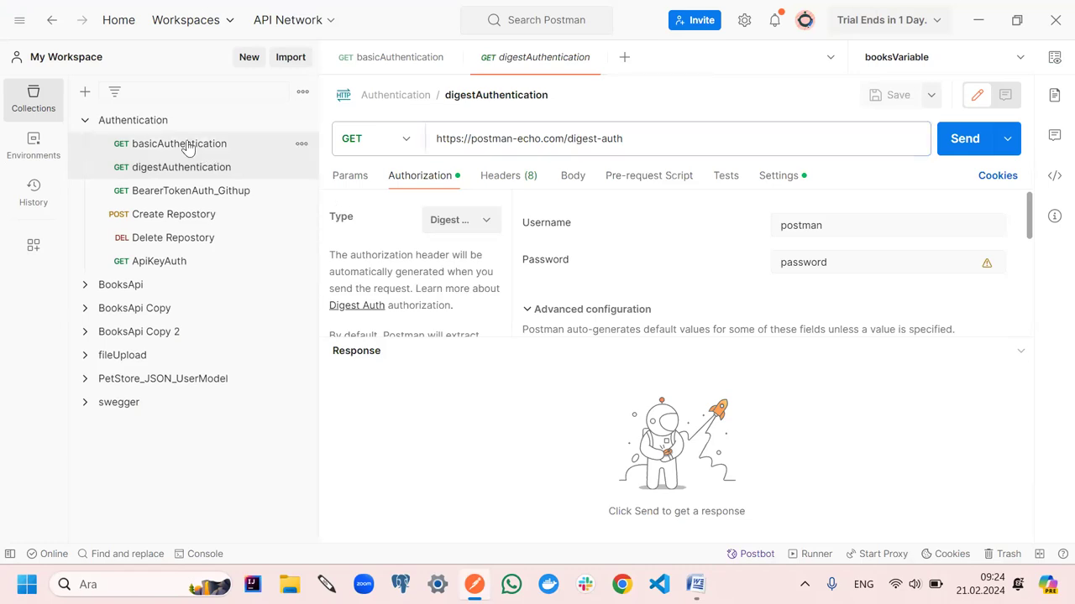
left_click(191, 168)
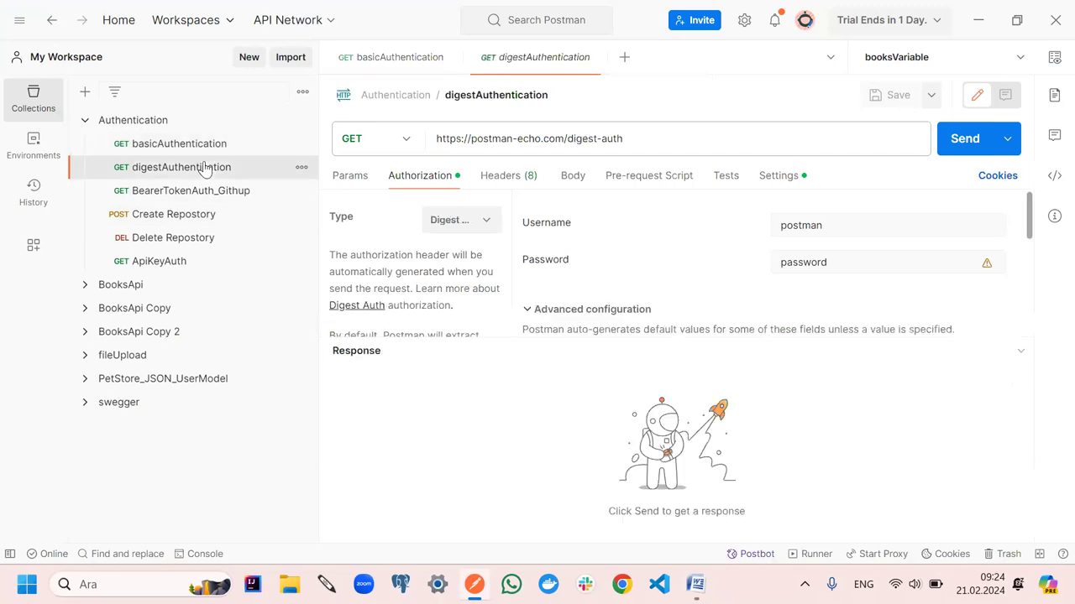
left_click(658, 141)
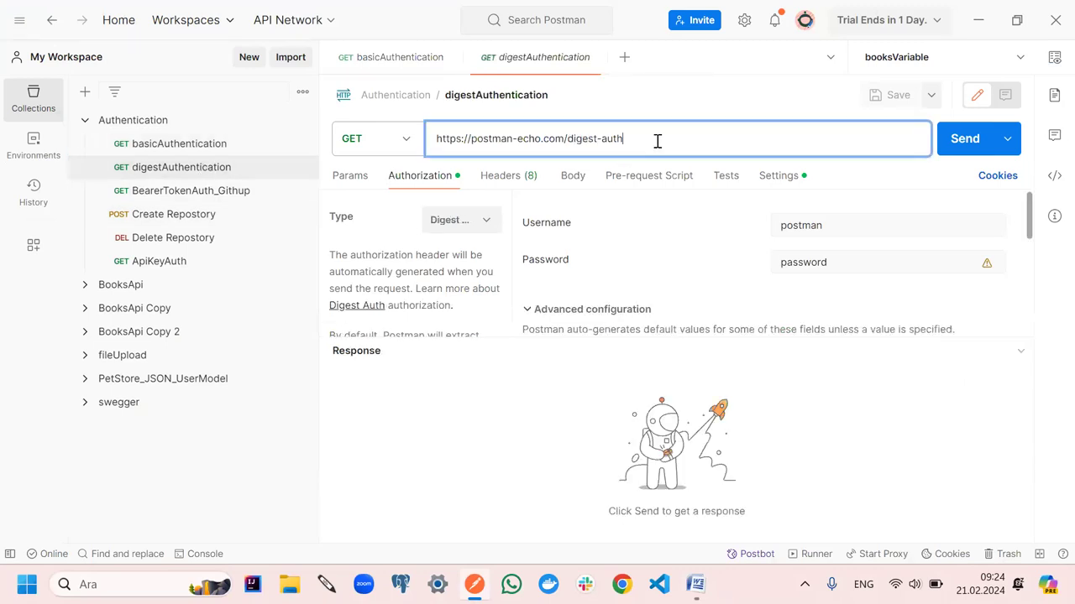
key("ctrl+a")
key("ctrl+c")
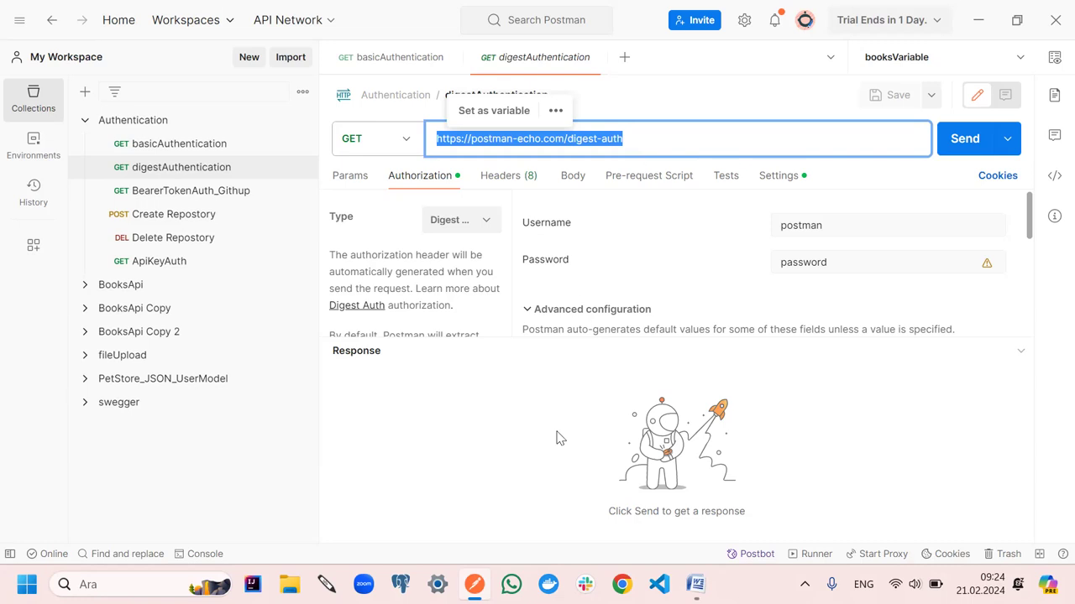
key("alt+Tab")
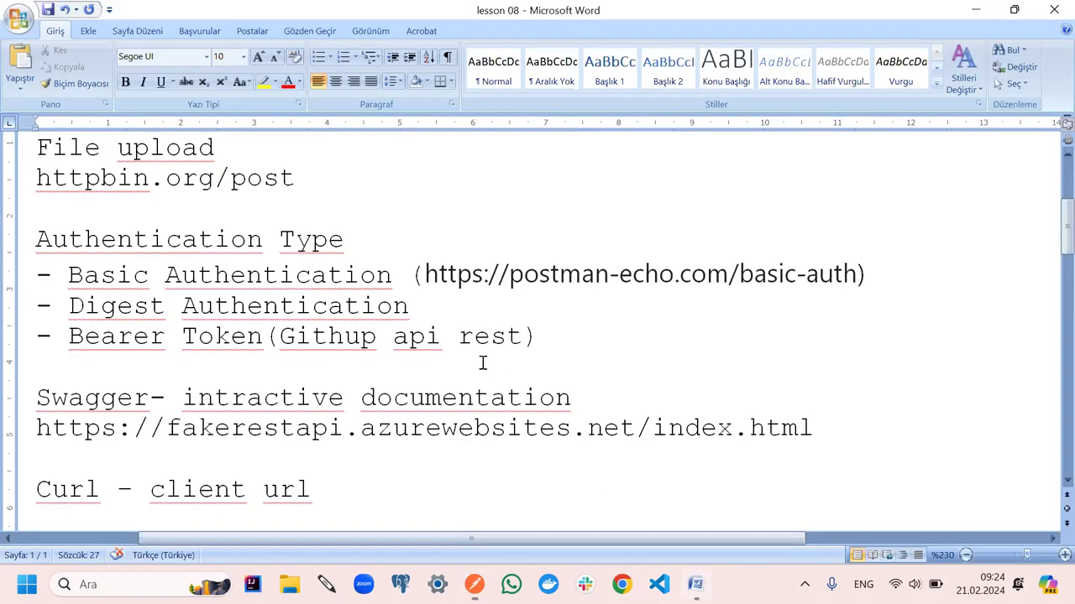
left_click_drag(409, 307, 418, 304)
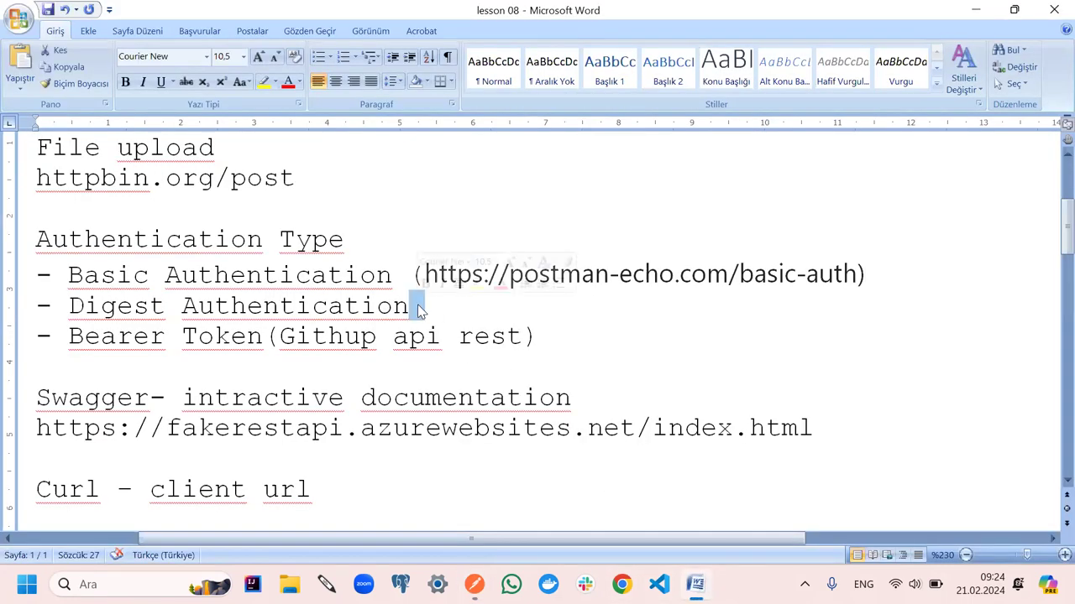
left_click(417, 306)
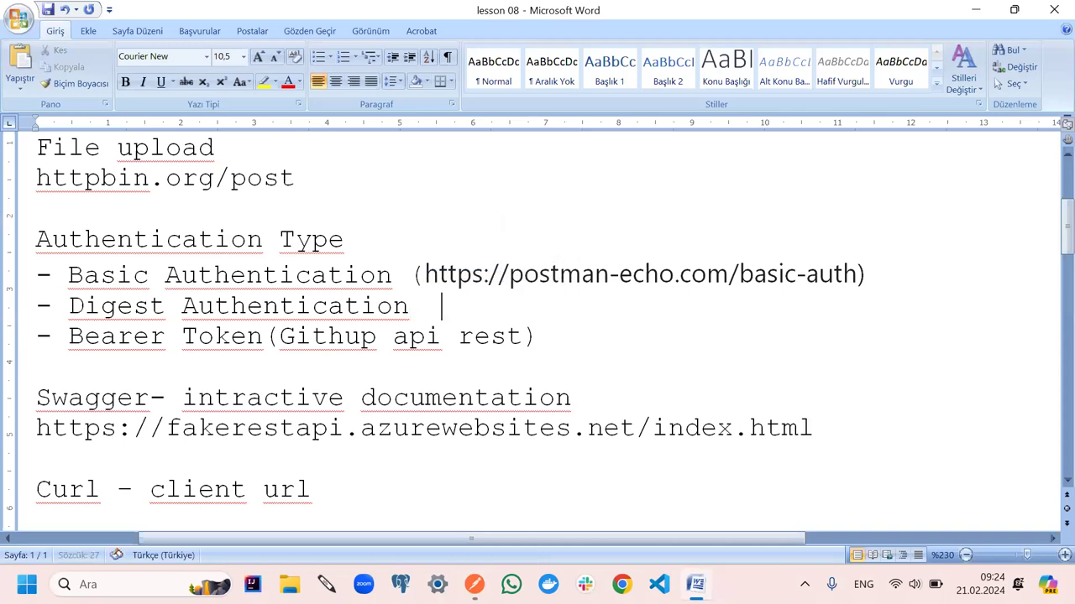
key("ctrl+v")
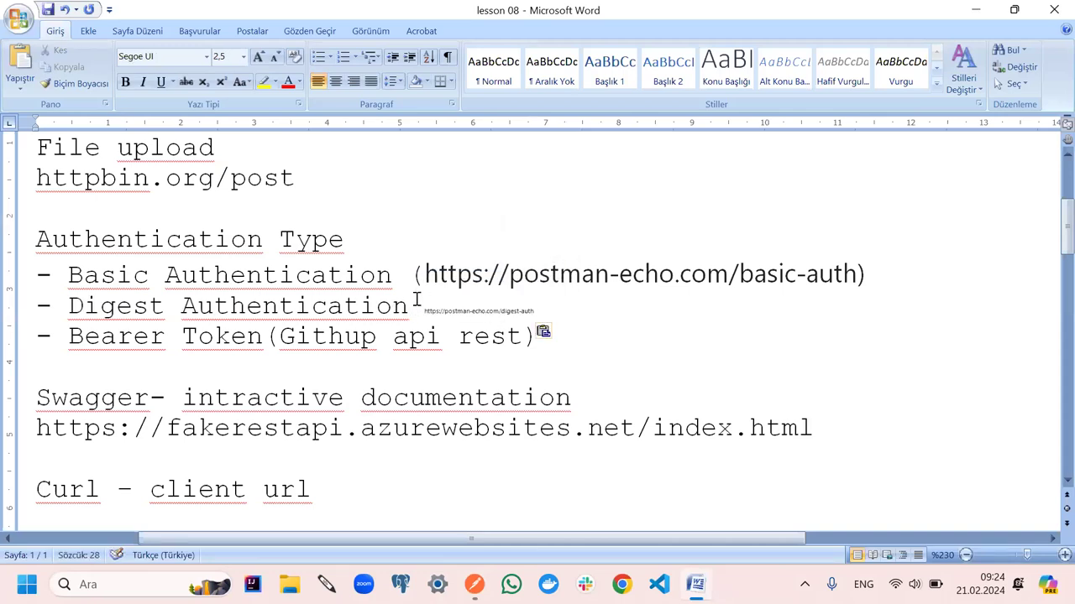
Enlarge the font of the pasted digest-auth URL to roughly match the basic-auth URL above it
left_click_drag(422, 307, 552, 317)
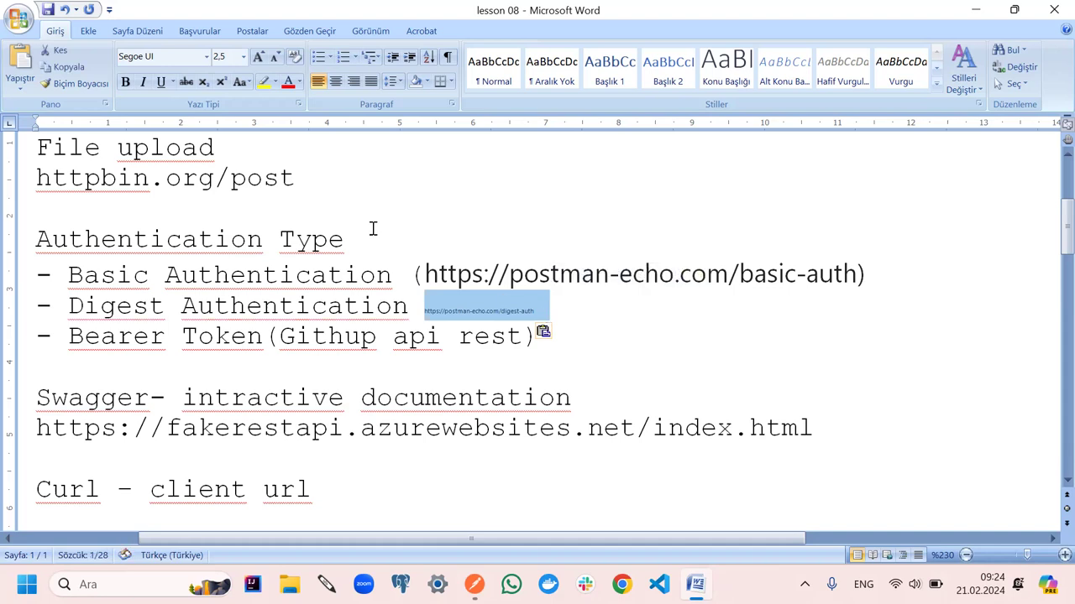
left_click(261, 61)
left_click(260, 60)
left_click(260, 60)
left_click(260, 61)
left_click(261, 60)
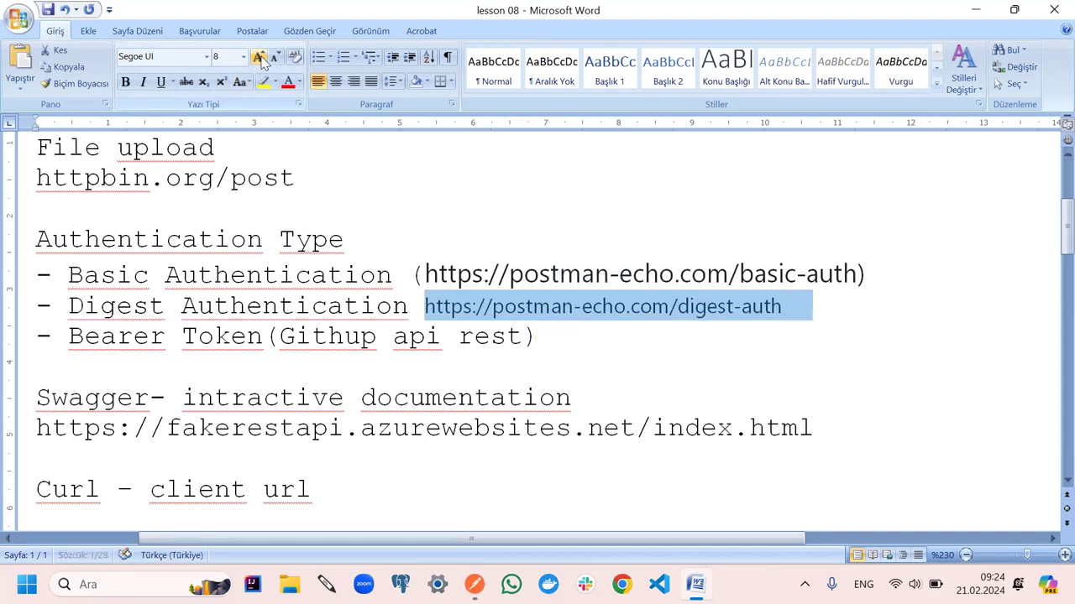
left_click(261, 60)
left_click(433, 296)
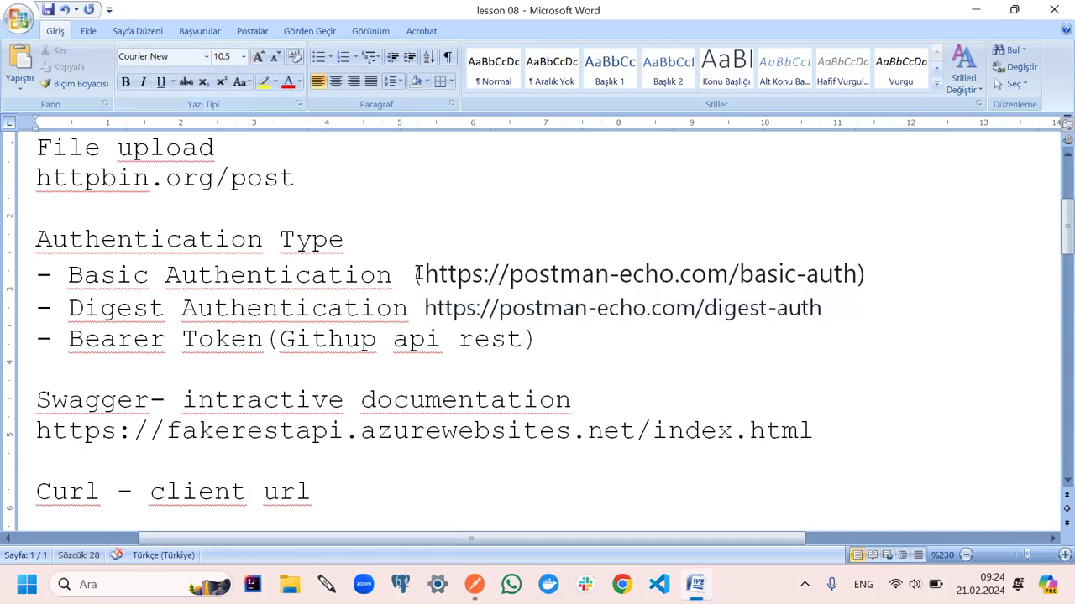
Remove the parentheses around the basic-auth URL and space it to line up with the digest-auth URL below
left_click(426, 273)
key("BackSpace")
left_click(884, 267)
key("BackSpace")
left_click(408, 278)
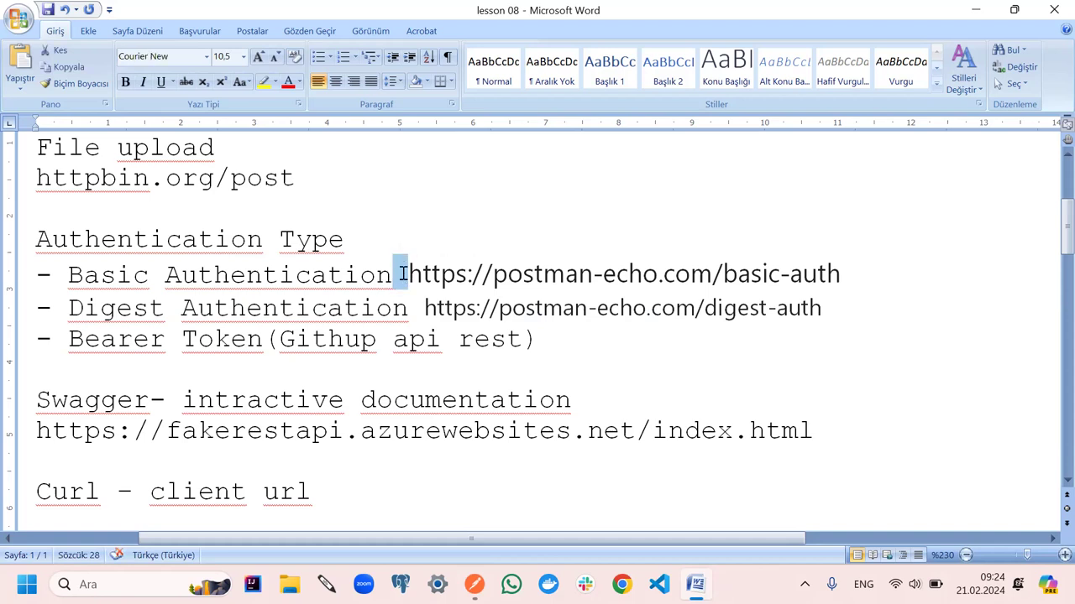
left_click(972, 198)
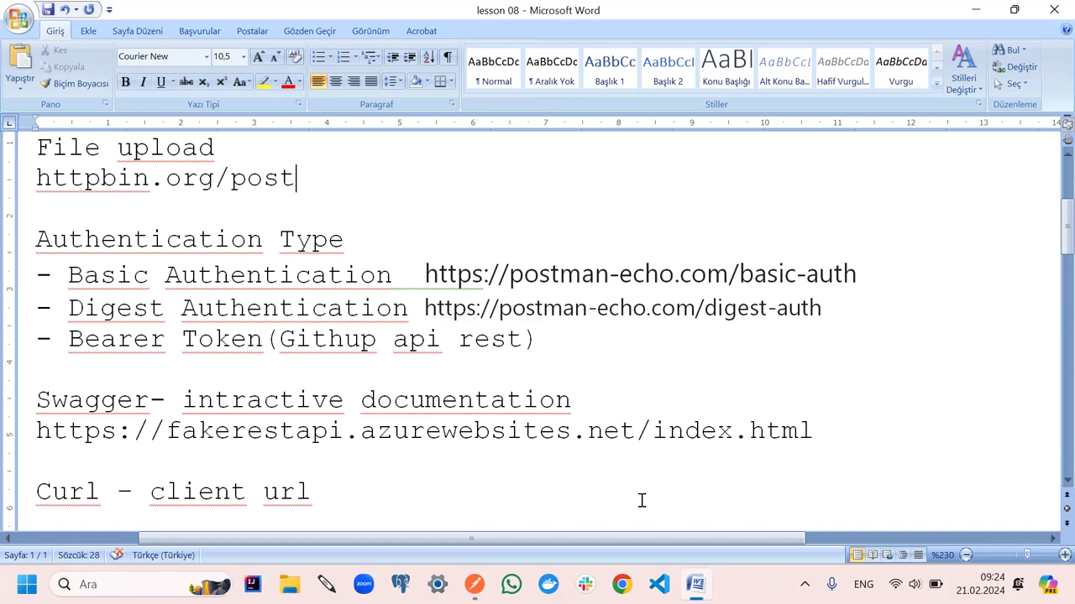
left_click(695, 585)
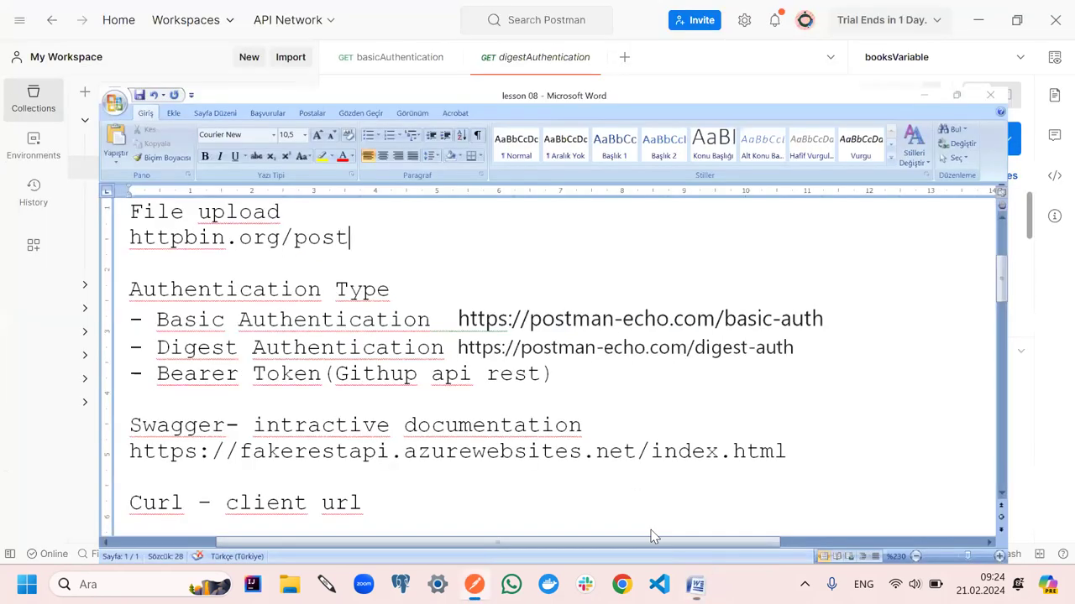
left_click(491, 412)
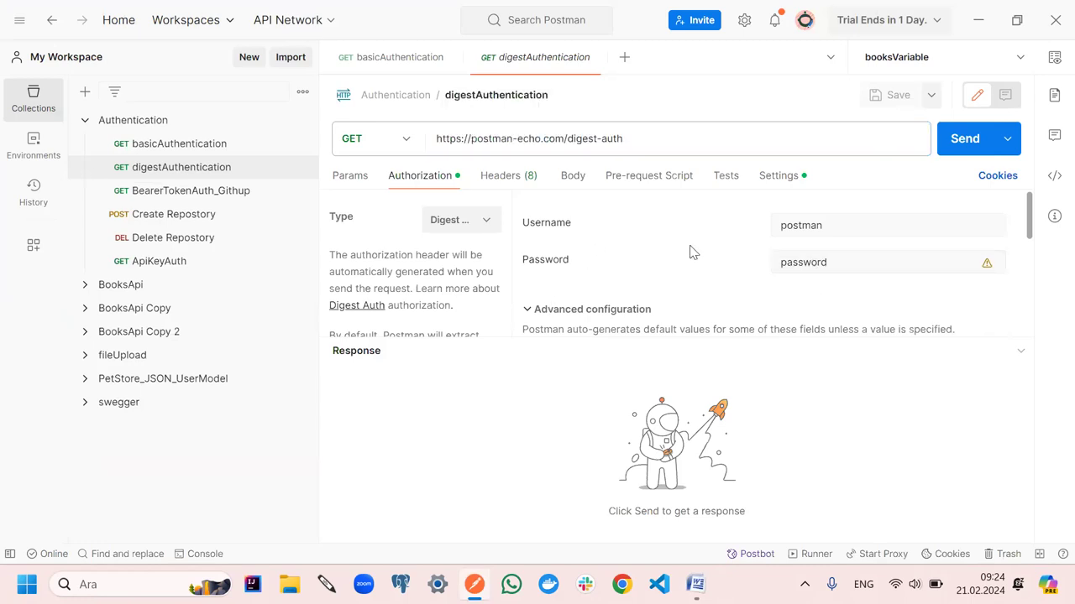
left_click(954, 147)
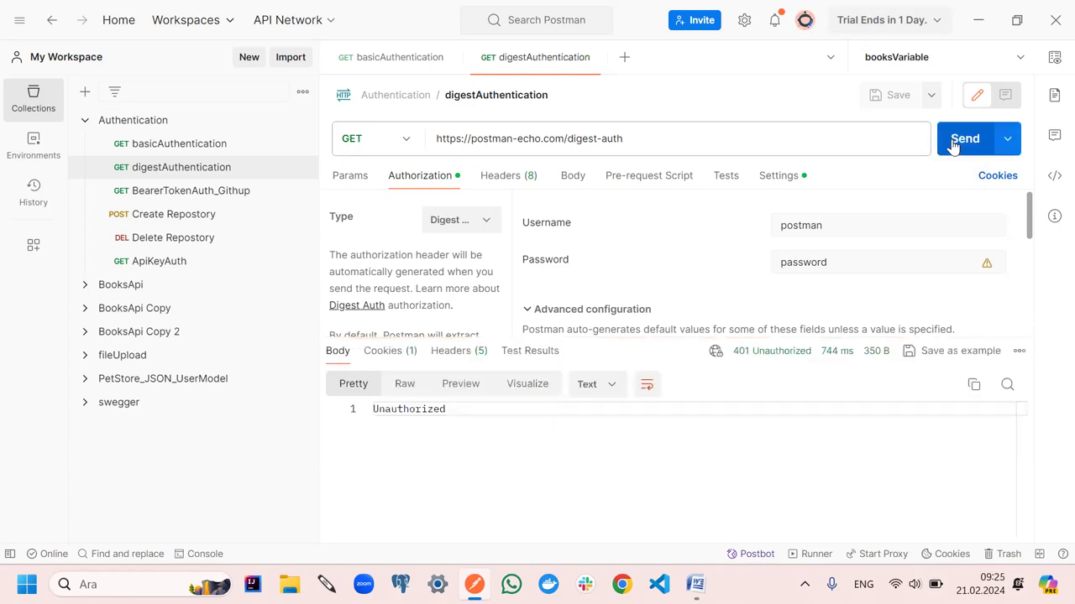
Turn off the option to disable retrying the request in the Digest Auth settings and resend the request
left_click_drag(631, 340, 628, 377)
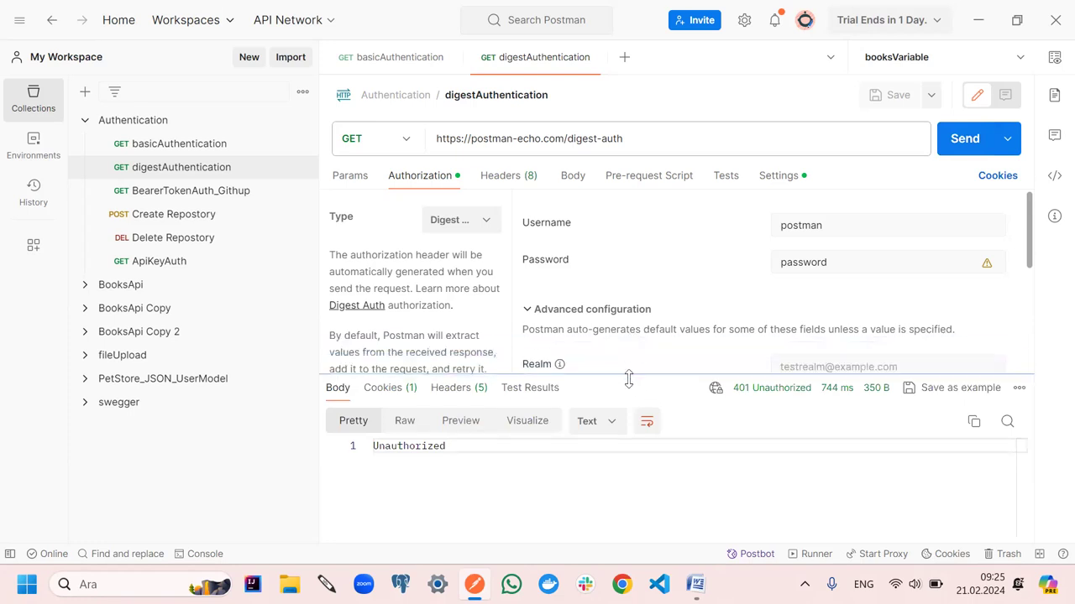
scroll(386, 307, "down", 3)
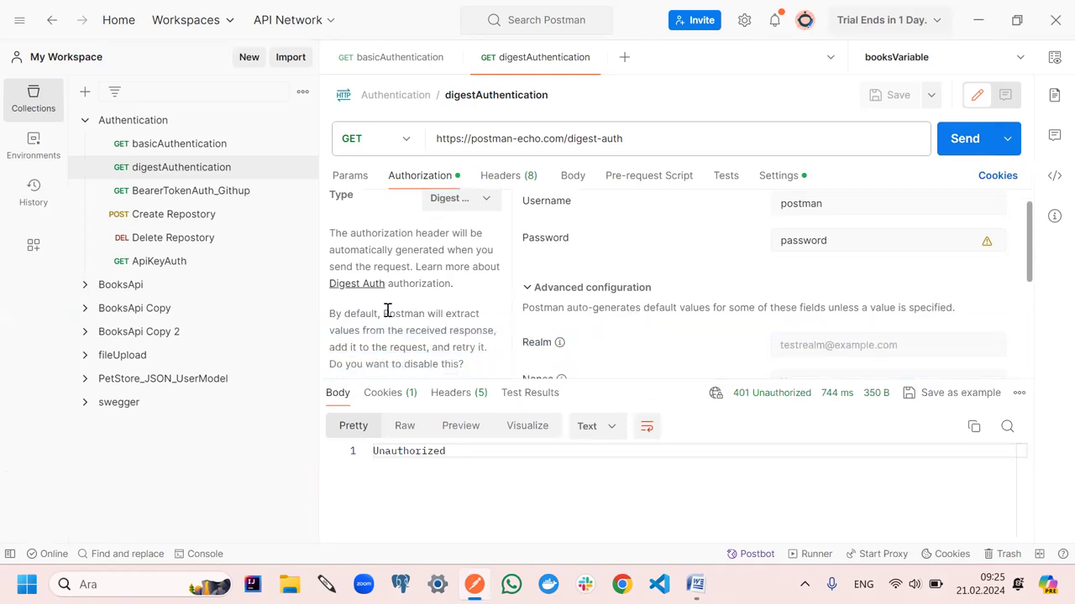
left_click(337, 253)
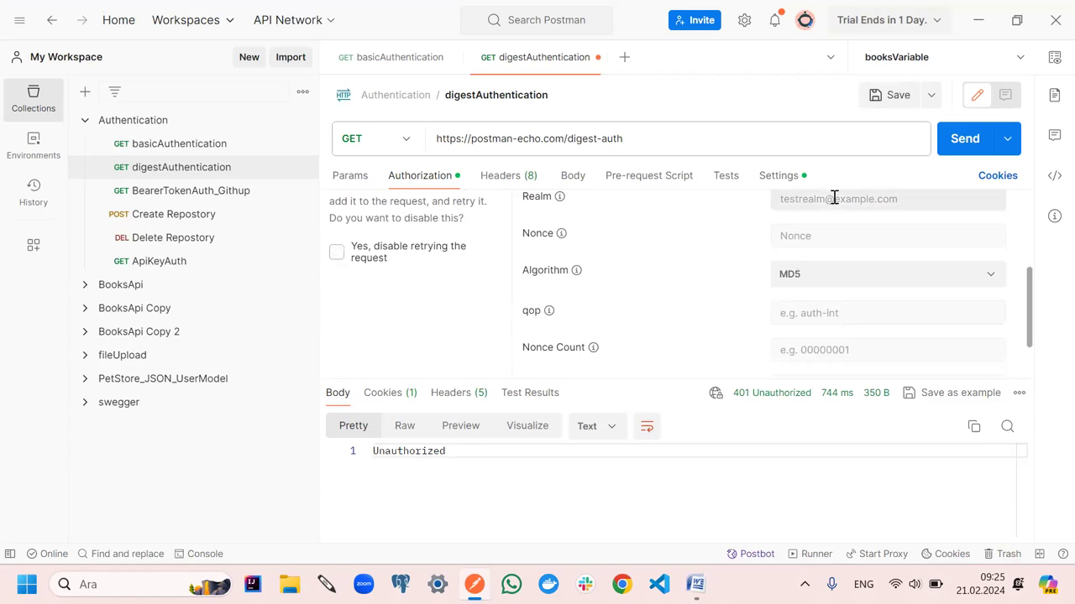
left_click(949, 139)
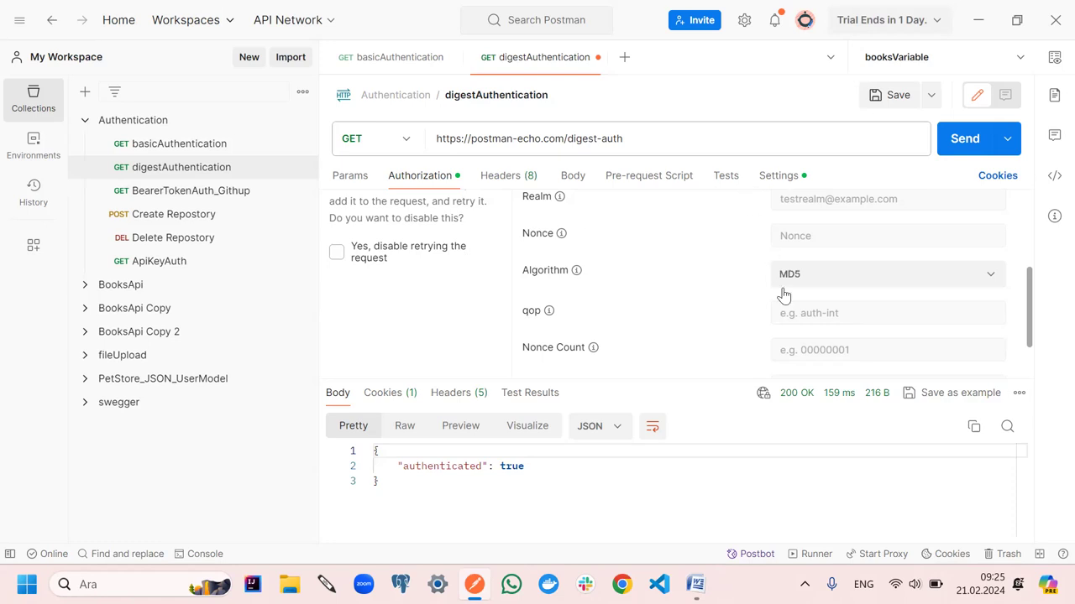
Examine the Digest Auth credentials, the explanation of request retrying and the advanced configuration fields
scroll(639, 336, "up", 4)
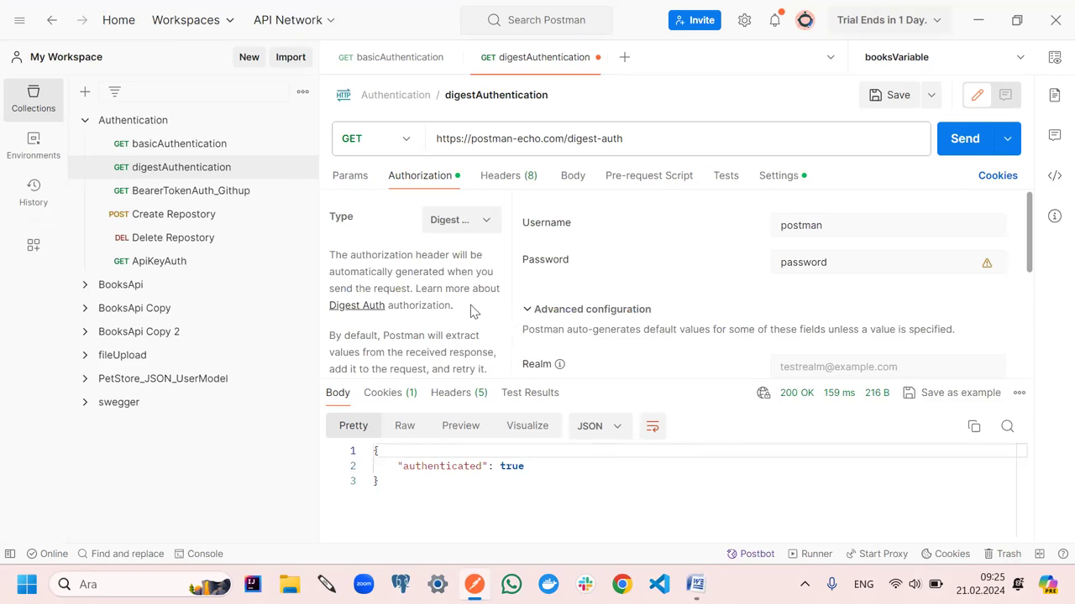
scroll(500, 300, "down", 5)
scroll(511, 298, "up", 4)
scroll(511, 298, "up", 3)
scroll(509, 300, "down", 2)
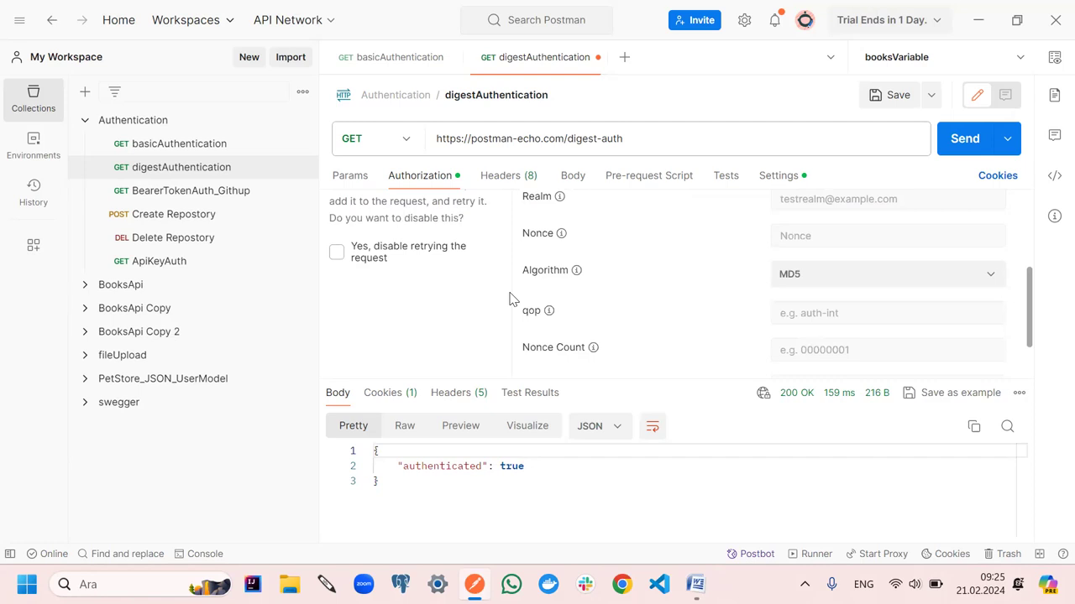
scroll(510, 300, "up", 2)
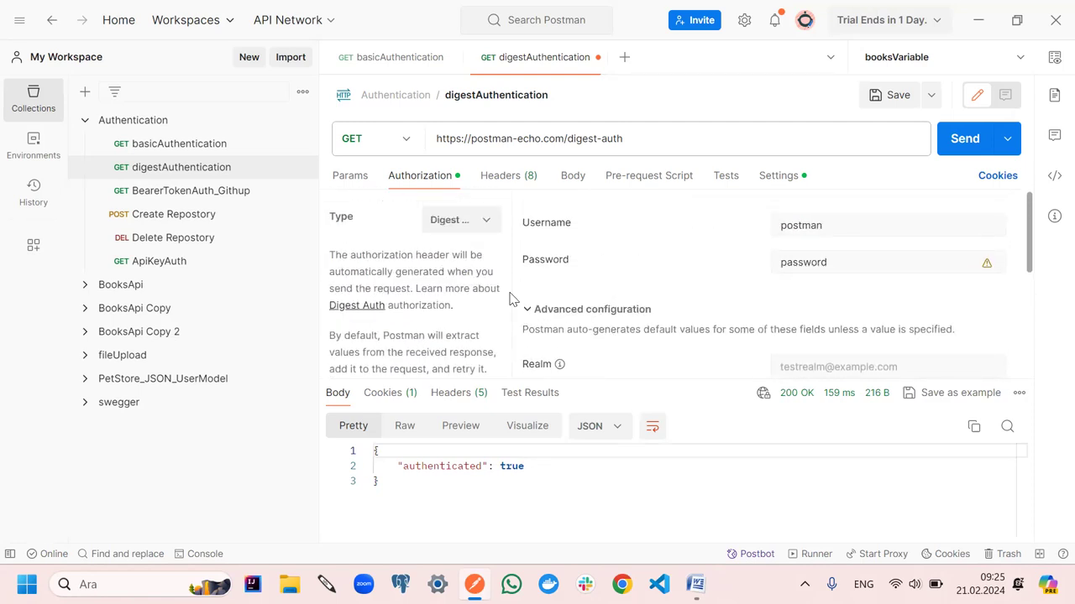
scroll(510, 300, "down", 2)
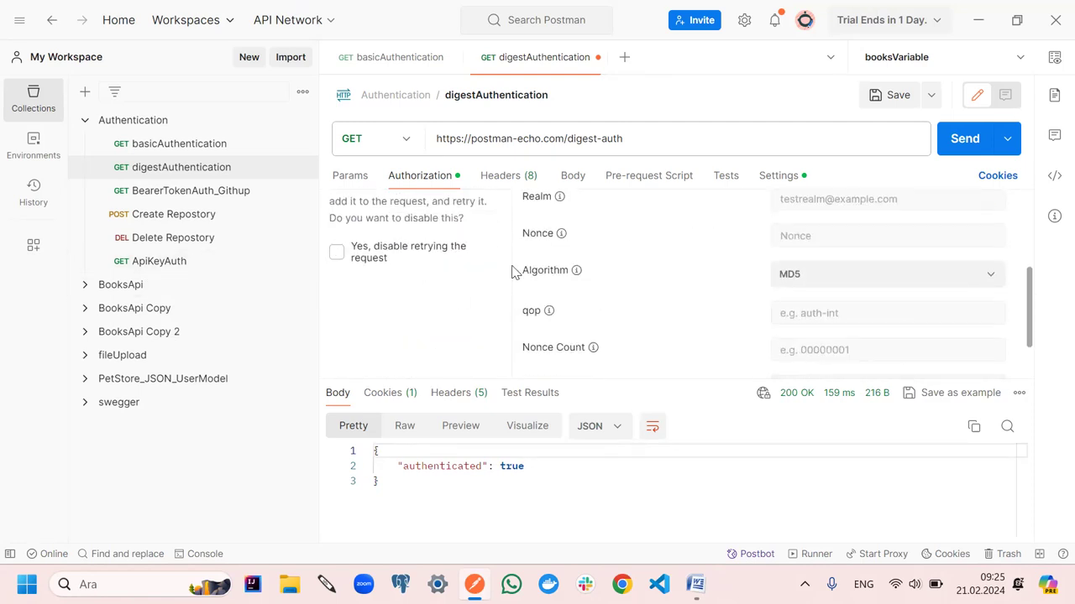
scroll(456, 252, "up", 2)
scroll(440, 255, "down", 2)
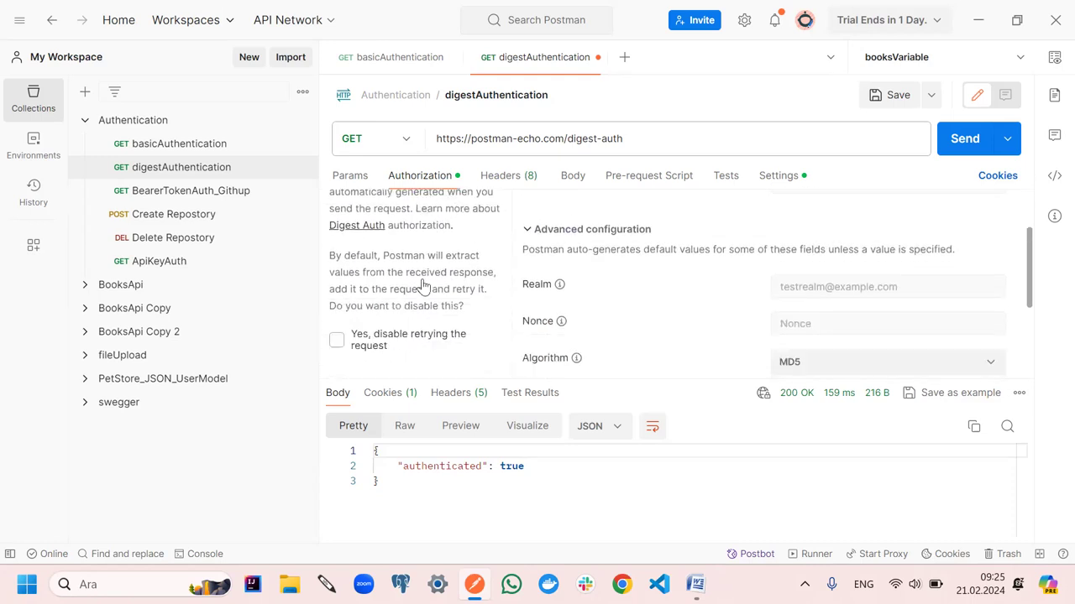
Toggle the option to disable retrying the request on and back off
left_click(335, 257)
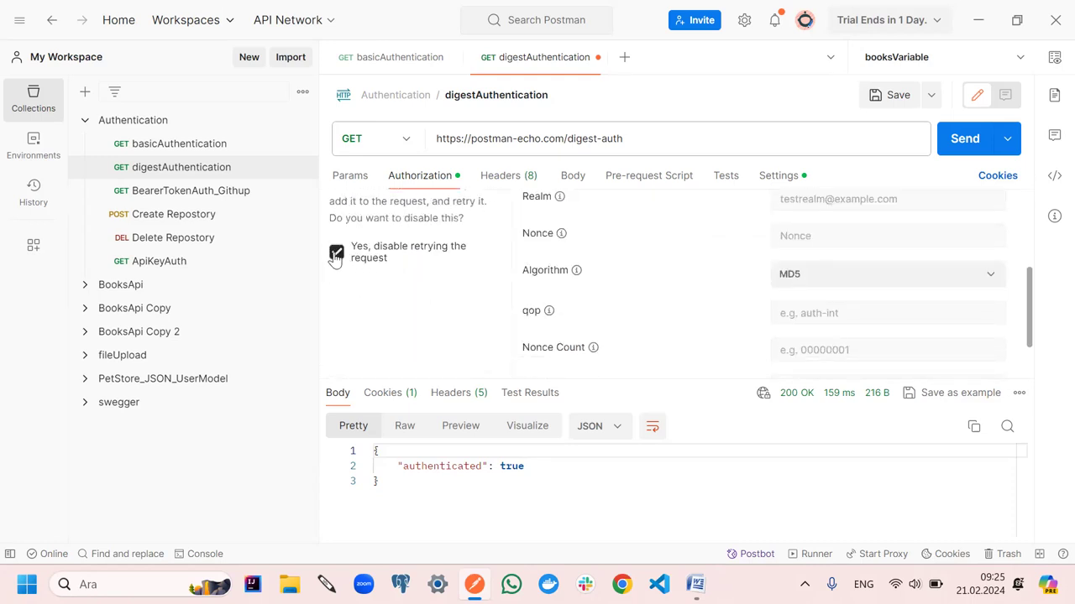
scroll(739, 281, "up", 1)
scroll(768, 287, "down", 2)
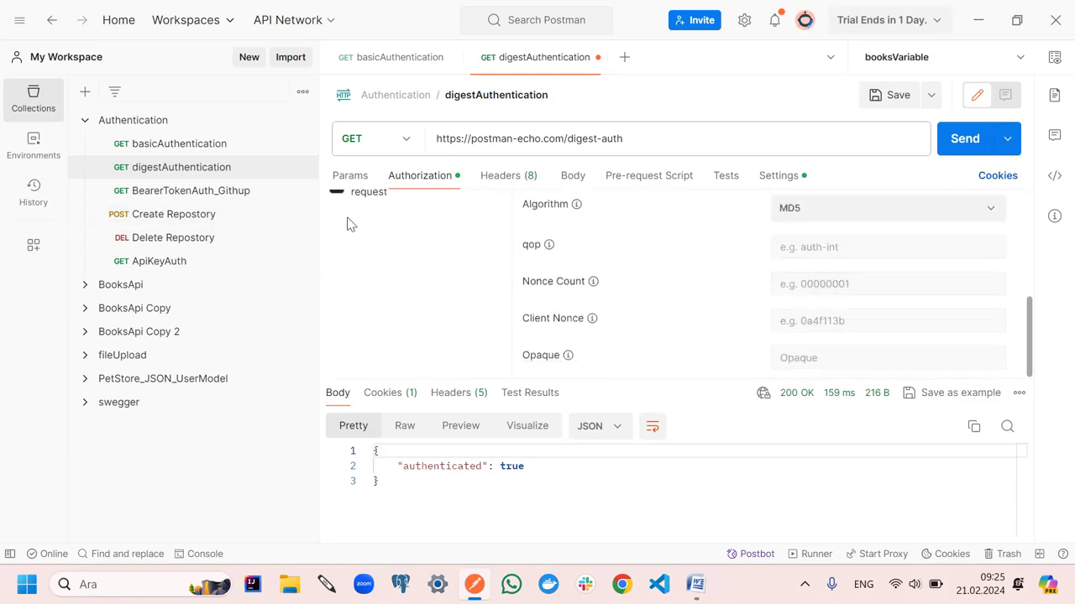
scroll(347, 223, "up", 1)
left_click(338, 272)
left_click(339, 275)
scroll(791, 283, "down", 2)
scroll(410, 231, "up", 2)
left_click(336, 354)
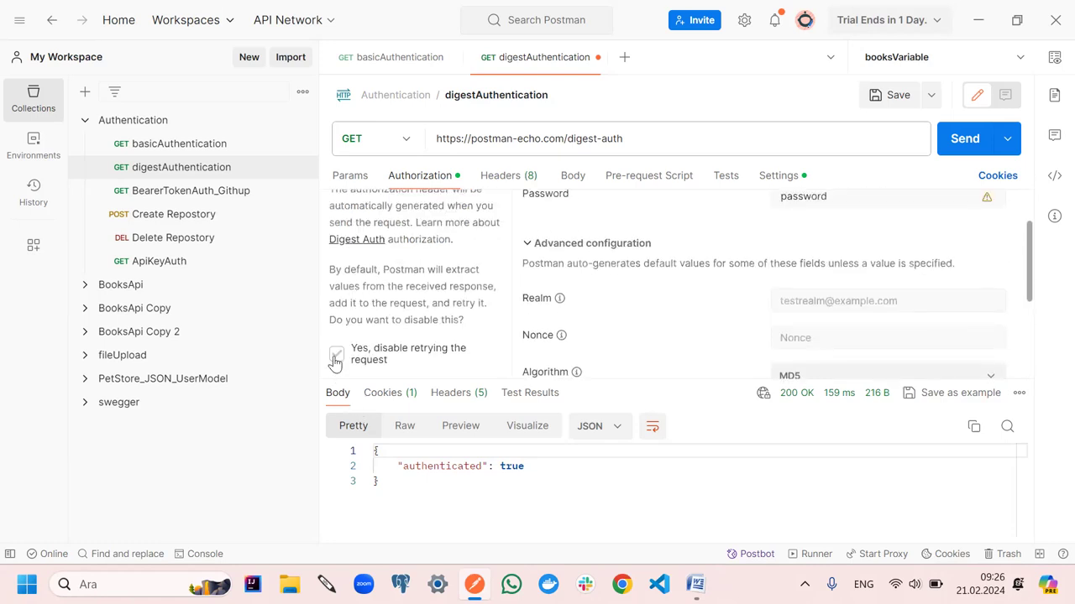
Send the digestAuthentication request again and highlight the authenticated line in the JSON response
scroll(744, 336, "down", 3)
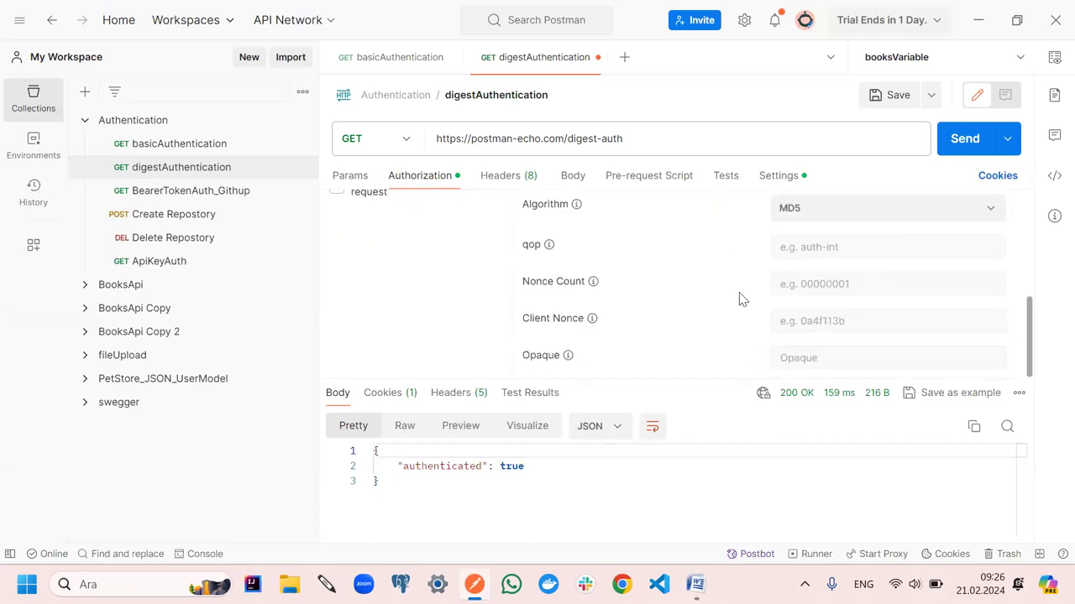
left_click(948, 139)
left_click(395, 471)
left_click(394, 472, "shift")
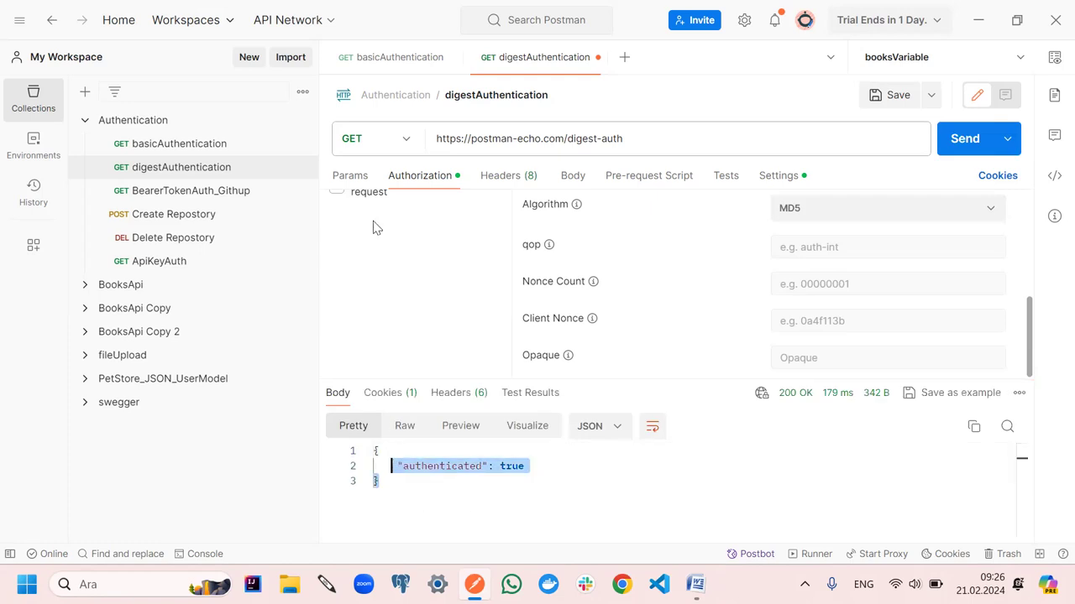
Turn on the option to disable retrying the request and send the digestAuthentication request
left_click(337, 193)
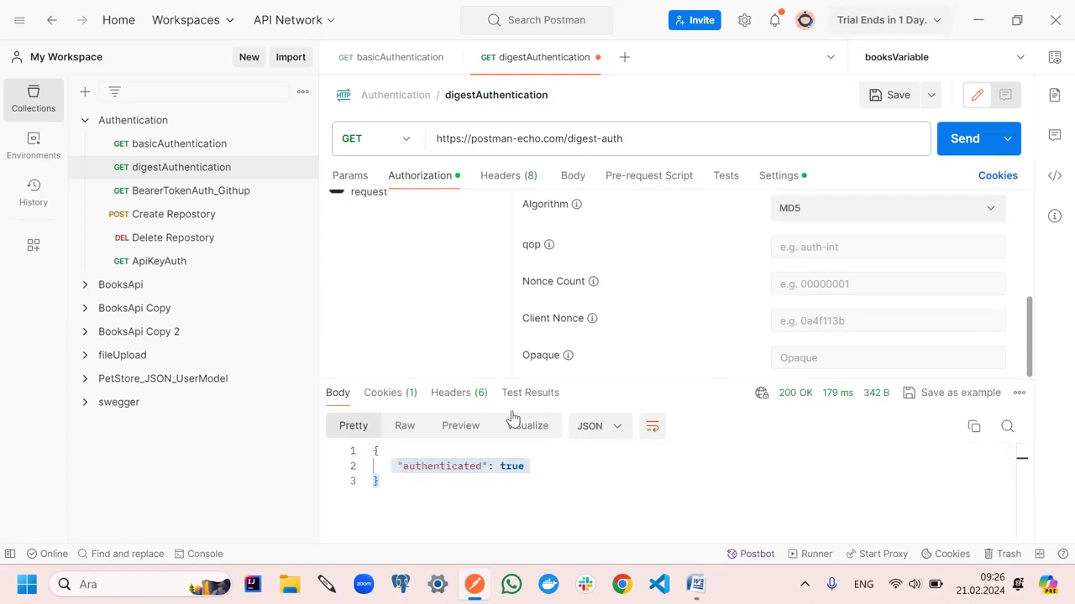
left_click_drag(624, 382, 601, 242)
left_click_drag(596, 243, 549, 392)
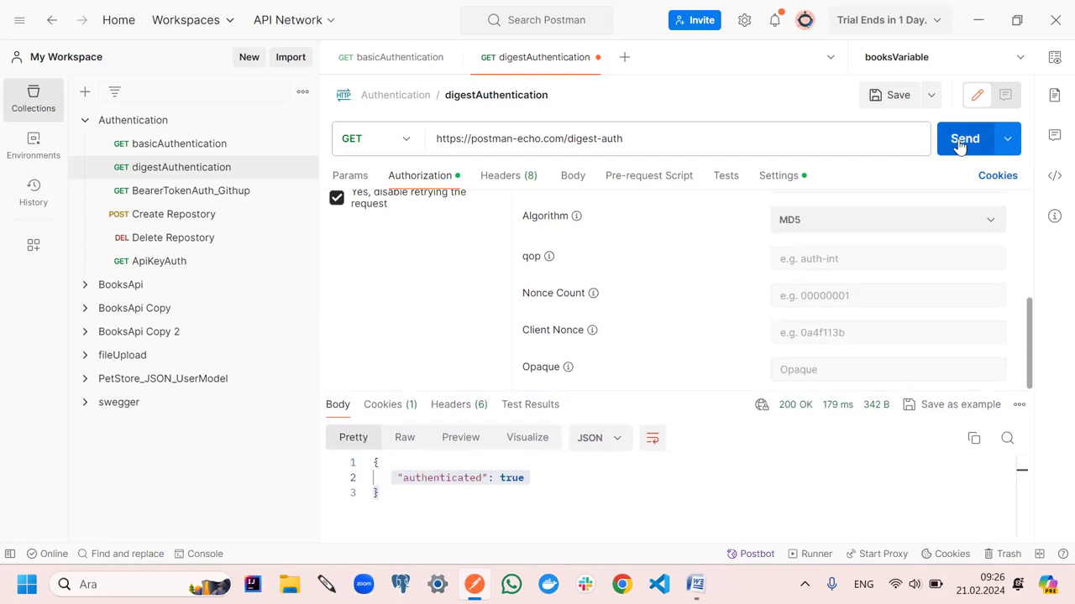
left_click(961, 141)
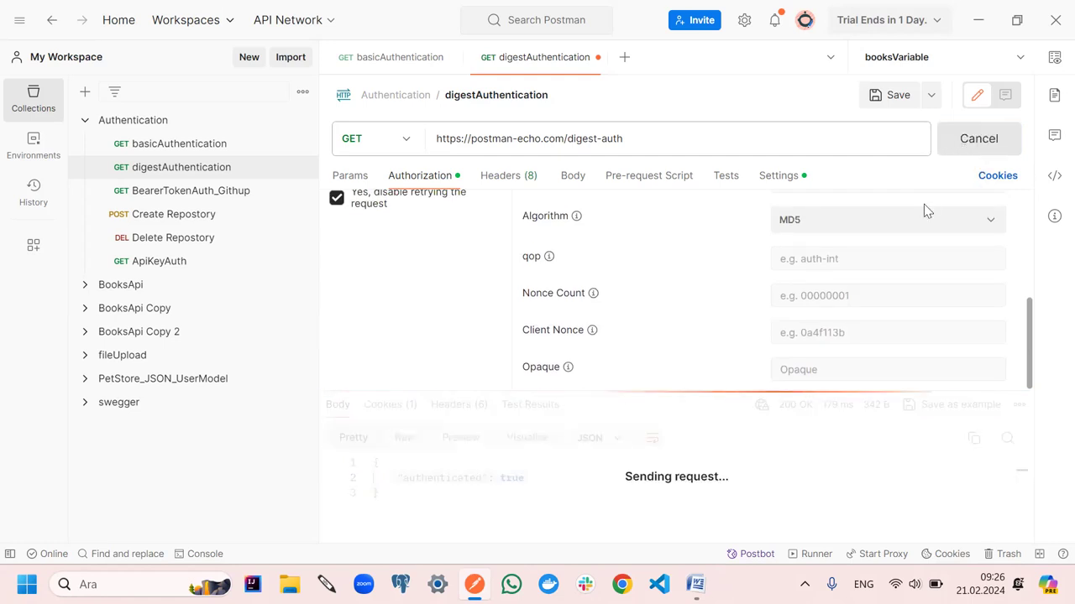
left_click_drag(671, 390, 667, 309)
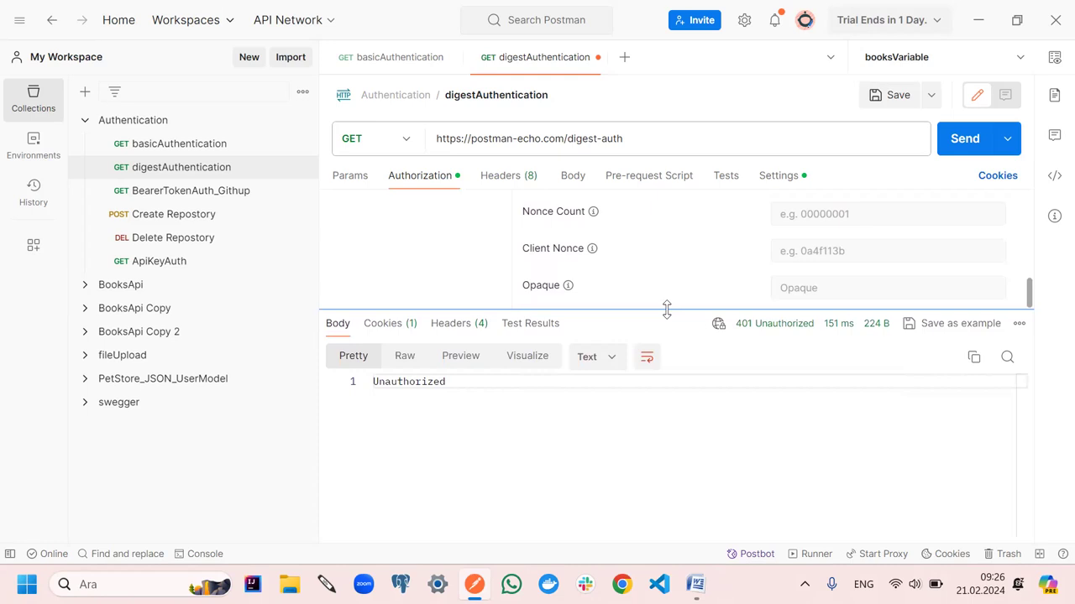
Examine the response body and headers, including the full WWW-Authenticate value, alongside the retry explanation in the Digest Auth settings
left_click(452, 324)
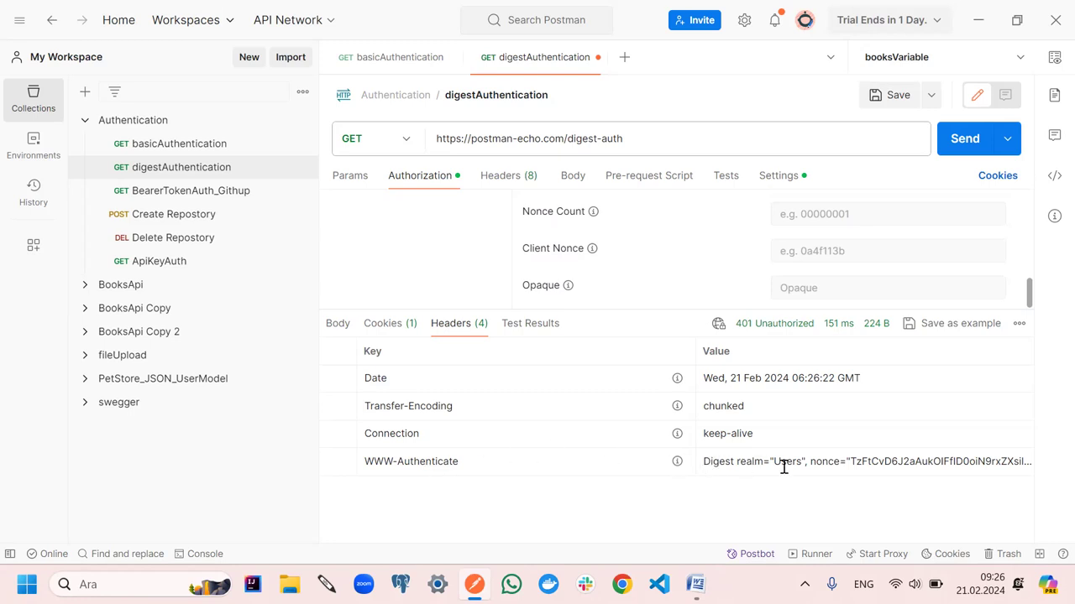
left_click(874, 460)
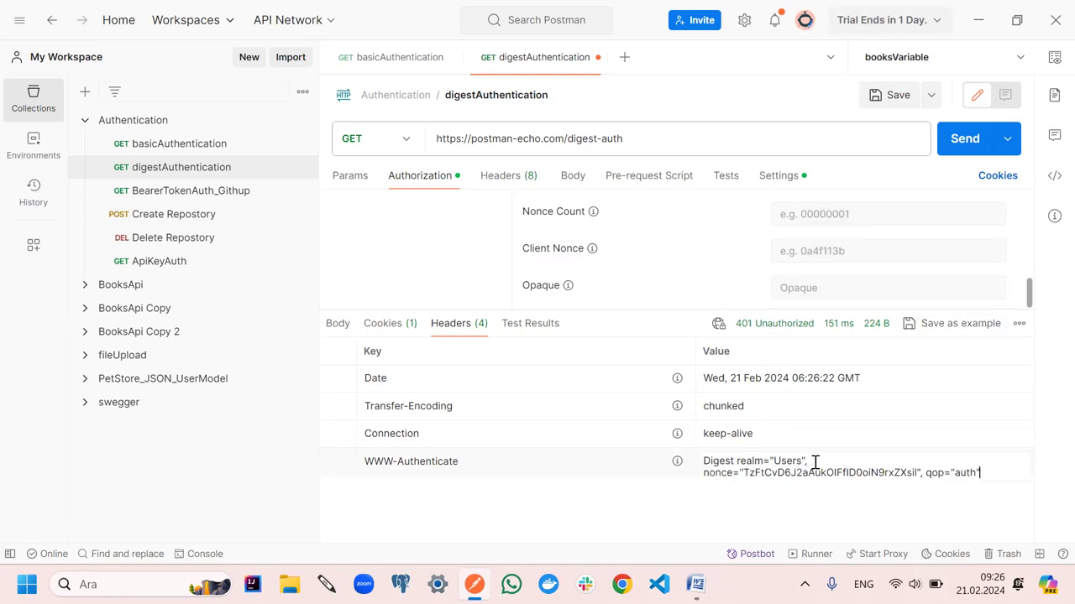
left_click(336, 324)
left_click_drag(673, 307, 668, 367)
scroll(410, 265, "up", 1)
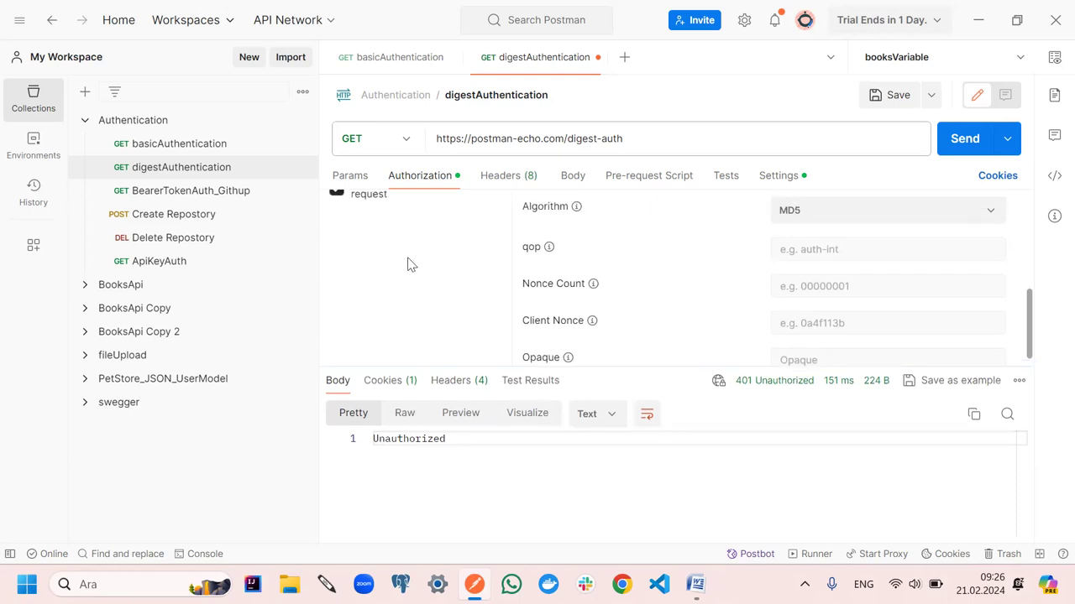
scroll(409, 265, "up", 5)
scroll(409, 264, "down", 2)
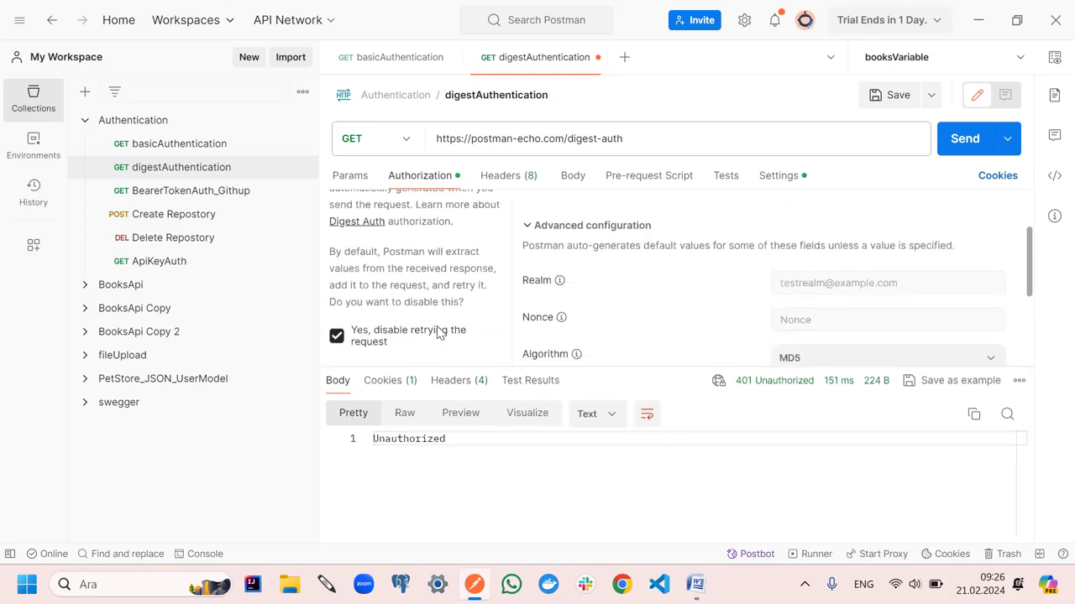
left_click(450, 387)
scroll(480, 499, "down", 1)
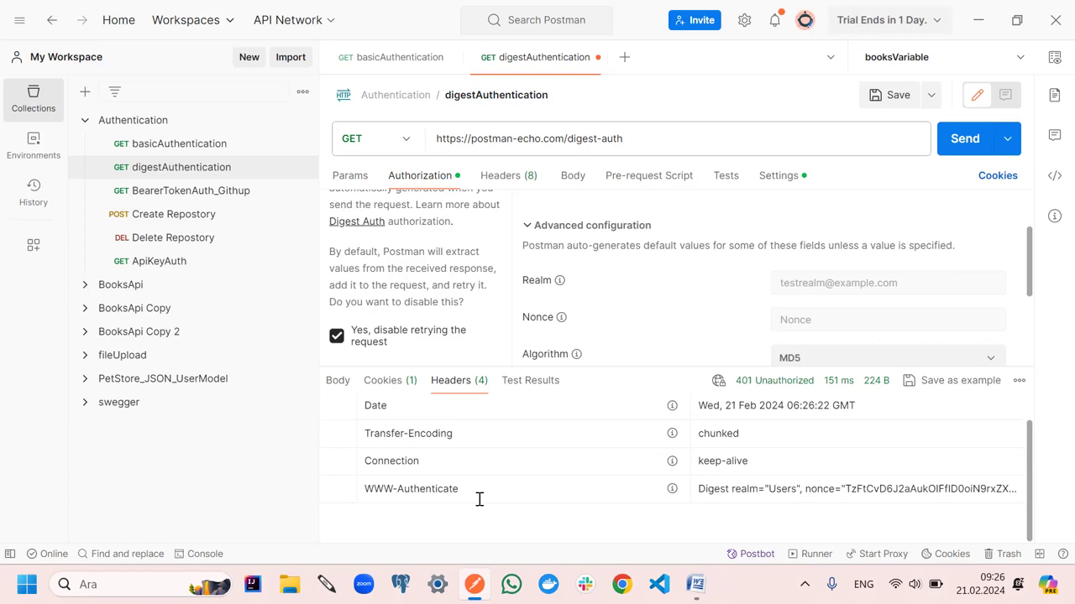
left_click(461, 490)
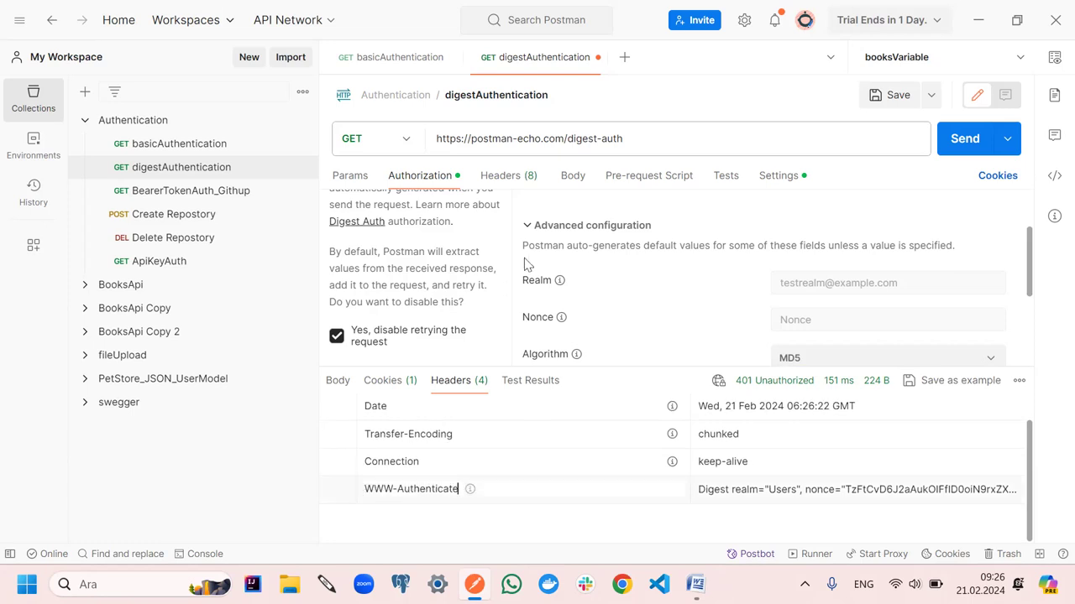
Turn off the option to disable retrying, save the digestAuthentication request and resend it
left_click(338, 337)
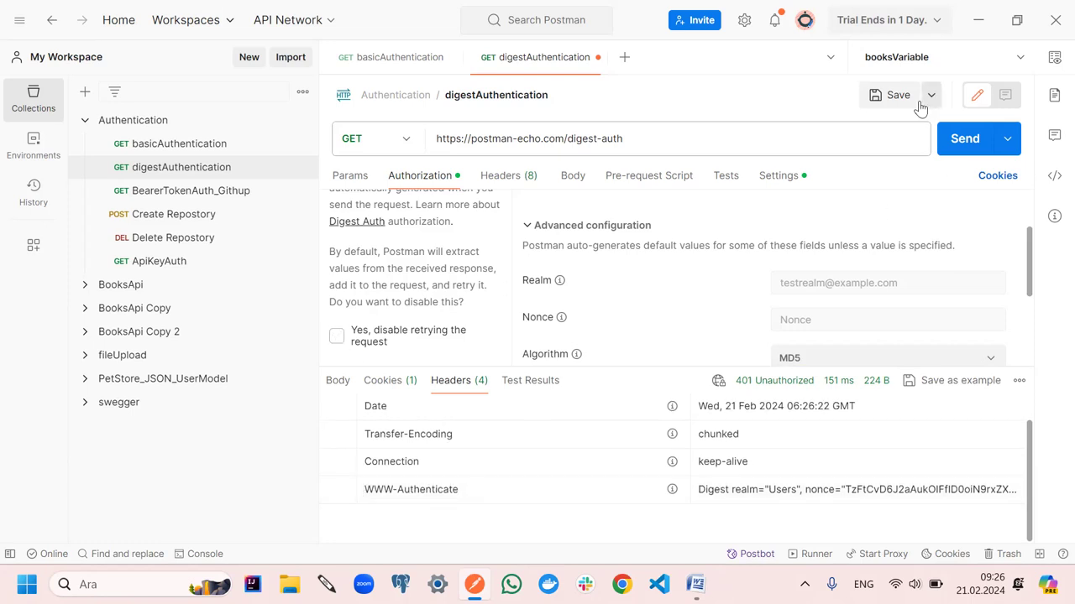
left_click(894, 95)
left_click(962, 141)
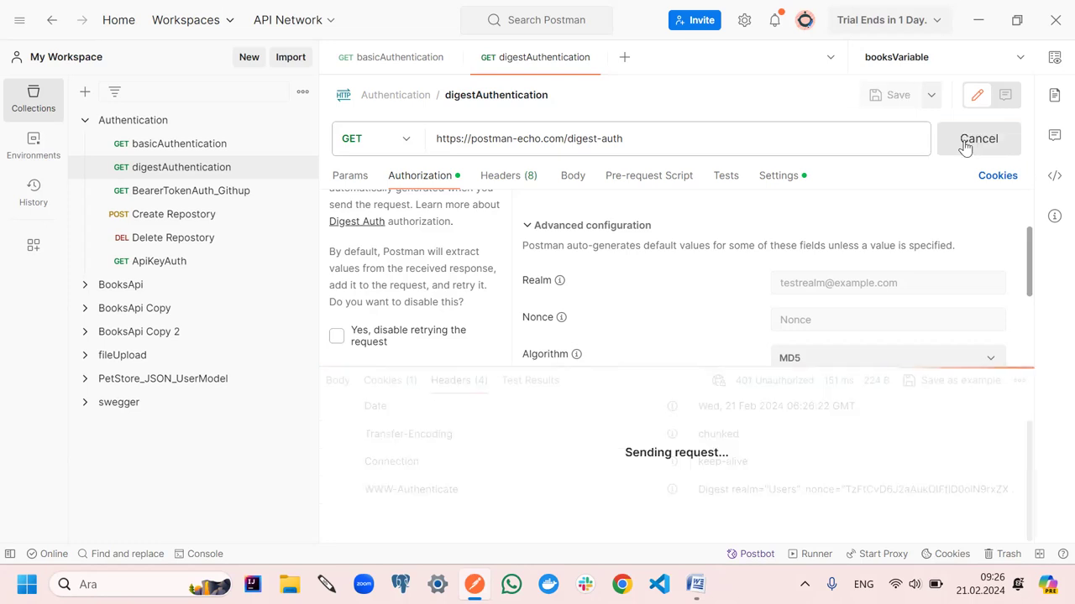
Review the new response's headers and JSON body, as well as the Digest Auth settings
scroll(515, 478, "down", 1)
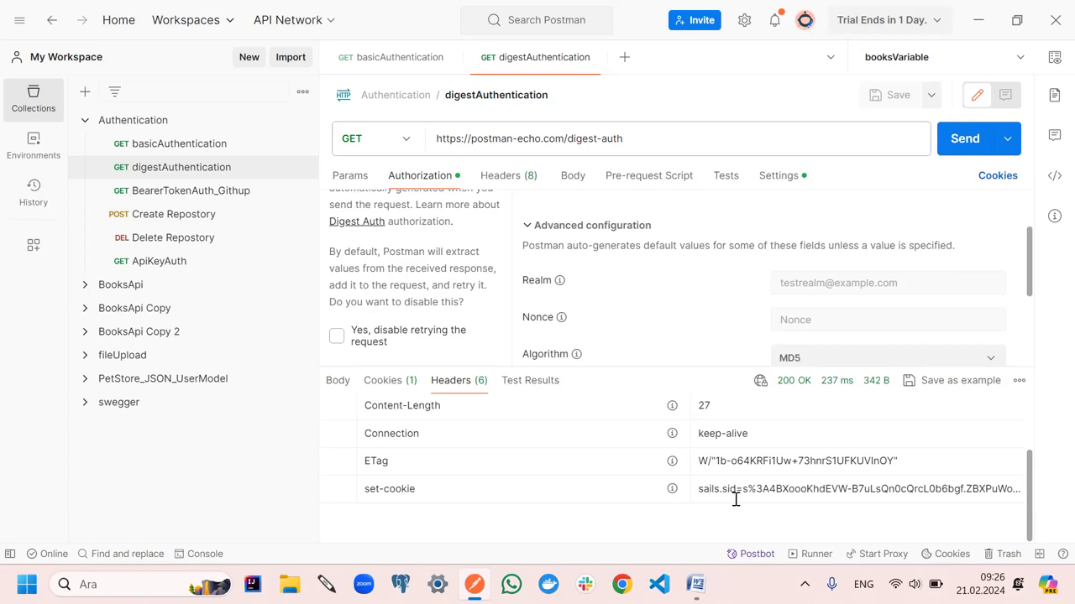
scroll(406, 503, "up", 3)
scroll(408, 499, "down", 3)
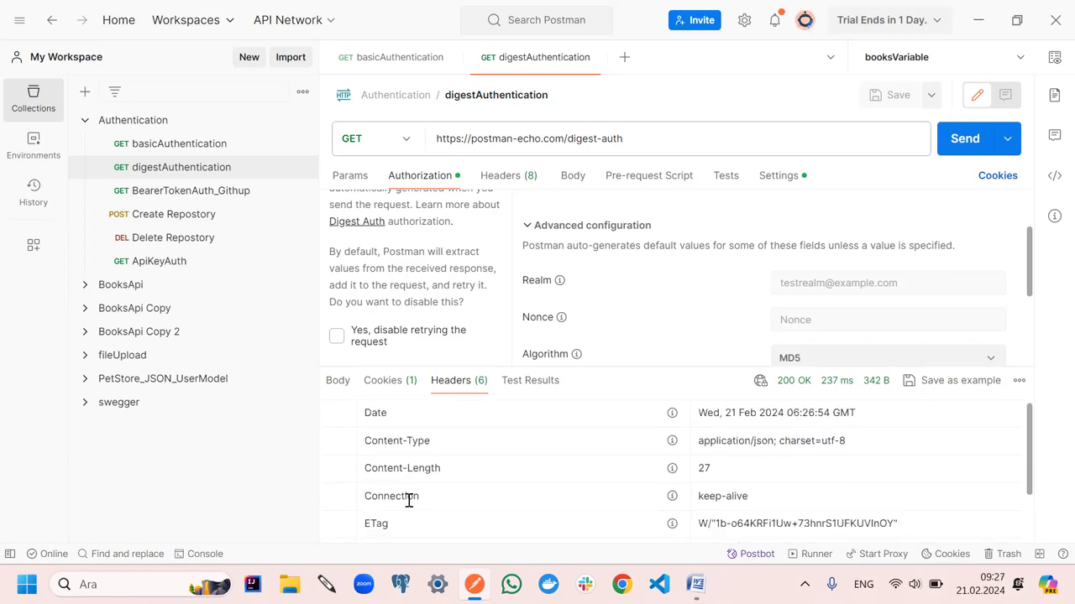
left_click(339, 382)
left_click_drag(522, 366, 543, 262)
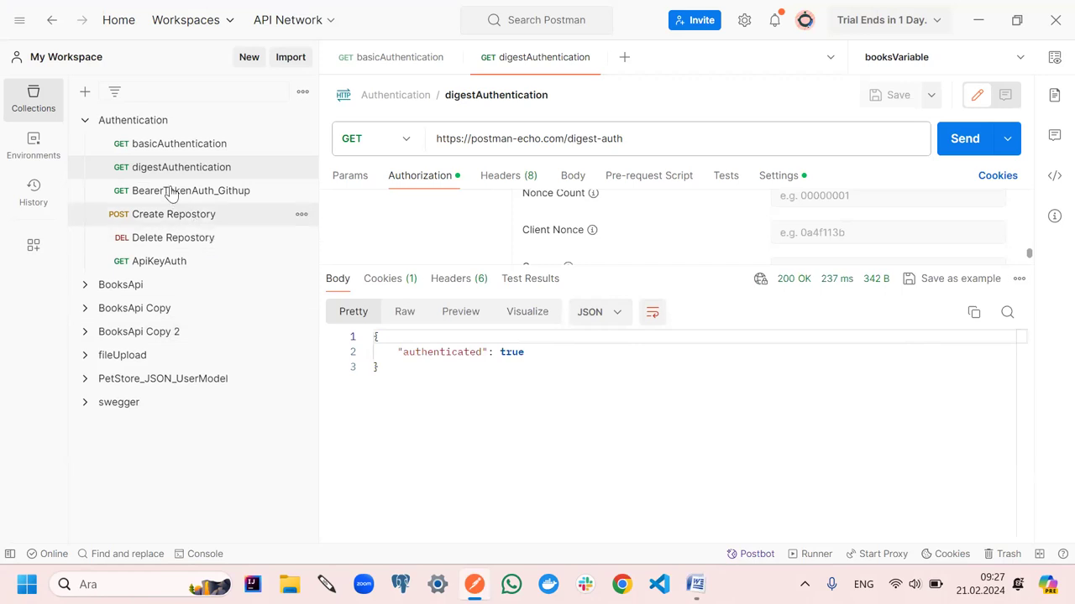
left_click_drag(441, 263, 408, 435)
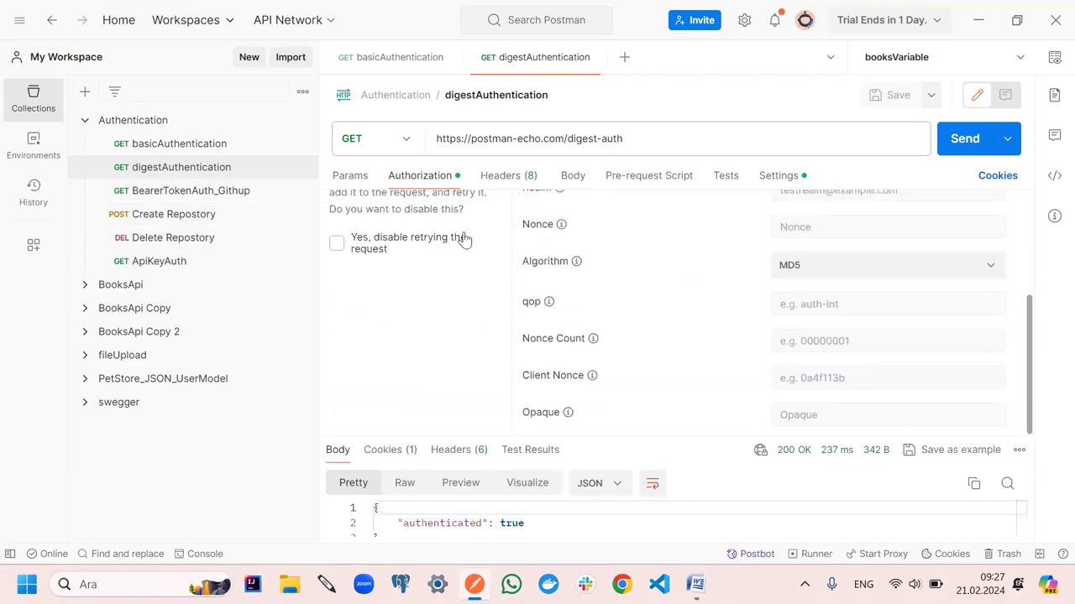
scroll(462, 241, "up", 3)
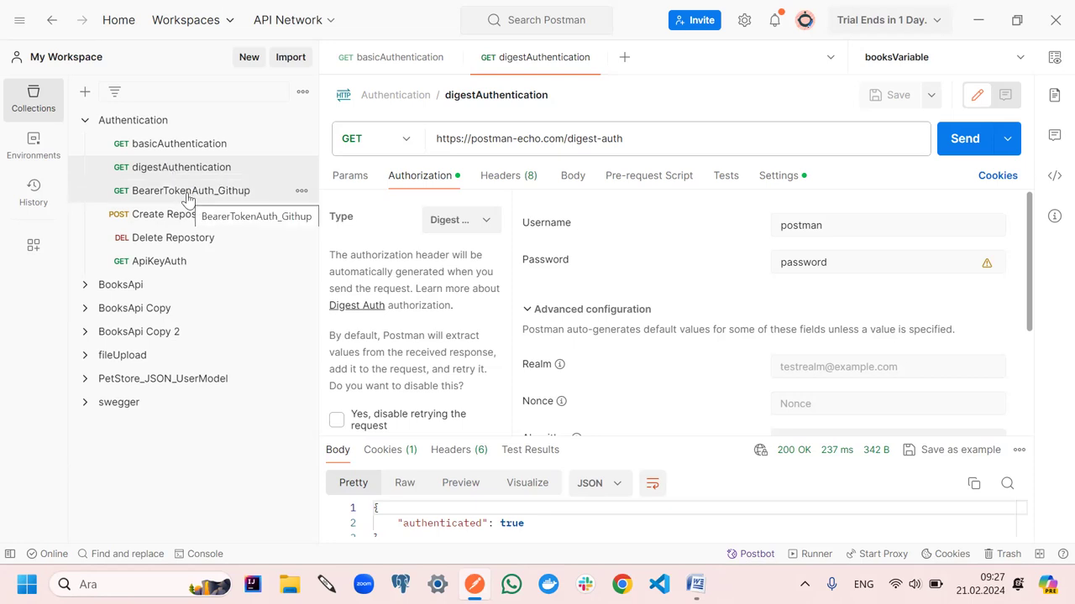
Open the BearerTokenAuth_Githup request and clear its bearer token
left_click(188, 192)
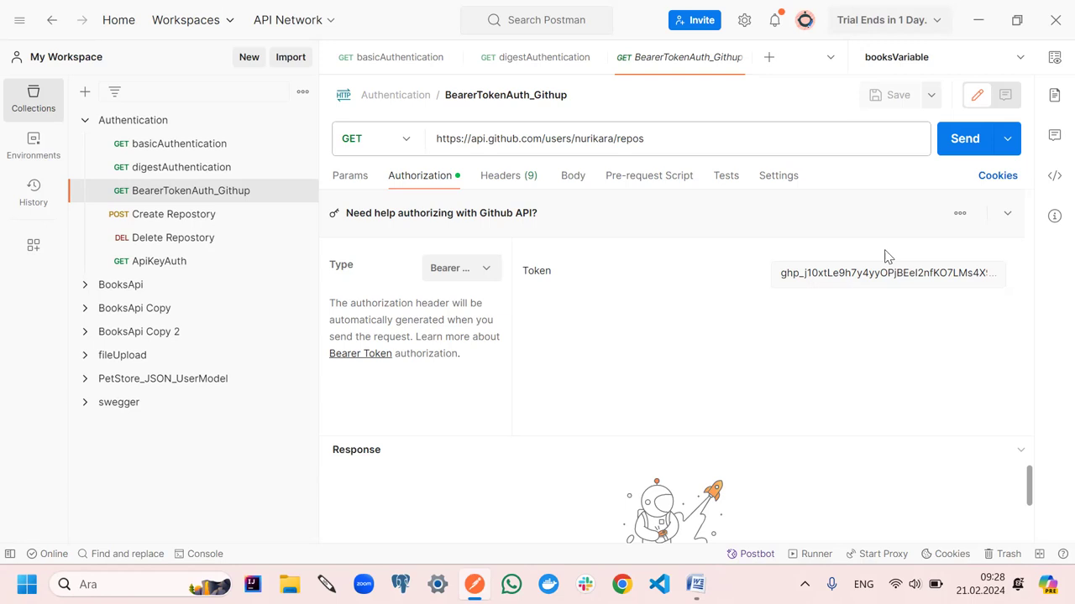
left_click(892, 272)
left_click_drag(830, 286, 759, 265)
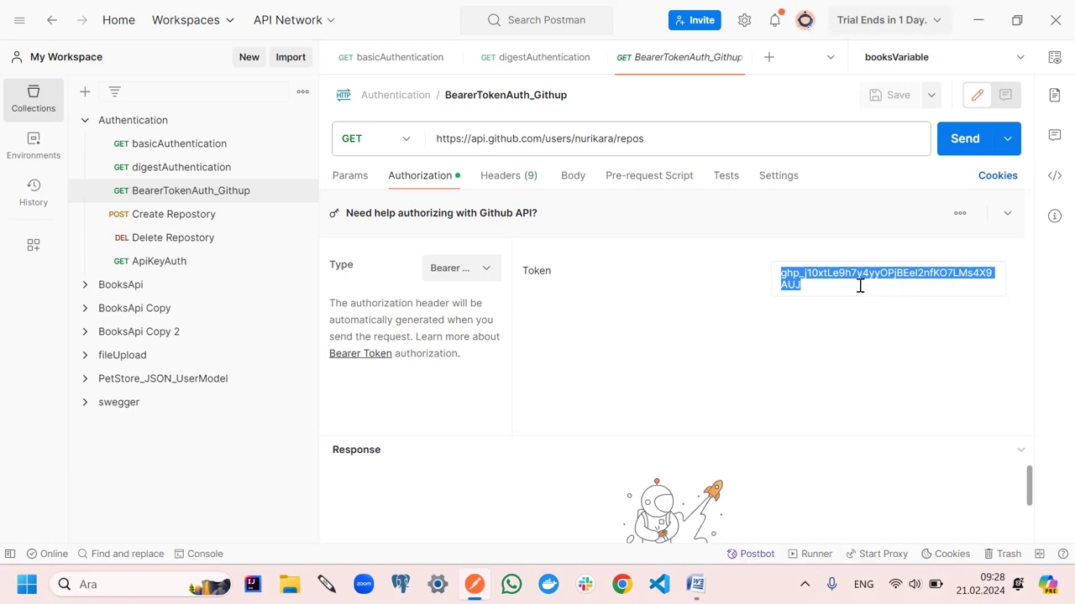
key("BackSpace")
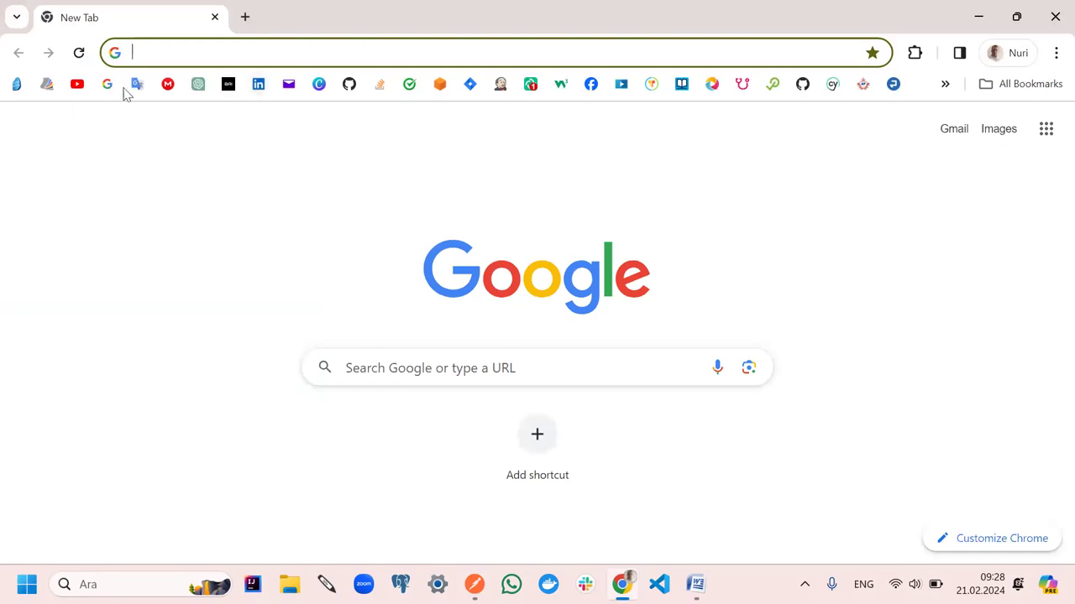
Switch to Chrome, open the GitHub repositories page and look through the list of public and private repositories
left_click(345, 89)
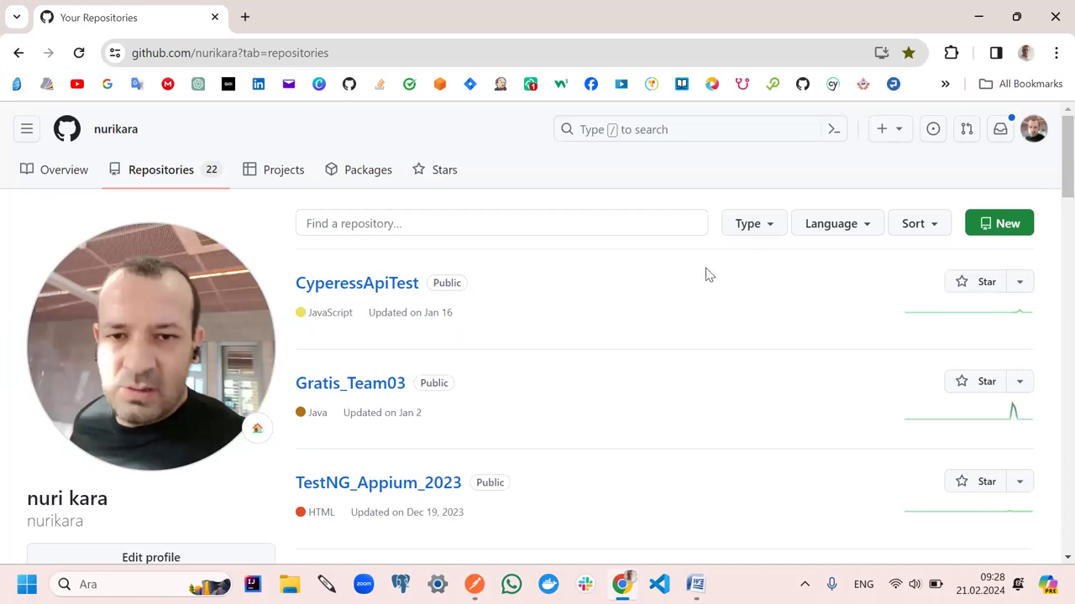
scroll(467, 390, "down", 1)
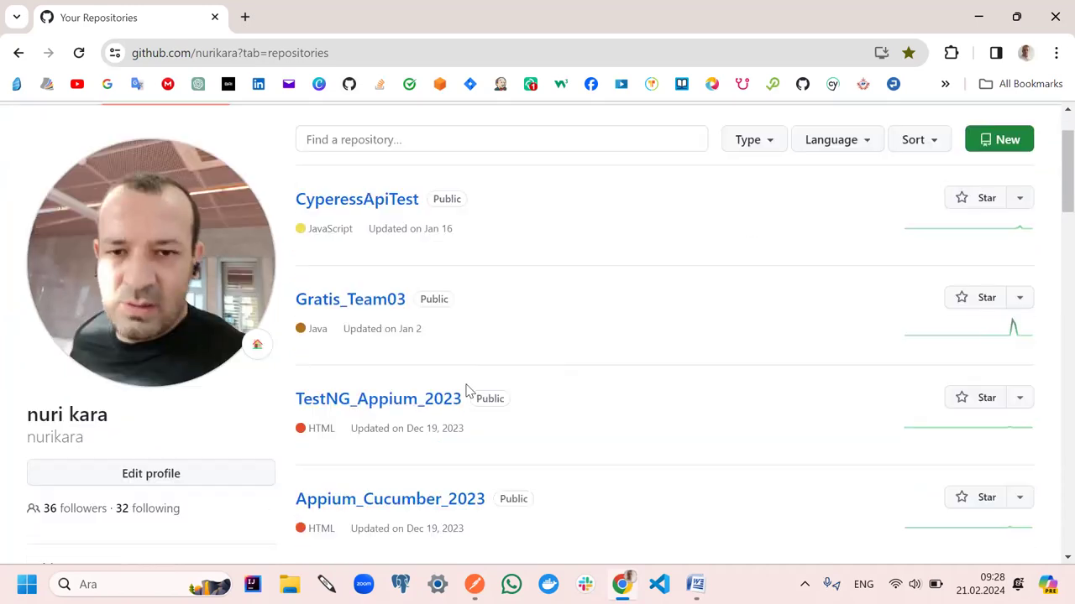
scroll(379, 359, "down", 6)
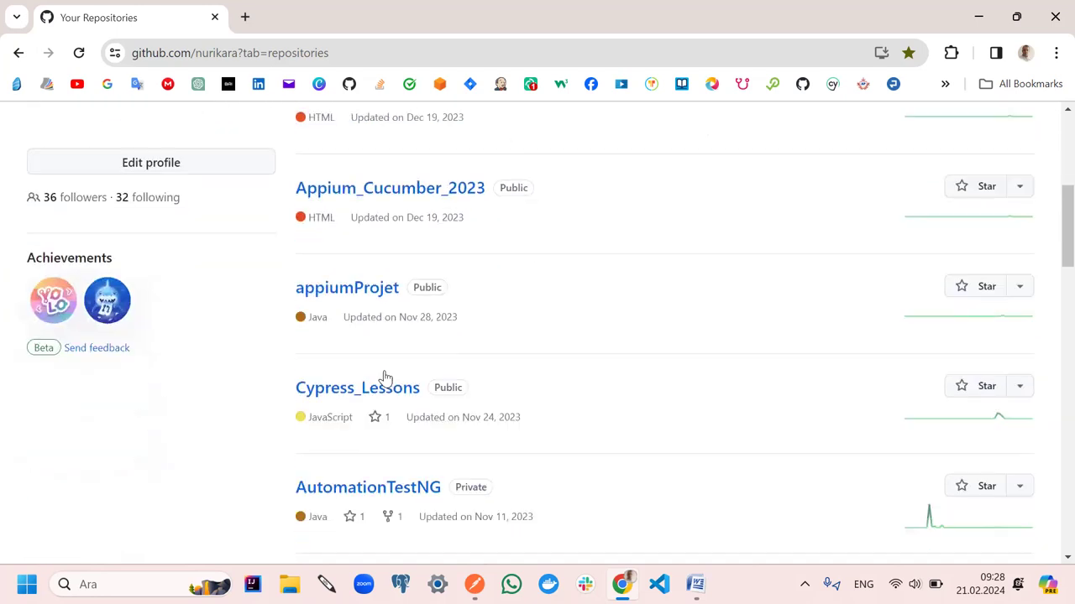
scroll(386, 377, "up", 1)
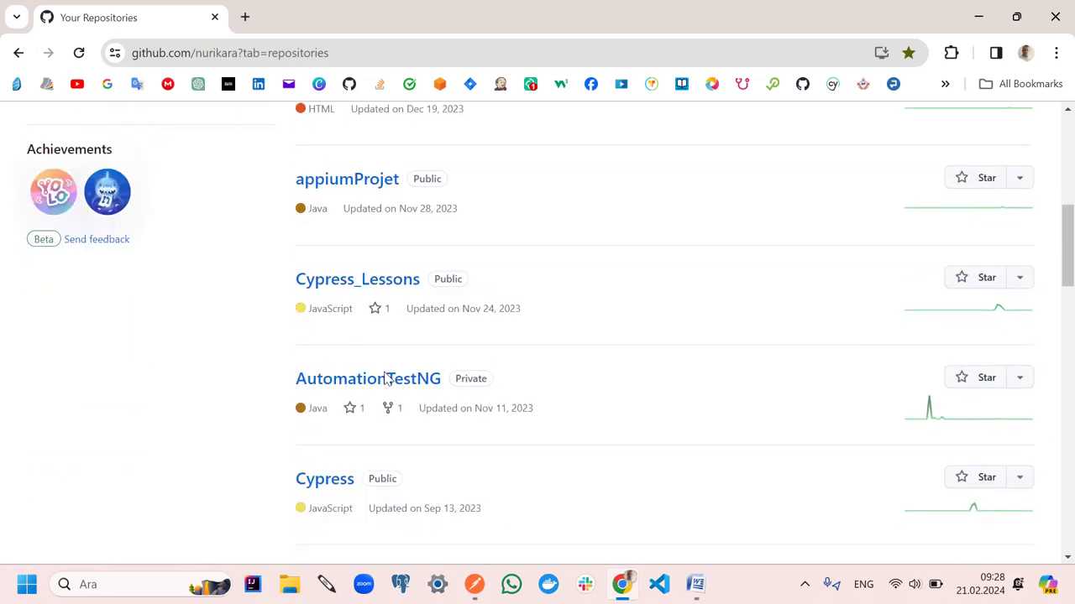
scroll(491, 361, "down", 4)
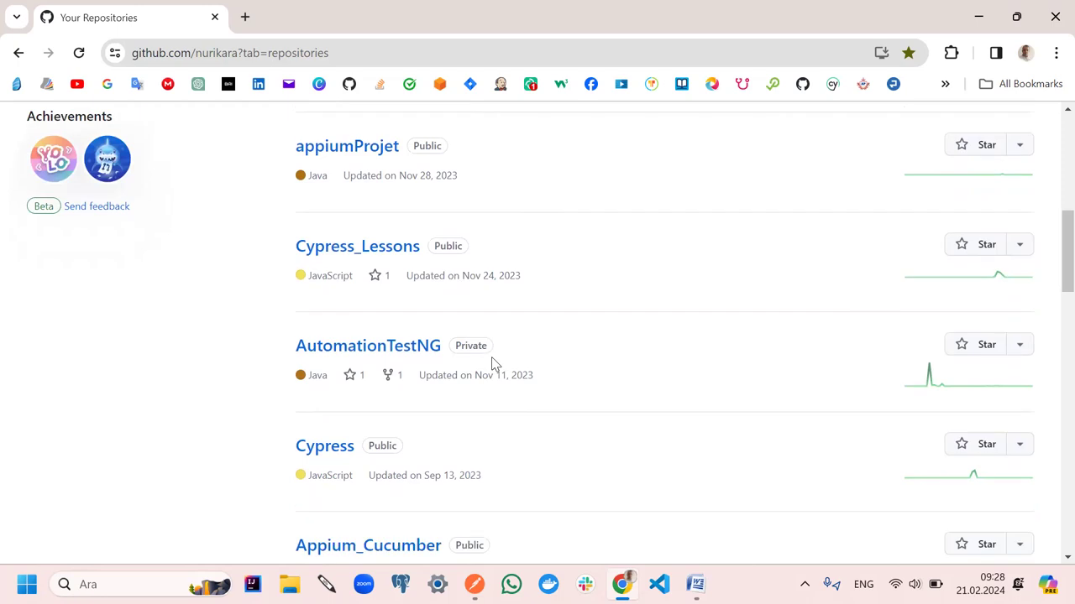
scroll(493, 363, "down", 2)
scroll(493, 364, "up", 9)
scroll(492, 364, "up", 1)
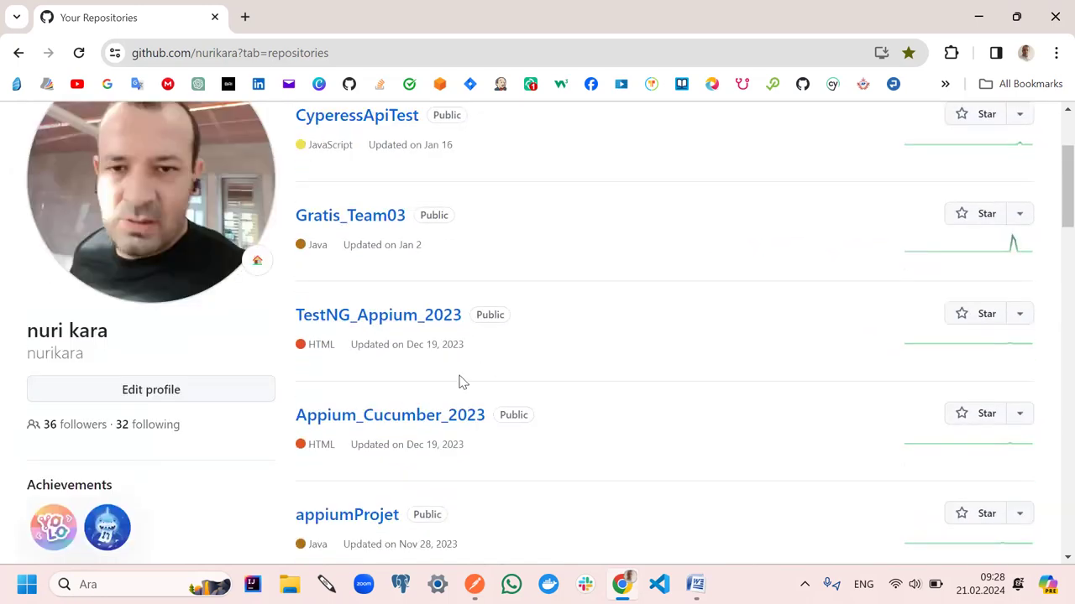
scroll(936, 163, "up", 2)
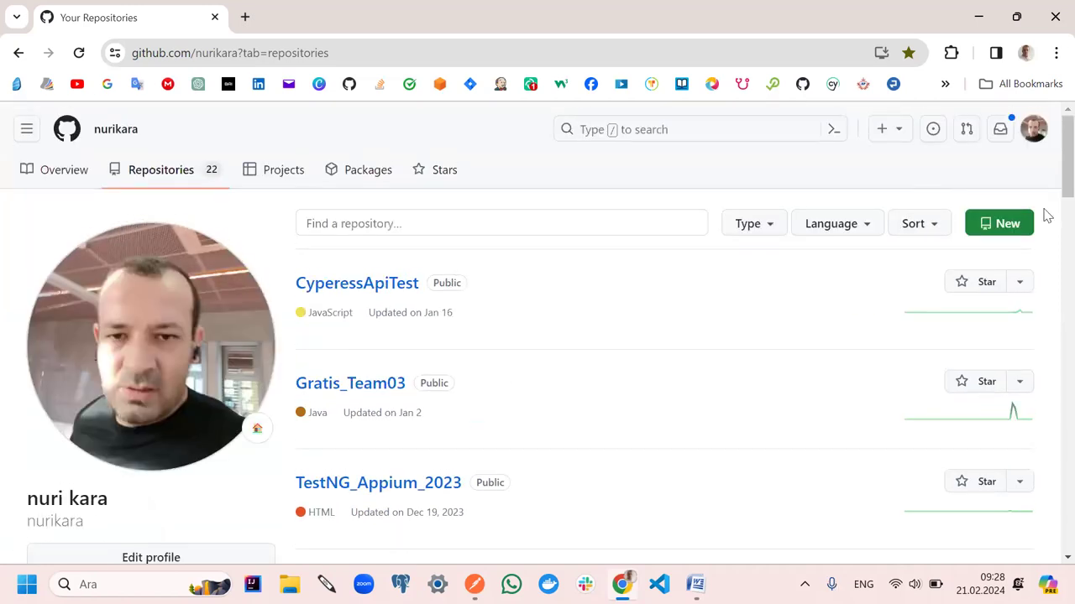
Open the GitHub account settings and go to the Developer settings page
left_click(1032, 130)
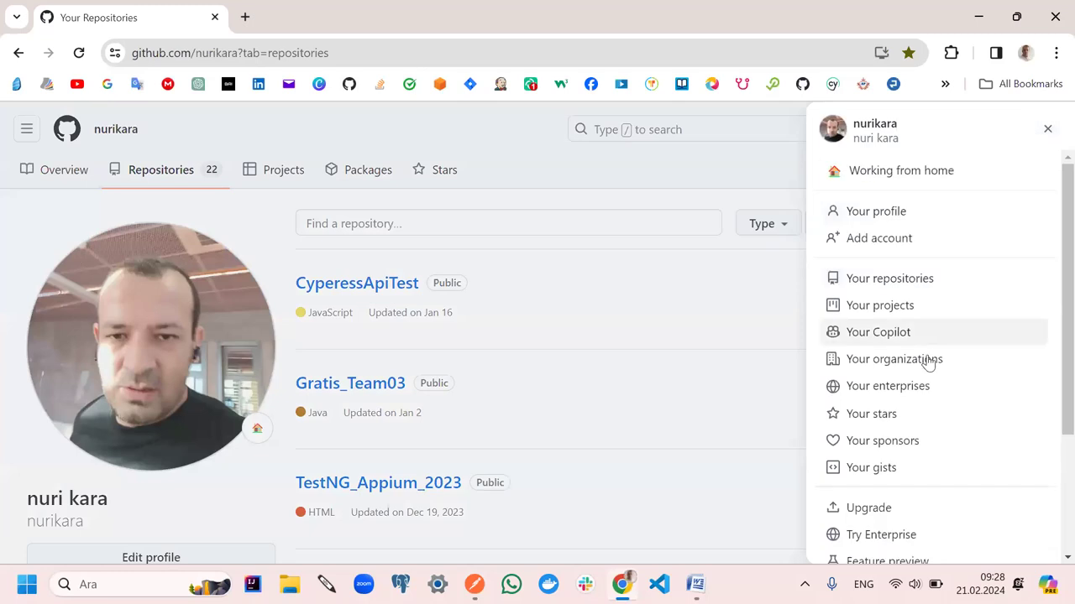
scroll(915, 374, "down", 2)
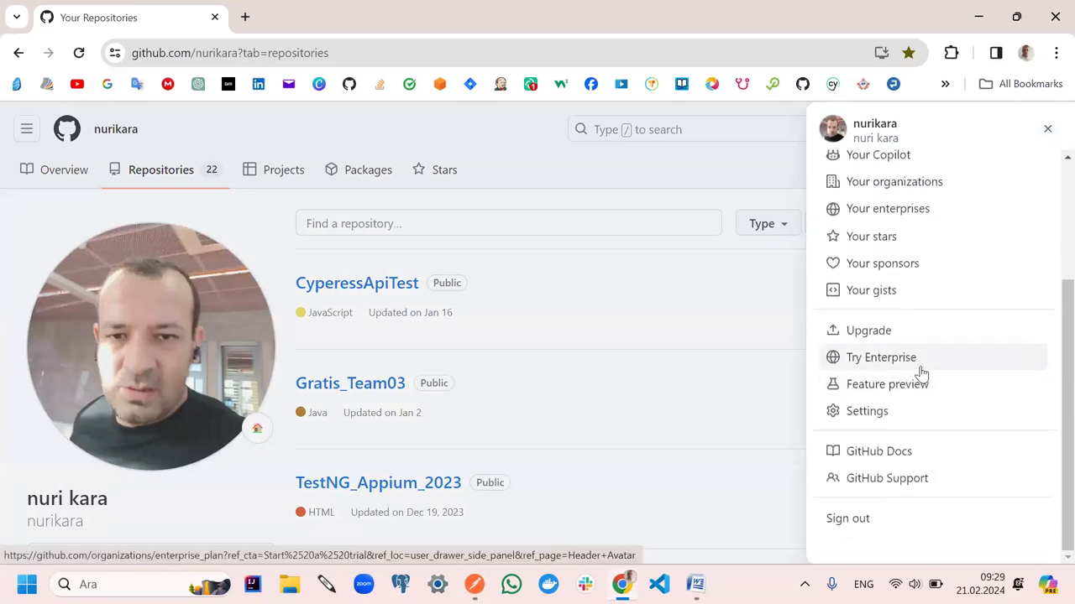
scroll(921, 372, "up", 1)
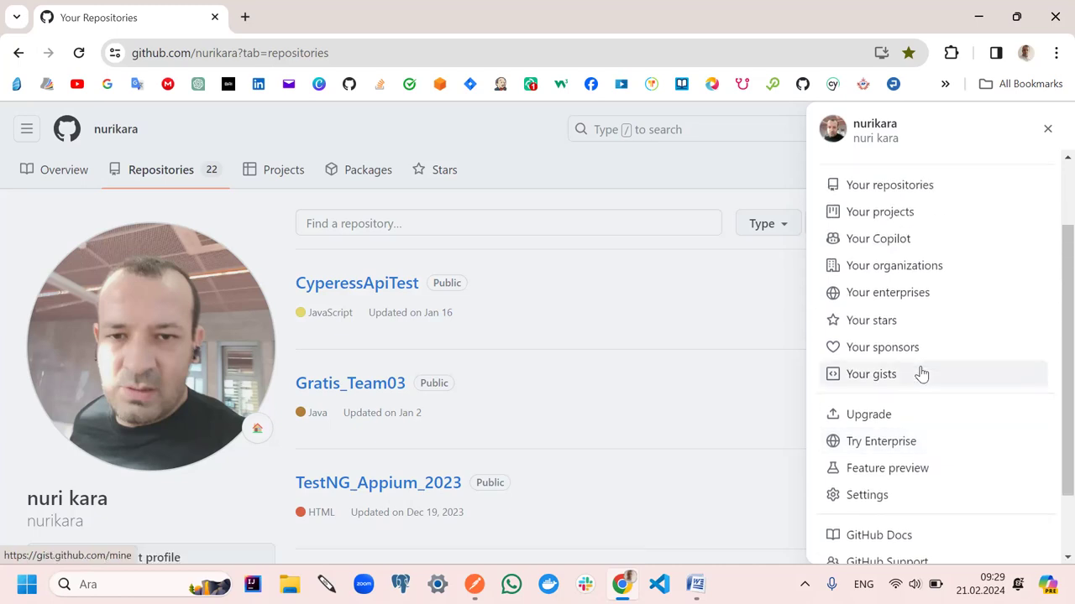
scroll(921, 373, "down", 1)
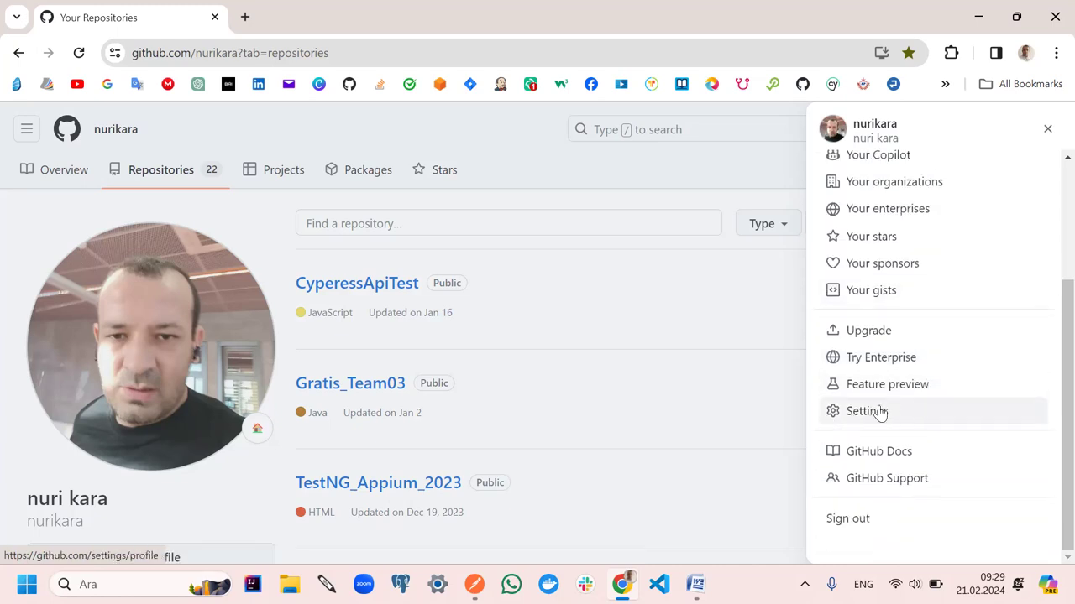
left_click(869, 412)
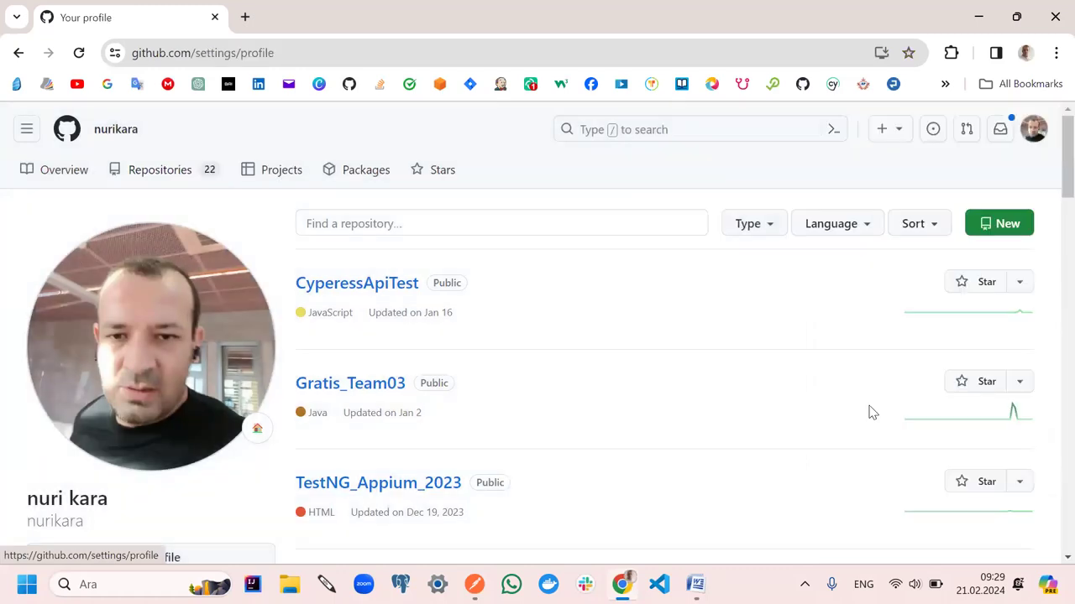
scroll(87, 406, "down", 6)
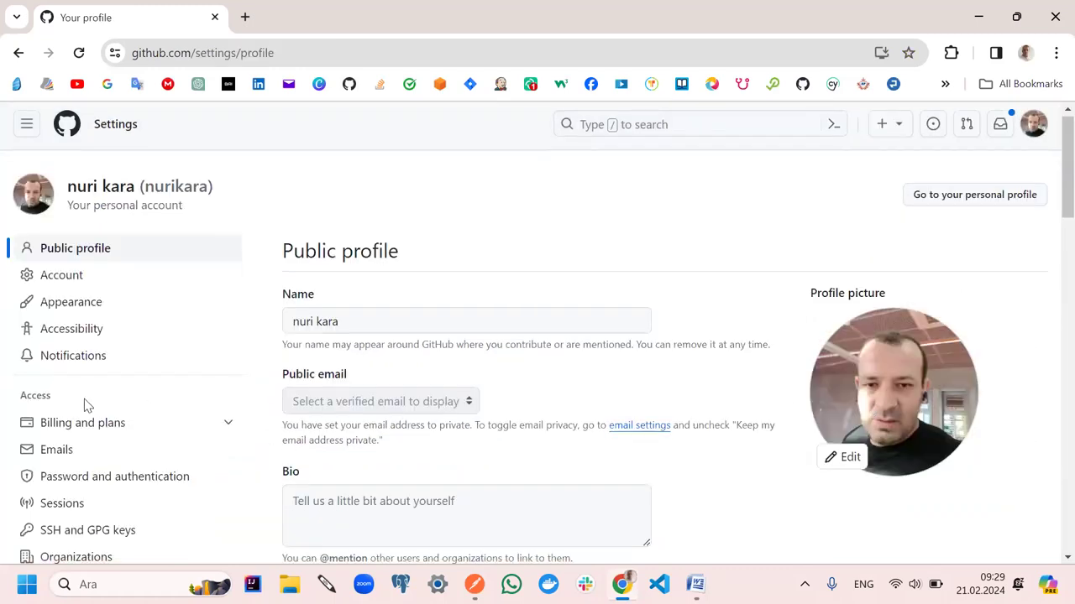
scroll(87, 405, "down", 2)
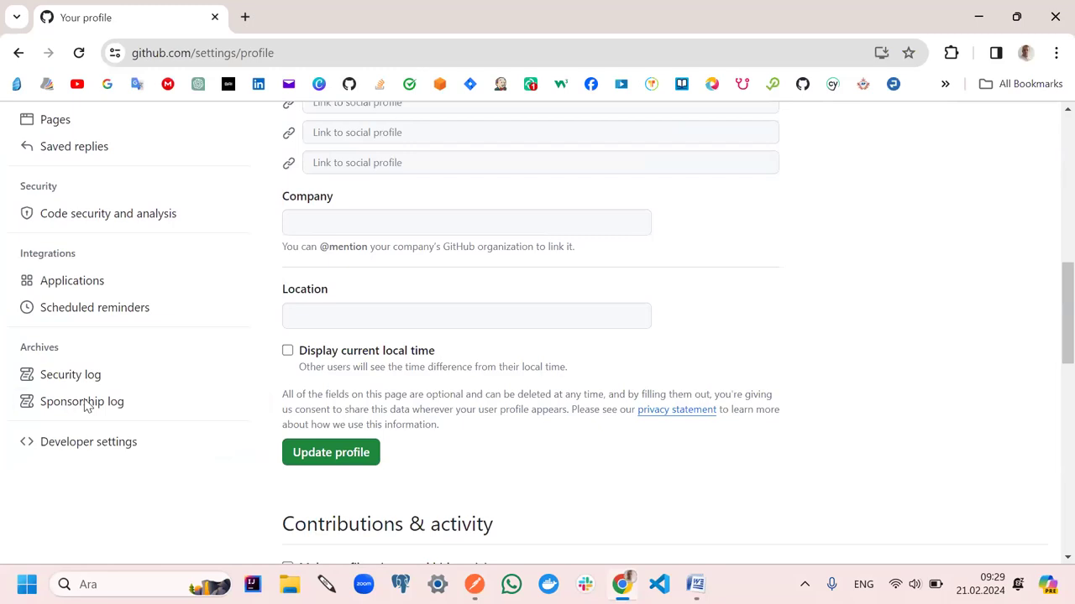
left_click(99, 445)
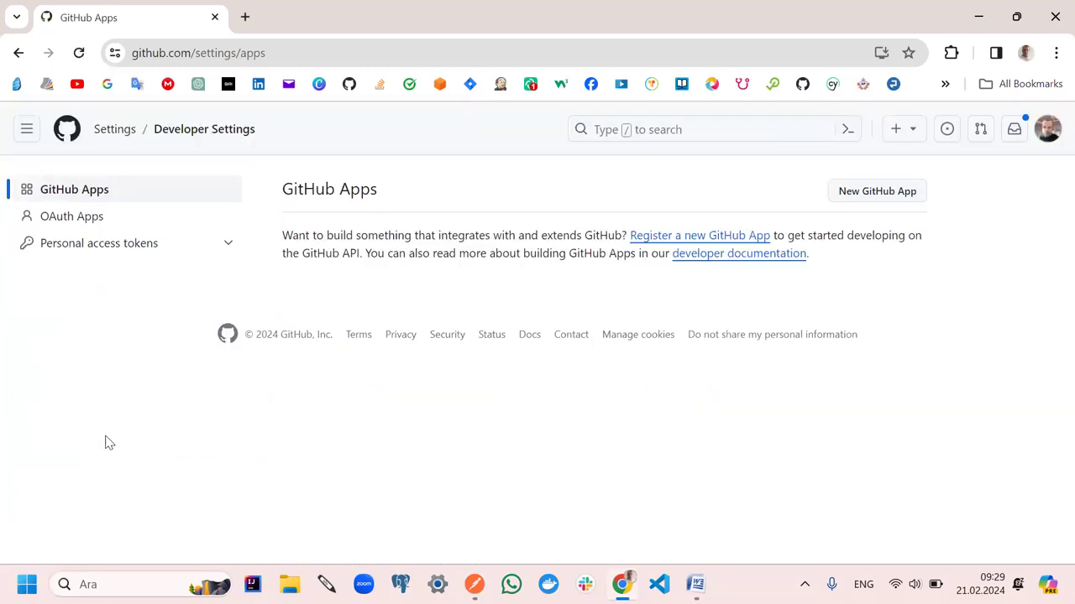
Open the classic personal access tokens and delete the existing "traing" token, confirming its removal
left_click(90, 243)
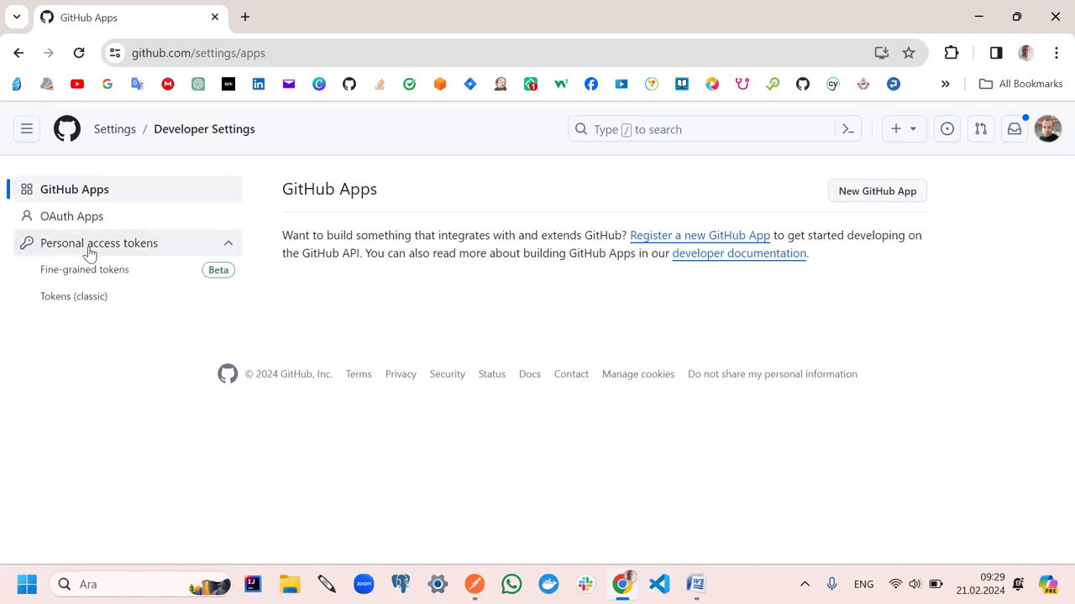
left_click(95, 306)
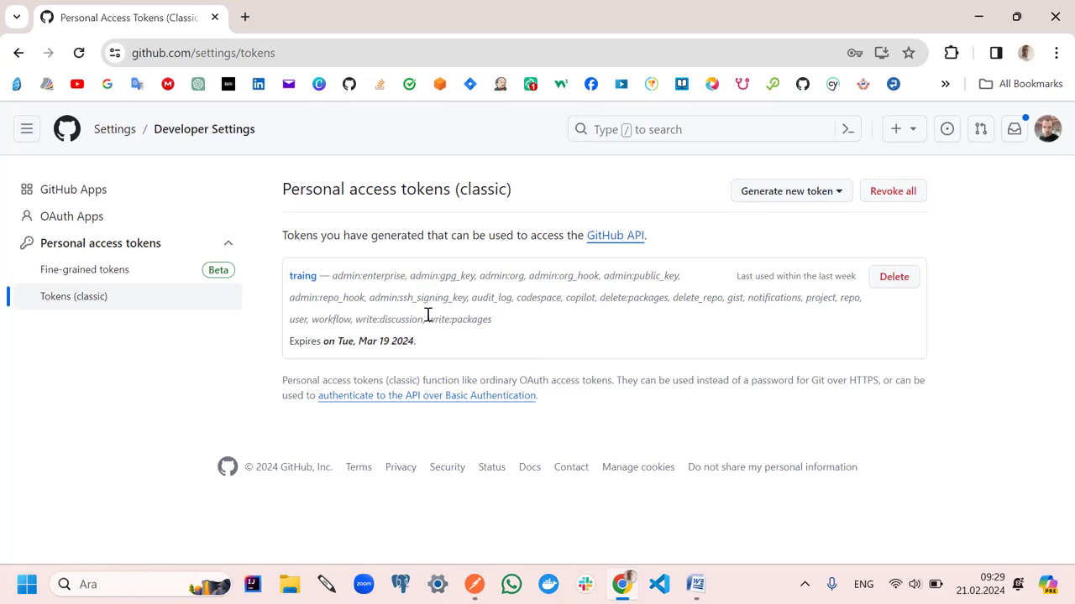
left_click(881, 290)
left_click(568, 332)
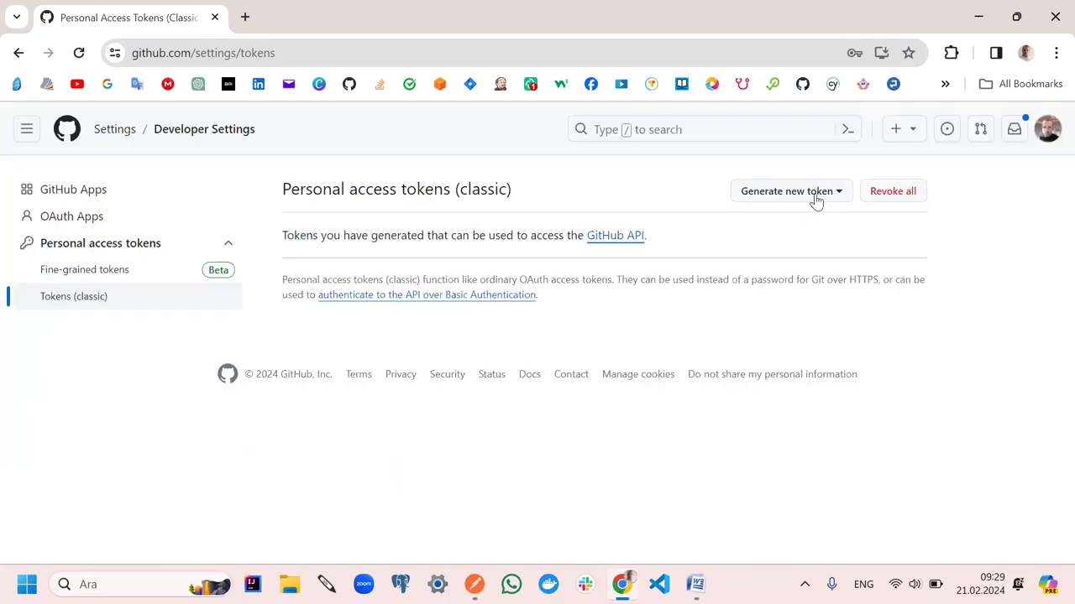
Start generating a new classic token and confirm access by entering the saved account password
left_click(811, 199)
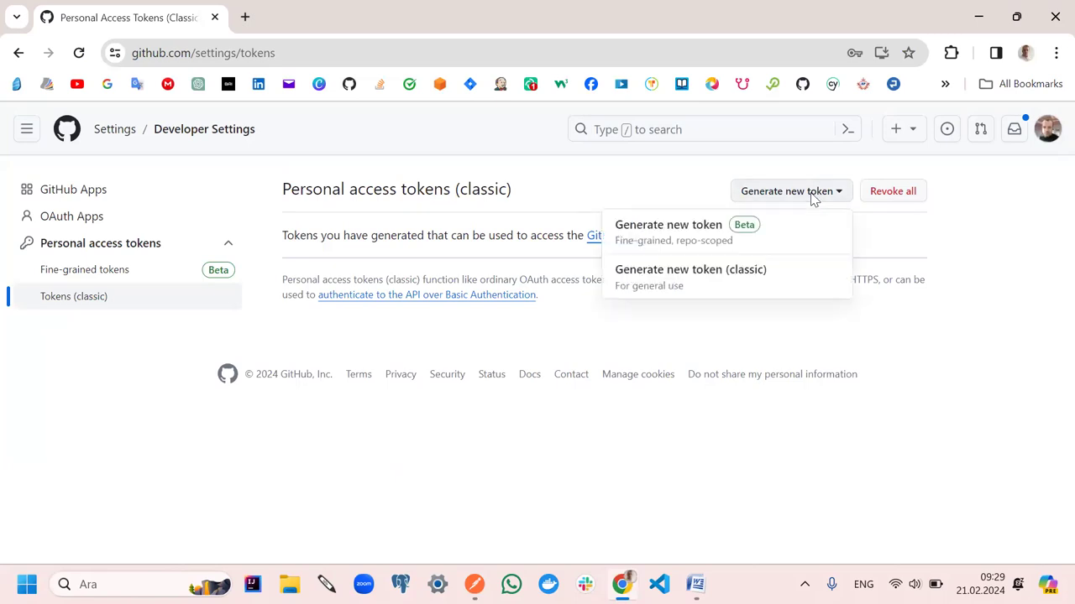
left_click(702, 280)
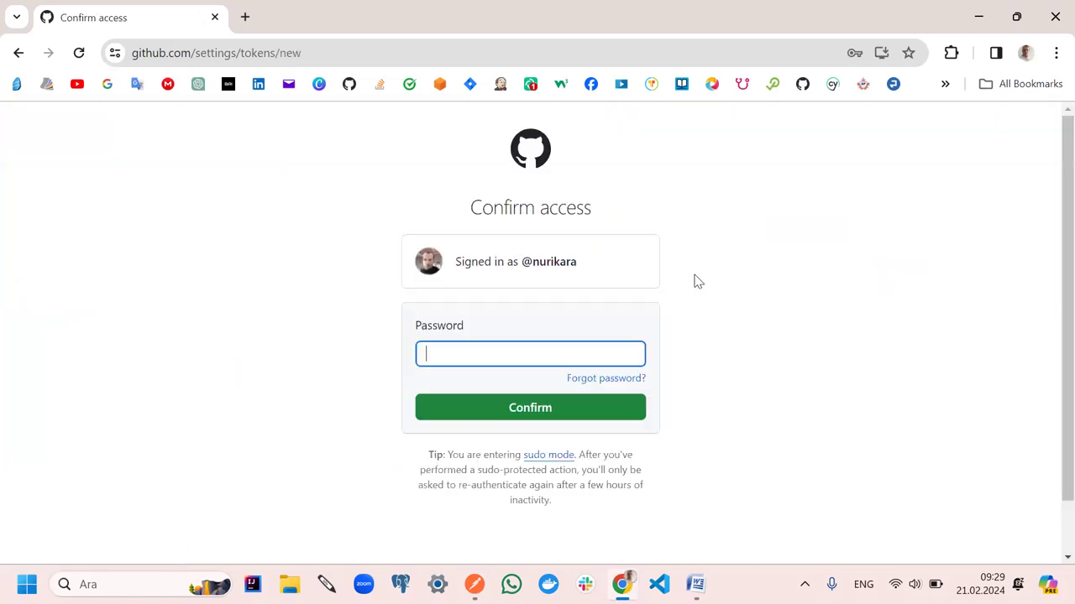
left_click(481, 408)
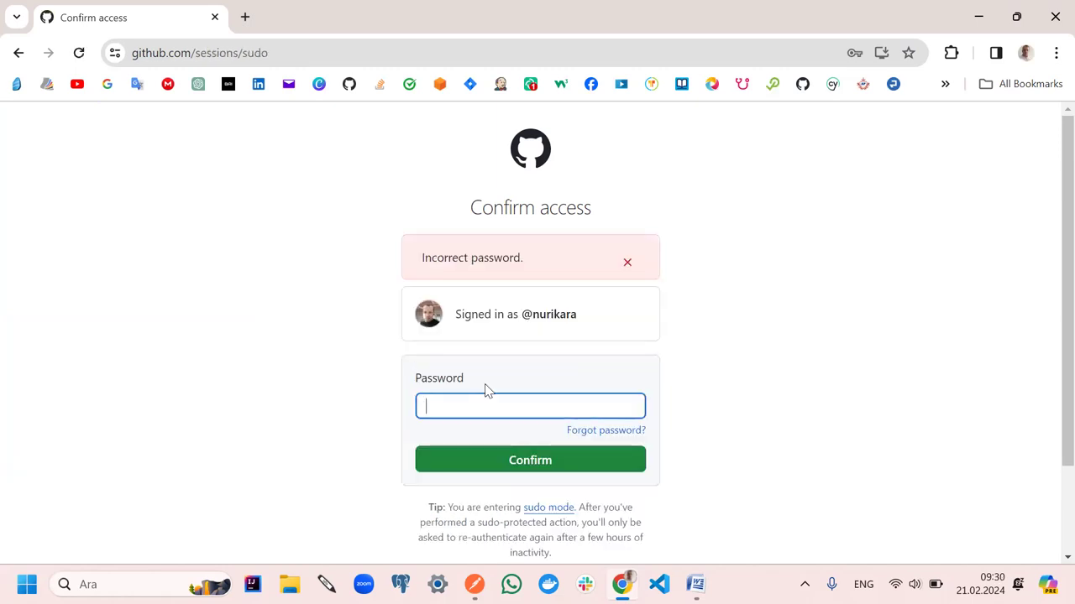
left_click(478, 406)
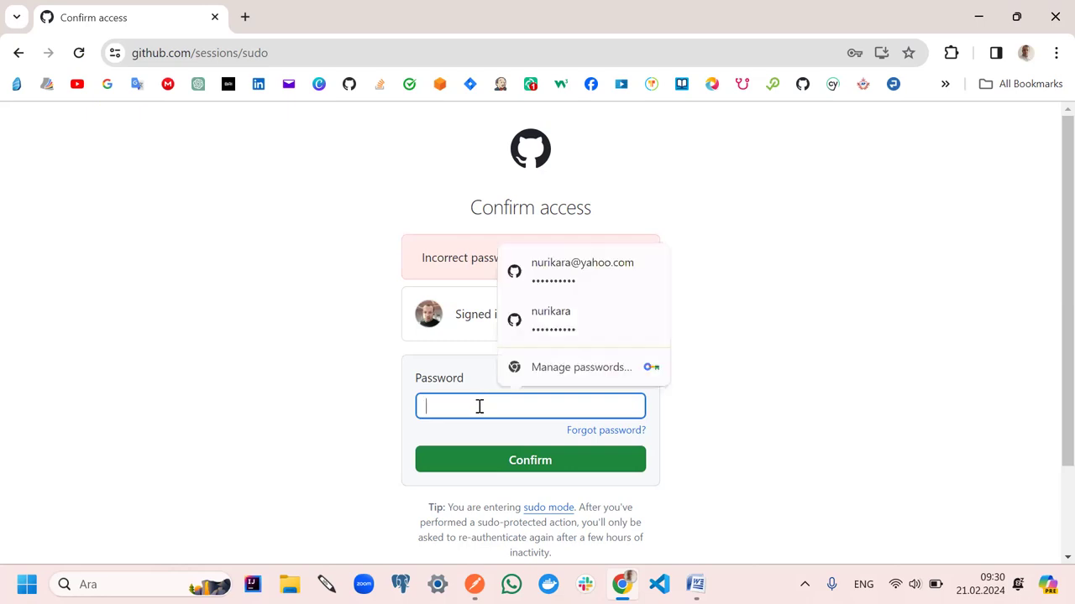
left_click(559, 285)
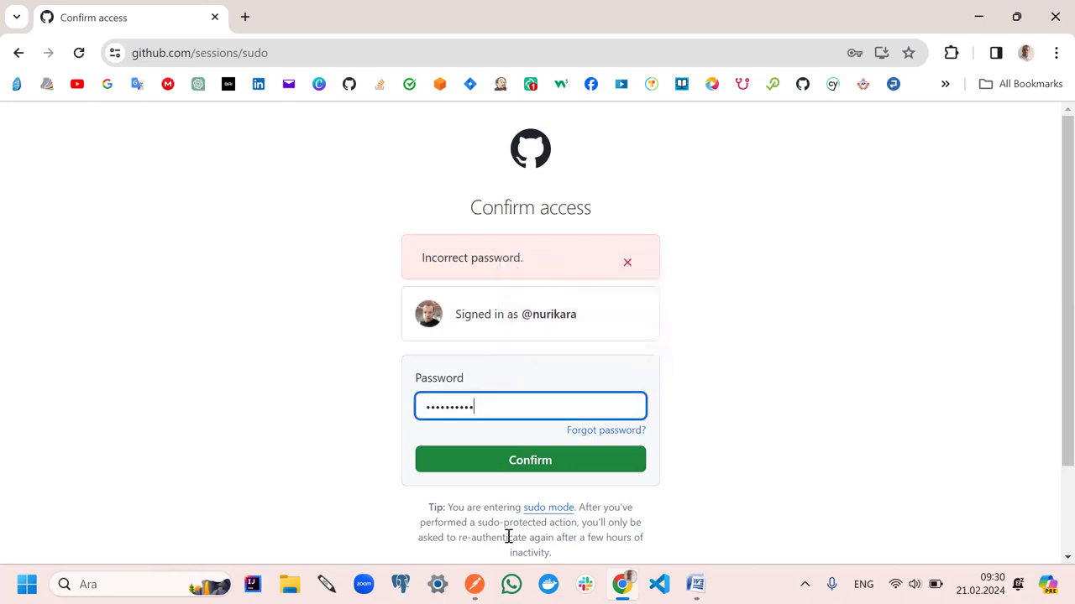
left_click(507, 461)
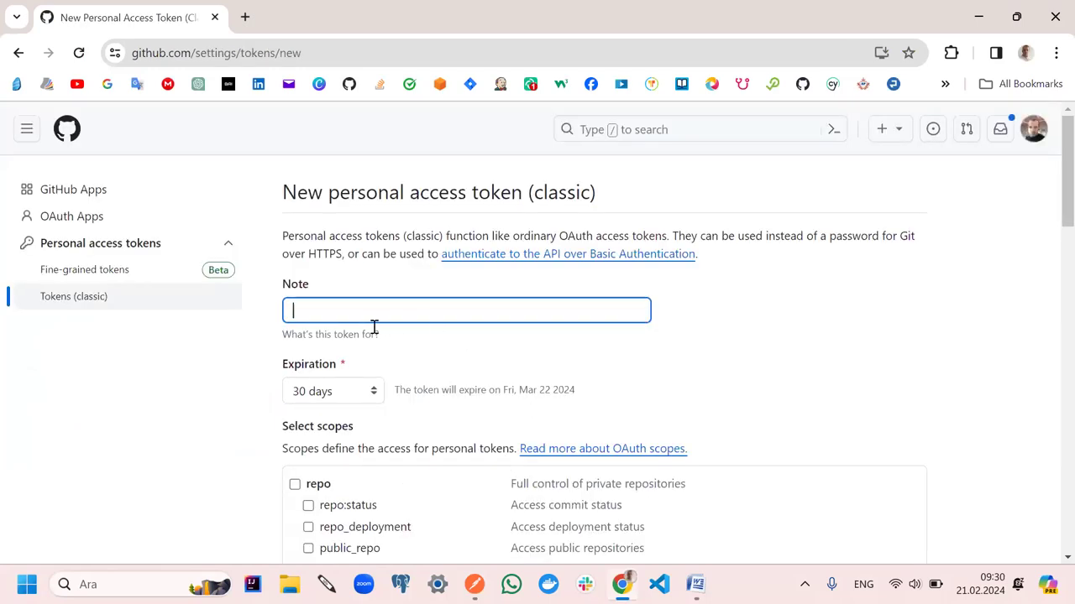
Examine the expiration choices and look through the full list of scopes for the new token
scroll(375, 326, "down", 2)
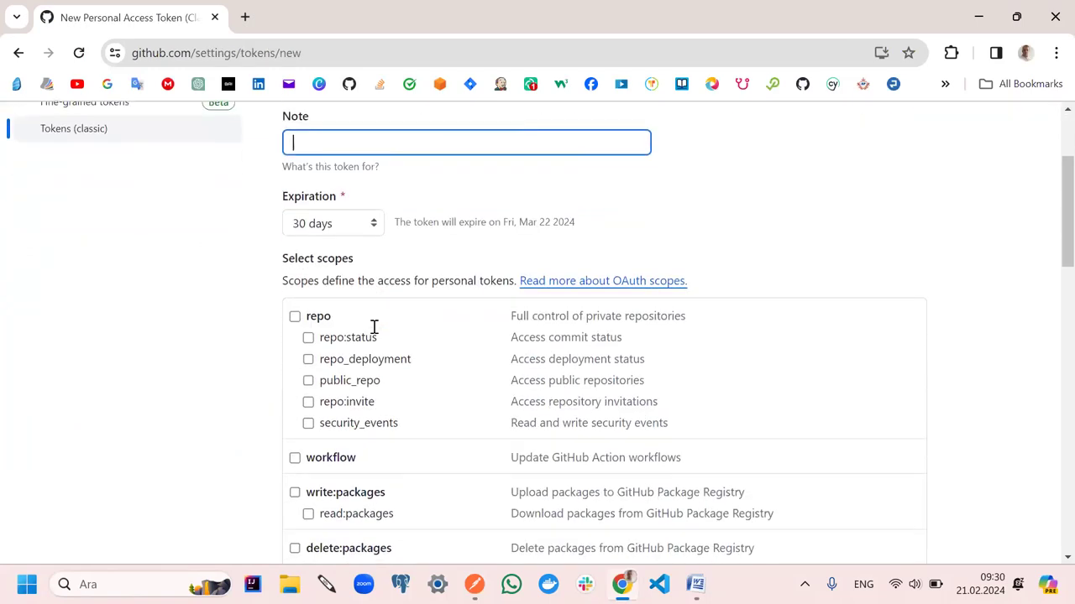
left_click(373, 227)
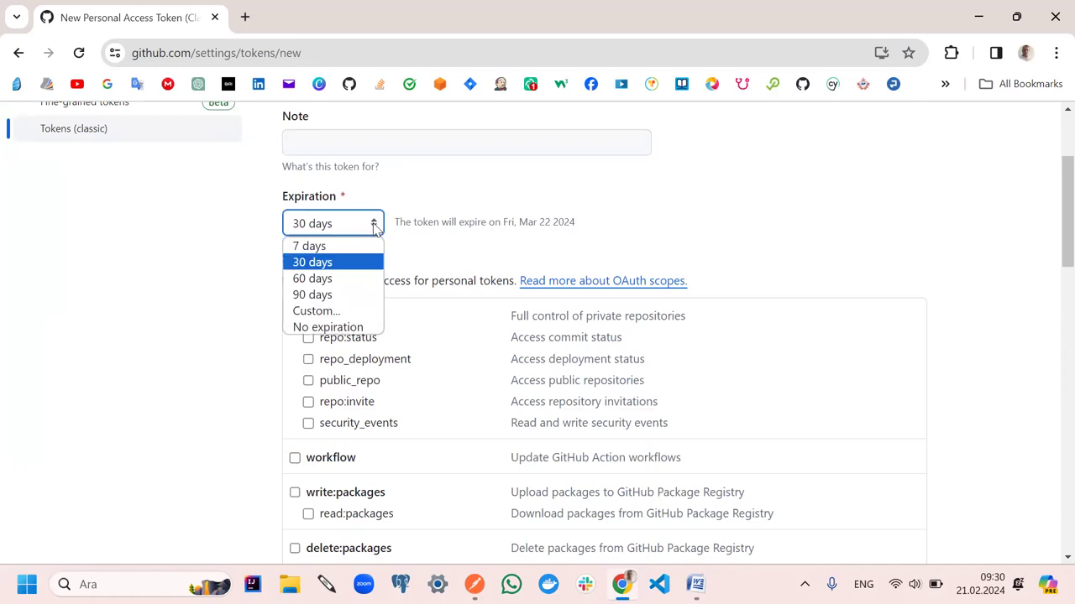
left_click(526, 187)
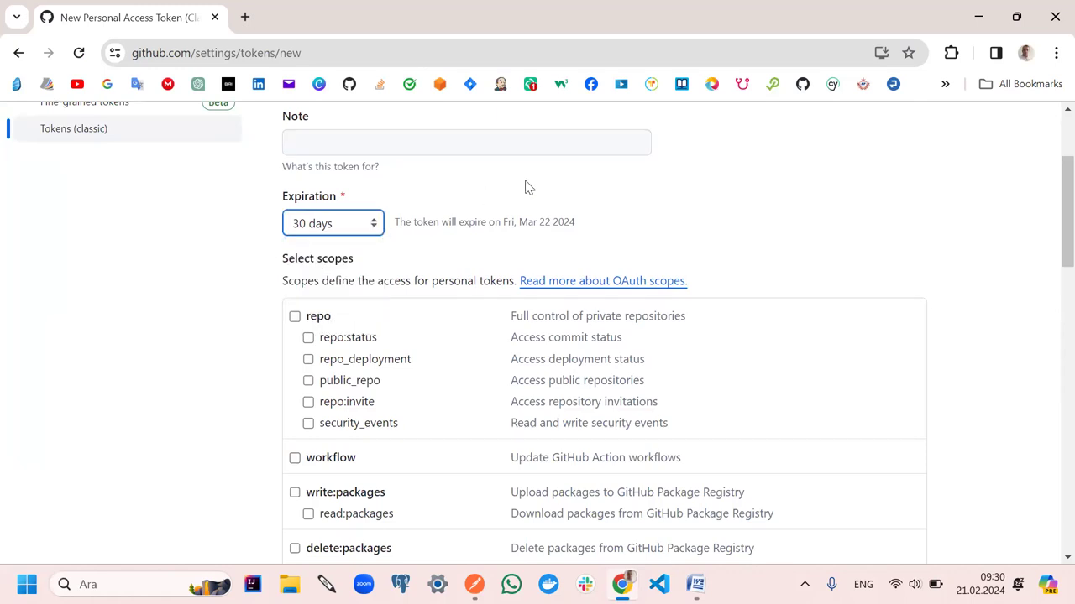
scroll(311, 311, "down", 2)
scroll(309, 312, "up", 2)
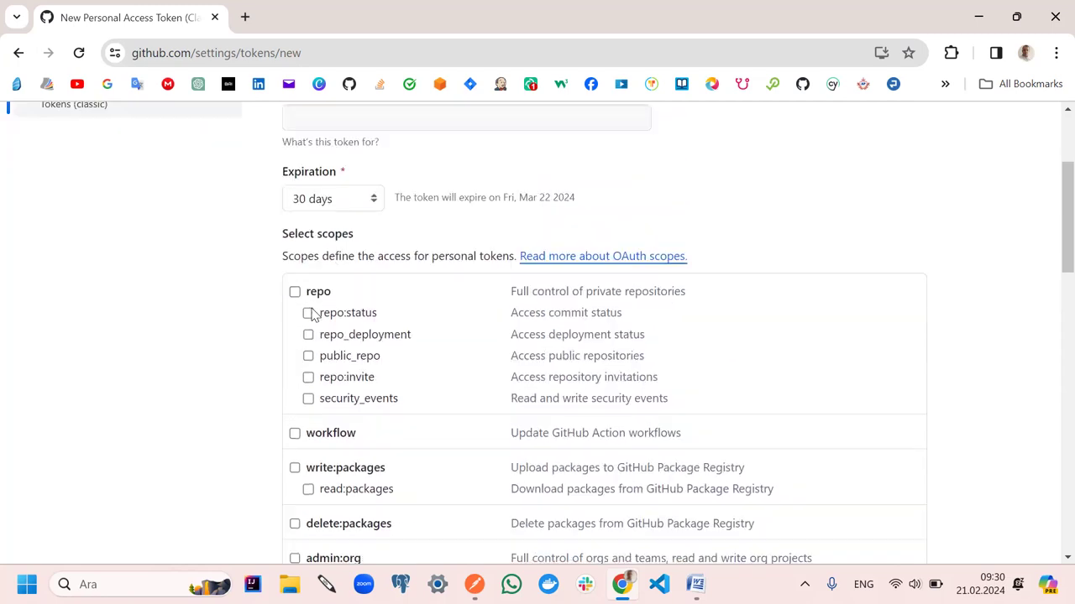
scroll(312, 312, "down", 3)
scroll(322, 311, "down", 15)
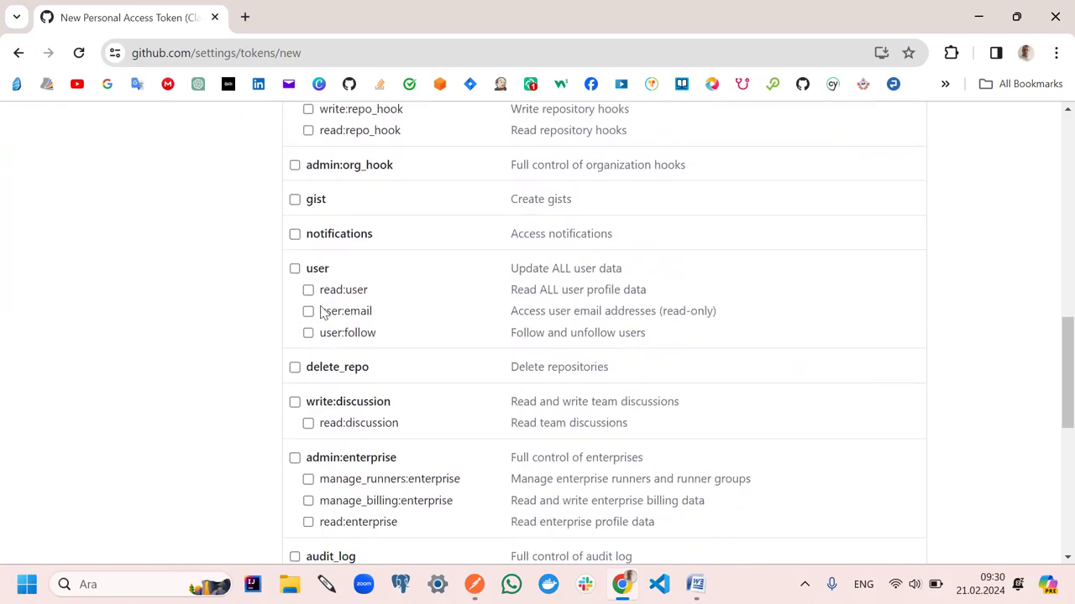
scroll(321, 311, "up", 18)
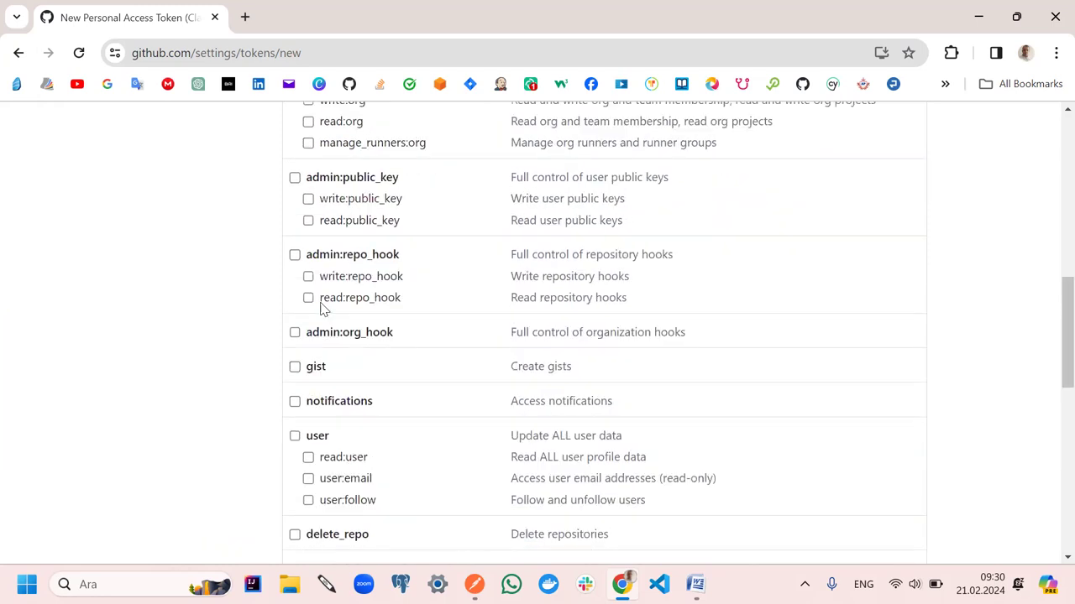
Grant the token the repo, workflow, write:packages and delete:packages scopes
left_click(294, 400)
scroll(384, 408, "down", 2)
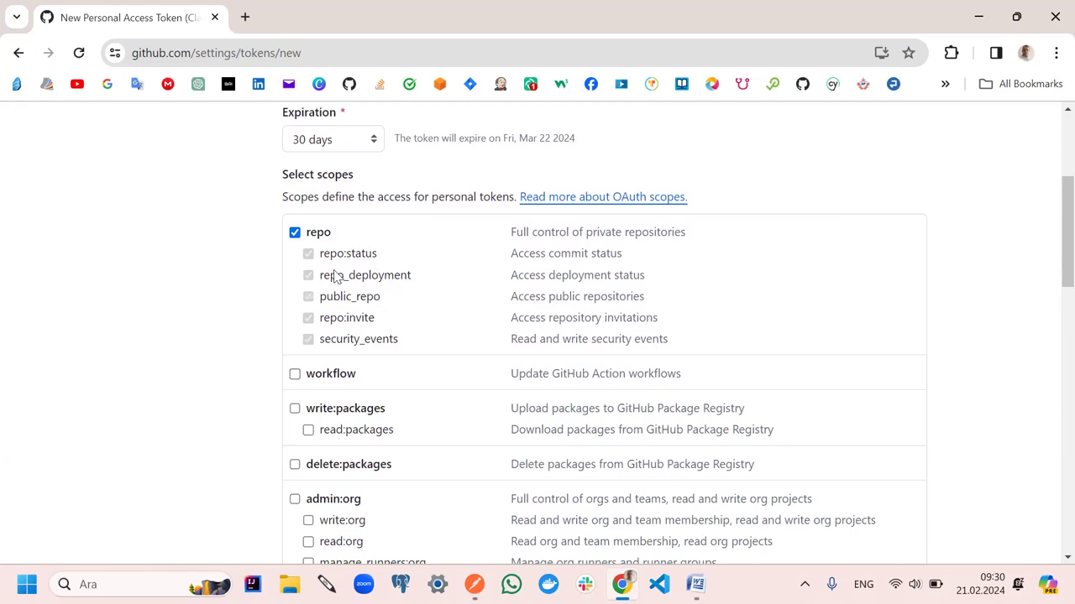
scroll(336, 277, "down", 1)
left_click(294, 290)
left_click(295, 325)
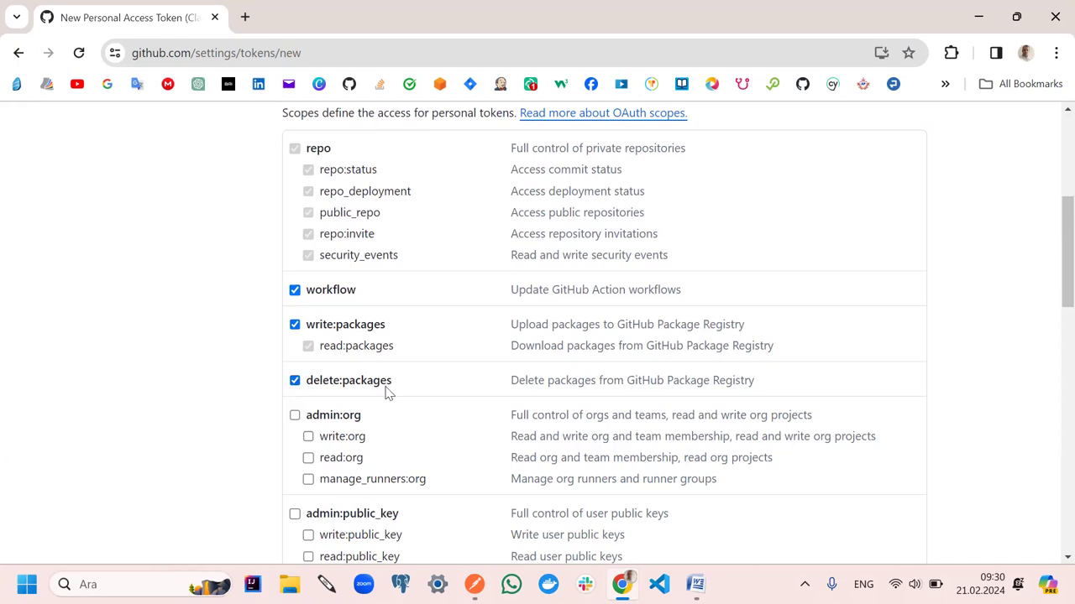
Add the admin:org, admin:public_key and admin:repo_hook scopes to the token
scroll(334, 392, "down", 1)
left_click(295, 331)
left_click(295, 429)
scroll(296, 450, "down", 1)
left_click(295, 424)
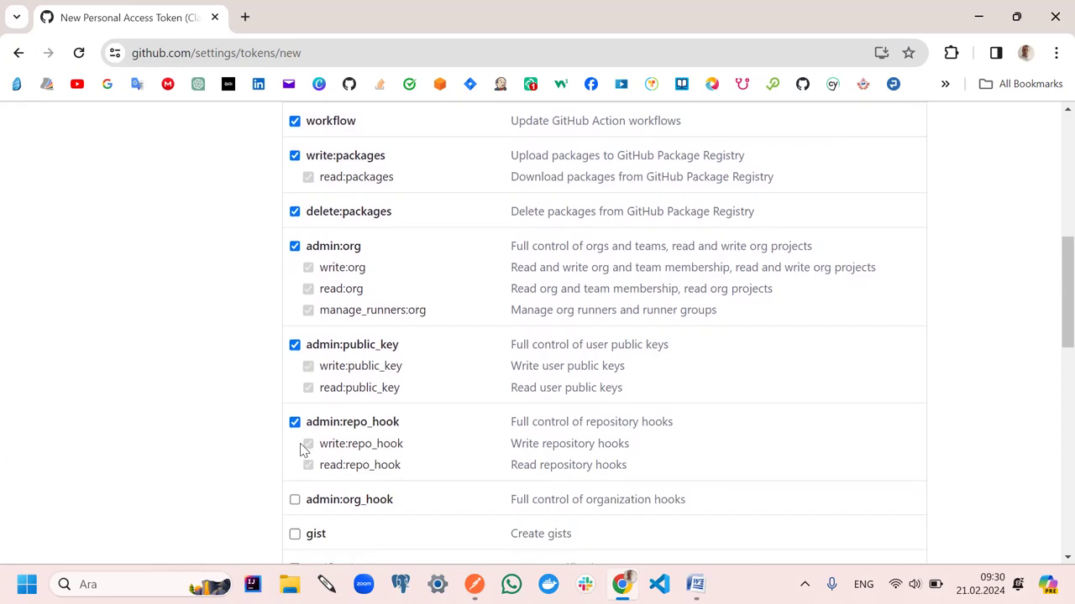
Add the admin:org_hook, gist and notifications scopes to the token
scroll(303, 445, "down", 1)
left_click(295, 416)
left_click(295, 452)
left_click(295, 485)
Add the user, delete_repo and write:discussion scopes to the token
scroll(298, 487, "down", 2)
left_click(294, 353)
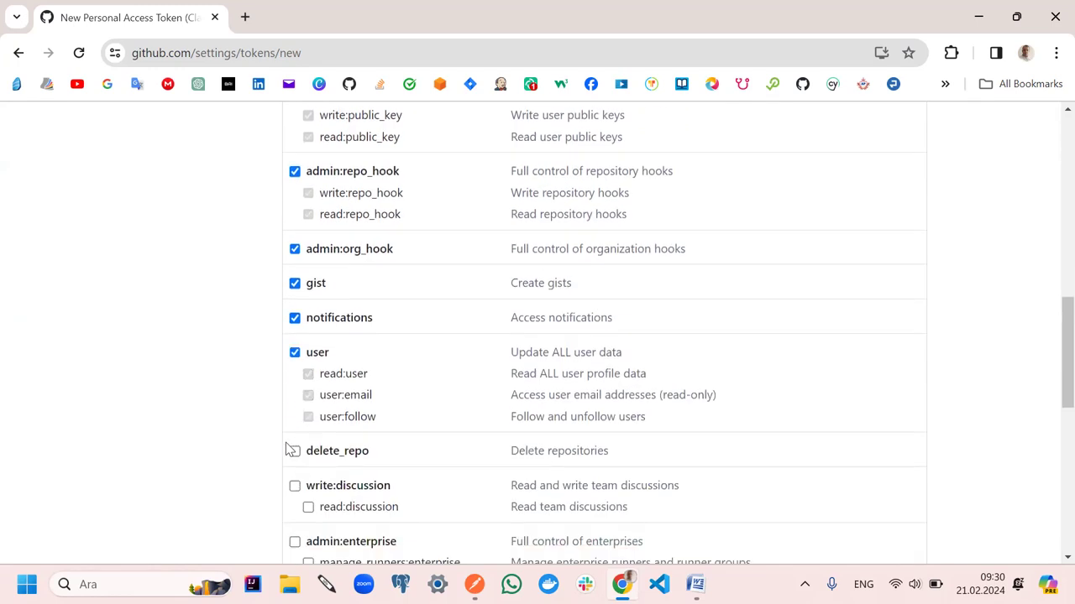
left_click(295, 451)
scroll(344, 459, "up", 2)
scroll(346, 460, "down", 3)
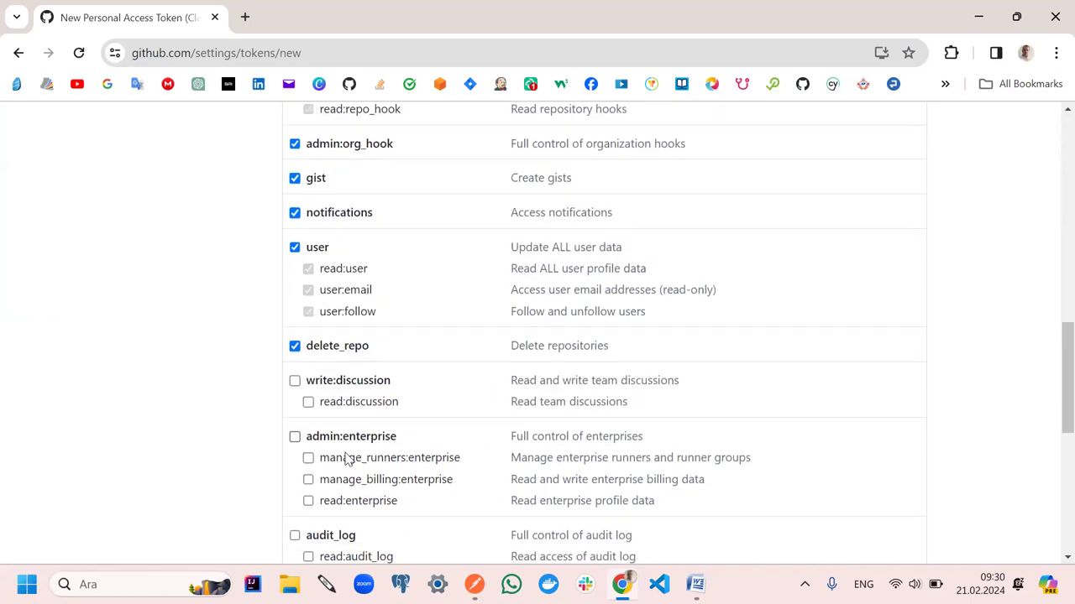
scroll(347, 459, "down", 2)
left_click(295, 236)
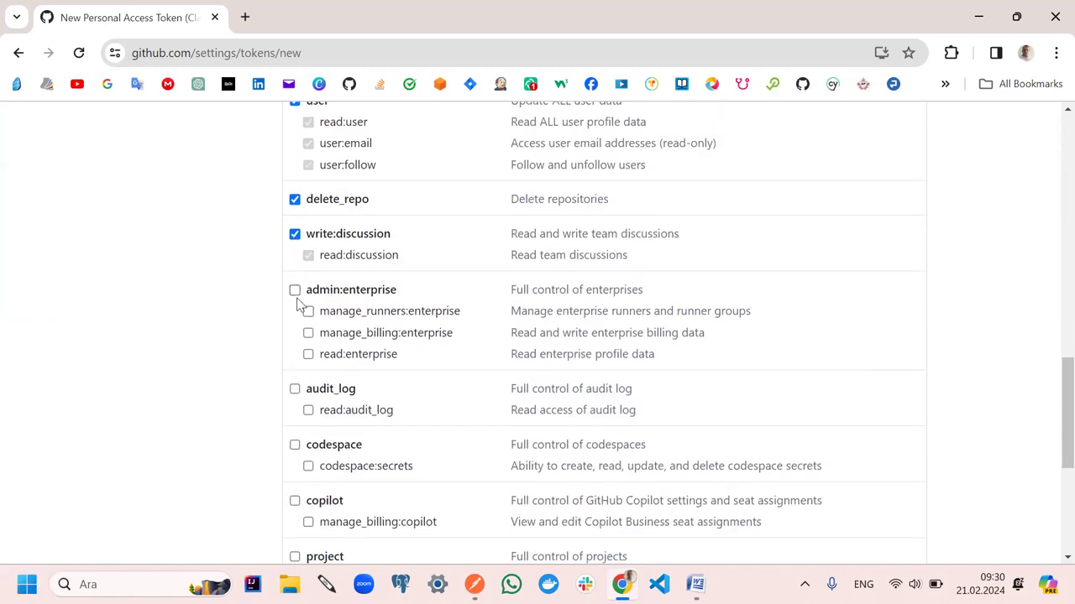
triple_click(301, 304)
left_click(295, 291)
left_click(294, 291)
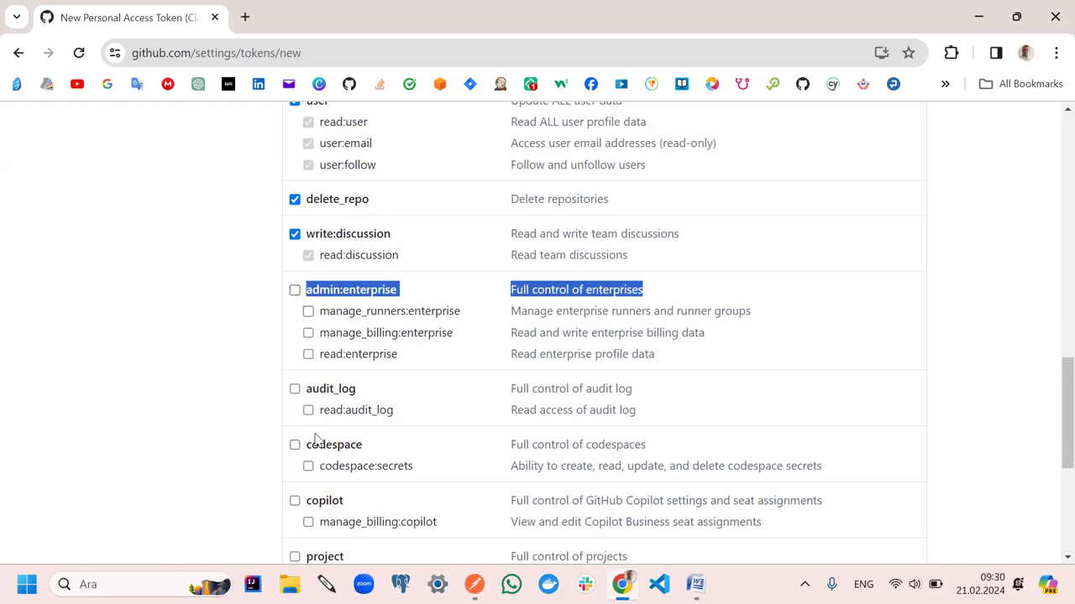
Add the project scope, check the selected scopes and try to generate the token
scroll(311, 443, "down", 3)
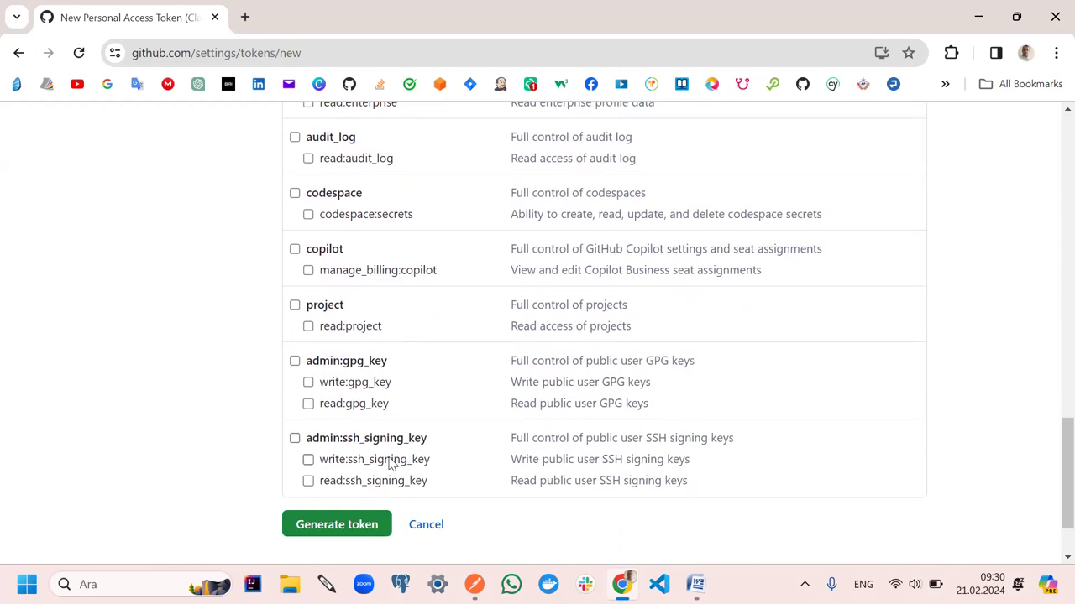
left_click(294, 306)
scroll(445, 336, "up", 7)
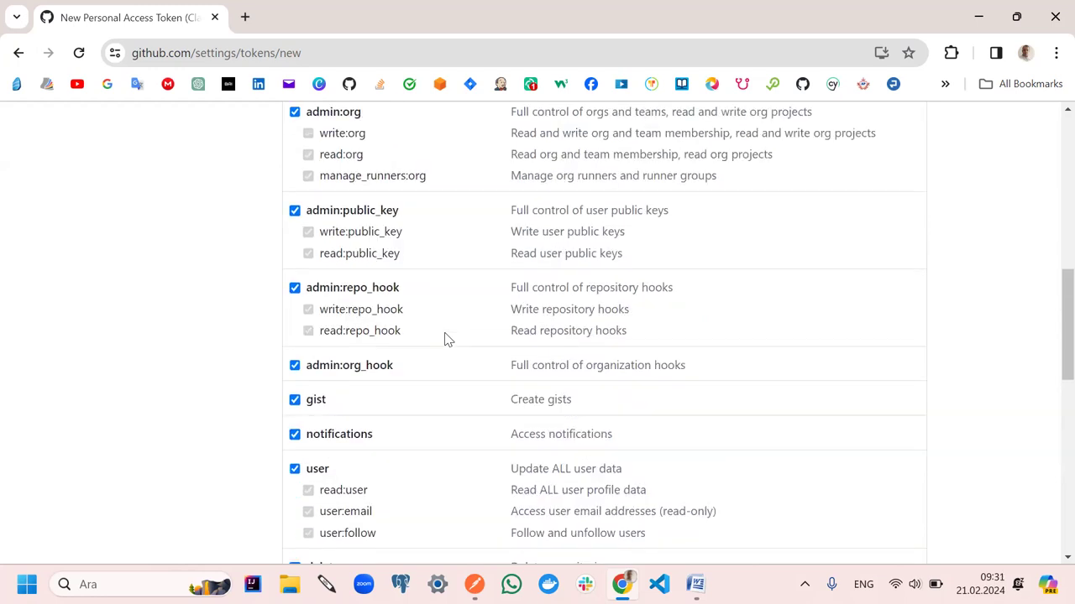
scroll(445, 336, "down", 6)
scroll(445, 337, "down", 4)
left_click(353, 436)
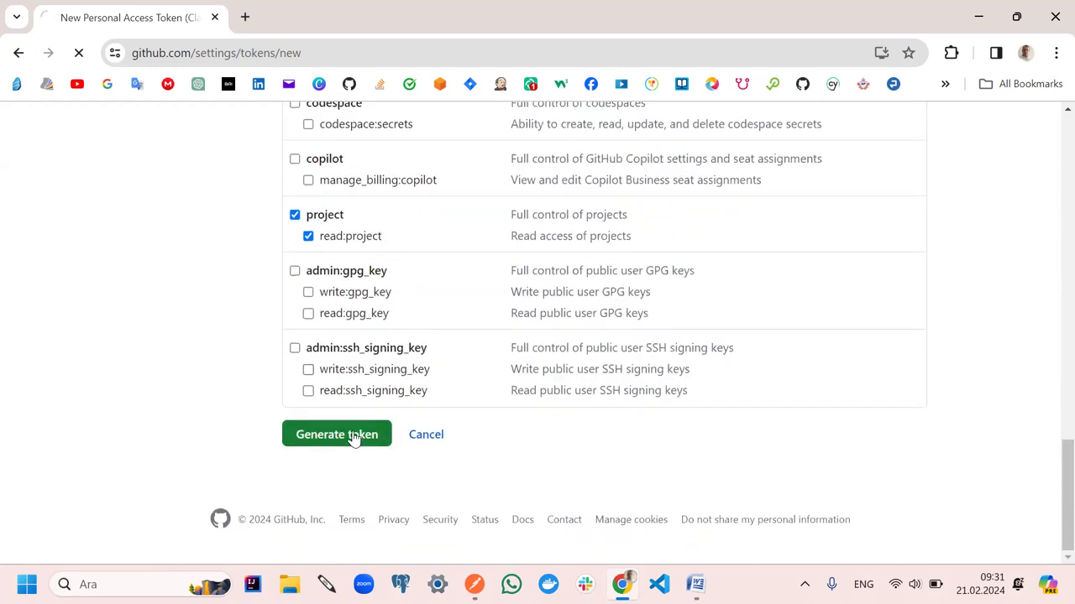
Enter "postmanToken" as the token's note and generate the token with the selected scopes
left_click(384, 364)
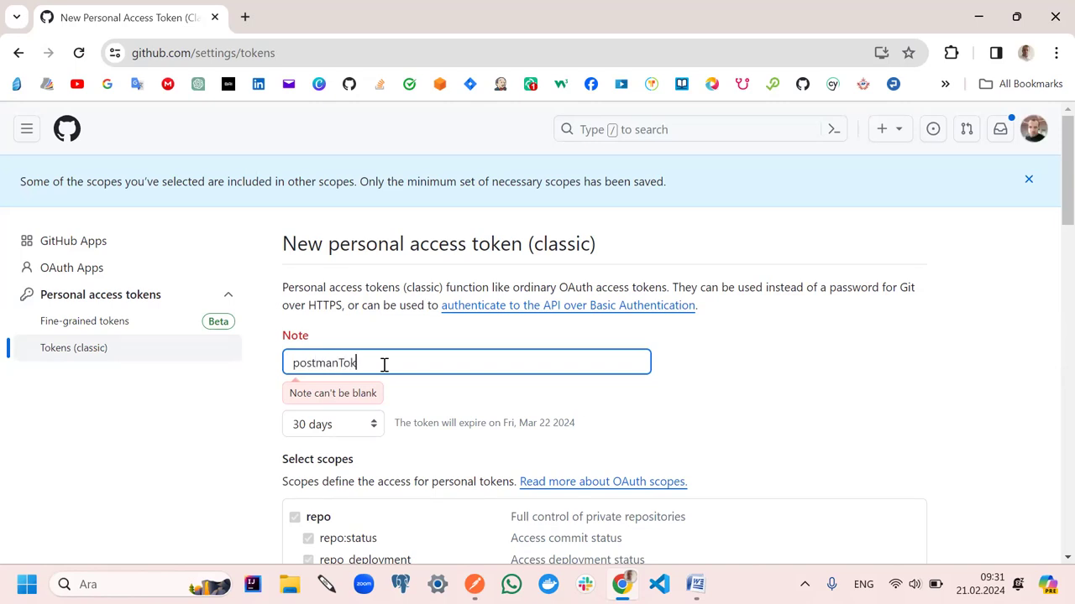
left_click(747, 373)
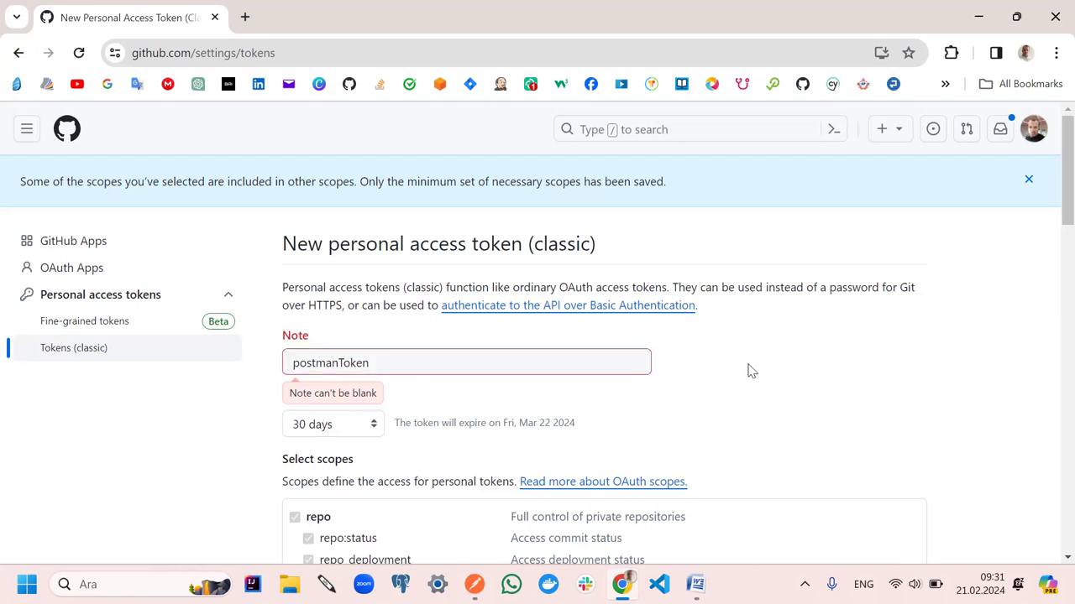
scroll(487, 388, "down", 6)
scroll(459, 416, "down", 10)
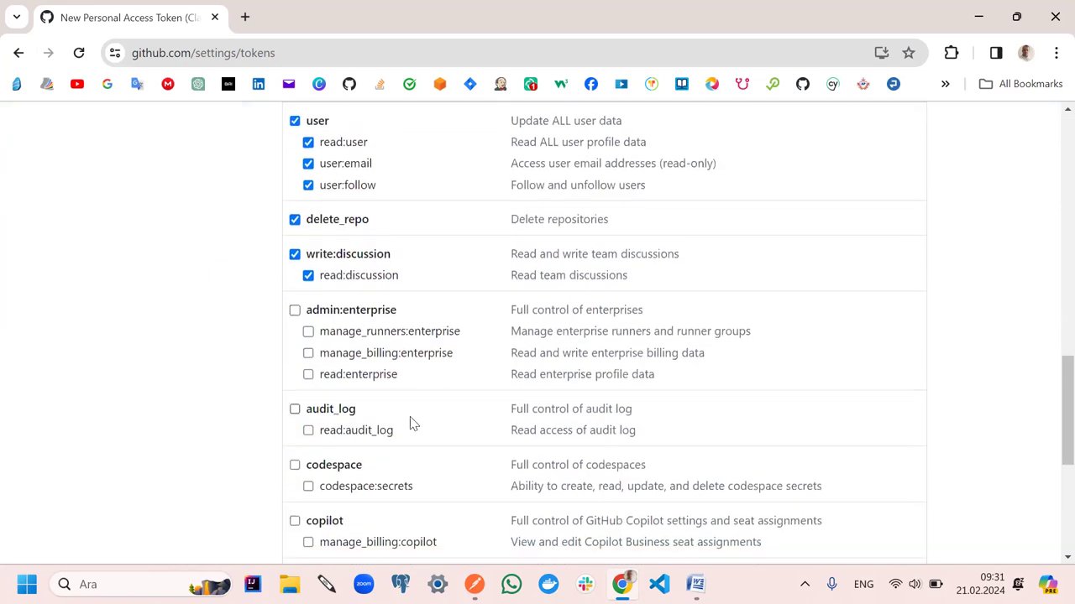
left_click(329, 436)
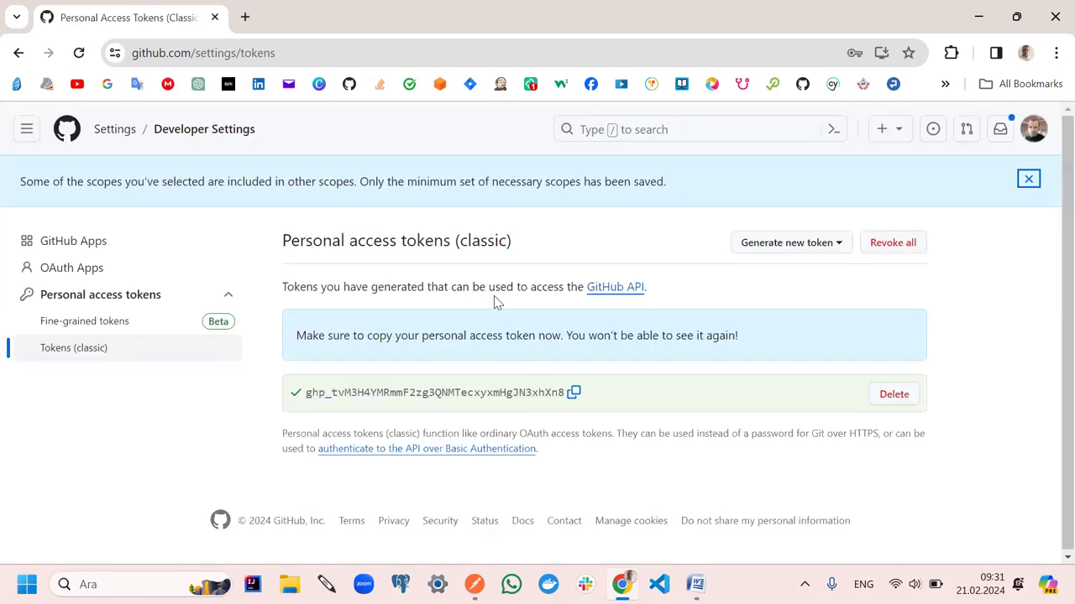
Copy the newly generated personal access token and switch back to Postman
left_click(573, 393)
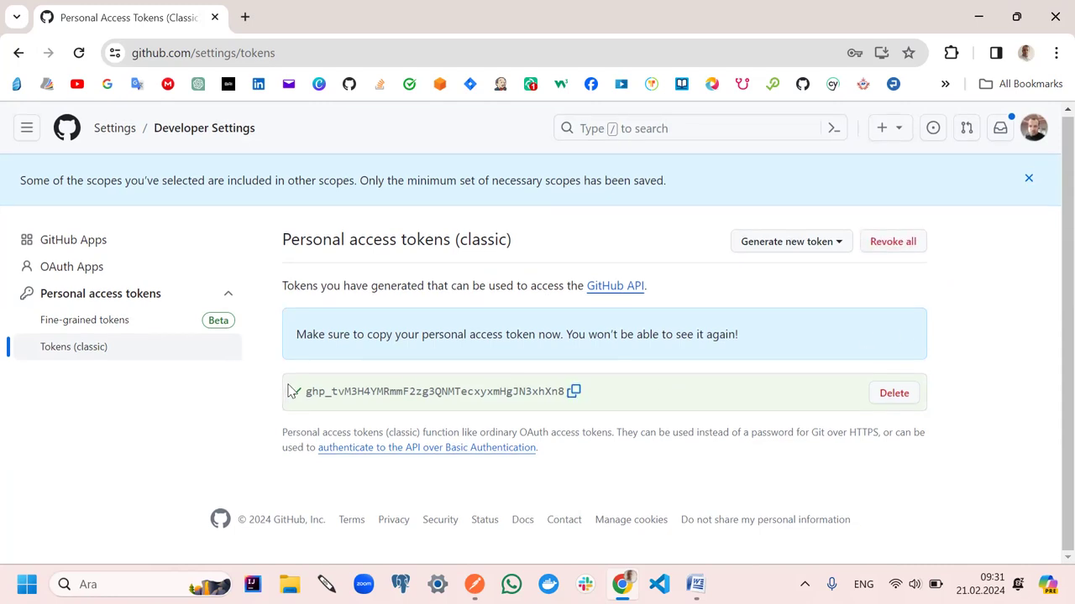
left_click(474, 585)
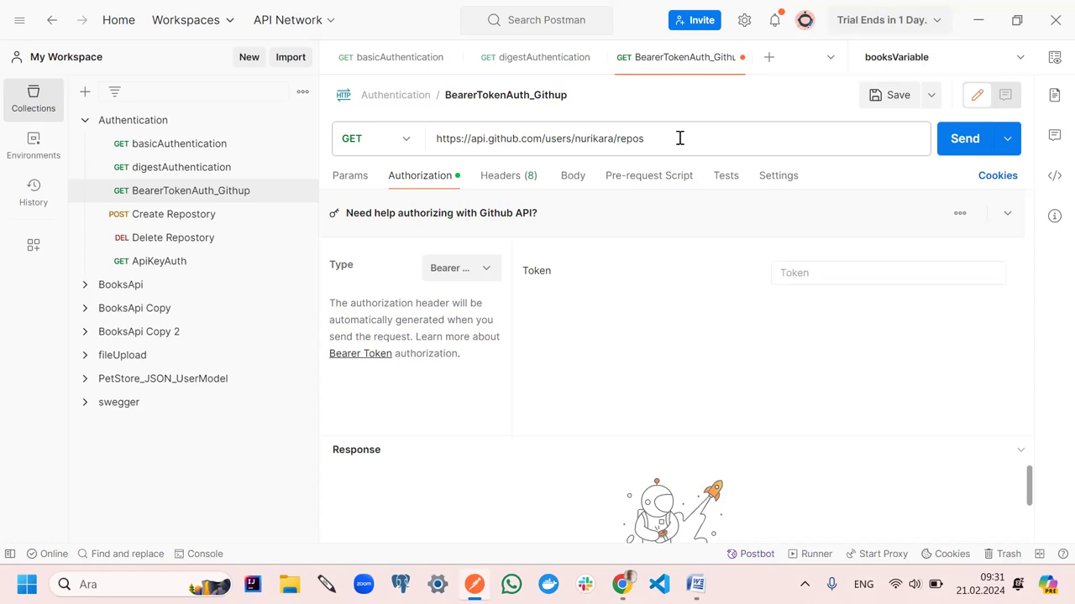
Look at the basicAuthentication and Create Repostory requests, and switch to the lesson 08 notes in Word
left_click(166, 143)
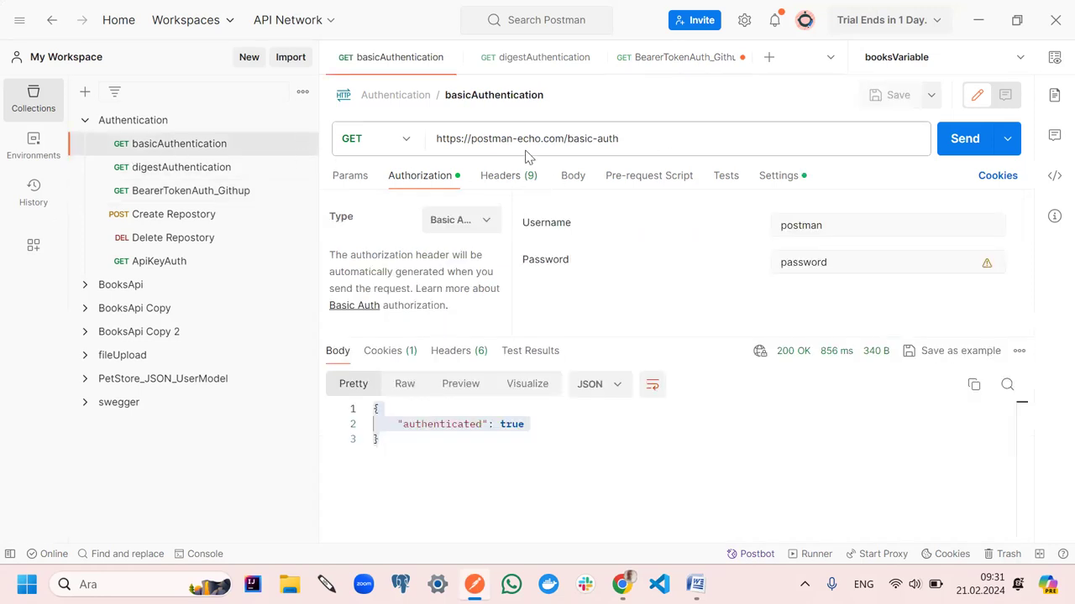
left_click(191, 220)
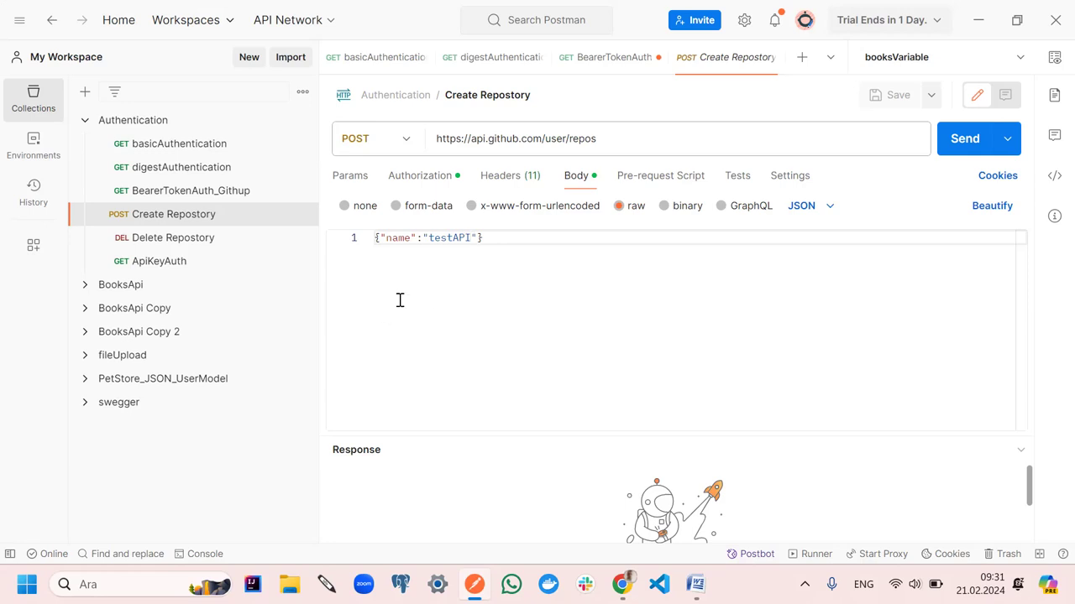
left_click(615, 143)
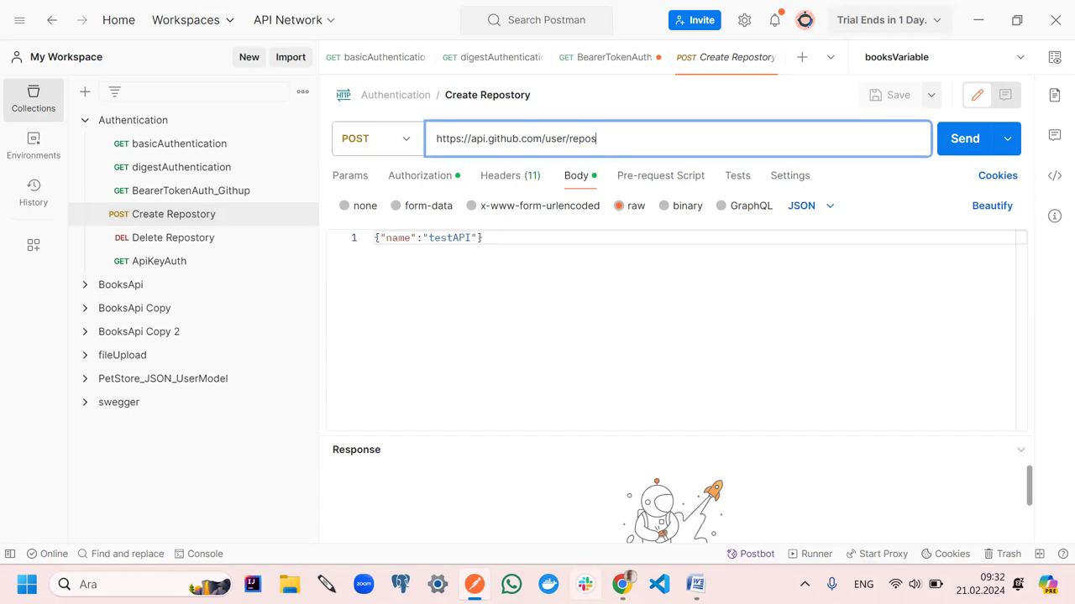
left_click(695, 584)
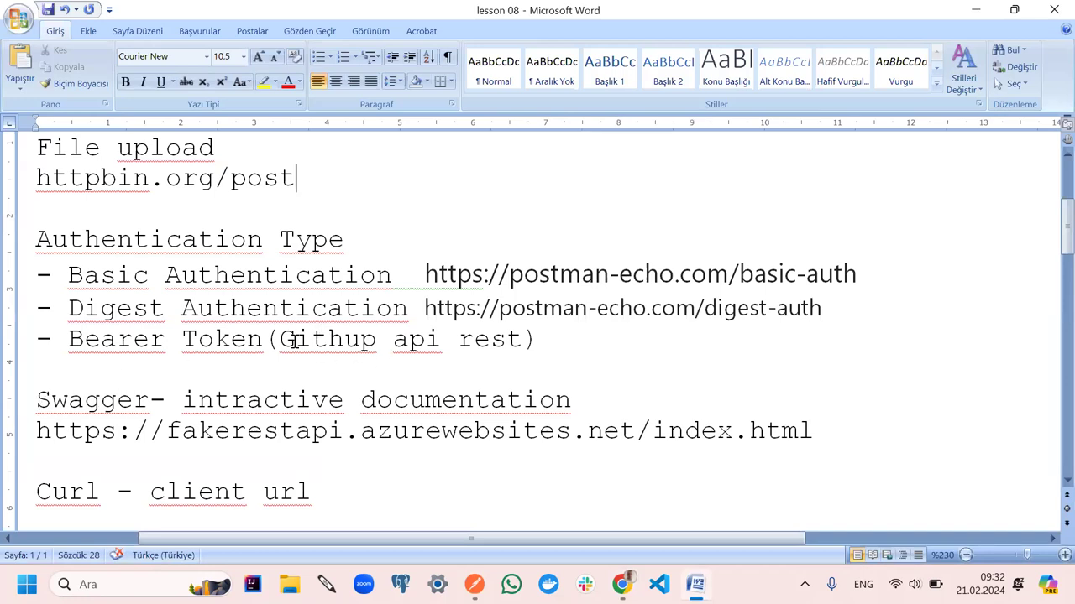
Search the web in a new Chrome tab for "Githup api rest" copied from the notes and open the GitHub REST API documentation
left_click_drag(277, 339, 513, 342)
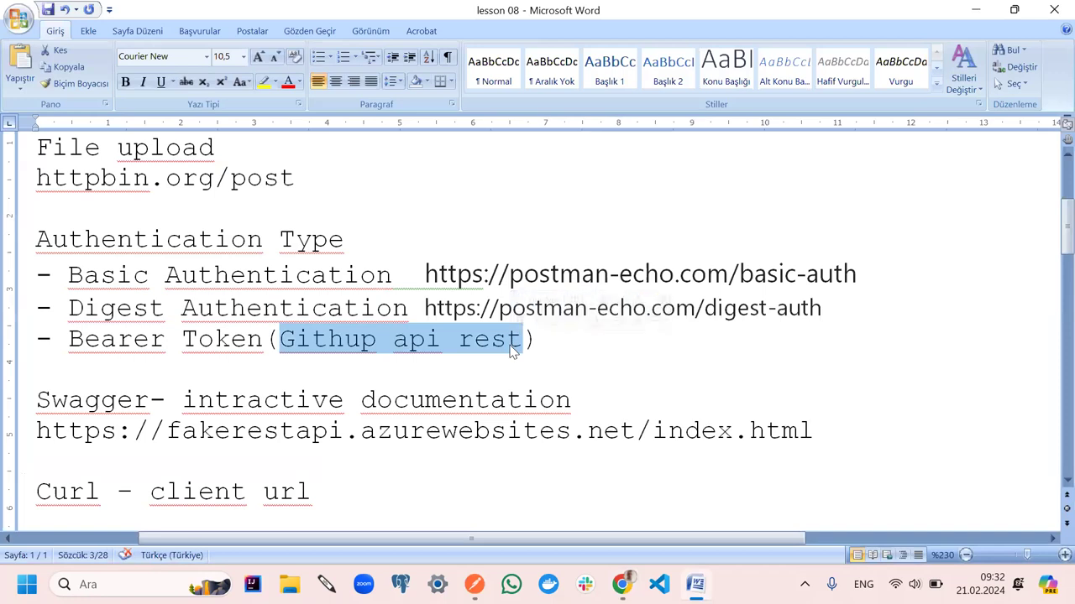
key("alt+Tab")
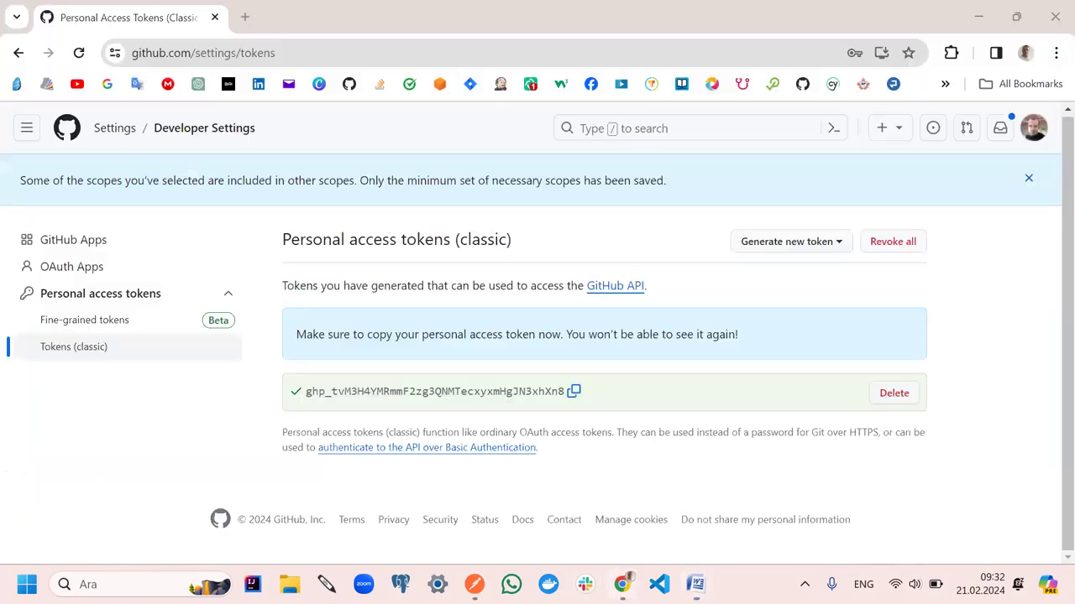
left_click(245, 17)
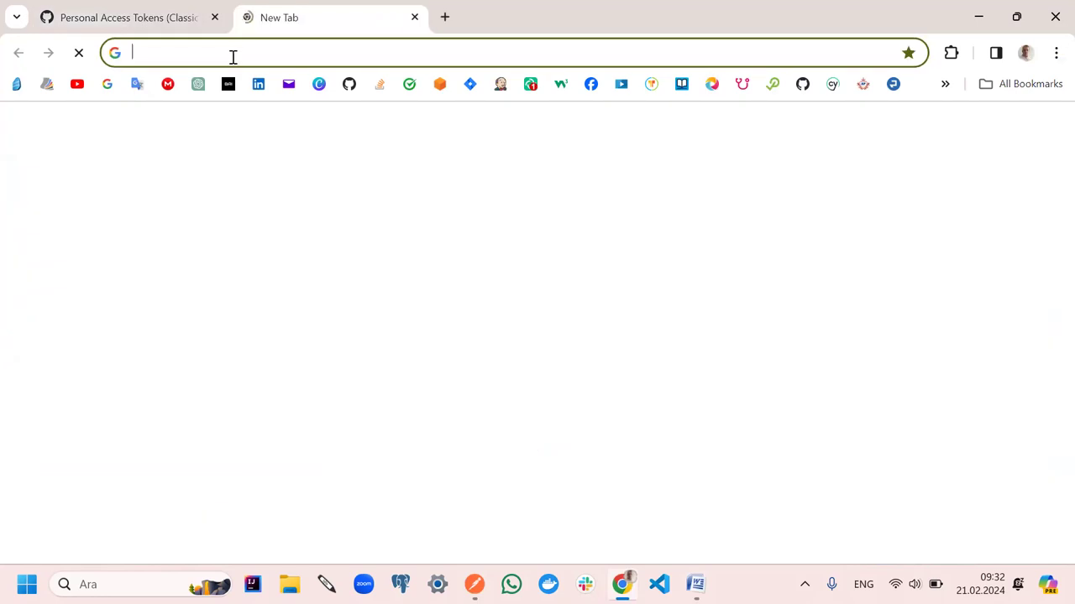
key("ctrl+v")
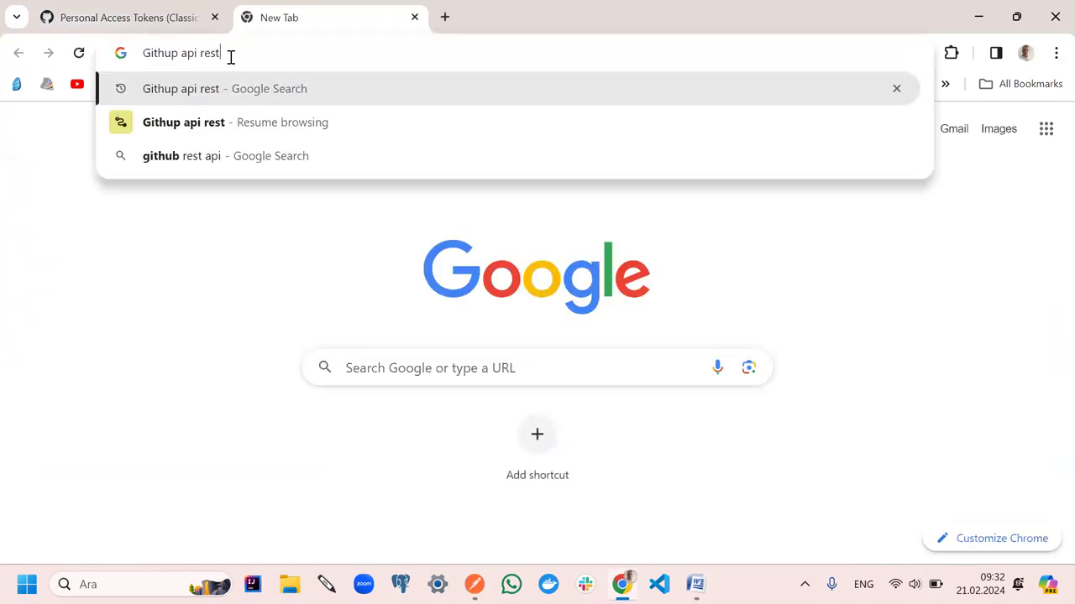
key("Return")
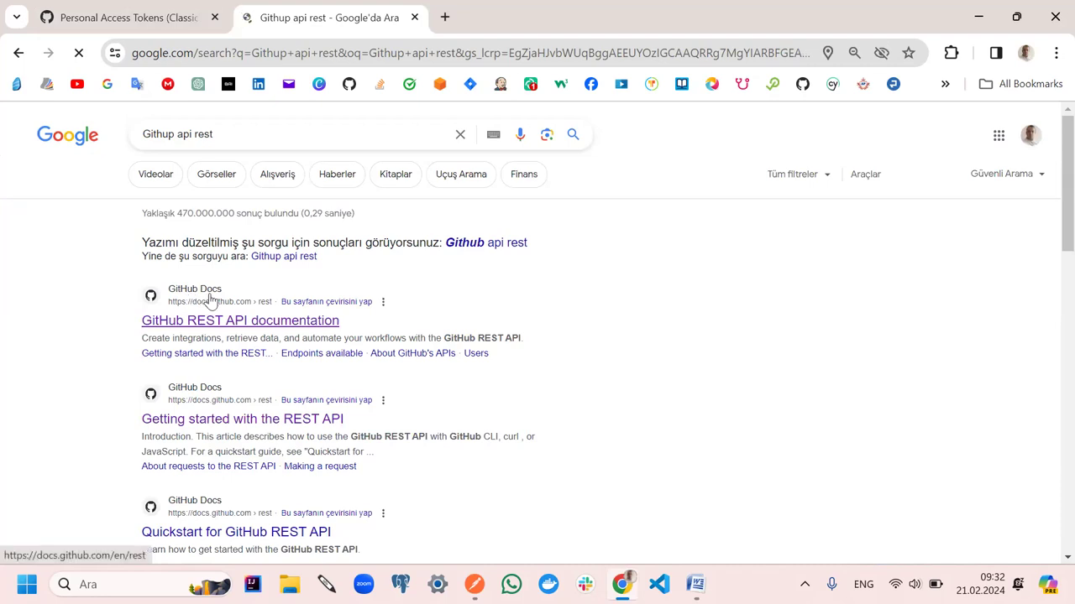
left_click(287, 324)
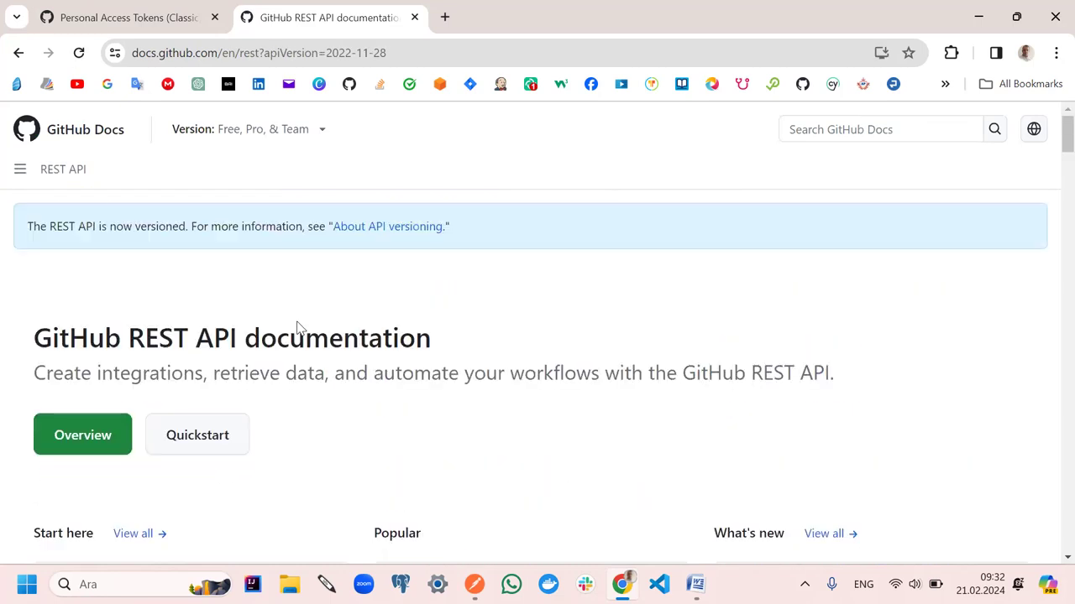
Open the Repositories page within the Repositories category of the GitHub REST API documentation
scroll(300, 338, "down", 5)
scroll(98, 209, "up", 6)
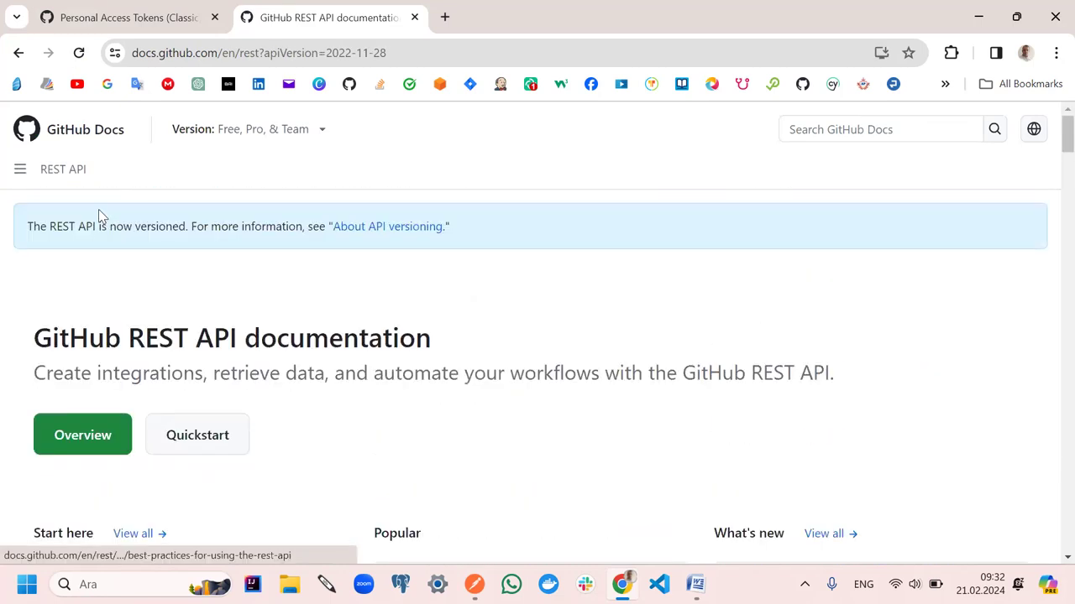
left_click(19, 170)
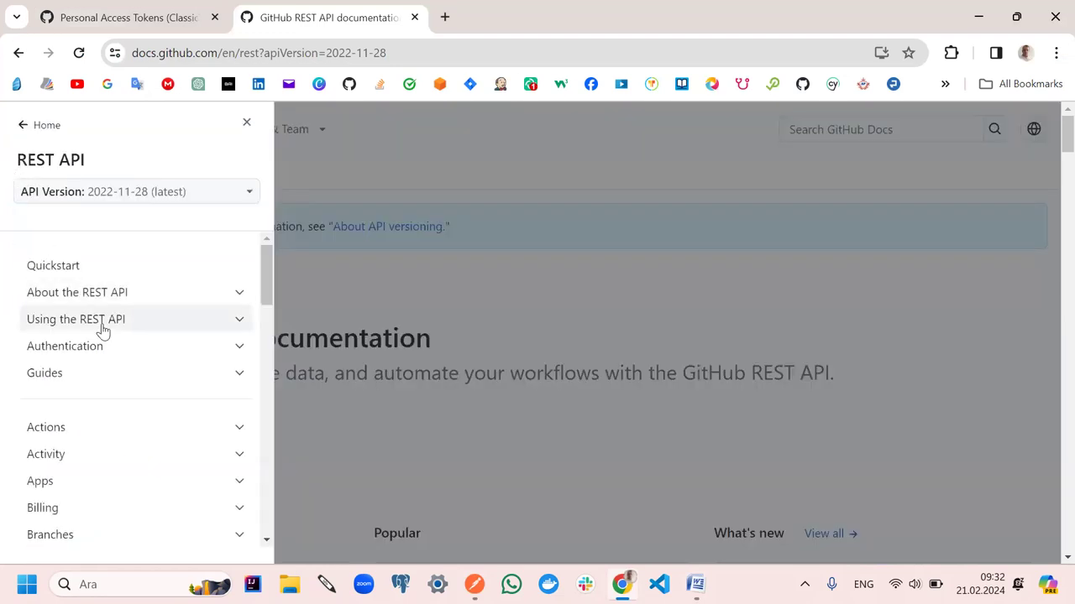
scroll(104, 353, "down", 9)
scroll(106, 358, "down", 3)
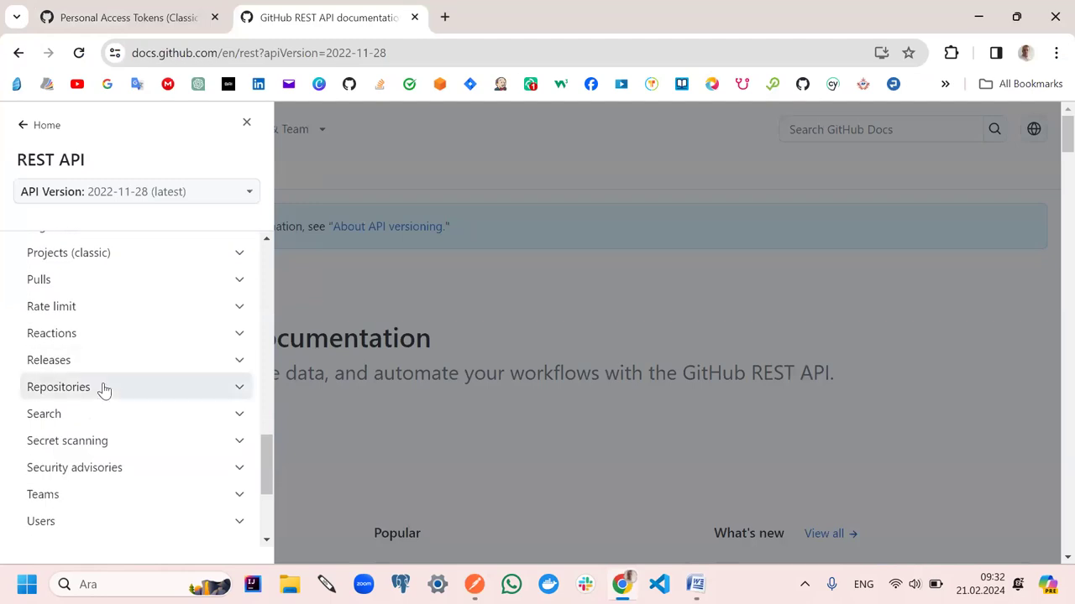
left_click(103, 388)
scroll(103, 388, "down", 2)
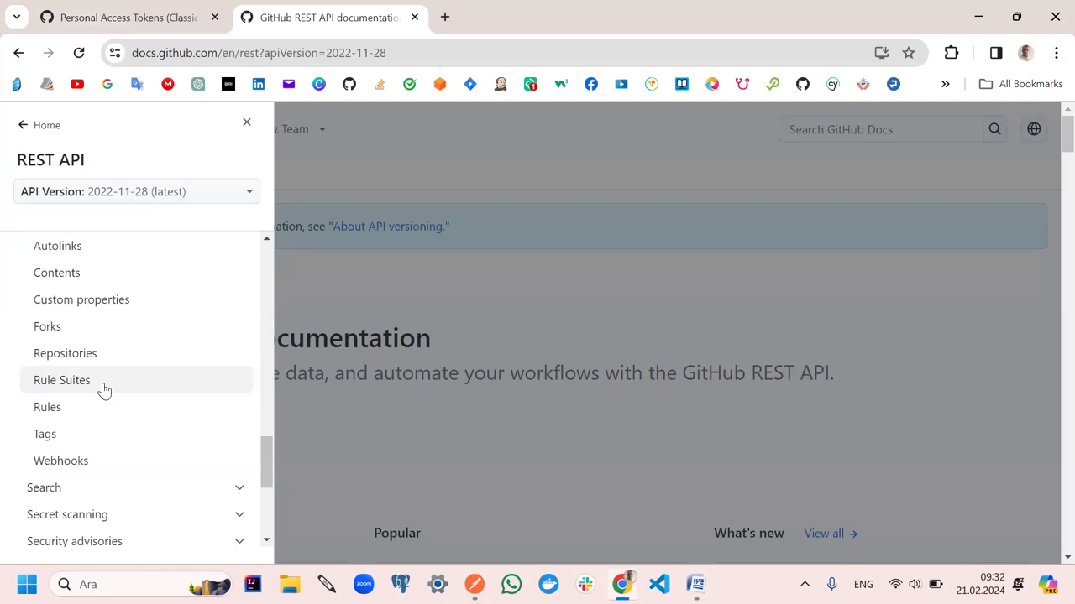
scroll(104, 388, "down", 1)
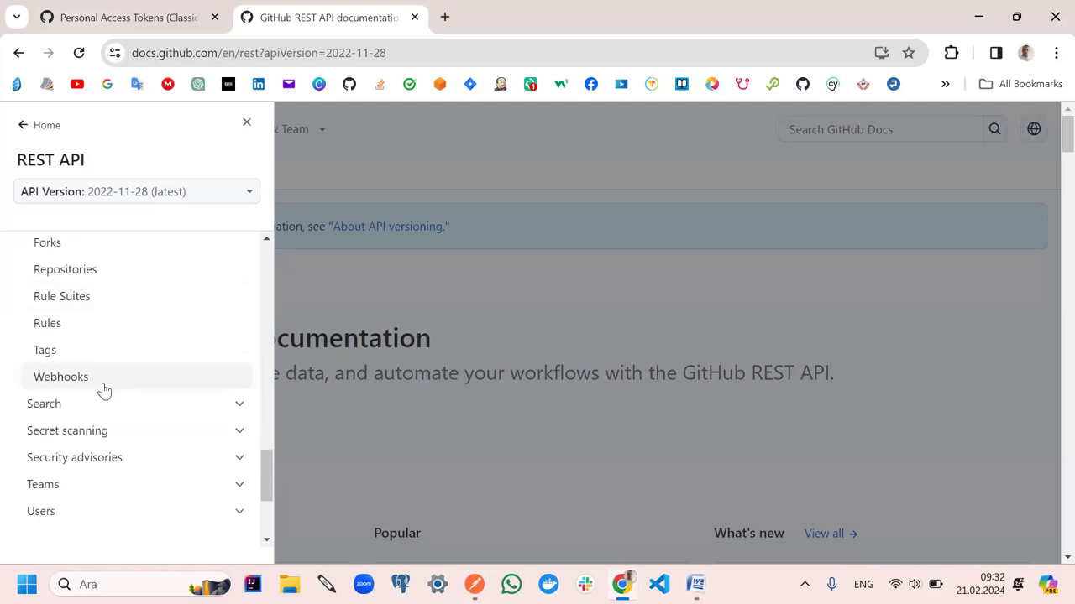
scroll(103, 389, "down", 2)
scroll(103, 389, "up", 3)
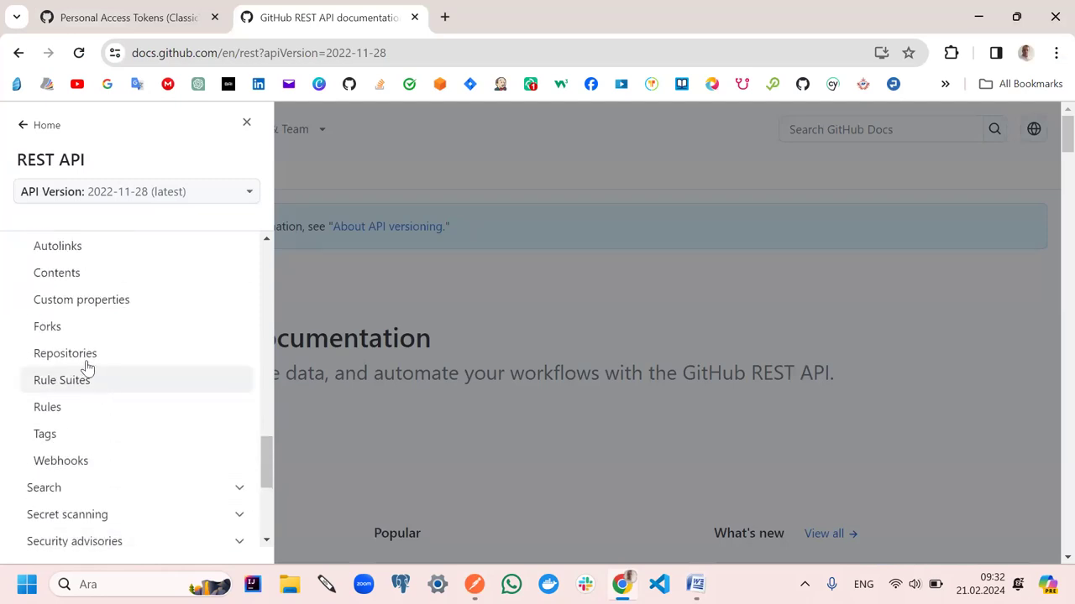
left_click(87, 357)
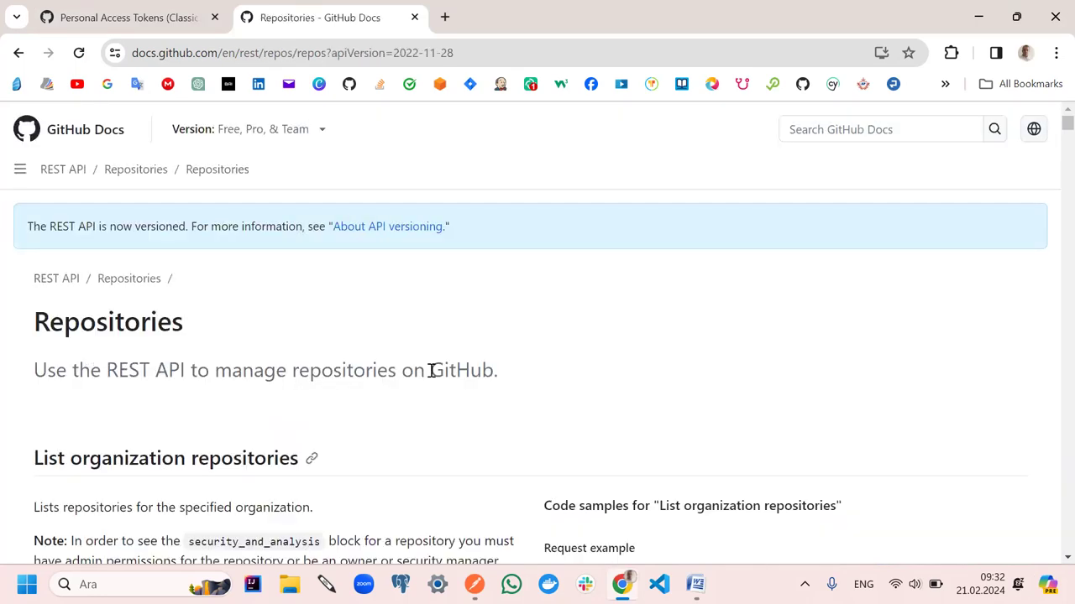
Examine the parameters and request examples of the repository endpoints, including those for listing, creating, updating and deleting repositories
scroll(431, 371, "down", 3)
scroll(431, 372, "up", 1)
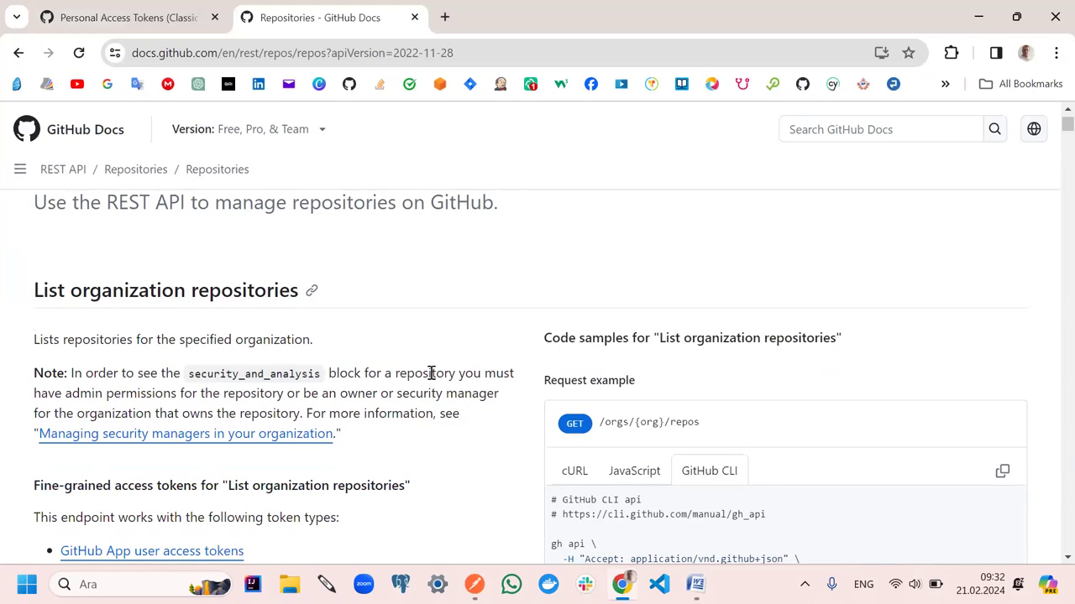
scroll(431, 372, "down", 3)
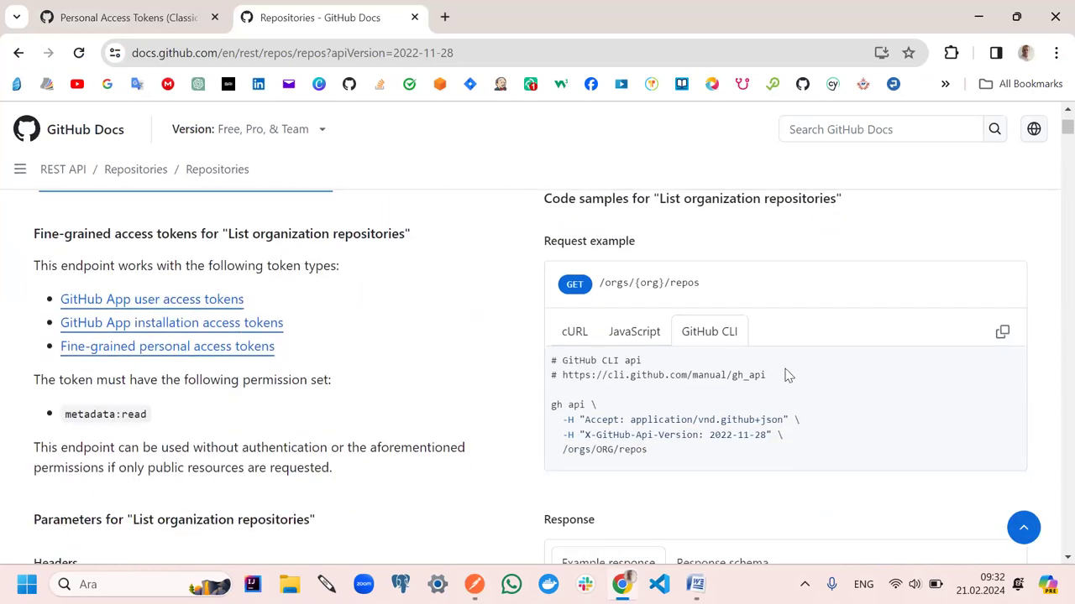
scroll(764, 370, "down", 6)
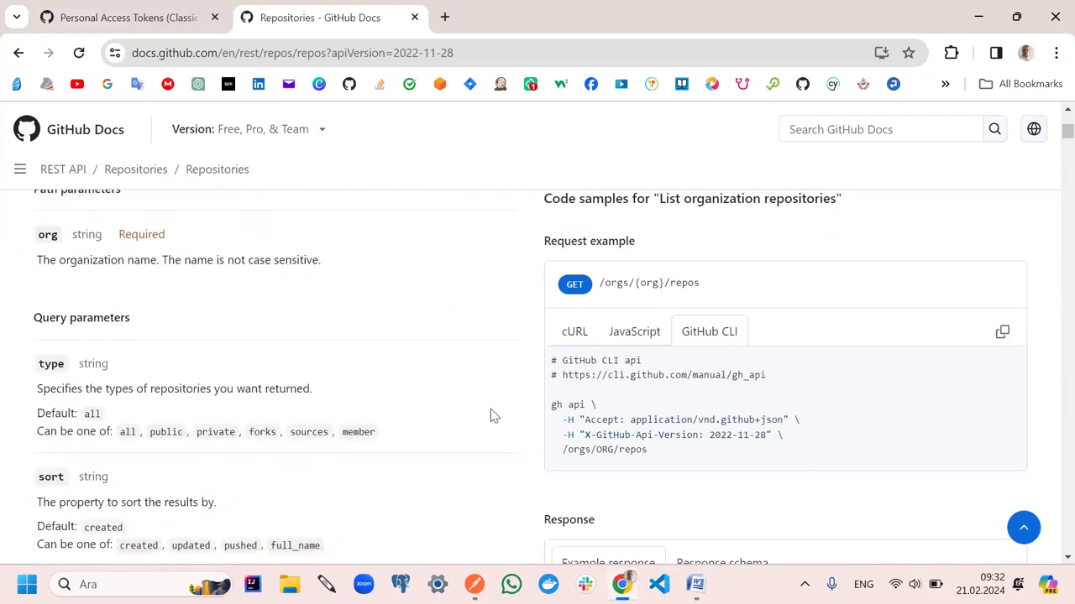
scroll(491, 416, "down", 2)
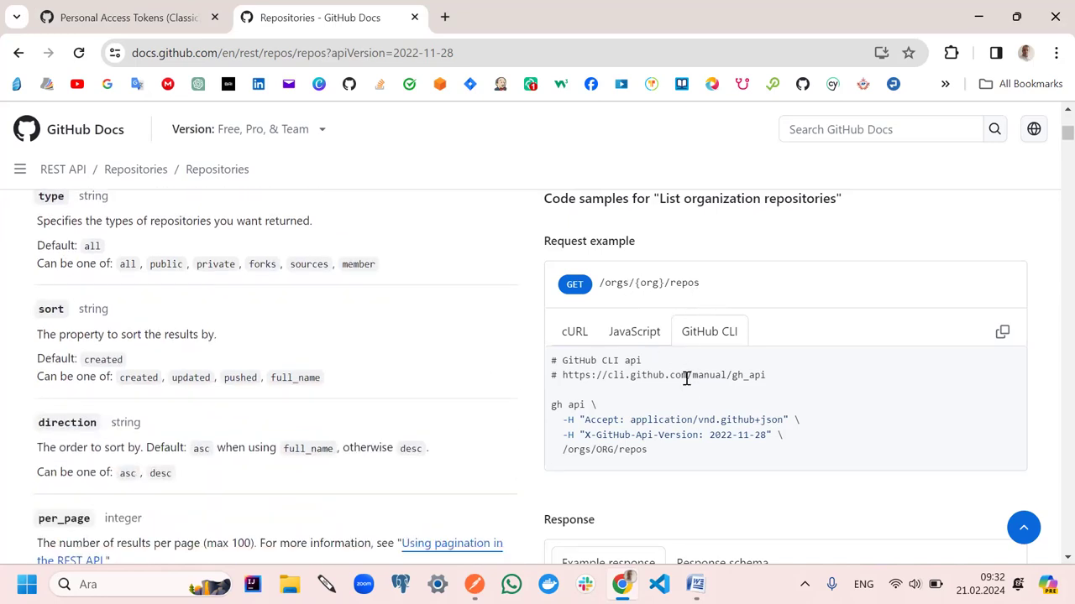
scroll(689, 382, "down", 10)
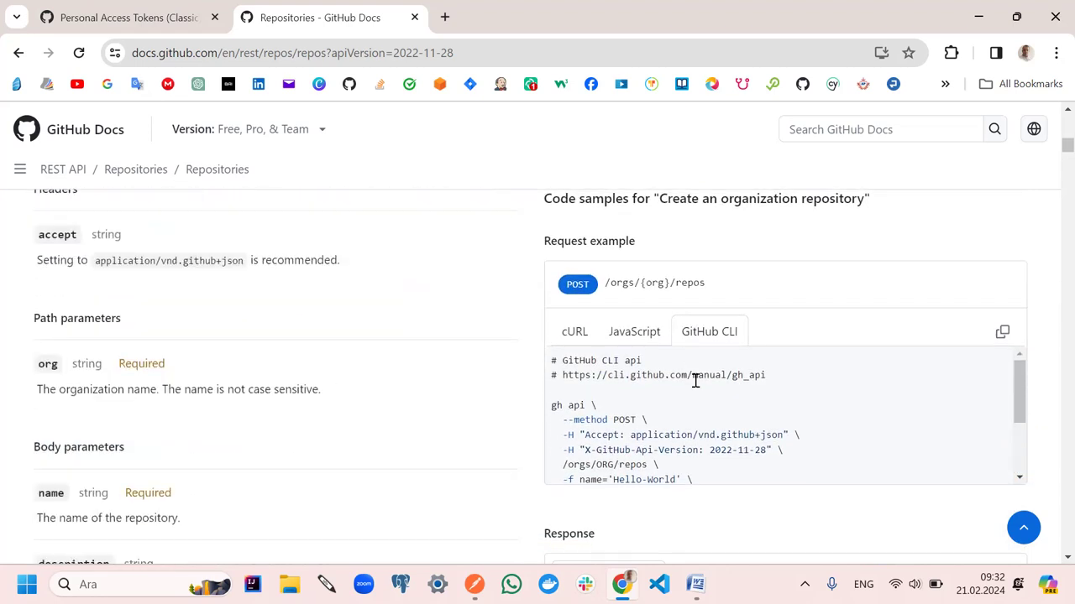
scroll(695, 381, "down", 5)
scroll(841, 431, "down", 10)
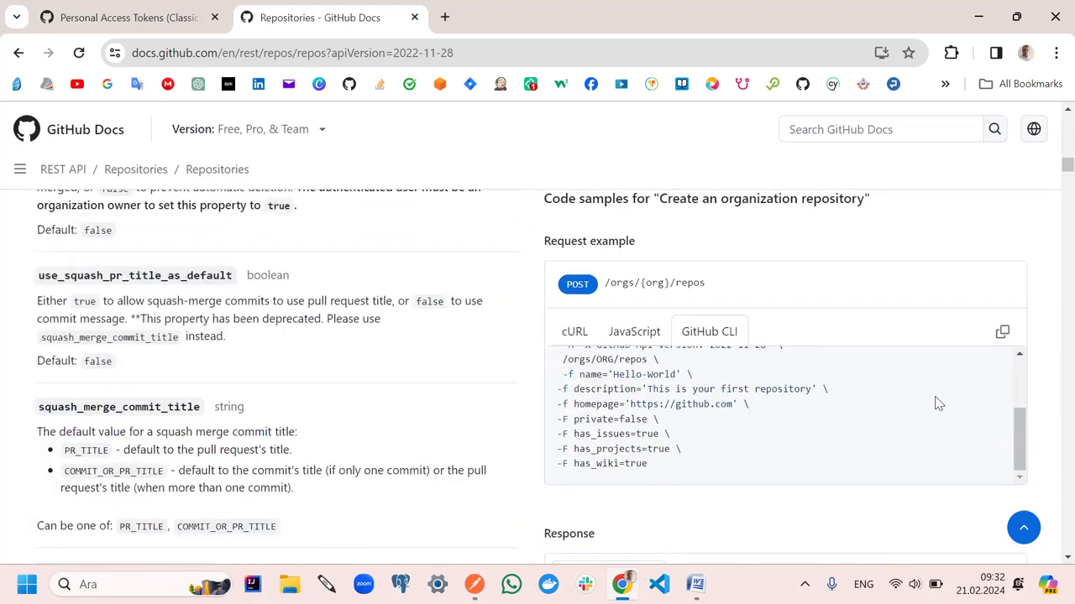
scroll(597, 439, "down", 15)
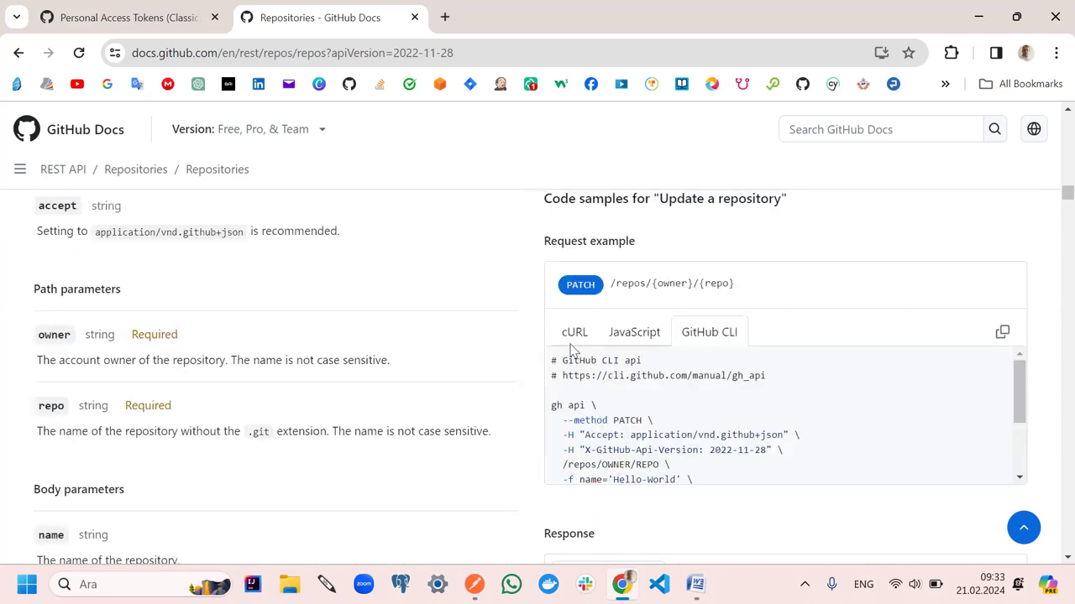
scroll(716, 336, "down", 15)
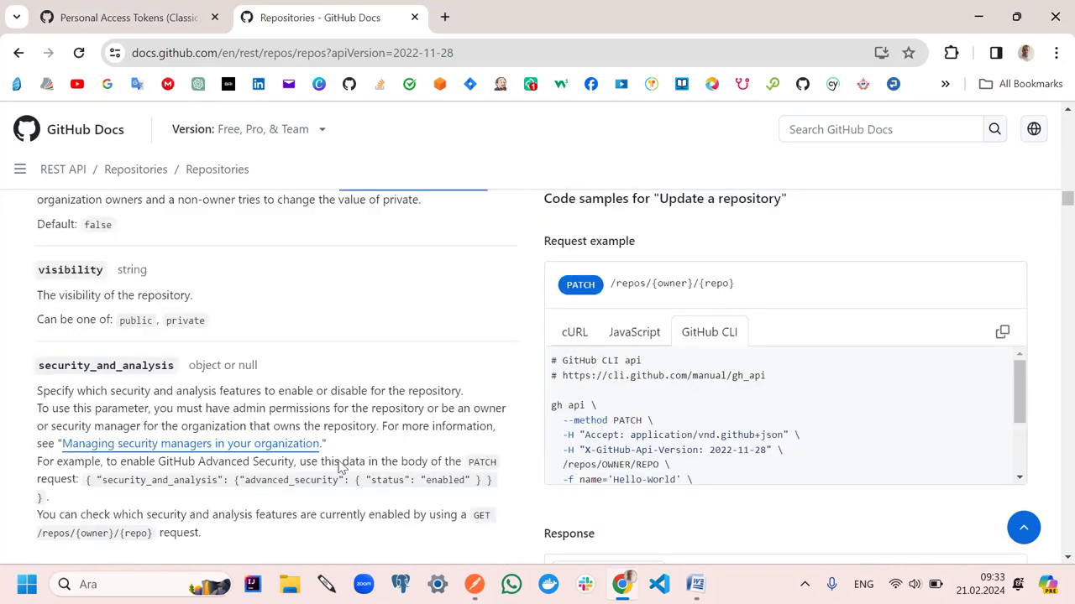
scroll(671, 432, "down", 15)
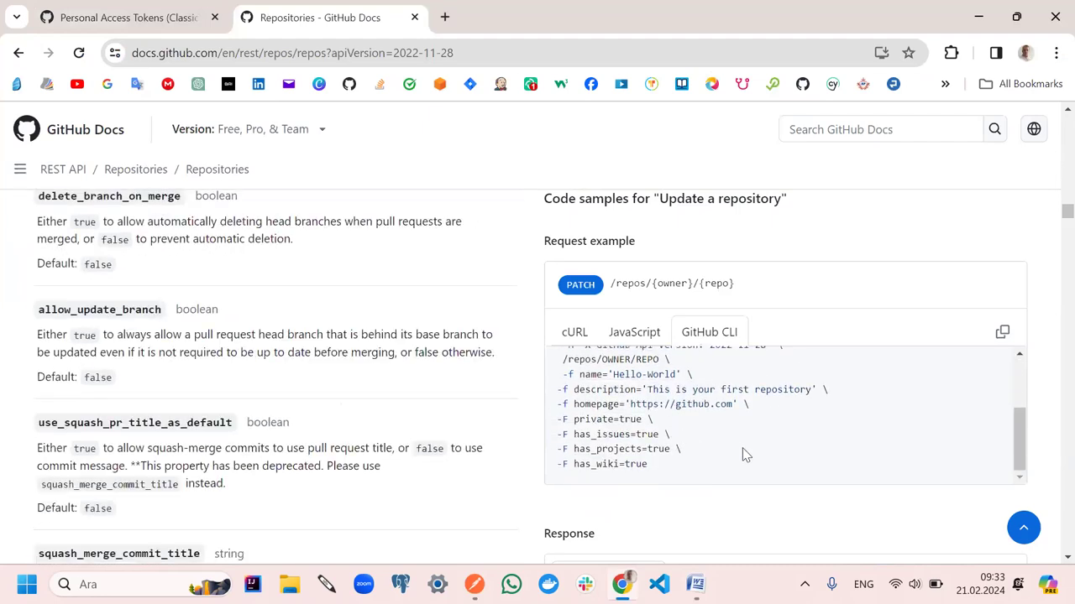
scroll(764, 452, "down", 15)
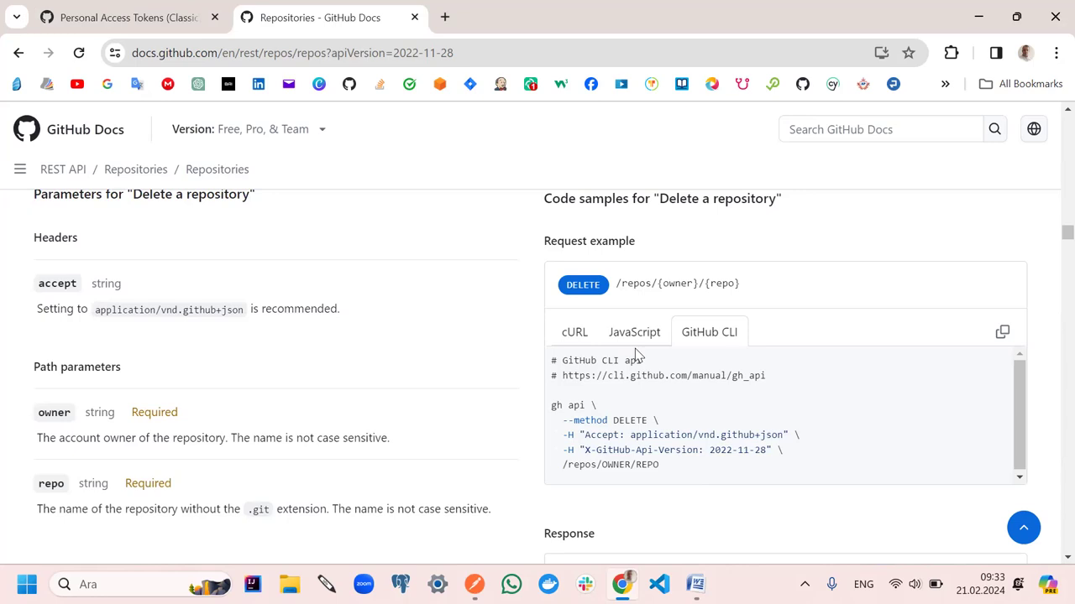
scroll(499, 413, "down", 10)
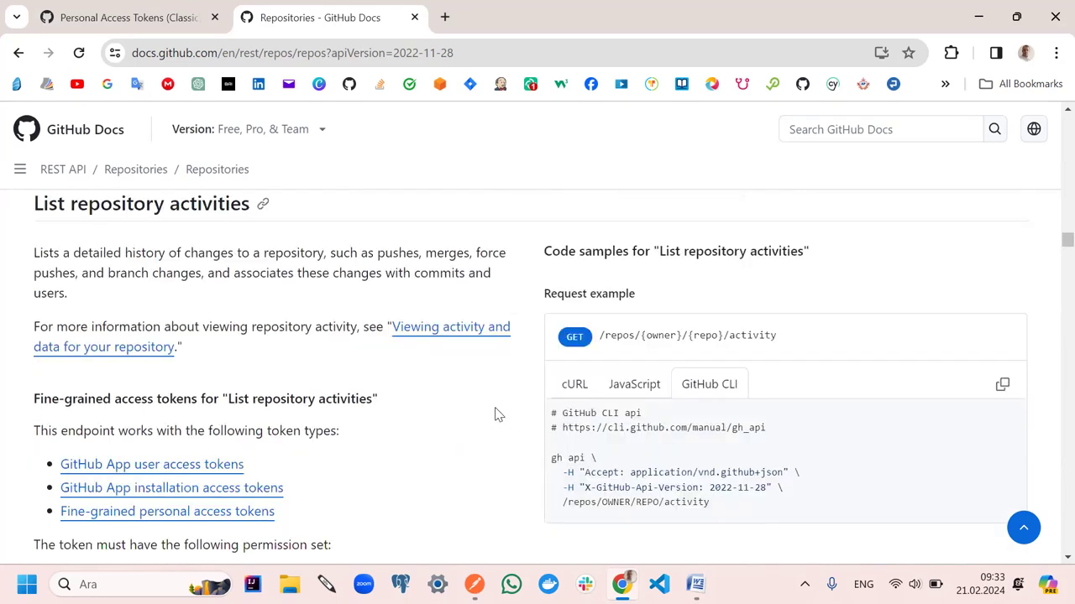
scroll(499, 414, "down", 10)
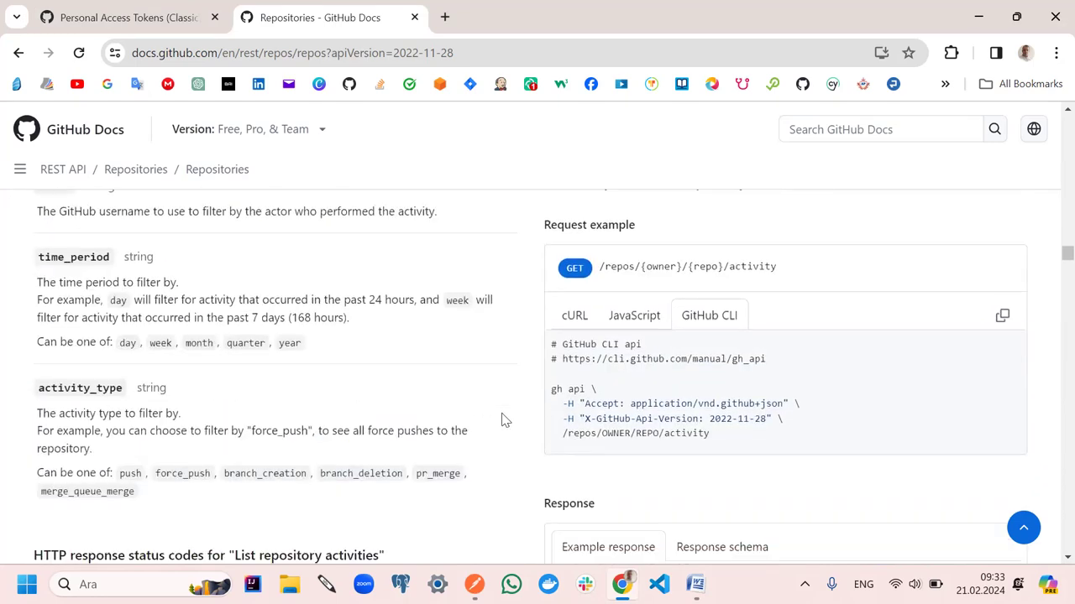
scroll(504, 421, "down", 10)
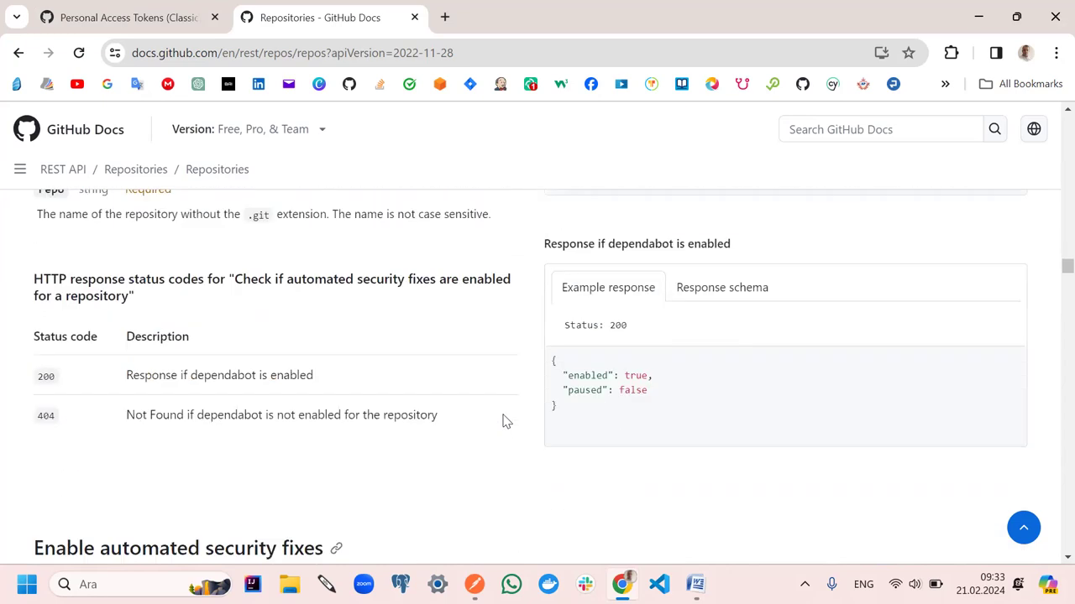
scroll(504, 421, "down", 10)
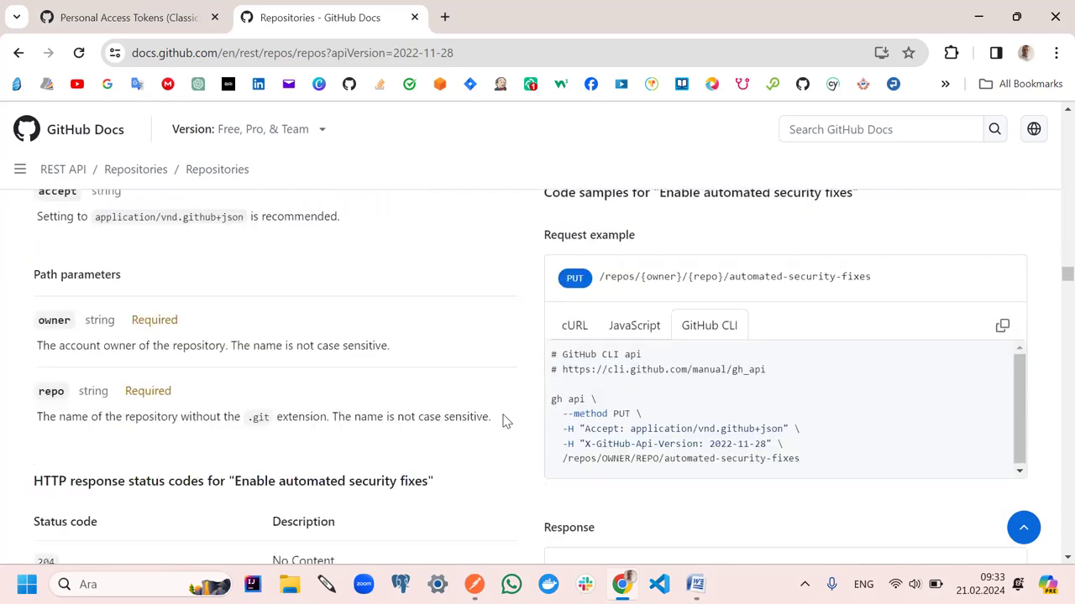
Return to the List organization repositories section and examine its GET /orgs/{org}/repos request example
scroll(504, 421, "up", 15)
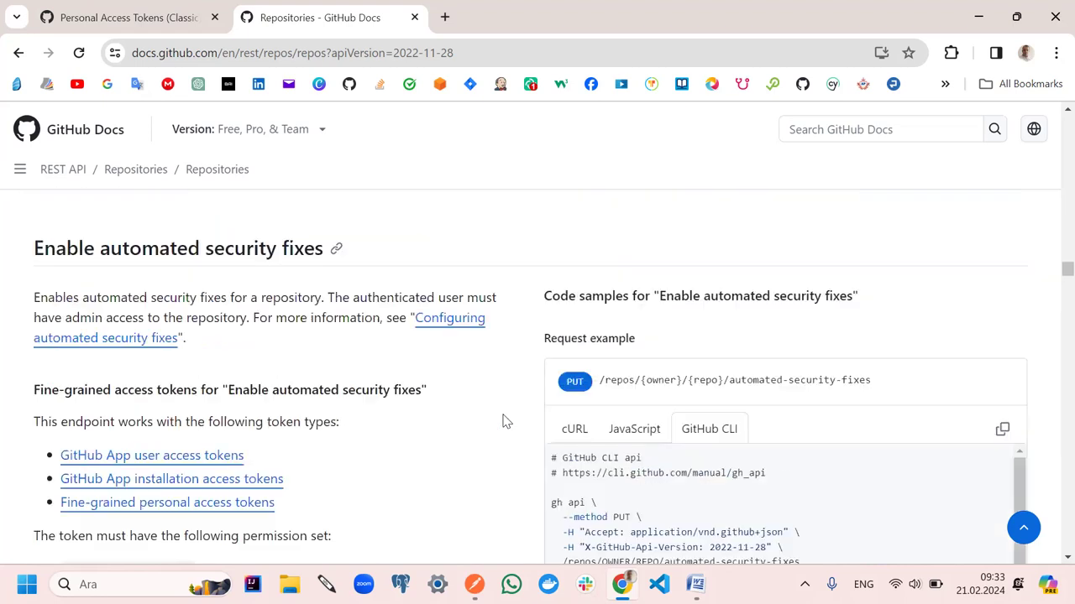
scroll(504, 421, "up", 2)
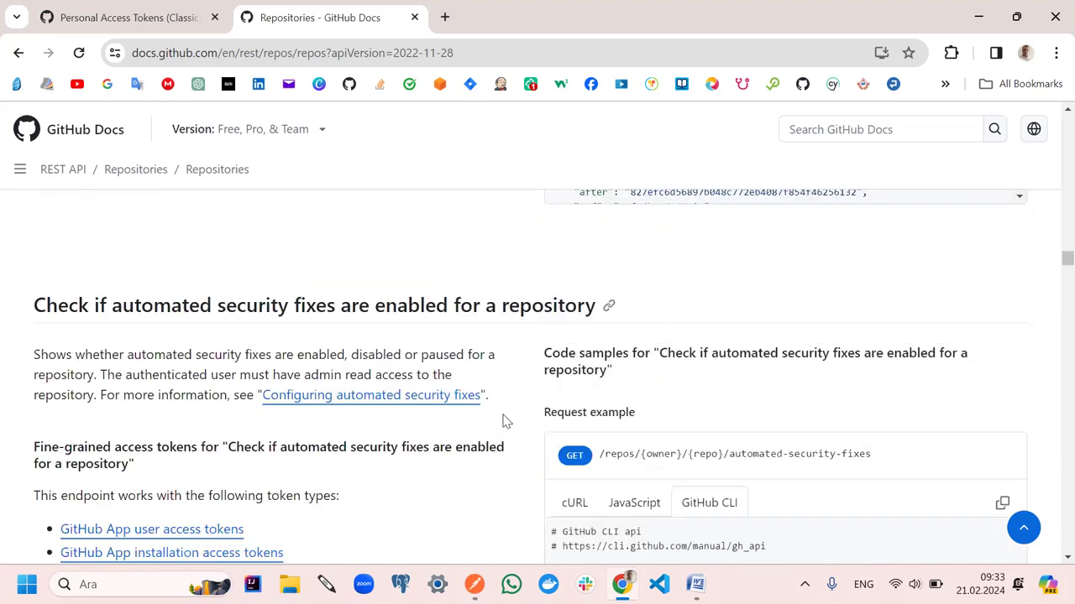
scroll(503, 420, "up", 12)
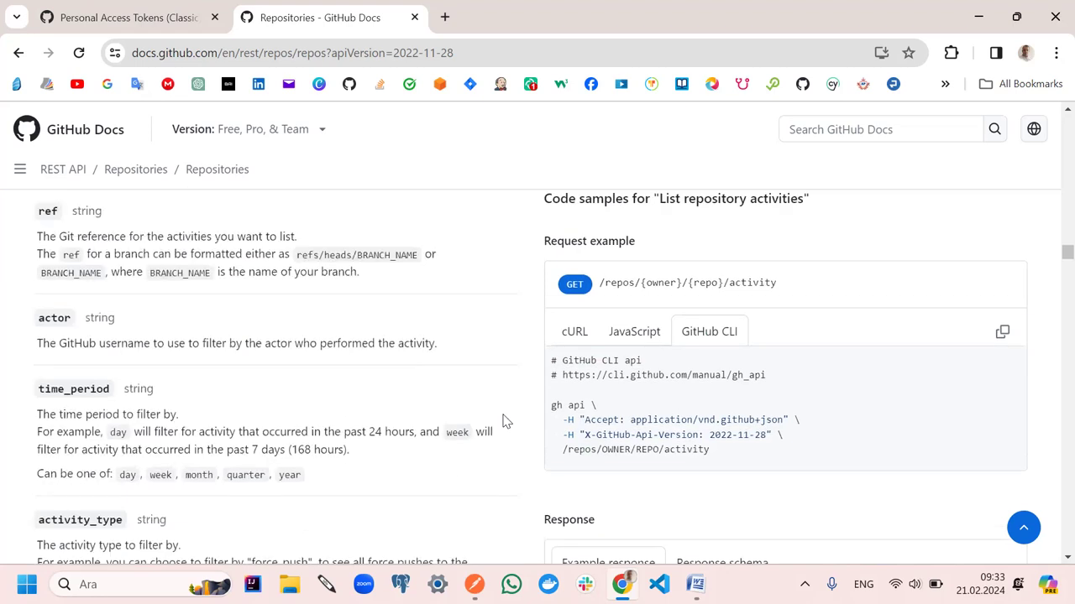
scroll(504, 420, "up", 20)
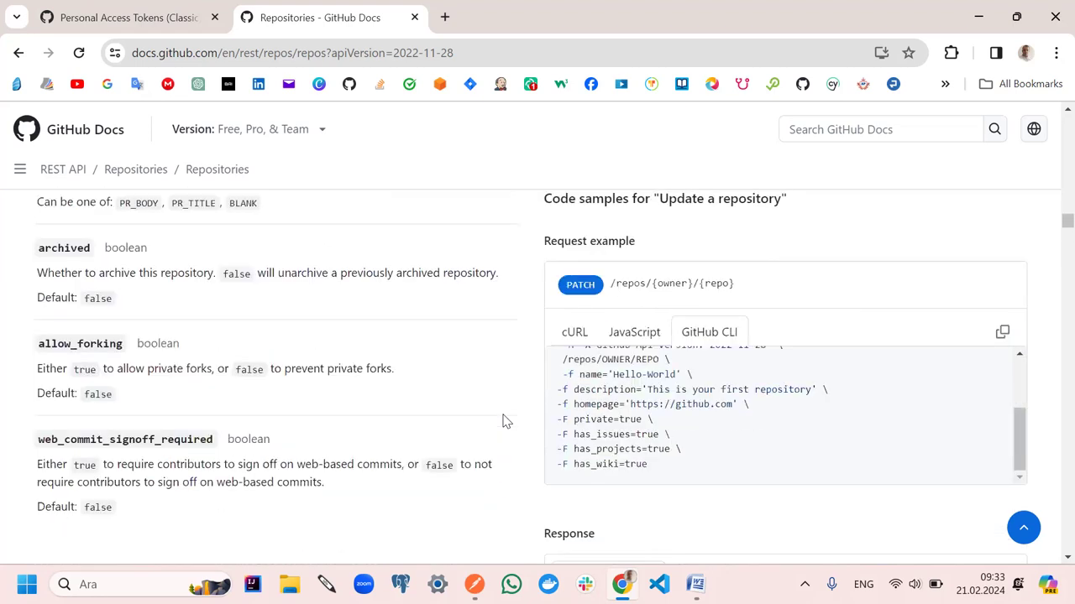
scroll(501, 429, "up", 20)
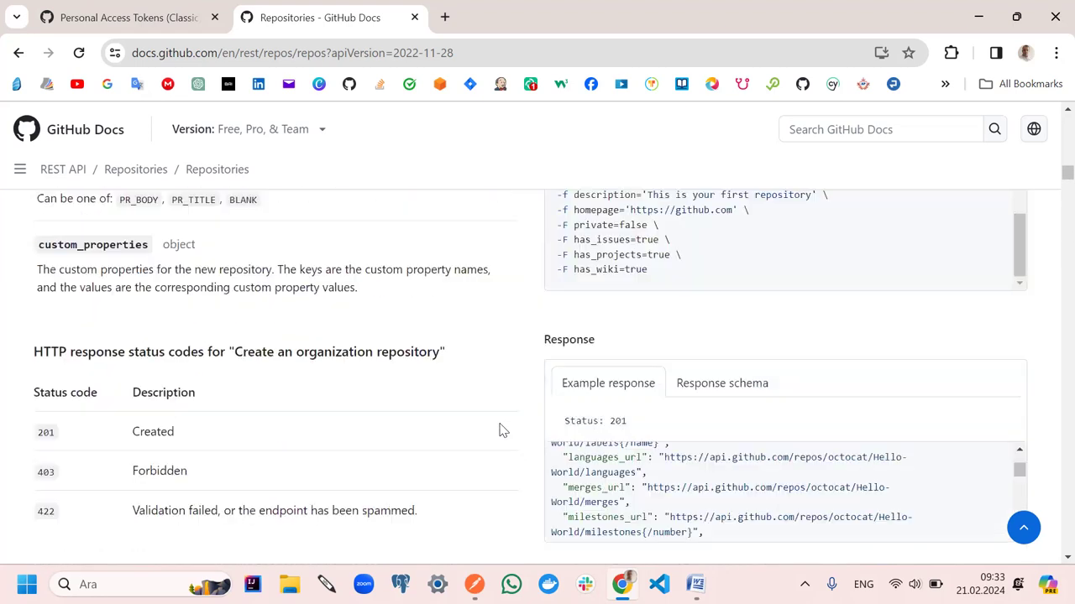
scroll(501, 429, "up", 20)
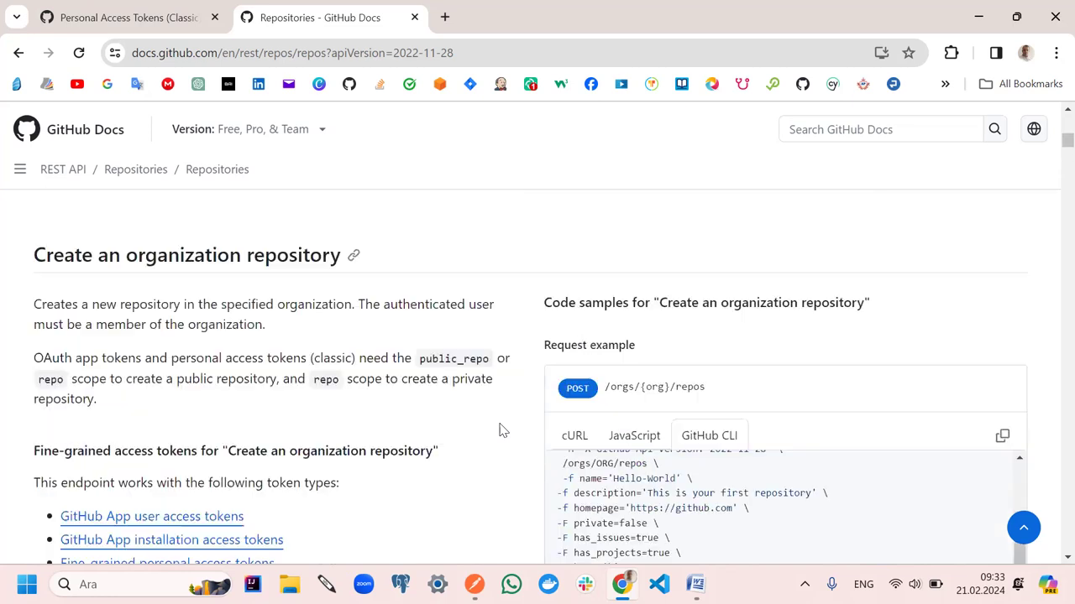
scroll(65, 480, "up", 10)
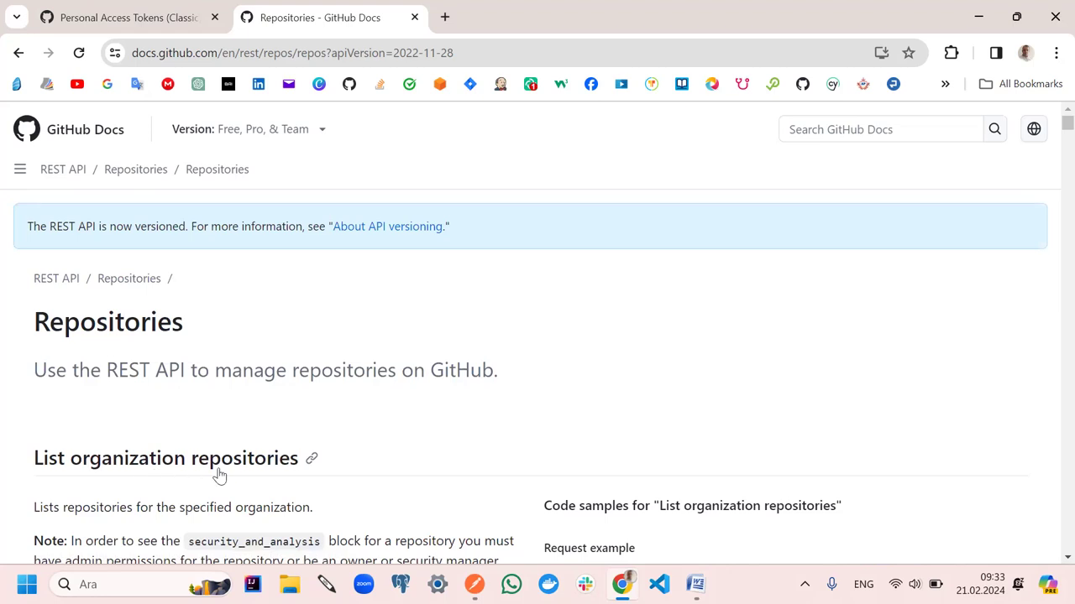
scroll(201, 458, "down", 3)
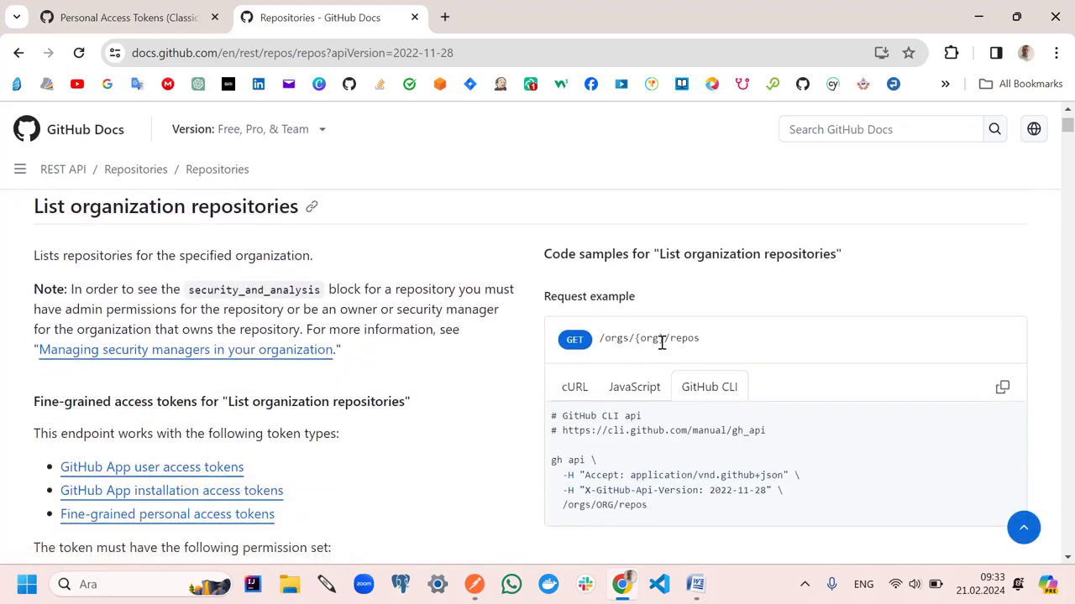
Find the List repositories for a user section in the GitHub documentation and highlight its /users/{username}/repos endpoint path
scroll(698, 445, "down", 4)
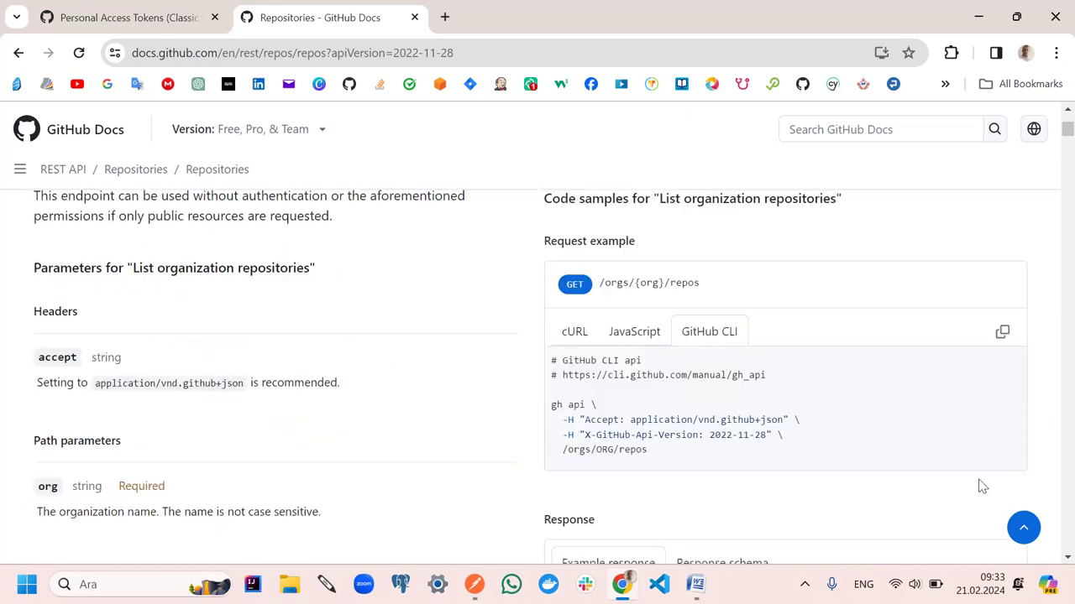
left_click_drag(1050, 132, 1051, 537)
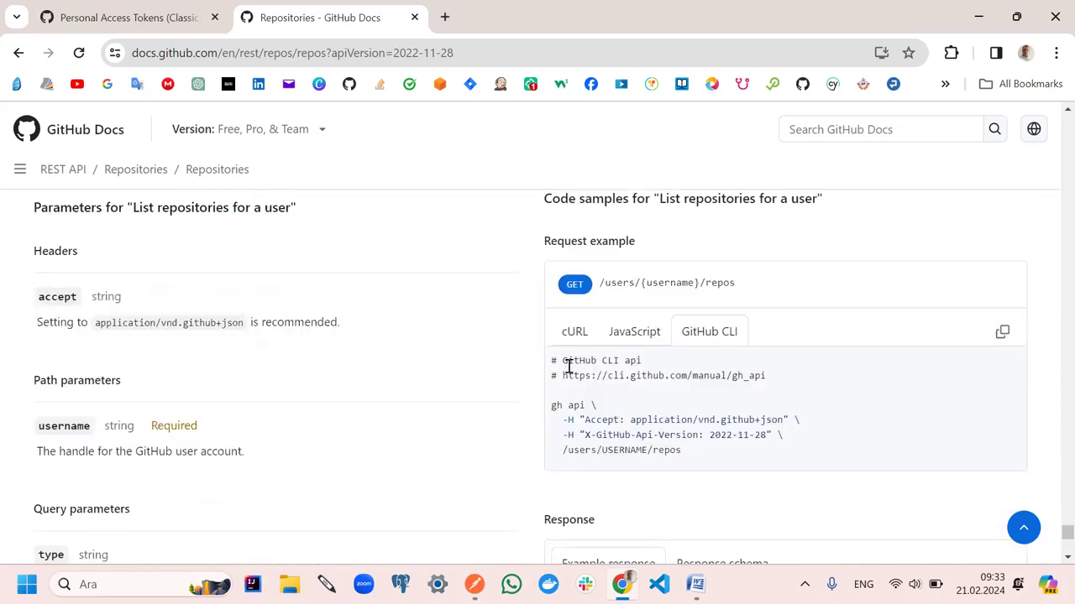
scroll(380, 423, "up", 8)
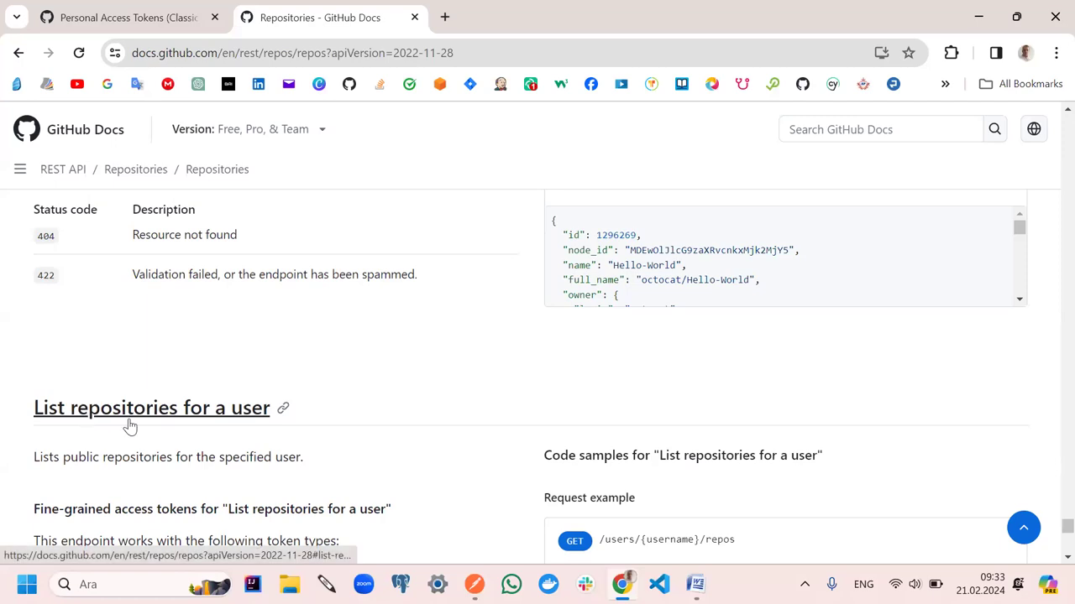
scroll(241, 415, "down", 2)
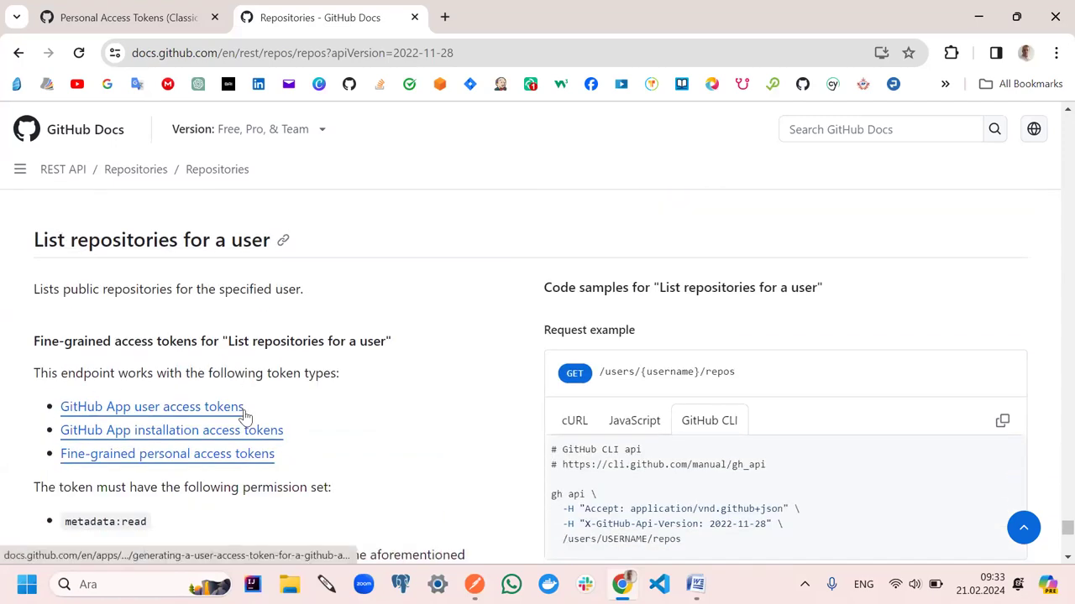
scroll(245, 417, "down", 1)
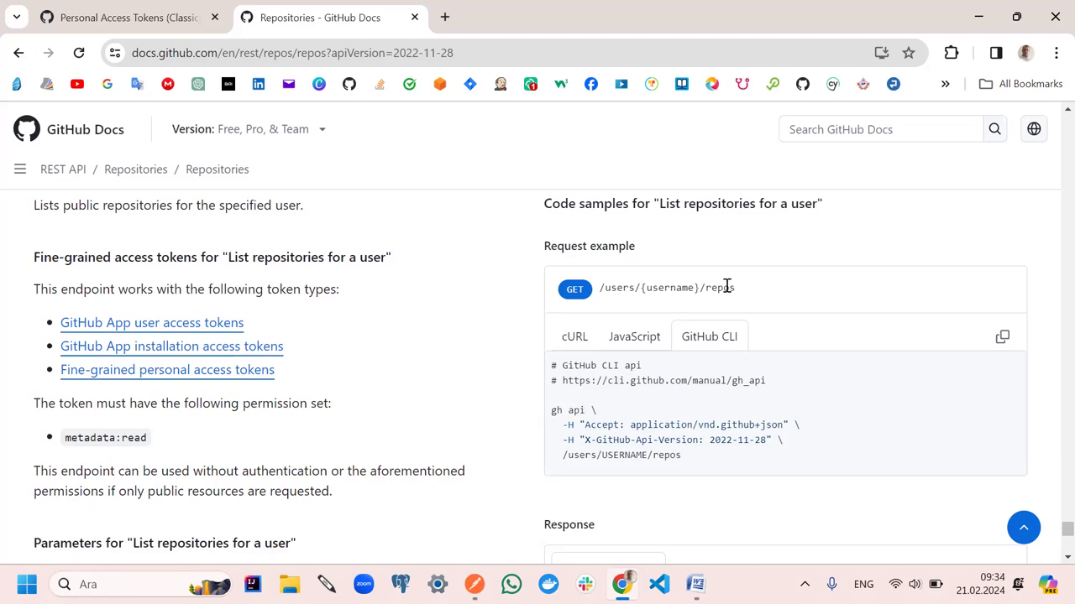
left_click_drag(739, 290, 601, 303)
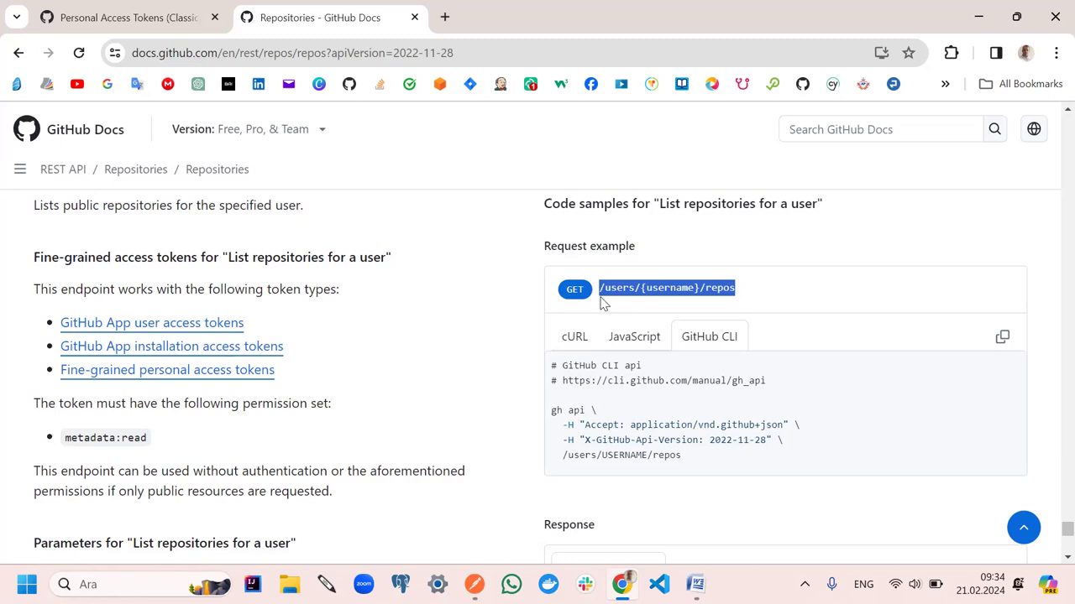
Switch to Postman and add a new request named getAllRepostorys to the Authentication collection
left_click(474, 584)
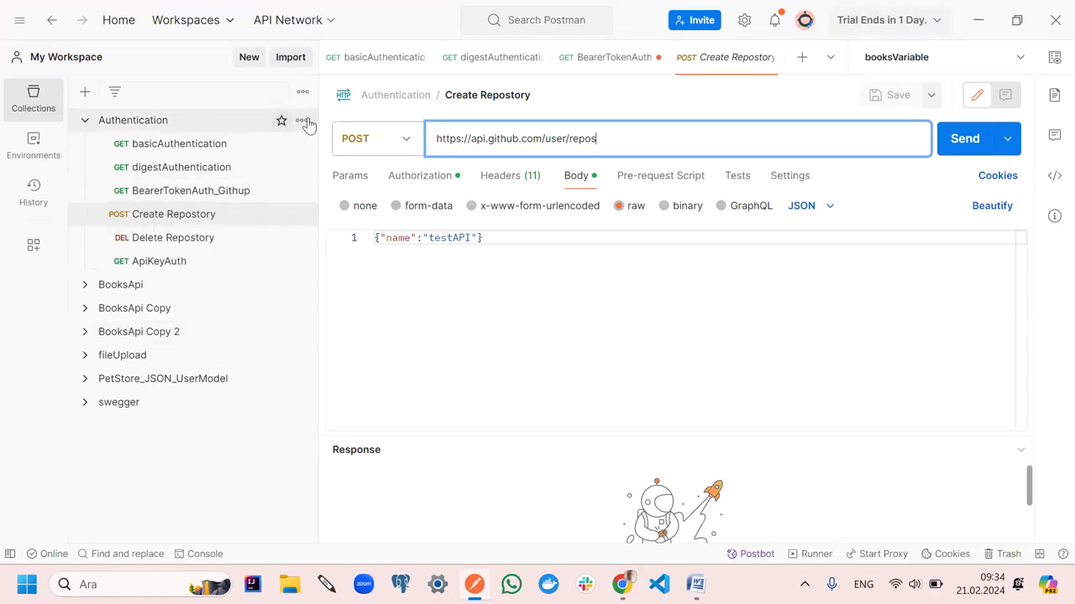
left_click(303, 121)
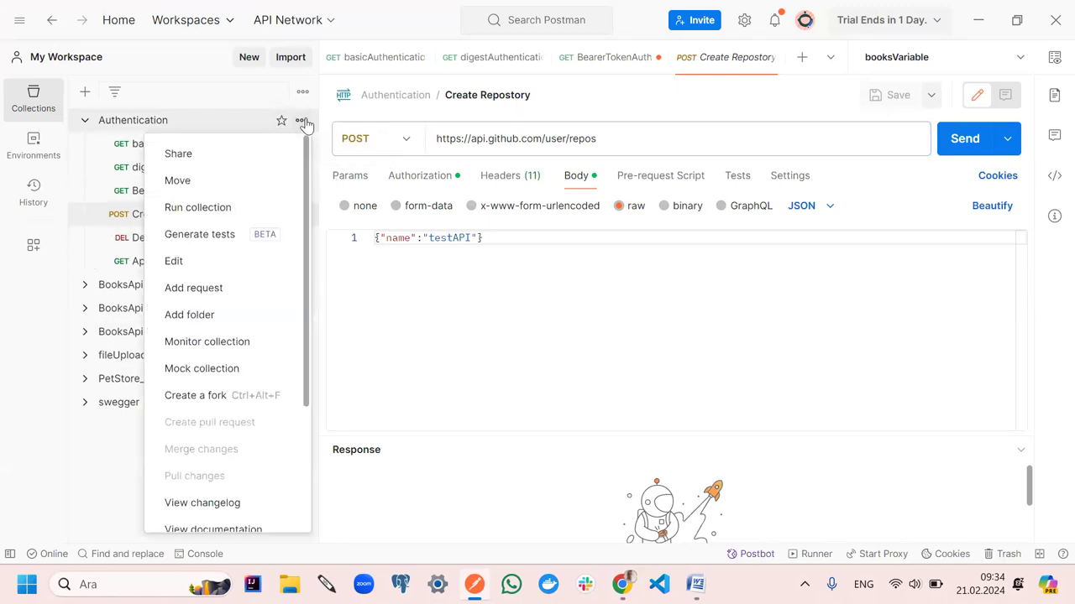
left_click(216, 289)
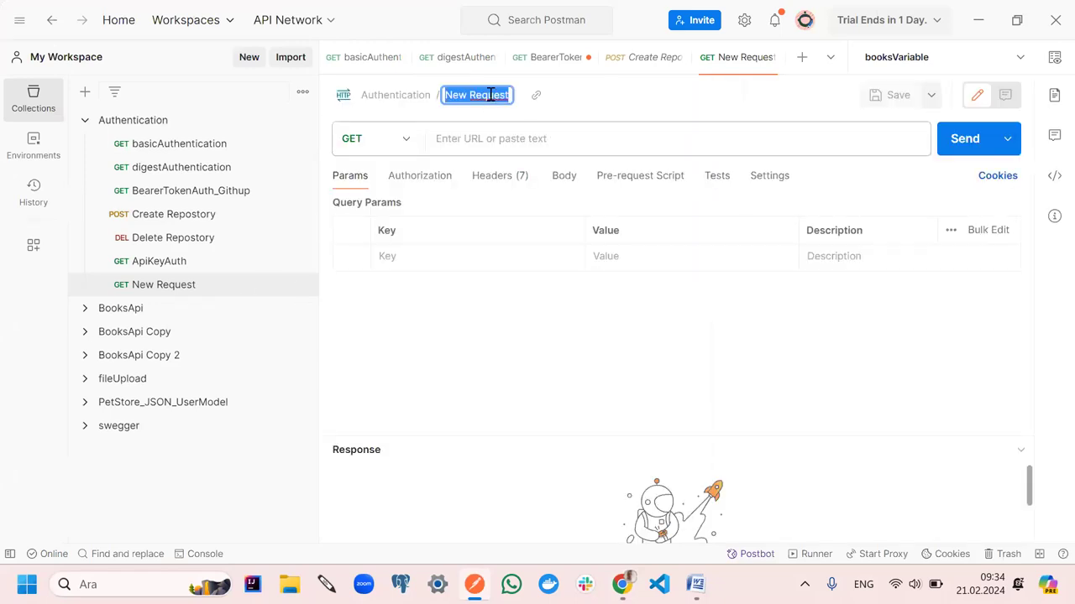
type("getAll")
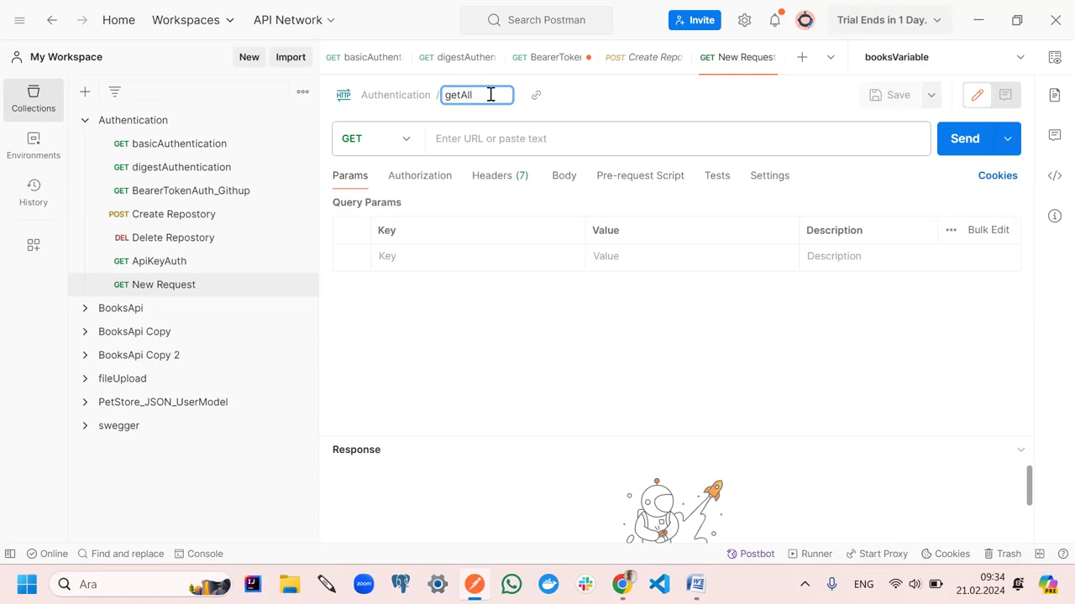
type("Repostorys")
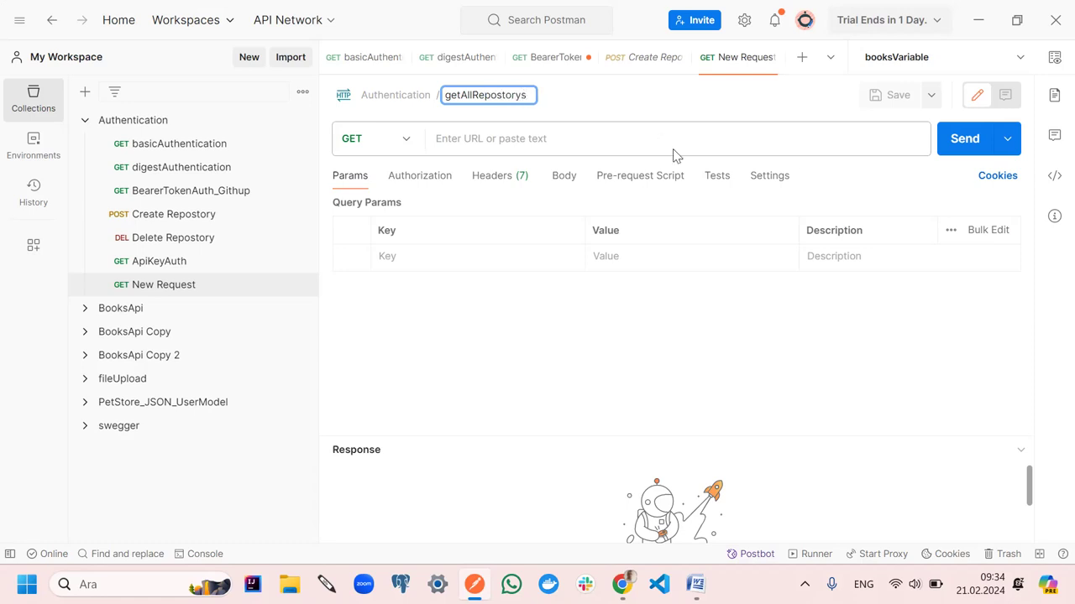
left_click(488, 137)
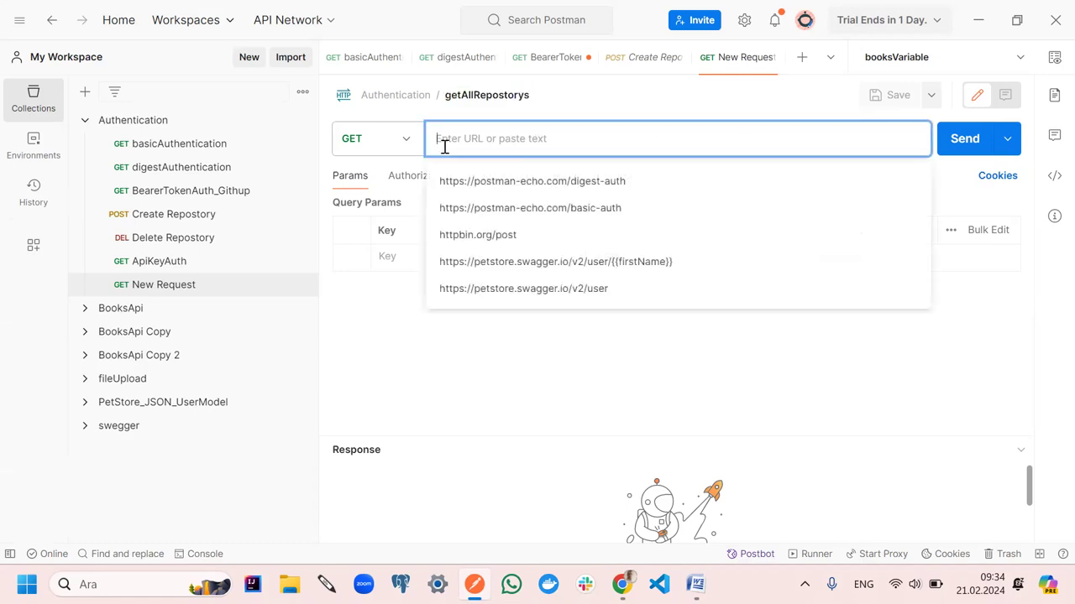
left_click(496, 404)
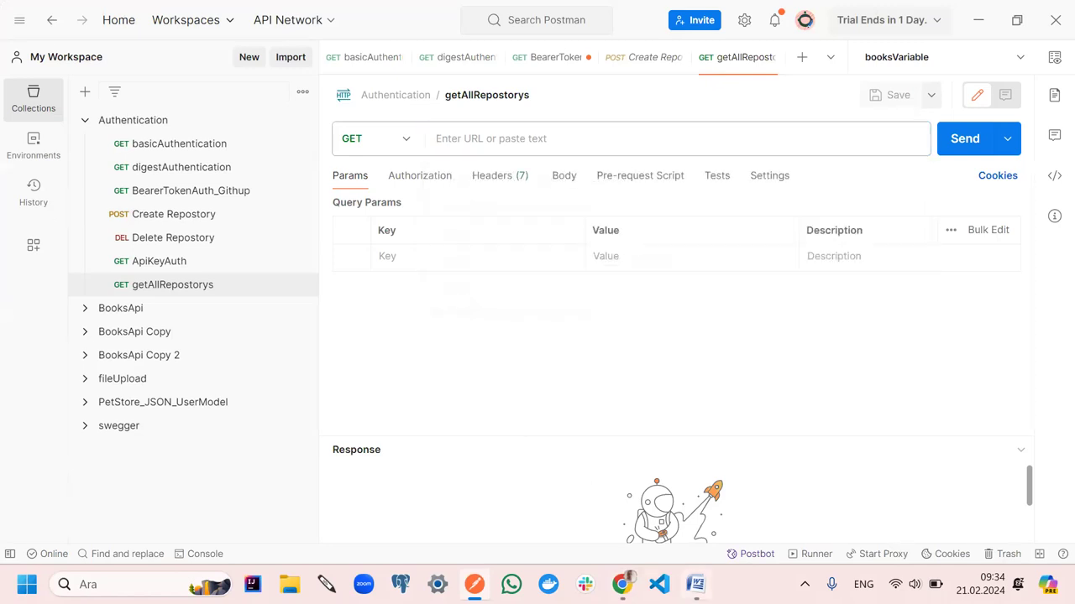
Recheck the /users/{username}/repos path in Chrome, return to Postman and highlight the base URL in the Create Repostory request
left_click(621, 584)
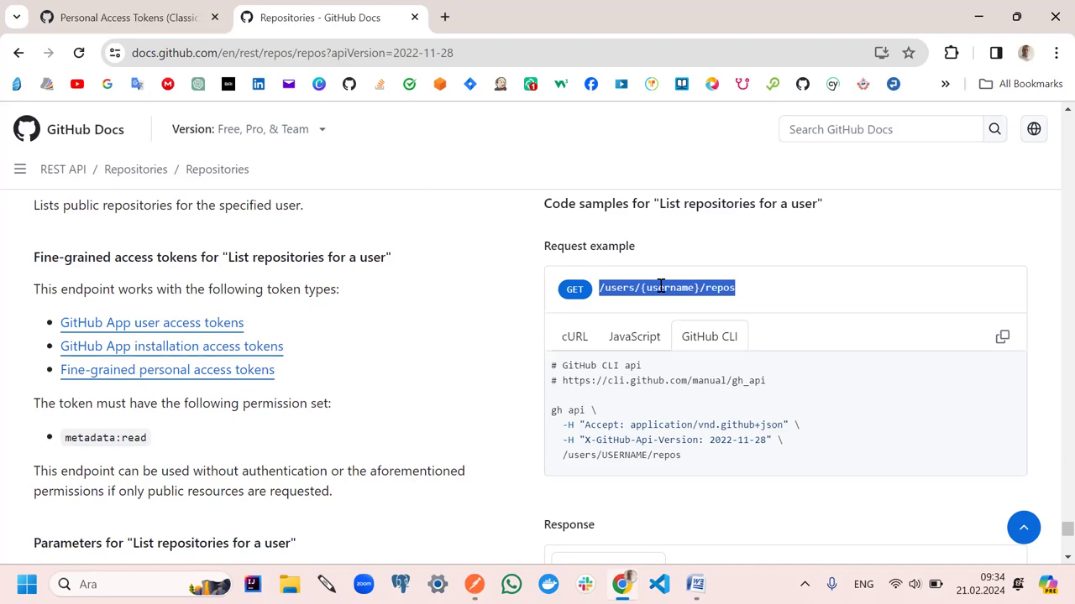
left_click(474, 584)
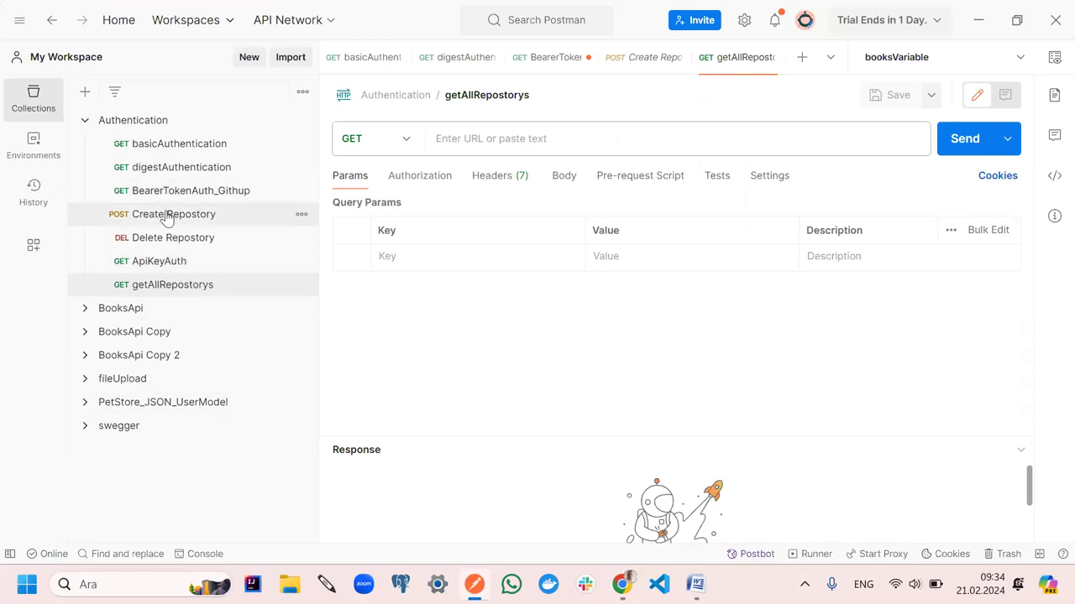
left_click(165, 217)
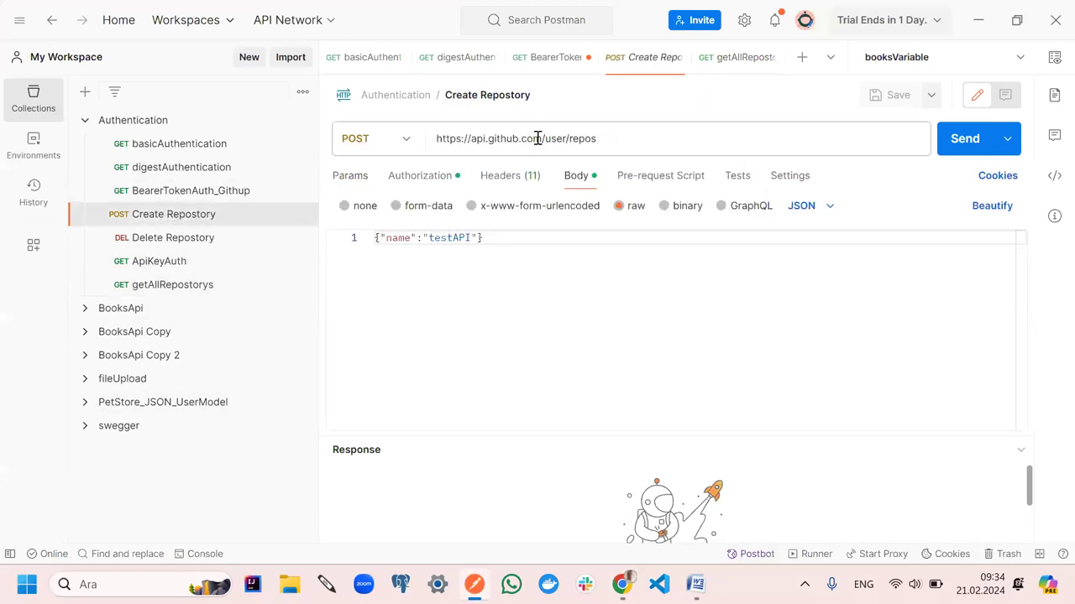
left_click_drag(543, 136, 435, 138)
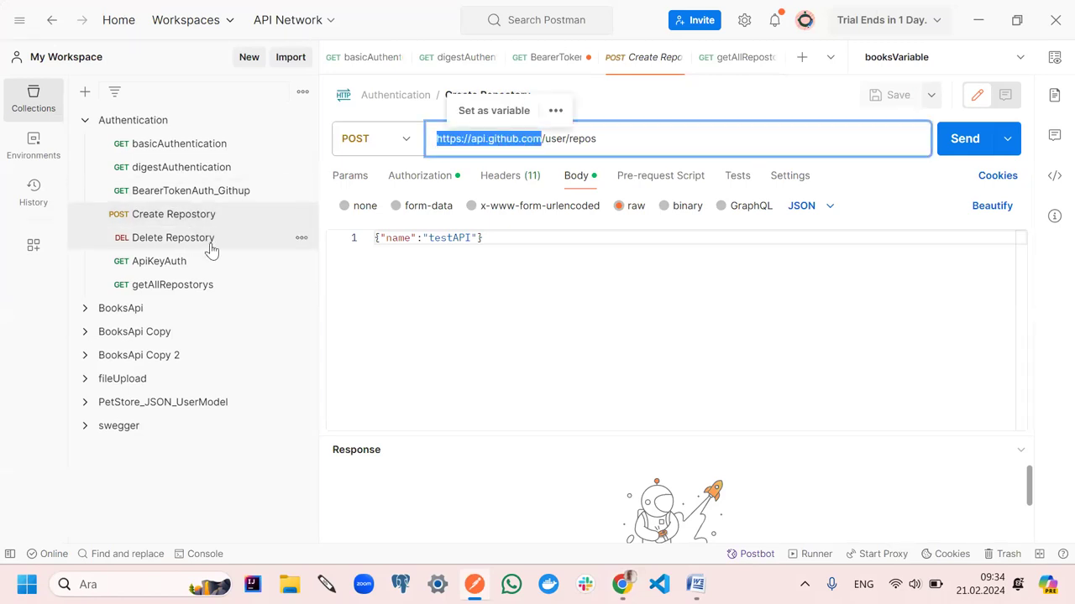
left_click_drag(204, 291, 195, 209)
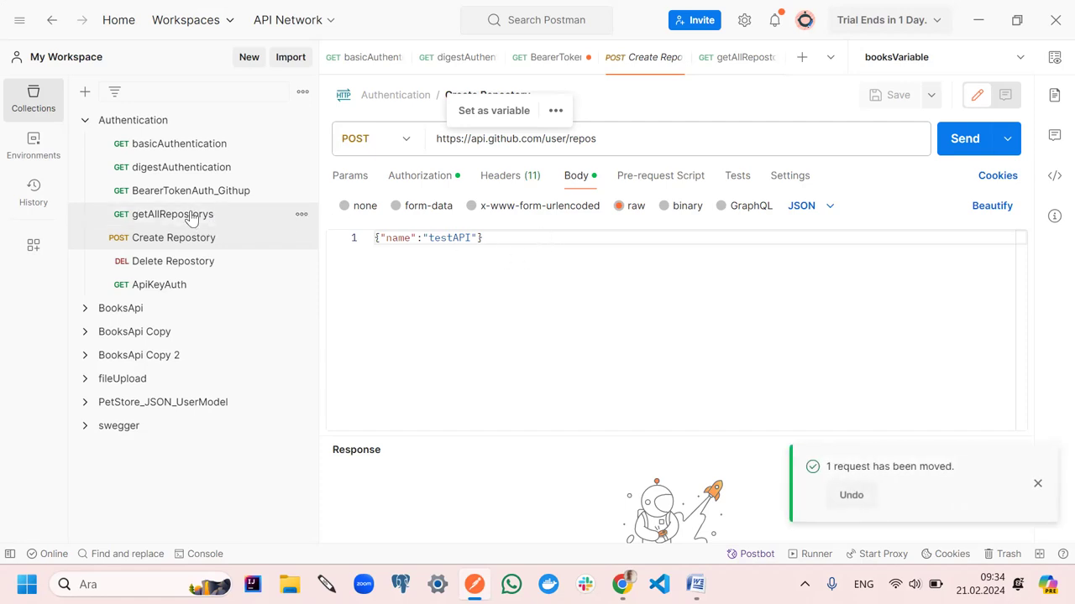
double_click(618, 141)
key("ctrl+c")
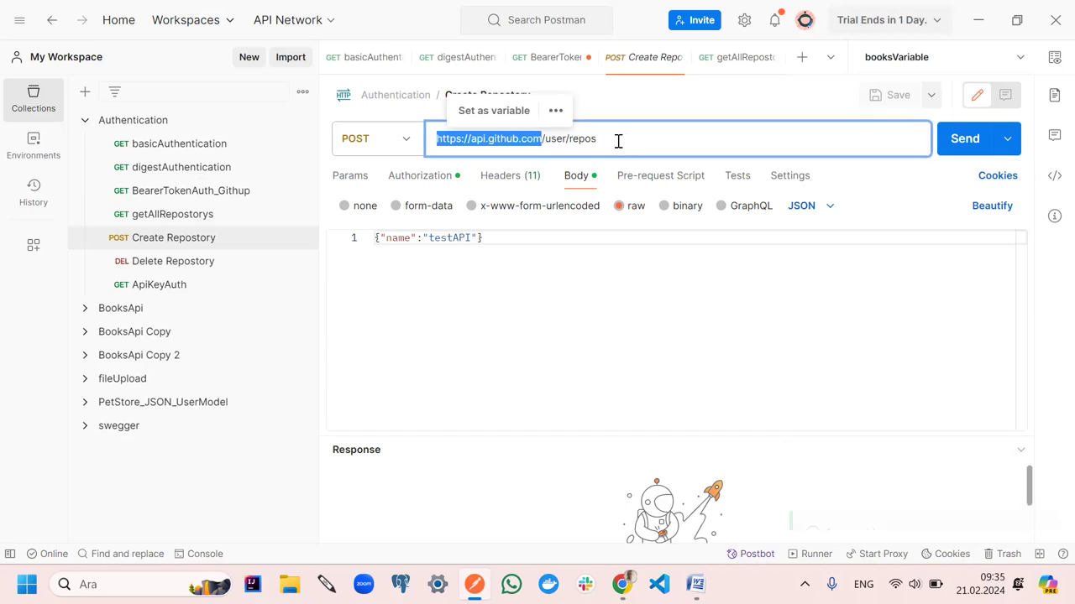
left_click(627, 140)
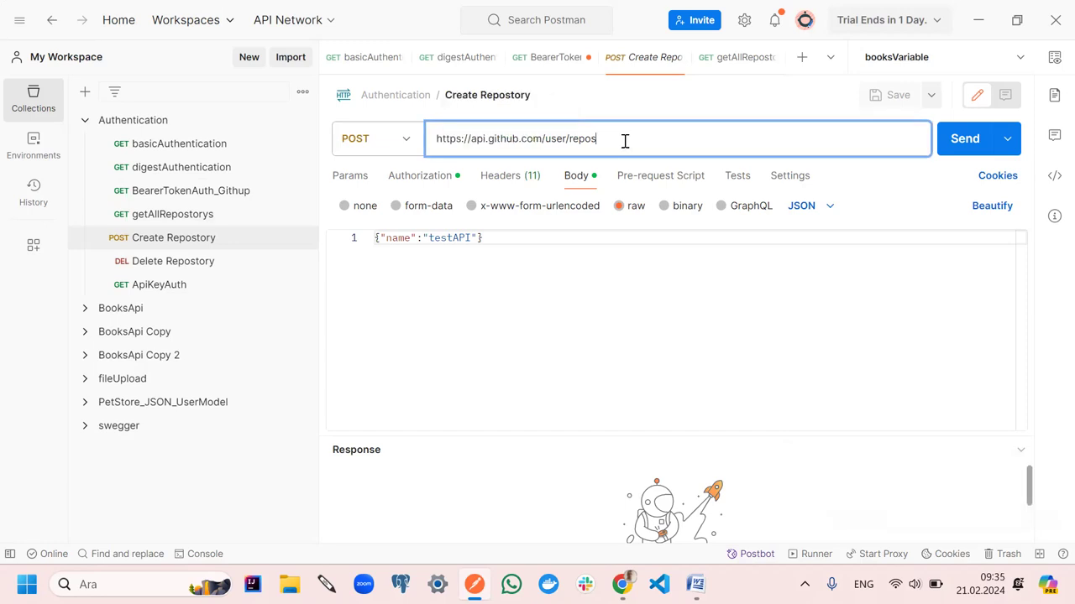
key("BackSpace")
key("BackSpace")
key("BackSpace")
key("BackSpace")
key("BackSpace")
key("BackSpace")
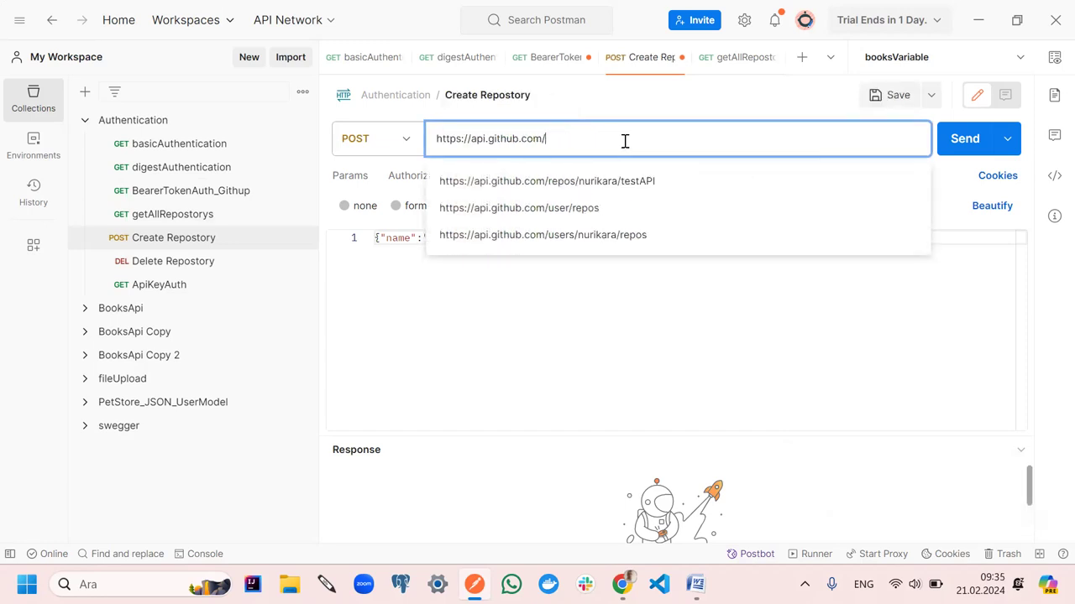
key("ctrl+v")
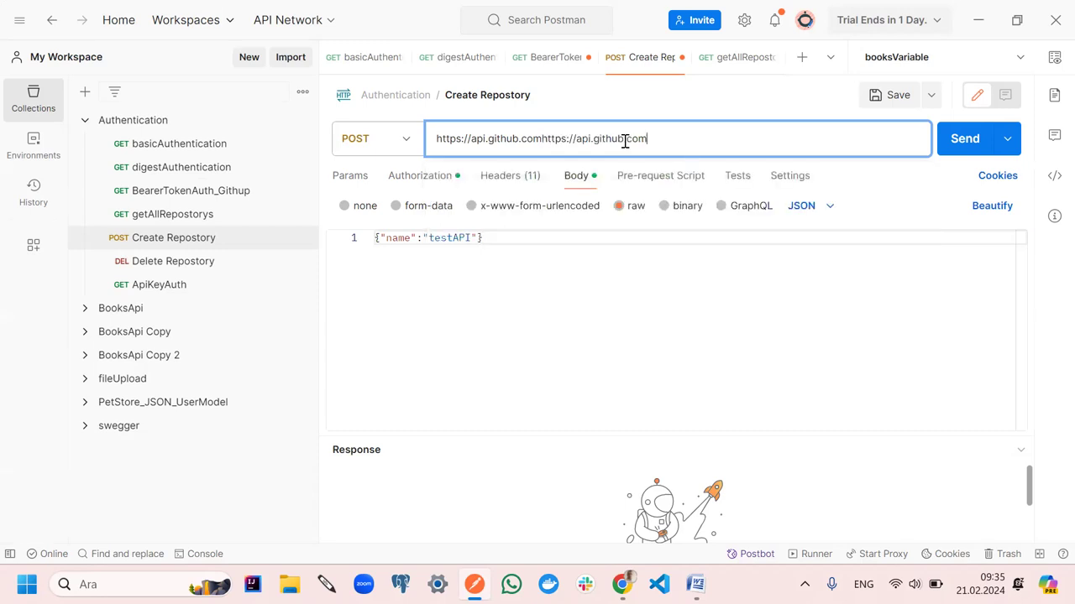
Remove the duplicated base URL from the Create Repostory request and copy the endpoint path /users/{username}/repos from GitHub Docs in Chrome
key("ctrl+z")
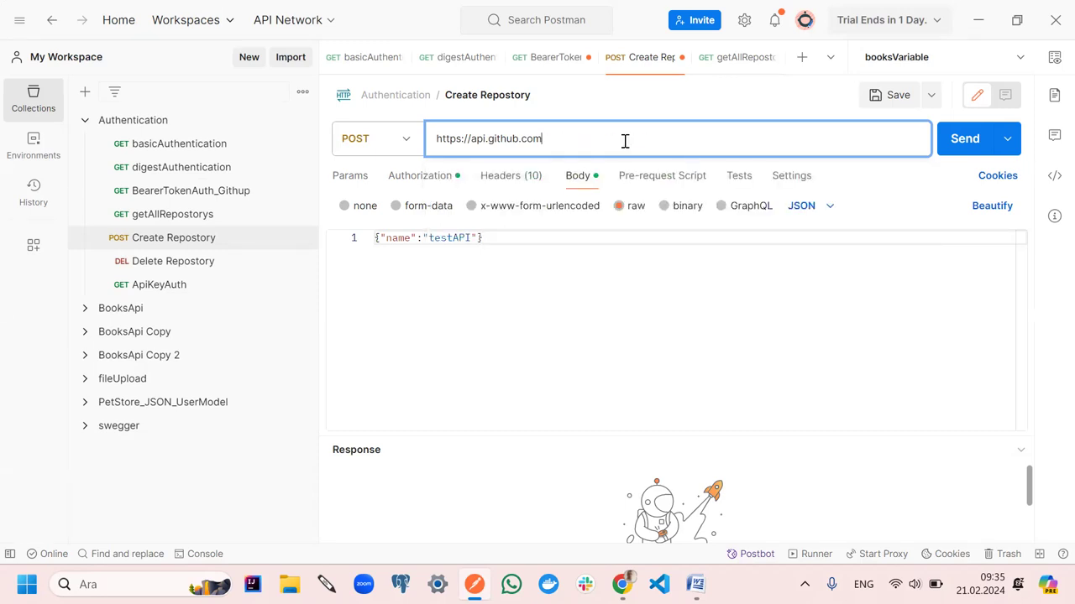
left_click(621, 584)
triple_click(643, 294)
right_click(643, 292)
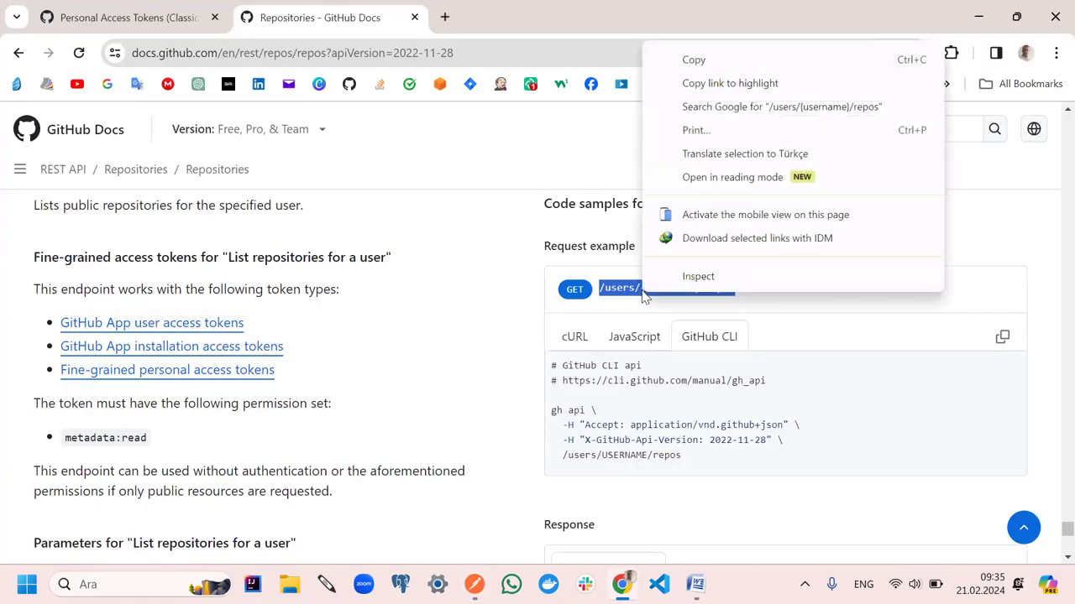
left_click(640, 313)
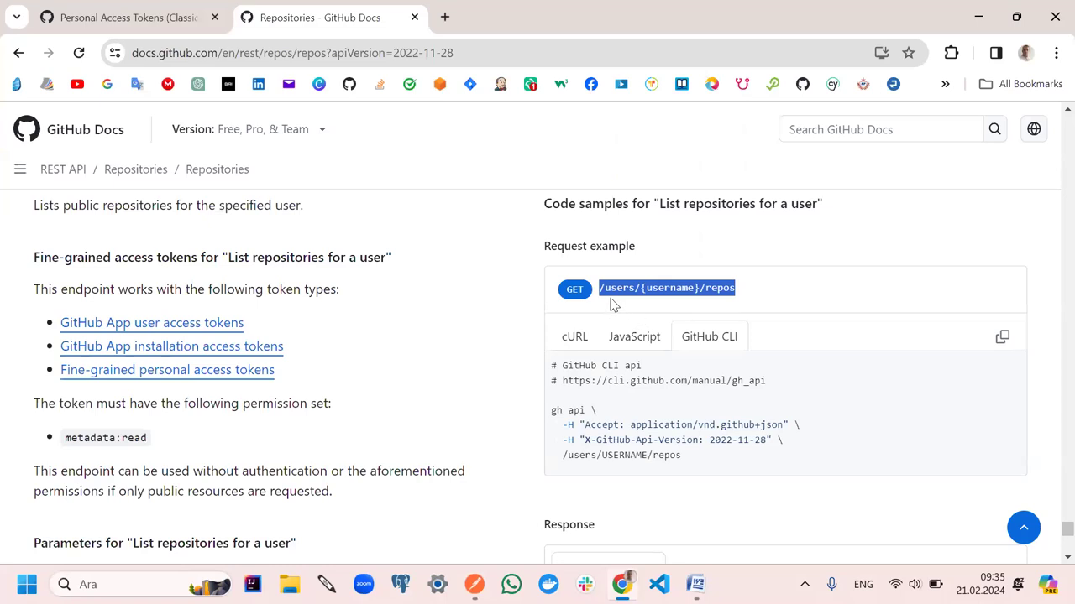
left_click(759, 305)
left_click_drag(737, 290, 600, 295)
key("ctrl+c")
right_click(659, 290)
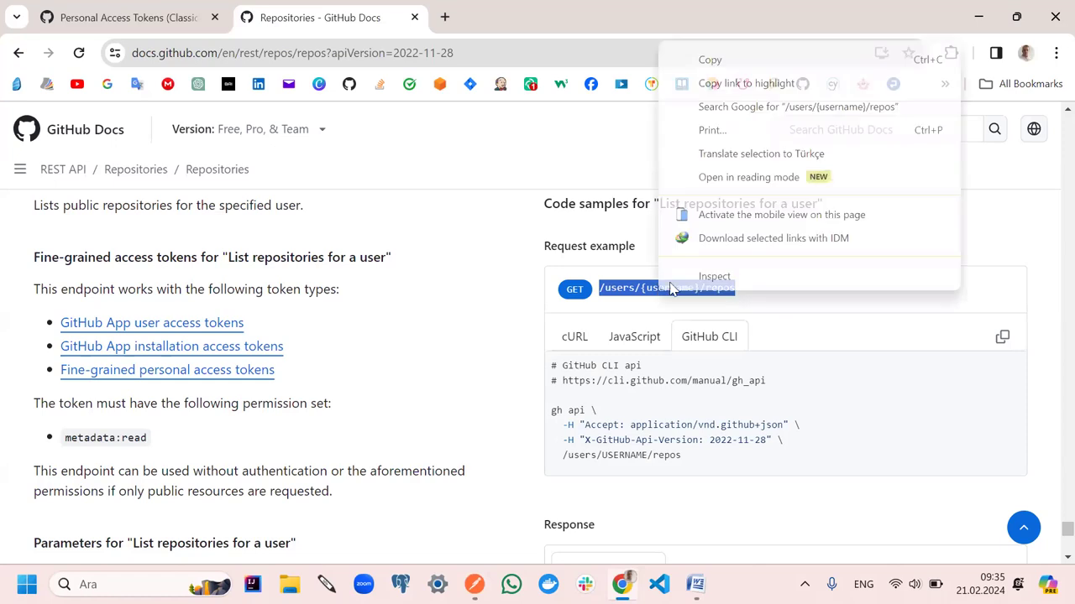
left_click(712, 62)
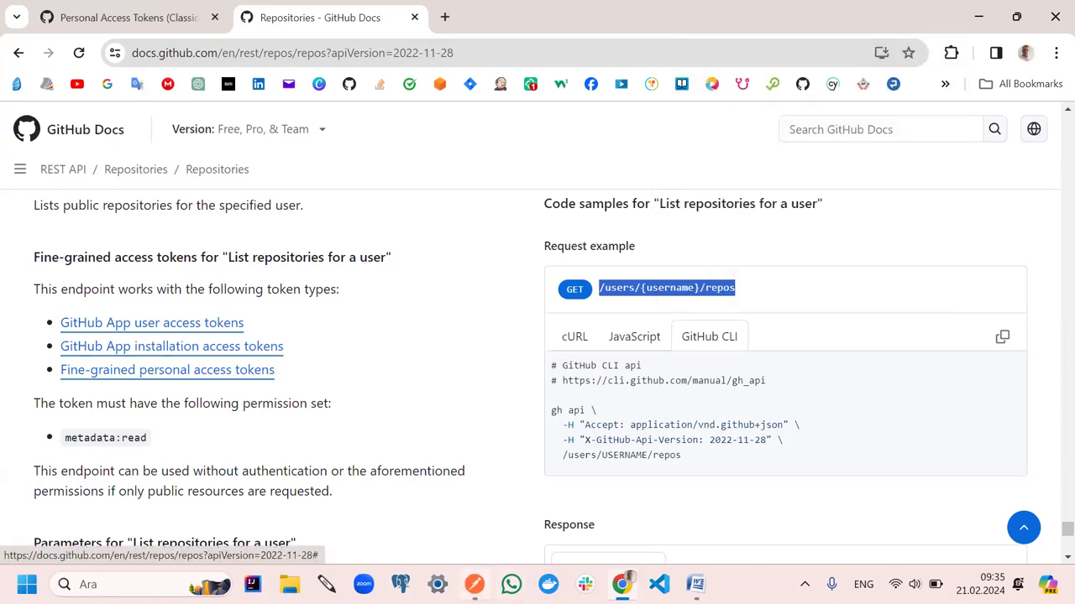
left_click(474, 584)
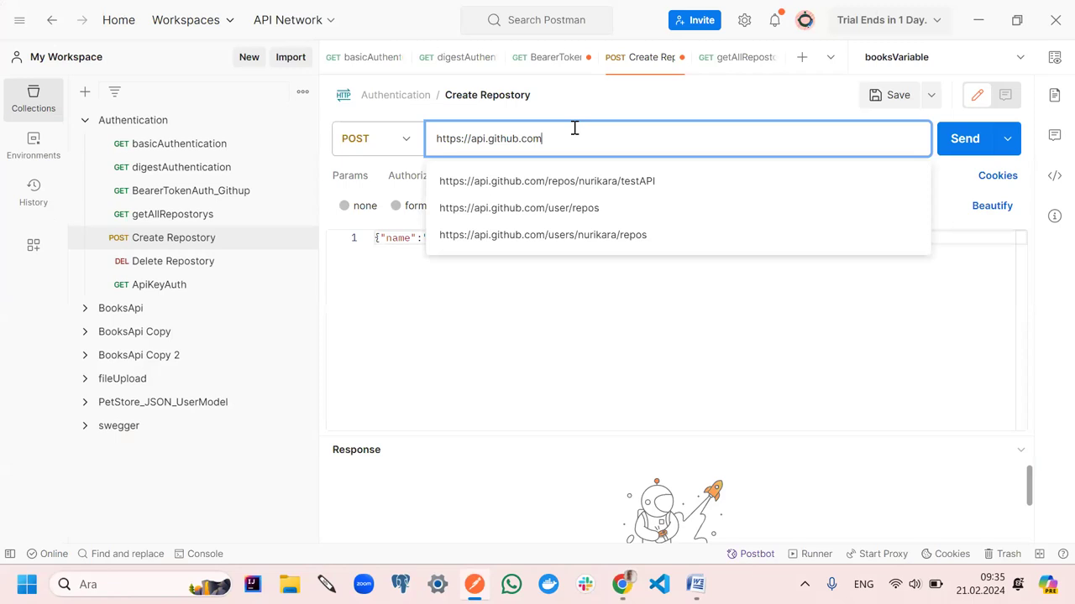
key("ctrl+v")
left_click(629, 138)
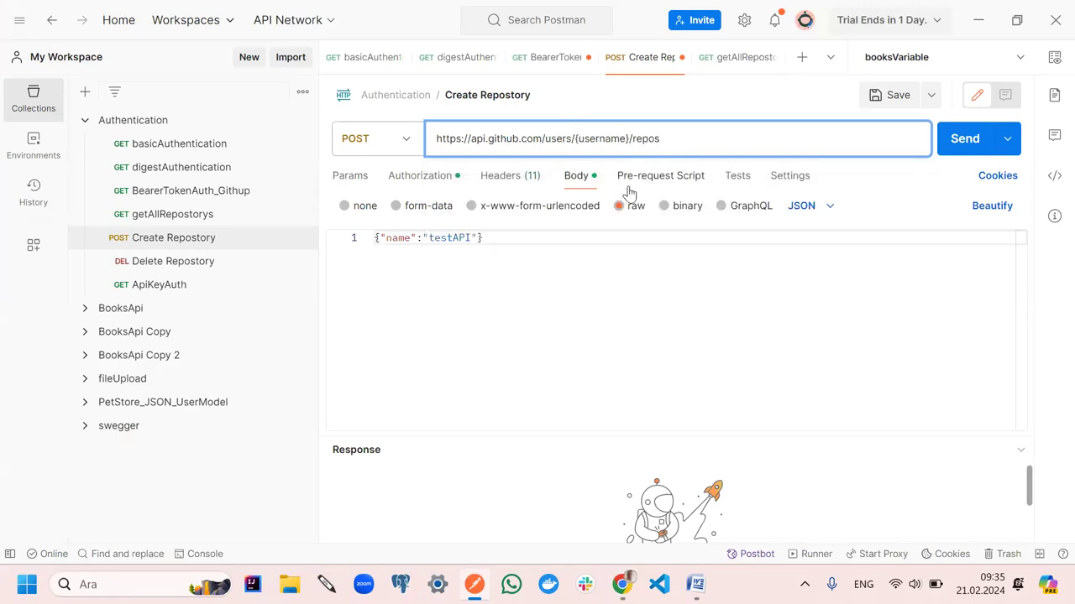
key("BackSpace")
key("BackSpace")
key("BackSpace")
key("BackSpace")
key("BackSpace")
key("BackSpace")
key("BackSpace")
key("BackSpace")
key("BackSpace")
key("BackSpace")
type("nurikara")
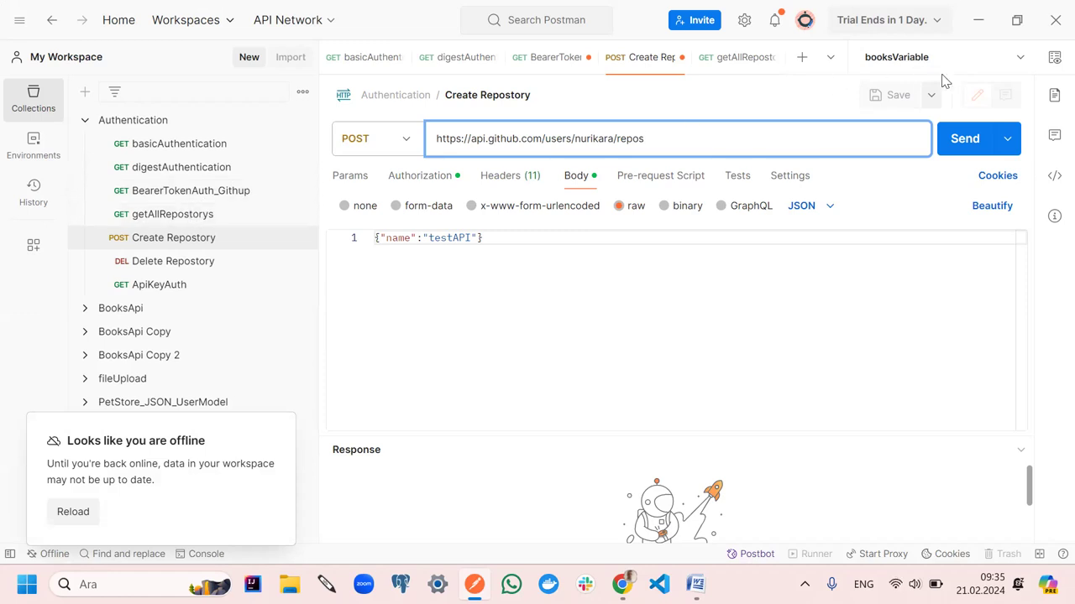
Copy the complete user repos URL from the Create Repostory request into the getAllRepostorys request
left_click_drag(642, 139, 428, 156)
key("ctrl+c")
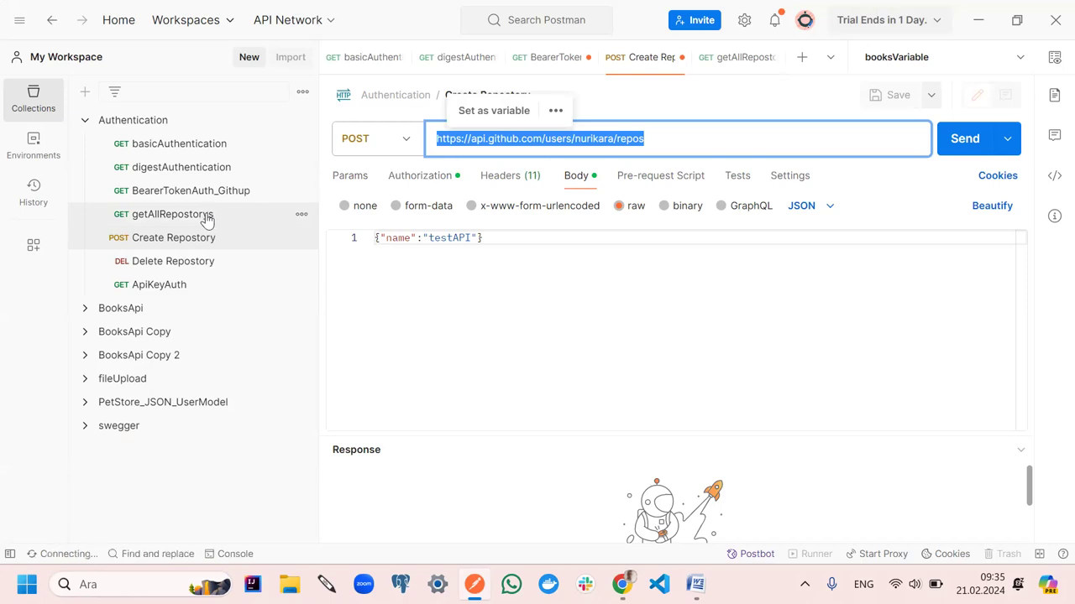
left_click(206, 220)
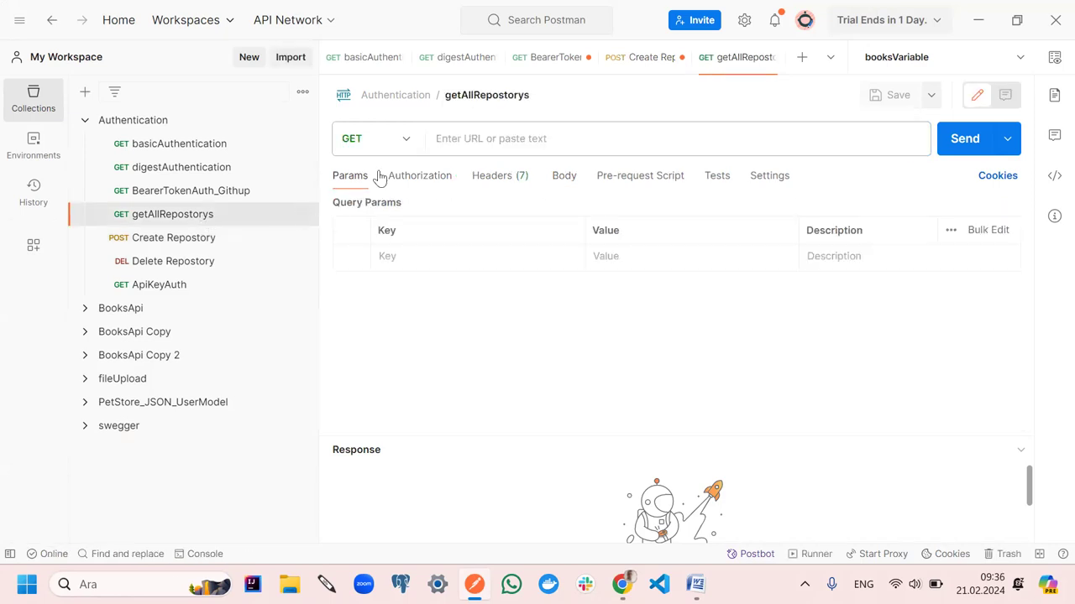
left_click(460, 138)
key("ctrl+v")
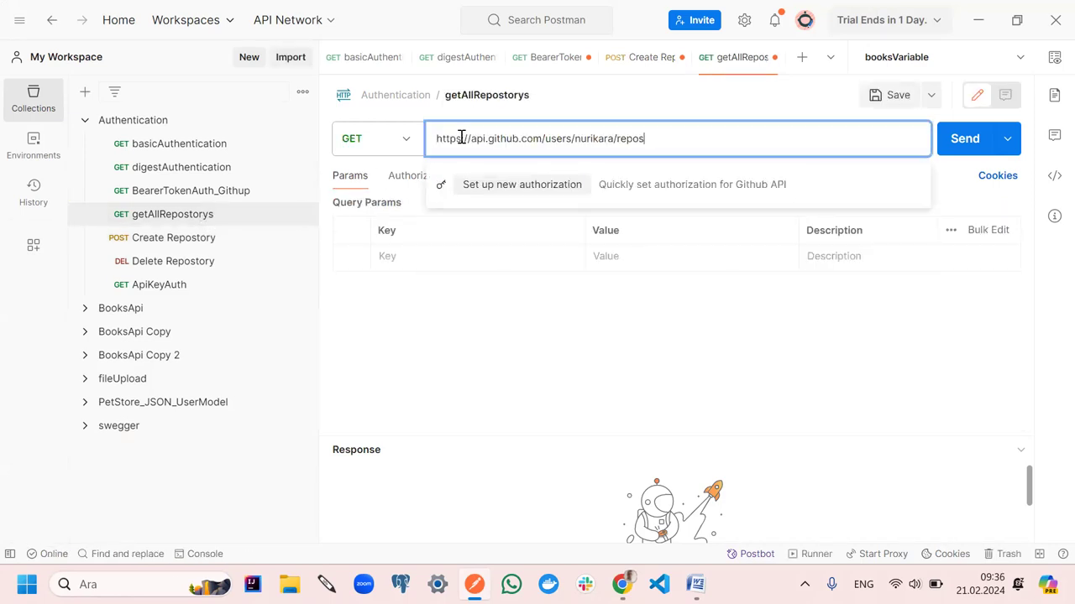
left_click(491, 240)
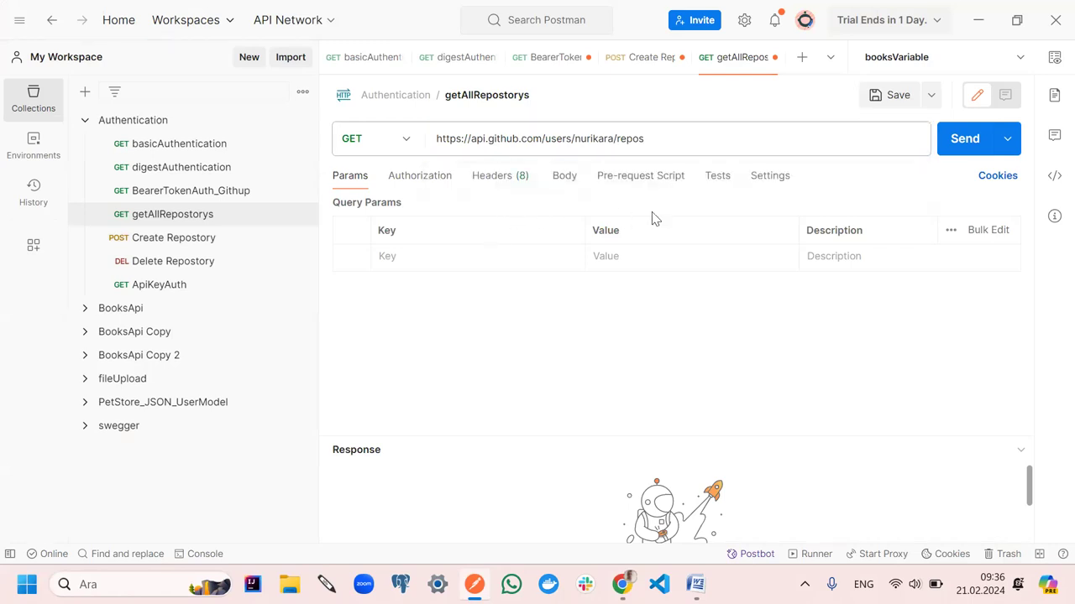
Close the Create Repostory, basicAuthentication, digestAuthentication and getAllRepostorys requests, discarding their unsaved changes
left_click(217, 241)
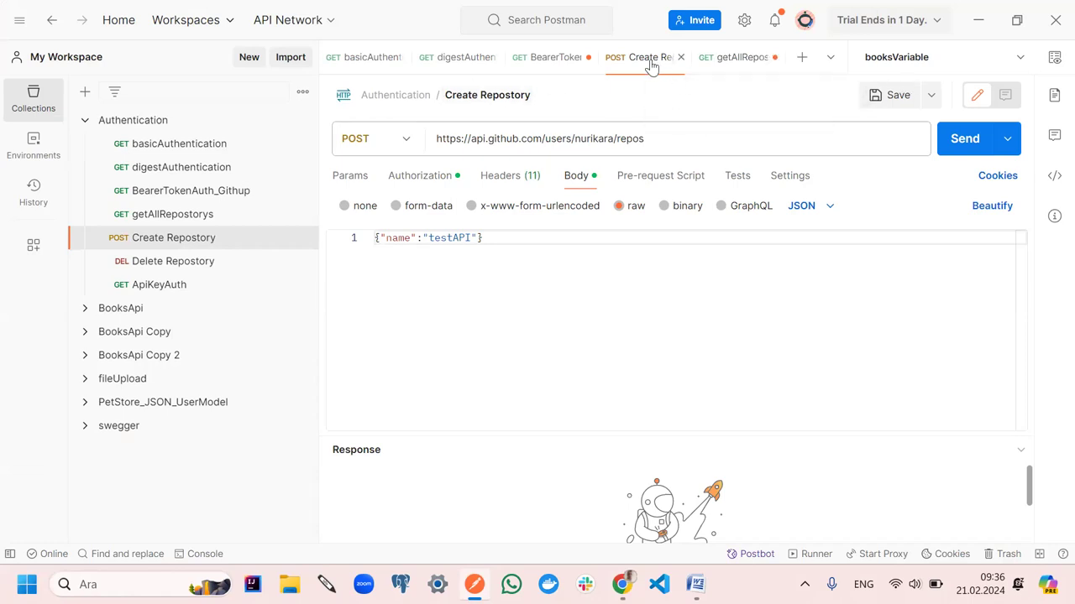
left_click(680, 57)
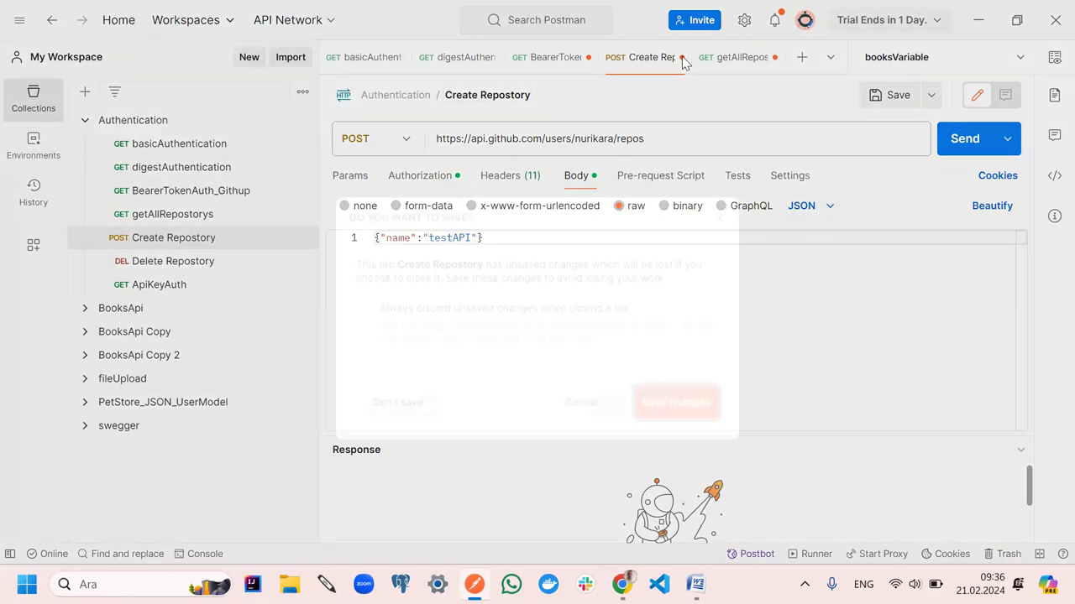
left_click(412, 407)
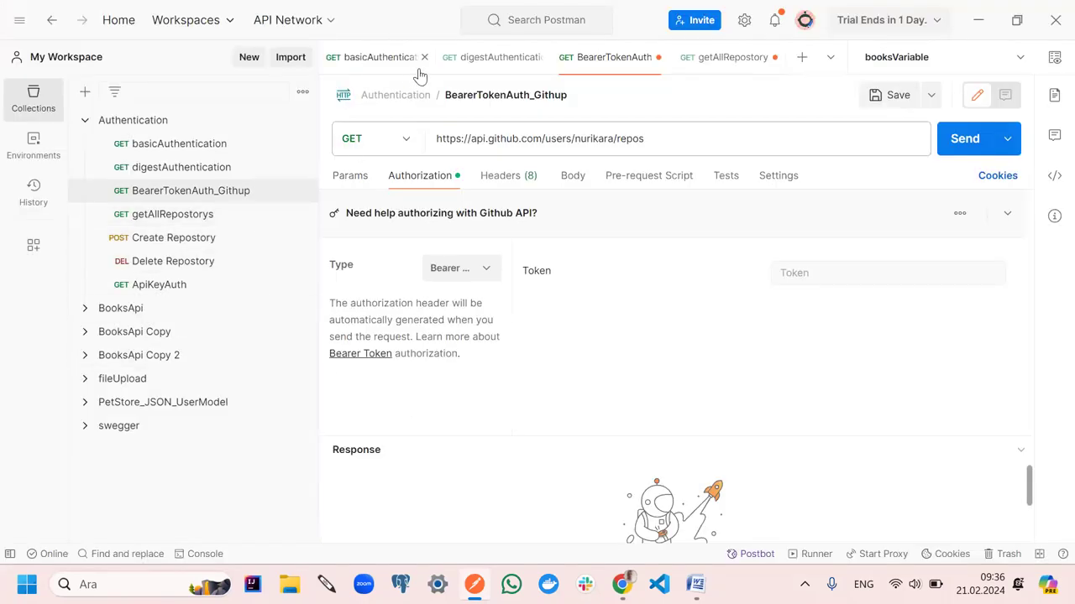
left_click(423, 57)
left_click(452, 57)
left_click(598, 57)
left_click(401, 411)
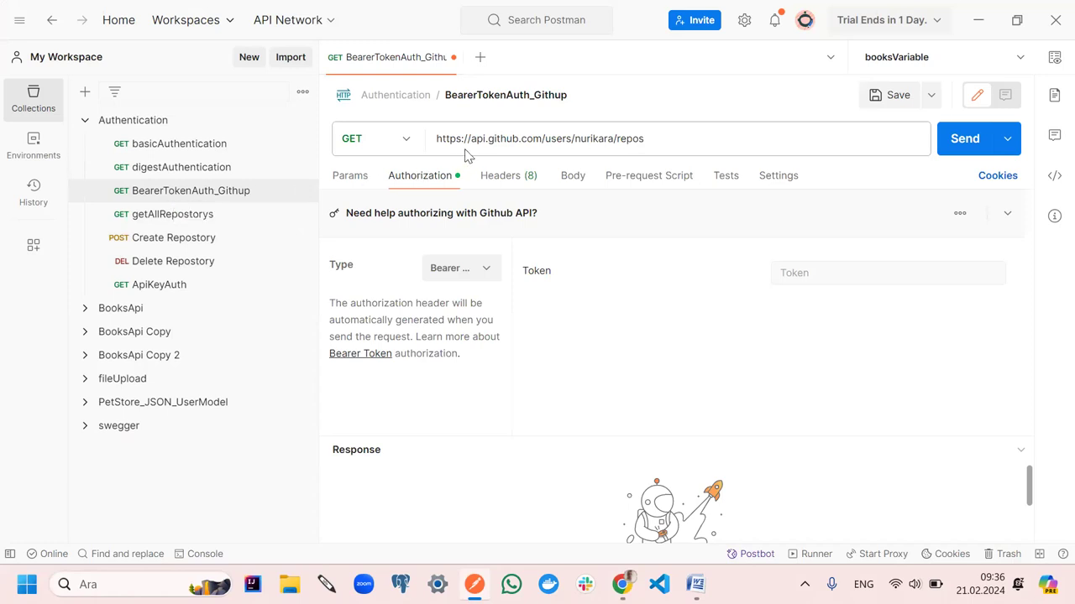
Reopen the getAllRepostorys request and close BearerTokenAuth_Githup without saving its changes
left_click(191, 217)
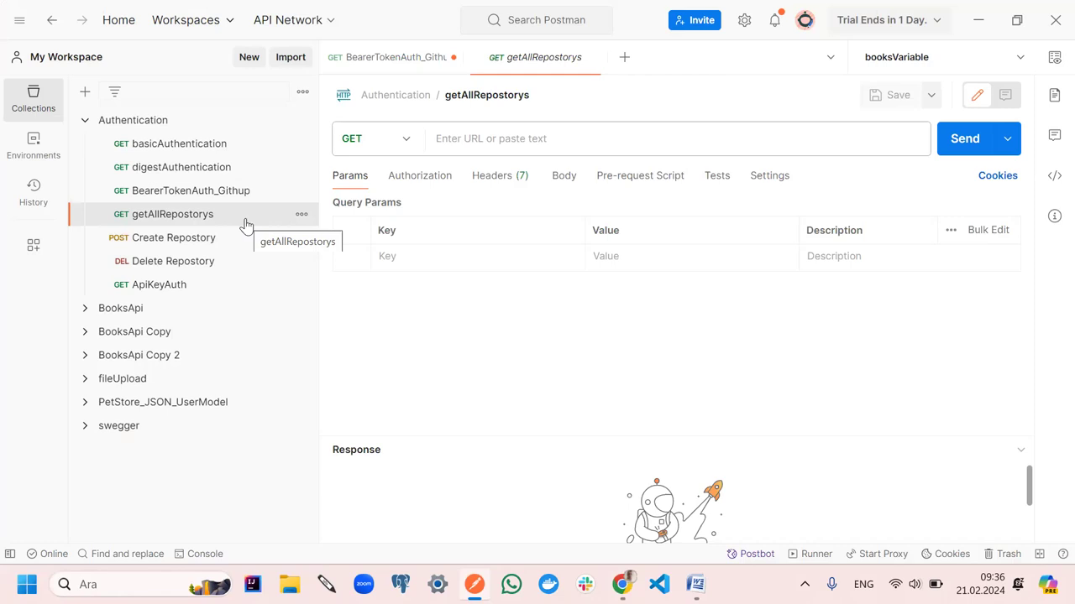
left_click(463, 138)
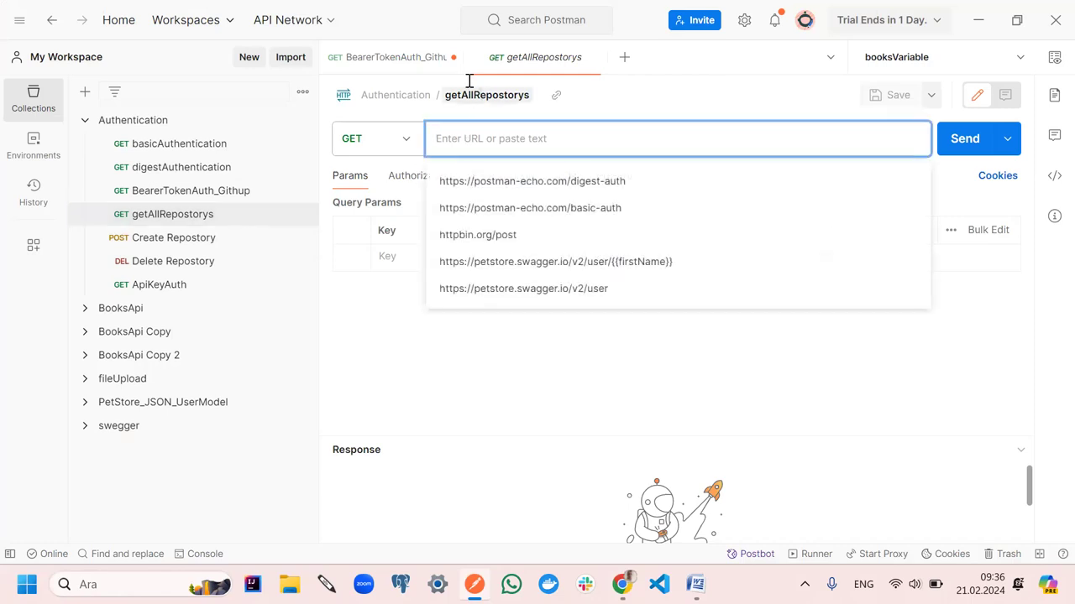
left_click(435, 57)
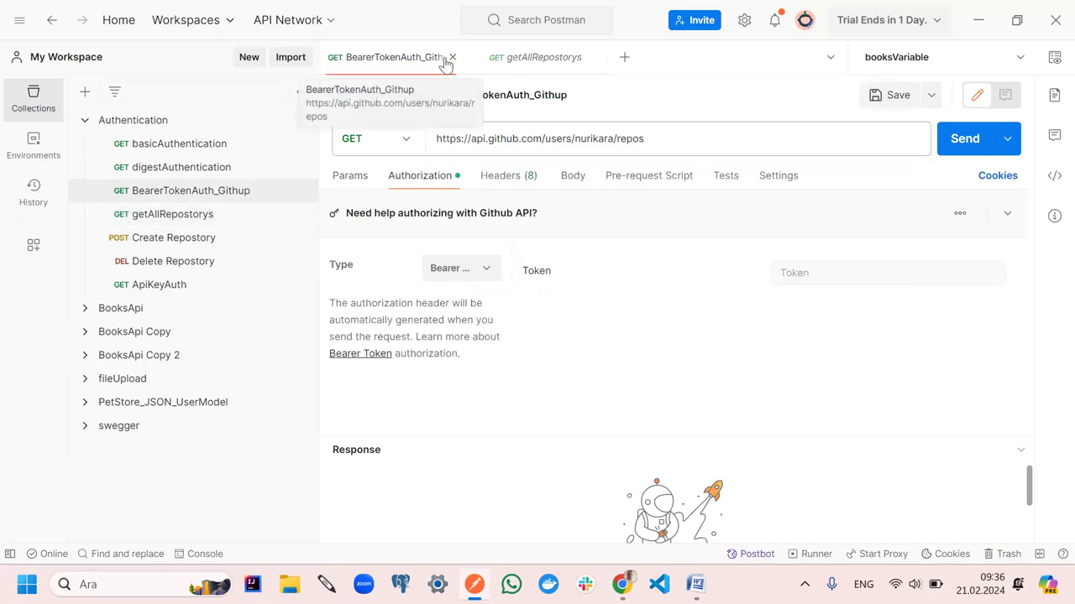
left_click(453, 57)
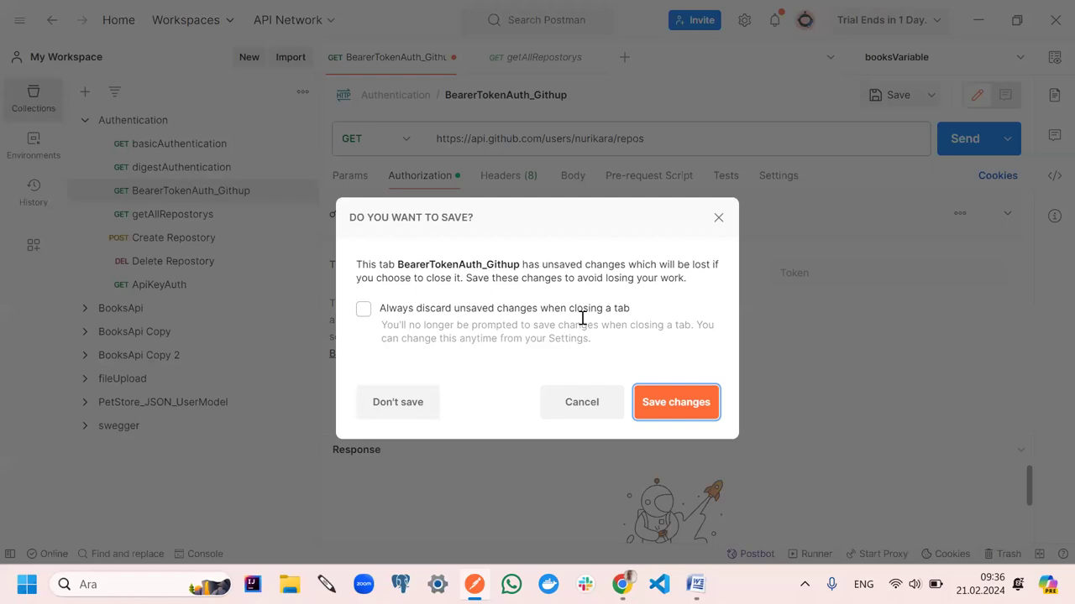
left_click(406, 407)
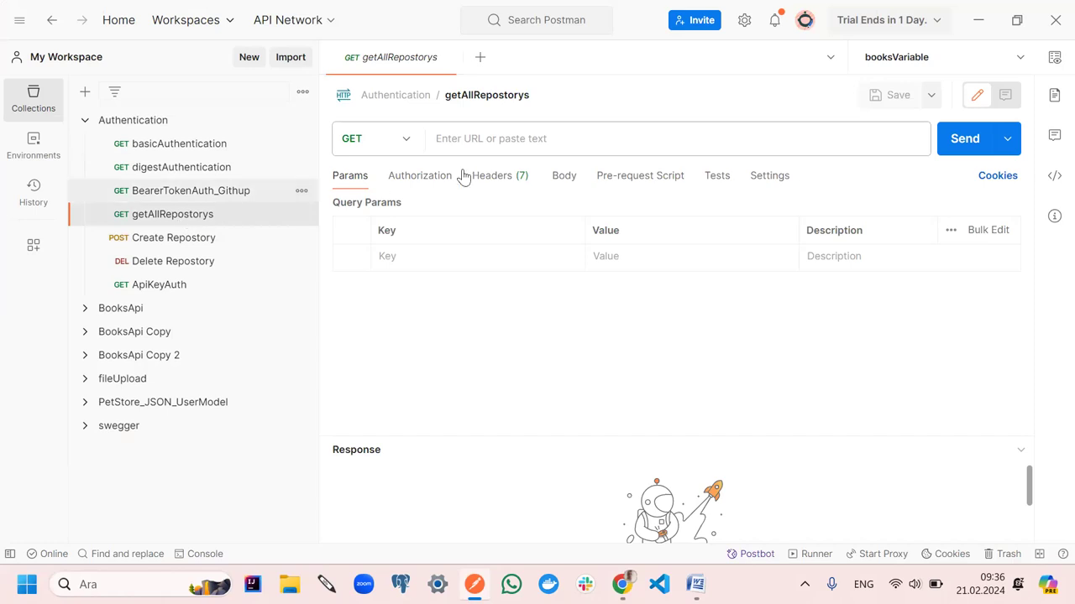
Paste the copied user repos URL as the address of the empty getAllRepostorys request
left_click(445, 143)
left_click(445, 142)
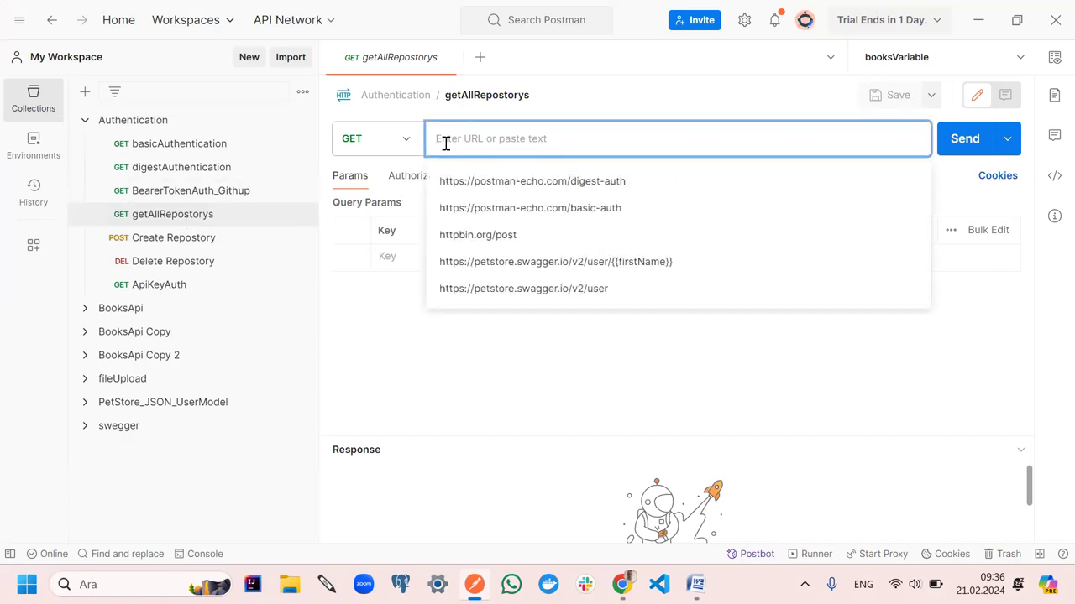
key("ctrl+v")
left_click_drag(645, 140, 433, 126)
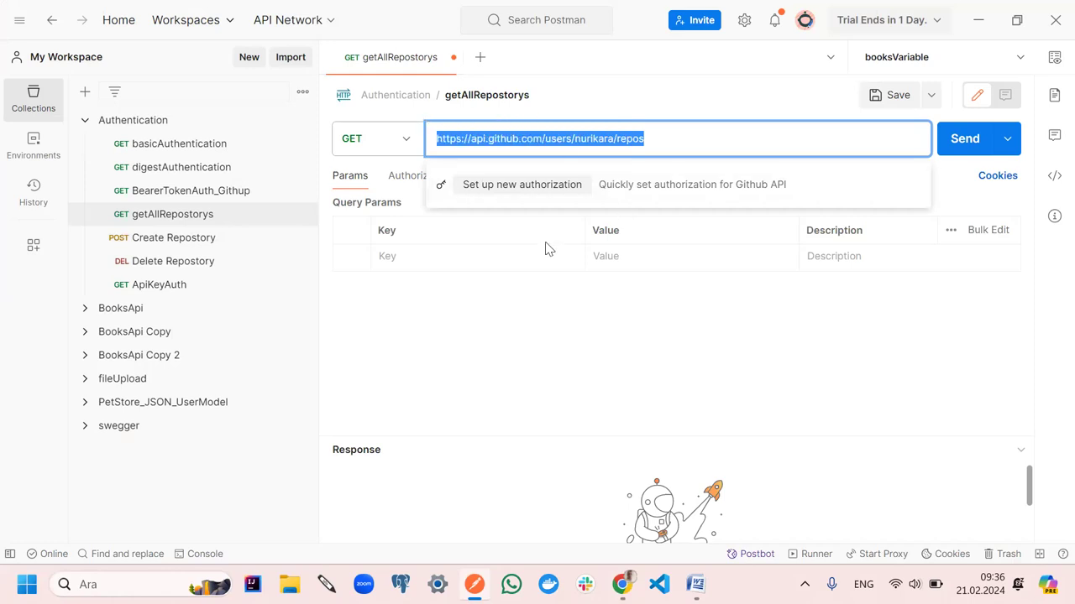
left_click(516, 282)
Open the request's authorization settings and copy the generated personal access token from GitHub's Developer Settings in Chrome
left_click(426, 179)
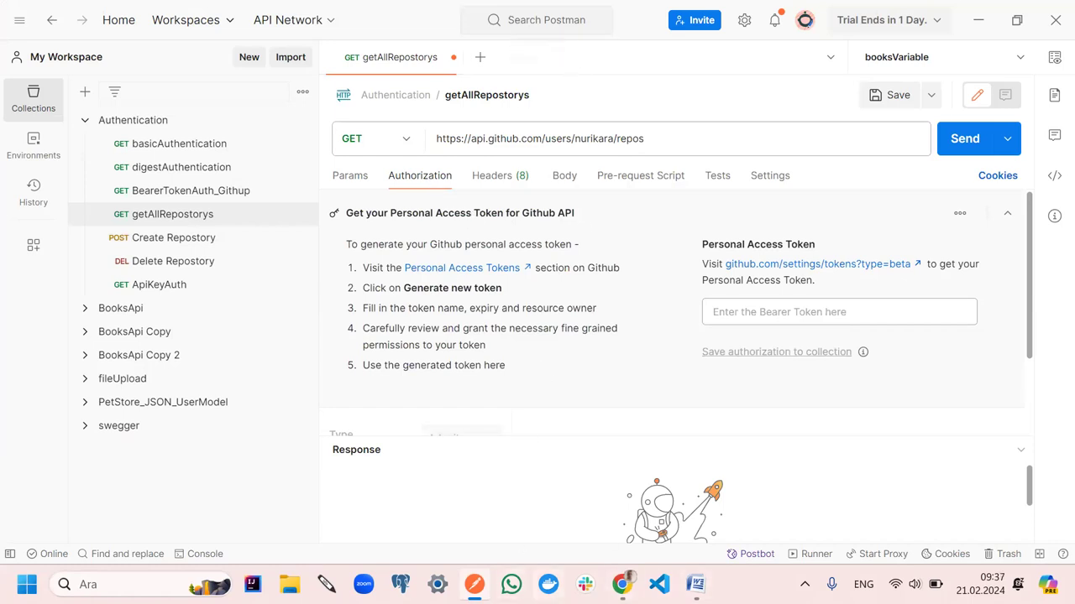
left_click(622, 585)
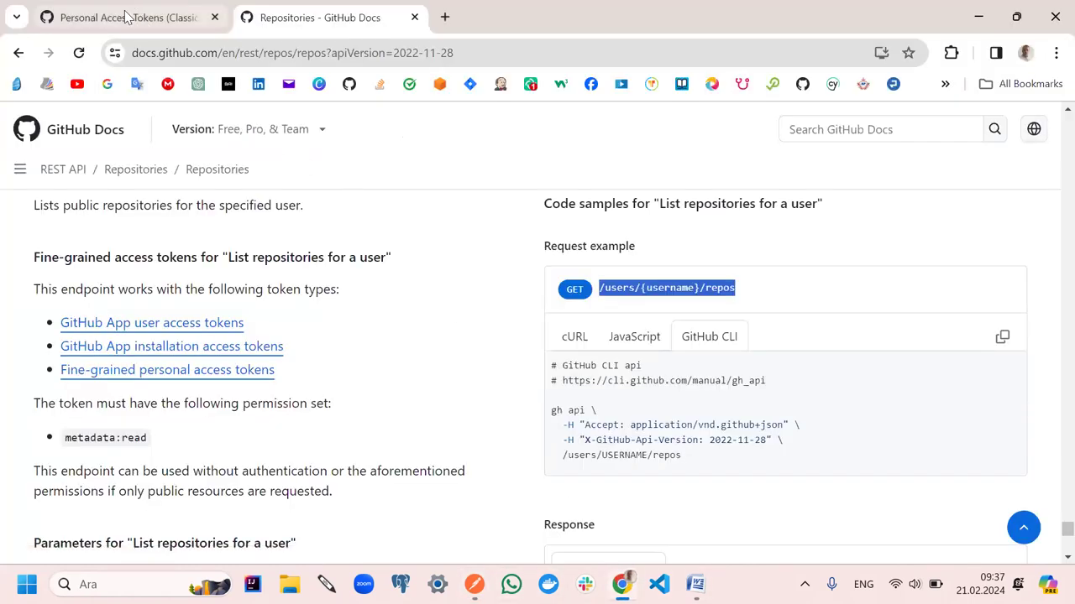
left_click(128, 19)
left_click(571, 392)
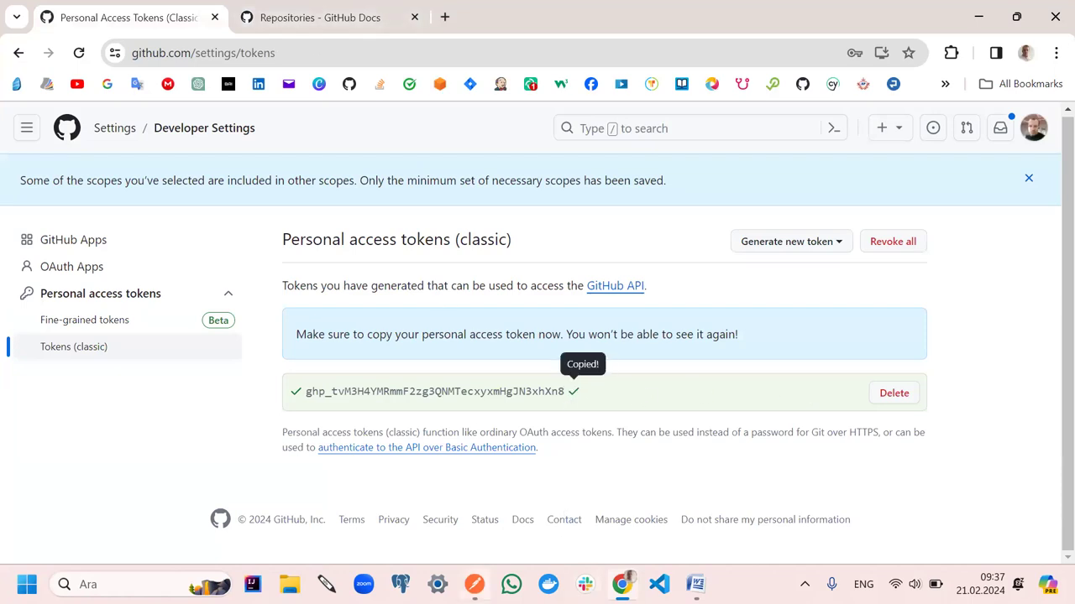
Switch to Postman, set the getAllRepostorys authorization type to Bearer Token and paste the personal access token as its token
left_click(475, 584)
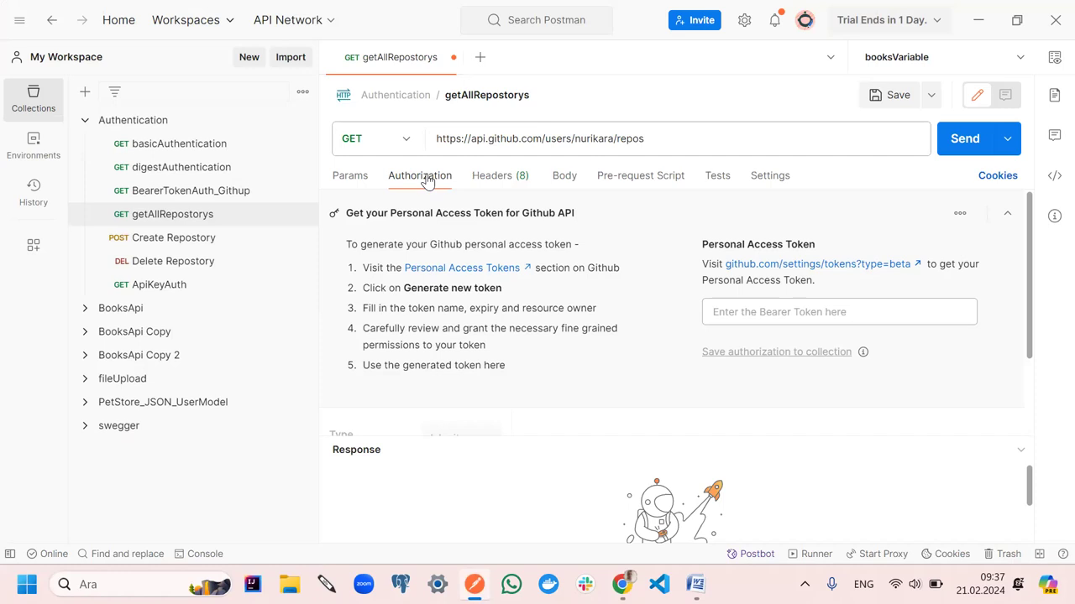
scroll(491, 329, "down", 2)
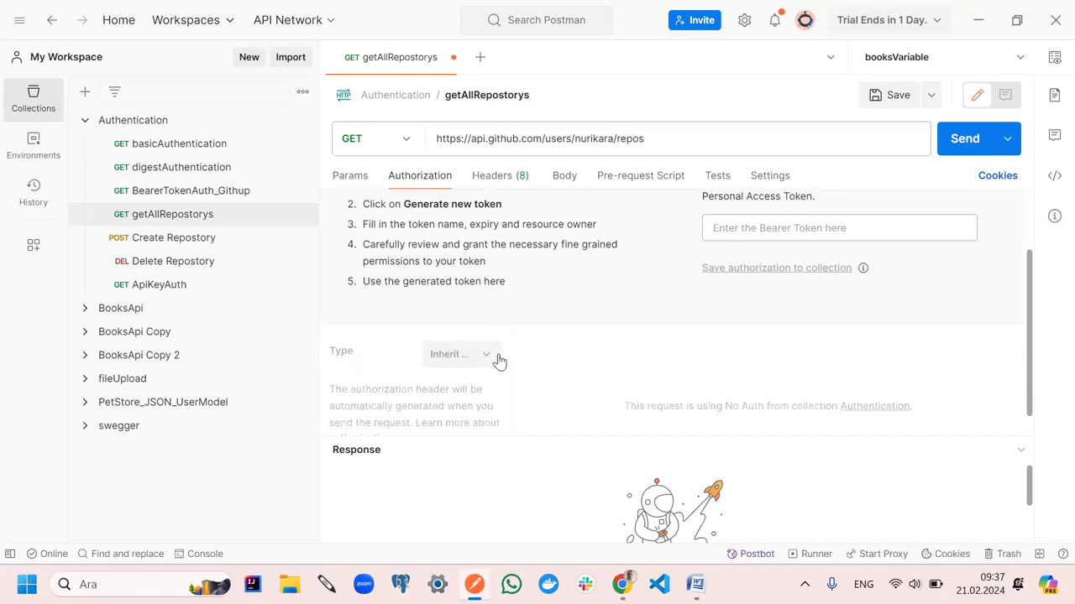
scroll(494, 359, "down", 2)
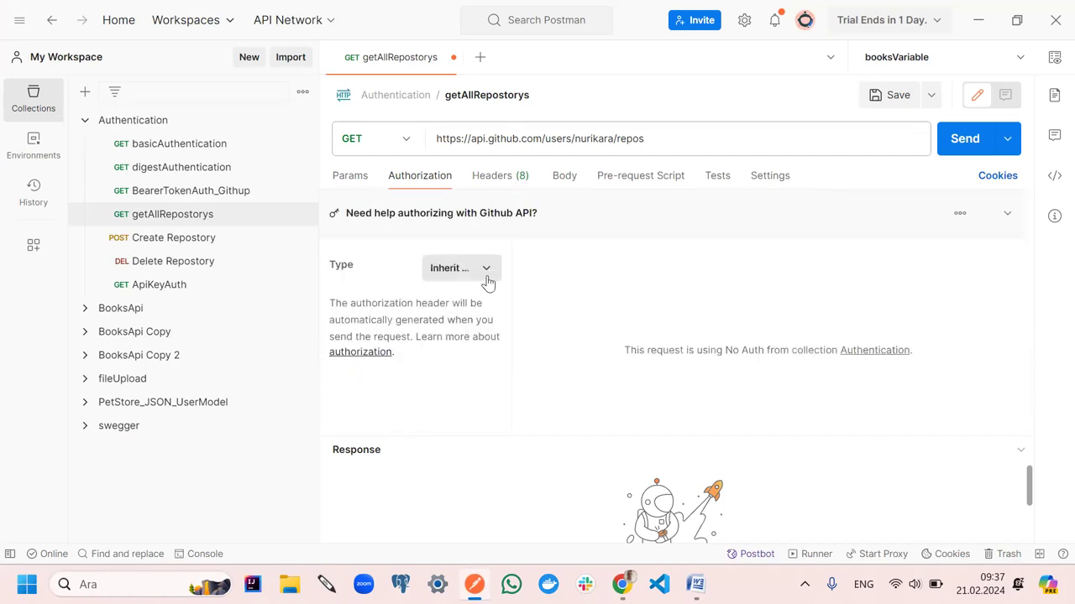
left_click(486, 275)
left_click(500, 386)
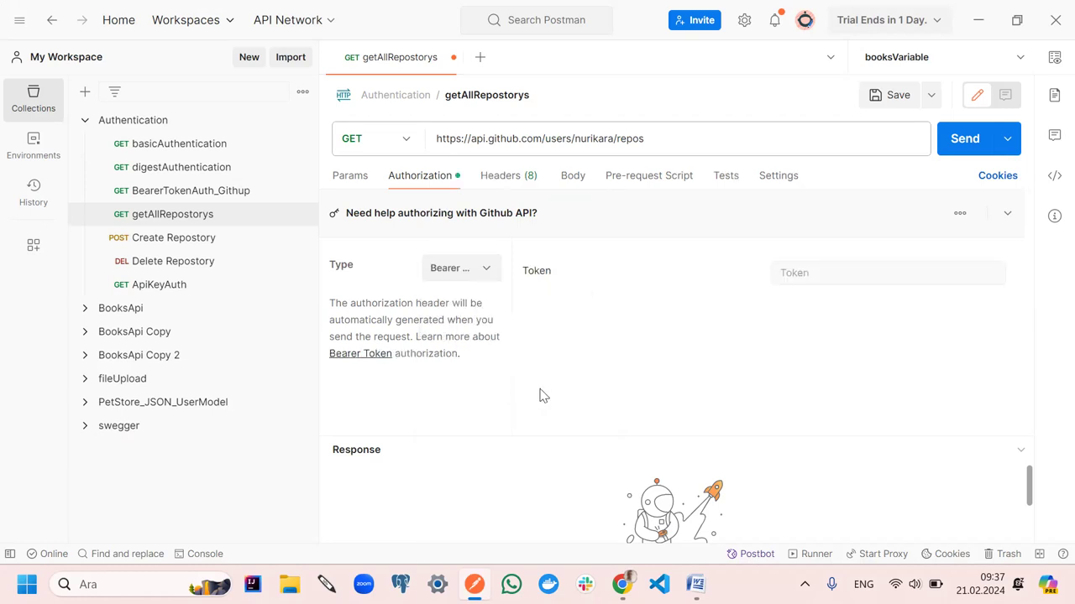
left_click(805, 272)
key("ctrl+v")
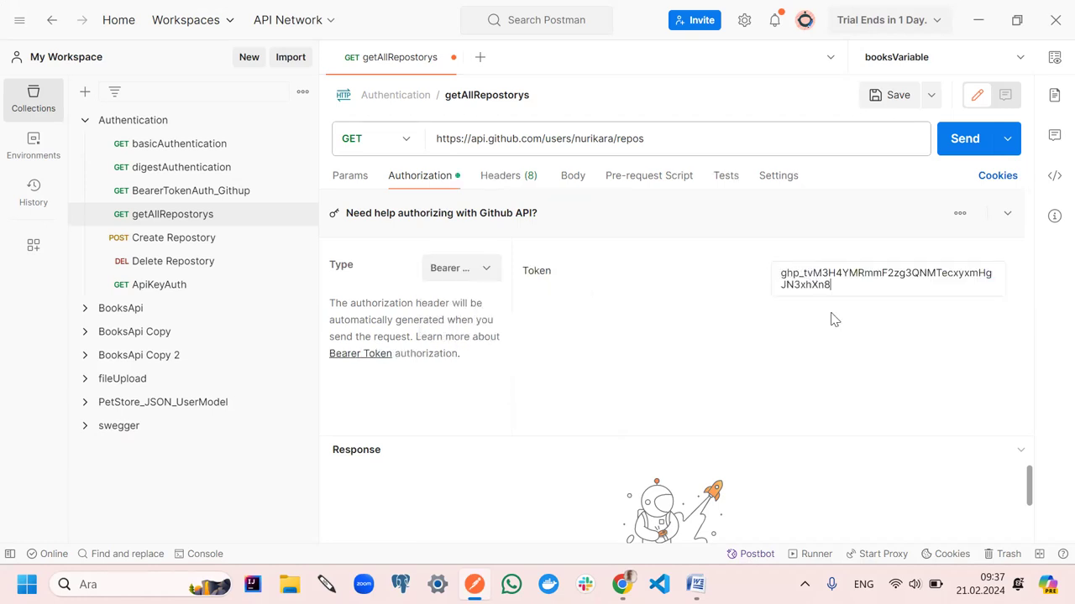
Save and send the getAllRepostorys request, and enlarge the response area to examine the returned repository data
left_click(892, 96)
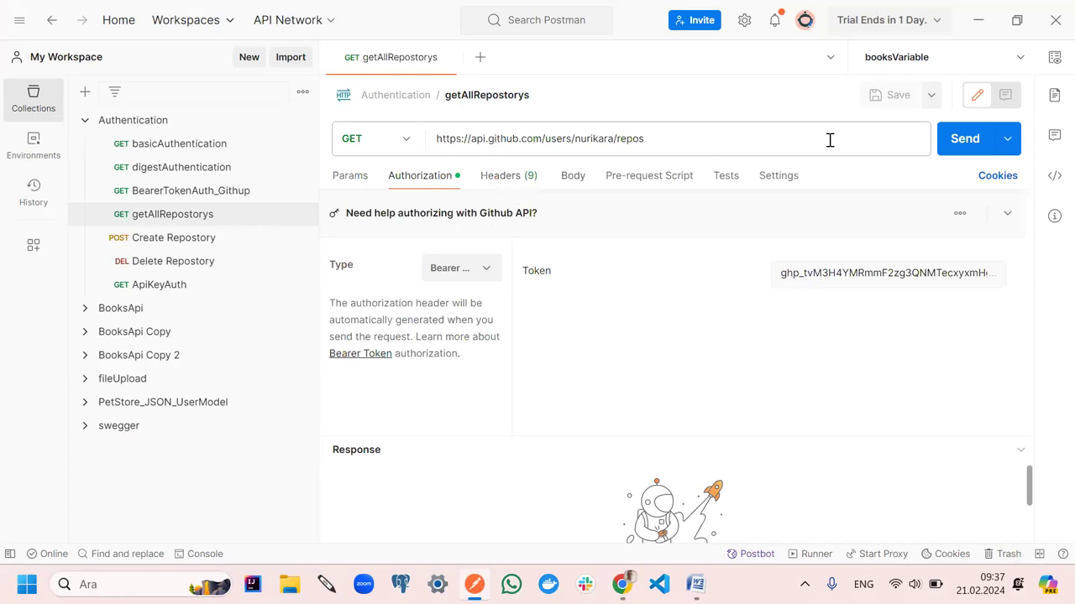
left_click(966, 139)
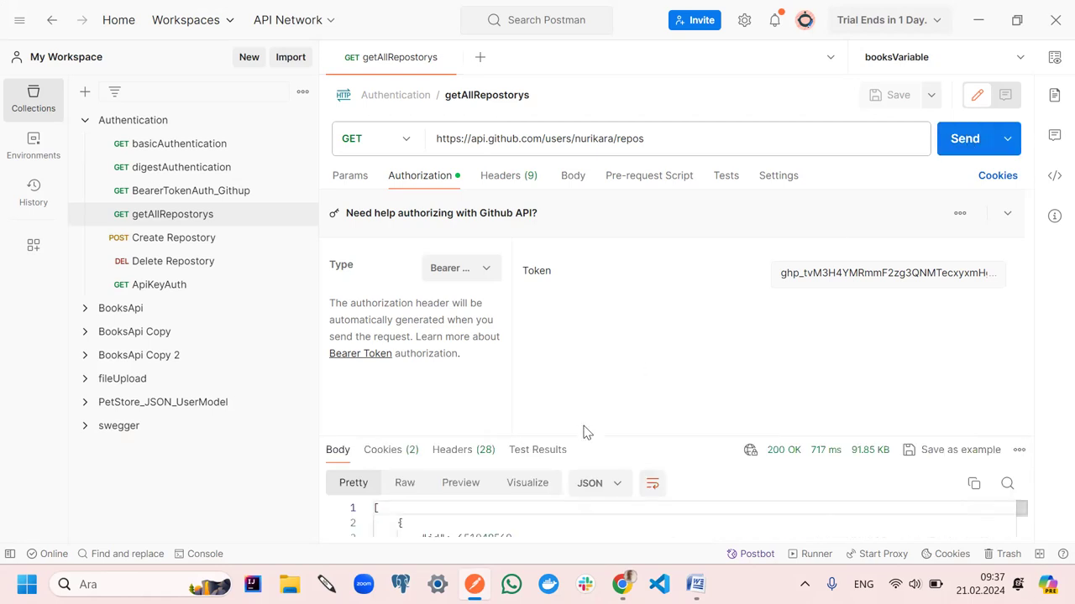
left_click_drag(585, 443, 585, 192)
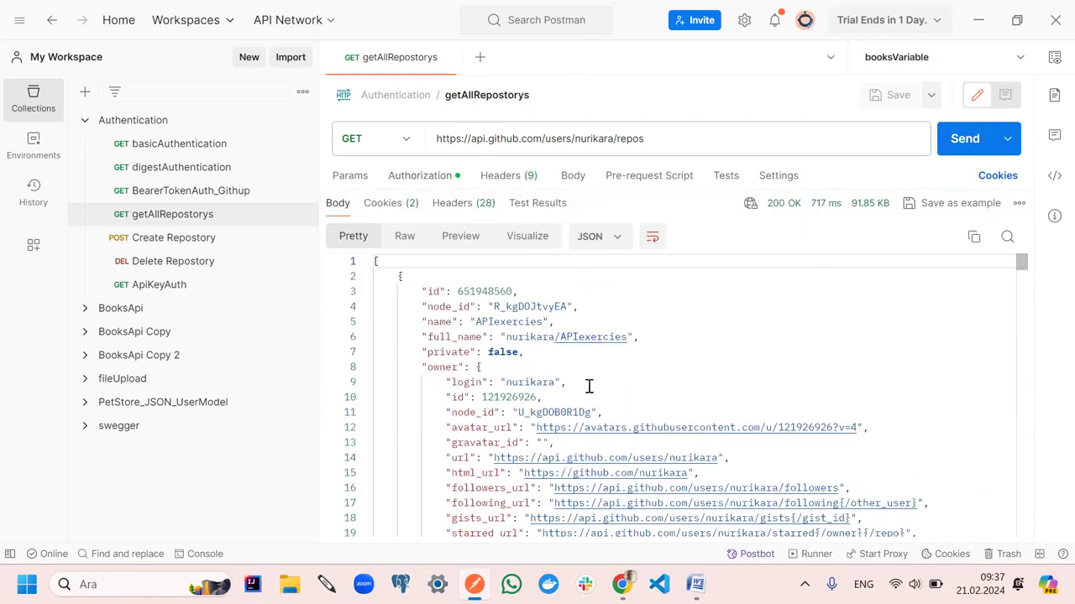
scroll(589, 386, "down", 6)
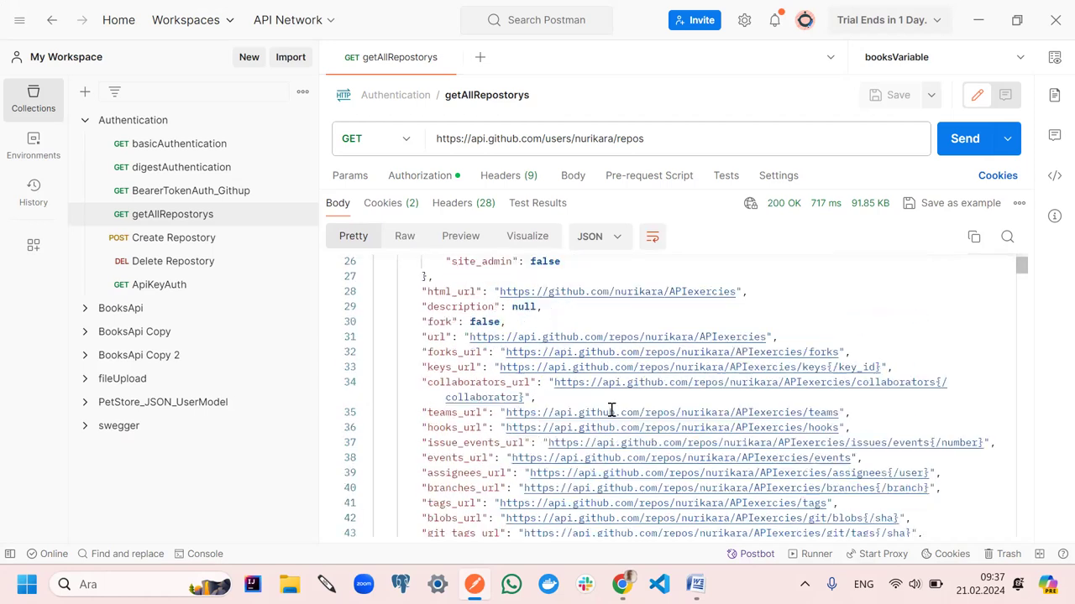
Read further down the JSON response body to examine the individual repository entries and their URLs
scroll(617, 423, "down", 15)
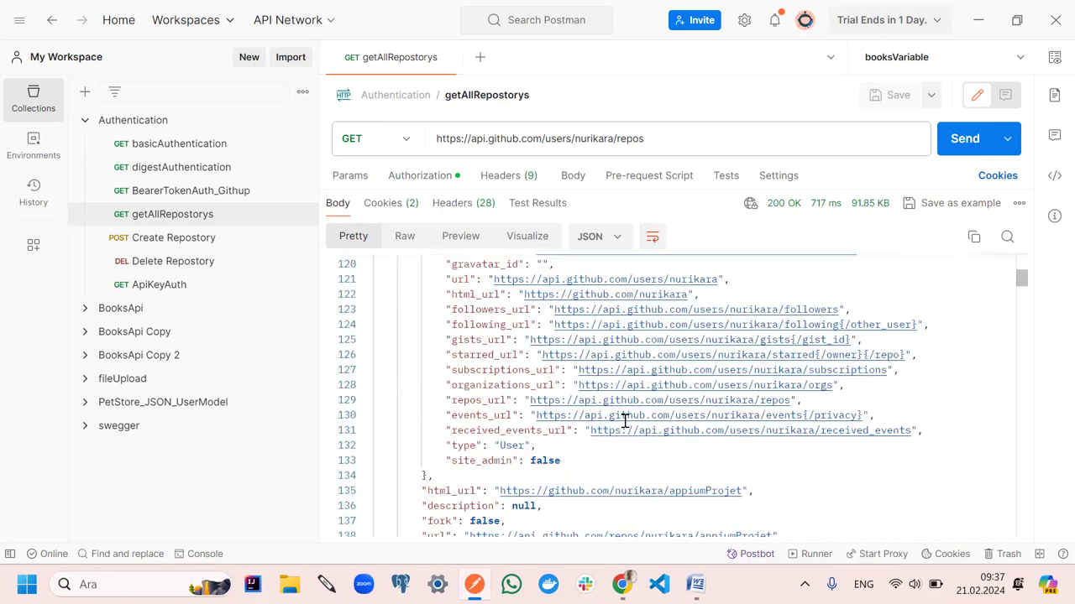
scroll(631, 422, "down", 5)
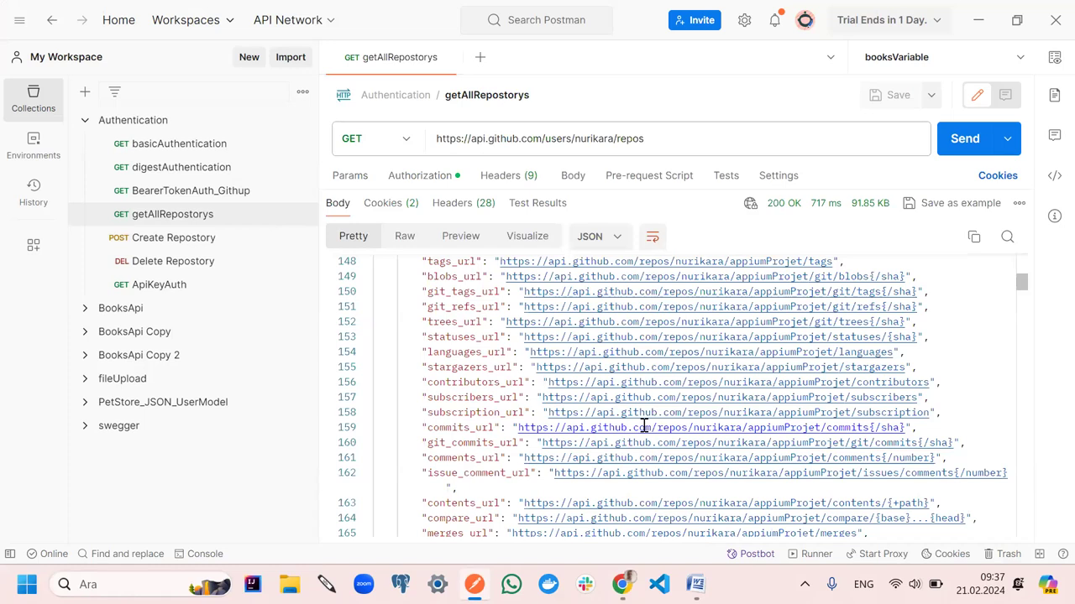
scroll(643, 427, "down", 11)
scroll(650, 433, "down", 7)
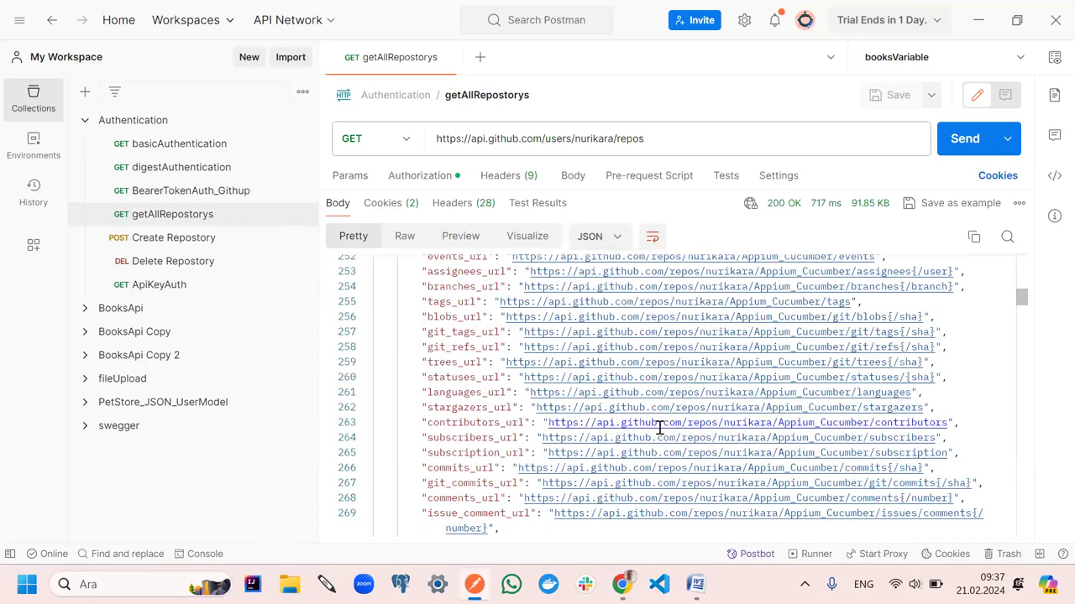
scroll(659, 428, "down", 16)
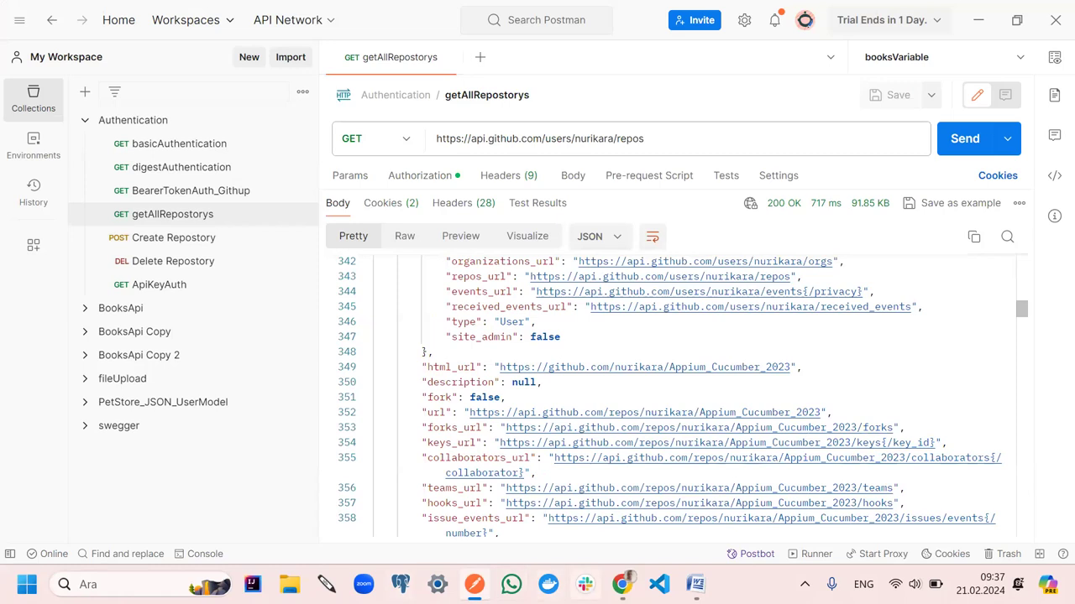
Switch to Chrome and copy the generated personal access token from GitHub's Personal access tokens (classic) page
key("alt+Tab")
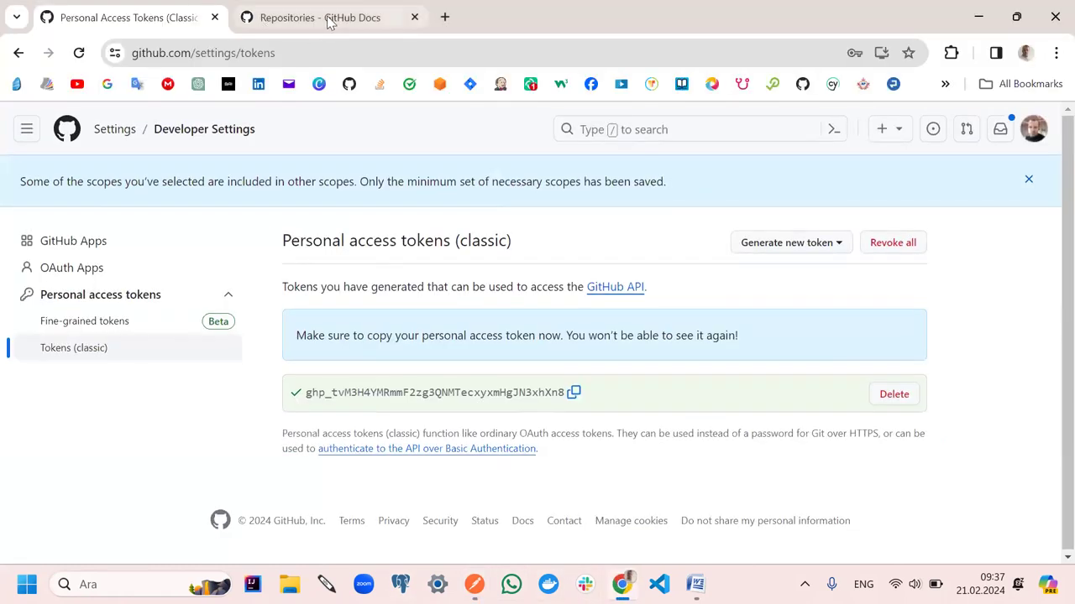
left_click(332, 21)
left_click(99, 17)
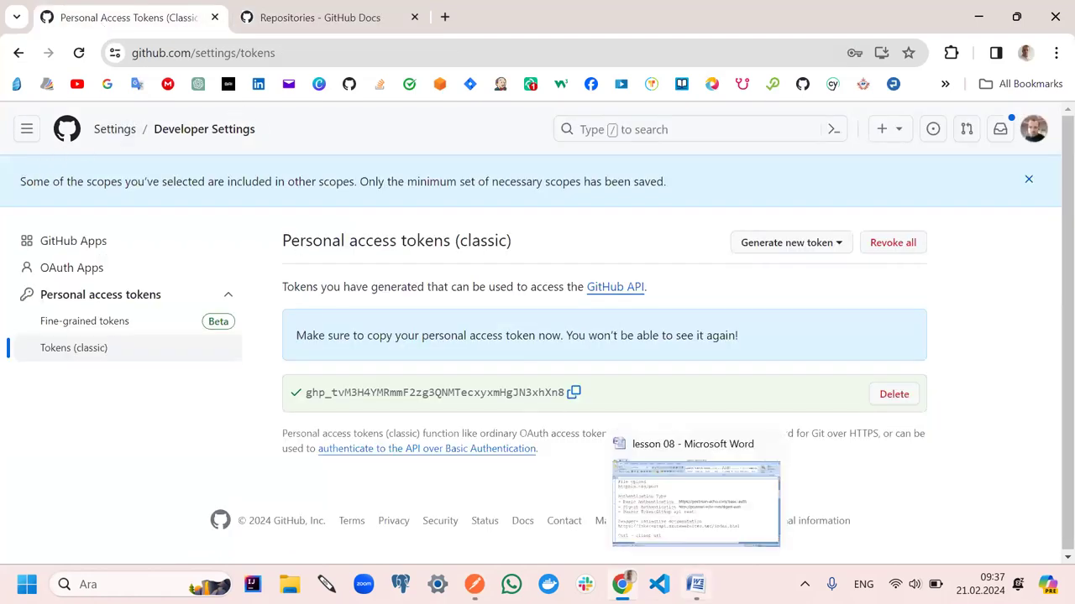
left_click(351, 25)
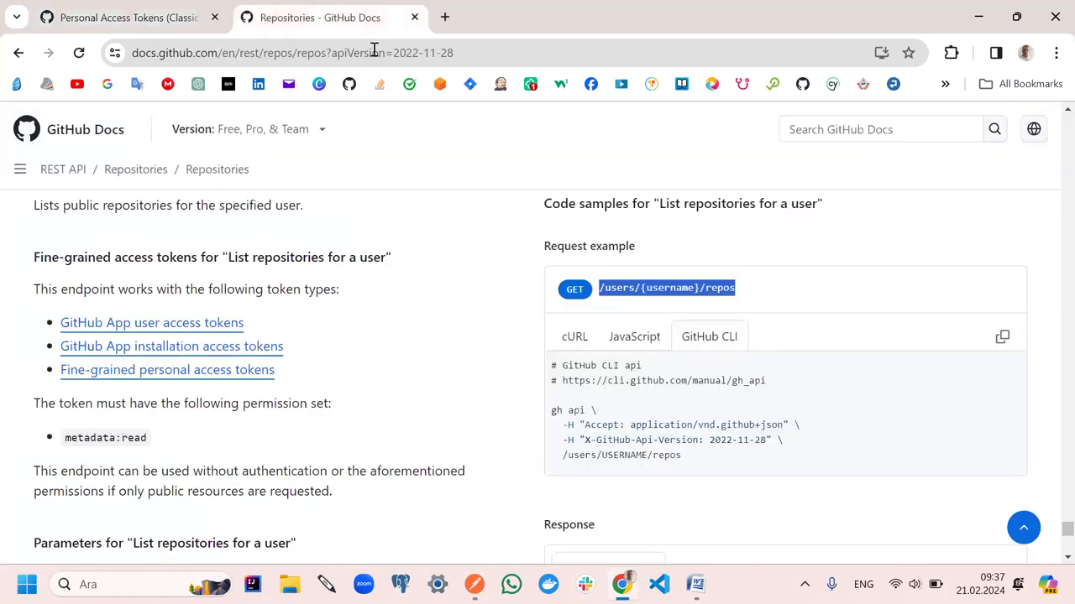
left_click(88, 17)
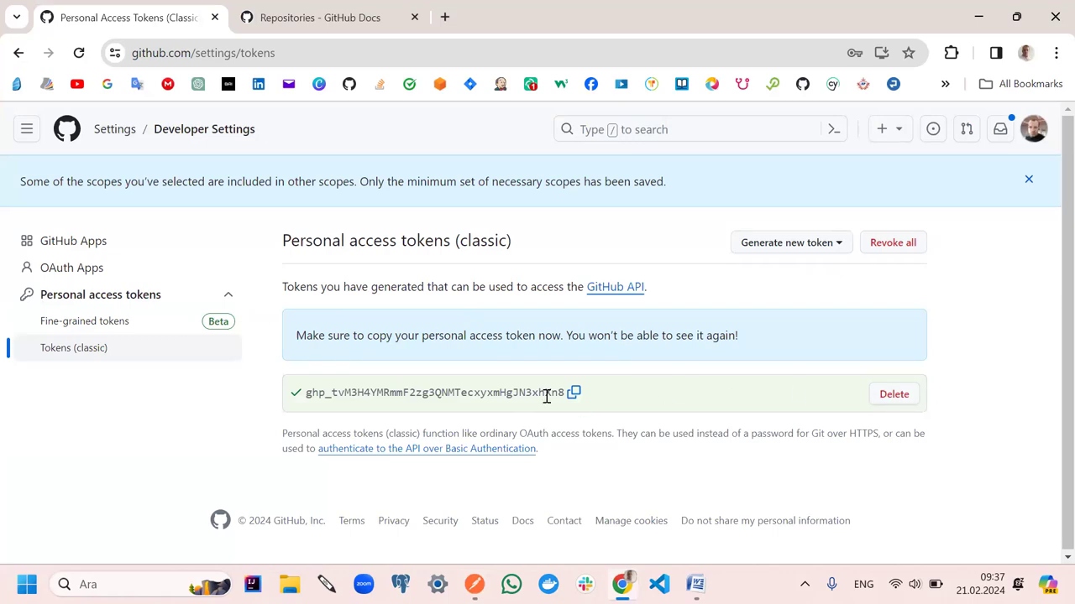
left_click(574, 393)
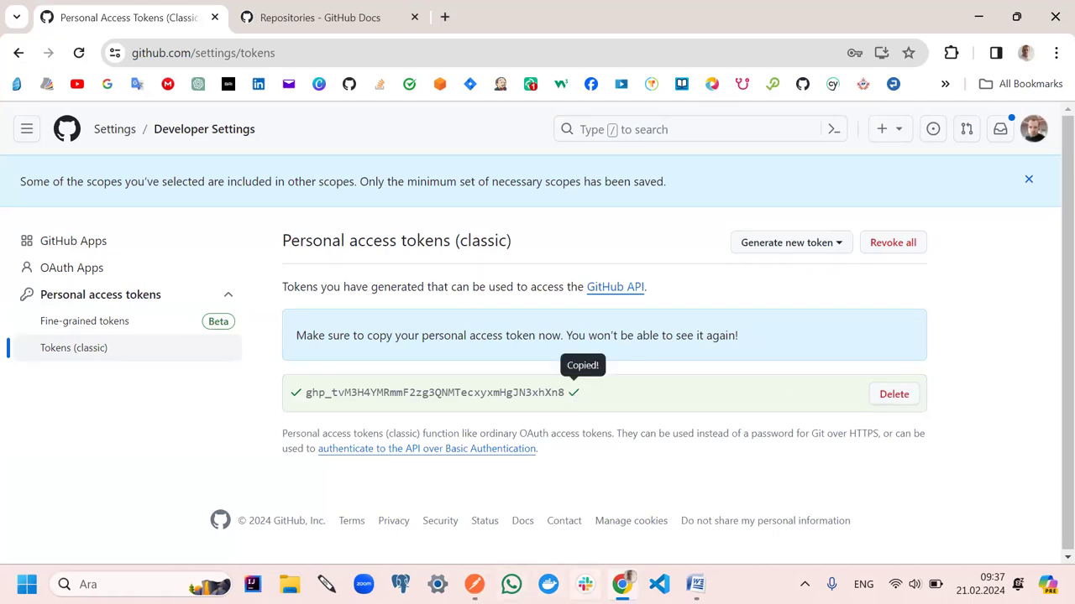
mouse_move(621, 585)
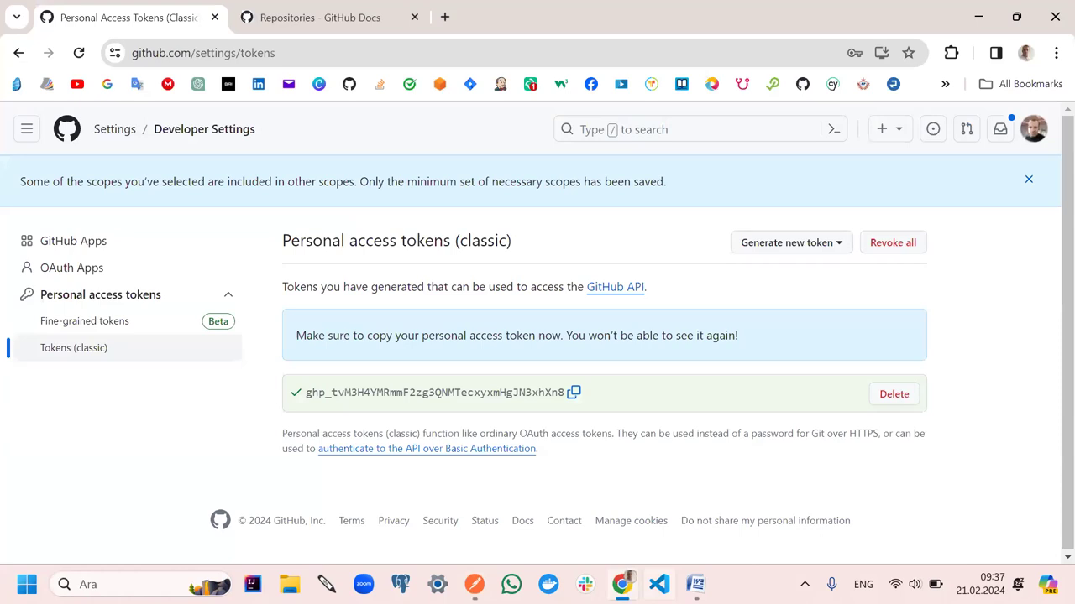
In the lesson 08 Word document, paste the personal access token after "Bearer Token(Githup api rest)" and save the file in plain text format
left_click(695, 584)
left_click(555, 337)
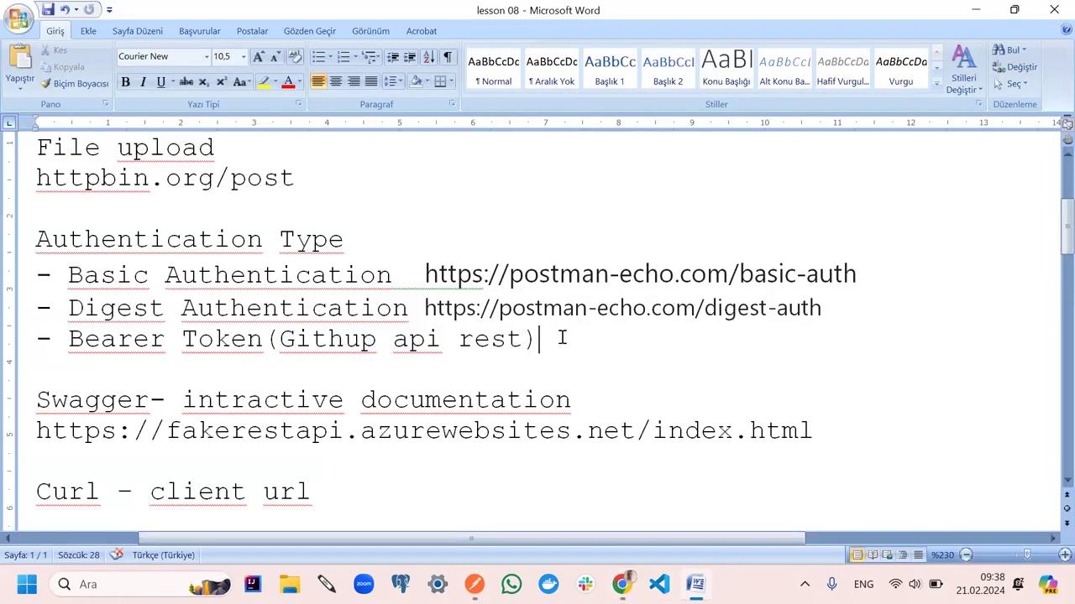
key("ctrl+v")
key("ctrl+z")
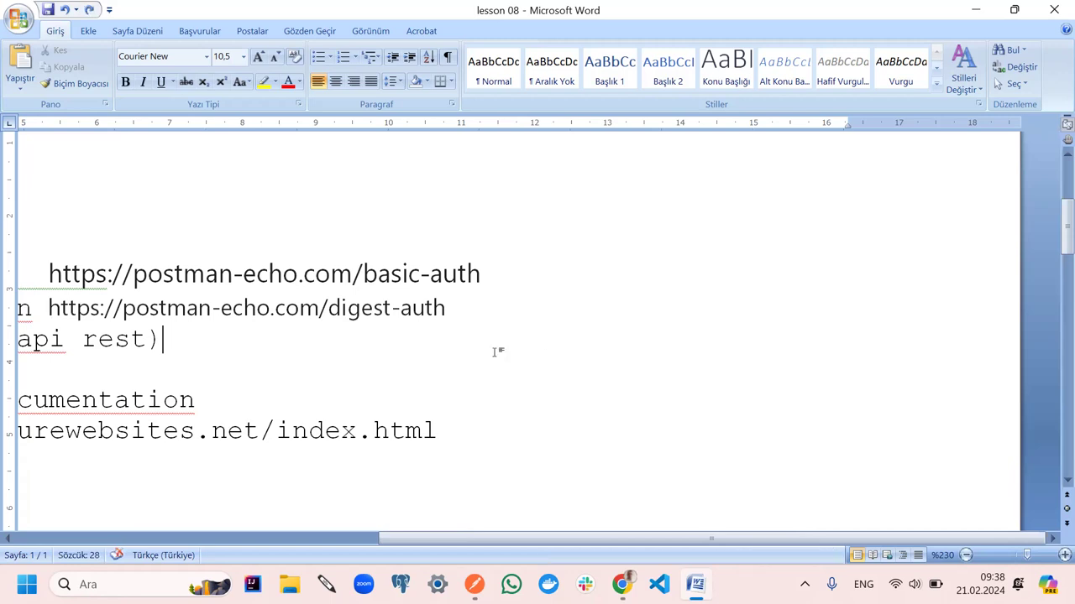
key("ctrl+v")
left_click_drag(842, 340, 402, 349)
left_click(333, 377)
left_click_drag(563, 339, 616, 391)
left_click(616, 392)
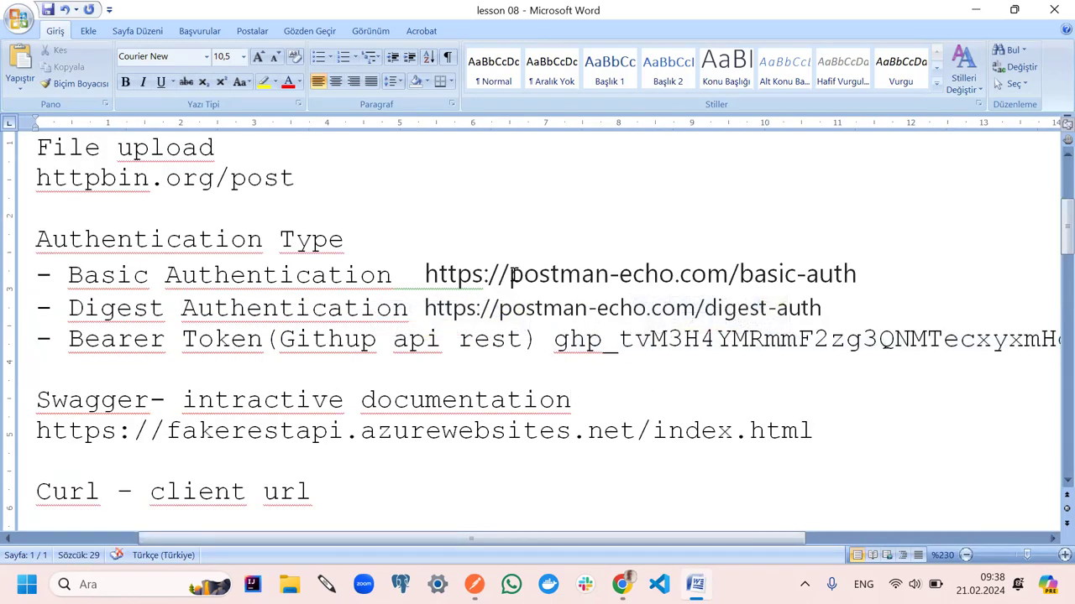
left_click(48, 10)
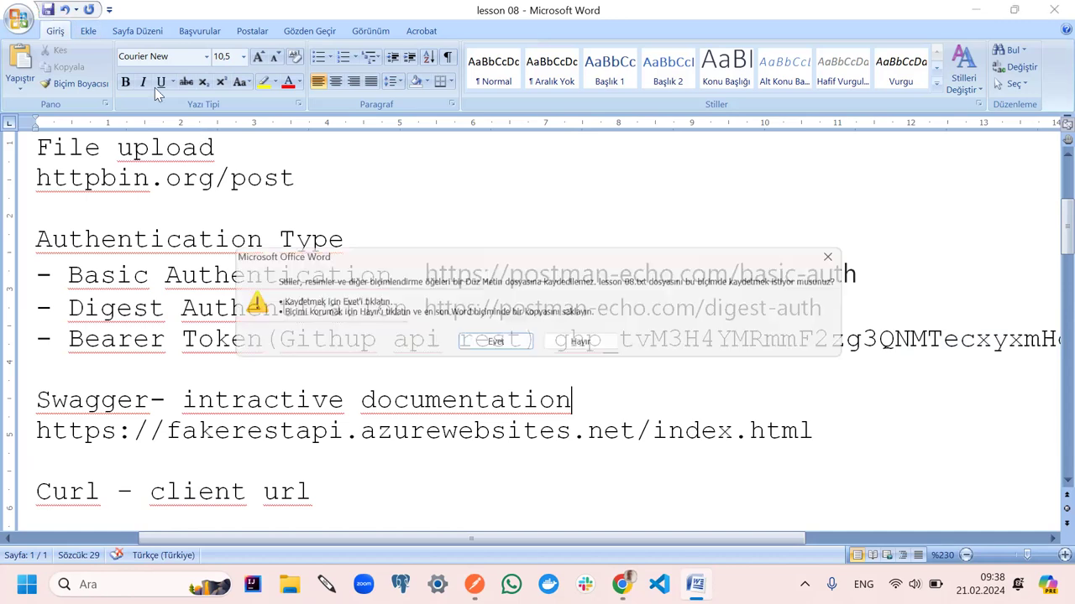
left_click(493, 344)
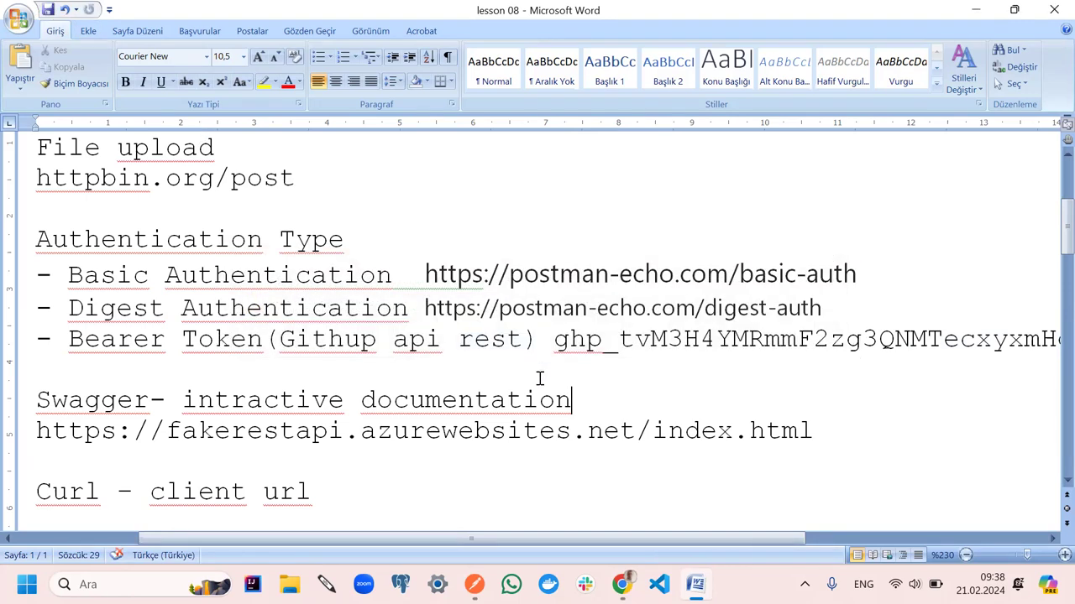
Return to GitHub in Chrome, open the account's own repositories page and look through the listed repositories
left_click(621, 504)
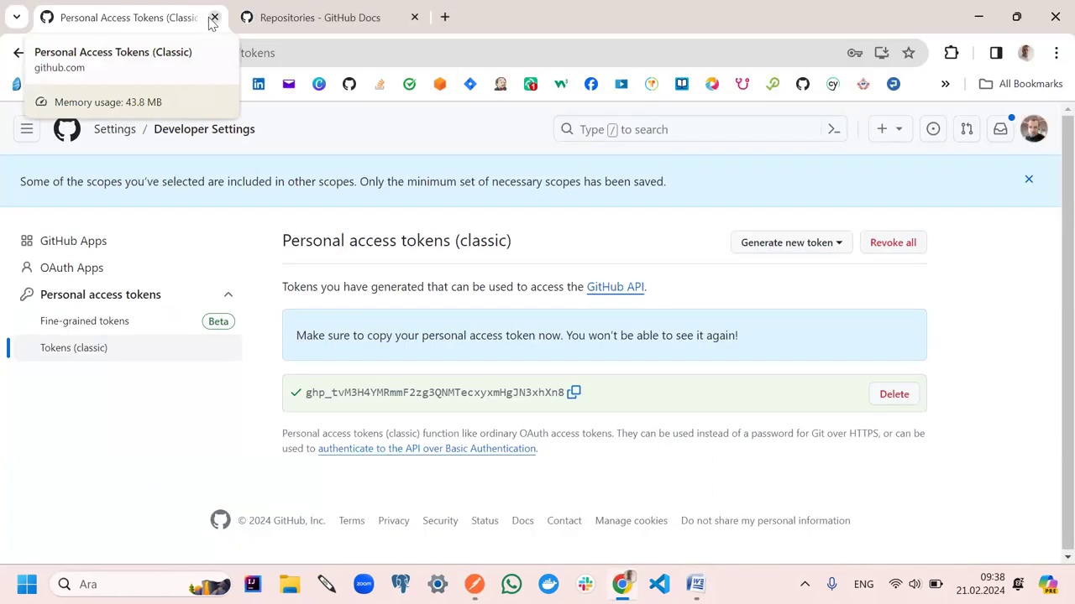
left_click(283, 15)
left_click(148, 17)
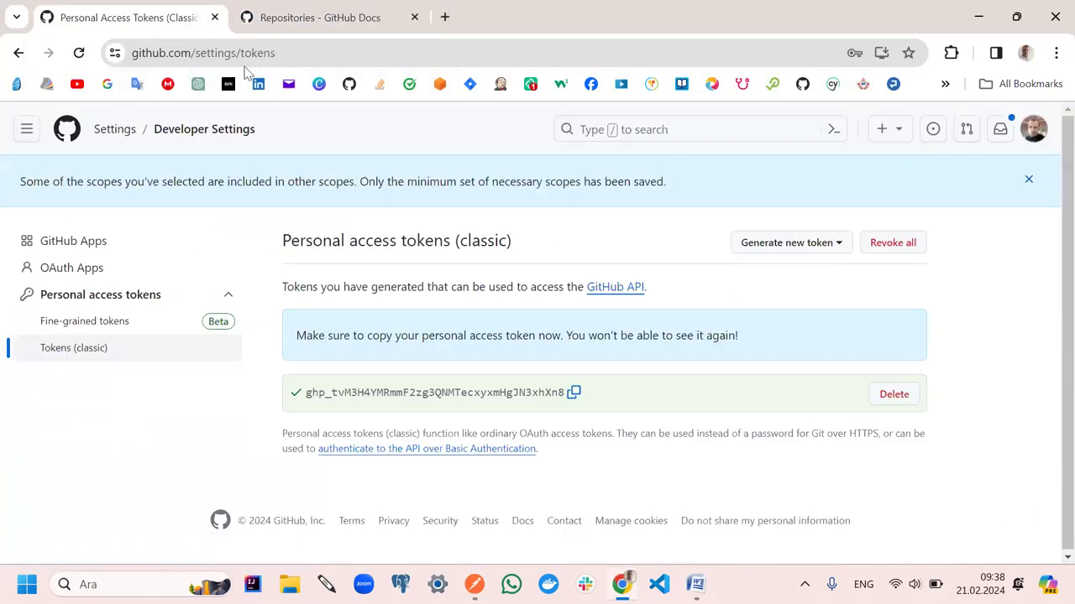
left_click(1032, 129)
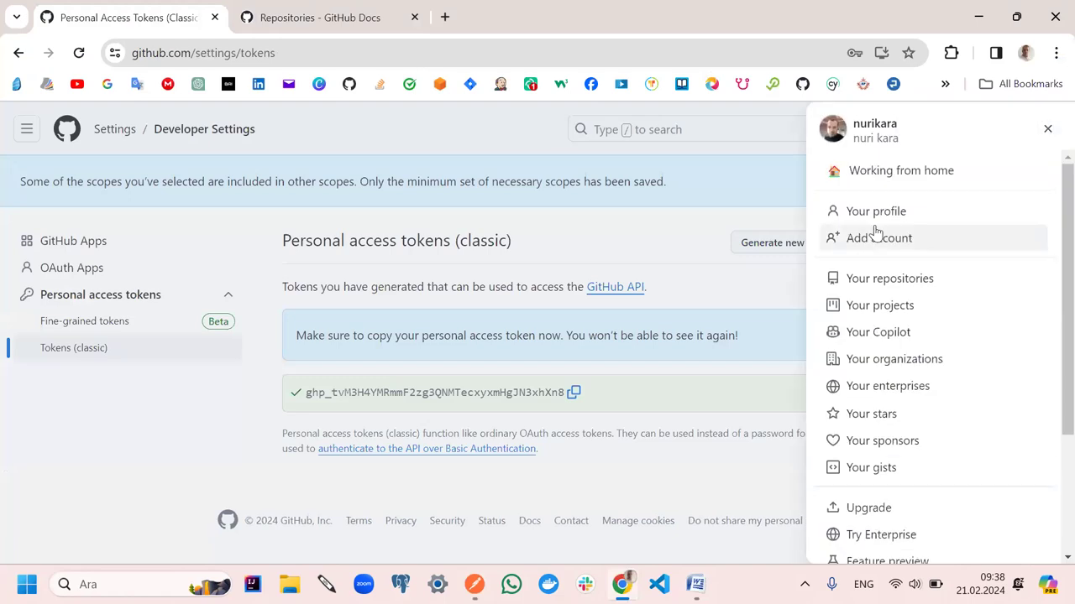
left_click(907, 284)
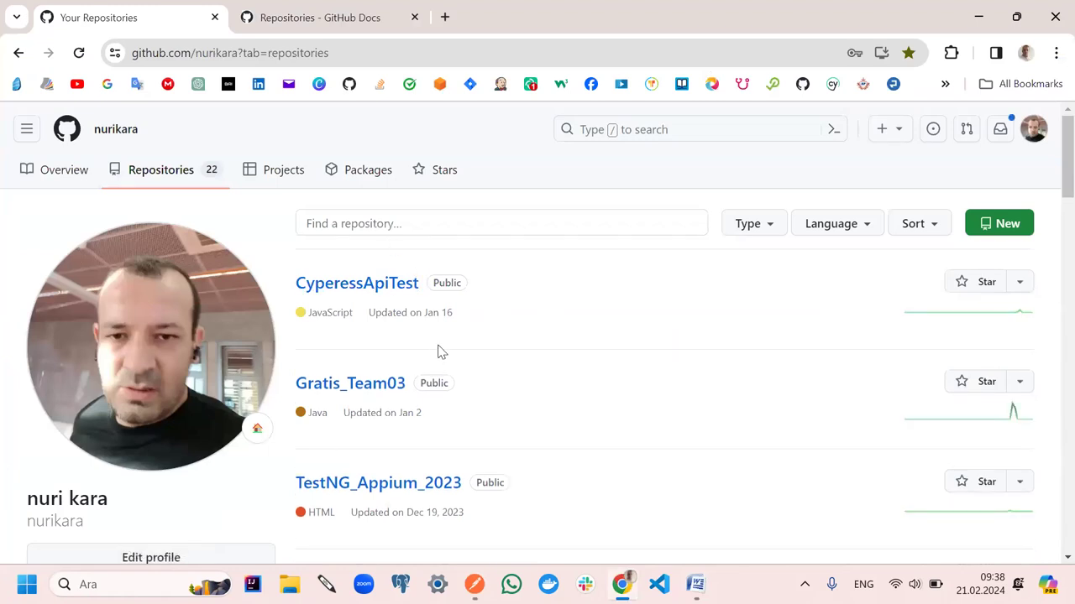
scroll(414, 353, "down", 4)
scroll(428, 402, "up", 2)
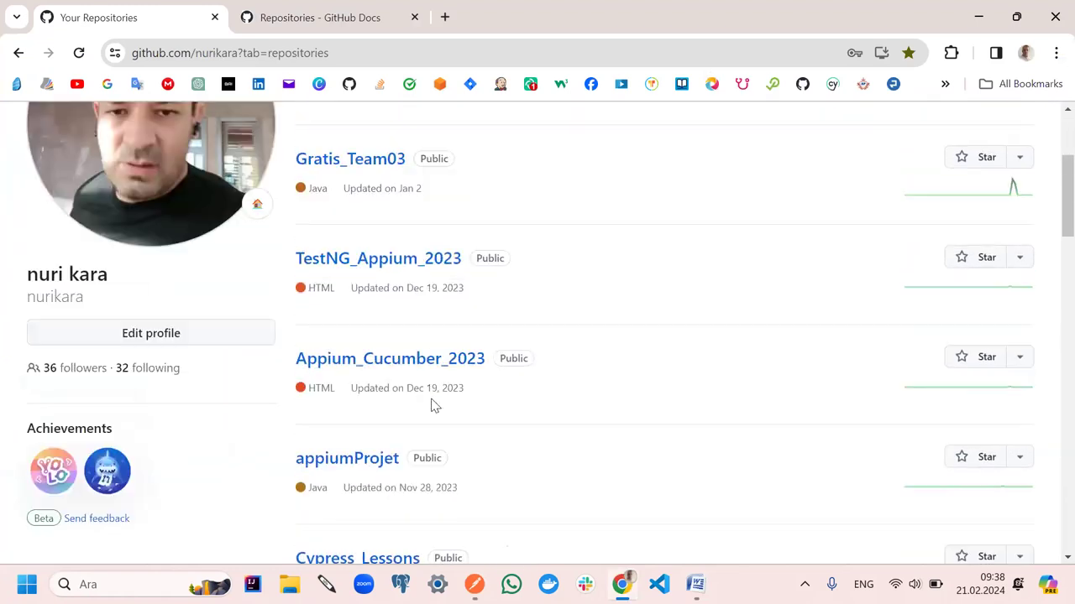
scroll(434, 405, "down", 2)
Switch to Postman and examine the first repository entry in the response, including its name and private fields
left_click(474, 585)
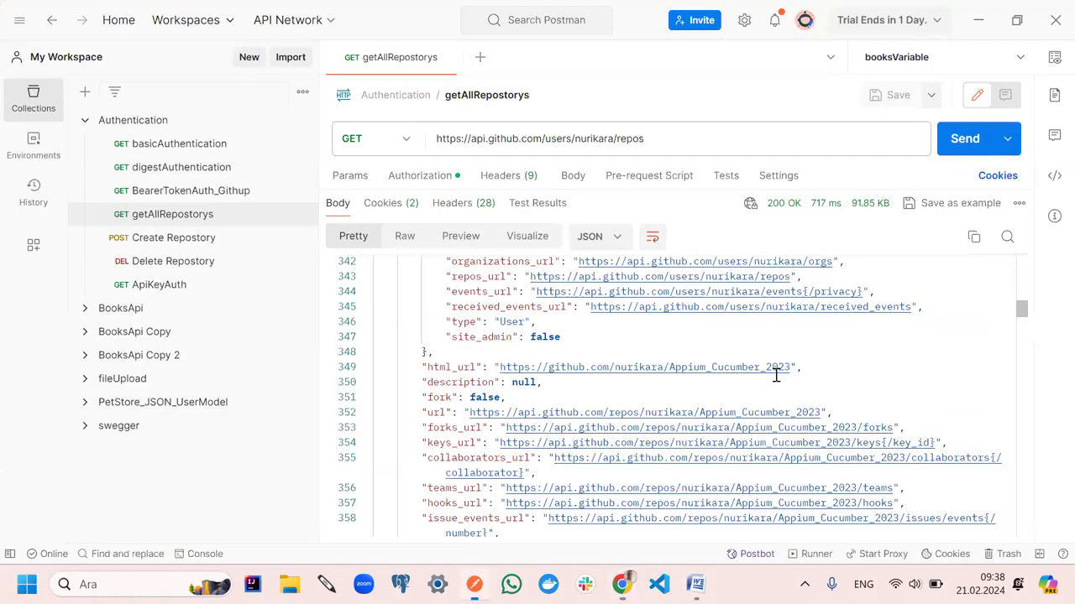
scroll(421, 447, "up", 10)
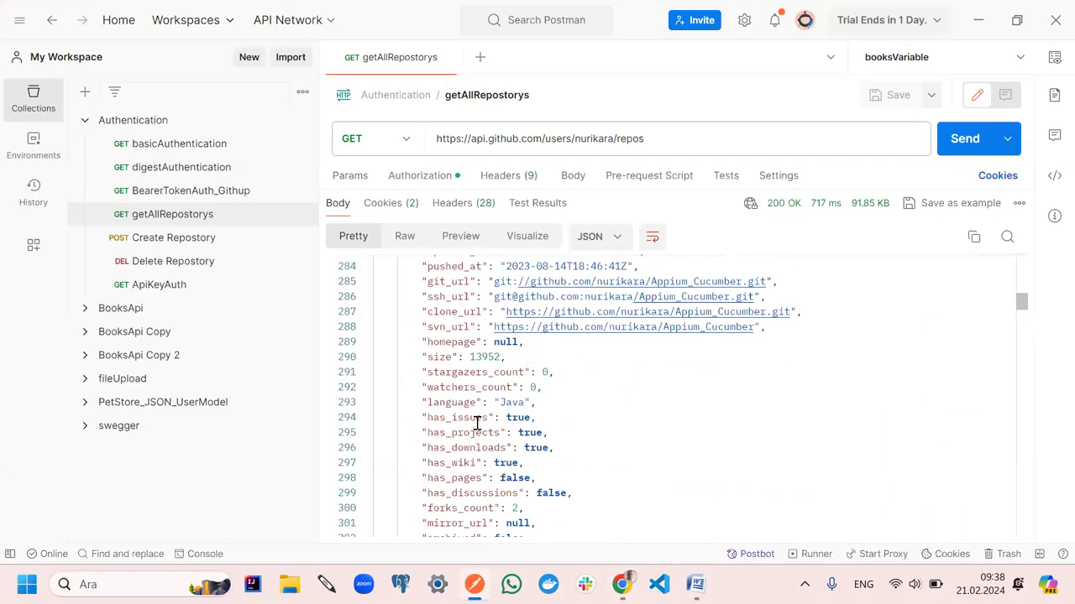
scroll(477, 424, "up", 20)
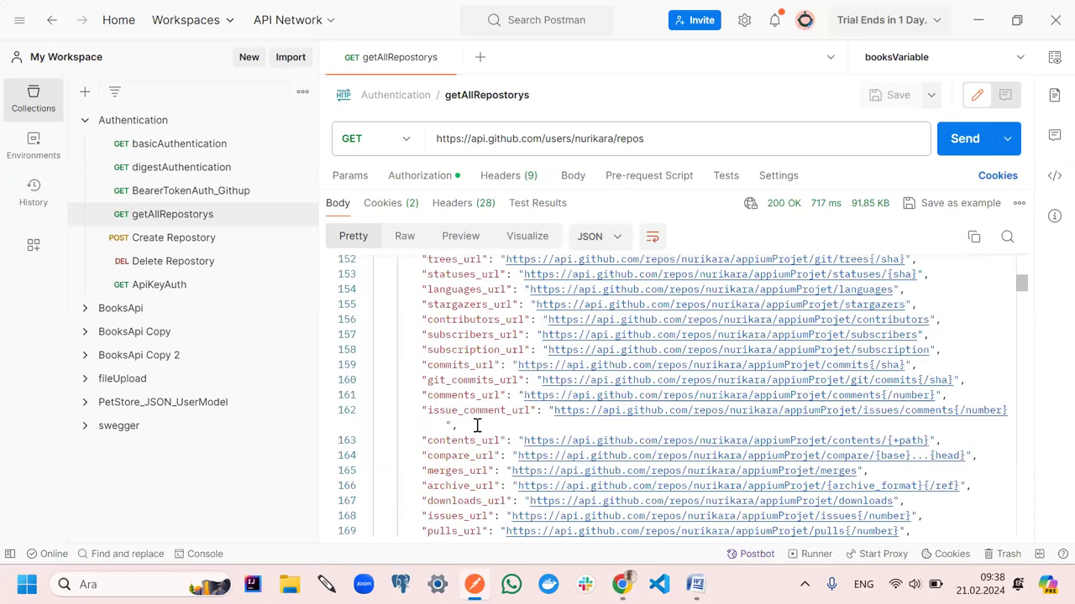
scroll(477, 426, "up", 20)
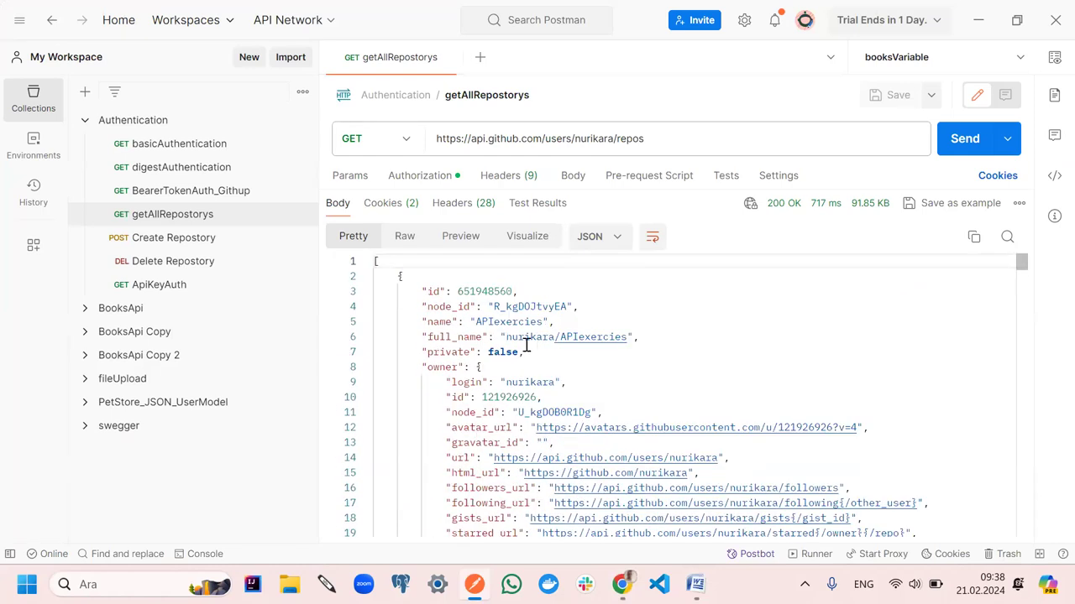
left_click_drag(475, 322, 530, 321)
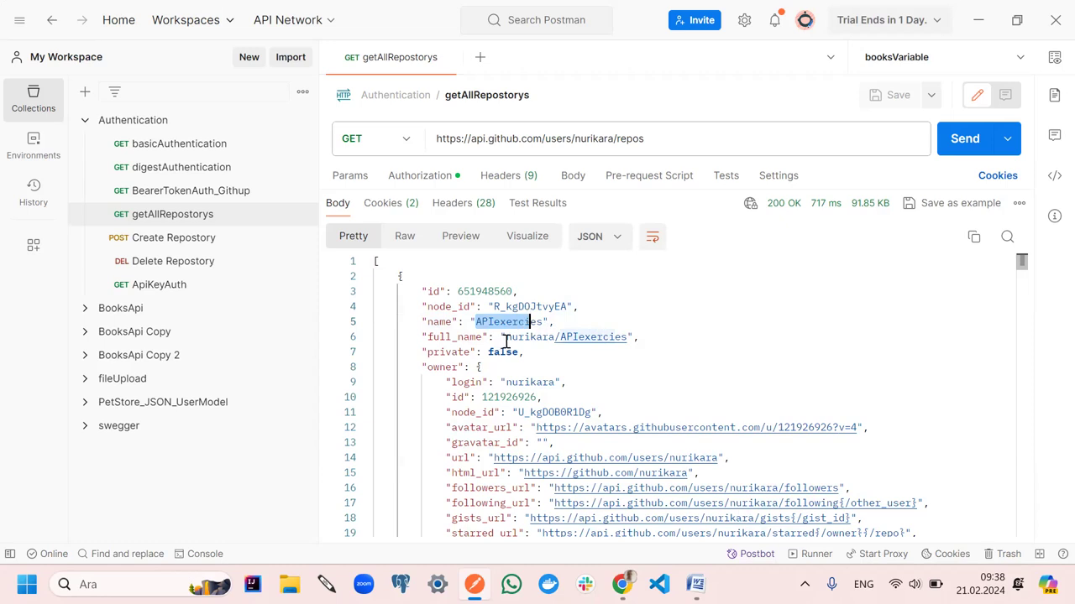
left_click_drag(484, 352, 522, 351)
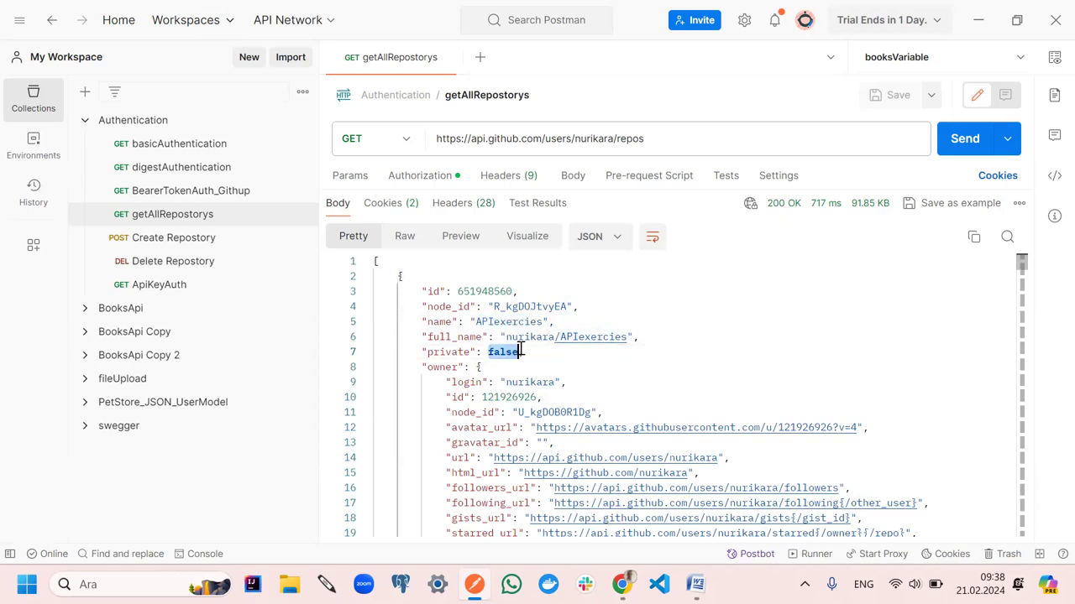
scroll(525, 392, "down", 2)
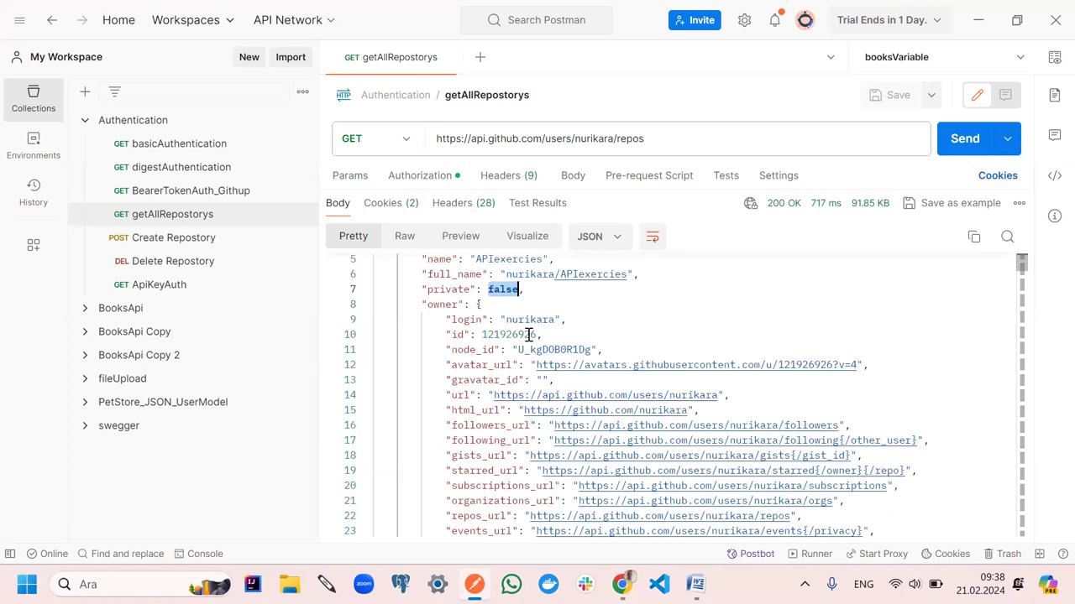
scroll(537, 348, "down", 8)
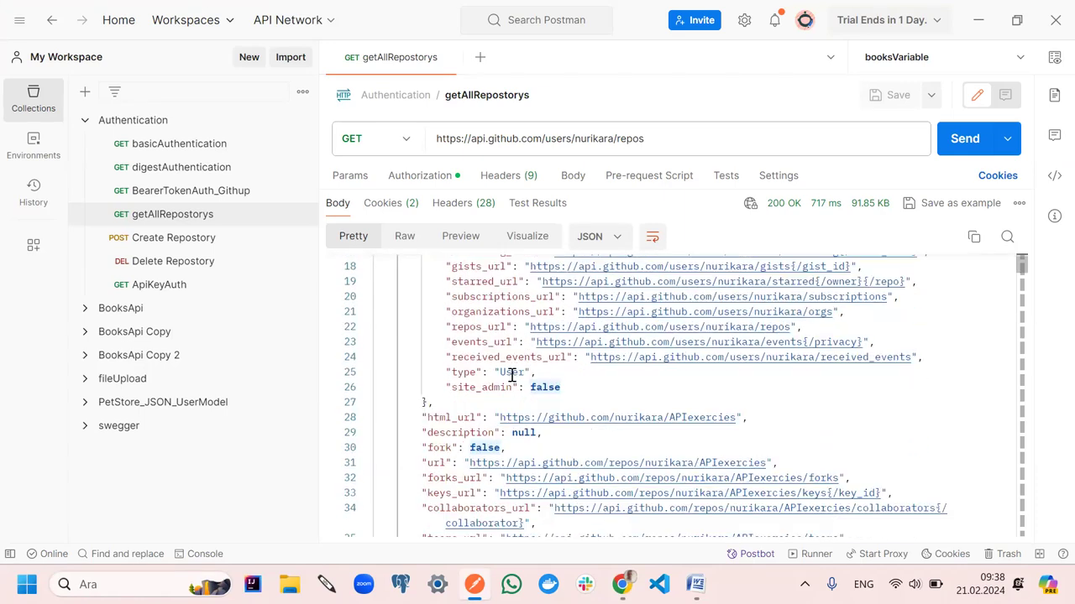
scroll(510, 375, "down", 15)
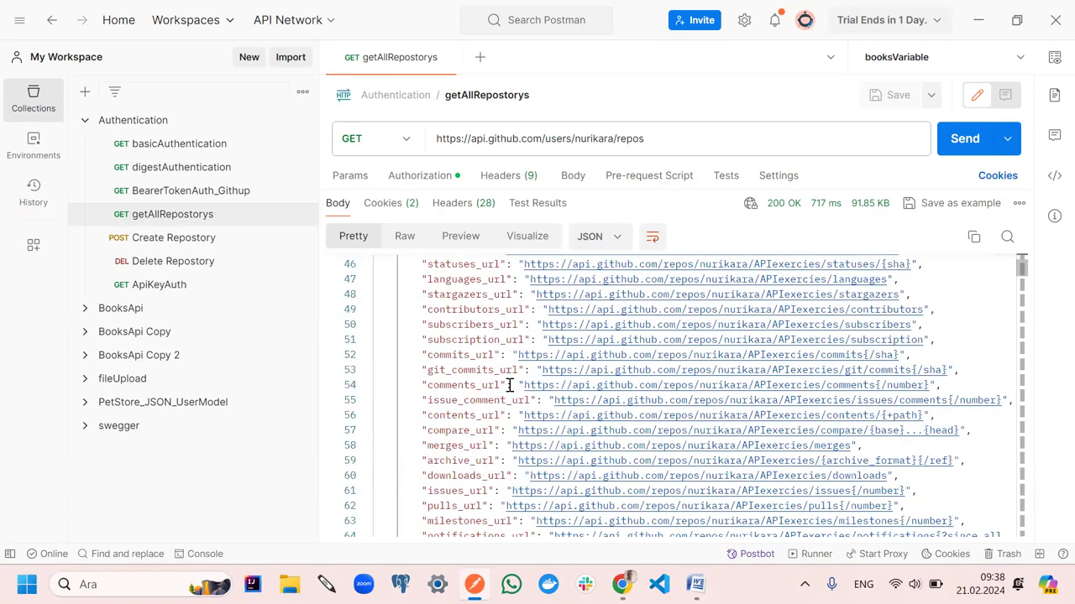
scroll(509, 386, "up", 20)
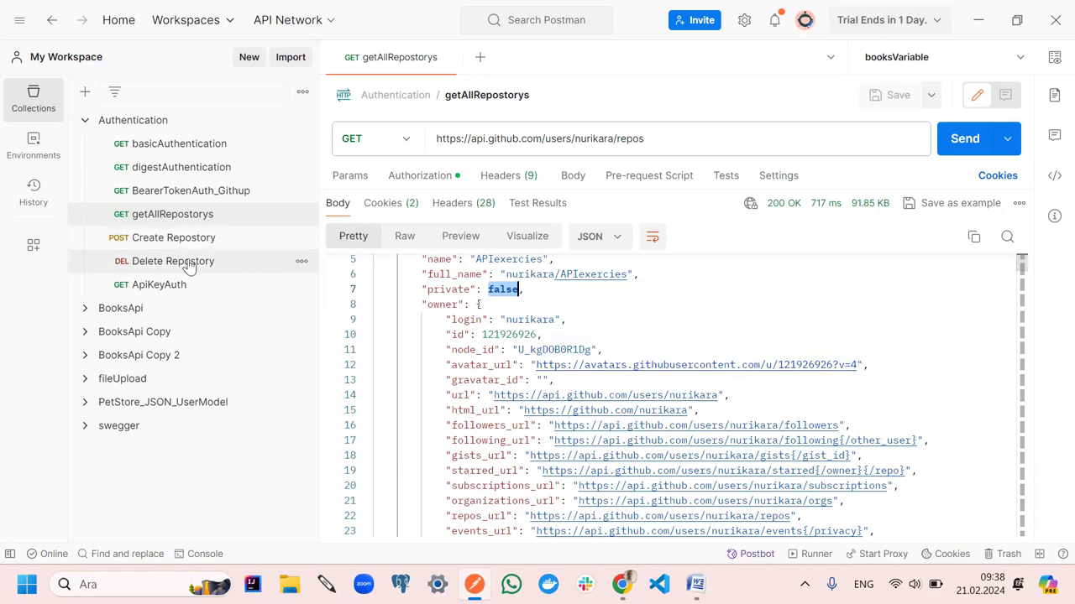
Delete the BearerTokenAuth_Githup request from the Authentication collection
left_click(162, 191)
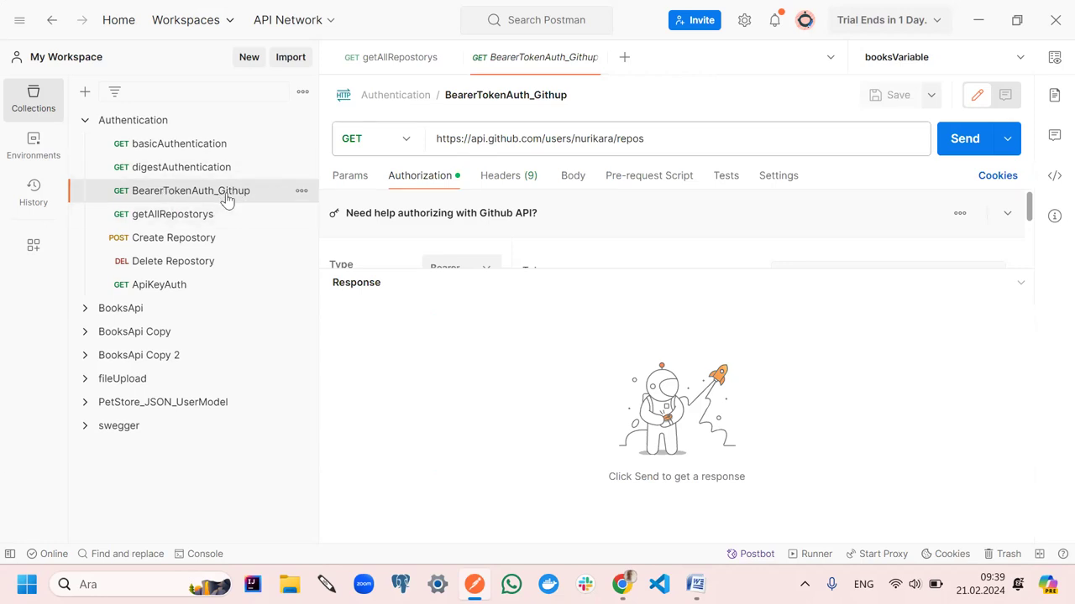
left_click(302, 190)
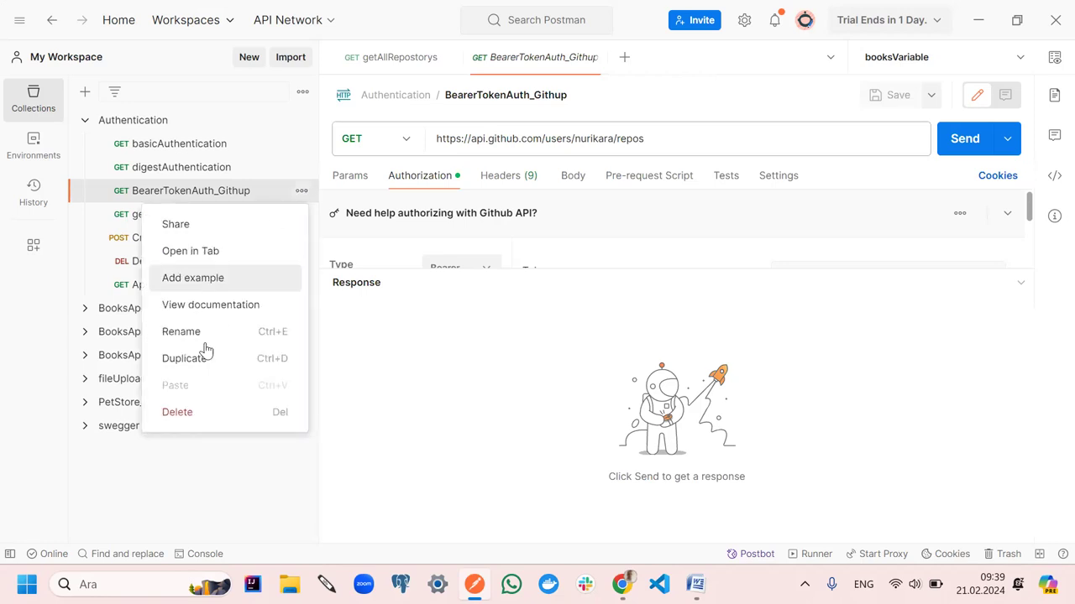
left_click(198, 420)
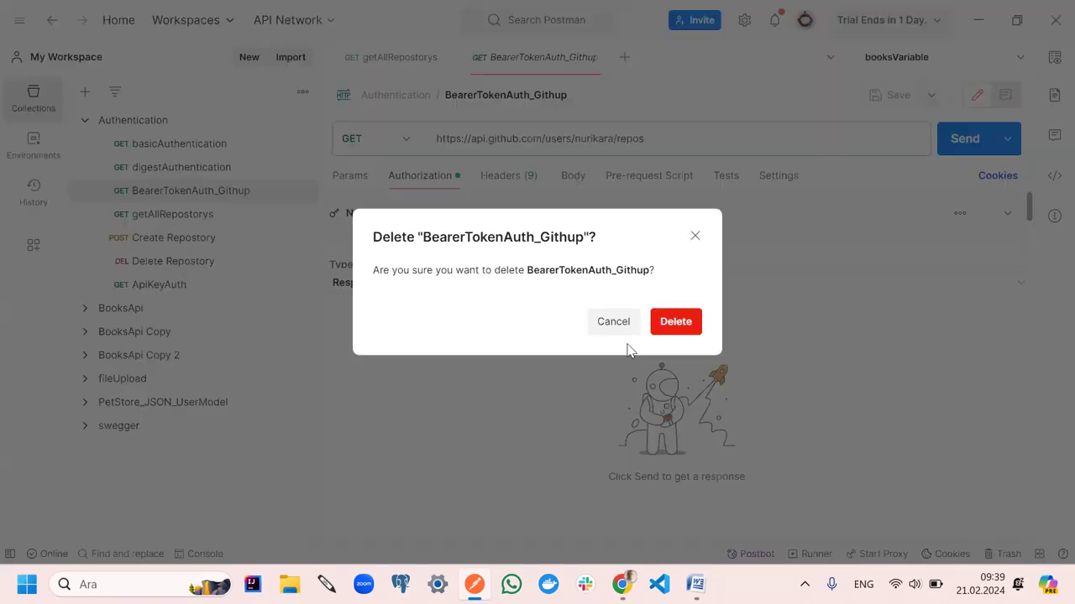
left_click(675, 321)
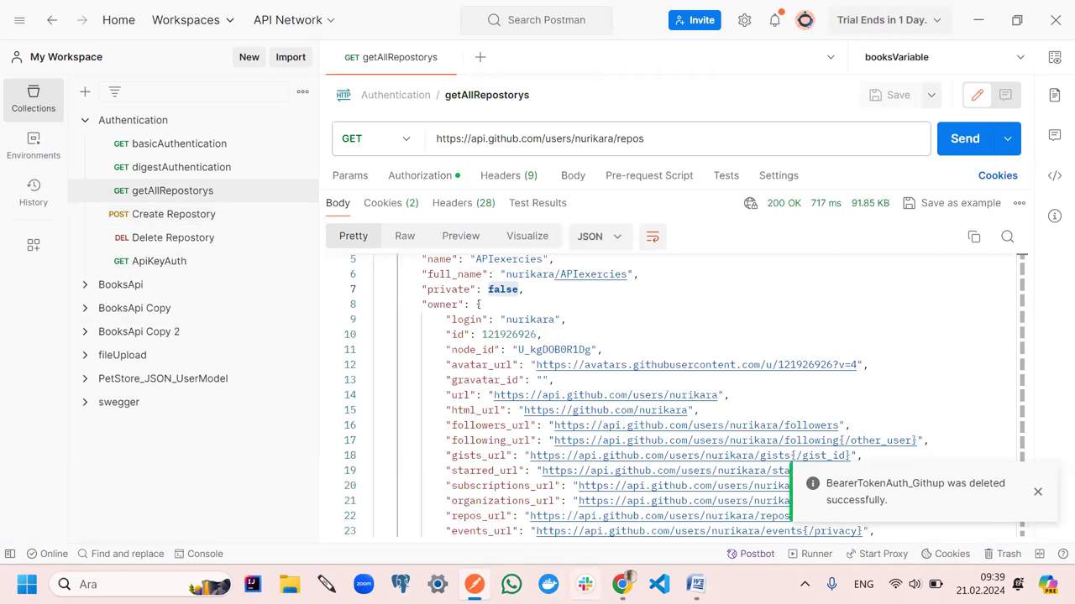
Switch to the GitHub Docs page in Chrome and highlight the POST /user/repos path under "Create a repository for the authenticated user"
left_click(621, 585)
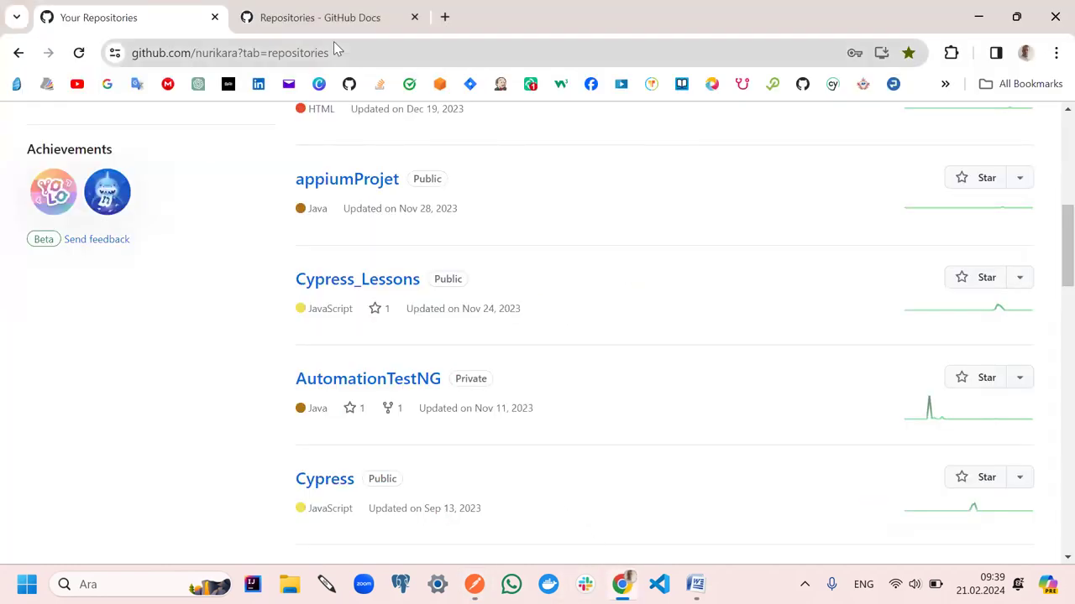
left_click(316, 13)
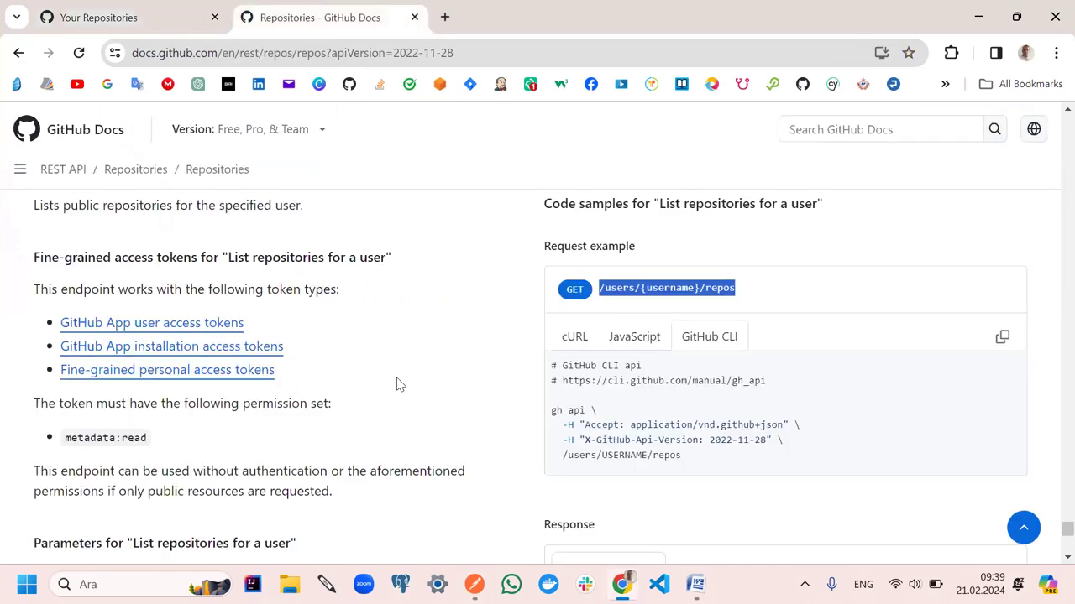
scroll(786, 352, "down", 10)
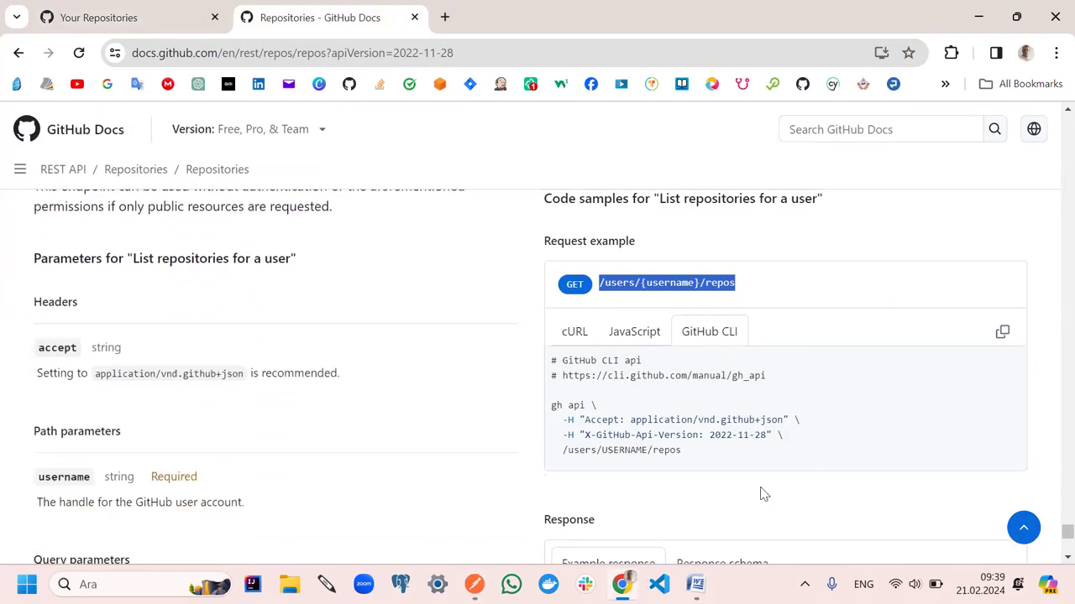
scroll(864, 437, "down", 5)
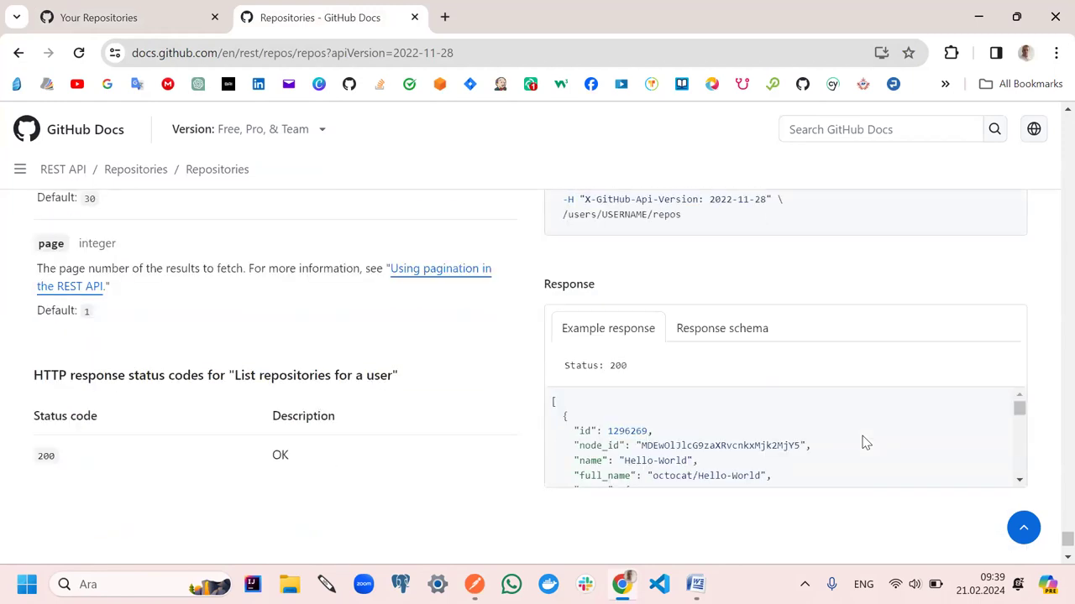
scroll(332, 421, "down", 3)
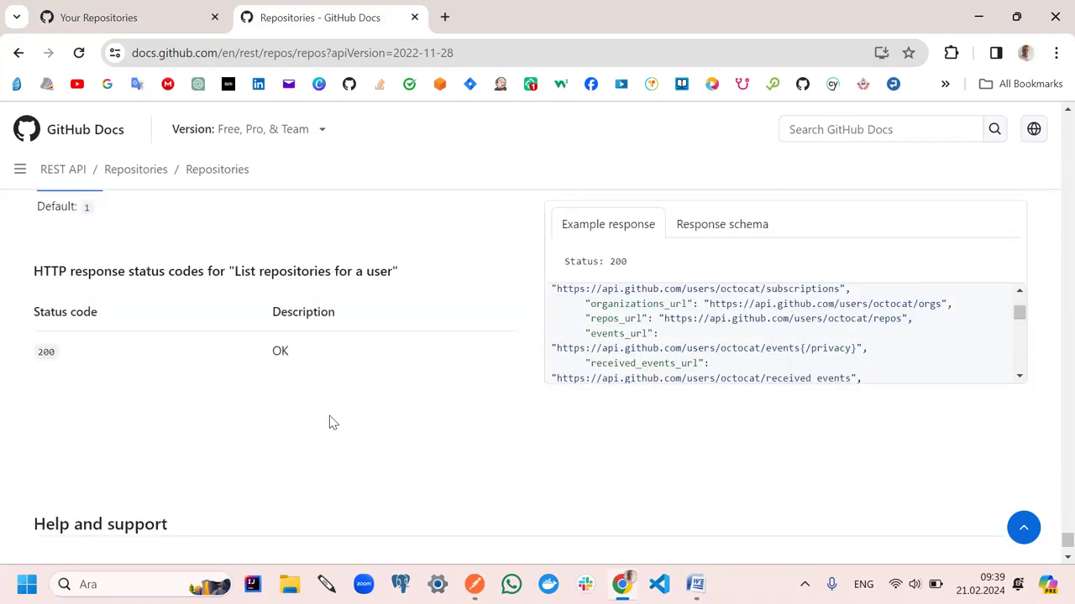
scroll(332, 421, "up", 10)
scroll(330, 421, "up", 10)
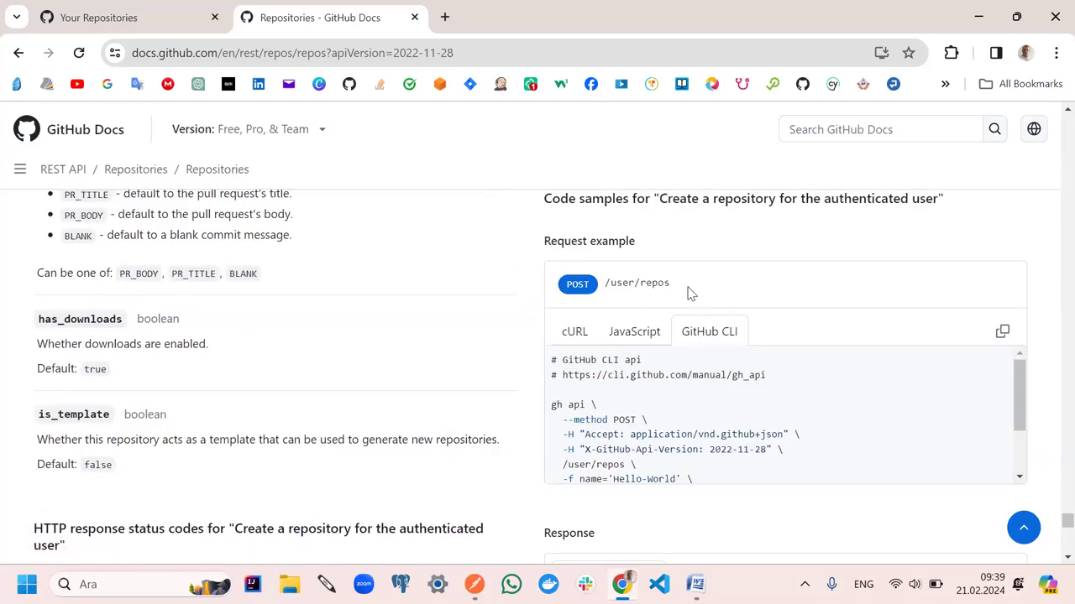
left_click_drag(678, 287, 603, 284)
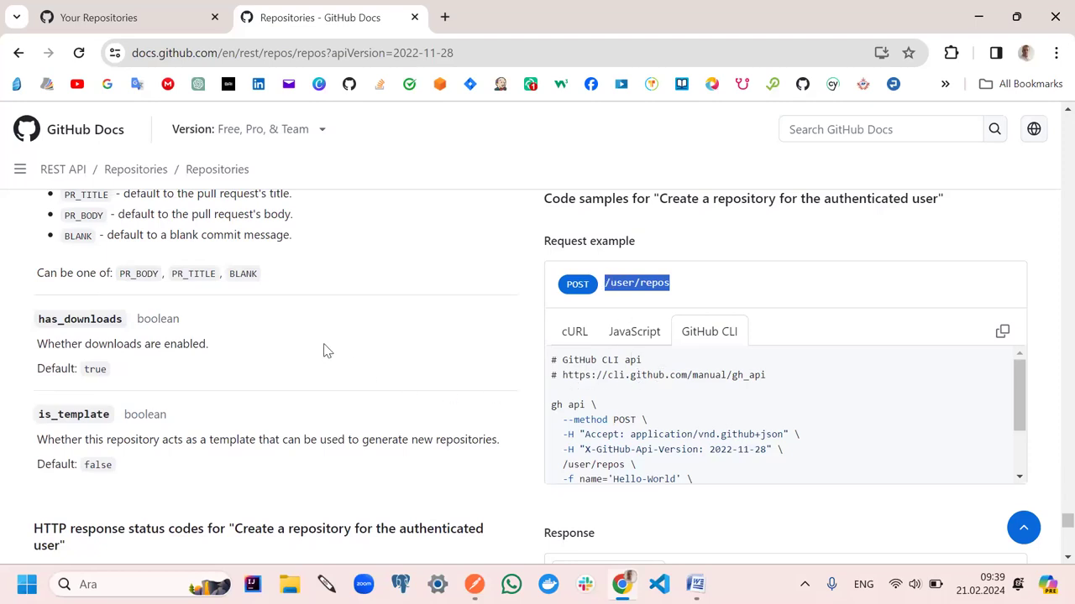
Examine the body parameters and the GitHub CLI request example for creating a repository for the authenticated user
scroll(328, 351, "up", 5)
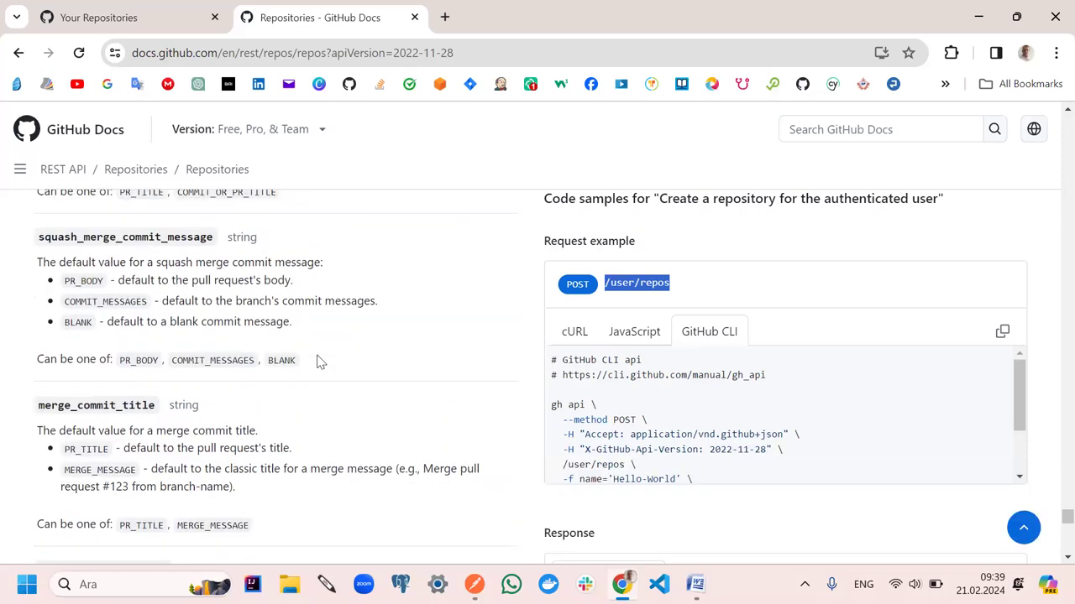
scroll(319, 361, "up", 6)
scroll(319, 361, "up", 10)
scroll(319, 361, "up", 5)
scroll(319, 361, "down", 5)
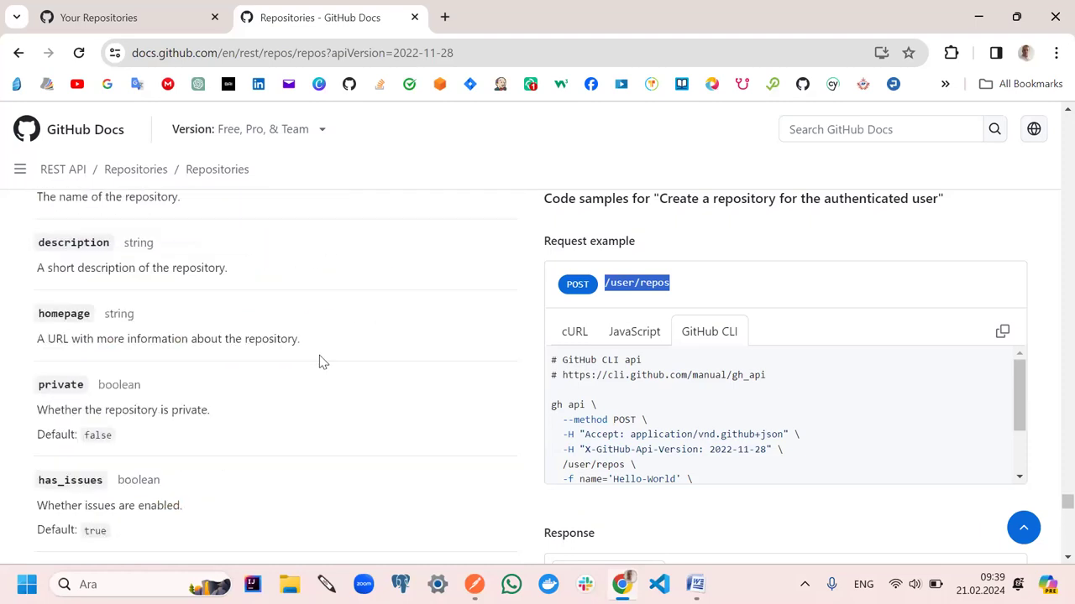
scroll(743, 415, "down", 2)
scroll(748, 444, "up", 3)
scroll(621, 475, "down", 3)
scroll(527, 487, "down", 2)
scroll(429, 468, "down", 8)
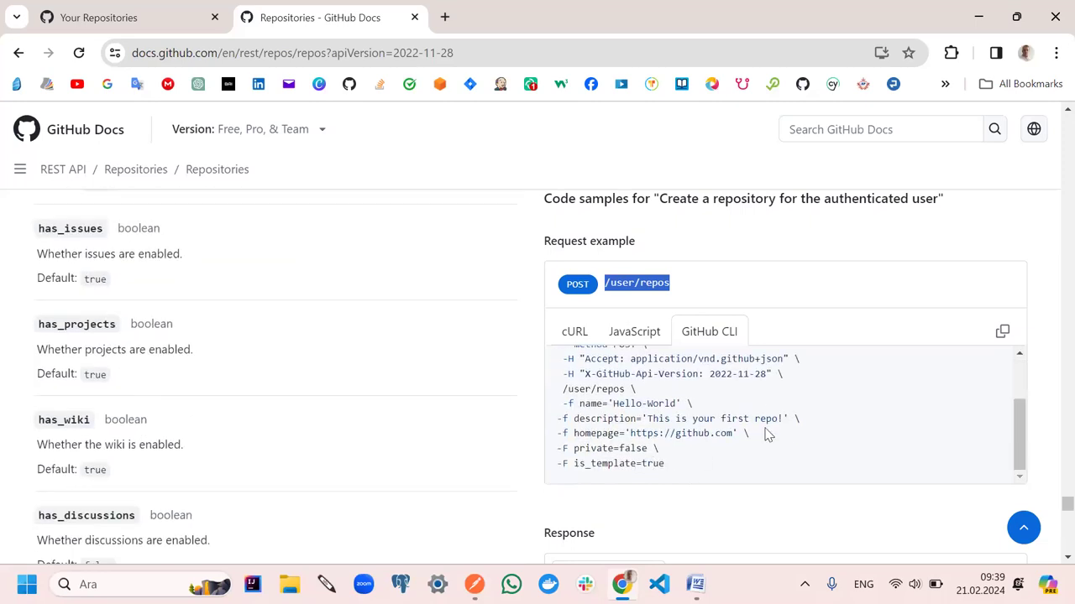
Check the create-repository endpoint's HTTP response status codes, then go back through its parameters to the section heading
scroll(355, 479, "down", 10)
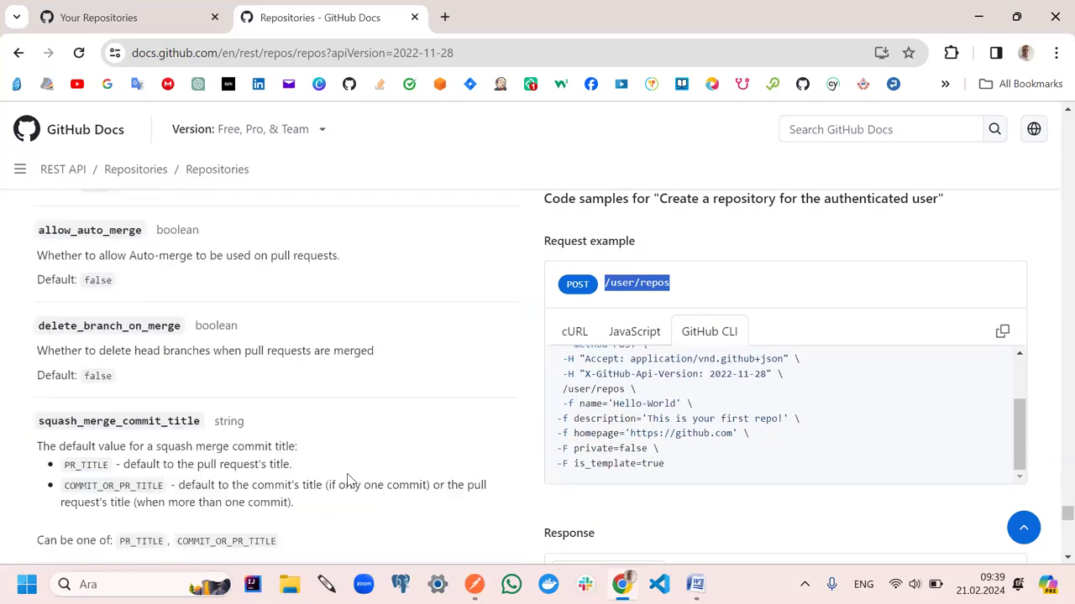
scroll(350, 481, "down", 2)
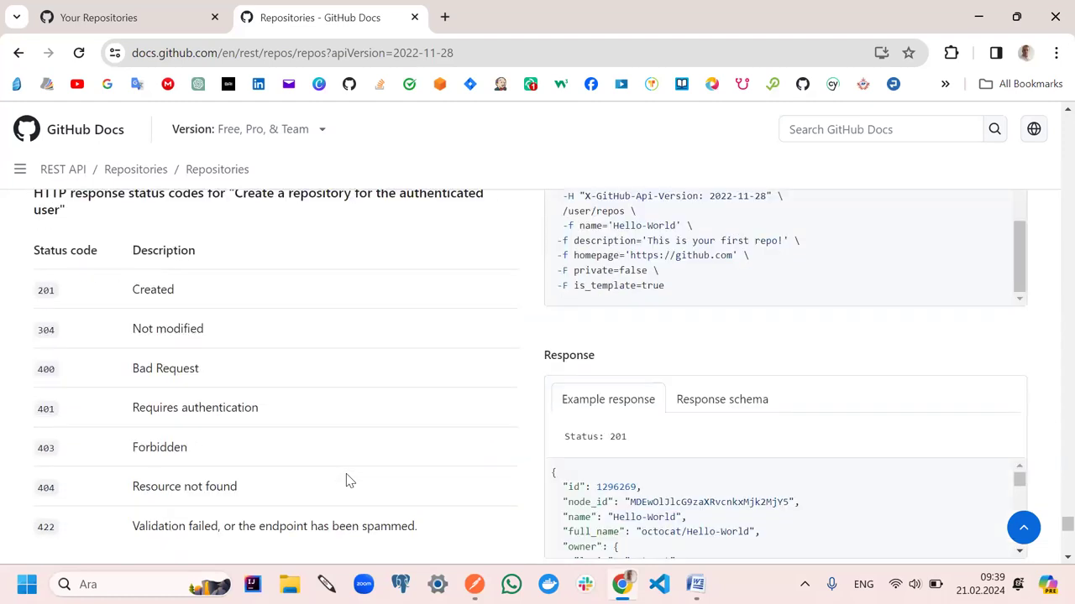
scroll(350, 481, "down", 1)
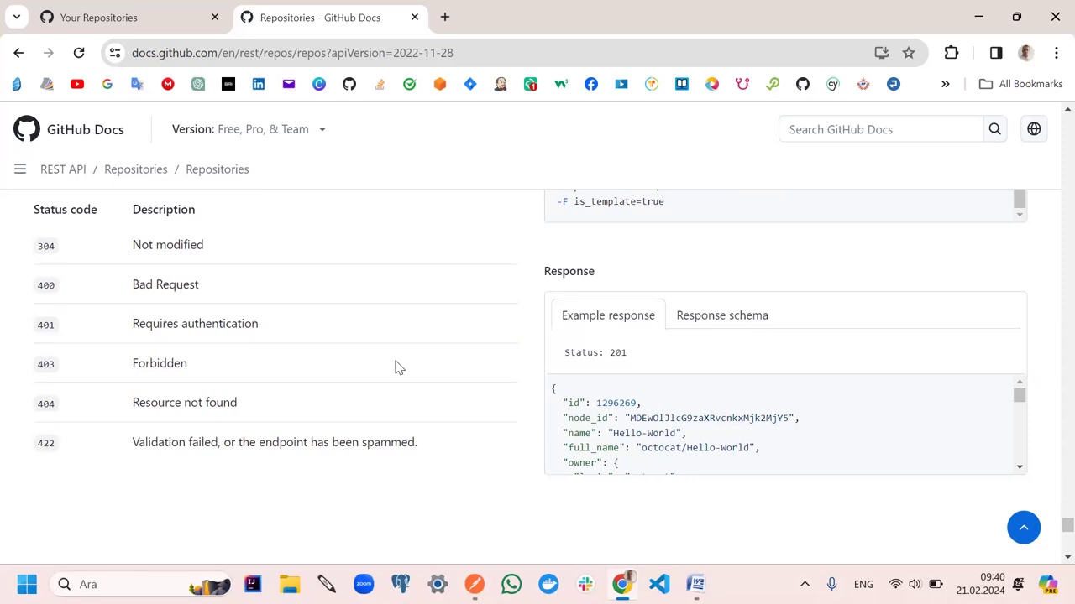
scroll(396, 366, "up", 2)
scroll(386, 372, "up", 2)
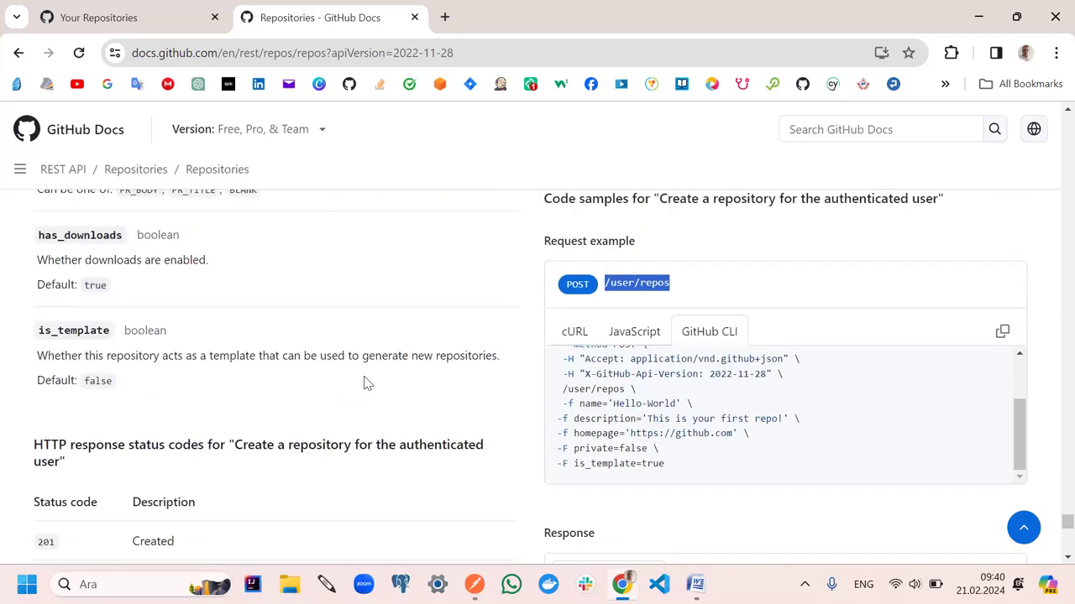
scroll(364, 380, "up", 3)
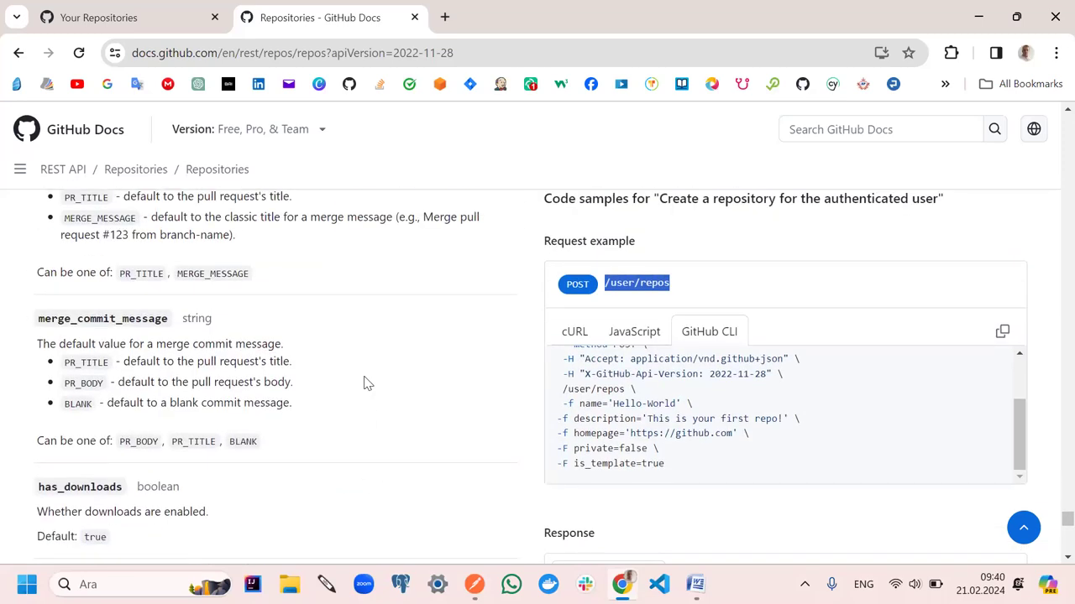
scroll(364, 382, "up", 2)
scroll(364, 377, "up", 6)
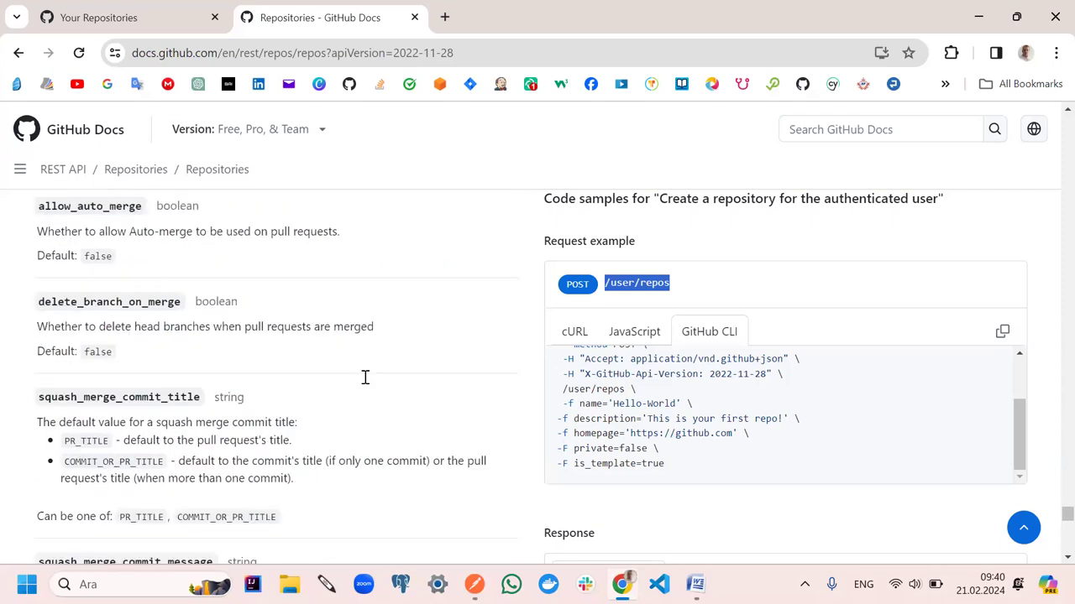
scroll(365, 377, "up", 10)
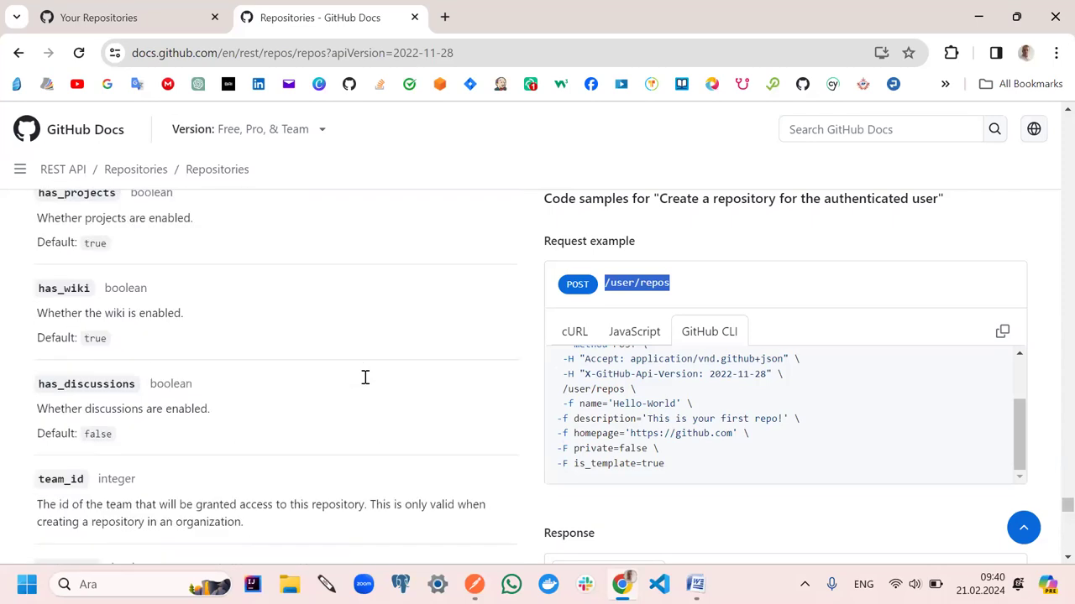
scroll(365, 377, "up", 8)
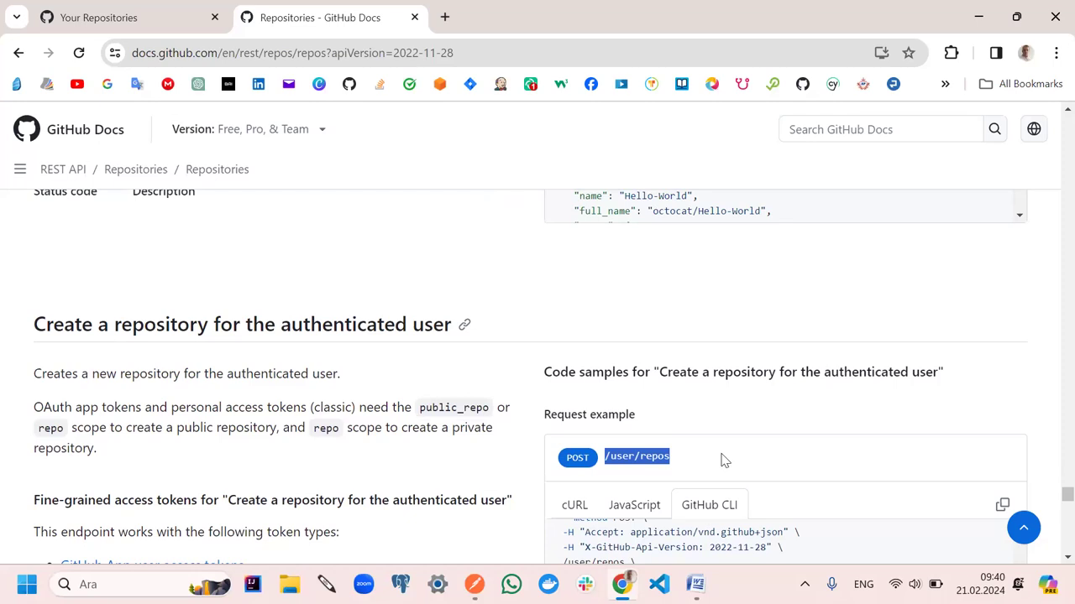
Read the create-repository section from its token requirements through the required and optional body parameters to the status codes and example response
scroll(170, 492, "up", 1)
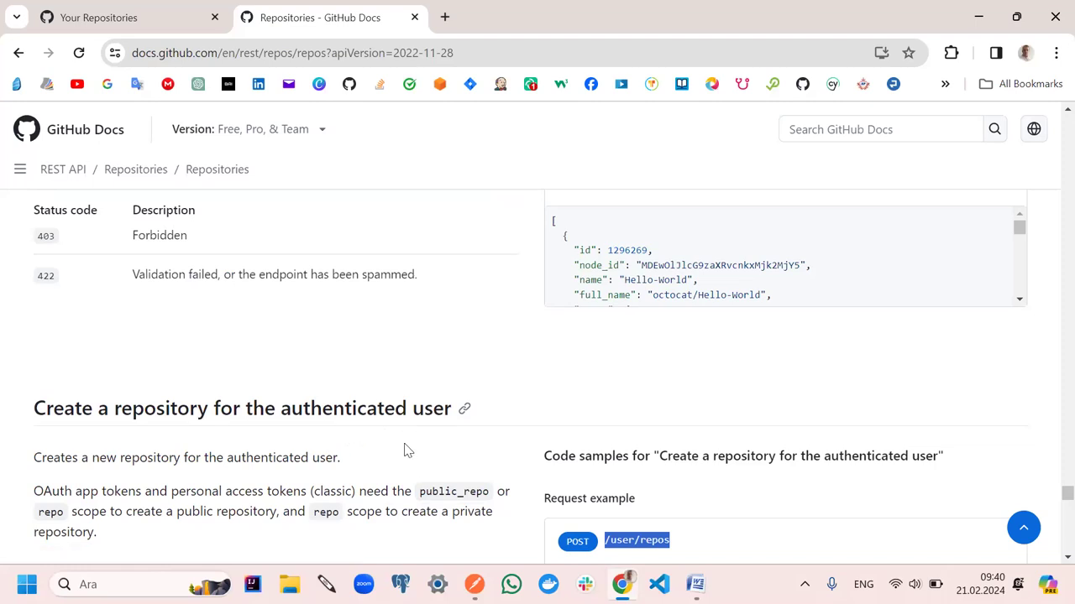
scroll(404, 451, "down", 2)
scroll(404, 451, "down", 1)
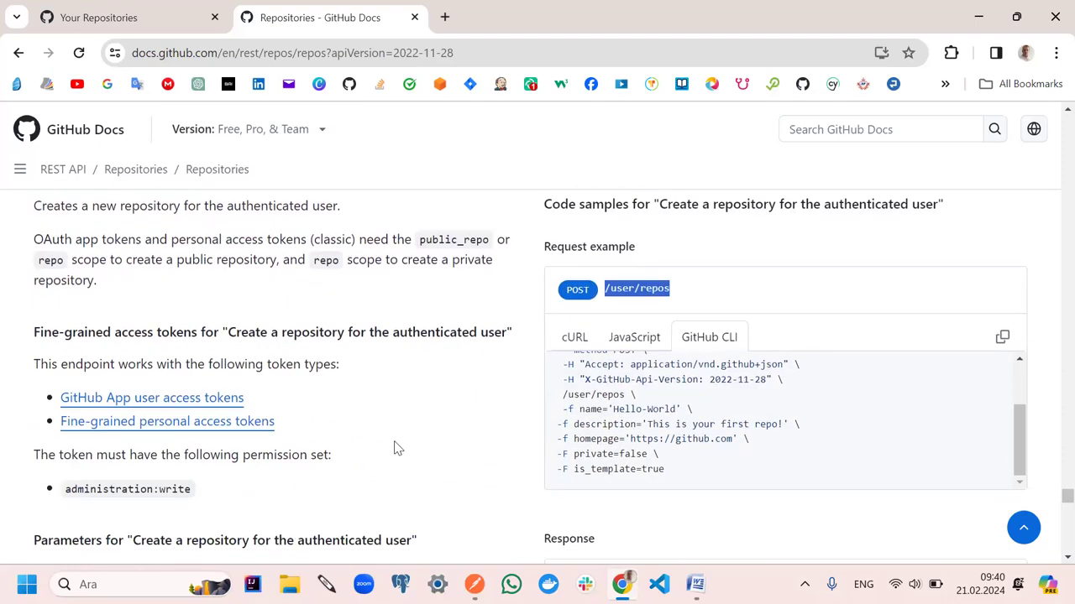
scroll(398, 449, "down", 1)
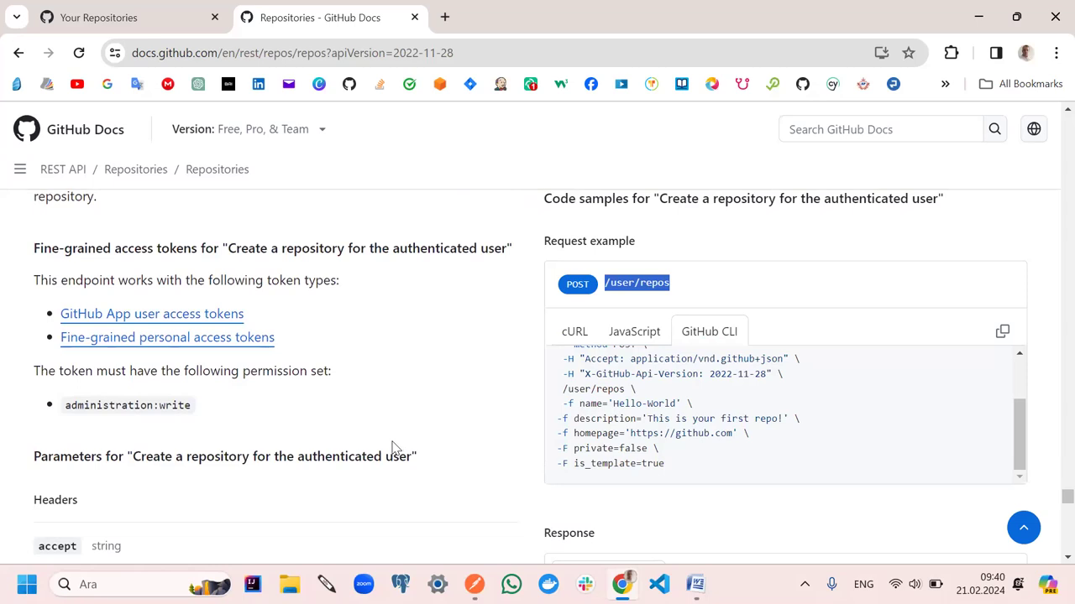
scroll(395, 448, "down", 1)
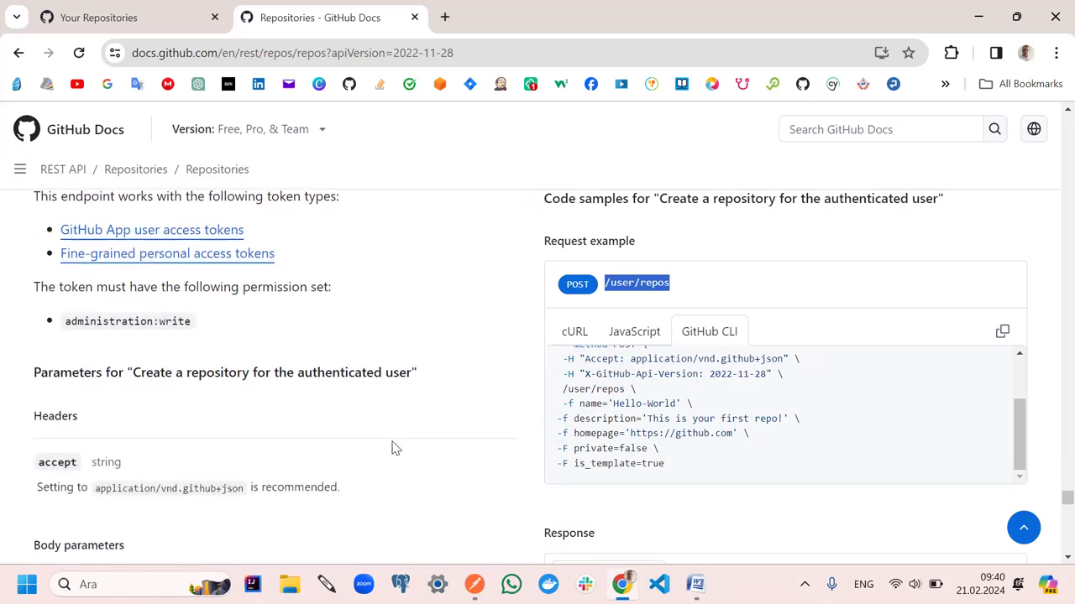
scroll(394, 448, "down", 3)
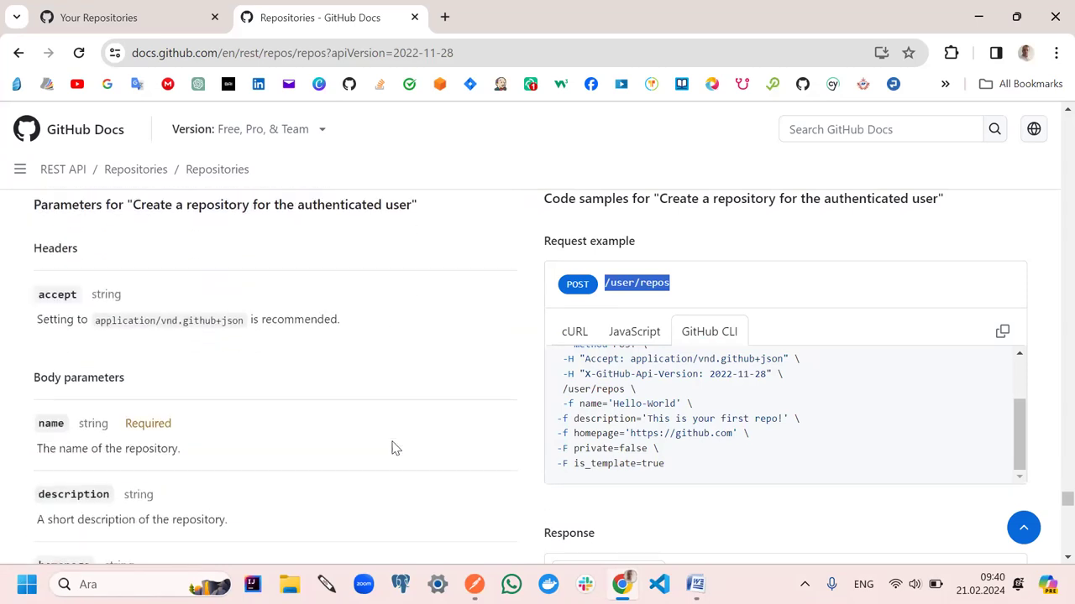
scroll(395, 448, "down", 3)
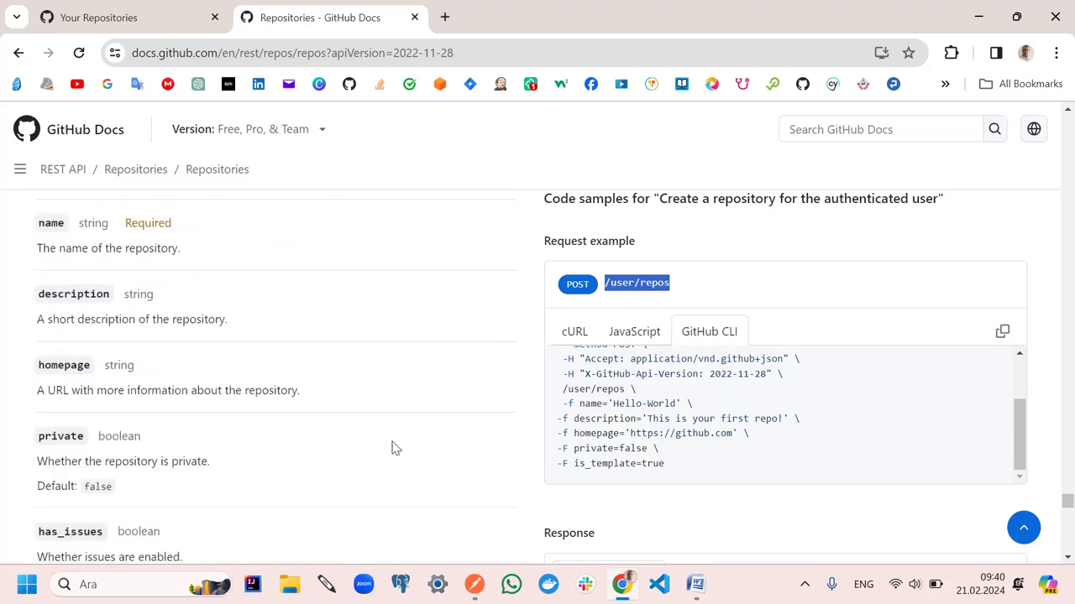
scroll(395, 447, "down", 3)
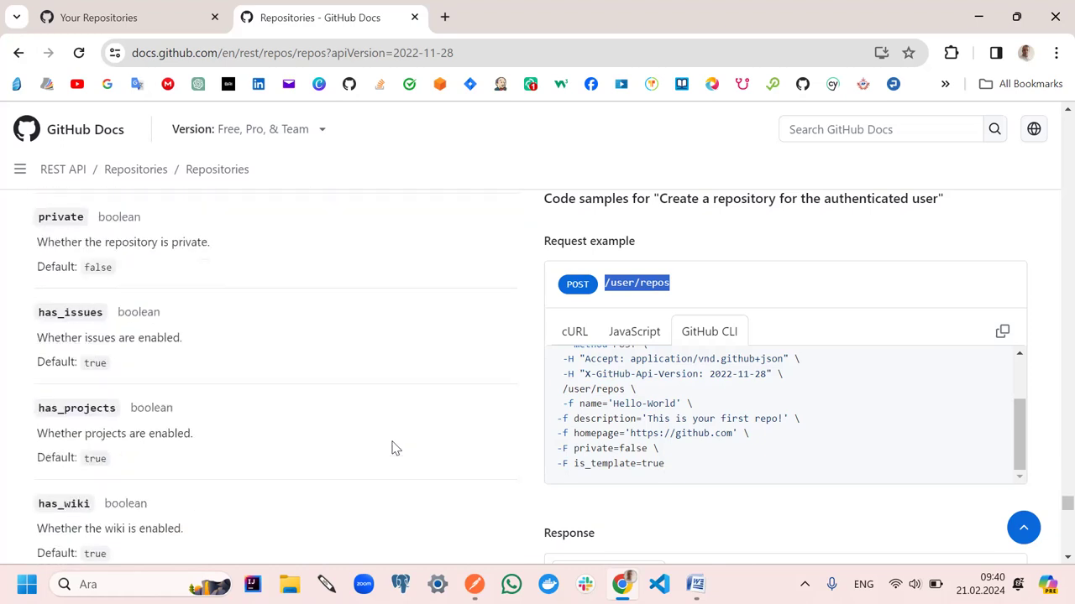
scroll(394, 448, "down", 5)
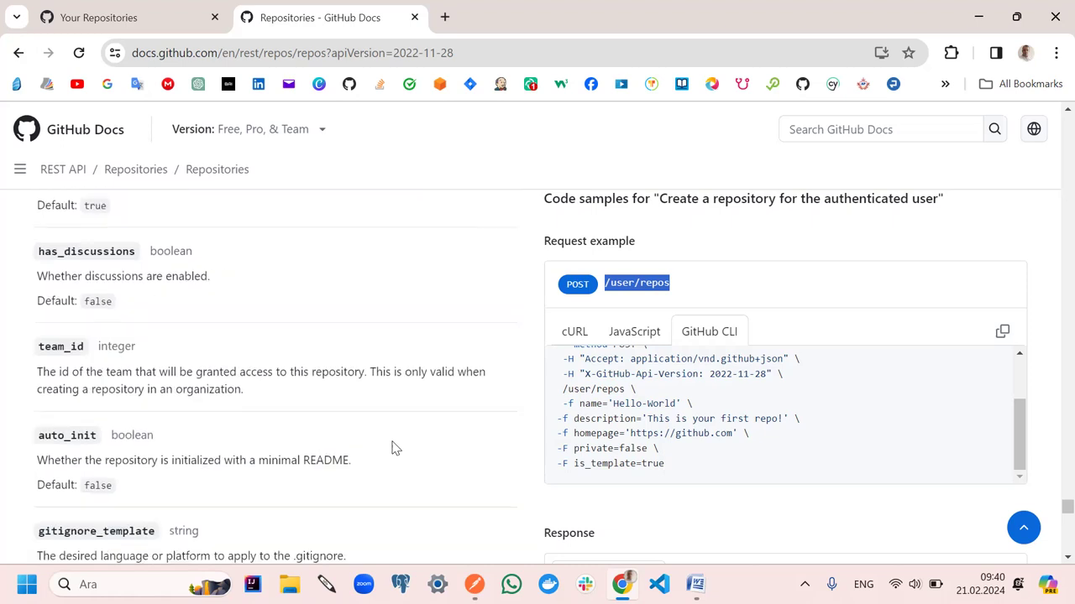
scroll(394, 447, "down", 4)
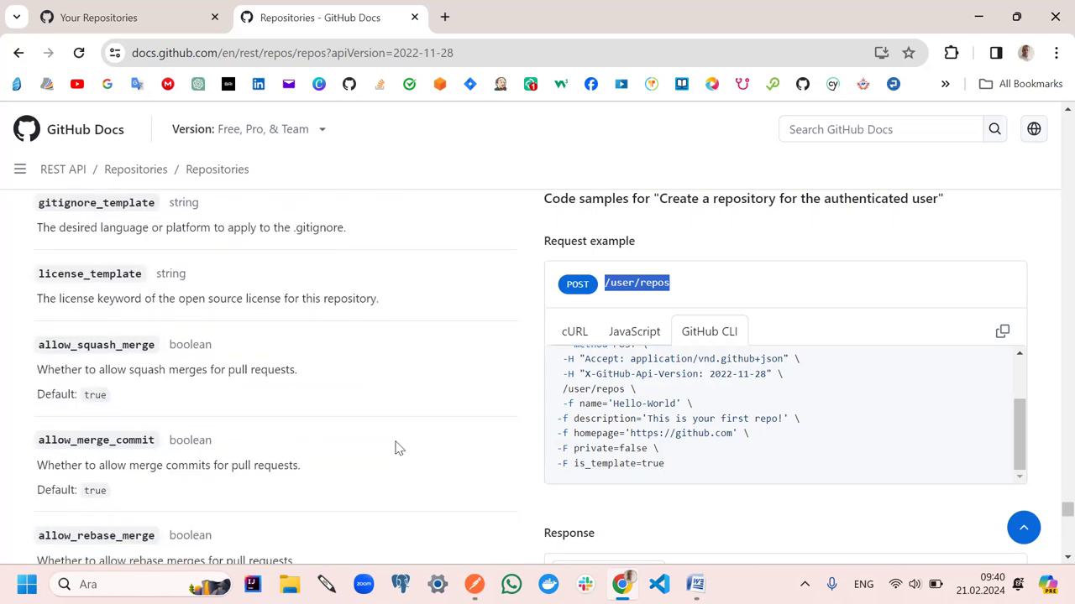
scroll(401, 448, "down", 3)
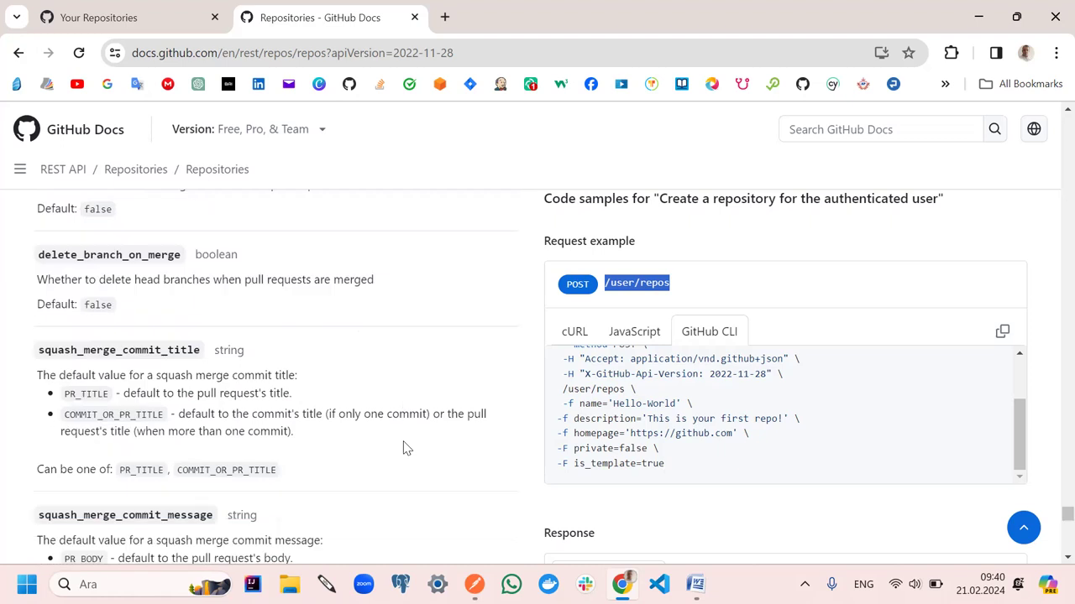
scroll(403, 448, "down", 8)
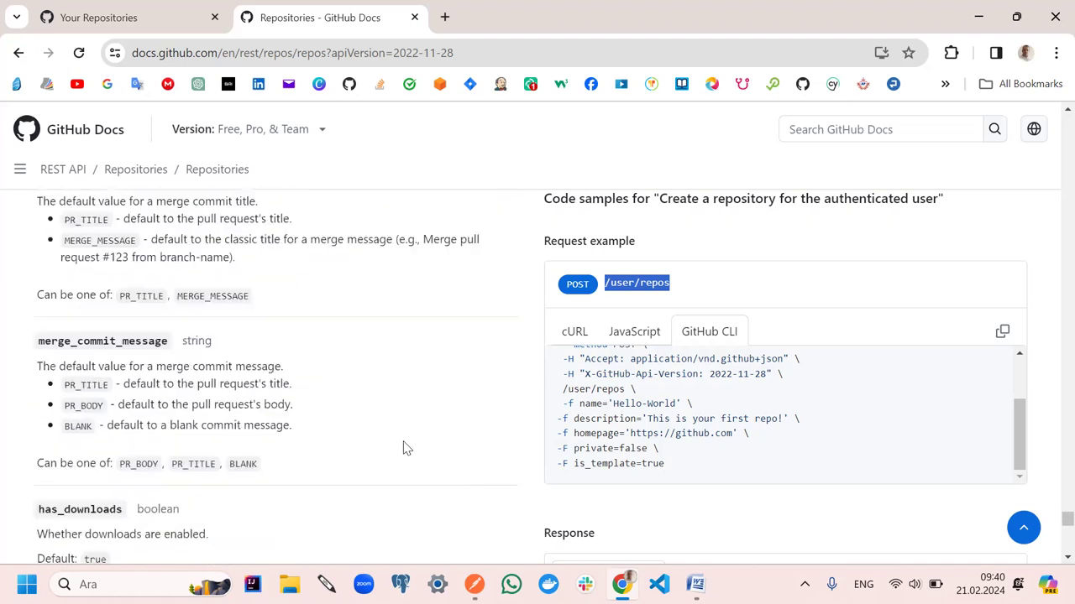
scroll(406, 442, "down", 3)
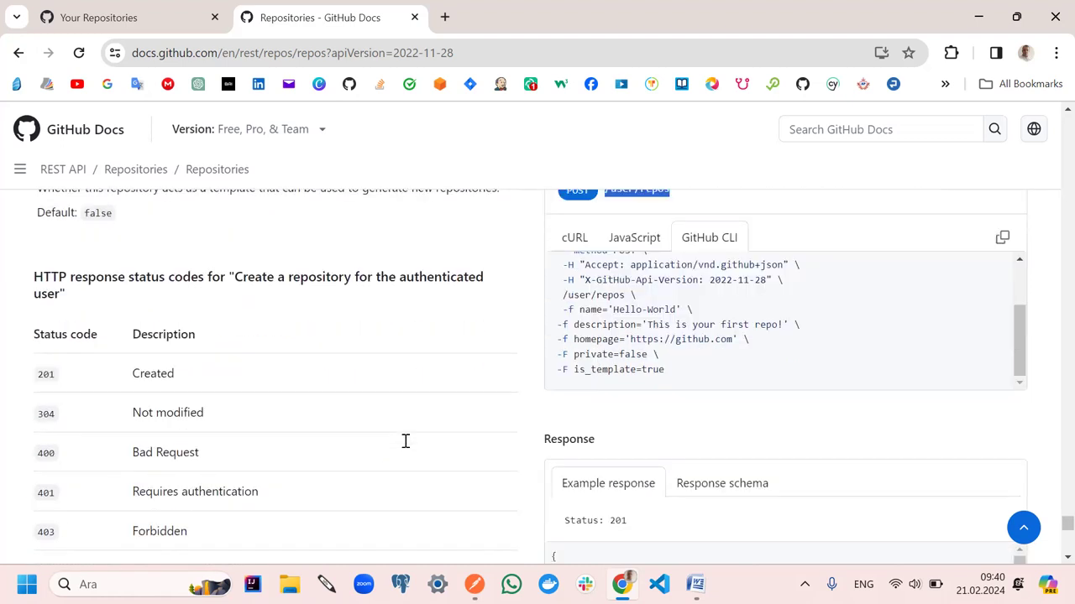
scroll(406, 441, "up", 4)
scroll(405, 446, "down", 5)
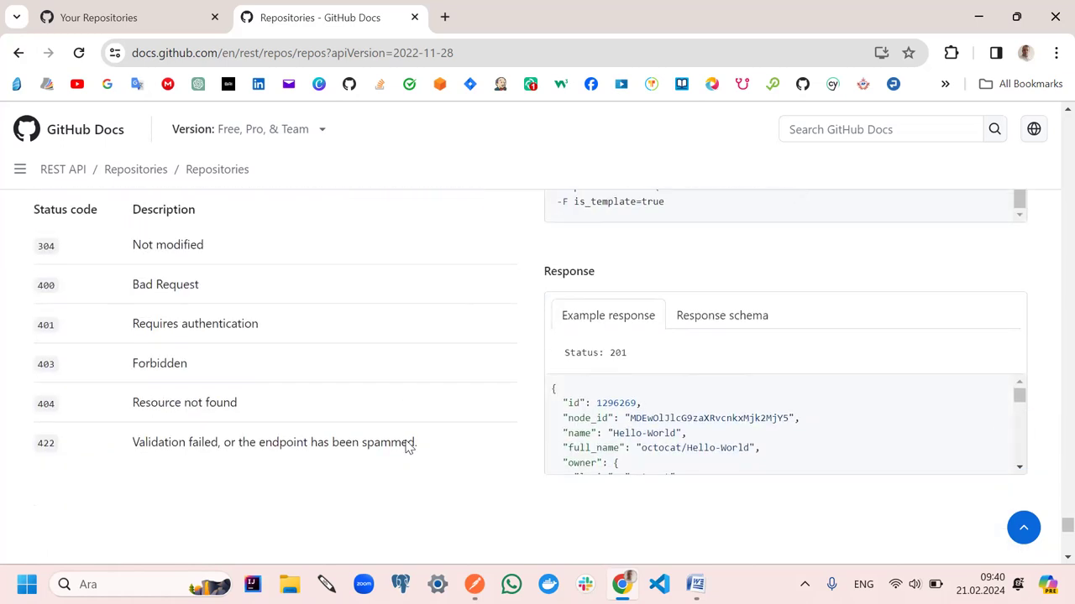
scroll(413, 440, "up", 3)
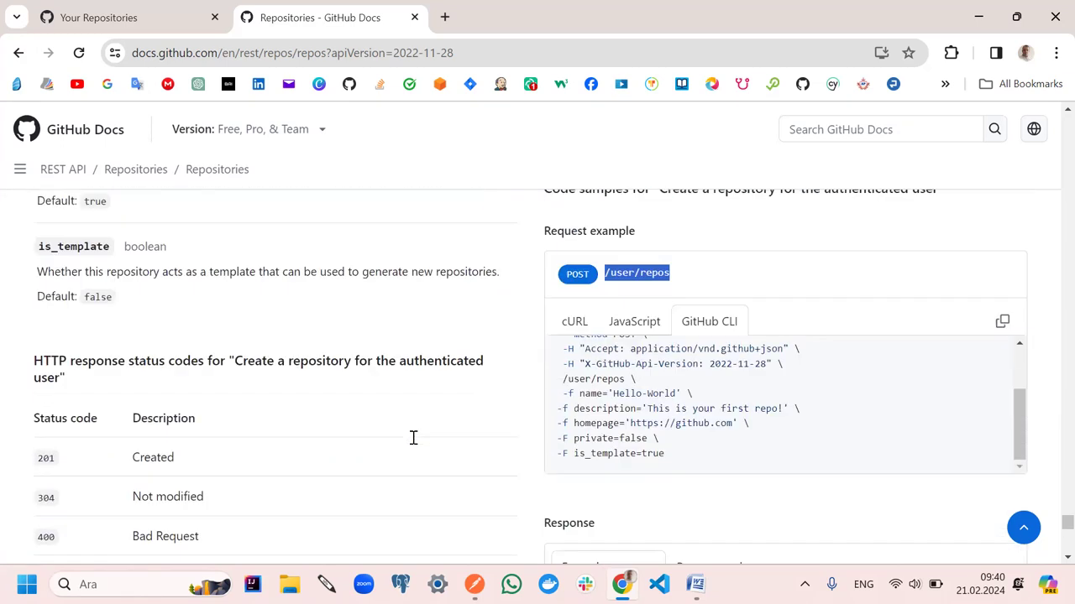
scroll(411, 445, "up", 1)
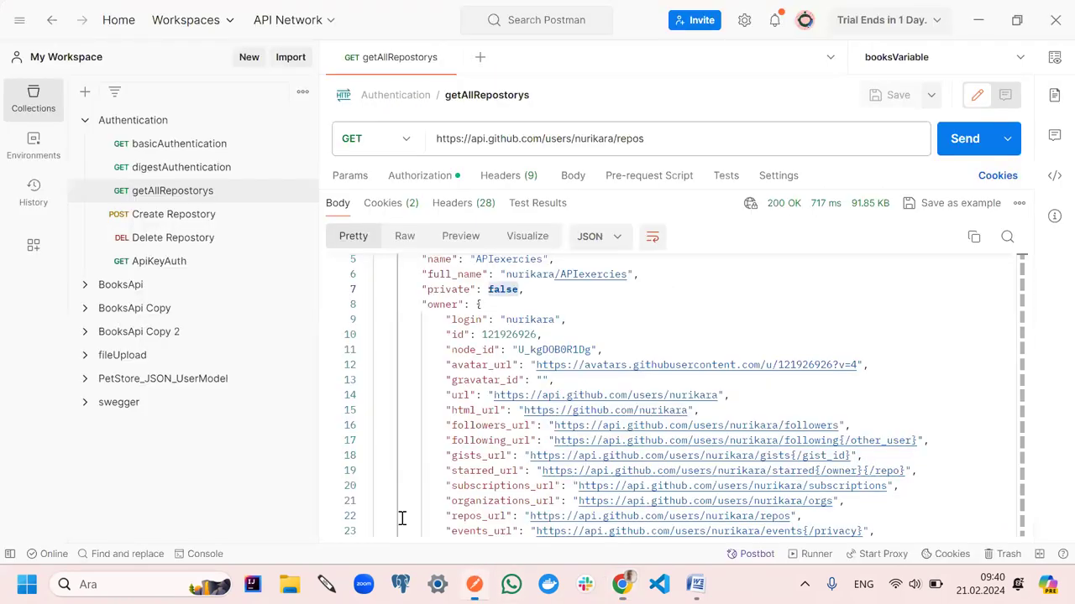
Switch to Postman, open the Create Repostory request in the Authentication collection and enlarge its body editor
left_click(130, 219)
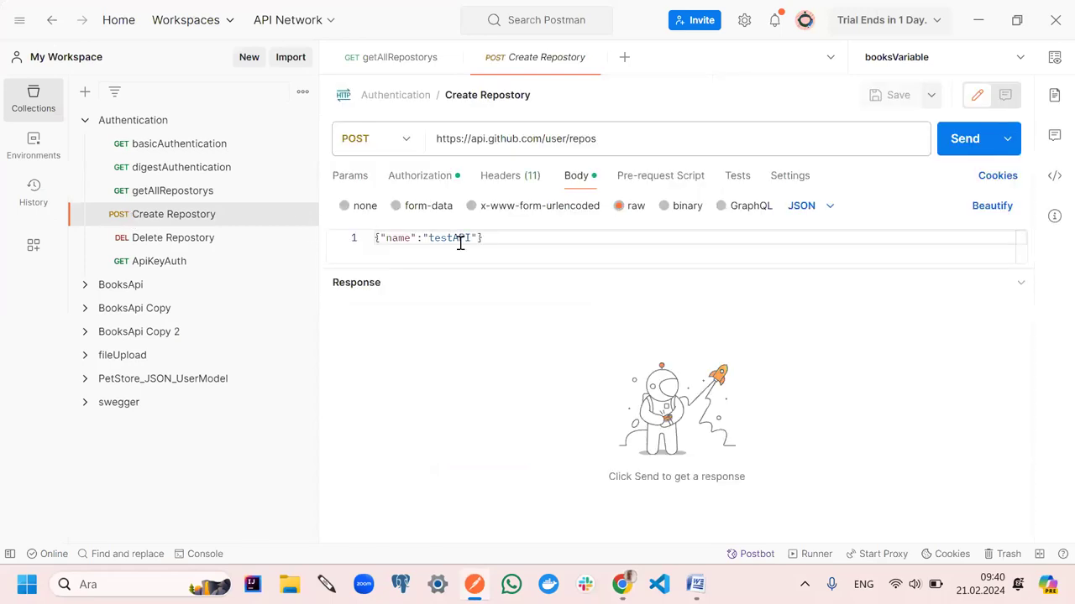
left_click_drag(473, 269, 456, 382)
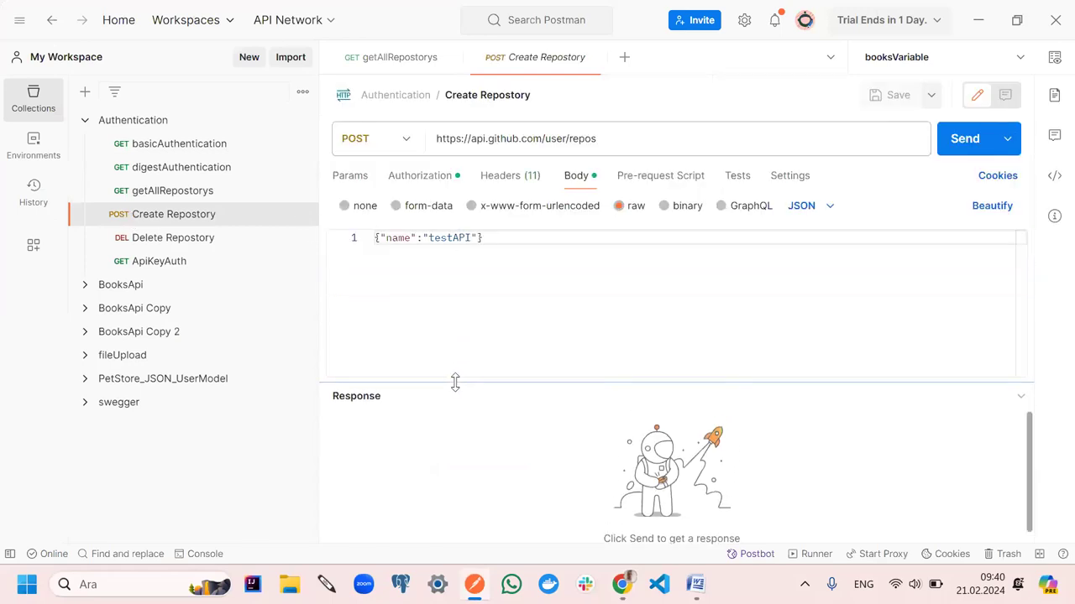
Check the user/repos path in the Create Repostory request URL and the name entry in its JSON body
left_click(619, 144)
left_click_drag(618, 144, 540, 141)
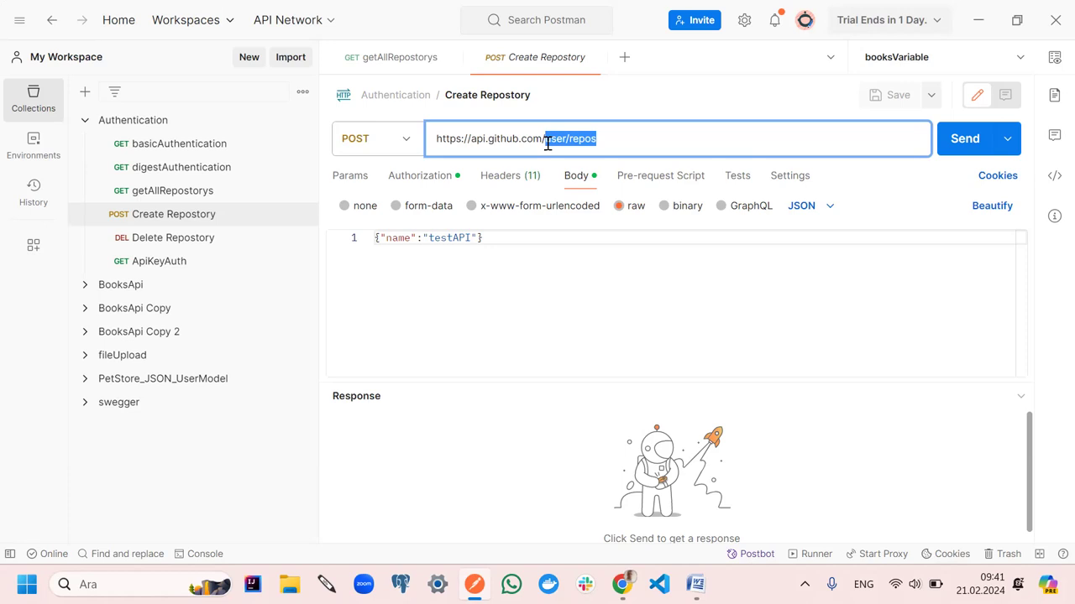
left_click(496, 248)
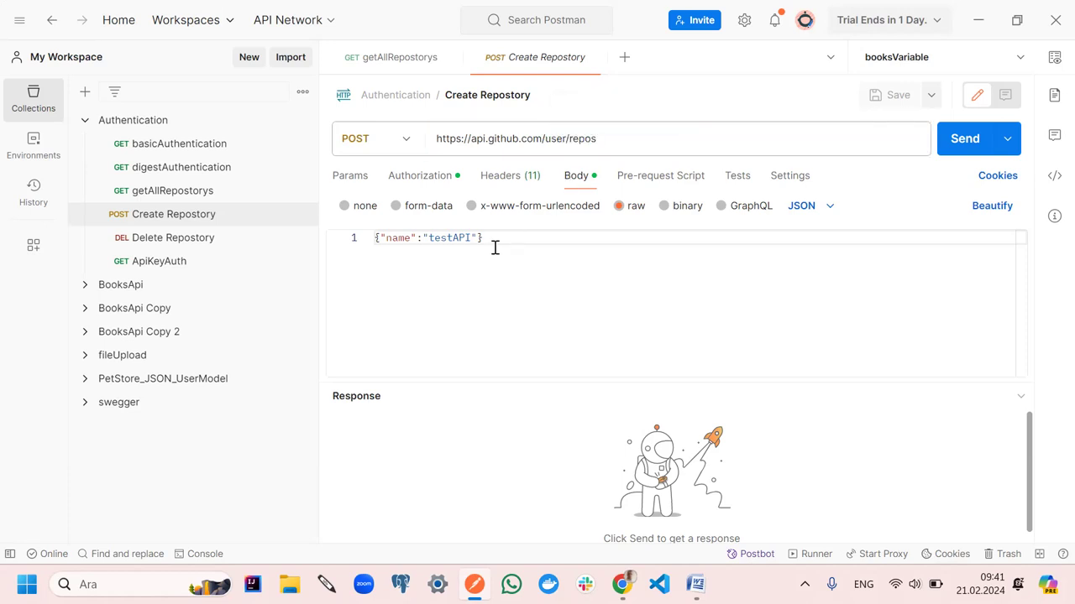
left_click_drag(381, 238, 476, 239)
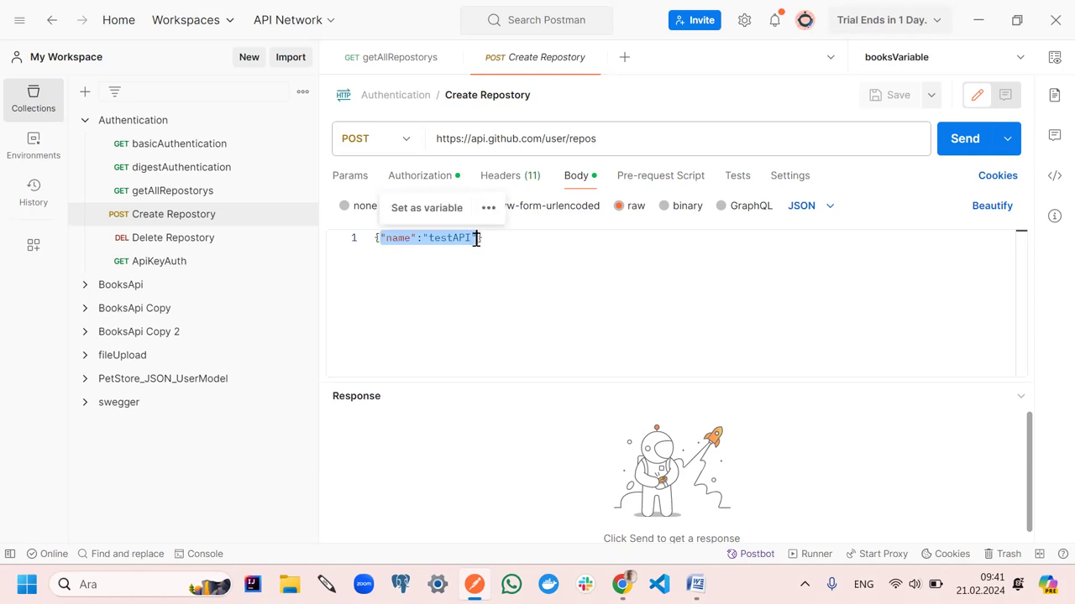
left_click(450, 267)
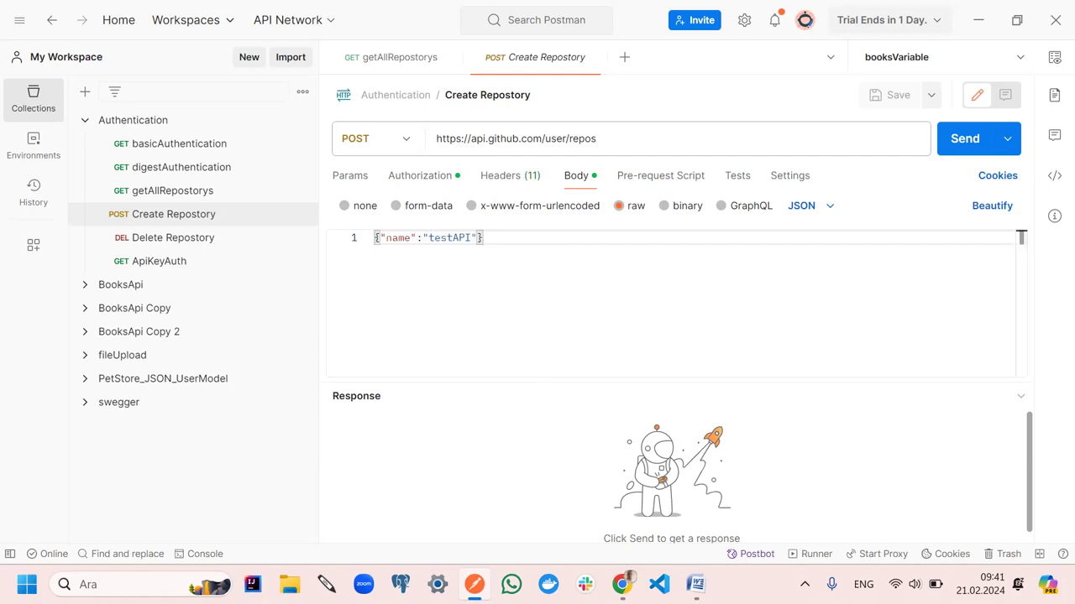
Switch to GitHub Docs in Chrome and go back through the create-repository endpoint's optional parameters to the Body parameters heading
mouse_move(622, 585)
left_click(622, 584)
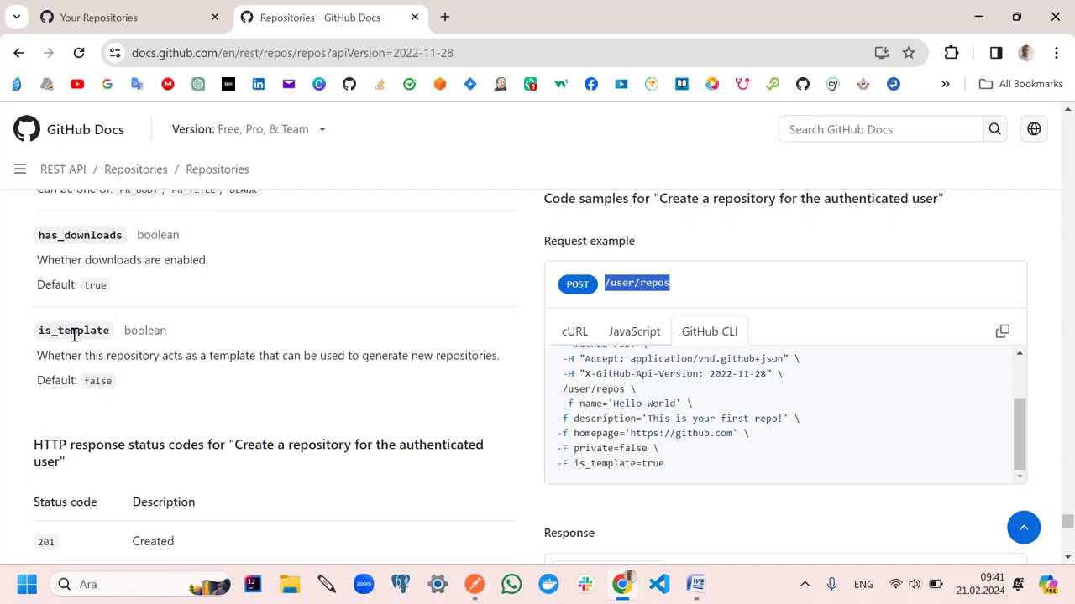
scroll(88, 300, "up", 1)
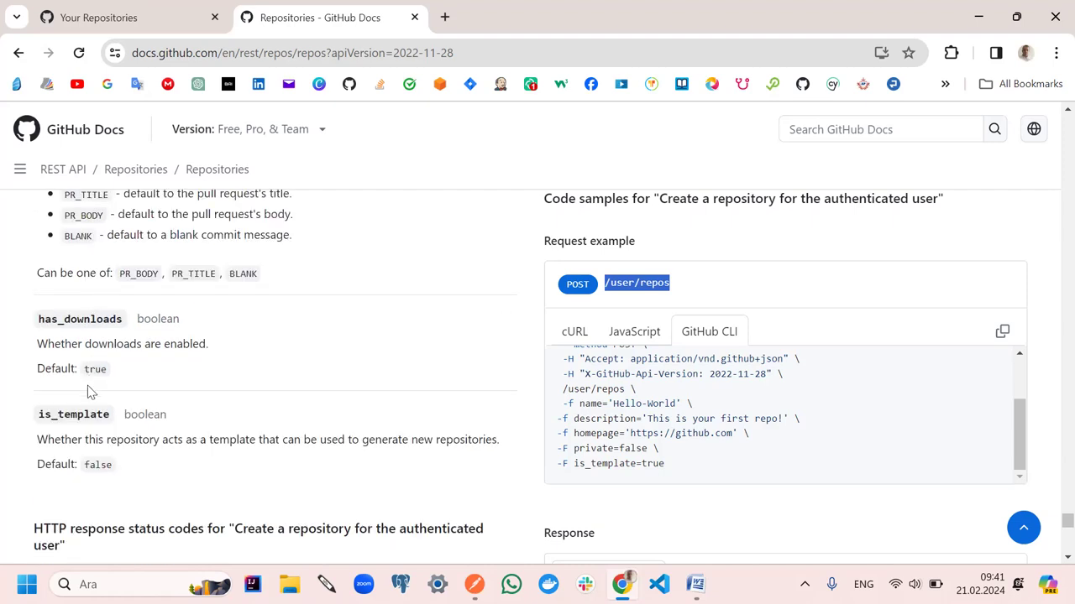
scroll(91, 392, "up", 4)
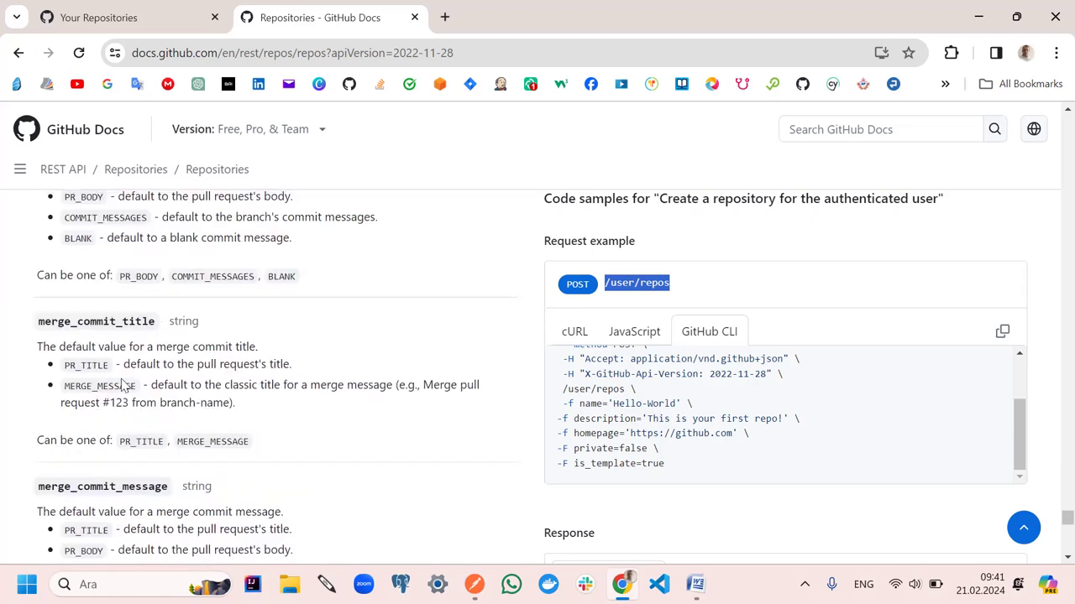
scroll(126, 365, "up", 4)
scroll(132, 366, "up", 1)
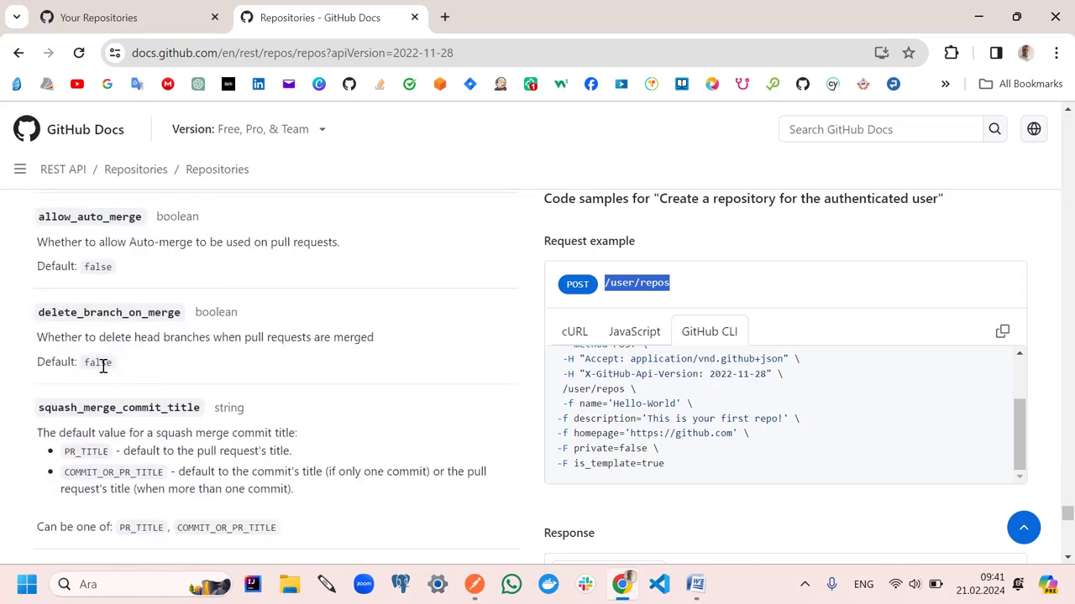
scroll(115, 369, "up", 7)
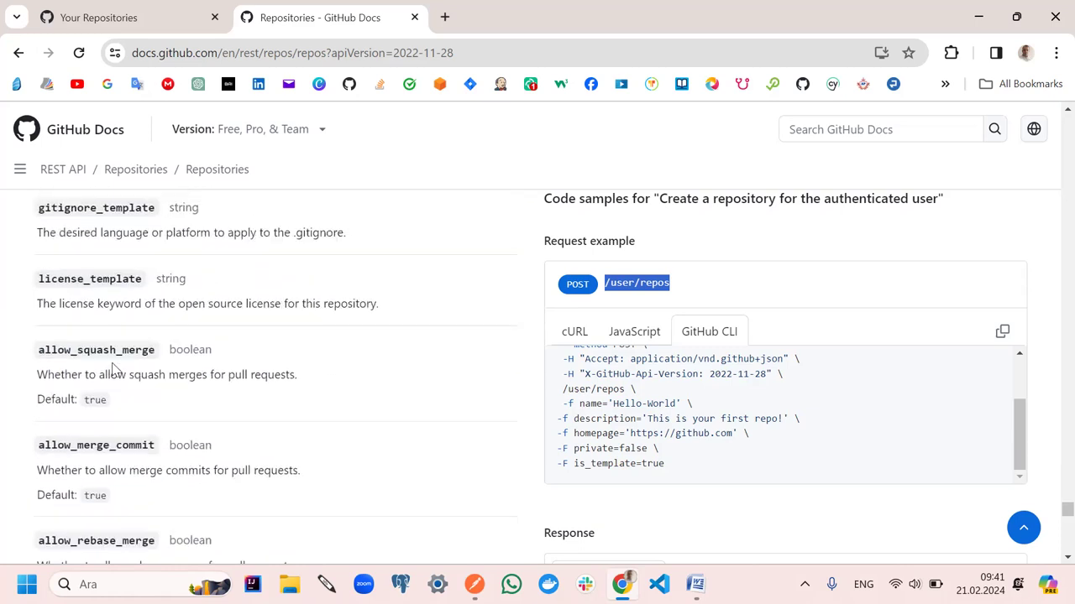
scroll(115, 370, "up", 4)
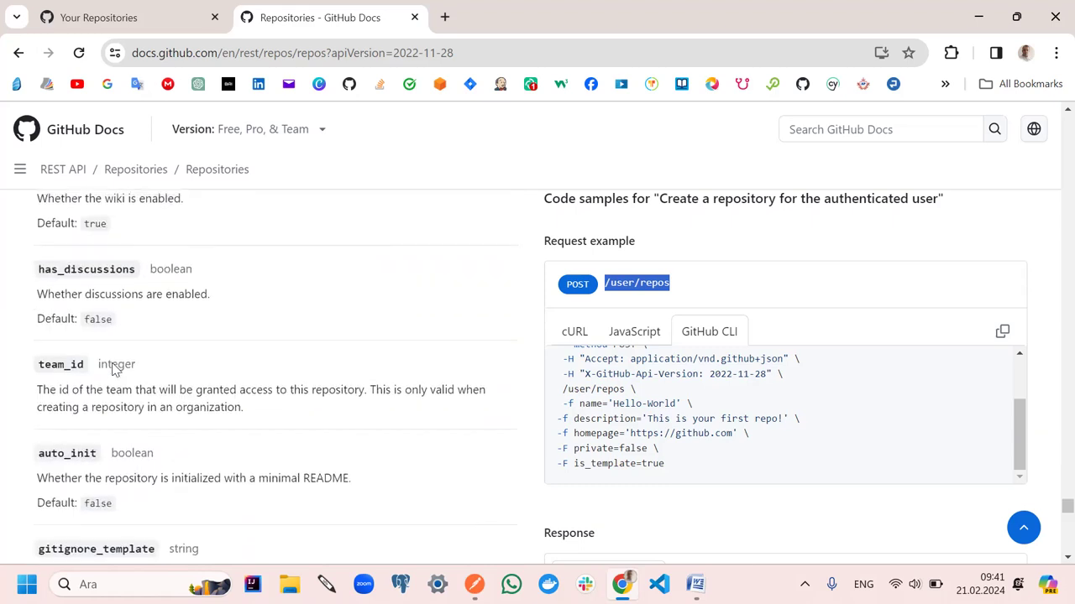
scroll(115, 369, "up", 3)
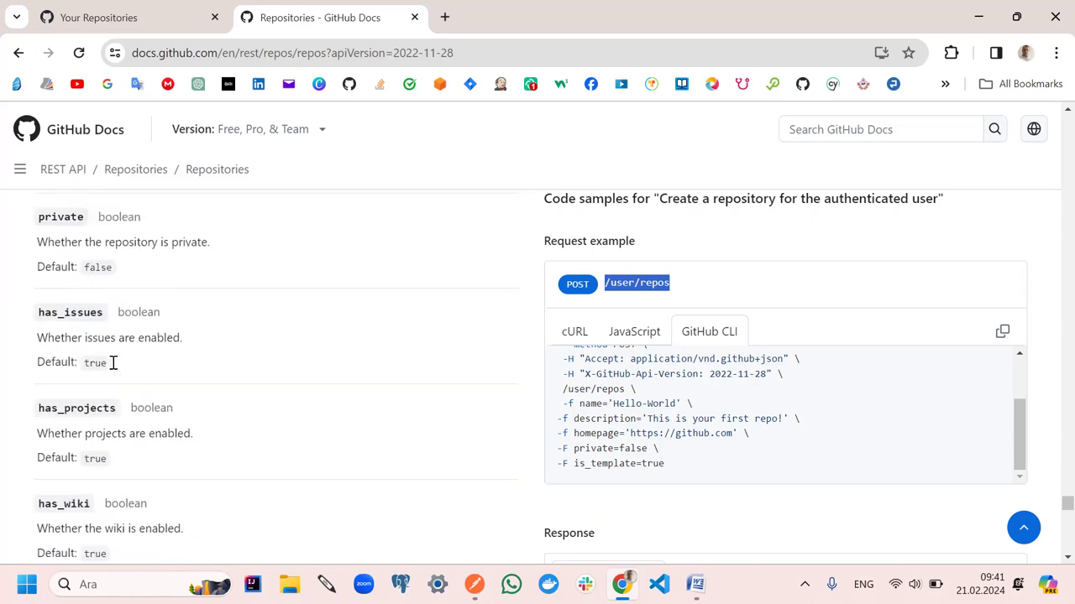
scroll(152, 369, "up", 1)
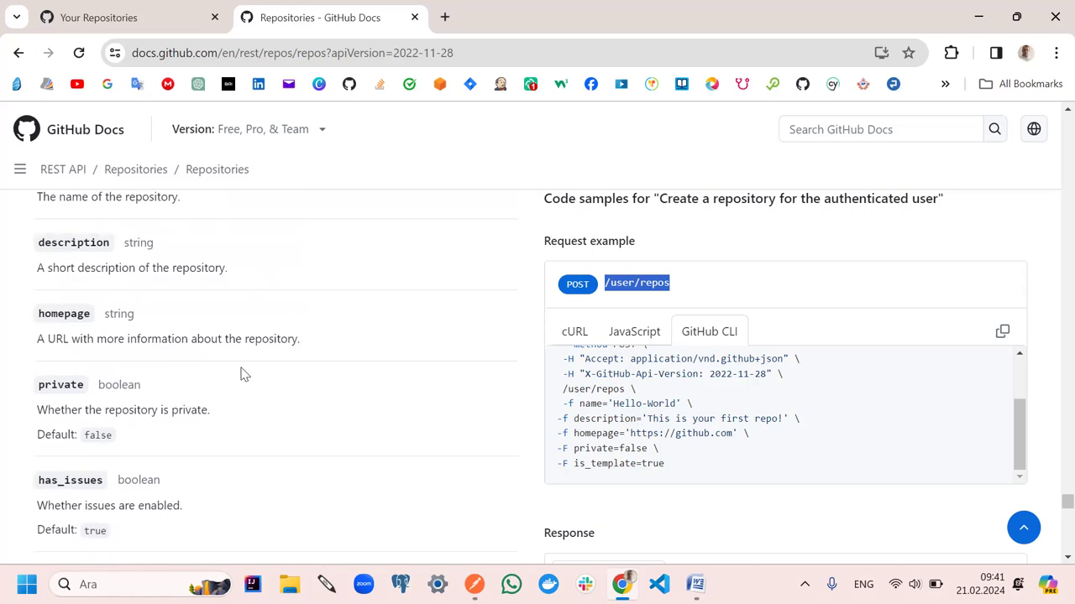
scroll(250, 375, "up", 3)
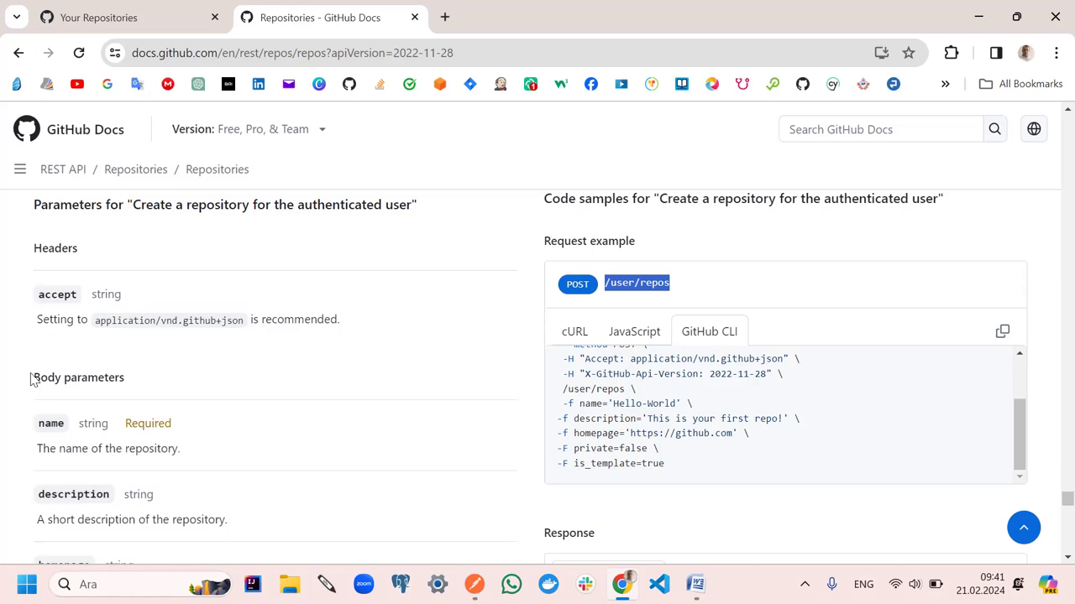
Review the required name parameter and the description, homepage and private parameters under Body parameters
left_click_drag(31, 380, 112, 378)
left_click(154, 388)
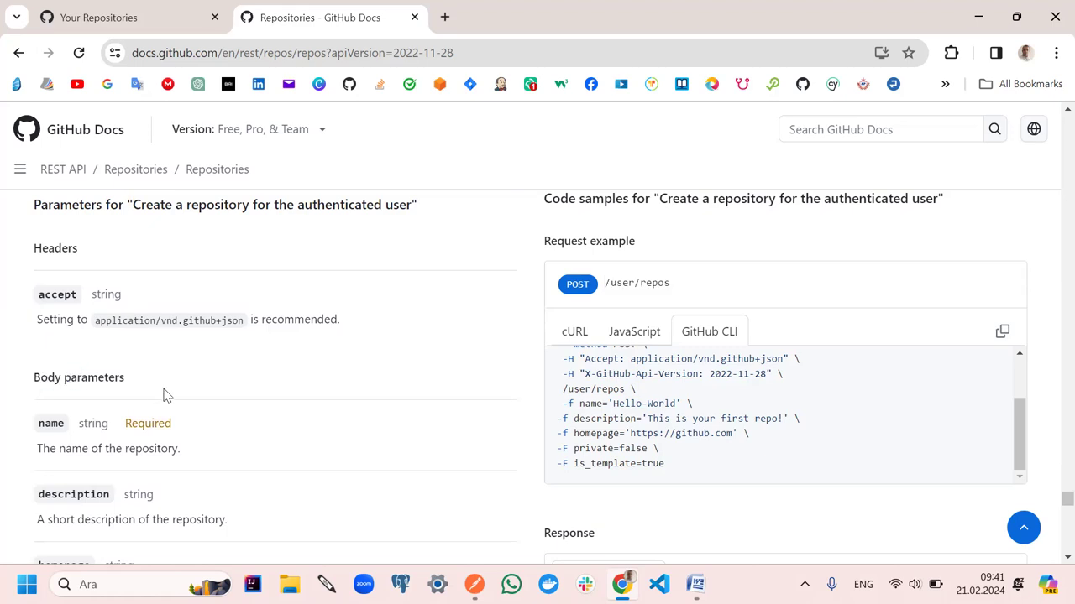
scroll(171, 391, "down", 1)
scroll(163, 384, "down", 1)
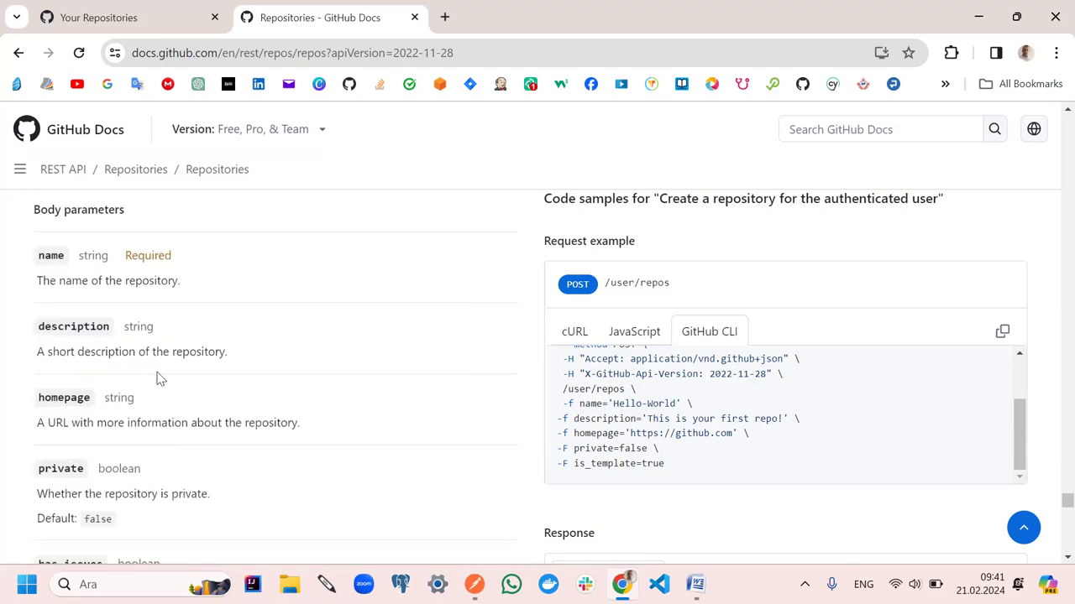
scroll(164, 378, "up", 1)
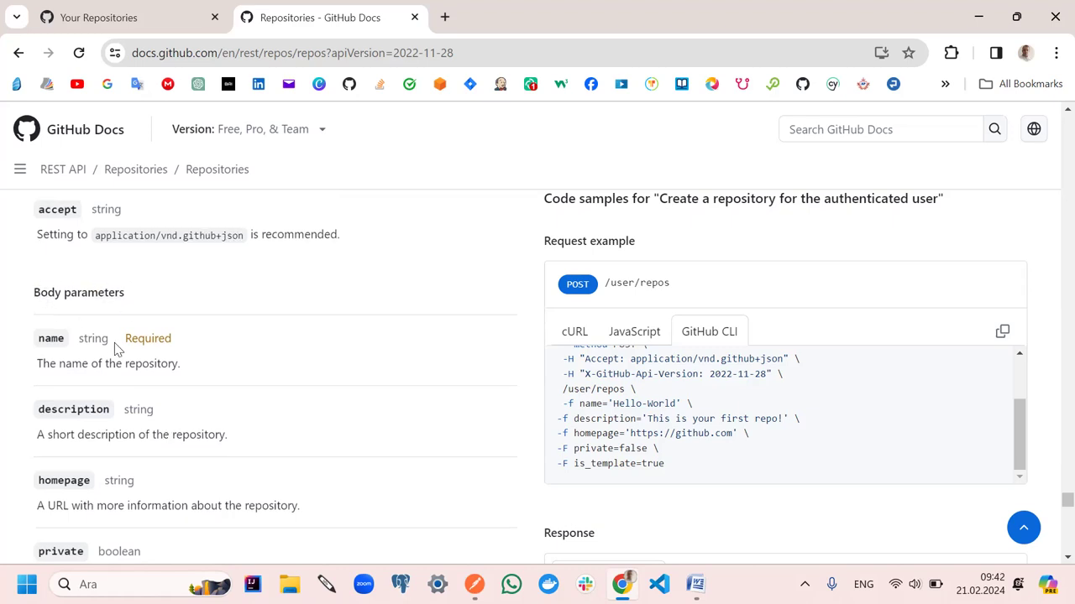
scroll(118, 347, "down", 1)
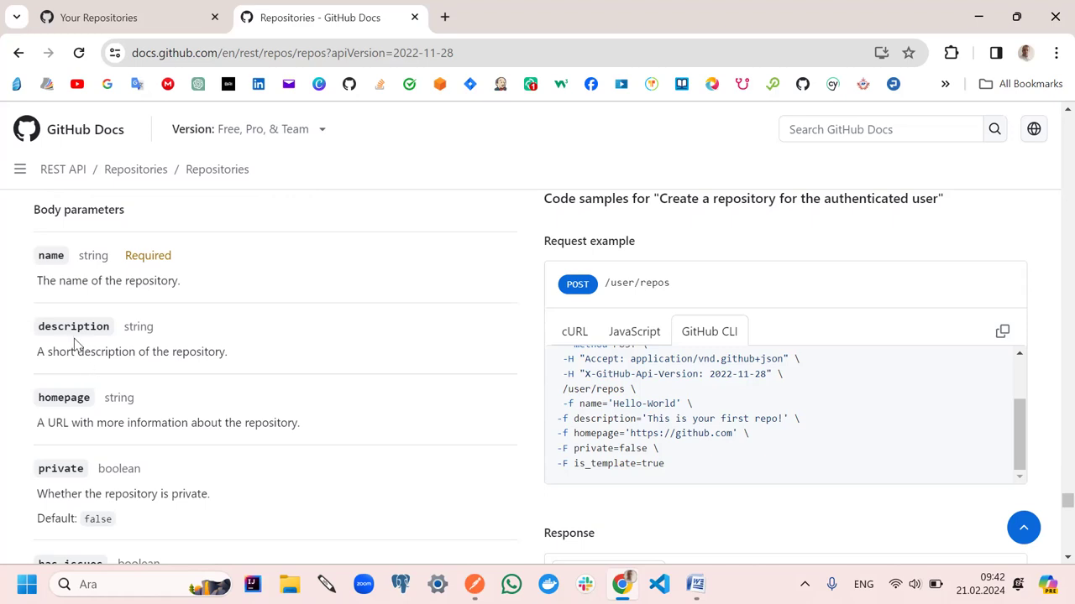
Copy the description parameter name, switch back to Postman and insert six line breaks before the body's closing brace
left_click_drag(39, 326, 110, 329)
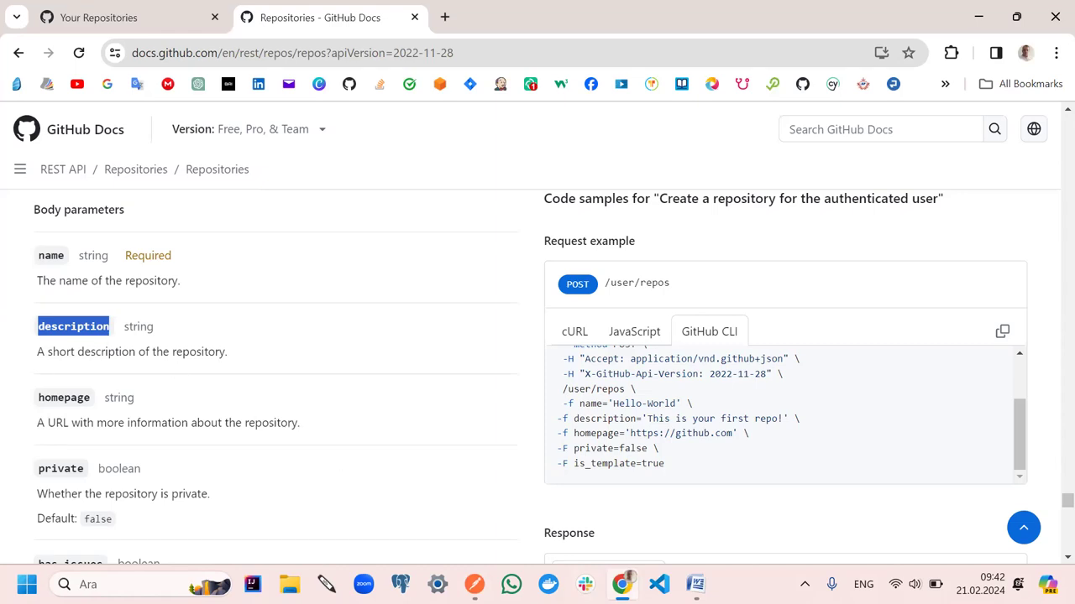
key("alt+Tab")
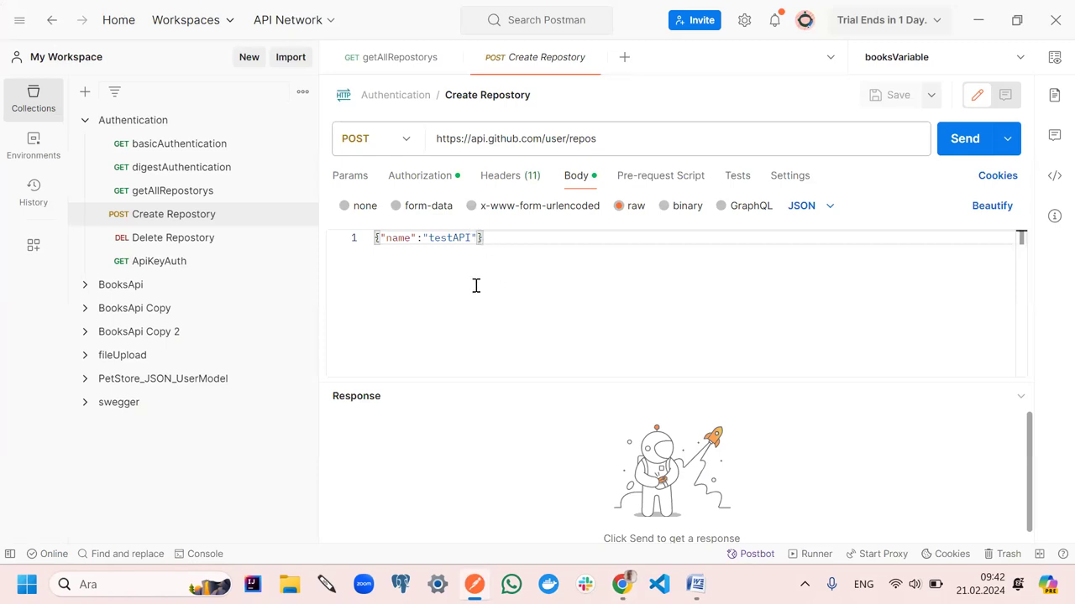
key("Return")
key("Return")
key("Return")
key("Return")
key("Return")
key("Return")
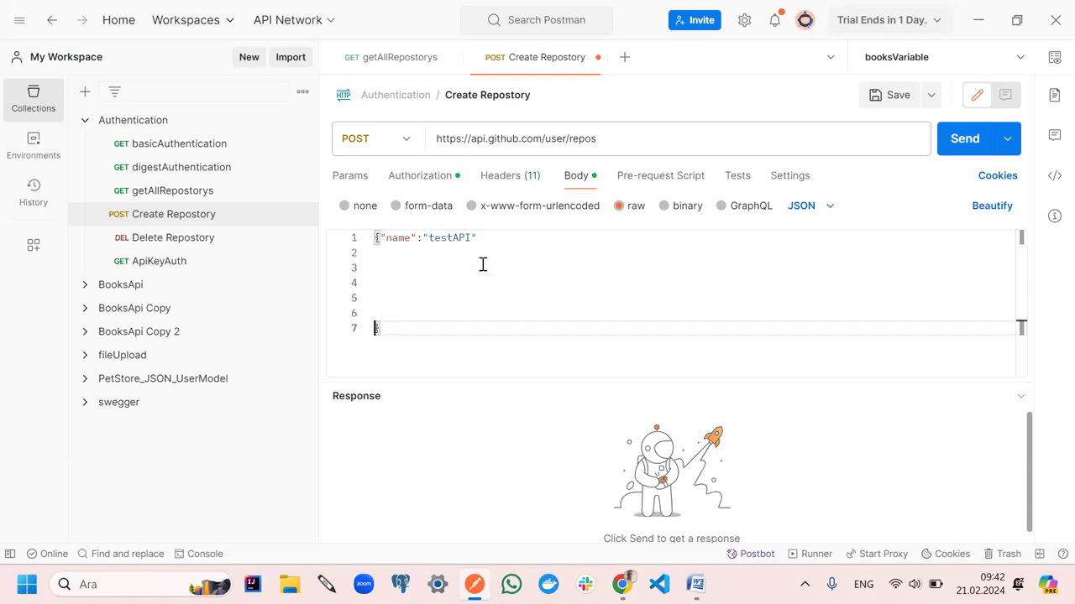
Move the name entry onto its own line below the opening brace of the JSON body
left_click(379, 238)
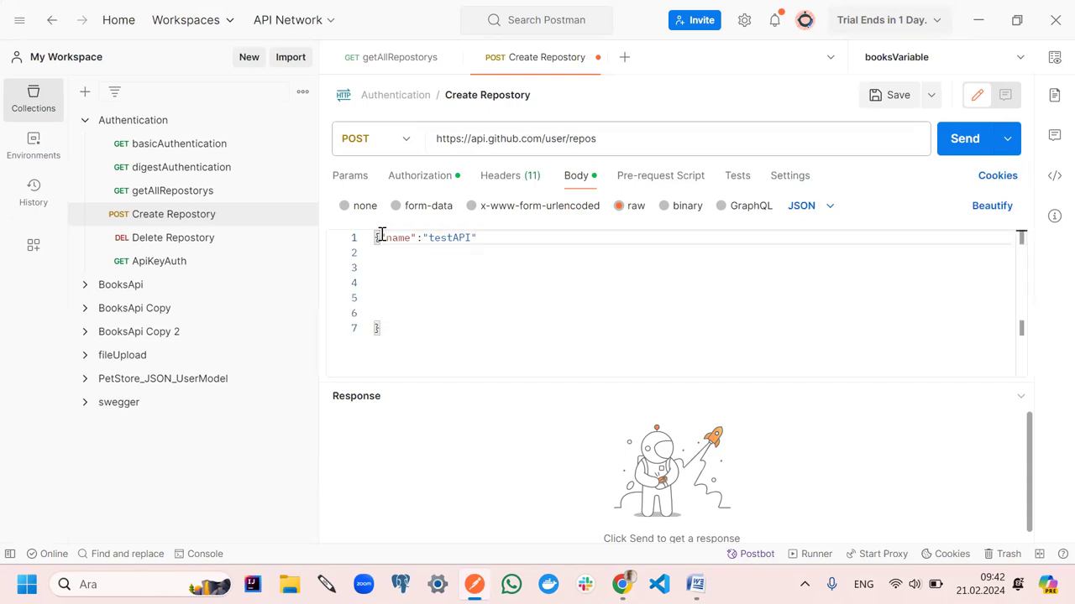
key("Return")
key("Return")
key("Return")
key("Return")
key("BackSpace")
key("BackSpace")
key("BackSpace")
key("BackSpace")
End the "name":"testAPI" entry with a comma and start a new line below it
left_click(480, 268)
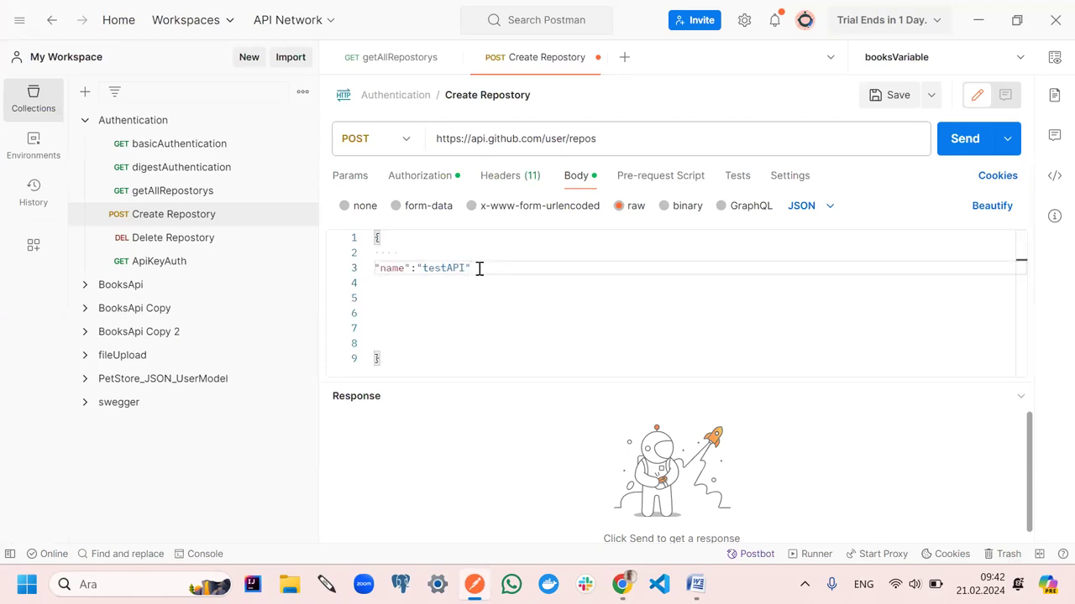
type(",")
key("Return")
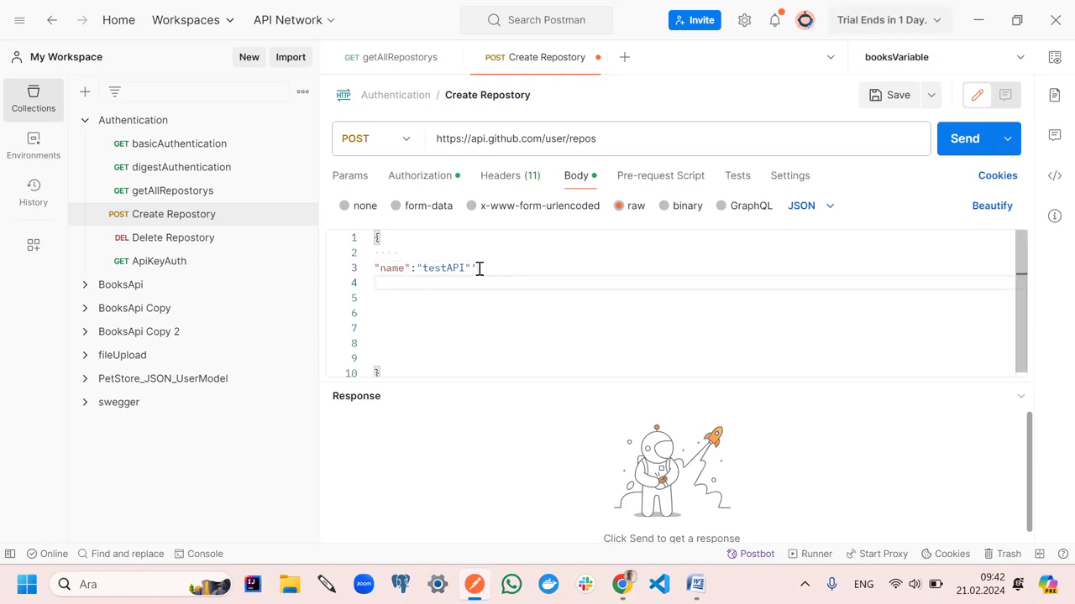
key("BackSpace")
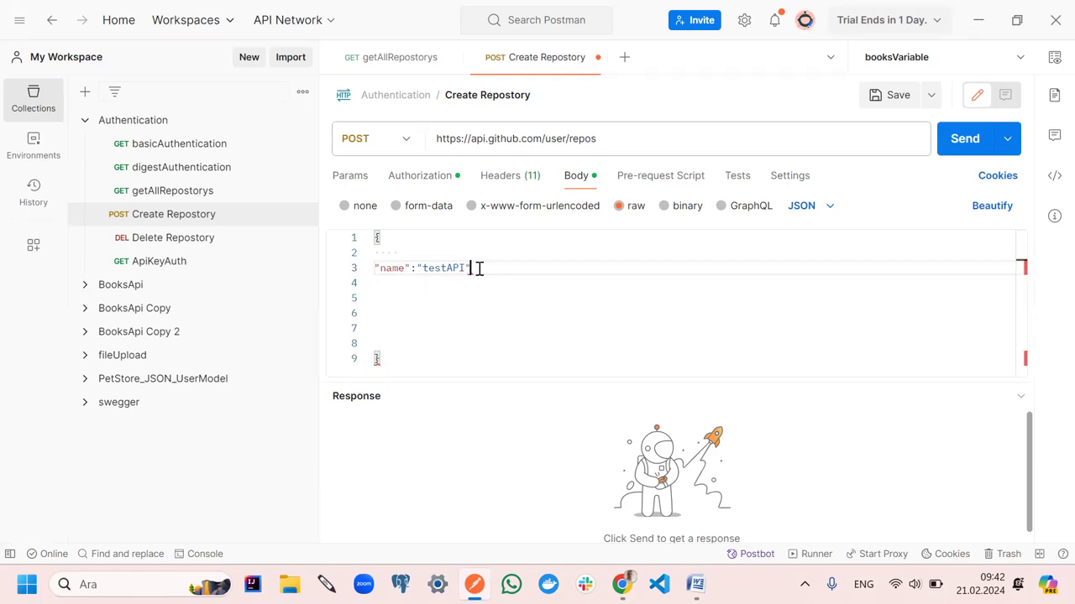
type(",")
key("Return")
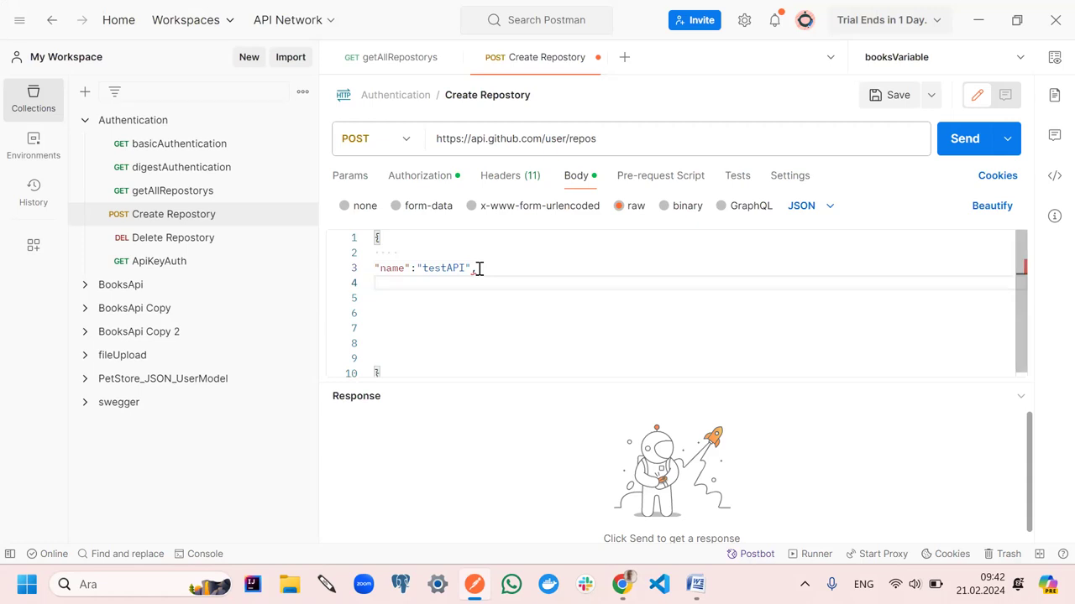
Add the entry "description":"myPostman repostory" below the name entry in the JSON body
type("description")
key("Left")
key("Left")
key("Left")
key("Left")
key("Left")
key("Left")
key("Left")
key("Left")
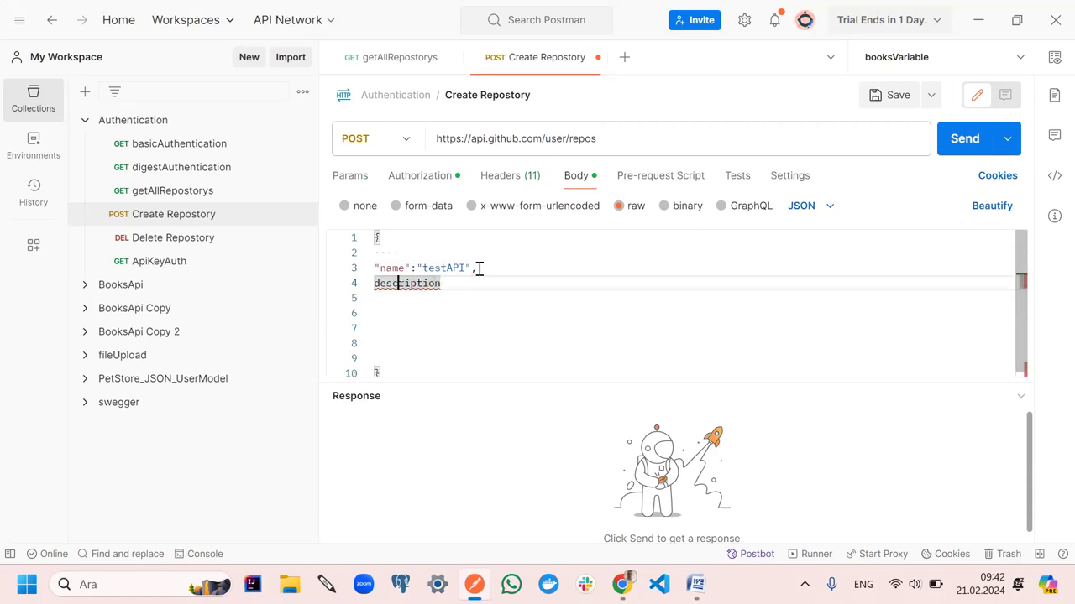
key("Home")
type("\"")
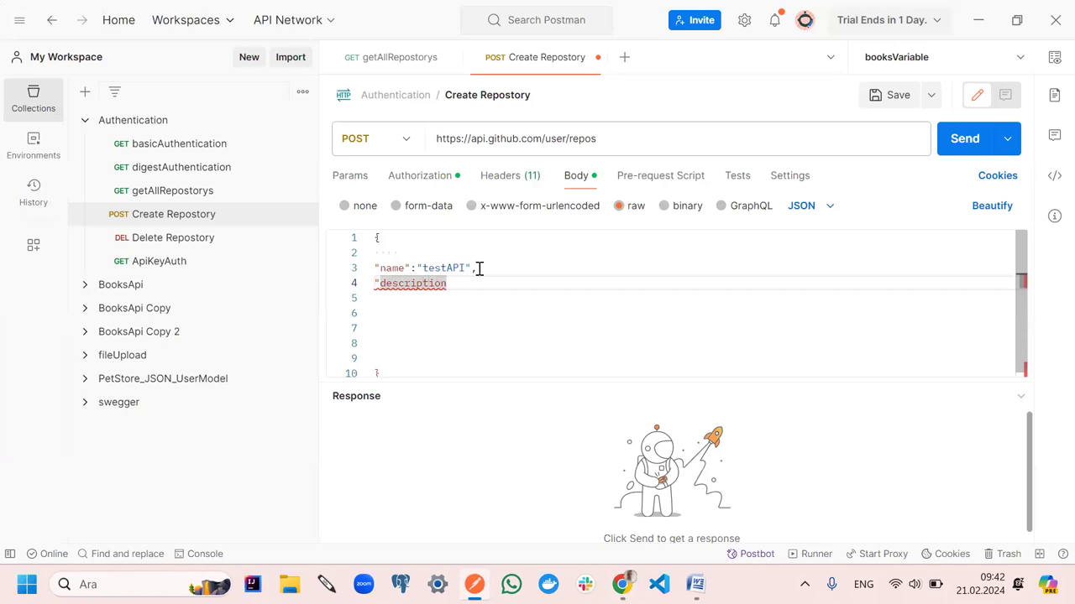
key("End")
type("\"")
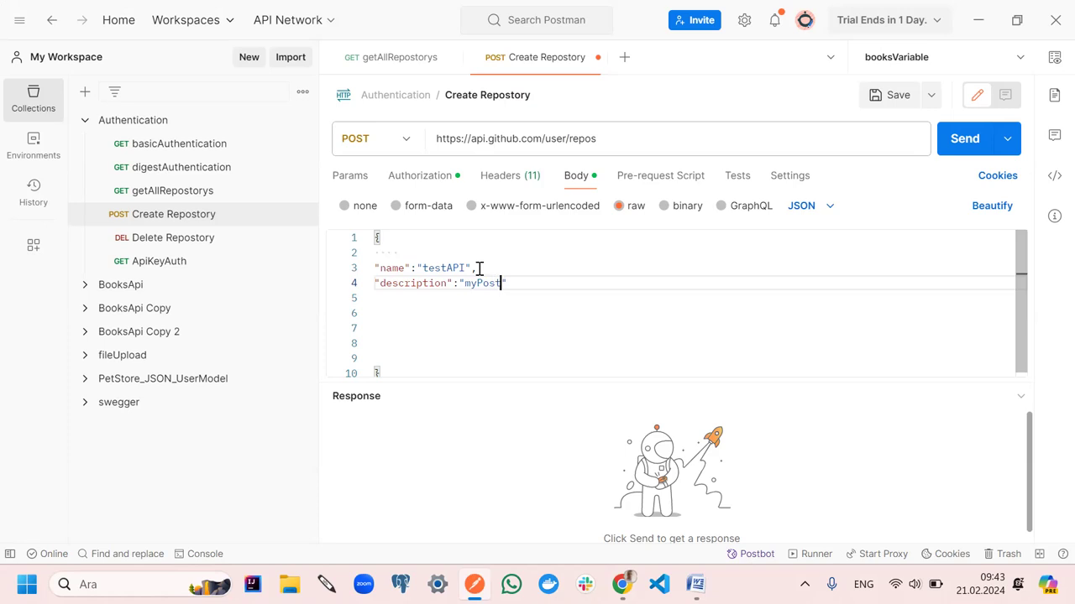
type("man")
Copy the private parameter name from the body parameters in GitHub Docs and return to Postman
mouse_move(622, 584)
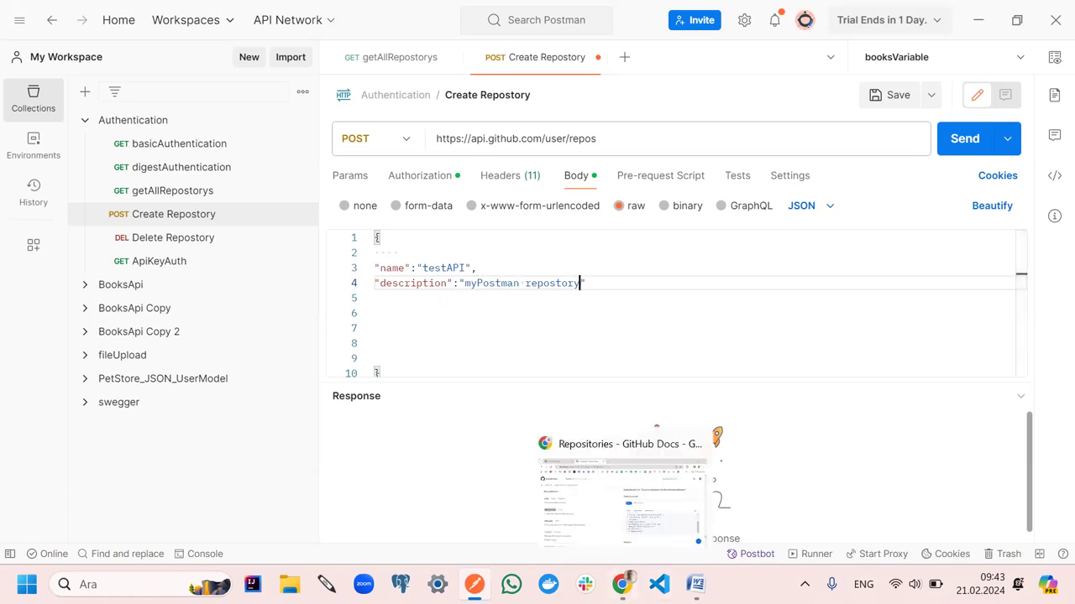
left_click(621, 496)
scroll(120, 393, "down", 1)
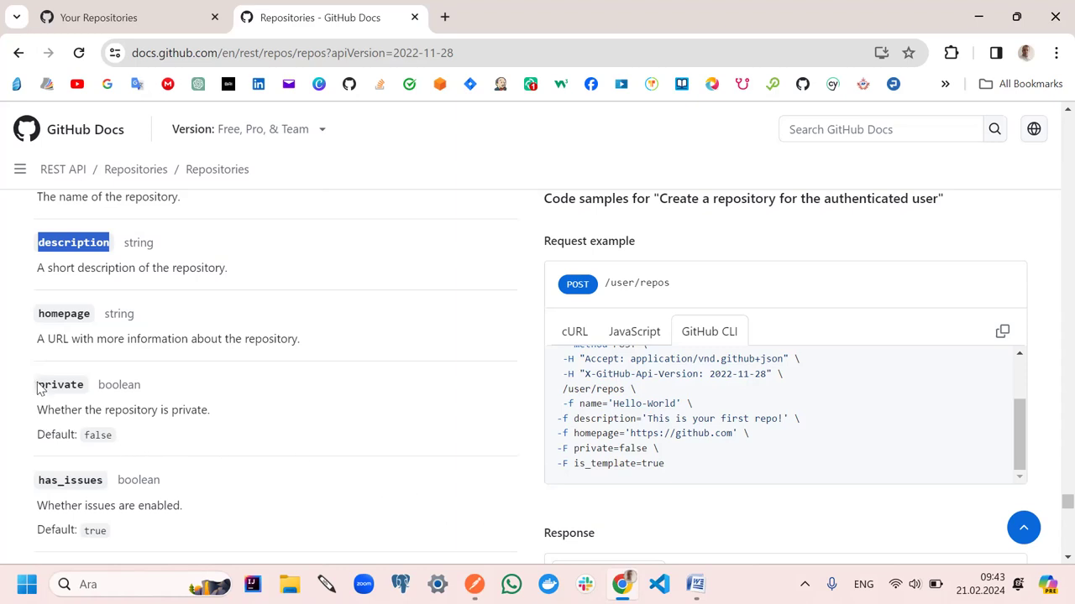
left_click_drag(39, 387, 85, 384)
key("ctrl+c")
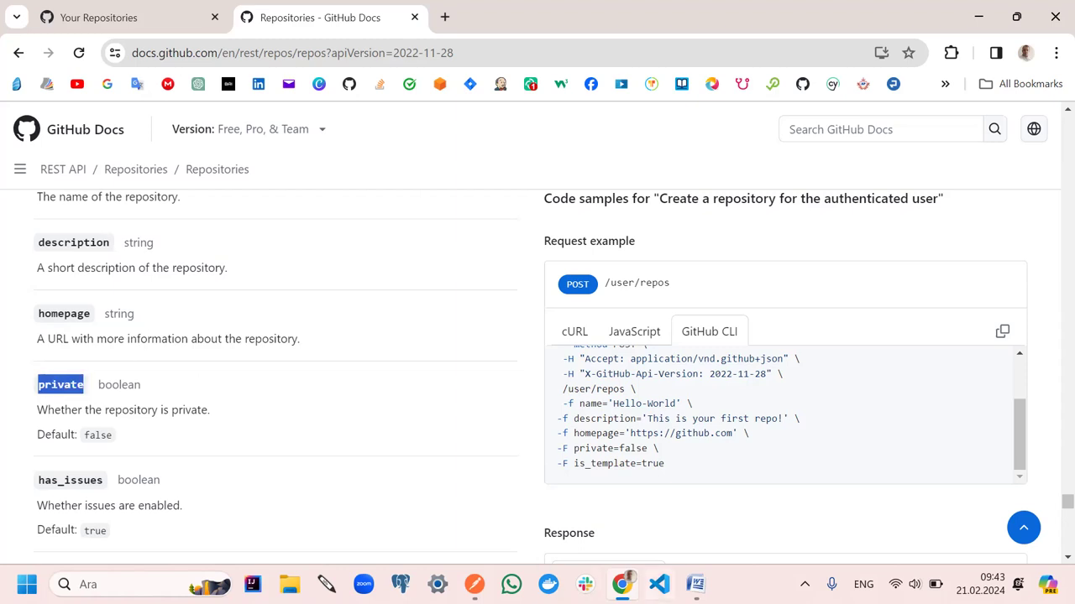
key("alt+Tab")
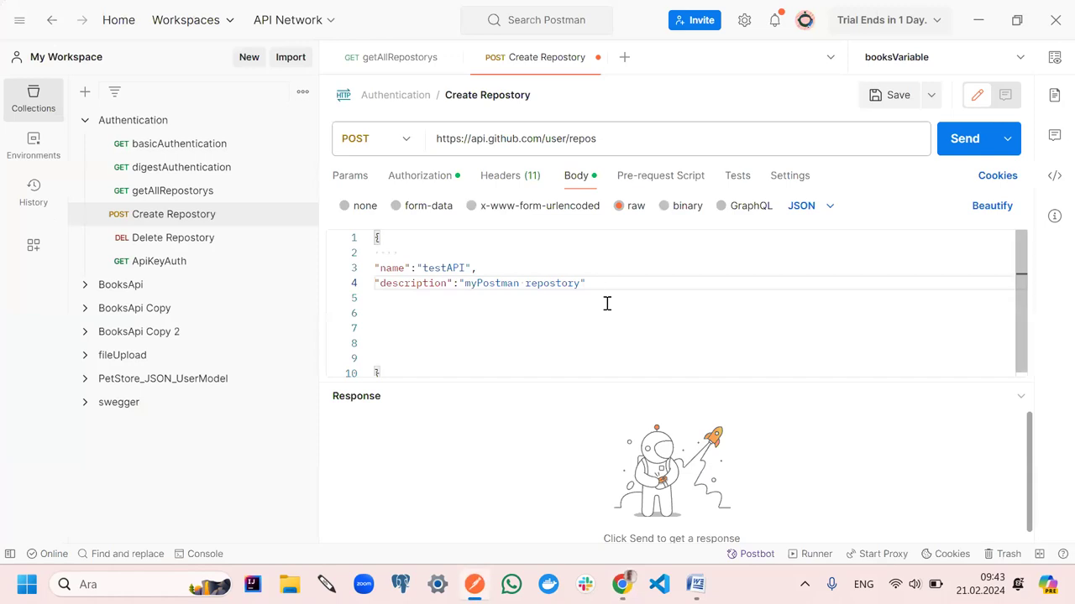
End the description entry with a comma and add the copied private parameter name in quotes on a new line below it
key("Return")
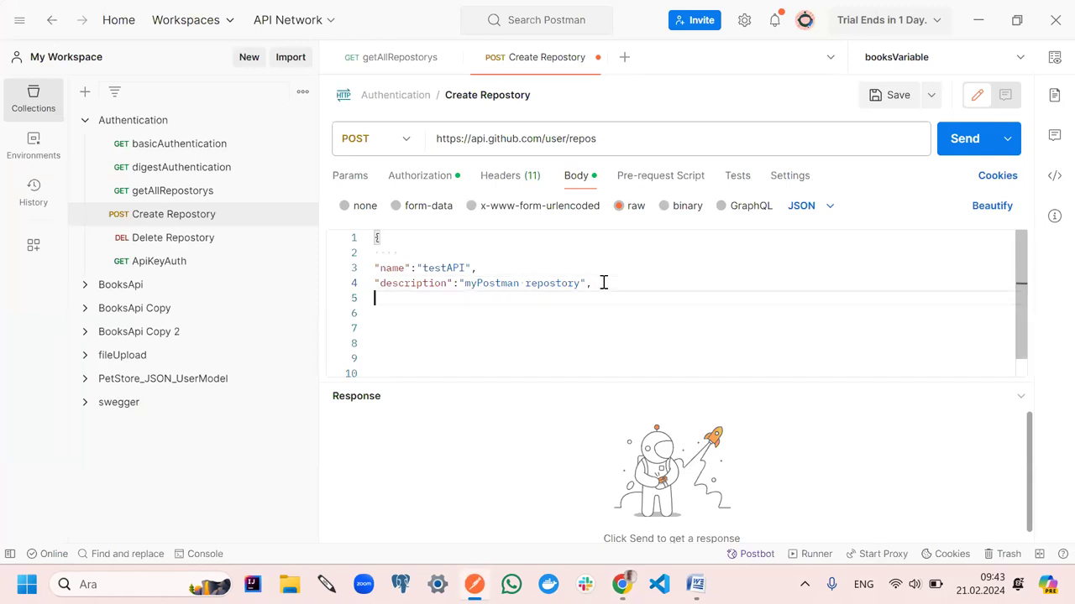
key("ctrl+v")
key("Left")
key("Left")
key("Home")
type("\"")
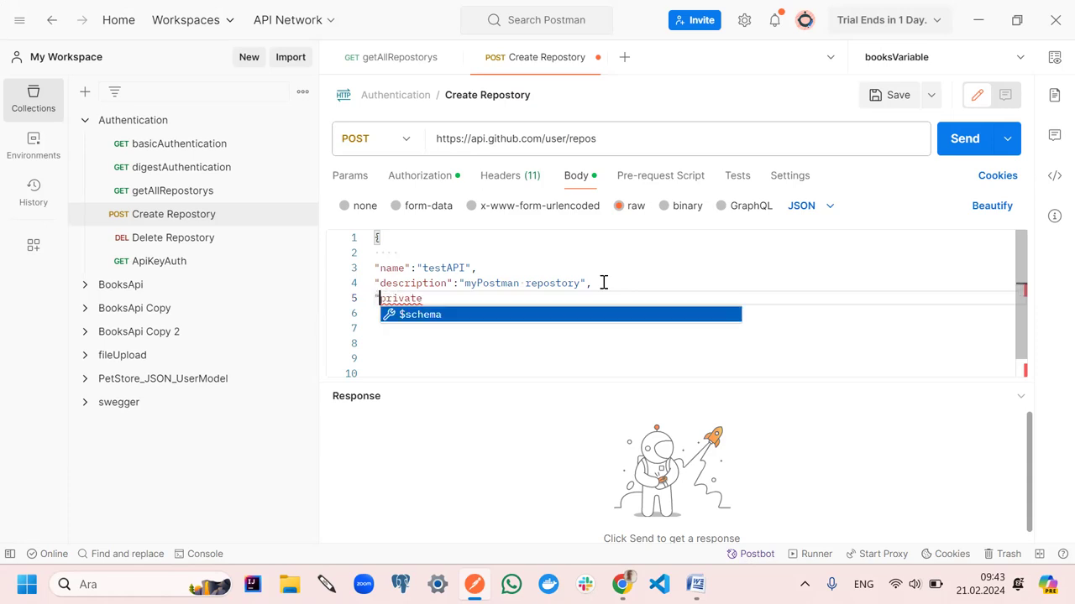
key("End")
type("\"")
key("Down")
key("Up")
key("BackSpace")
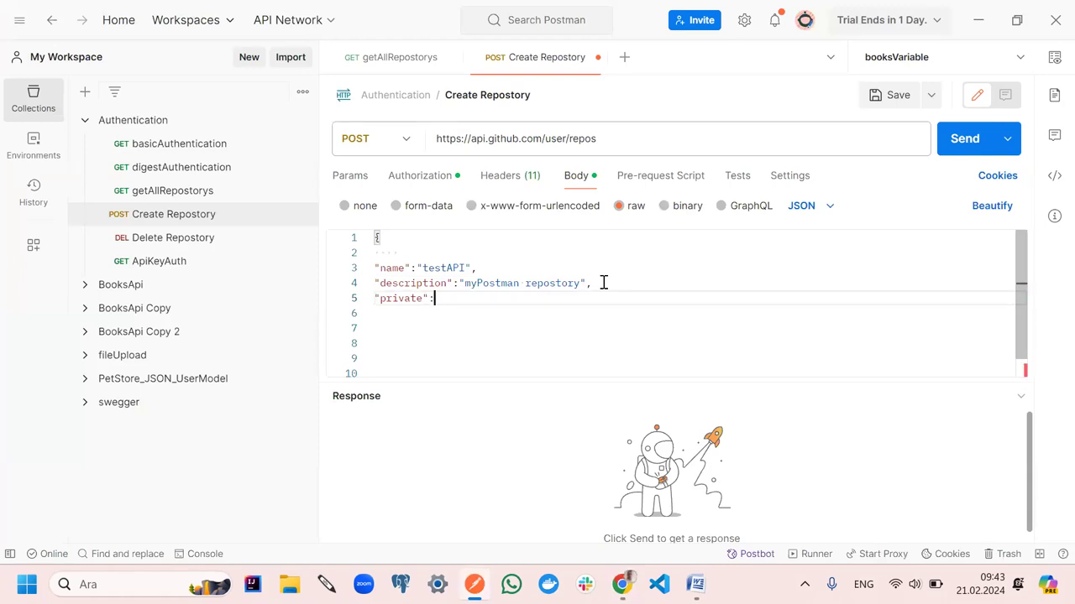
Give the private entry the value true and save the Create Repostory request
type(":true")
left_click(492, 355)
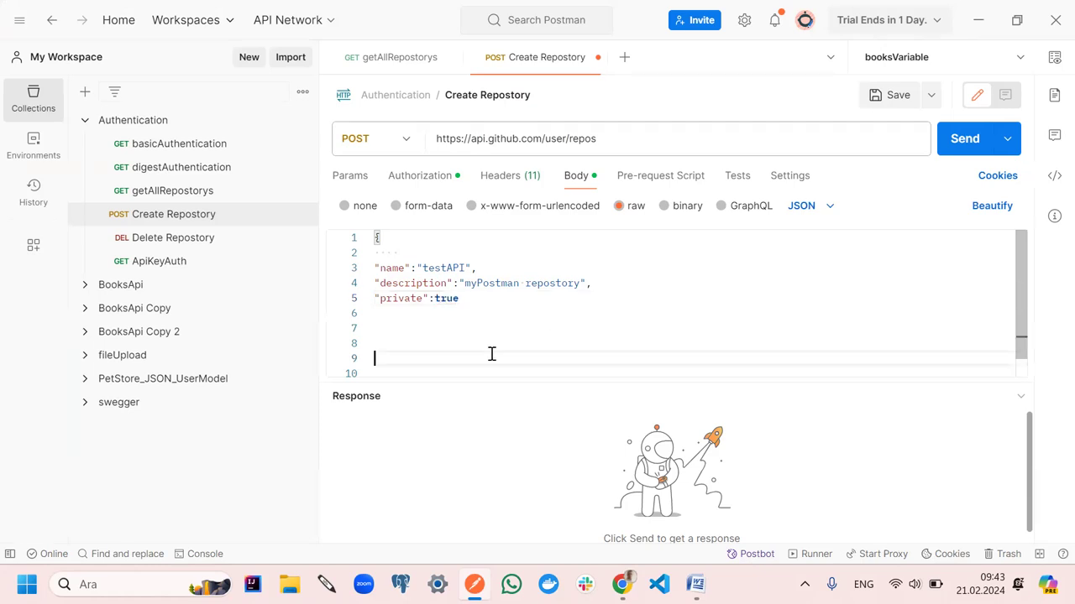
left_click(884, 96)
left_click_drag(477, 379, 462, 367)
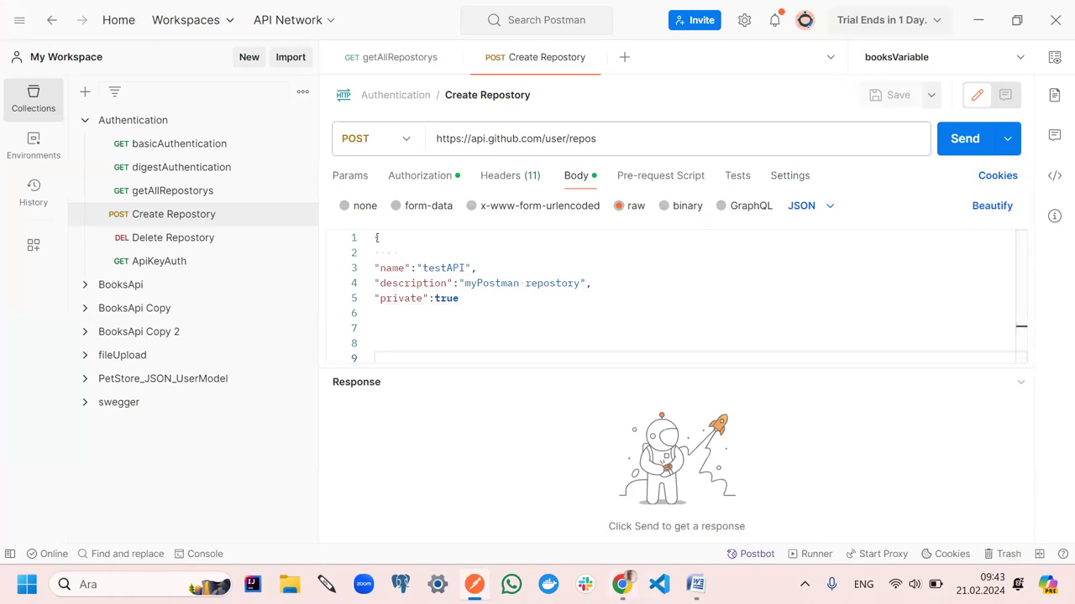
Switch to Chrome and examine the names and visibility of the existing repositories on the GitHub Your Repositories page
key("alt+Tab")
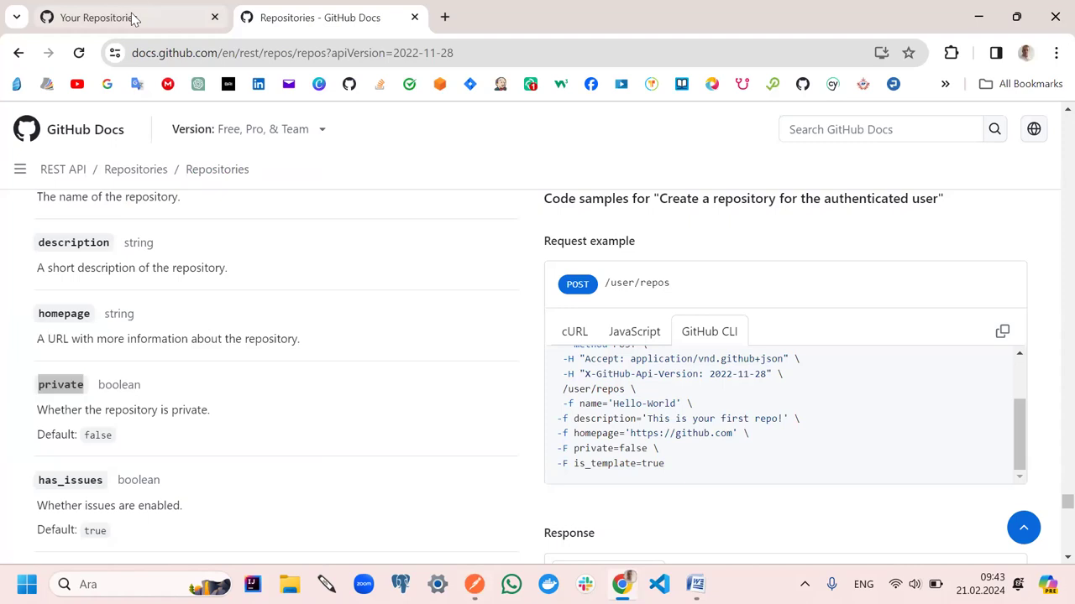
left_click(132, 17)
scroll(468, 297, "up", 3)
scroll(445, 300, "up", 3)
scroll(453, 305, "down", 5)
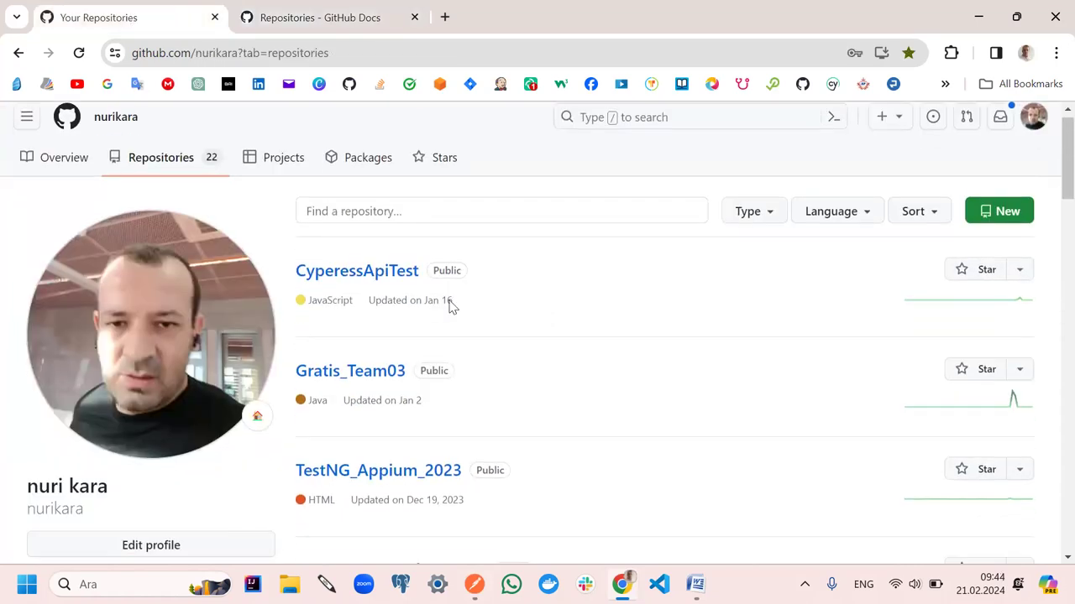
scroll(458, 312, "up", 5)
scroll(459, 311, "down", 15)
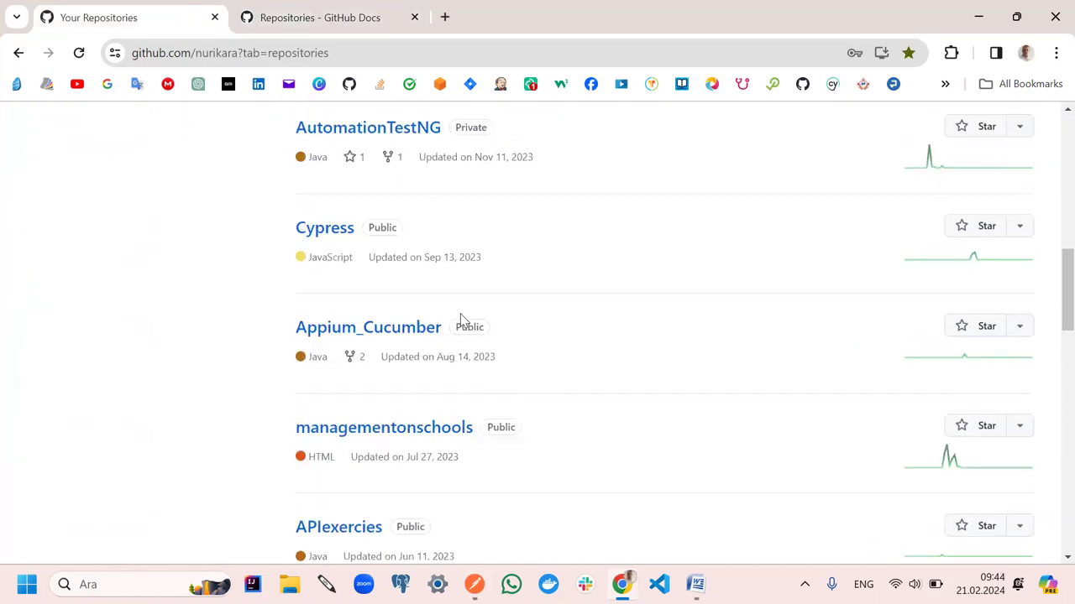
scroll(461, 317, "up", 9)
scroll(461, 320, "up", 1)
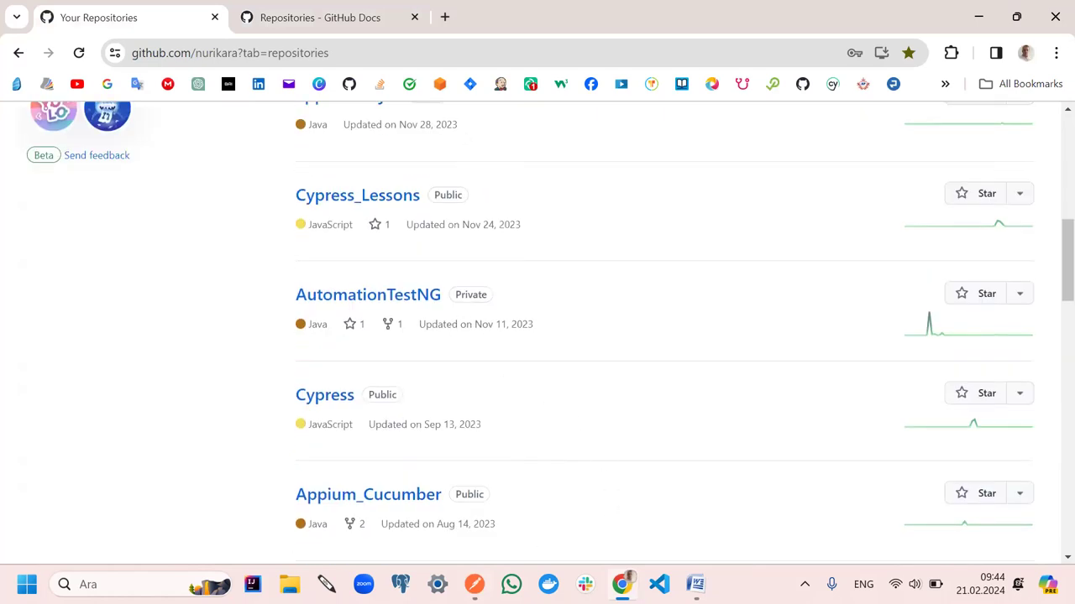
key("alt+Tab")
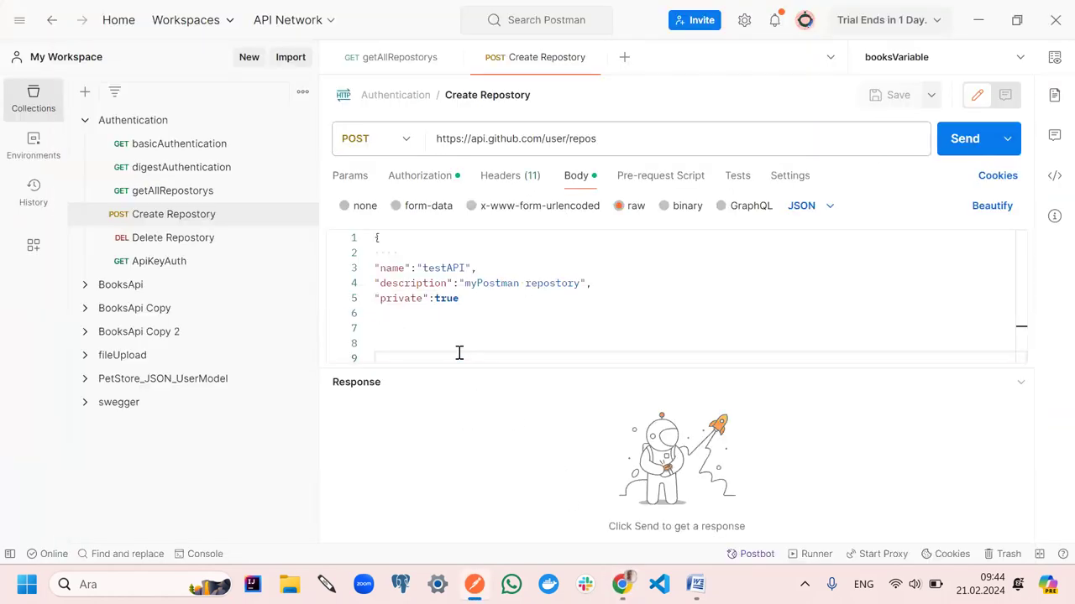
left_click(622, 584)
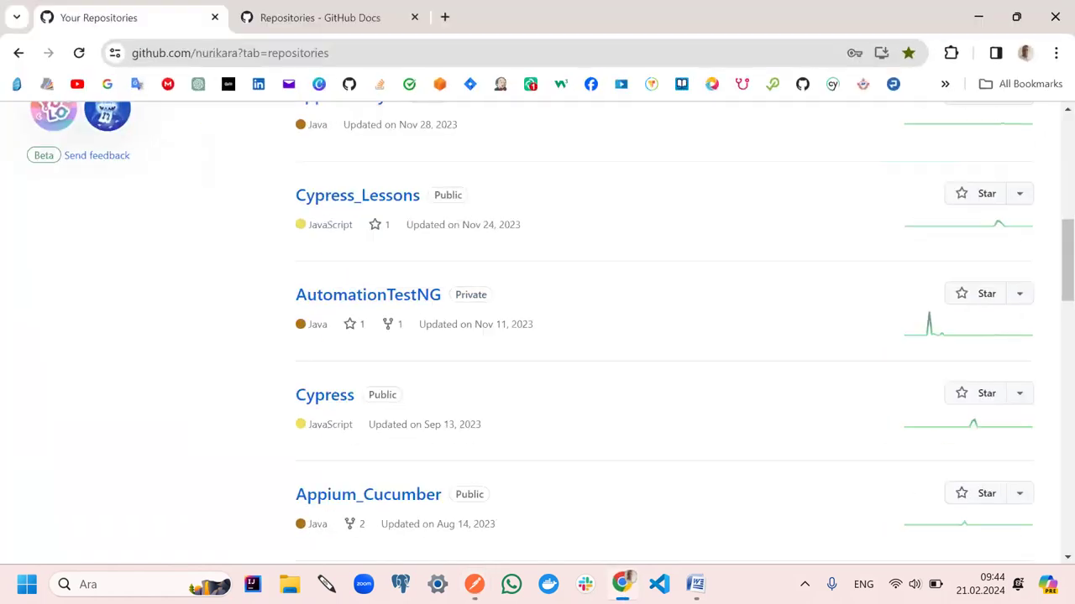
scroll(490, 297, "up", 6)
scroll(499, 306, "down", 3)
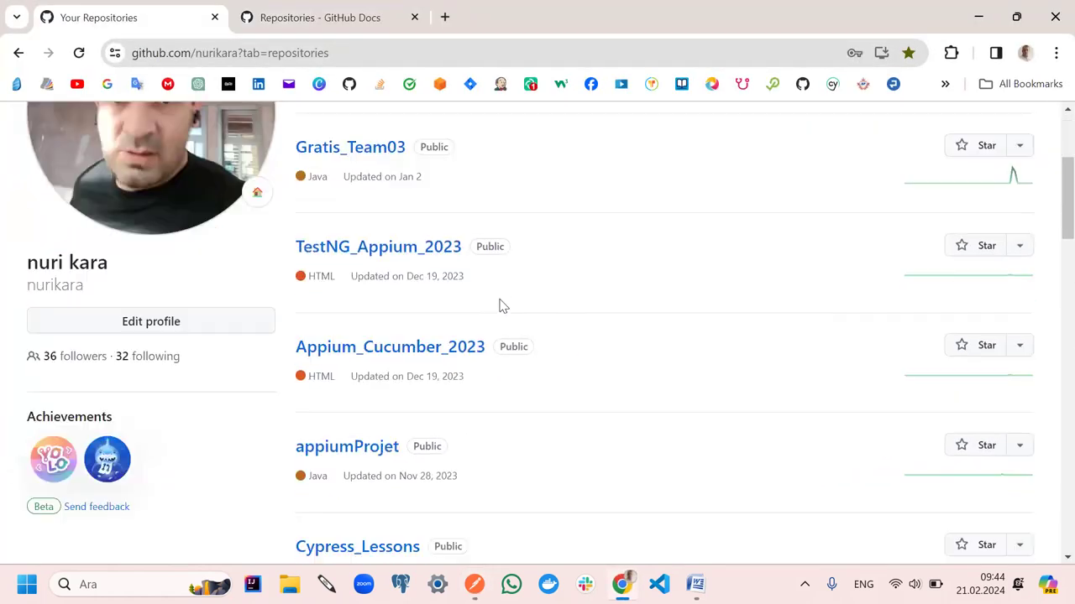
scroll(499, 306, "down", 5)
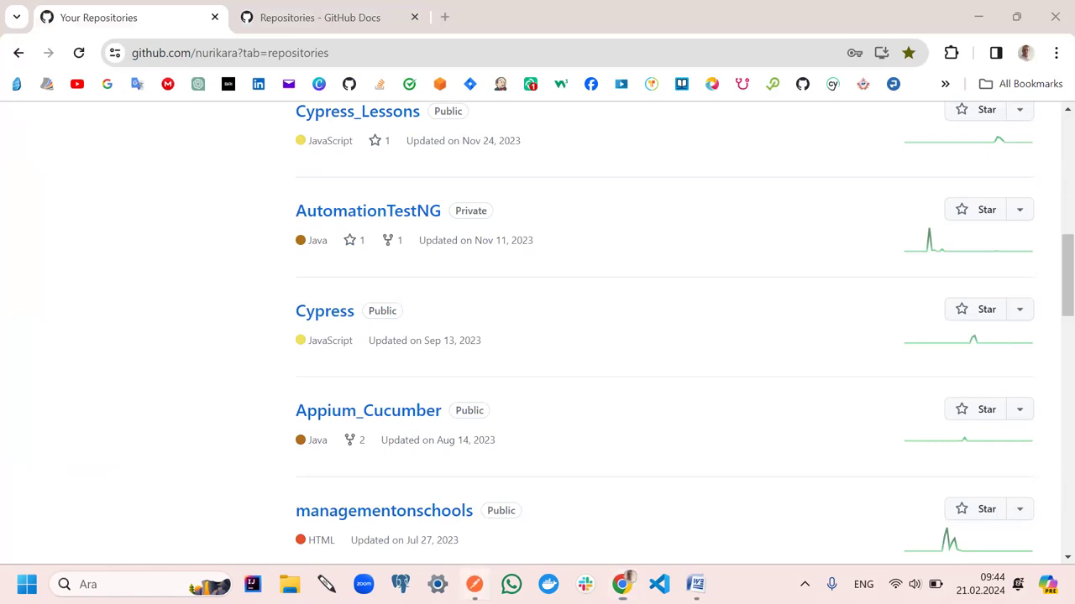
Return to Postman, send the Create Repostory request, and clear the bearer token from its authorization settings
left_click(474, 585)
left_click(967, 139)
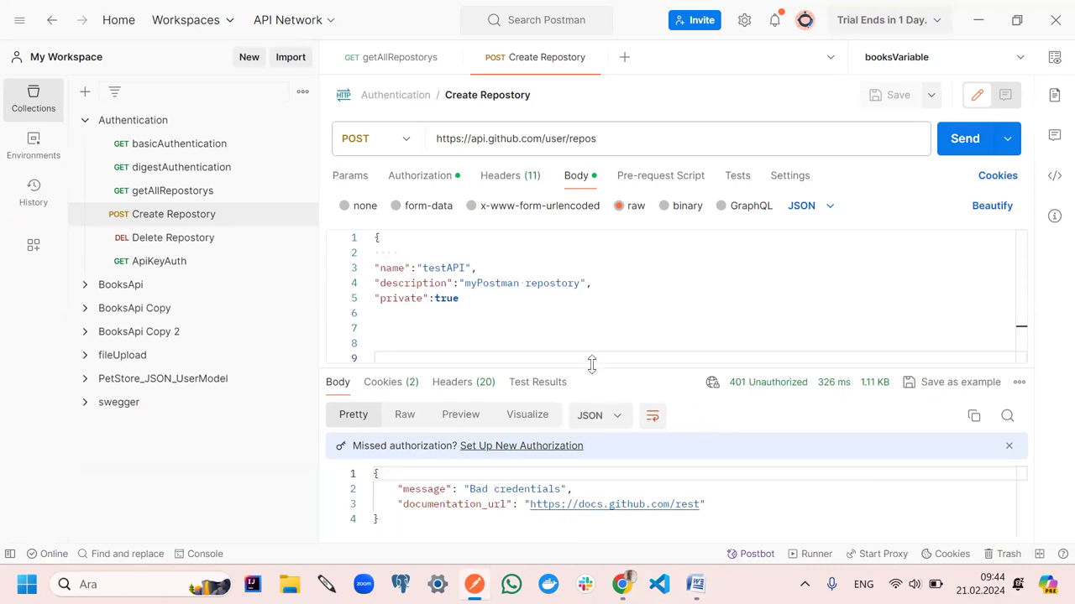
left_click(416, 177)
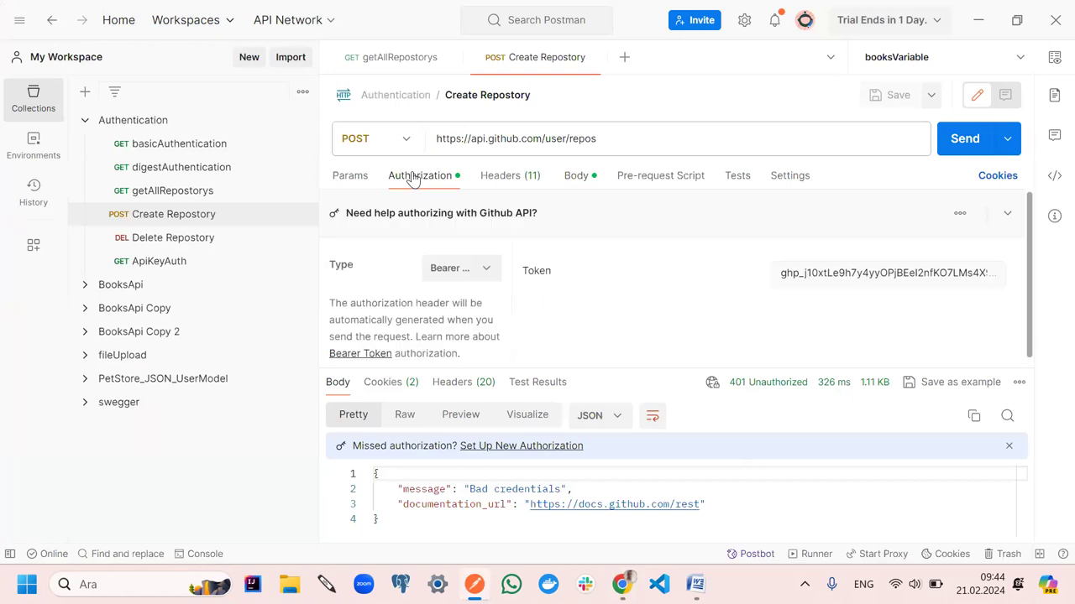
double_click(870, 272)
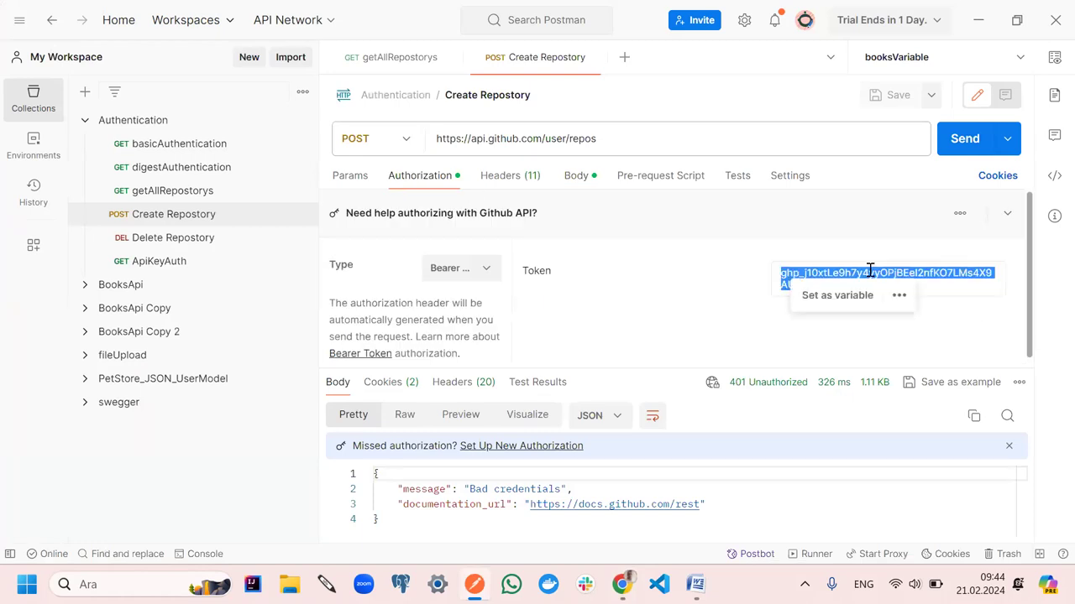
key("BackSpace")
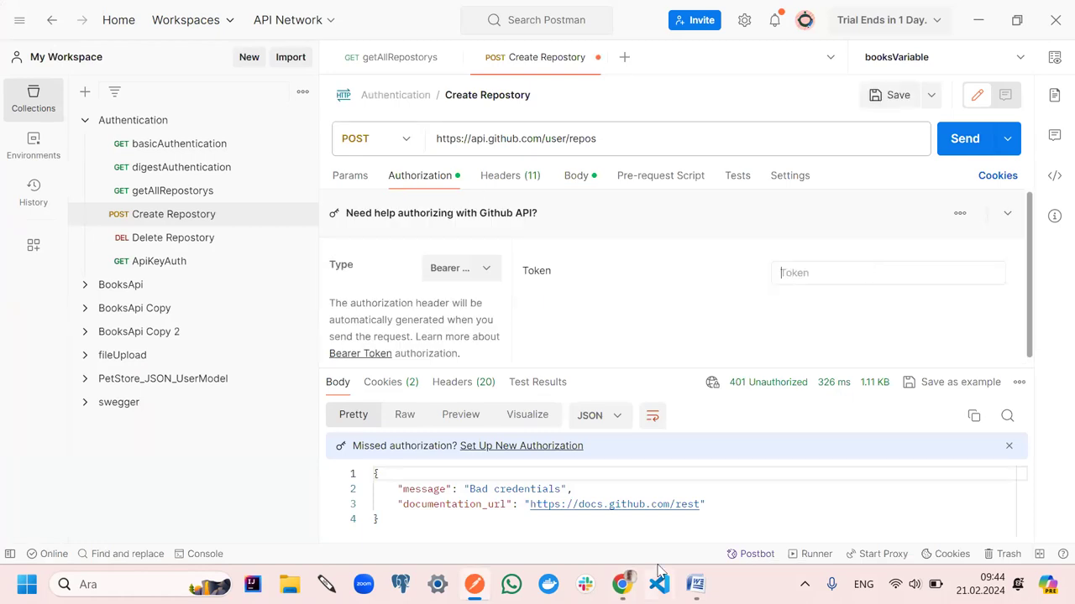
Switch to the lesson 08 document in Word and copy the GitHub access token from the Bearer Token line
left_click(695, 584)
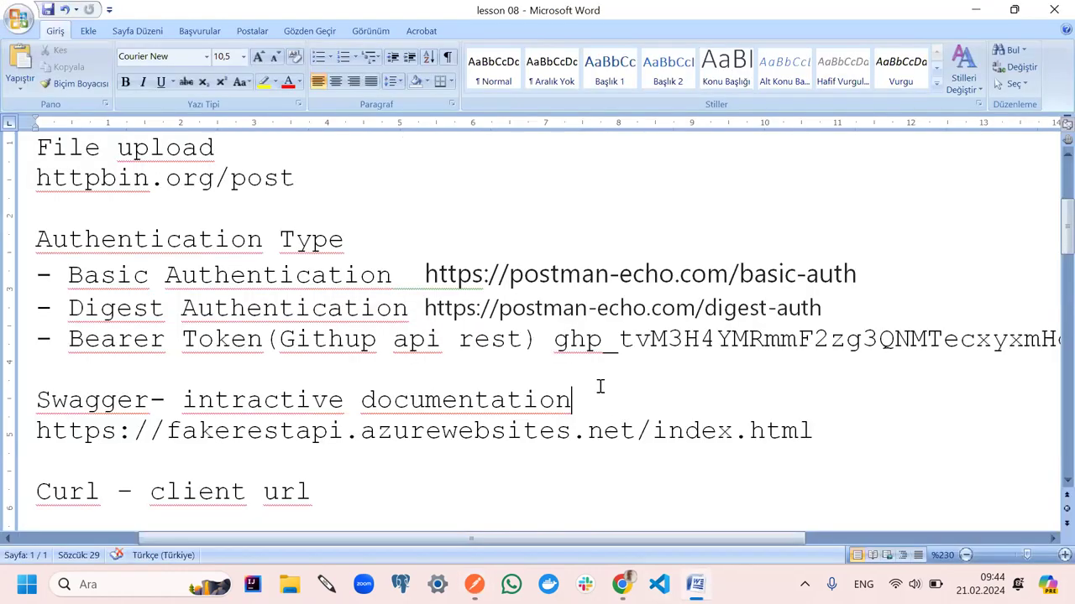
left_click_drag(558, 346, 940, 334)
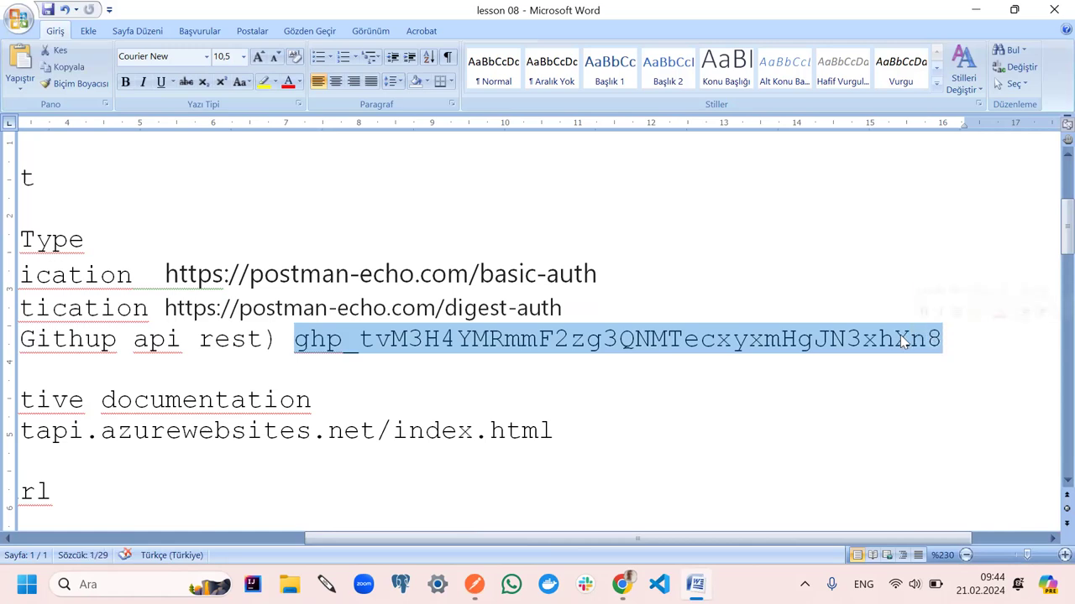
right_click(901, 337)
left_click(943, 368)
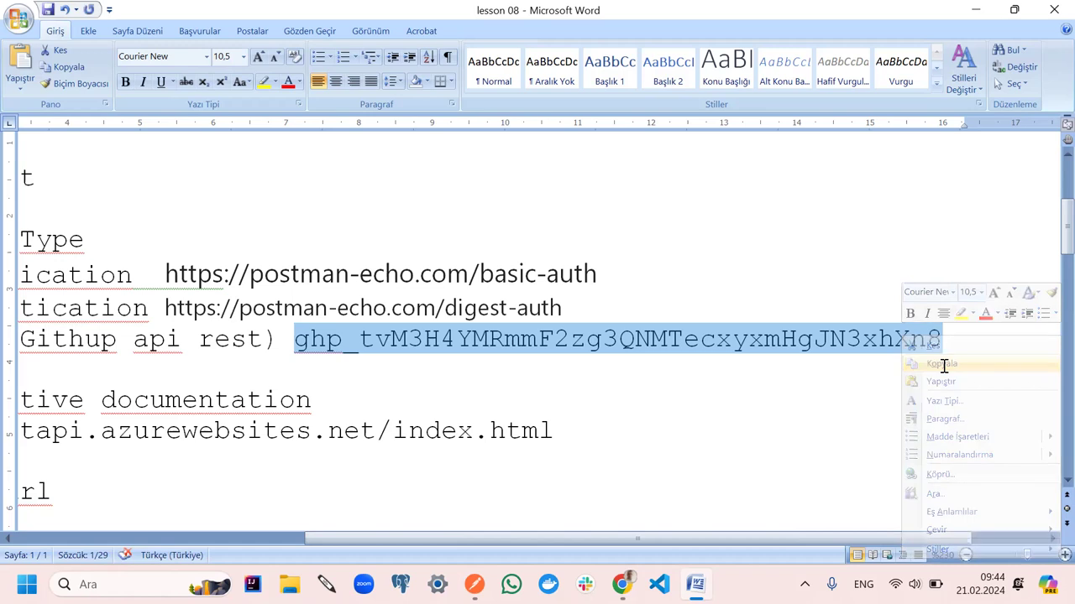
Return to Postman, paste the copied access token into the request's bearer Token field, and save the request
left_click(475, 585)
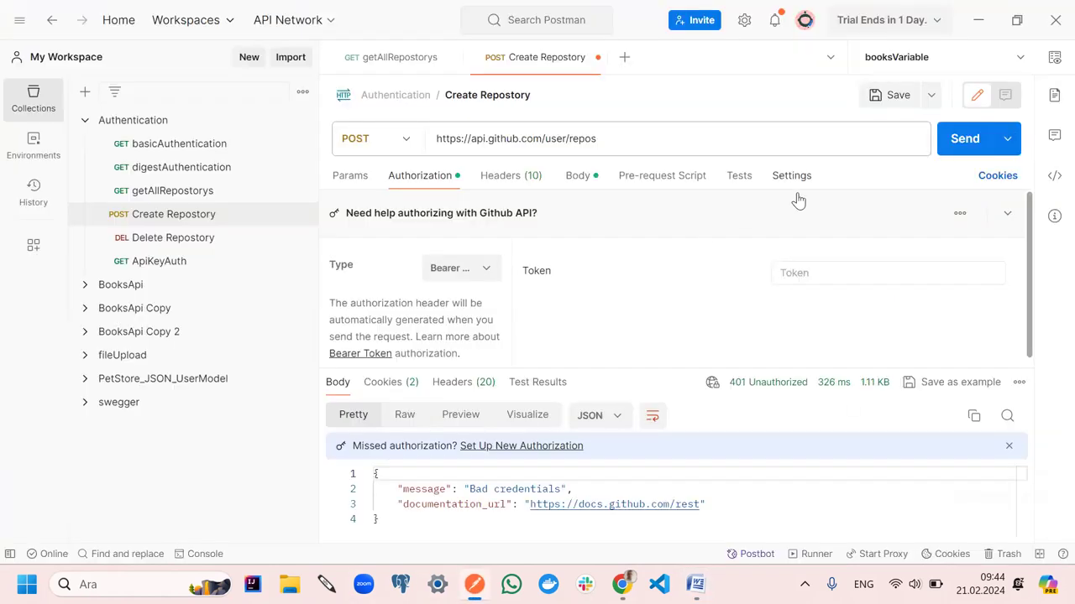
left_click(800, 273)
key("ctrl+v")
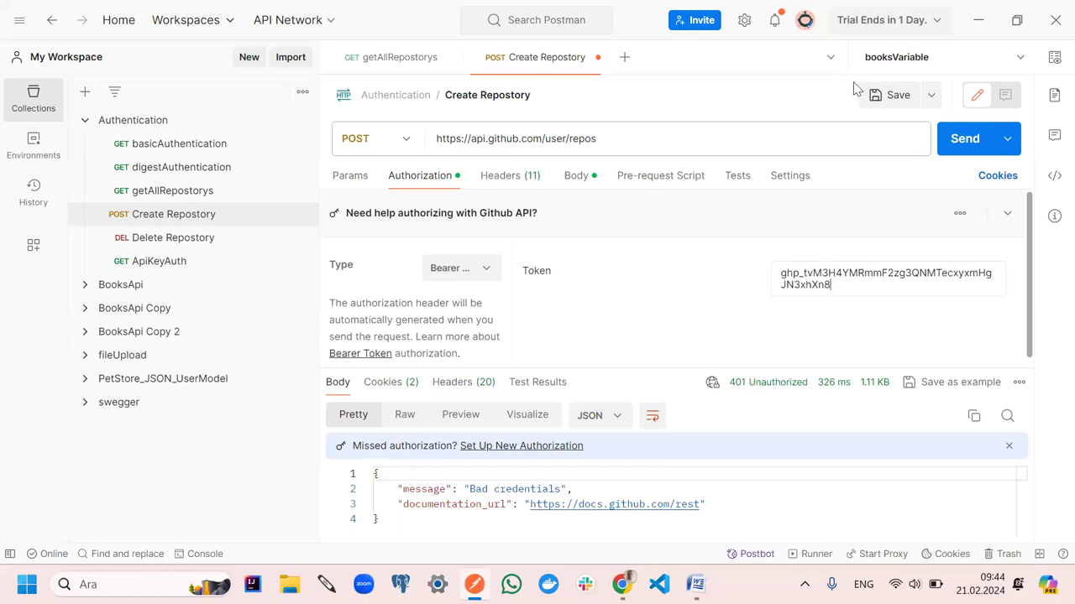
left_click(888, 96)
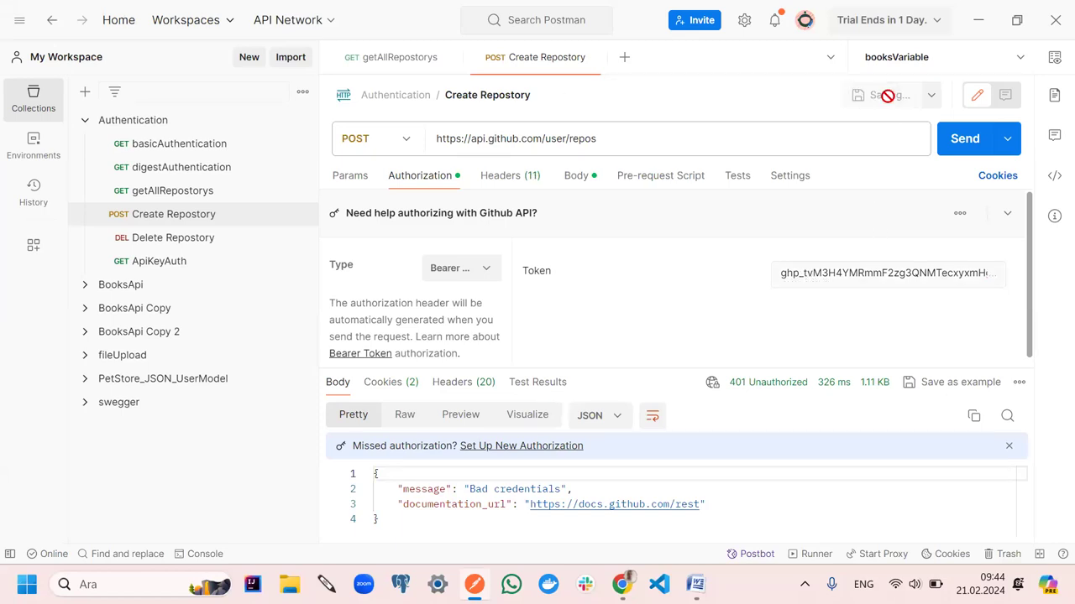
Send the Create Repostory request and enlarge the response area
left_click(963, 143)
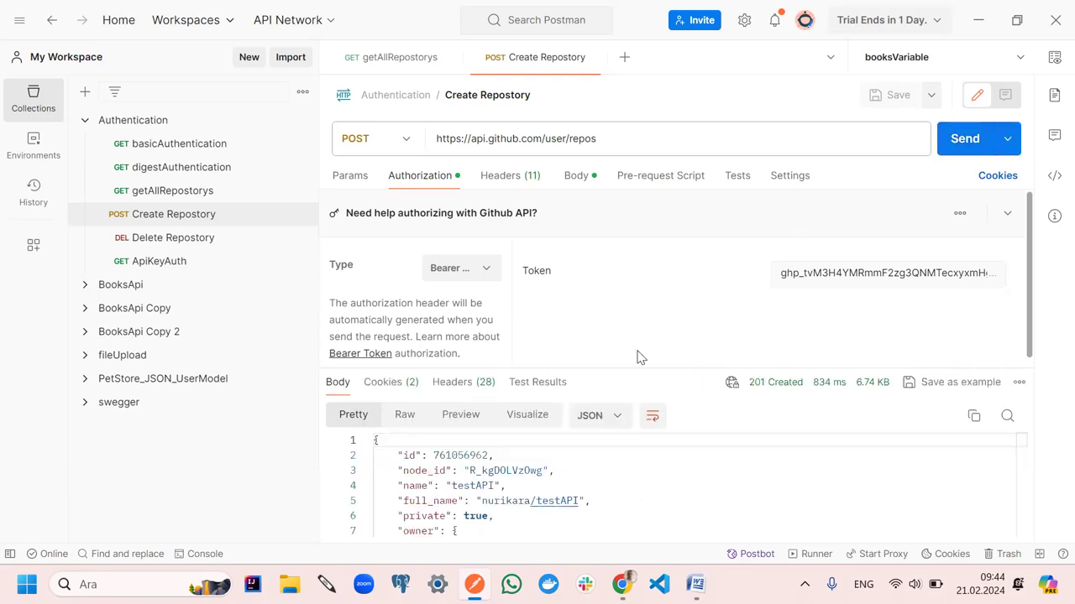
left_click_drag(623, 367, 612, 173)
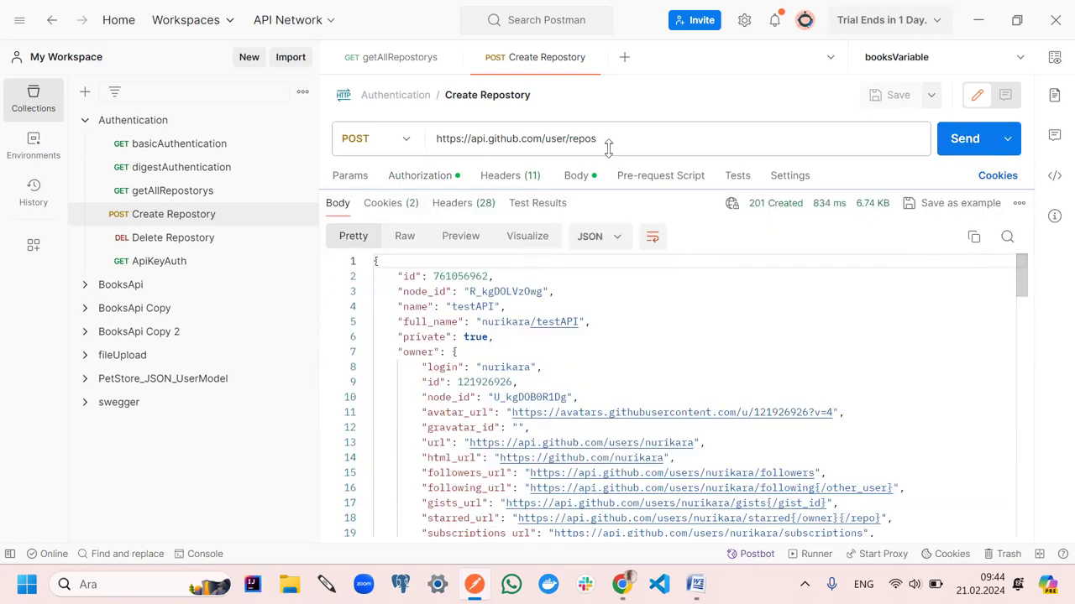
Examine the response body for the new repository's private, name and description values
scroll(545, 429, "down", 3)
scroll(563, 445, "down", 10)
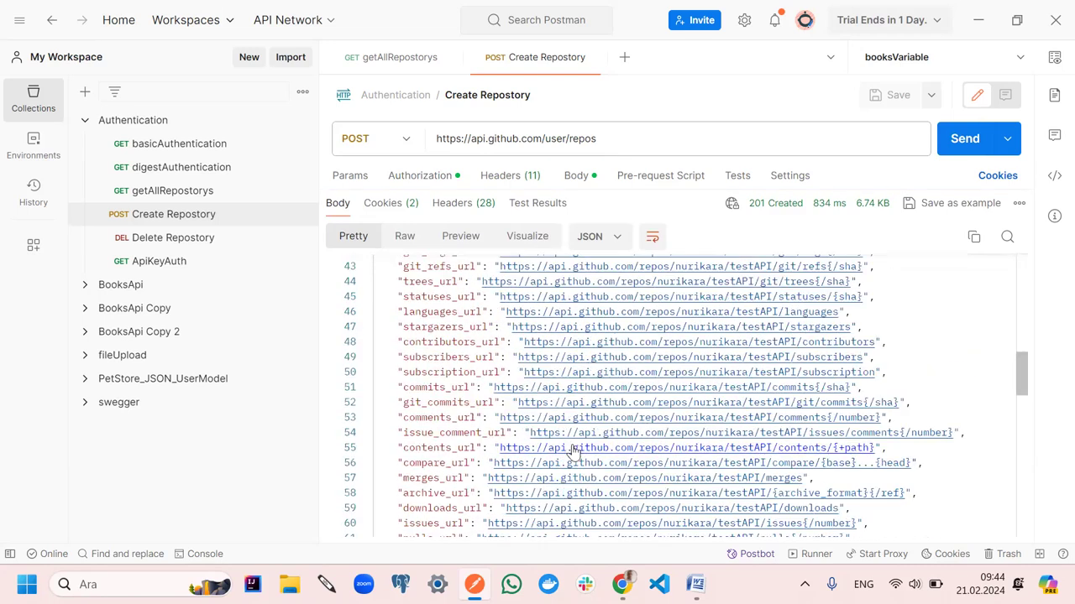
scroll(577, 442, "down", 5)
scroll(581, 432, "up", 11)
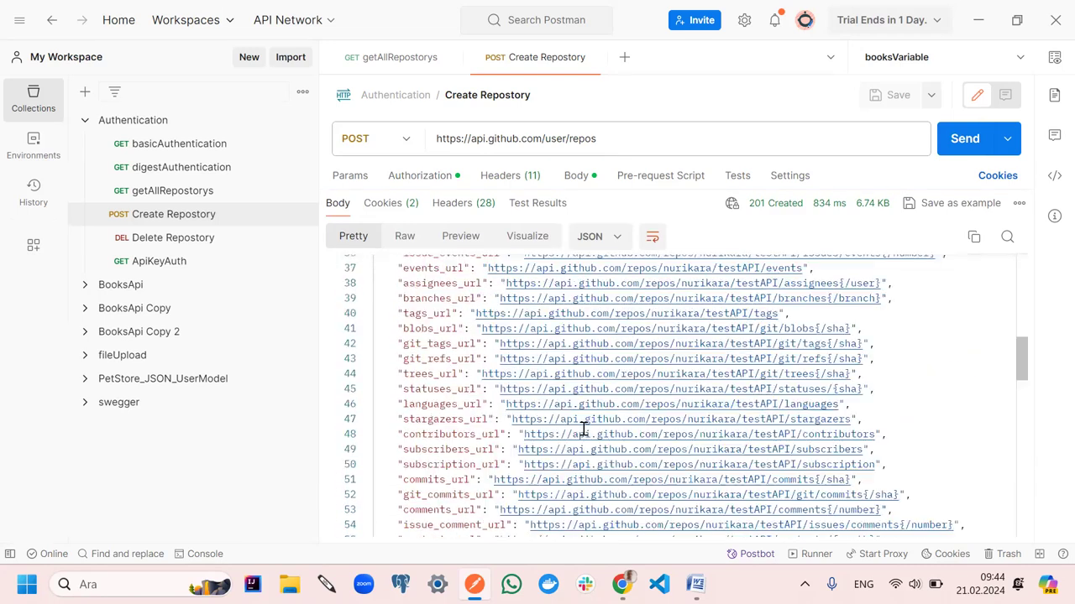
scroll(584, 430, "up", 10)
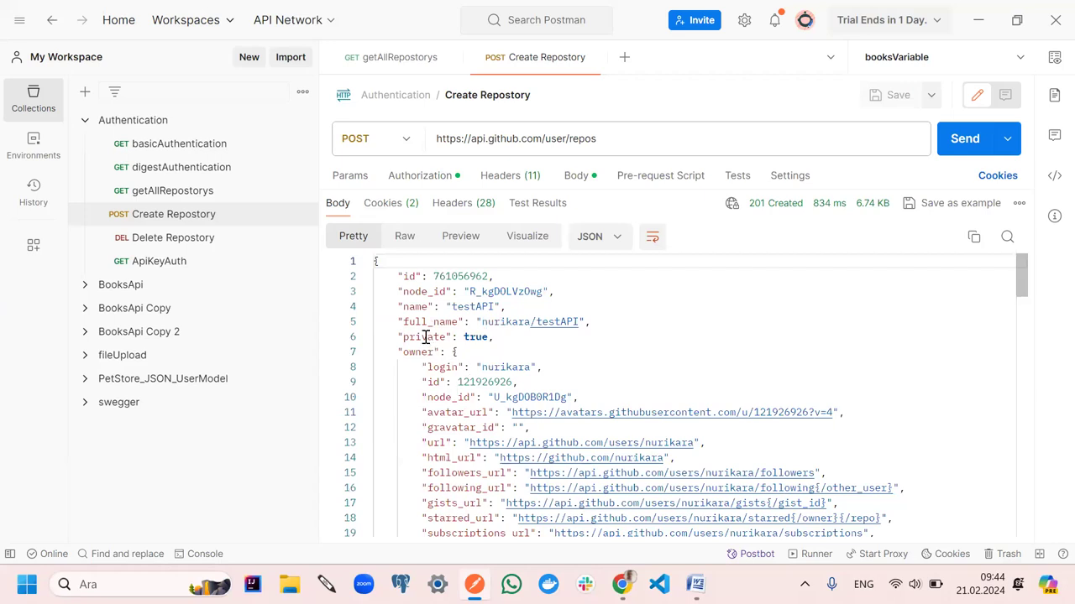
left_click_drag(404, 336, 499, 336)
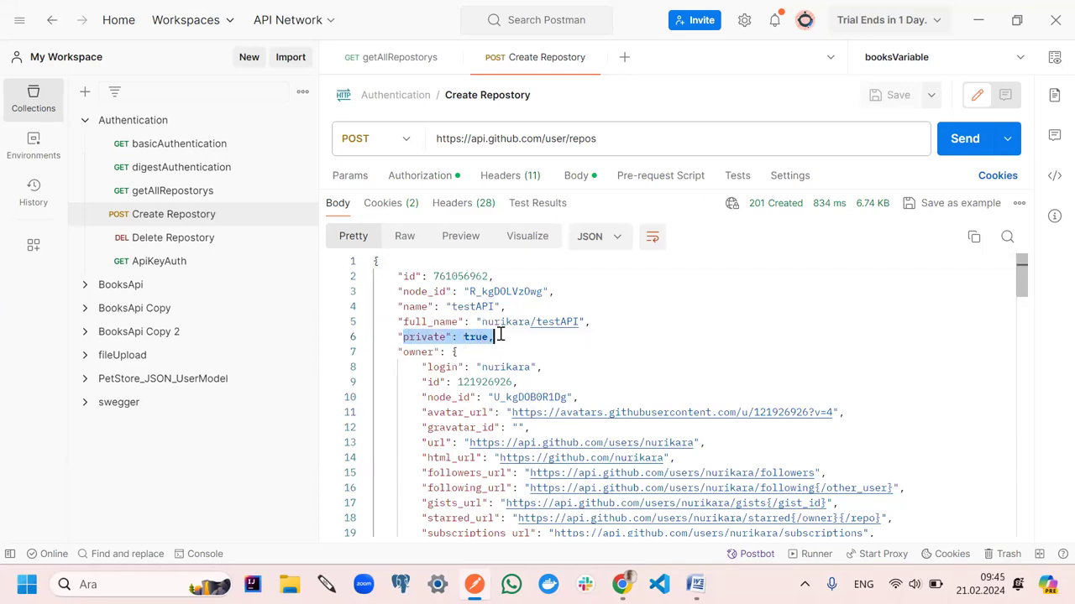
left_click_drag(431, 307, 504, 309)
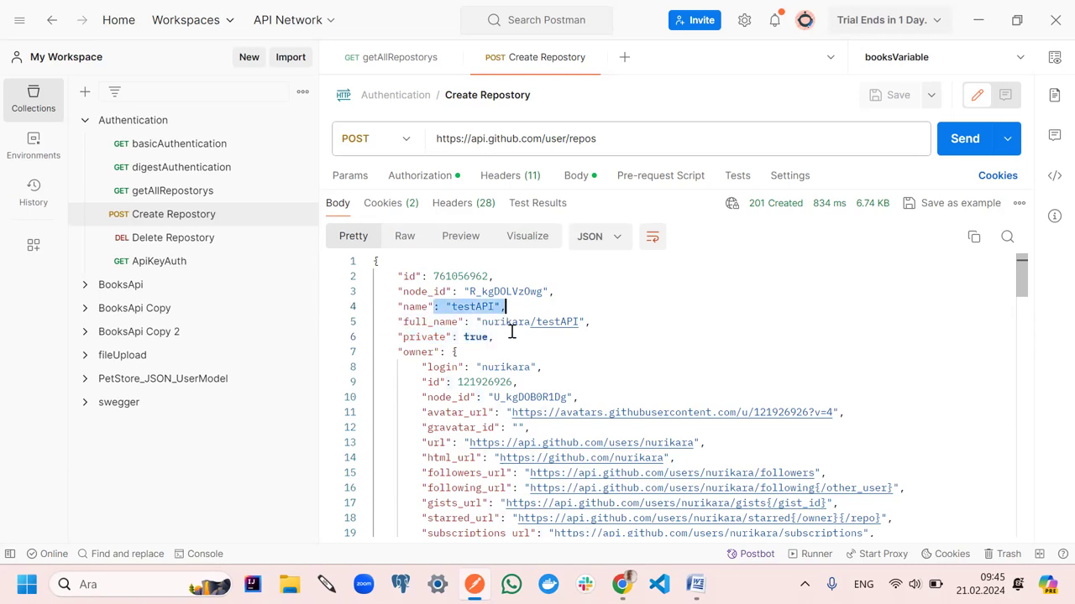
scroll(451, 389, "down", 5)
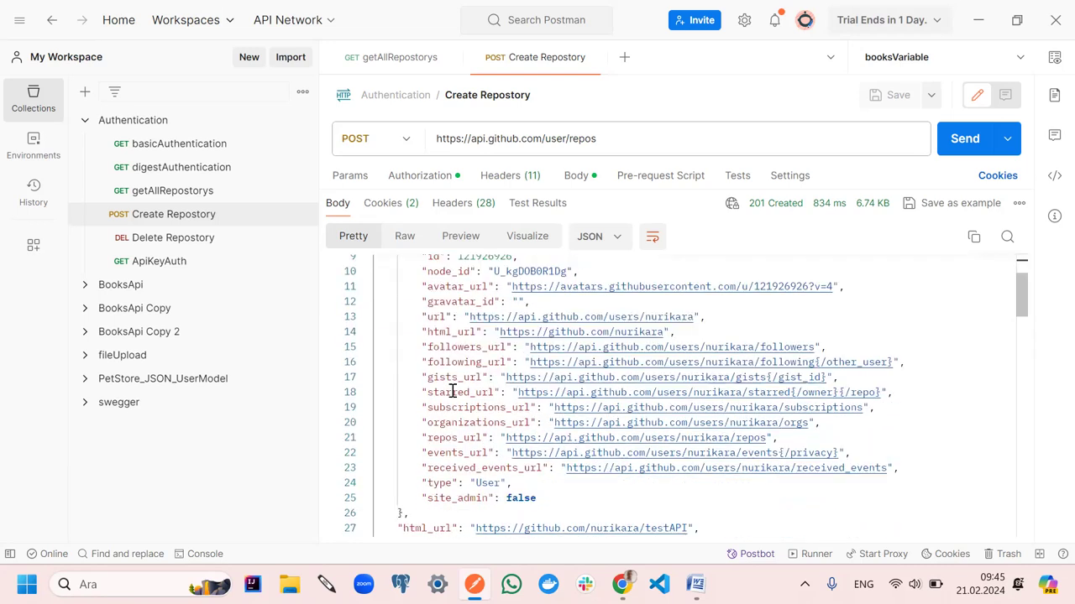
scroll(452, 390, "down", 15)
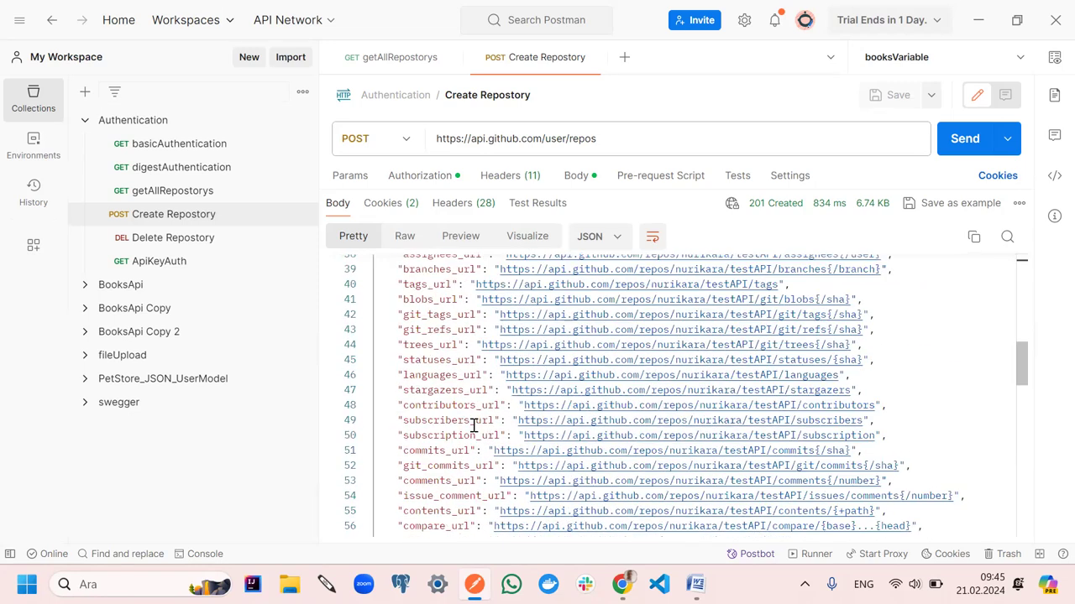
scroll(479, 432, "down", 10)
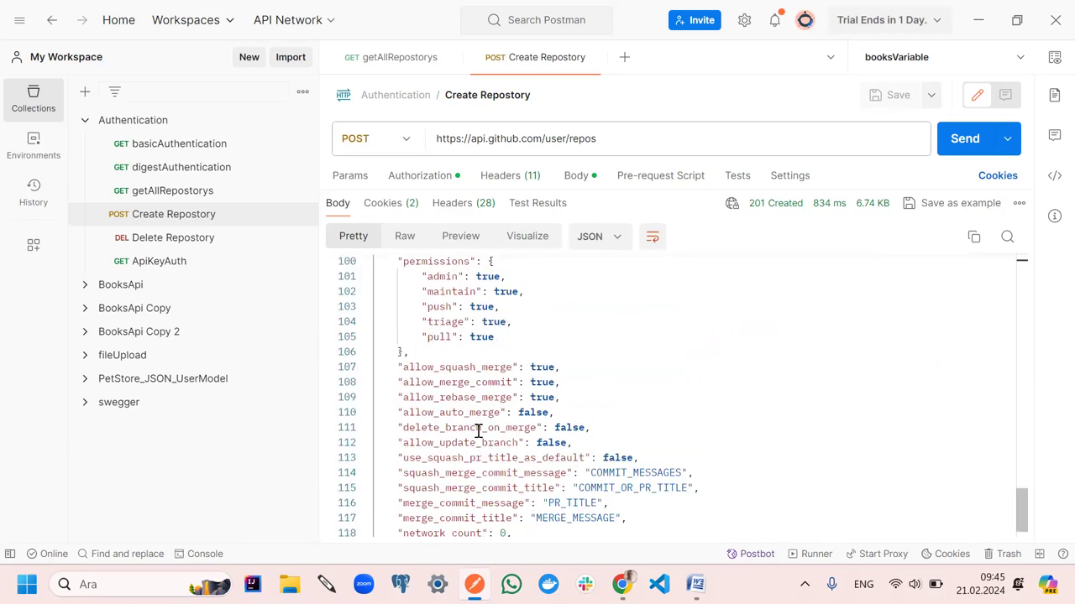
scroll(479, 431, "up", 3)
scroll(478, 432, "up", 20)
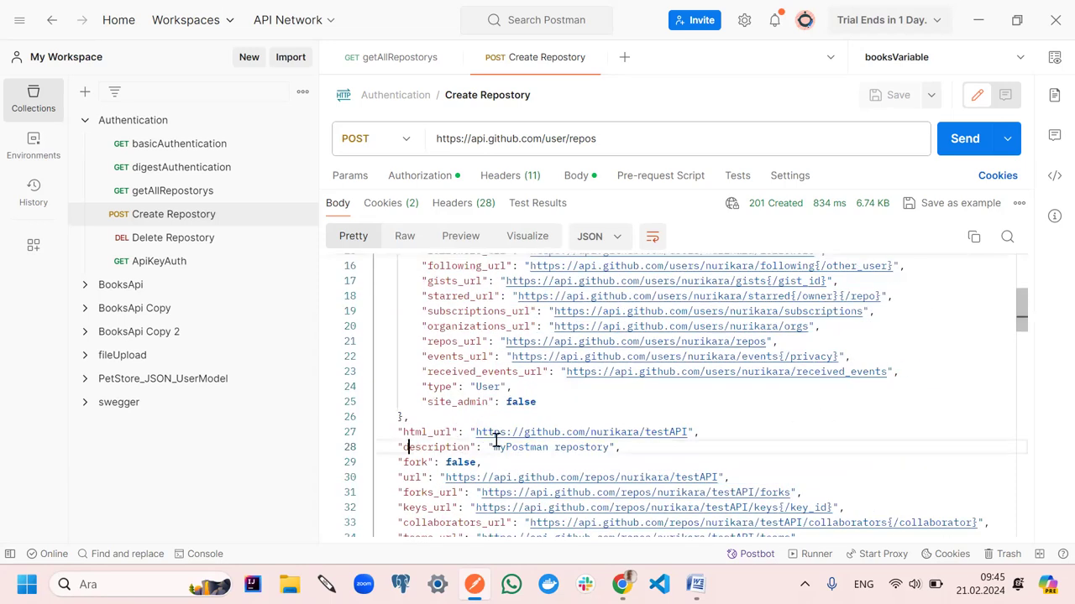
left_click_drag(404, 447, 652, 449)
scroll(711, 412, "up", 5)
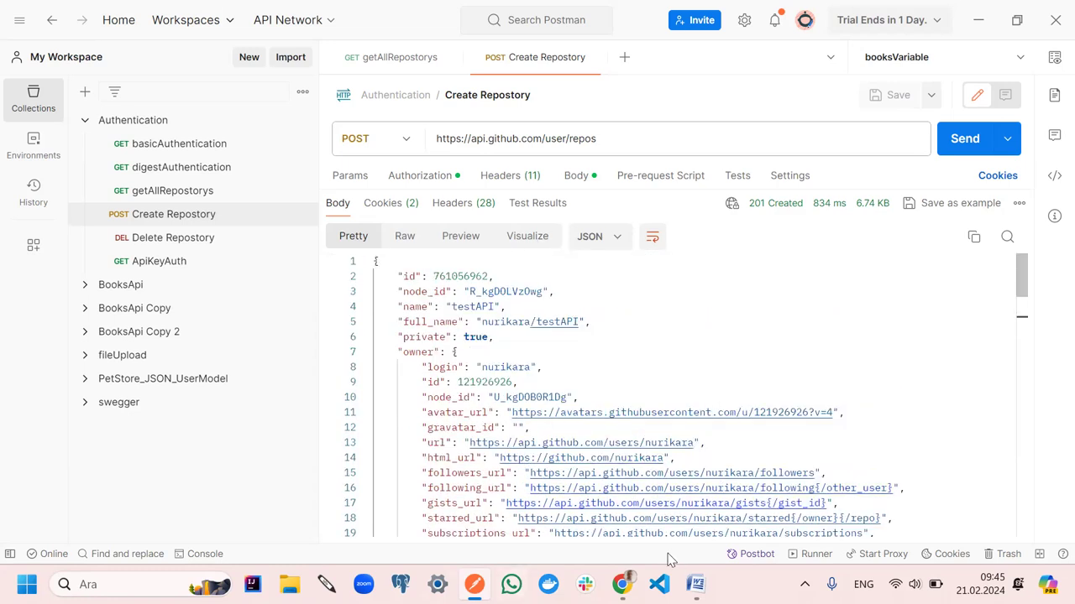
Switch to the GitHub Repositories page in Chrome and reload the repository list
left_click(554, 491)
scroll(471, 286, "up", 15)
left_click(78, 53)
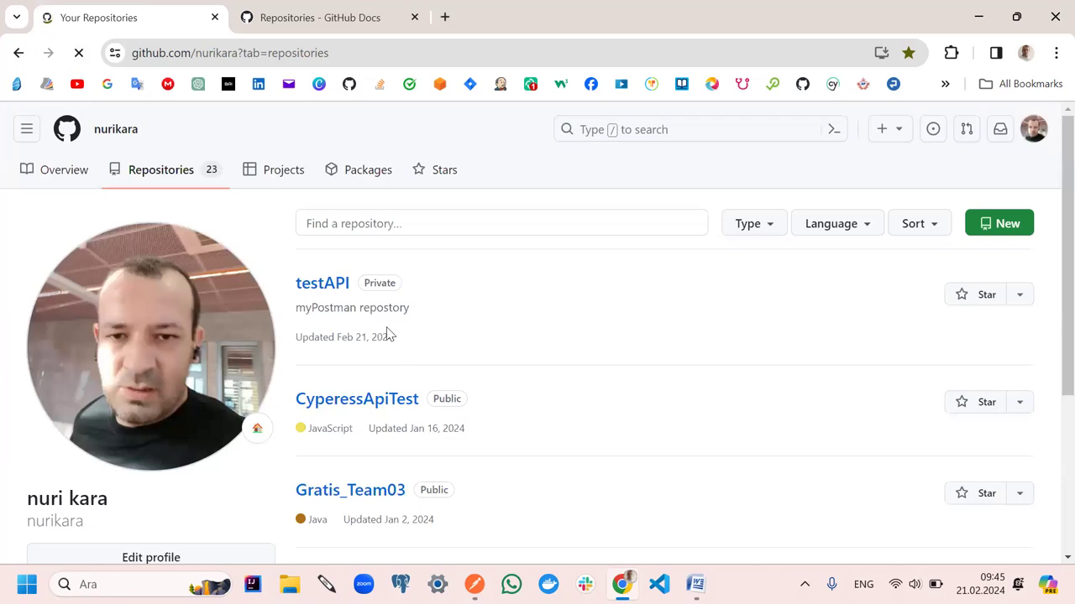
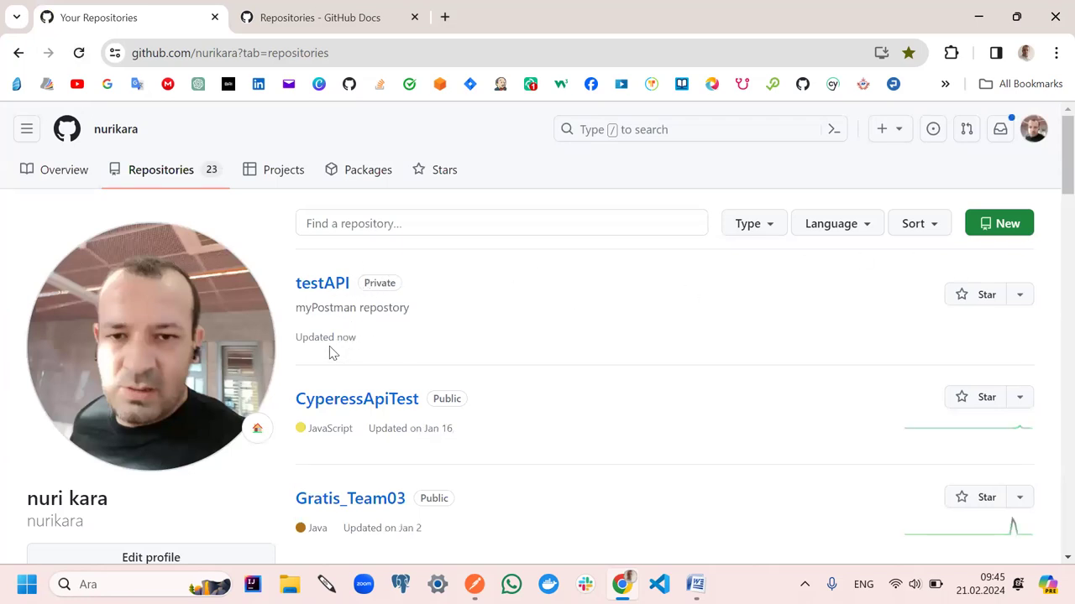
Open the testAPI repository, look through its page, and return to the repository list
left_click(321, 288)
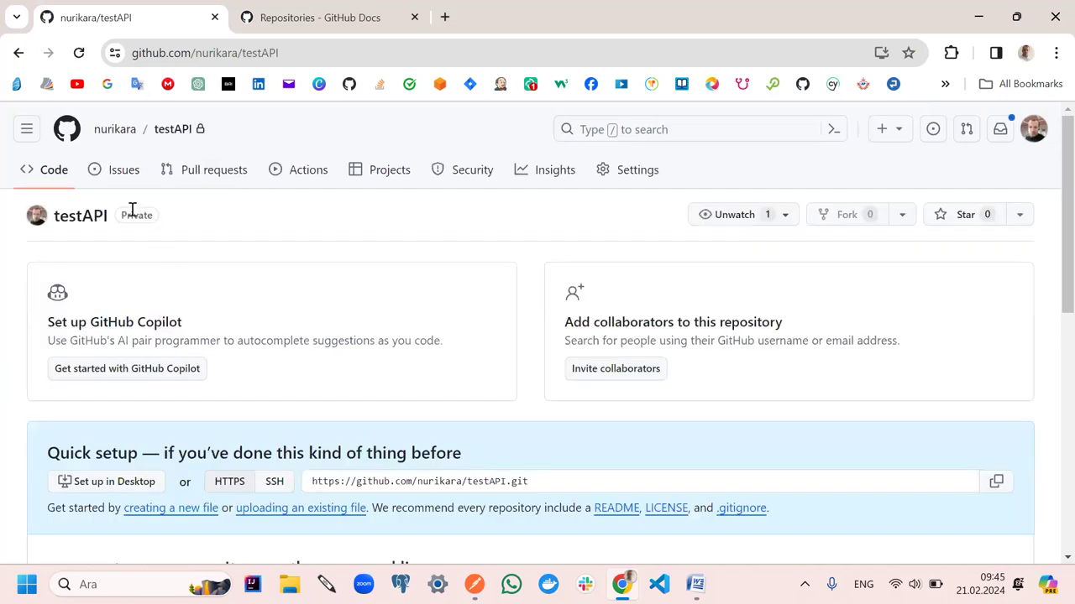
scroll(271, 408, "down", 6)
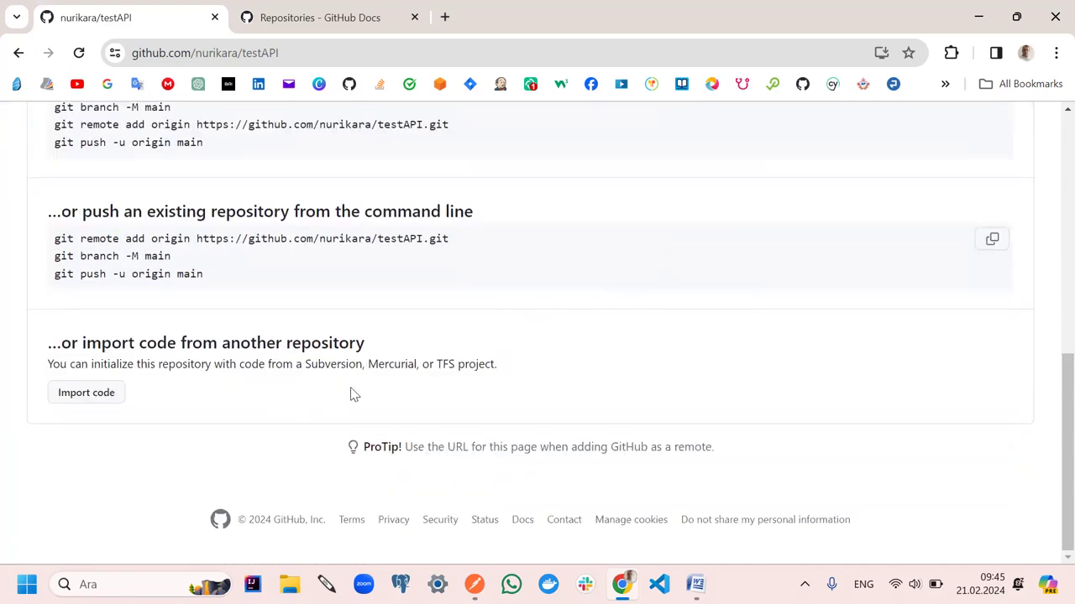
scroll(351, 393, "up", 8)
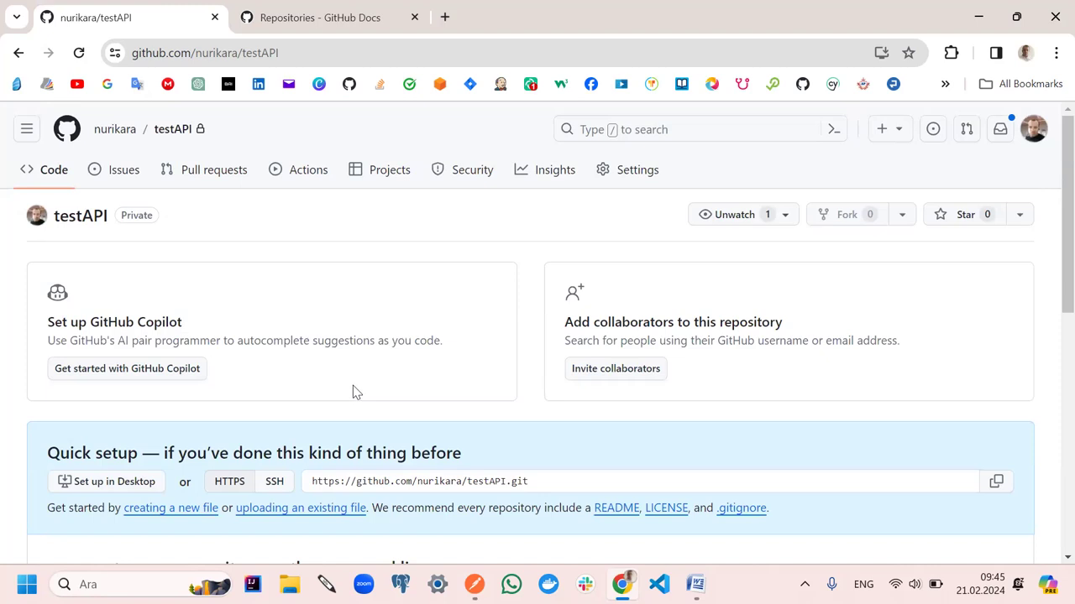
scroll(355, 389, "down", 2)
scroll(355, 389, "up", 2)
left_click(18, 53)
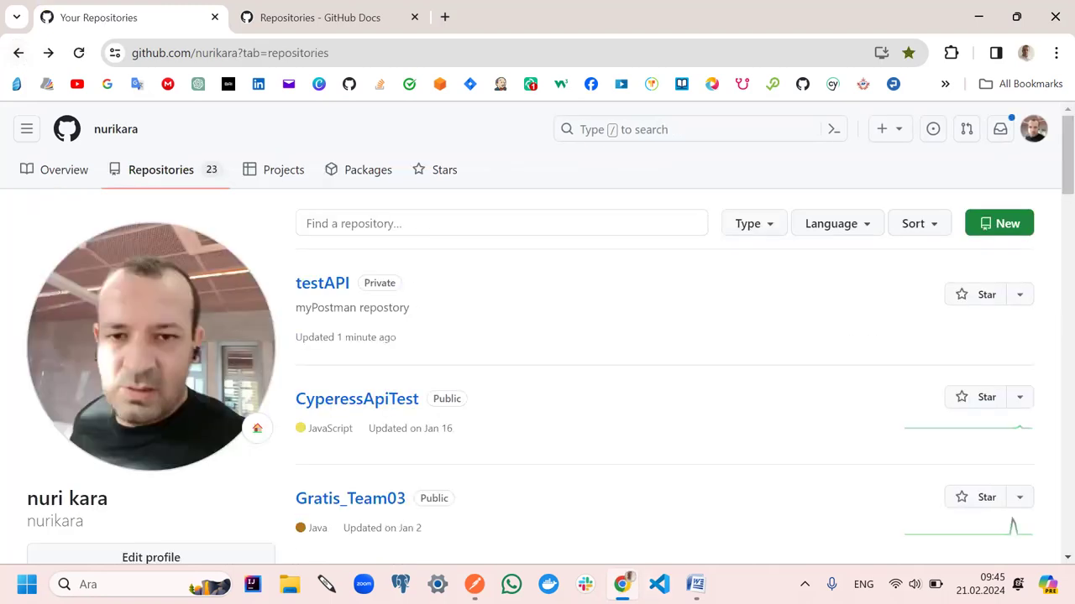
Return to Postman, open the Delete Repostory request, and check the repository name in its URL
key("alt+Tab")
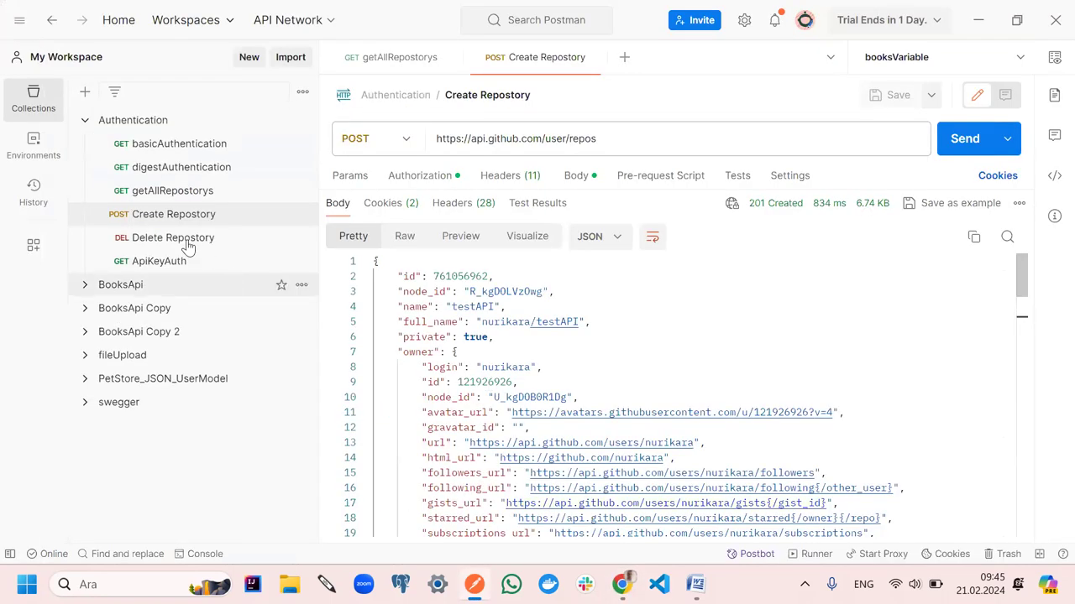
left_click(179, 240)
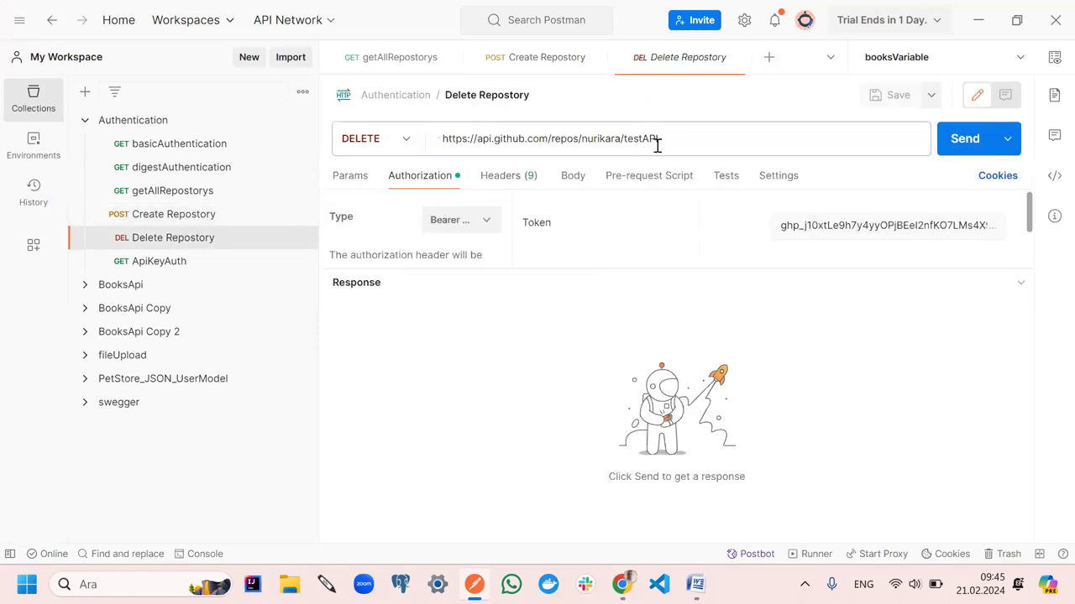
left_click_drag(659, 142, 630, 142)
Switch to the GitHub Docs Repositories page in Chrome and look through its endpoints for the one that deletes a repository
left_click(621, 584)
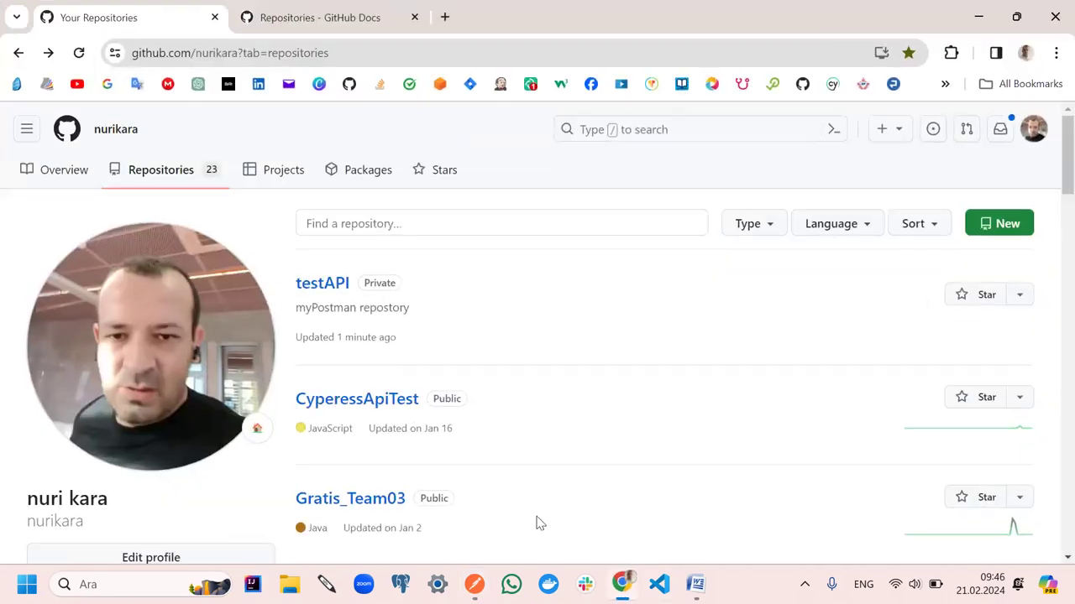
left_click(311, 17)
scroll(327, 412, "up", 15)
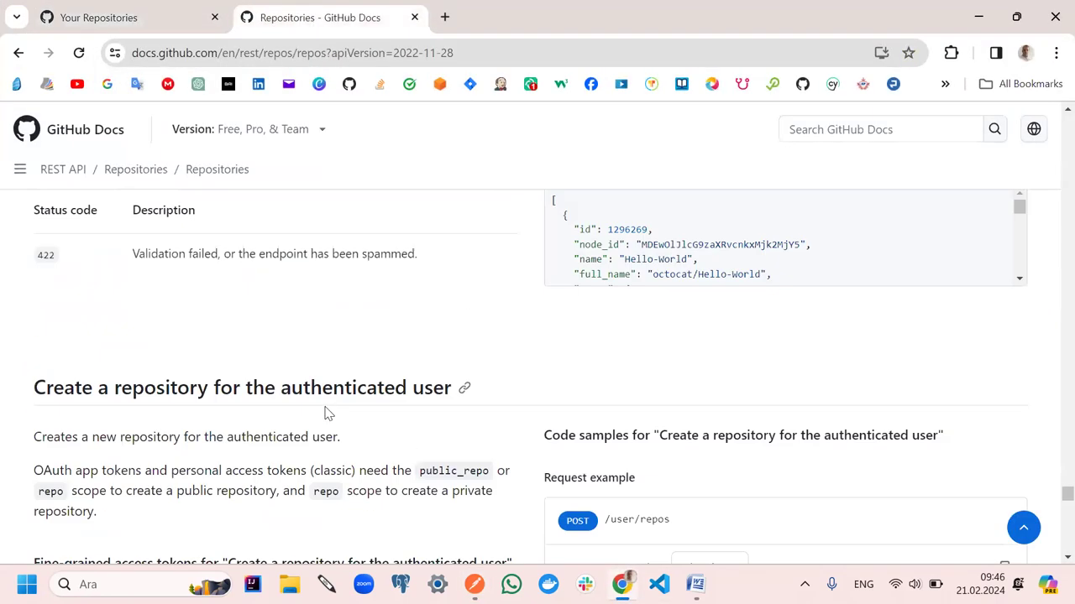
scroll(326, 413, "up", 12)
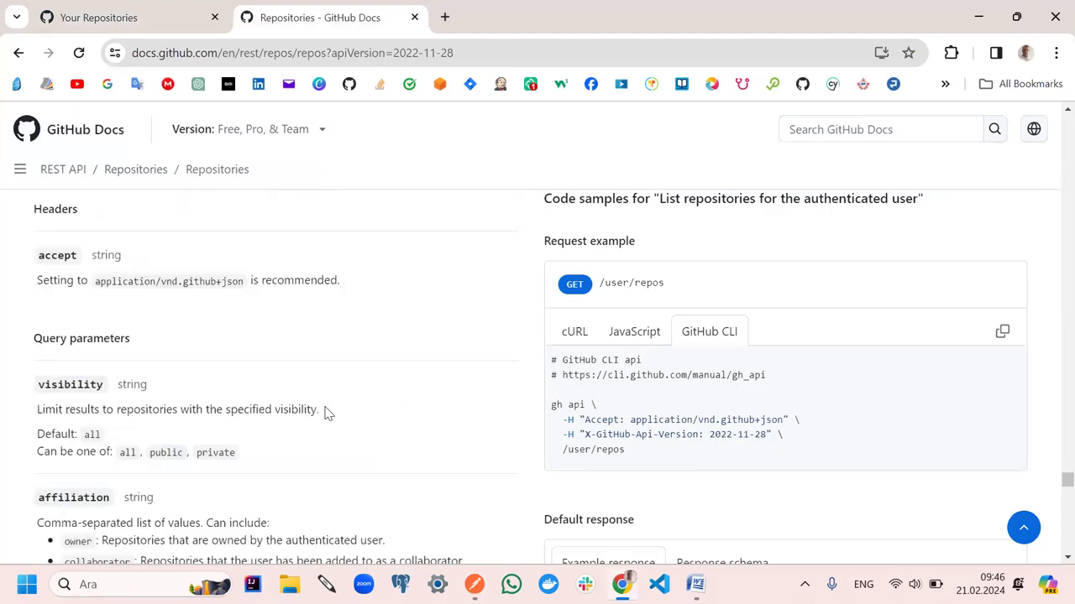
scroll(326, 412, "up", 10)
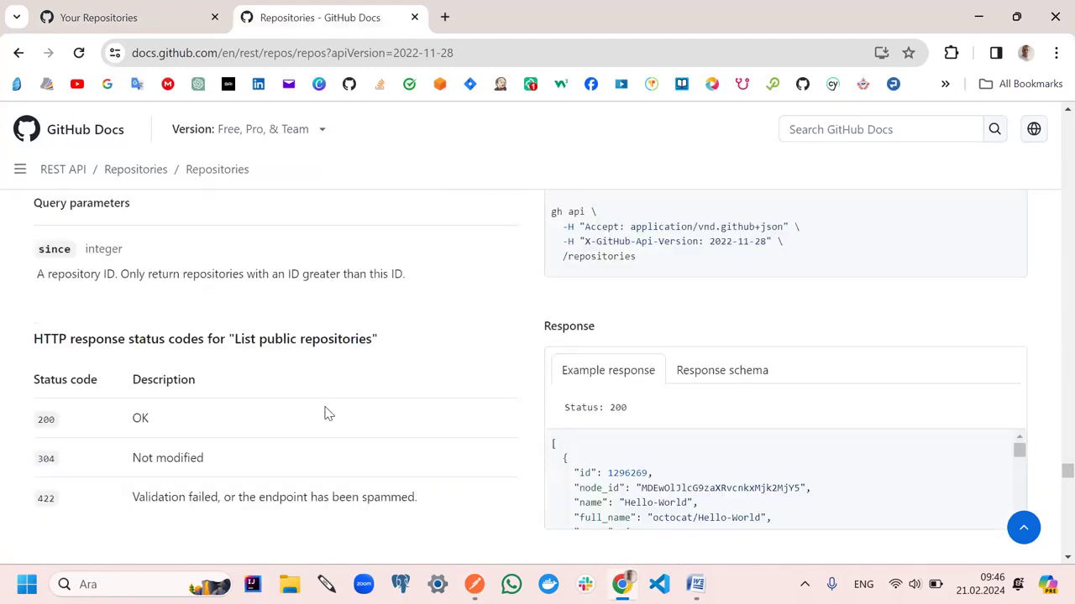
scroll(327, 413, "up", 8)
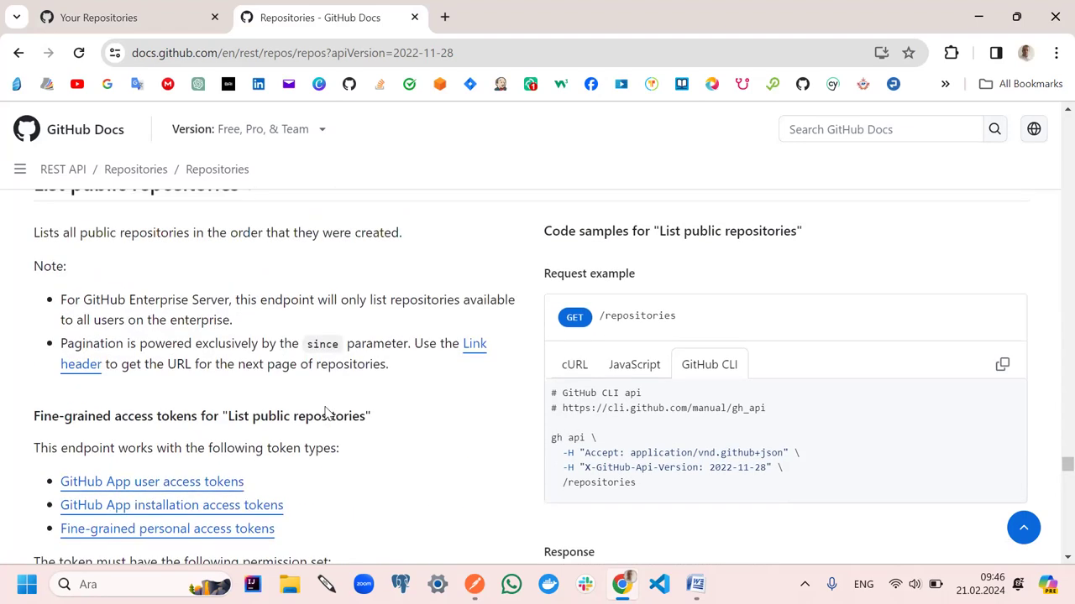
scroll(352, 412, "down", 15)
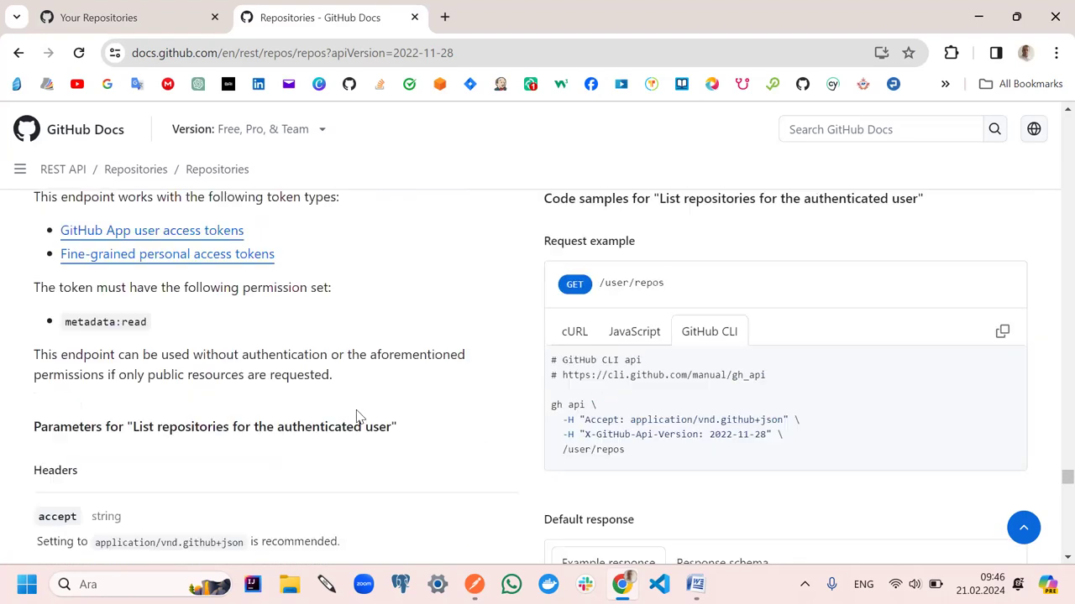
scroll(401, 420, "down", 20)
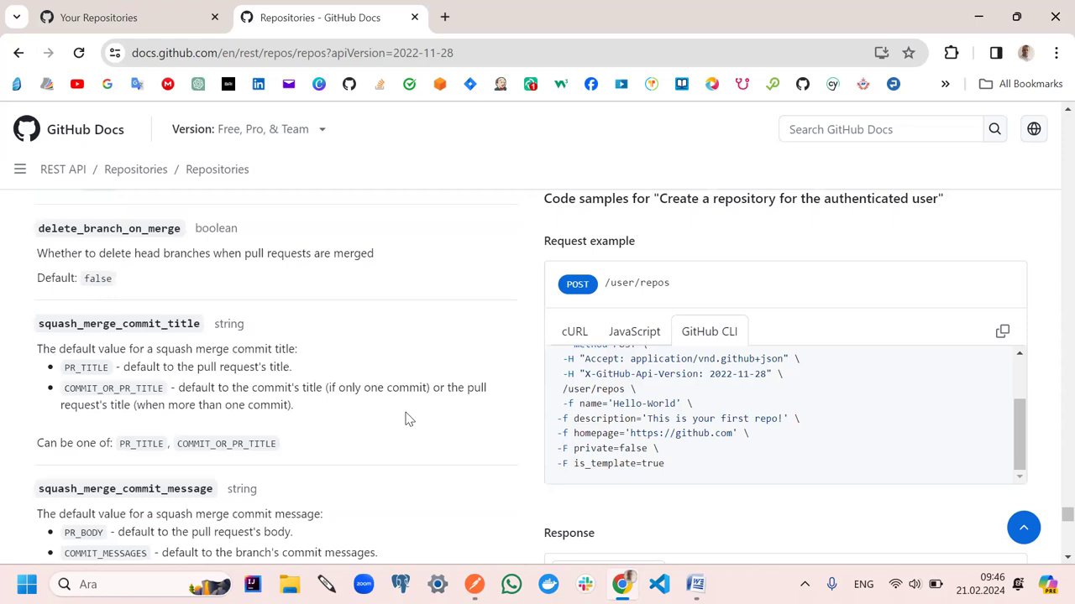
scroll(411, 419, "down", 20)
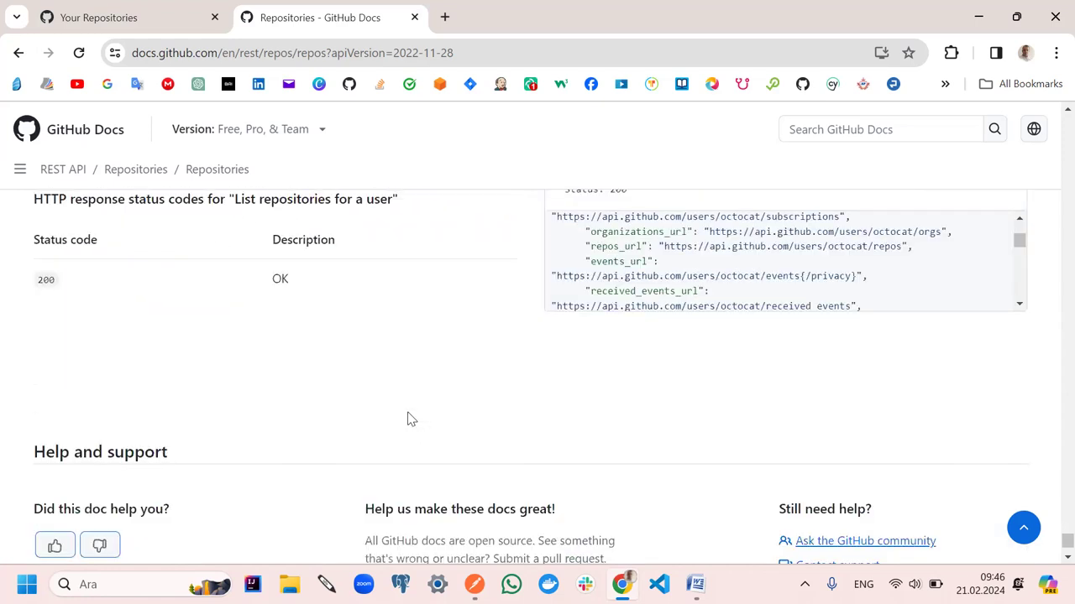
scroll(409, 420, "up", 15)
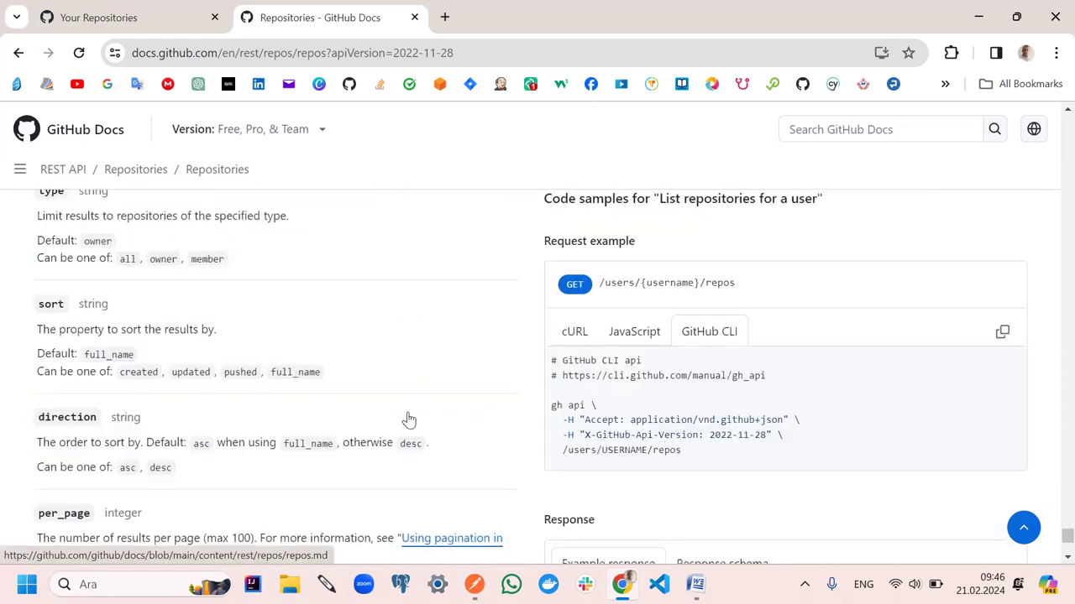
scroll(410, 420, "up", 1)
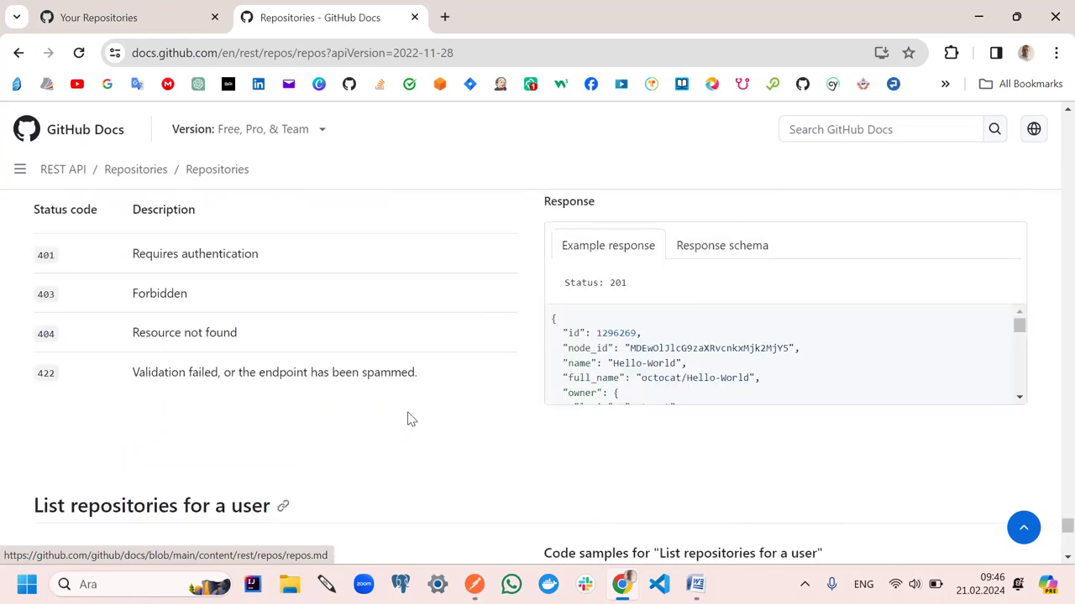
scroll(409, 420, "up", 20)
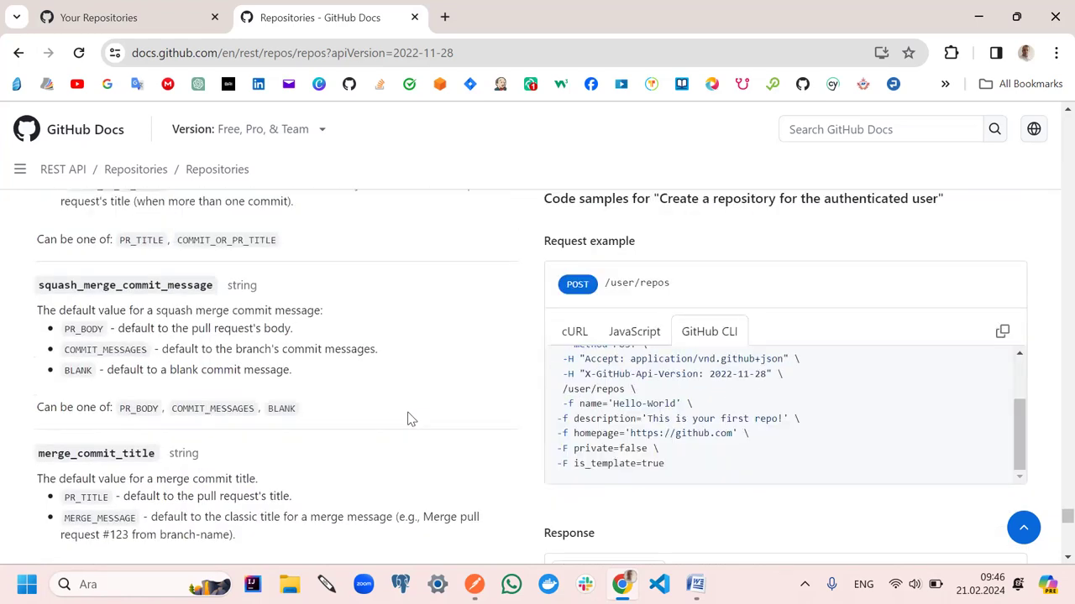
scroll(409, 420, "up", 20)
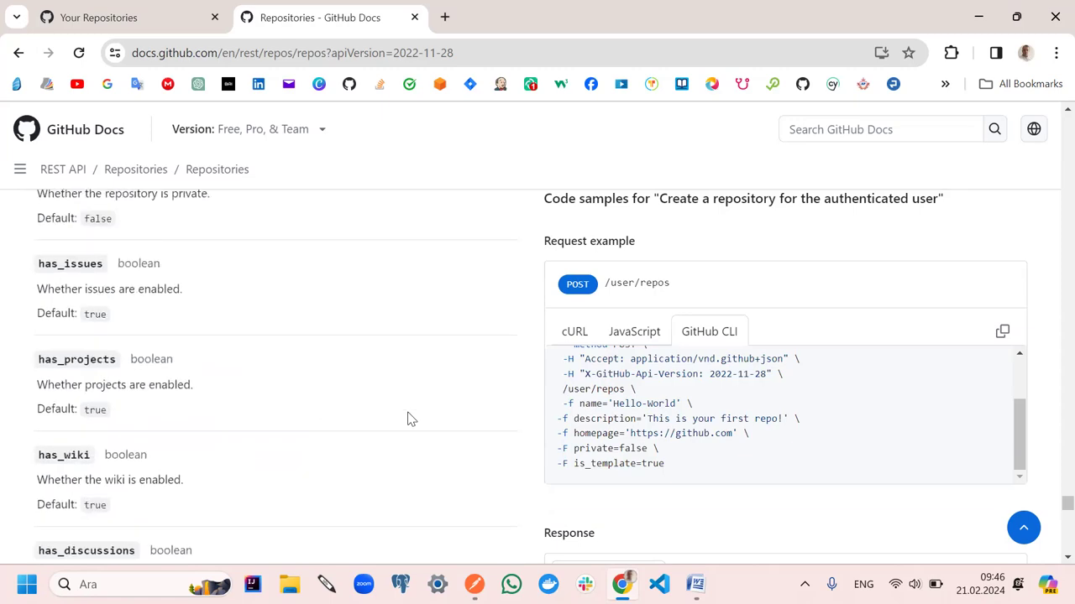
scroll(409, 420, "up", 20)
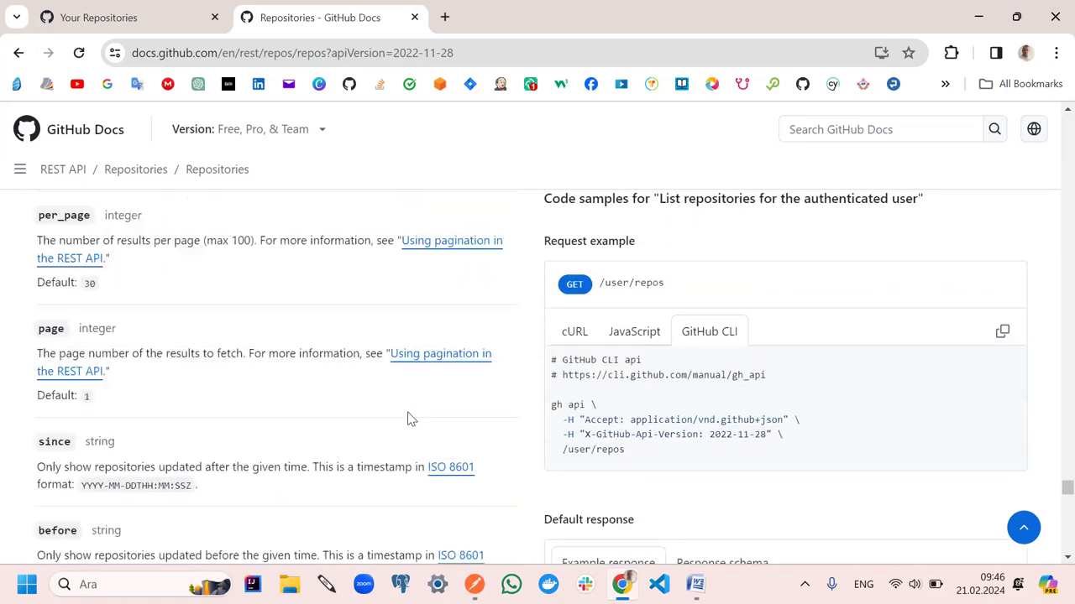
scroll(409, 420, "up", 20)
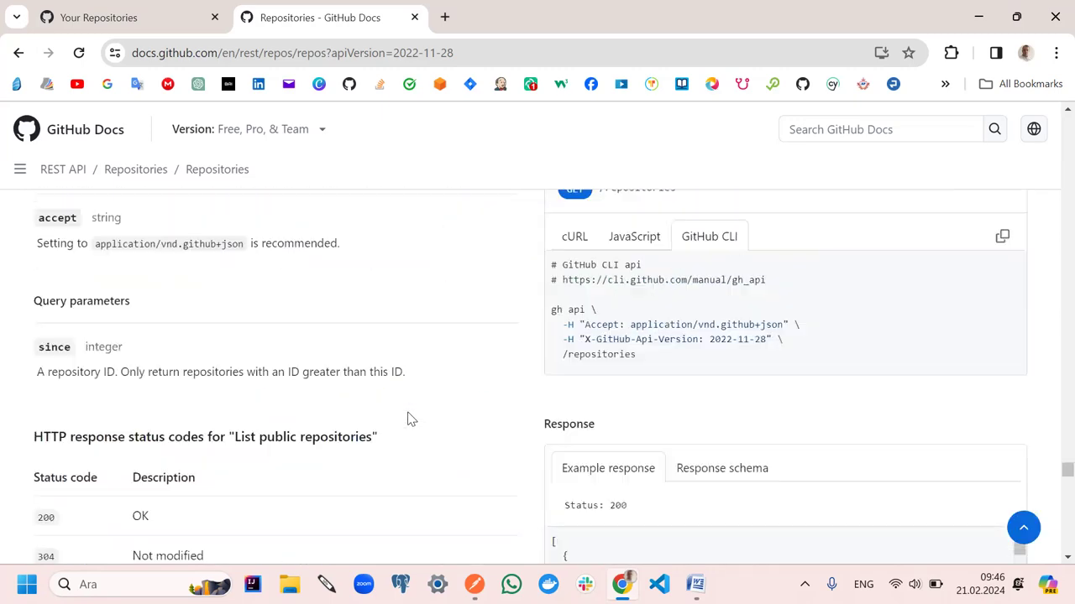
scroll(409, 420, "up", 20)
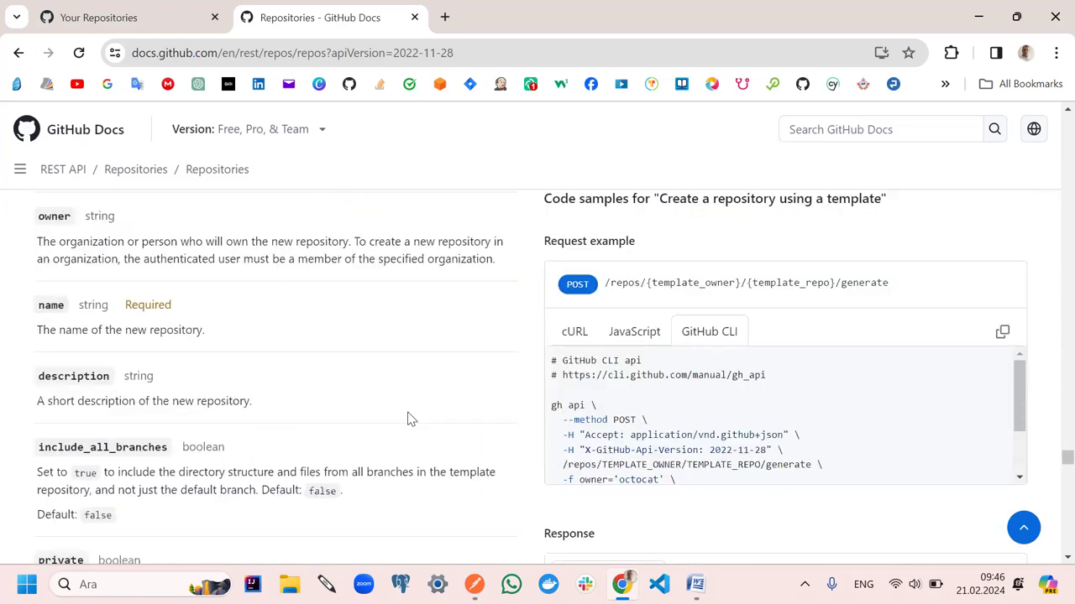
scroll(409, 420, "up", 20)
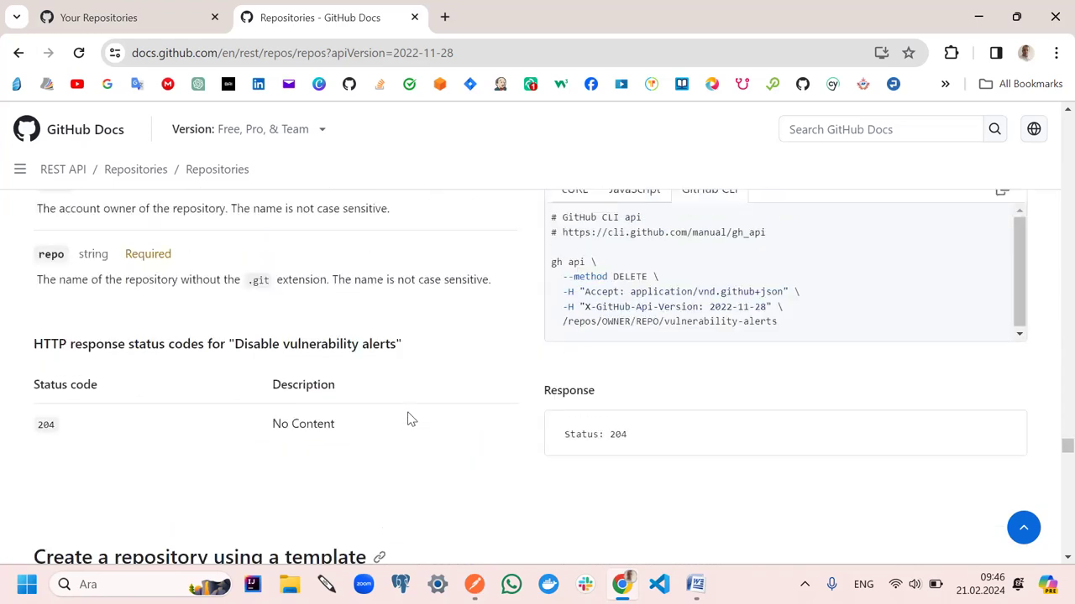
scroll(409, 420, "down", 3)
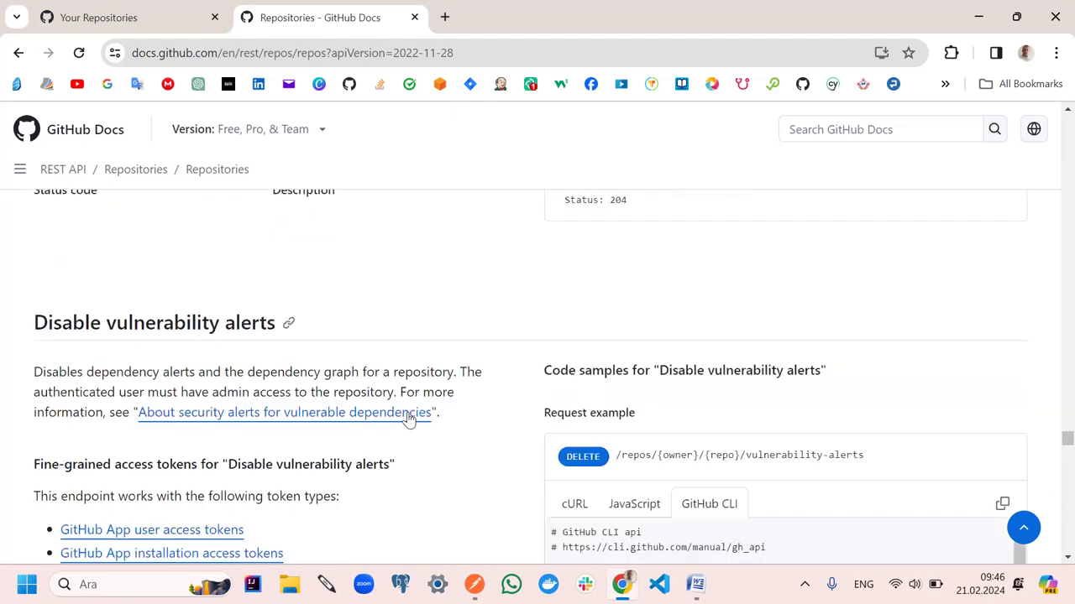
scroll(409, 419, "up", 10)
scroll(409, 420, "up", 8)
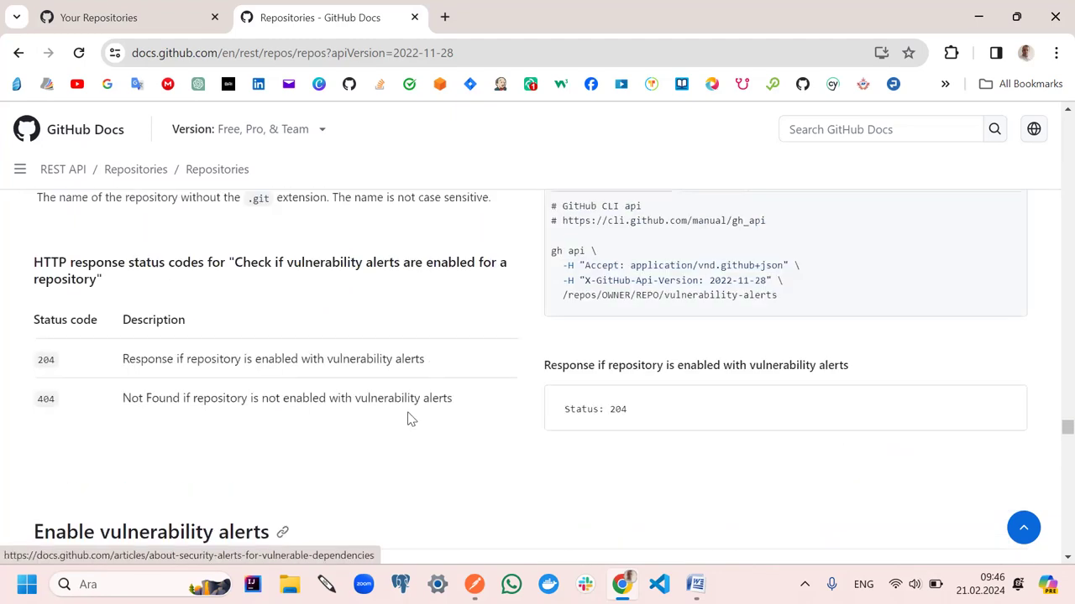
scroll(409, 420, "up", 8)
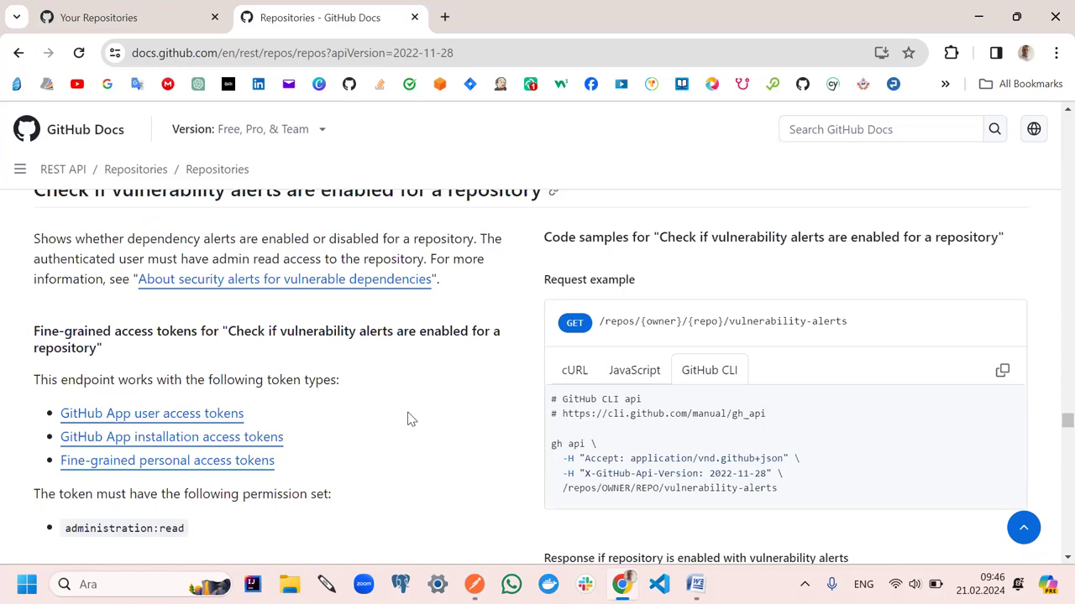
scroll(409, 420, "up", 10)
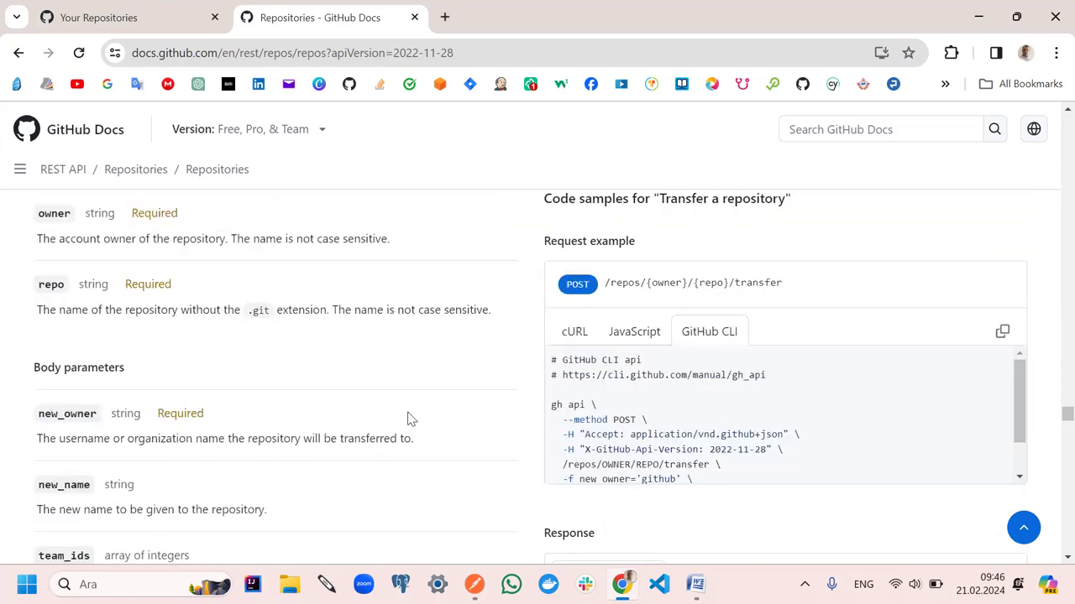
scroll(409, 420, "up", 10)
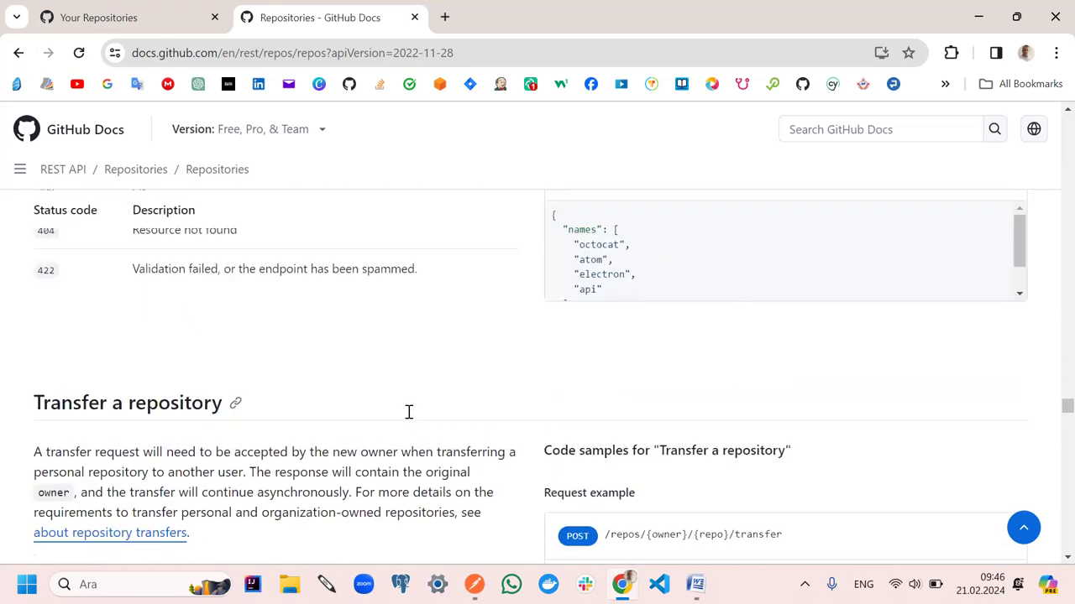
scroll(408, 415, "up", 10)
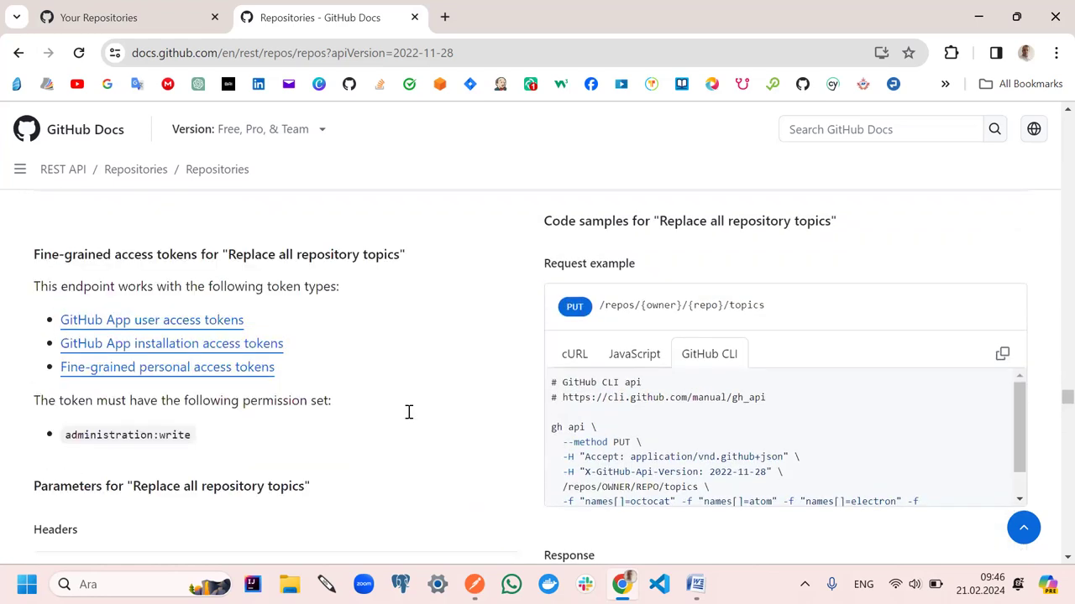
scroll(409, 420, "up", 10)
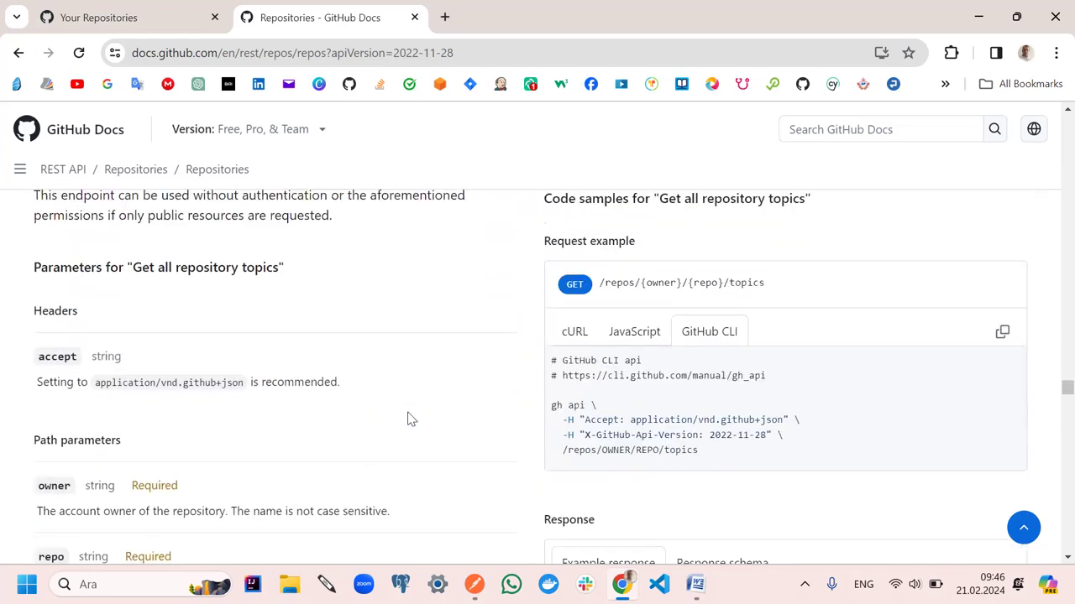
scroll(409, 419, "up", 10)
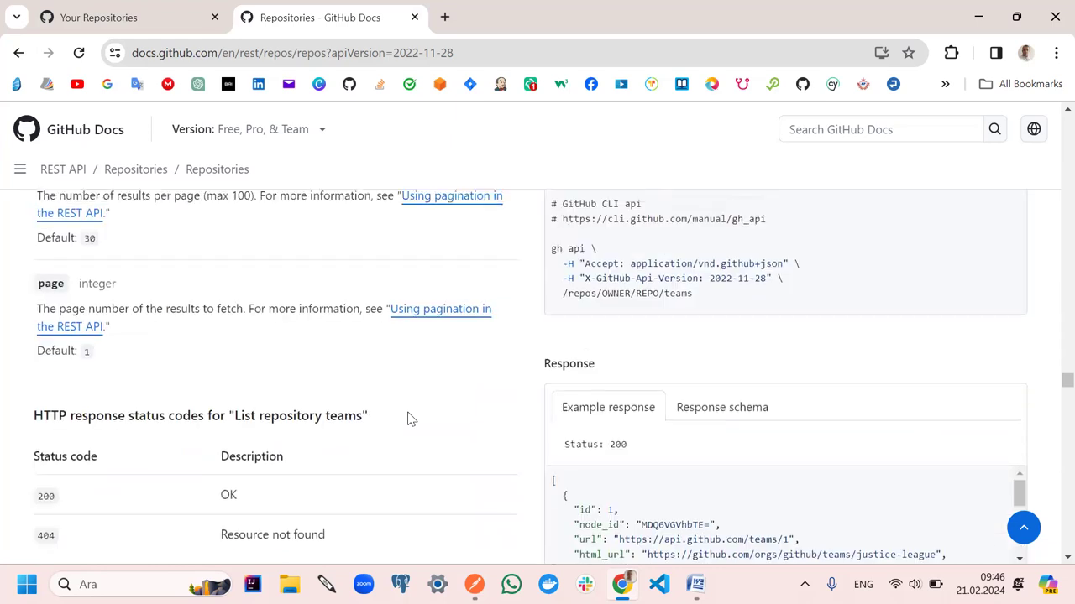
scroll(409, 420, "up", 10)
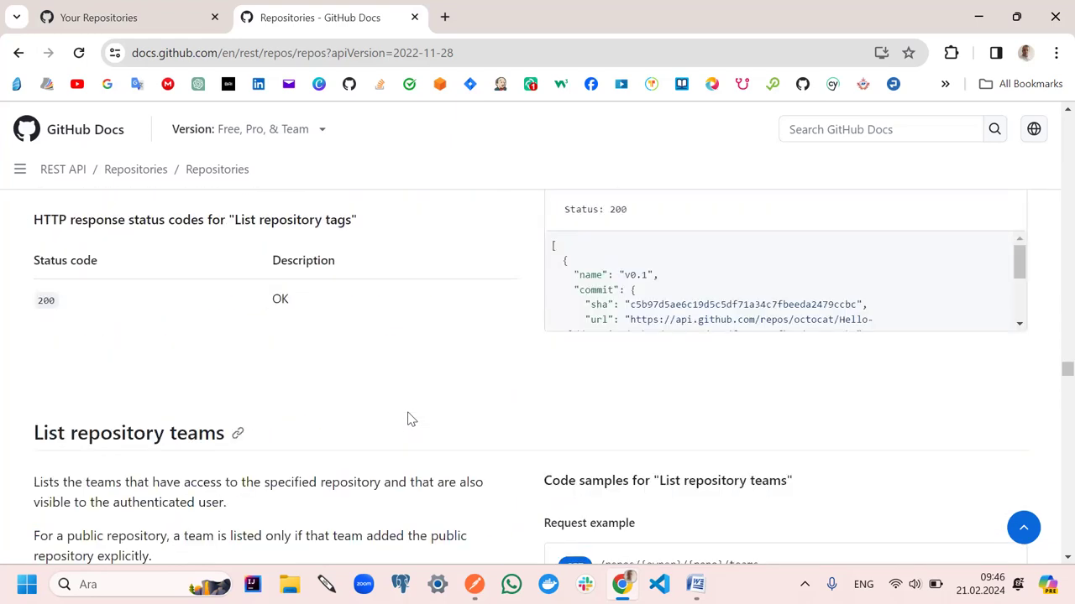
scroll(409, 420, "up", 10)
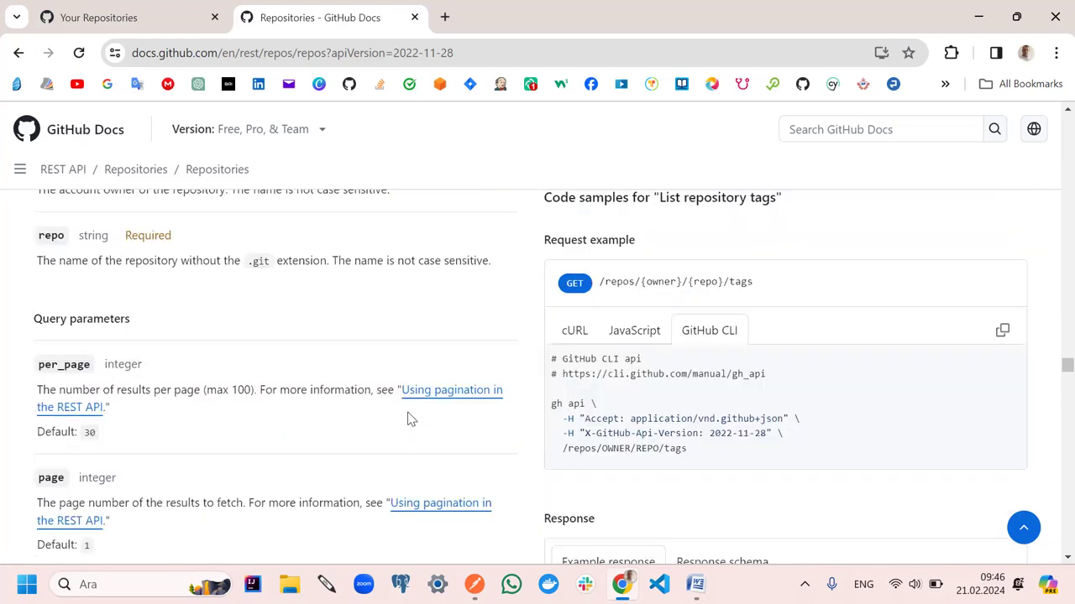
scroll(409, 420, "up", 10)
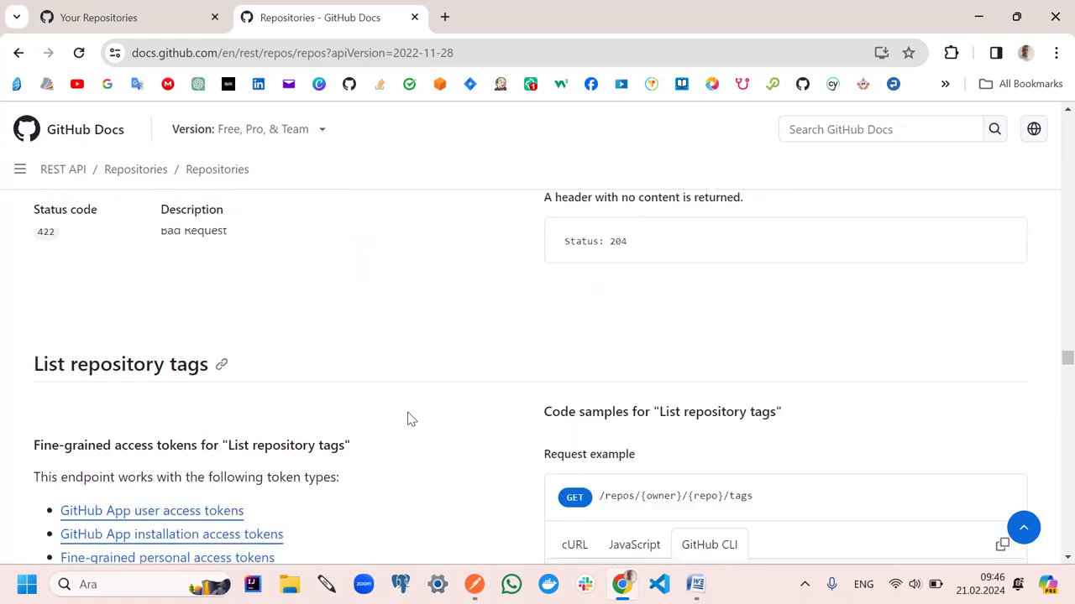
Look back through the endpoints on the GitHub Docs Repositories page for the one that deletes a repository
scroll(409, 420, "up", 10)
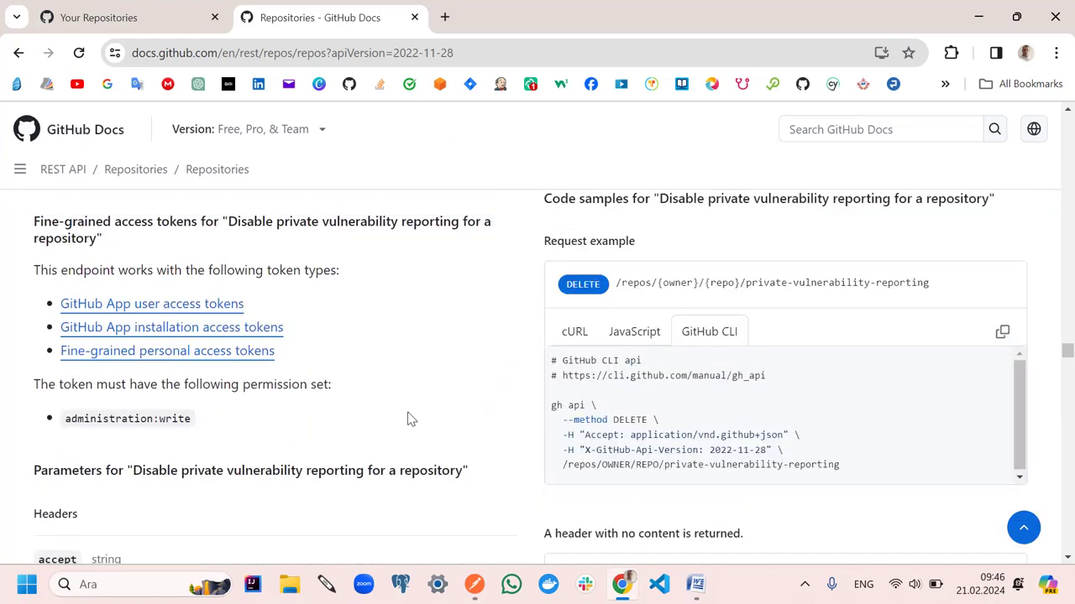
scroll(408, 420, "up", 8)
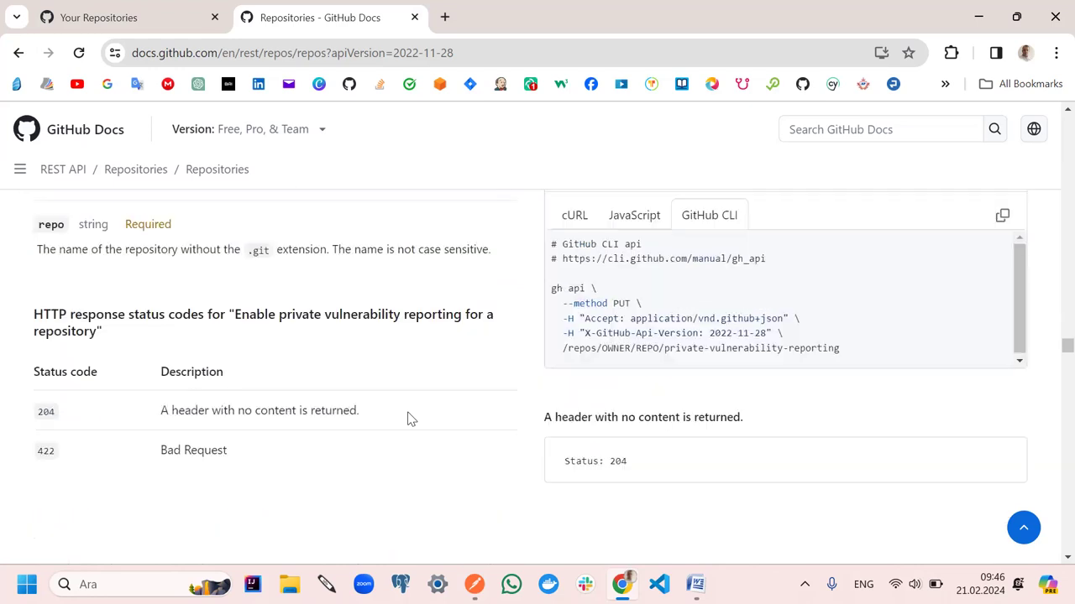
scroll(409, 420, "up", 10)
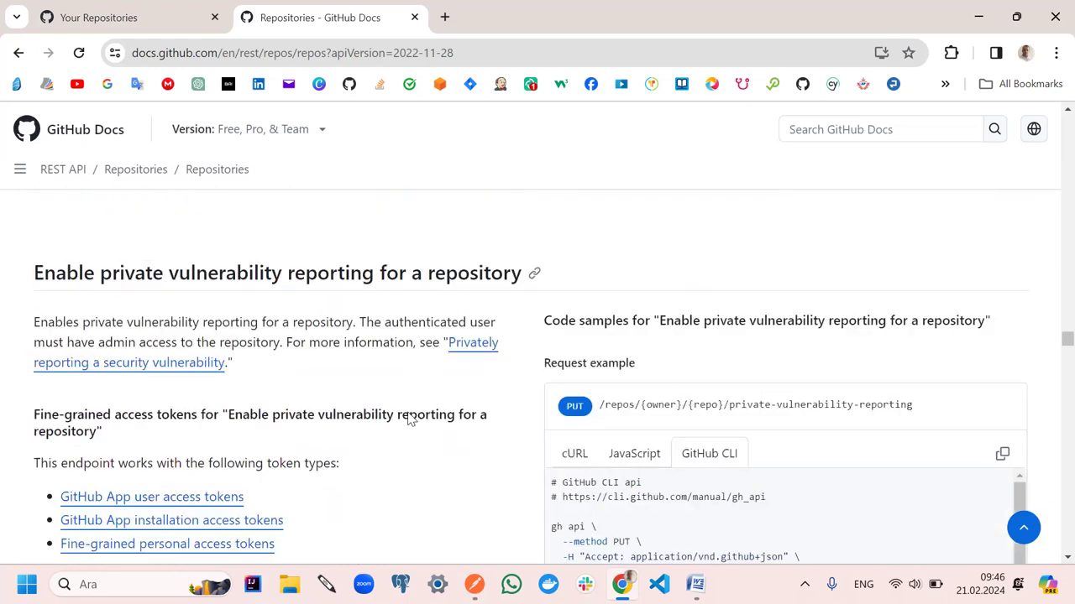
scroll(409, 420, "up", 10)
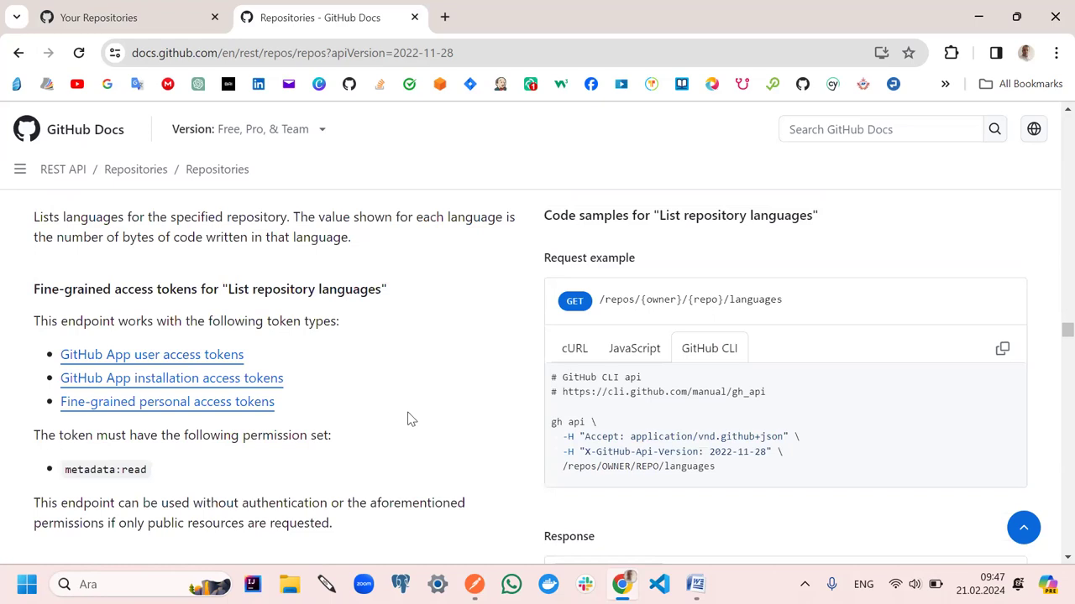
scroll(409, 419, "up", 10)
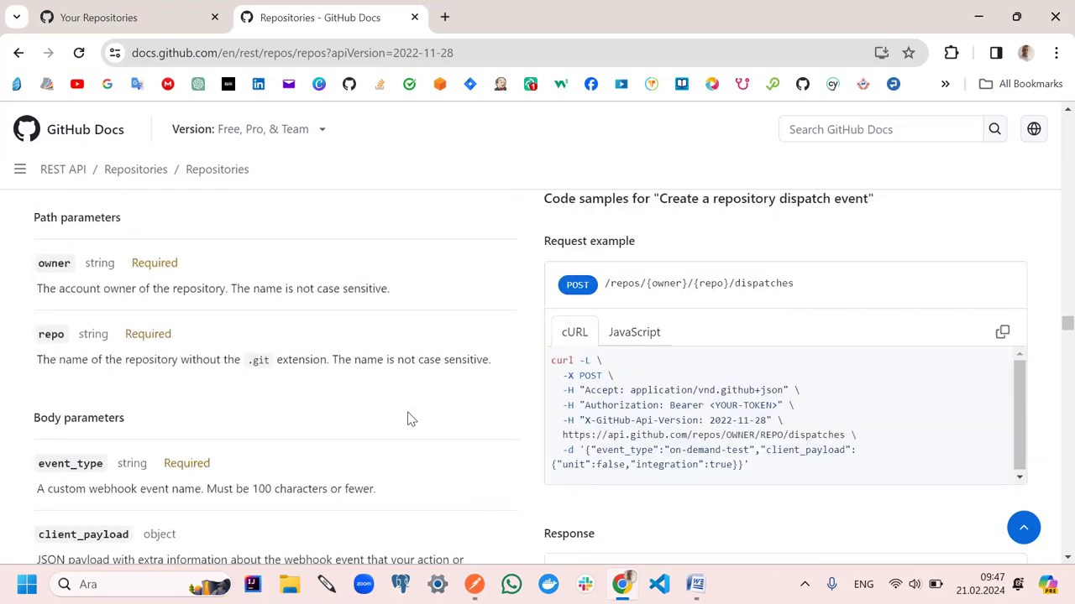
scroll(408, 420, "up", 10)
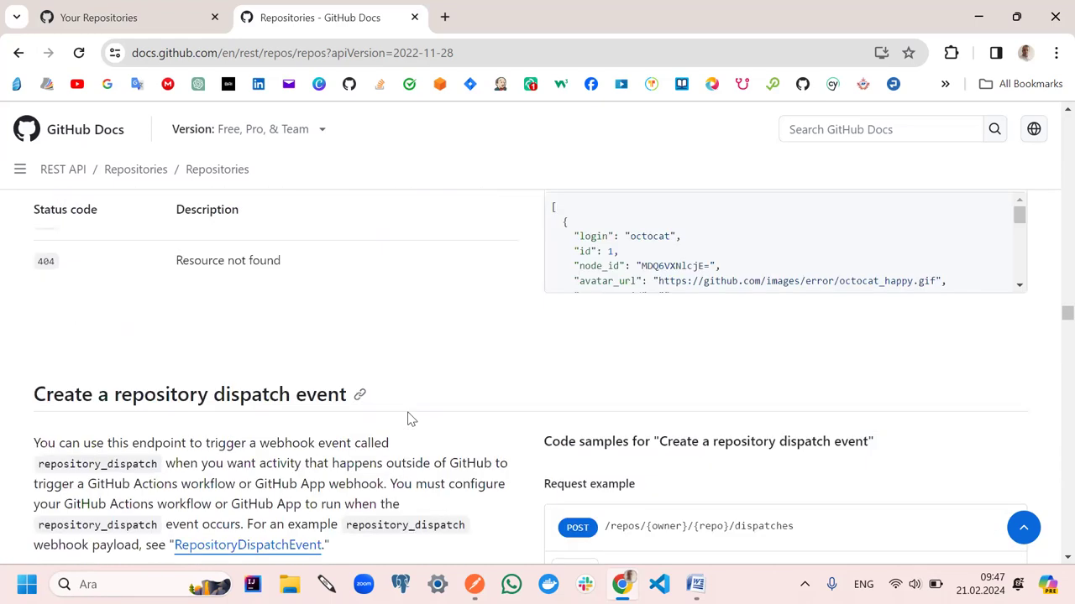
scroll(409, 420, "up", 10)
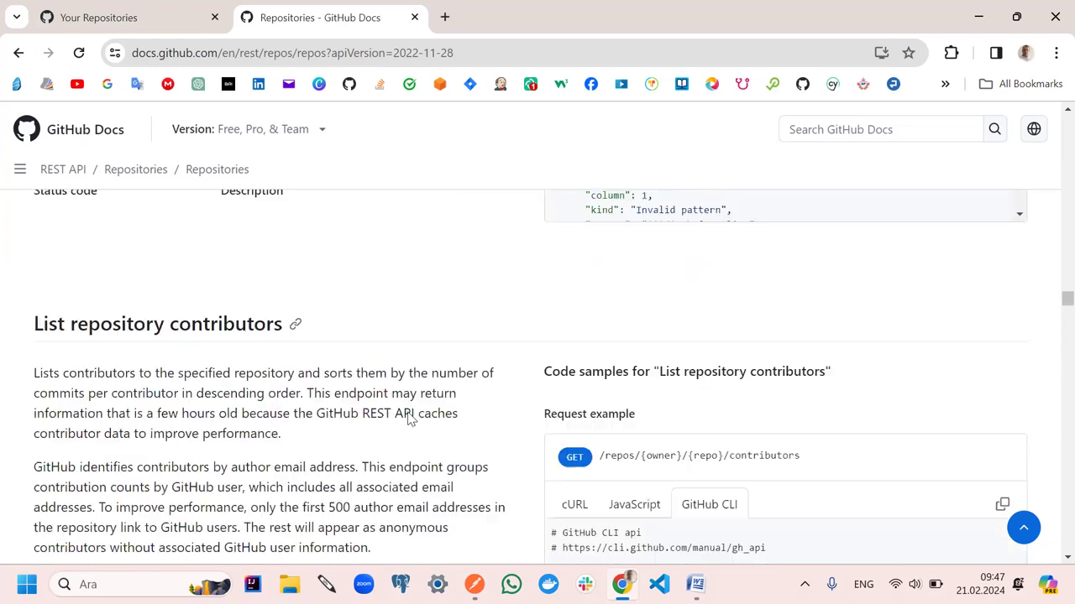
scroll(409, 420, "up", 10)
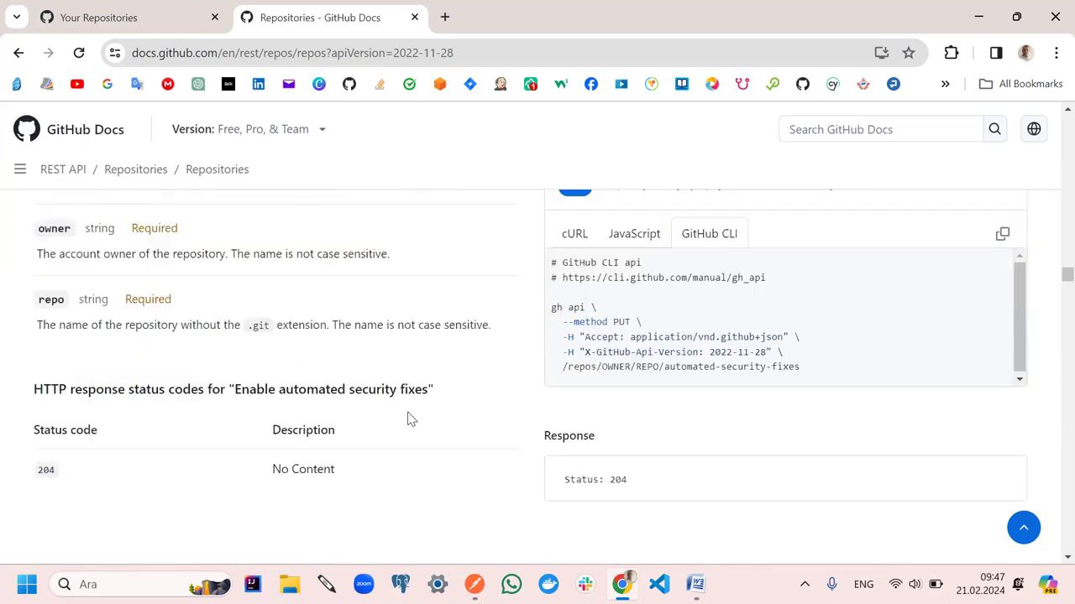
scroll(408, 420, "up", 2)
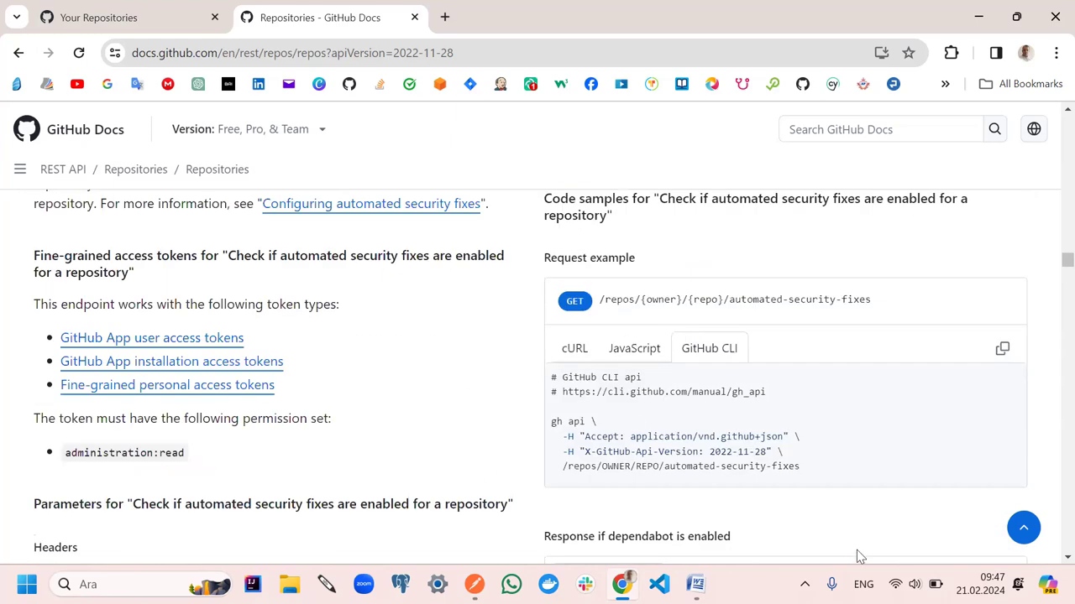
Switch to Postman and check the repository path in the Delete Repostory URL and the request's authorization
left_click(475, 585)
left_click_drag(626, 140, 656, 149)
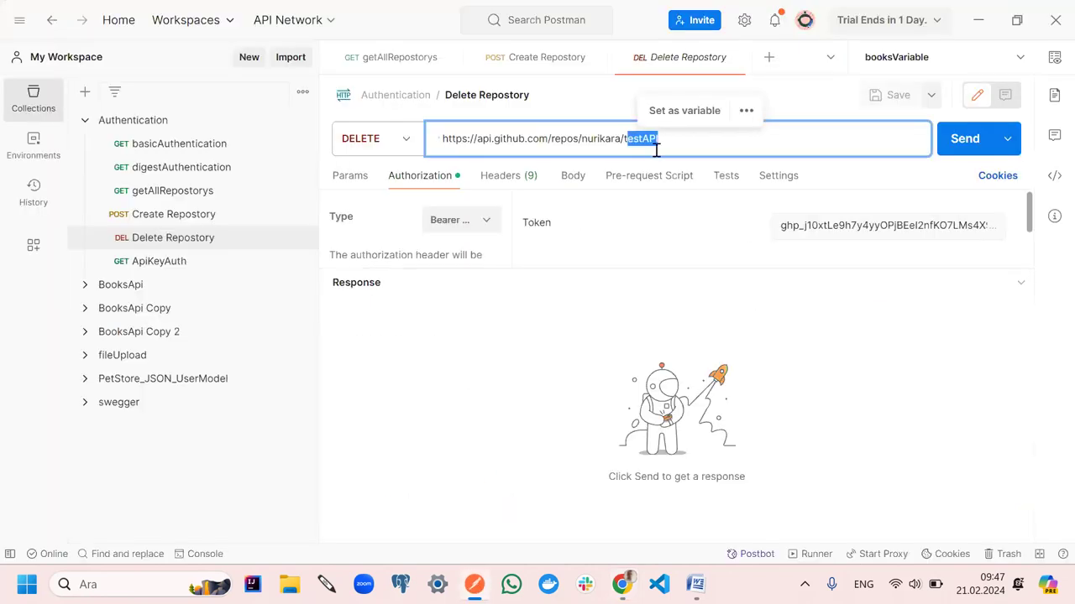
left_click(678, 143)
left_click_drag(548, 138, 664, 141)
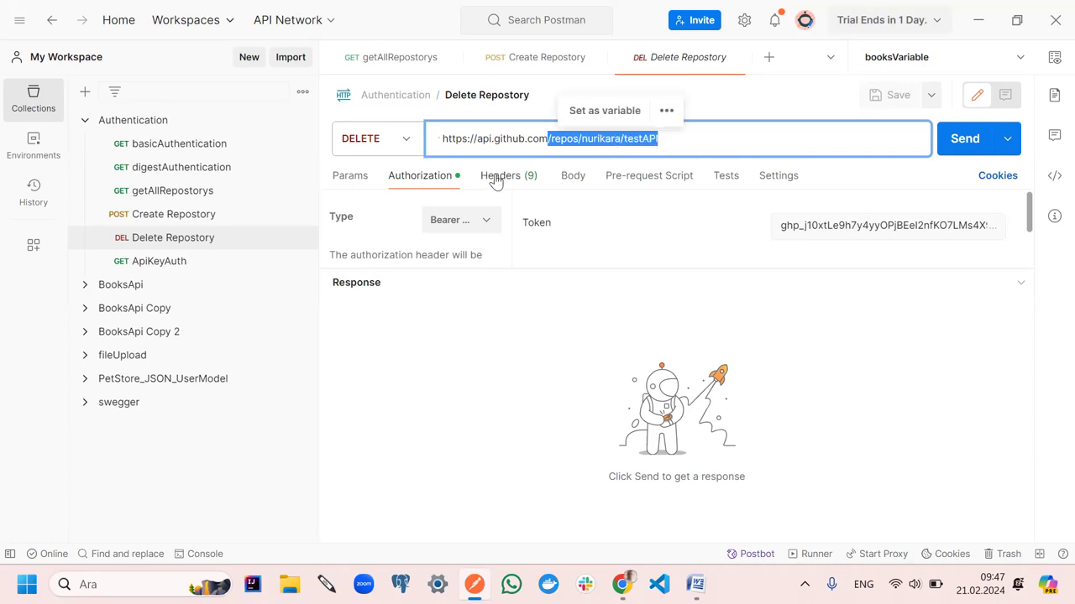
left_click(428, 183)
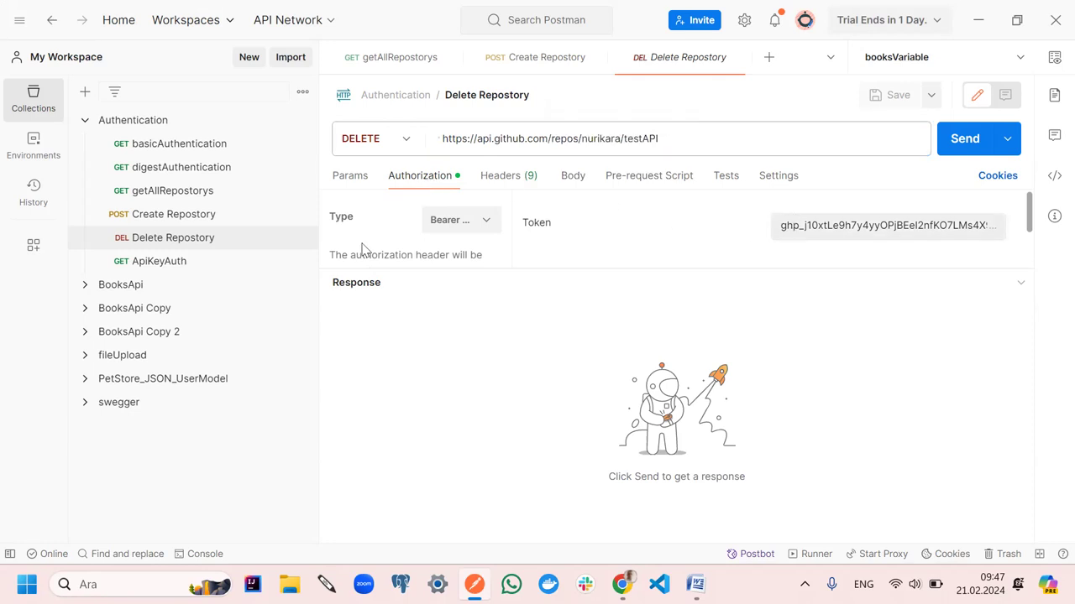
Open the authorization settings of the Create Repostory request and copy its bearer token
left_click(202, 220)
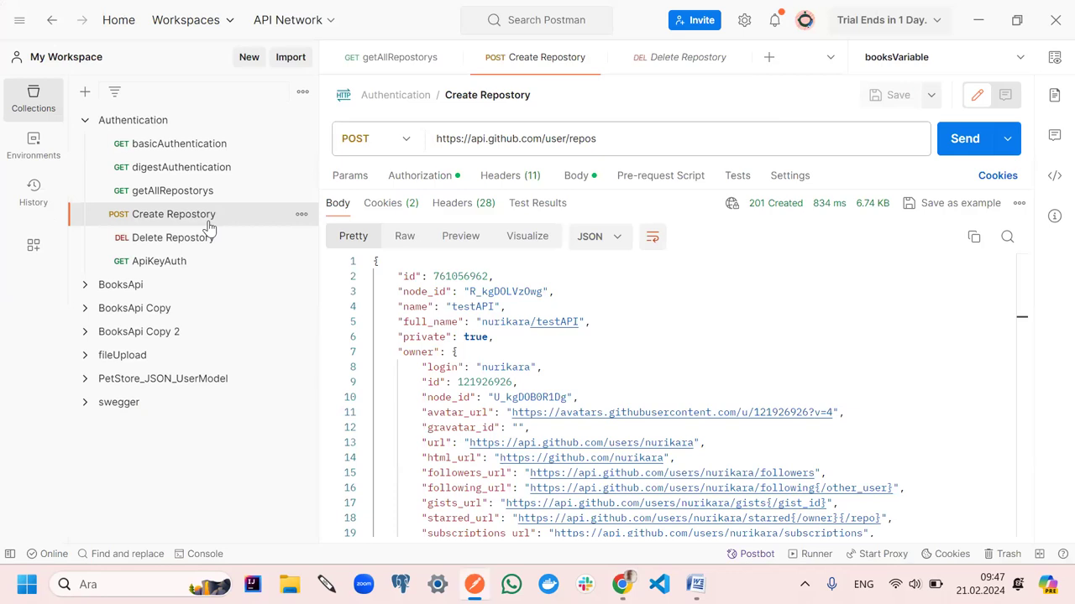
left_click(430, 181)
left_click(800, 228)
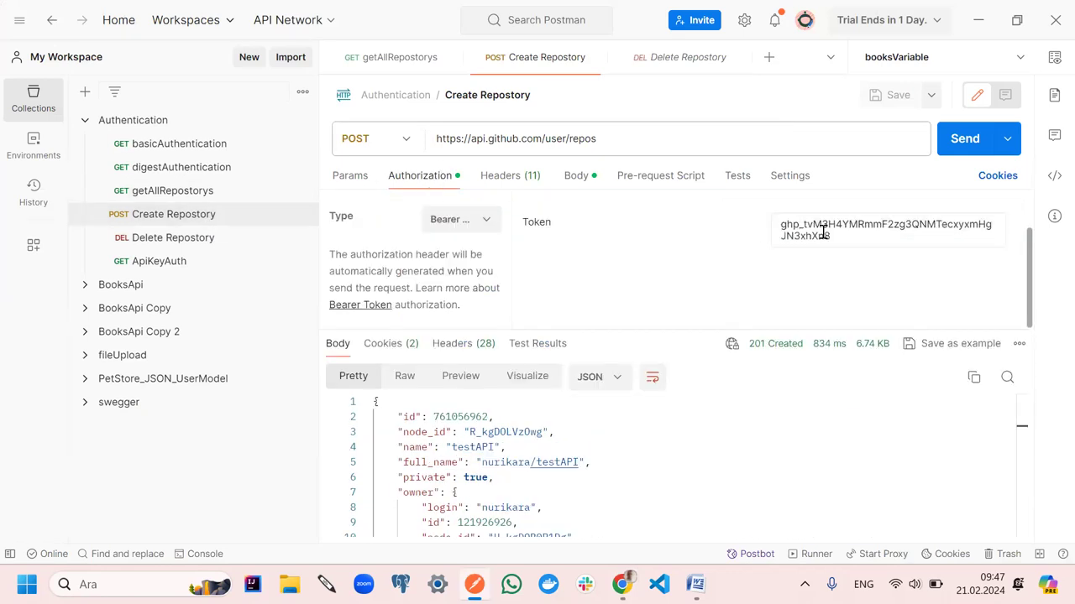
left_click_drag(831, 237, 781, 230)
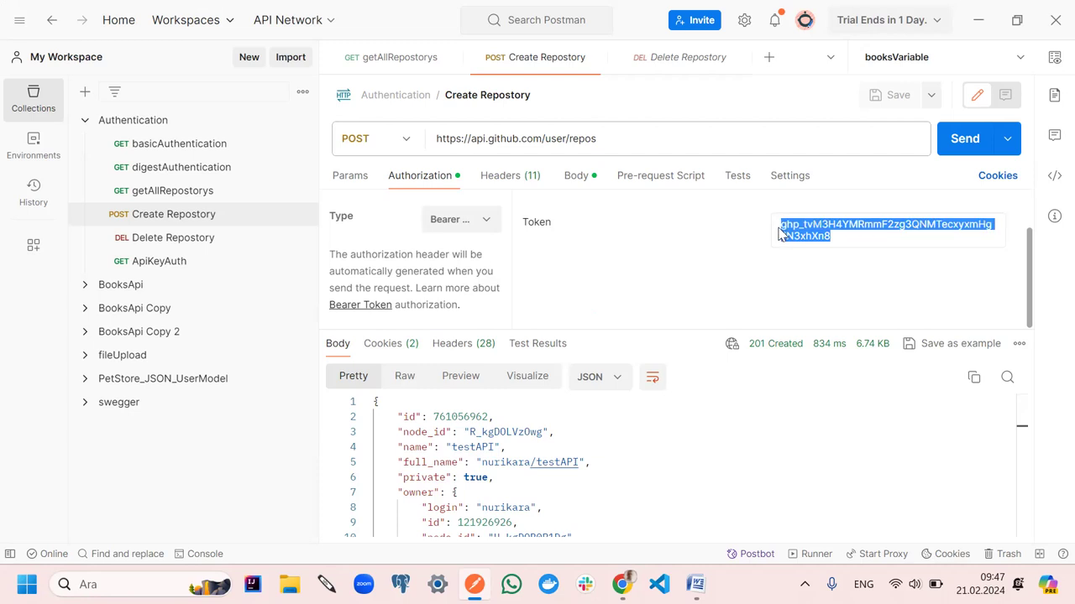
left_click(662, 294)
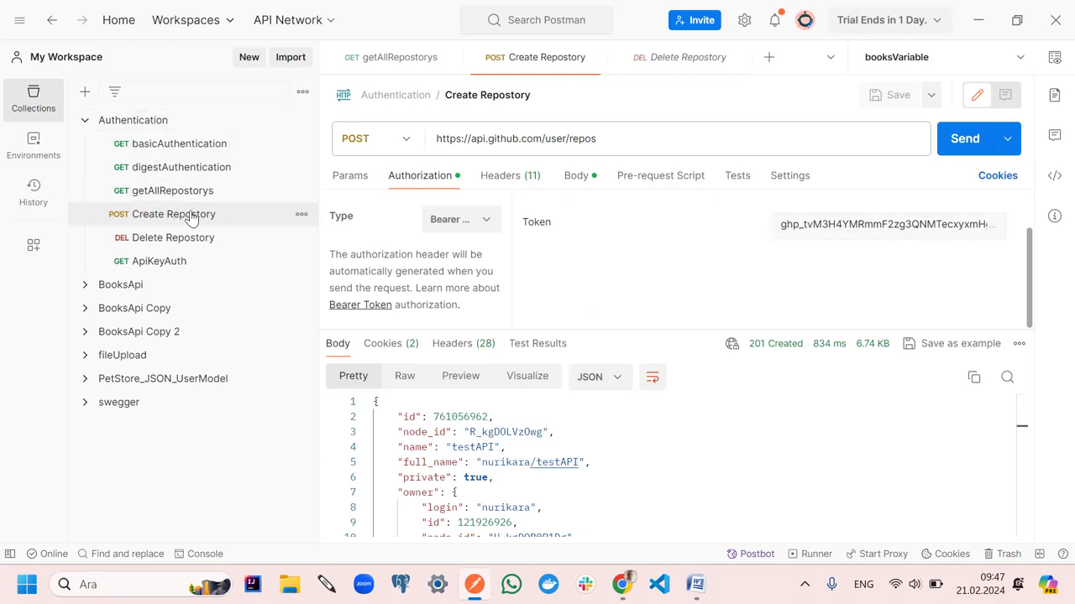
double_click(812, 223)
key("ctrl+c")
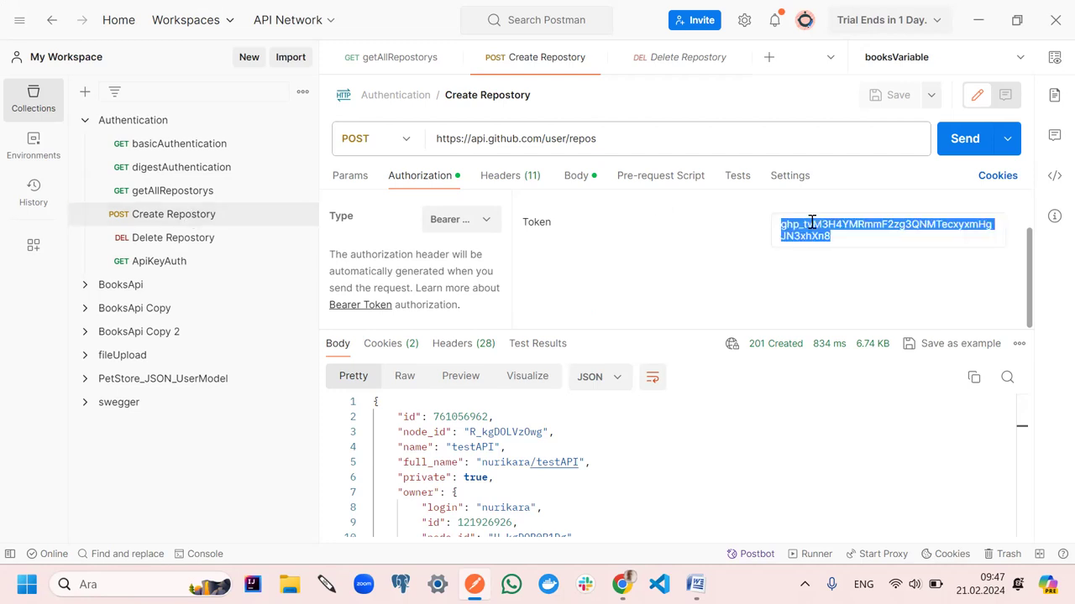
Set the Authentication collection's authorization to Bearer Token, paste the copied token into its token field, and save the collection
left_click(125, 121)
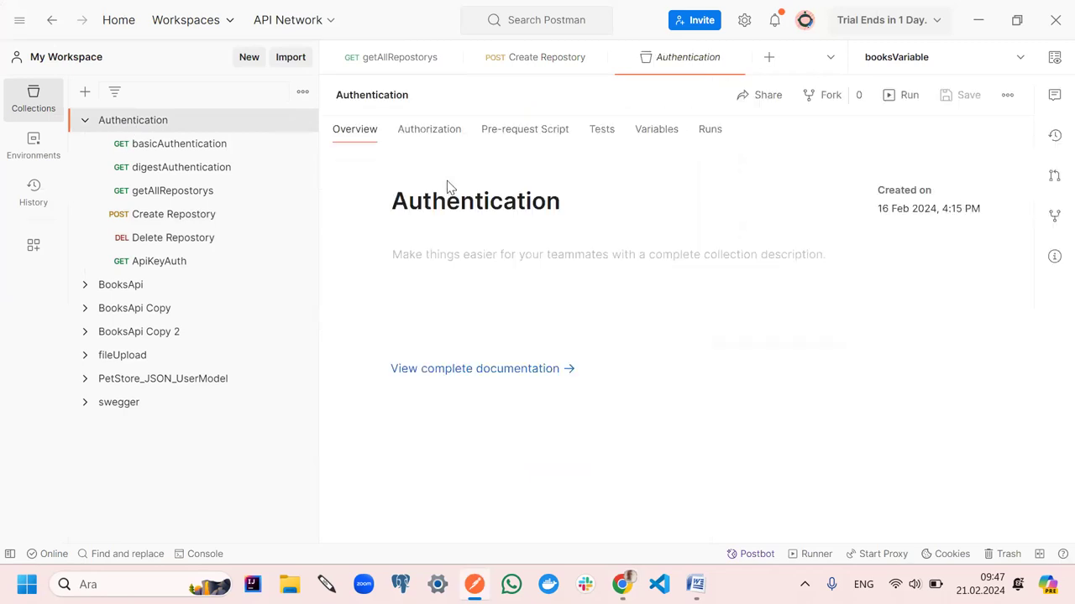
left_click(409, 133)
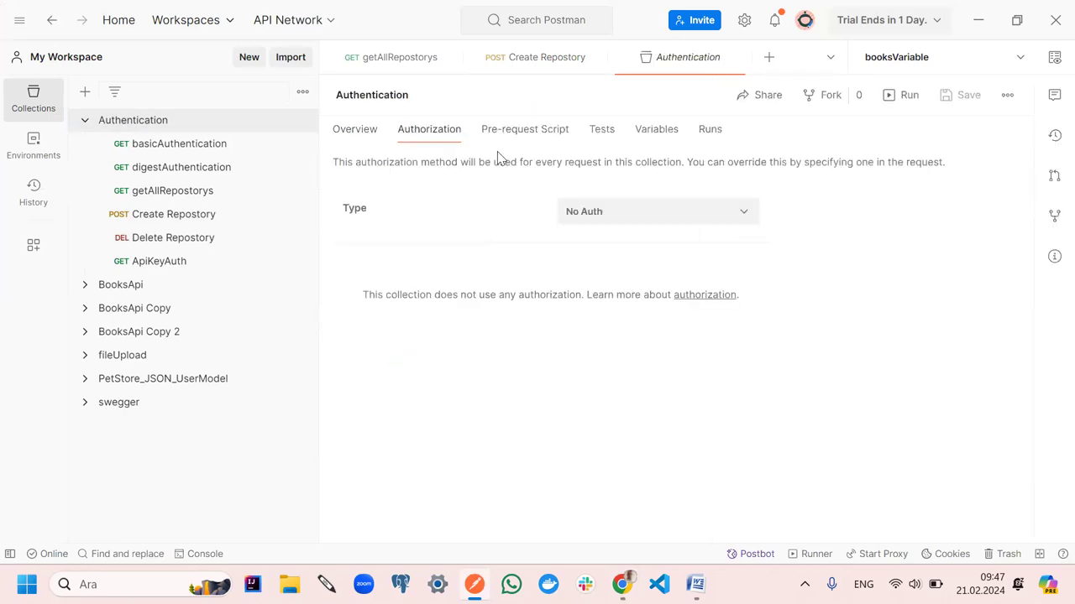
left_click(602, 212)
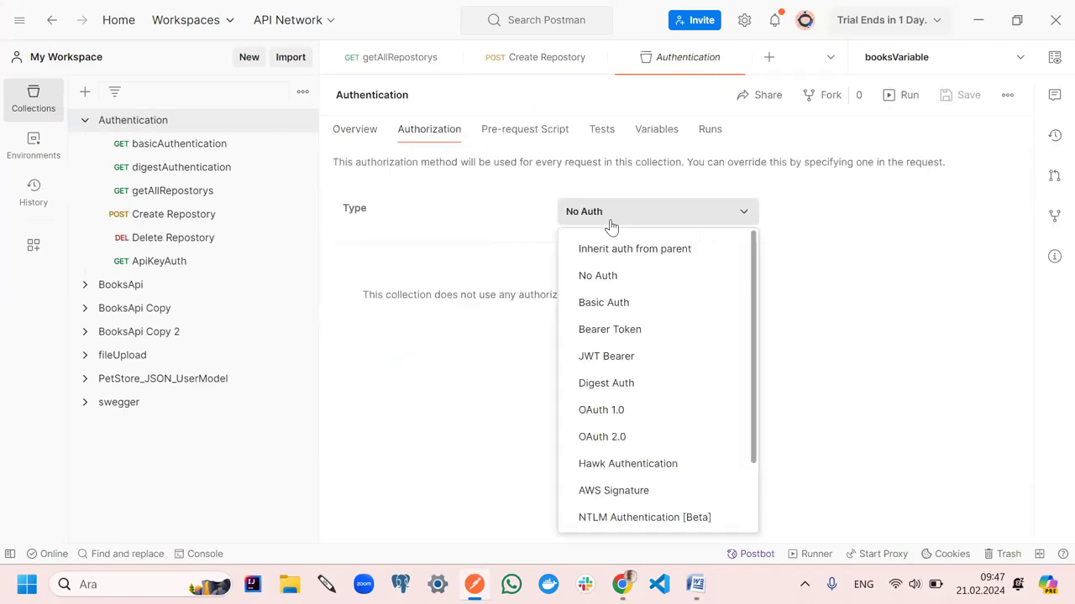
left_click(638, 328)
left_click(611, 324)
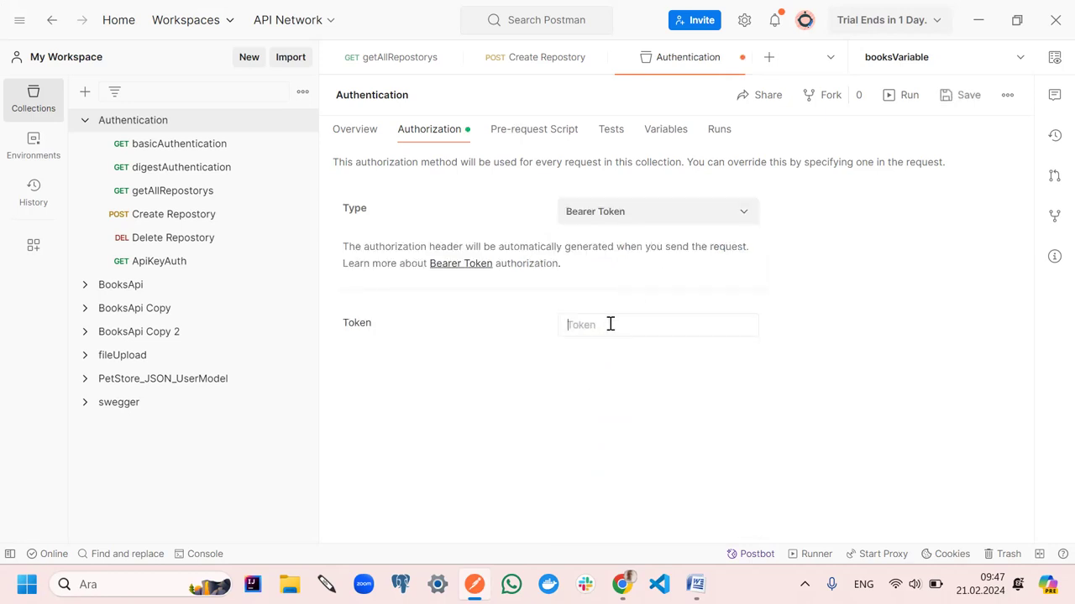
key("ctrl+v")
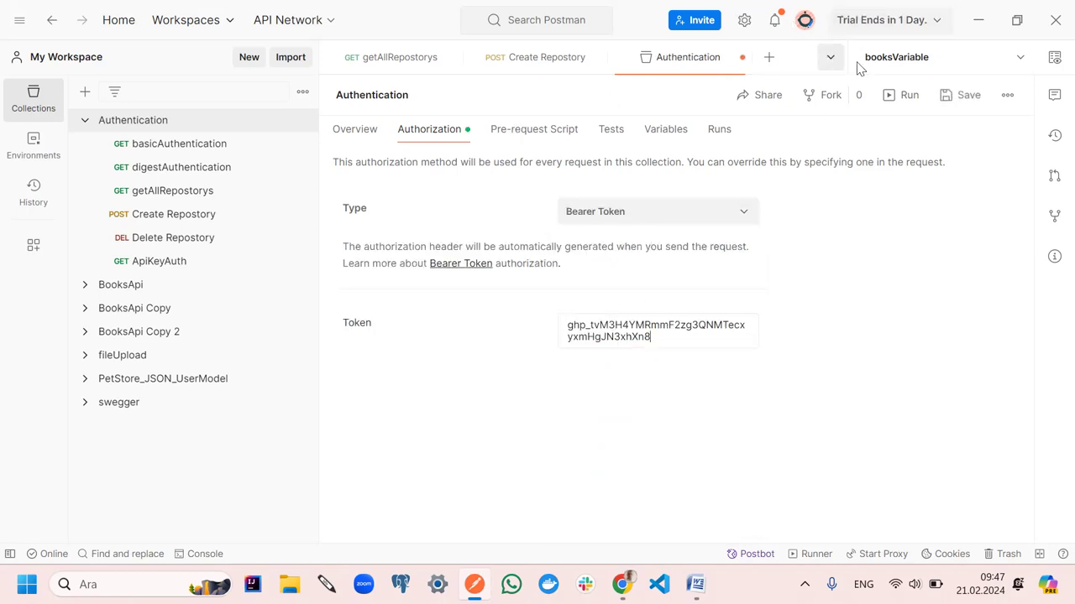
left_click(959, 95)
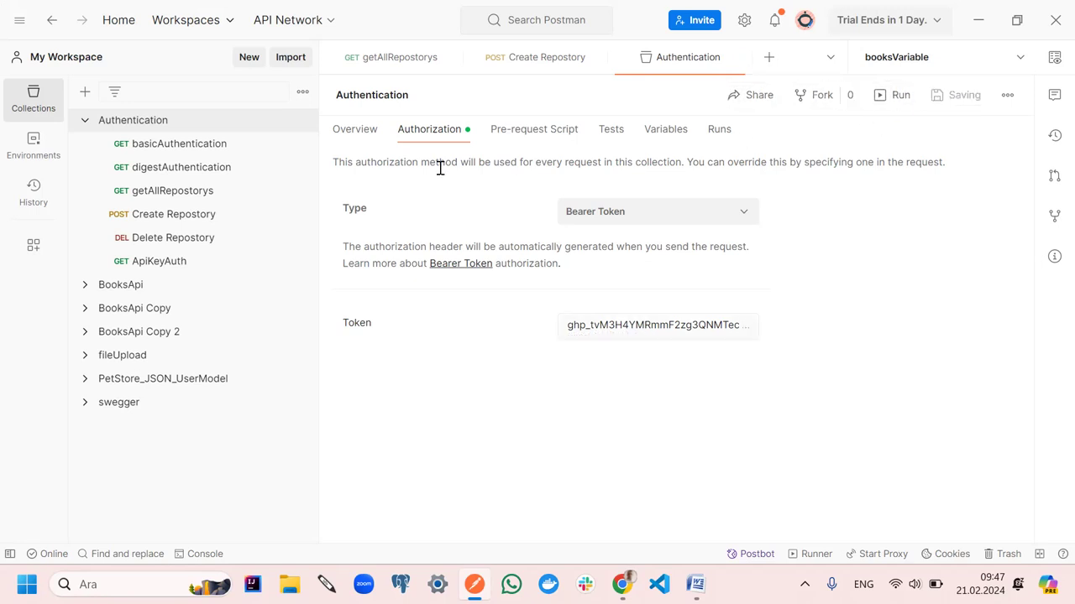
Set the Delete Repostory request's authorization to Inherit auth from parent and send the request for testAPI
left_click(168, 237)
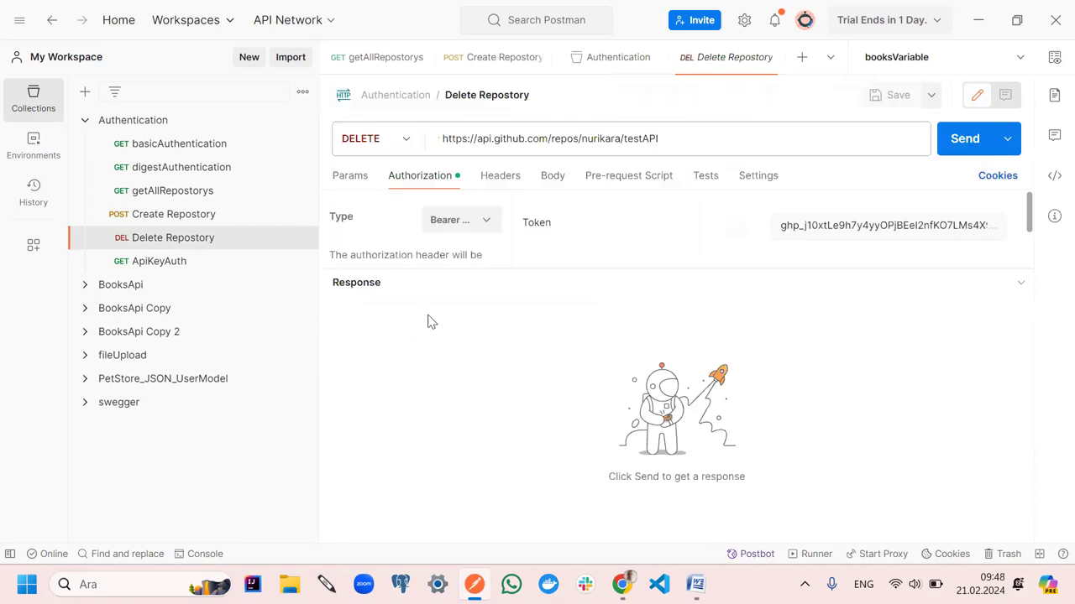
left_click(486, 221)
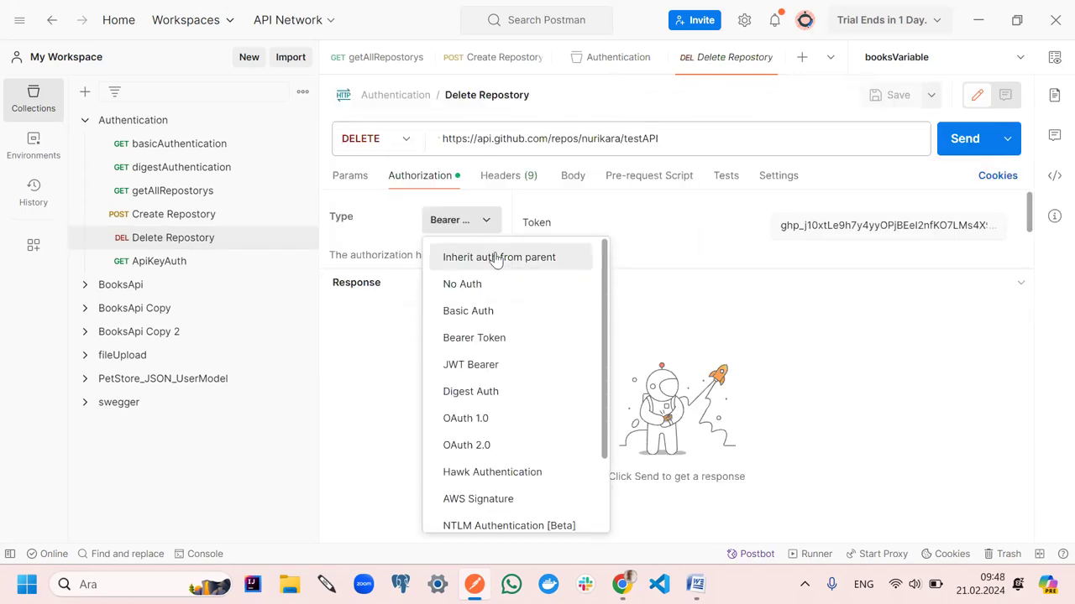
left_click(500, 259)
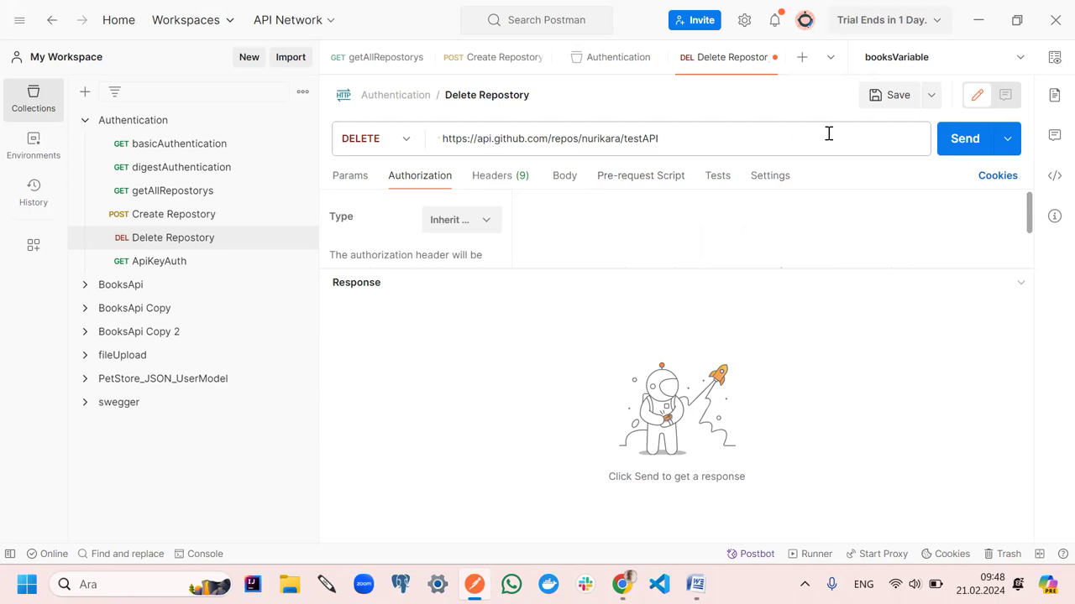
left_click(972, 139)
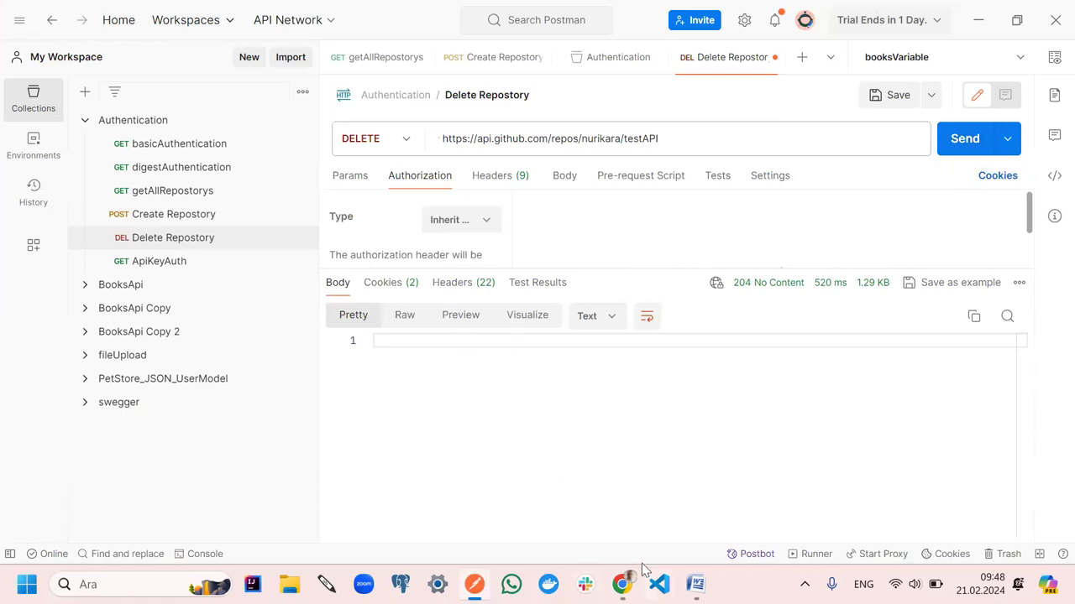
Switch to the Your Repositories page in Chrome and reload it to check whether testAPI is still listed
left_click(622, 583)
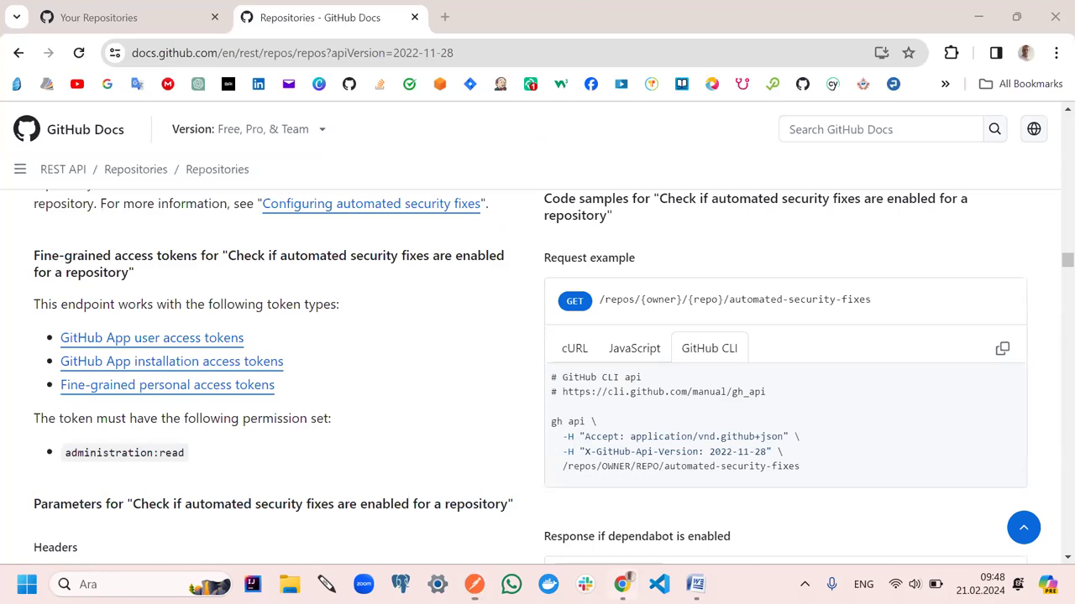
left_click(94, 12)
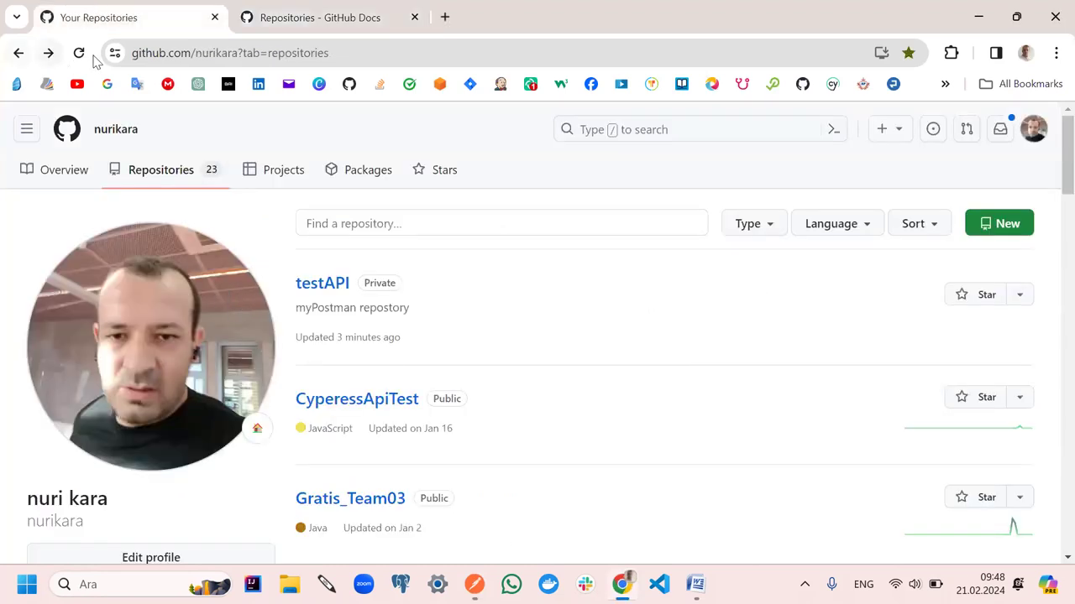
left_click(80, 52)
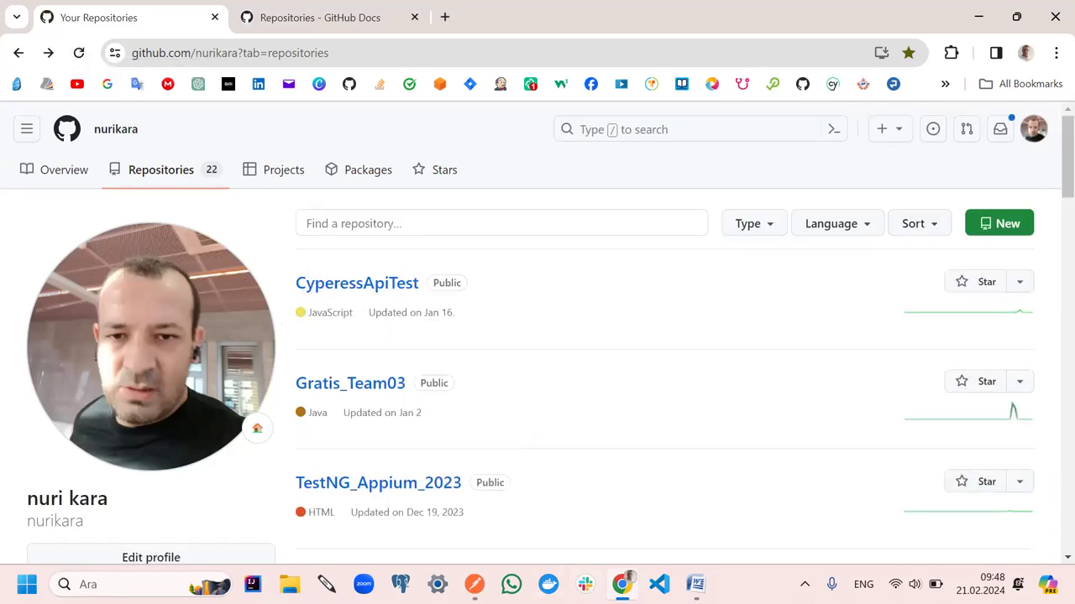
Return to Postman, send the Delete Repostory request for testAPI again, and examine the message in its response
left_click(475, 585)
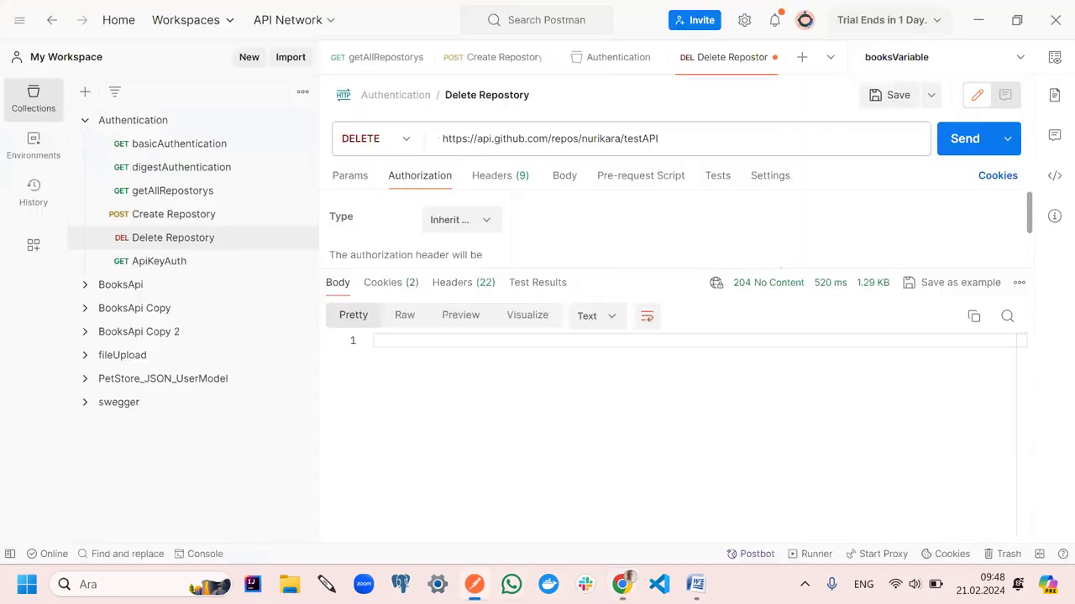
left_click(947, 144)
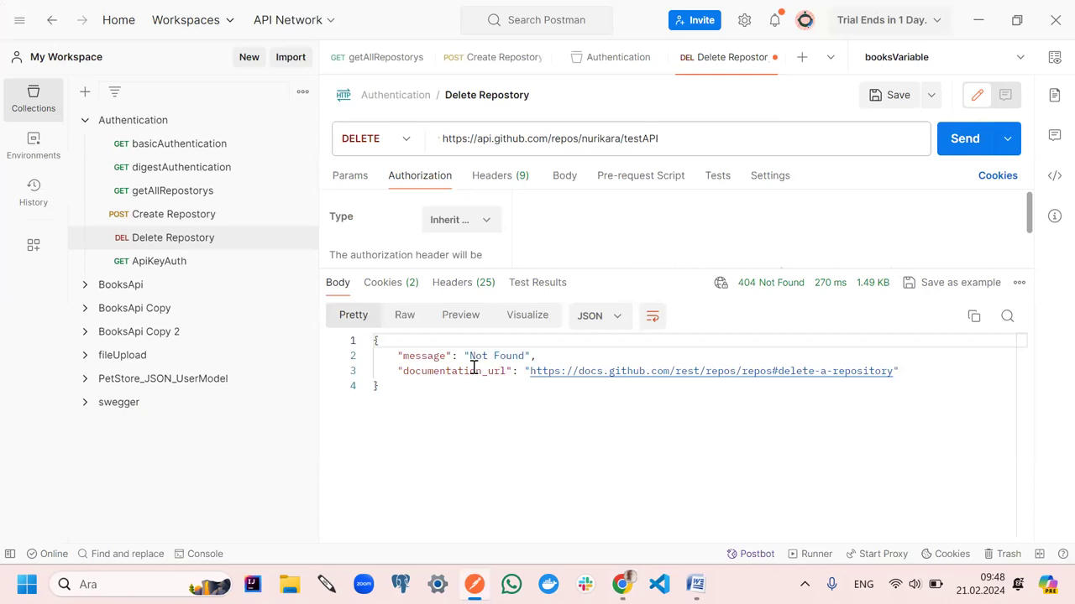
left_click_drag(469, 355, 535, 358)
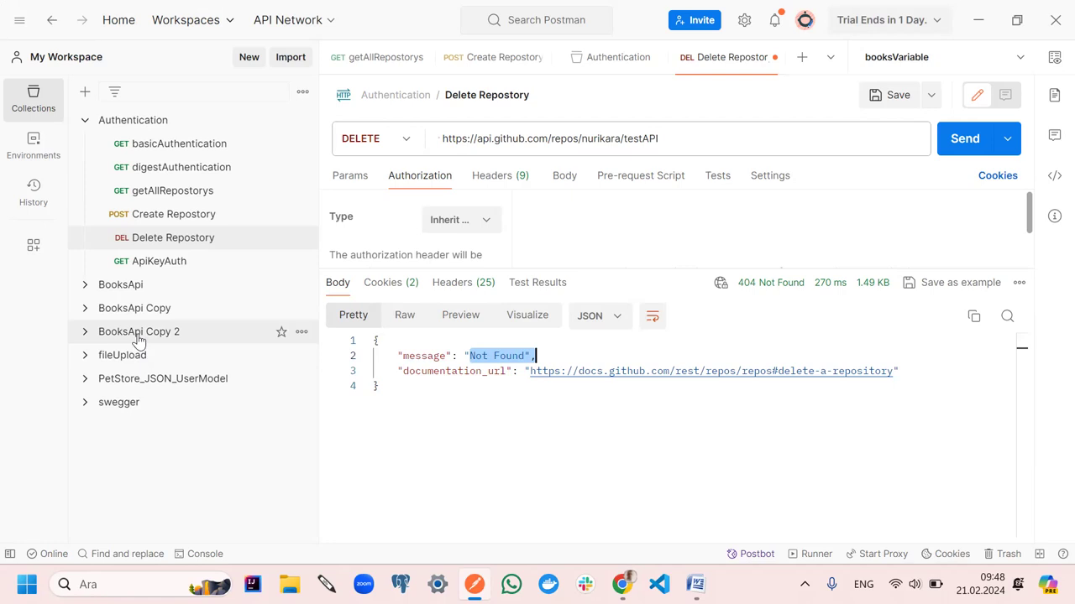
left_click(591, 501)
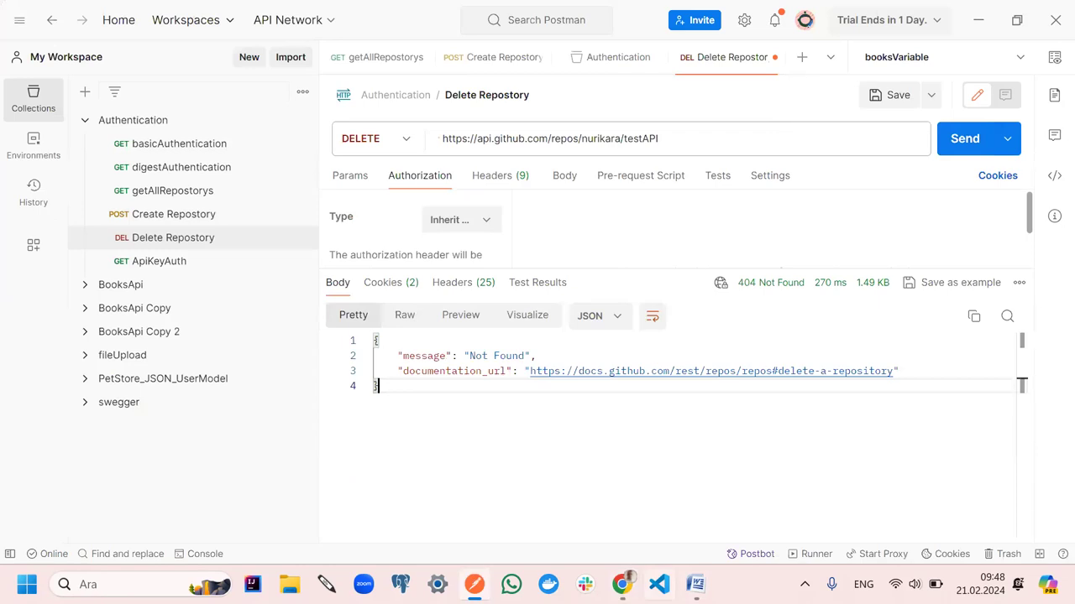
Switch to the lesson 08 notes in Word and add the line "- Api Key Authentication" below the Bearer Token entry
key("alt+Tab")
left_click_drag(461, 540, 223, 530)
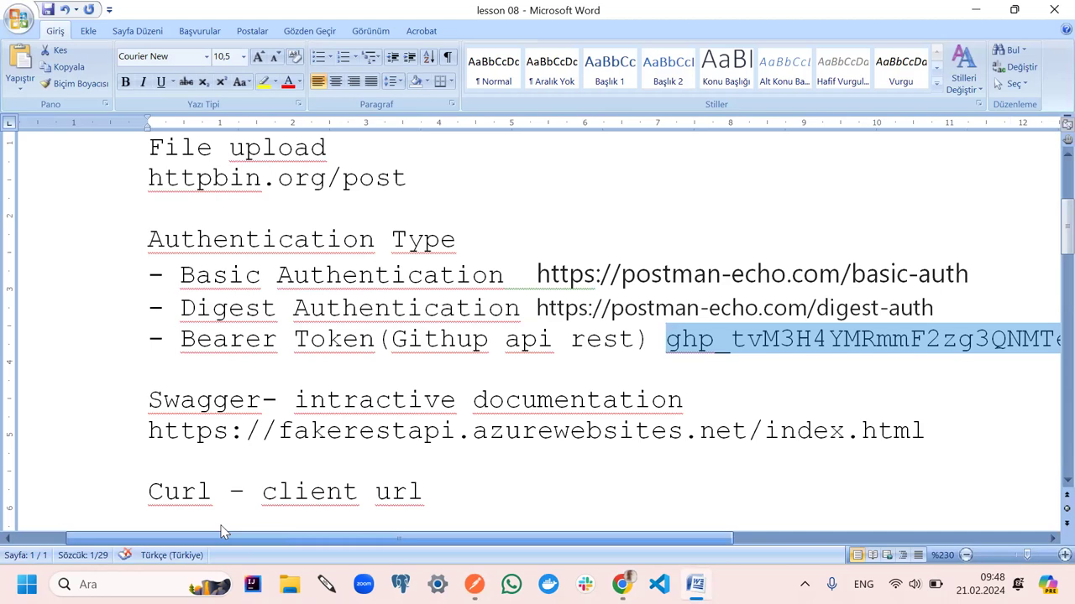
left_click_drag(222, 530, 276, 544)
left_click(577, 377)
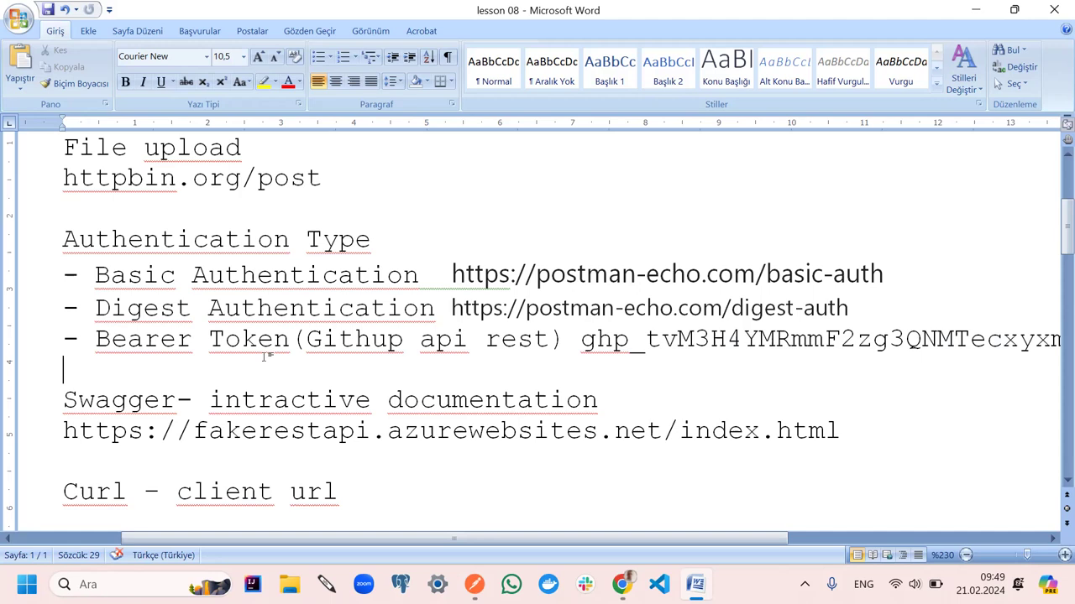
type("- Api ")
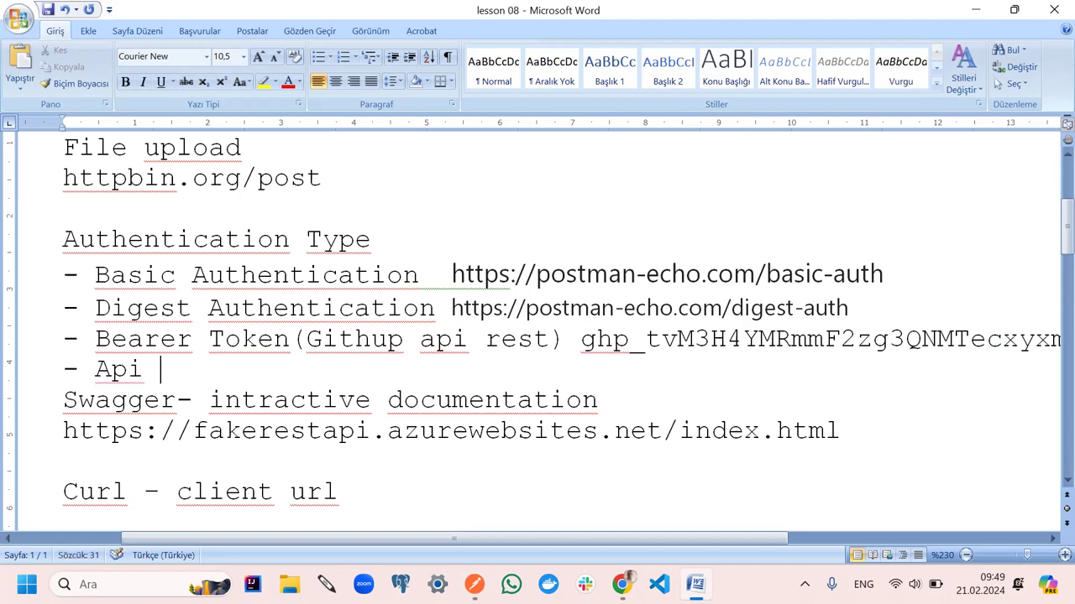
type("Key Au")
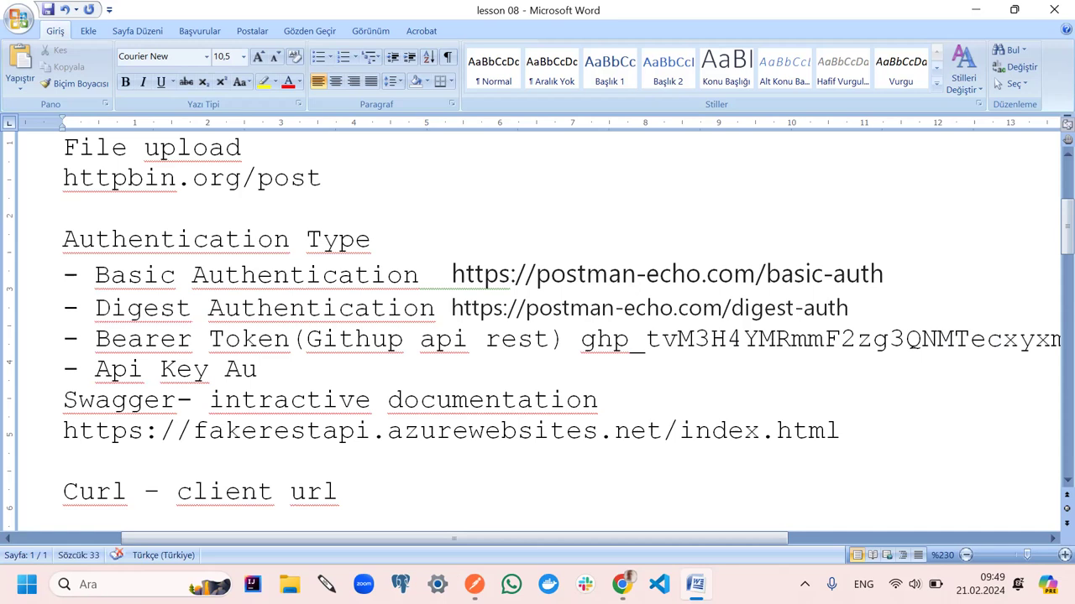
type("thentica")
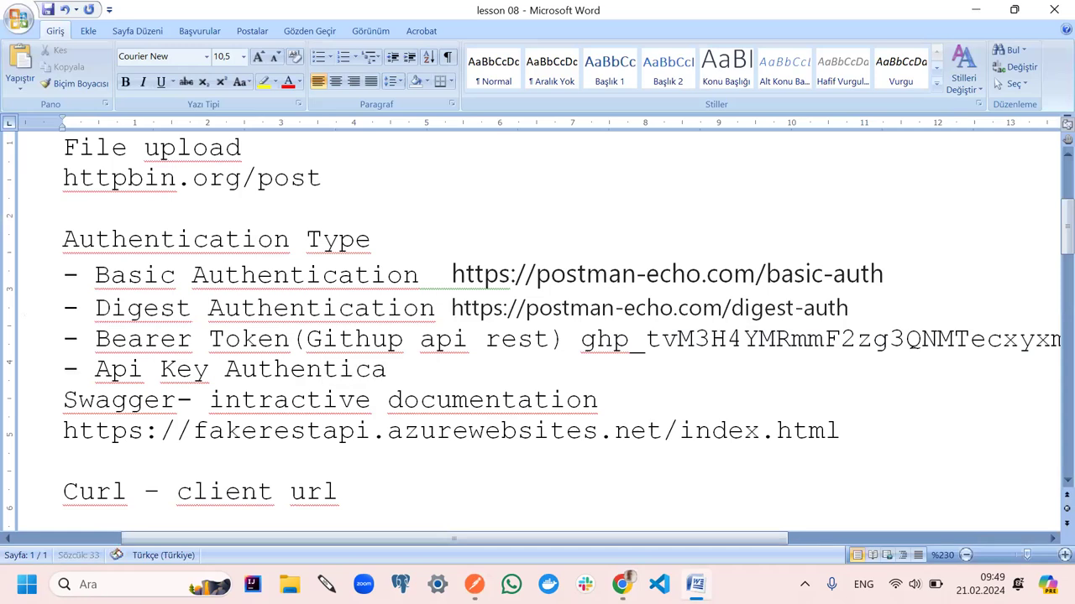
type("tion")
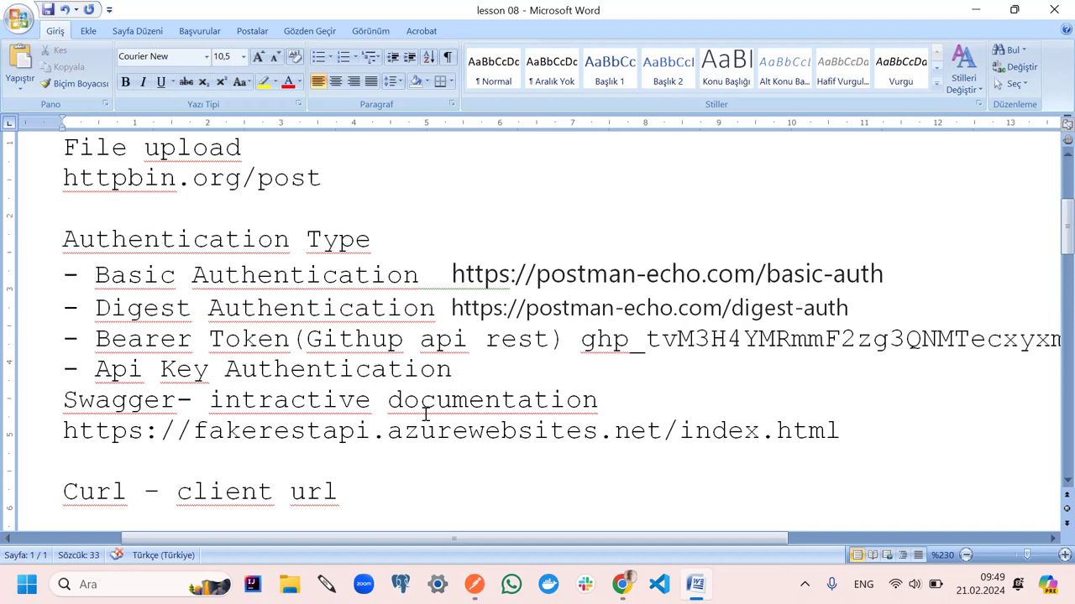
Open a new tab in Chrome, and open the ApiKeyAuth request in Postman to look up its API address
left_click(622, 584)
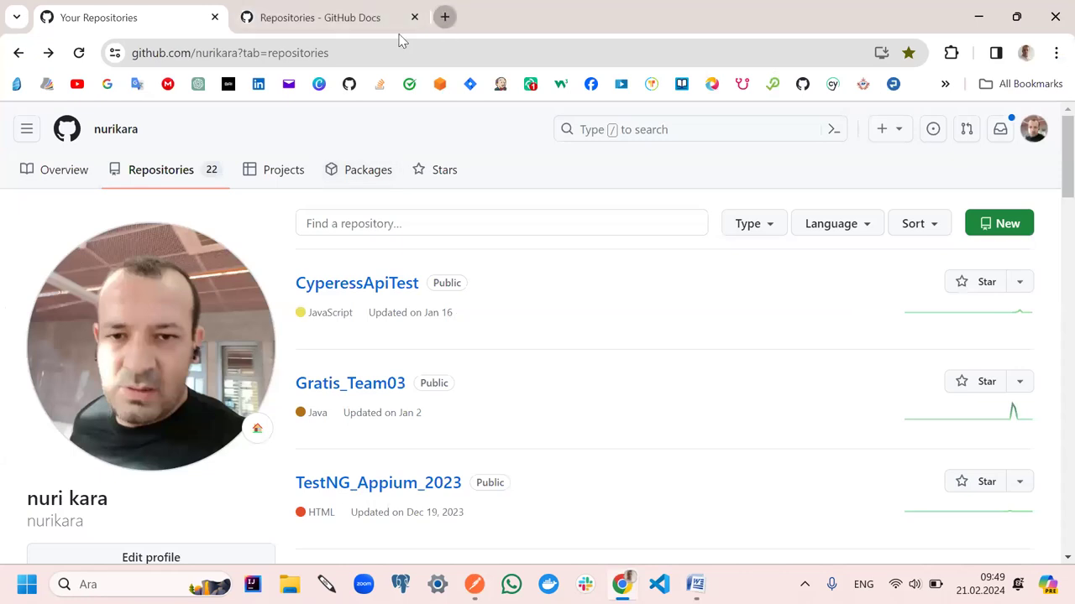
key("ctrl+t")
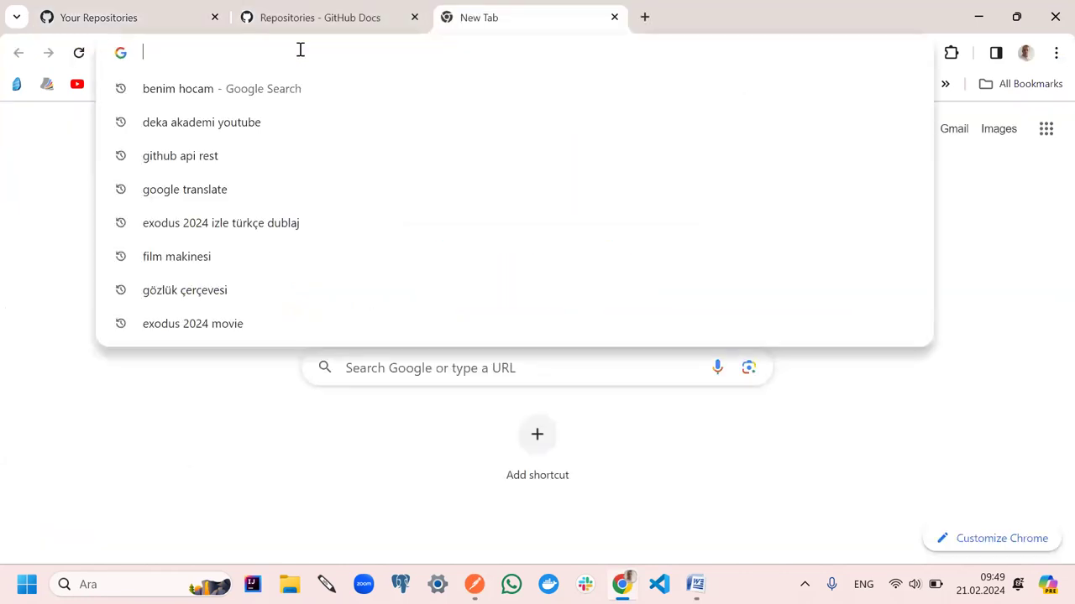
type("w")
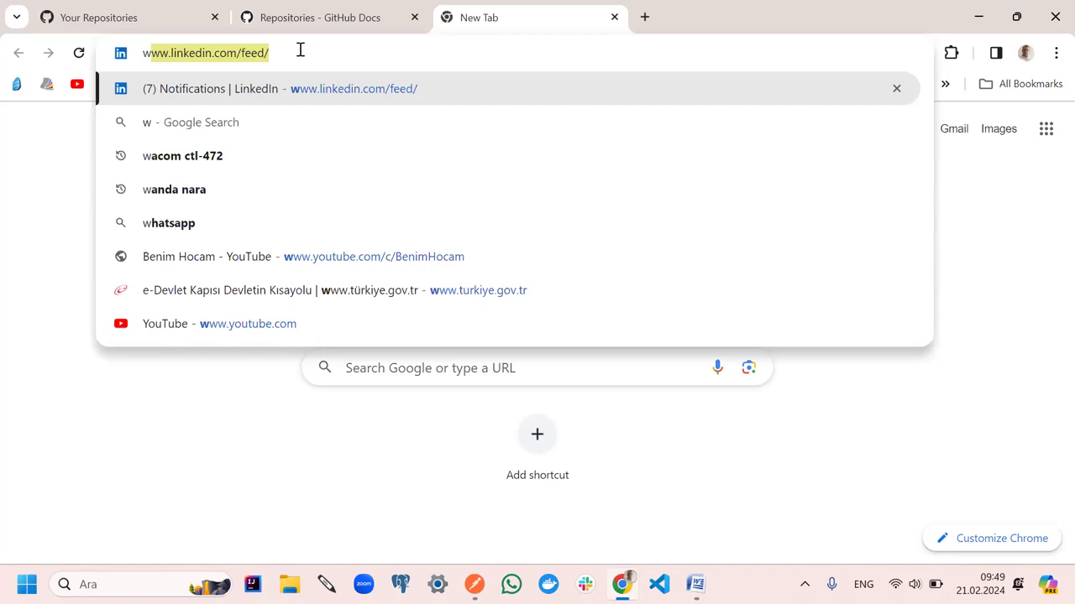
left_click(633, 529)
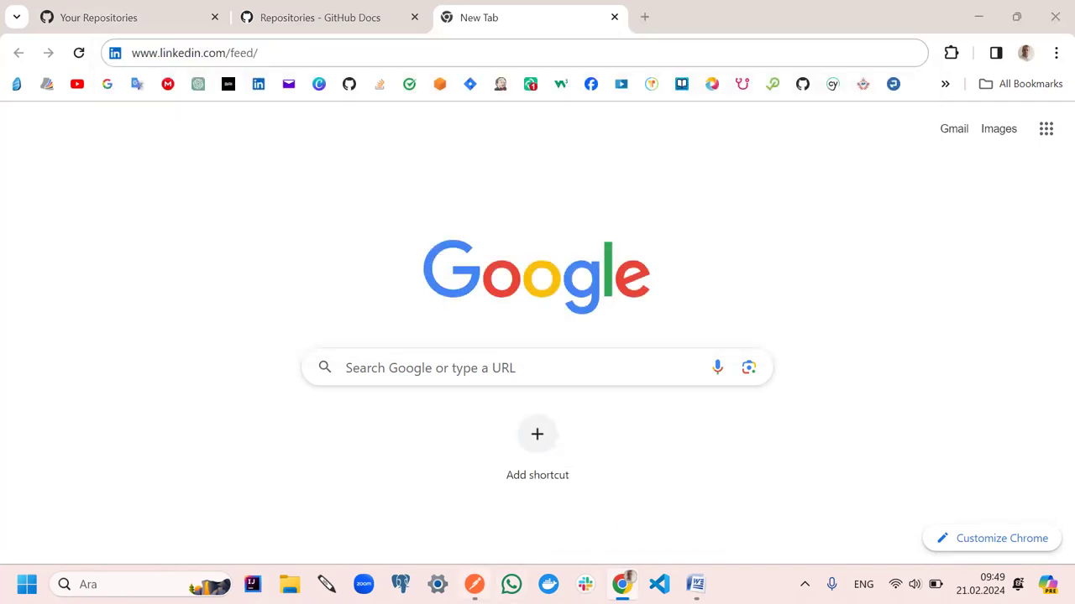
key("alt+Tab")
left_click(167, 267)
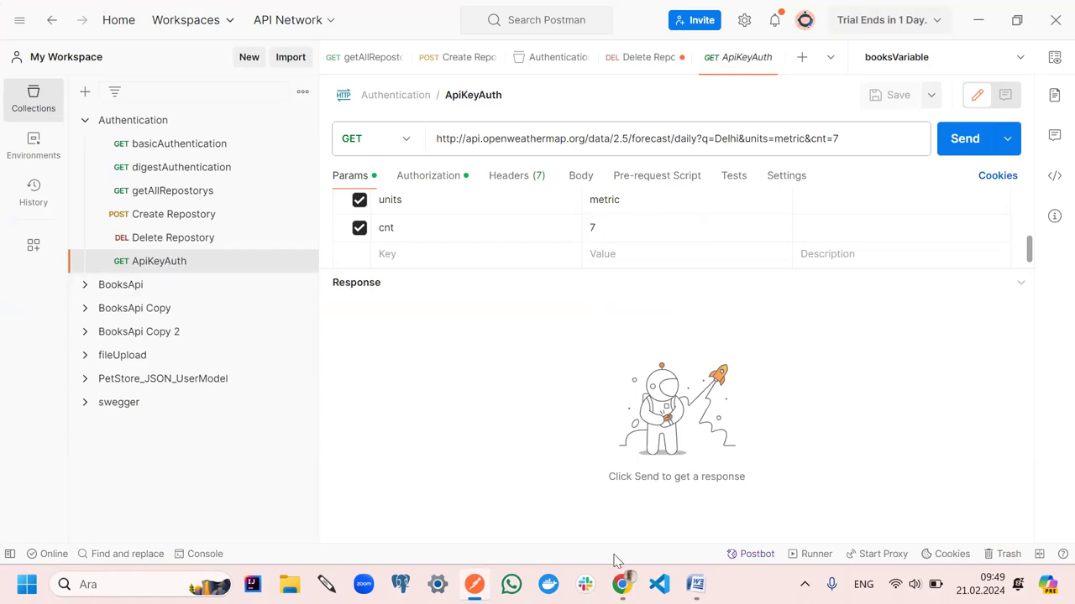
Return to Chrome and load openweathermap.org/api in the new tab
left_click(622, 585)
left_click(272, 51)
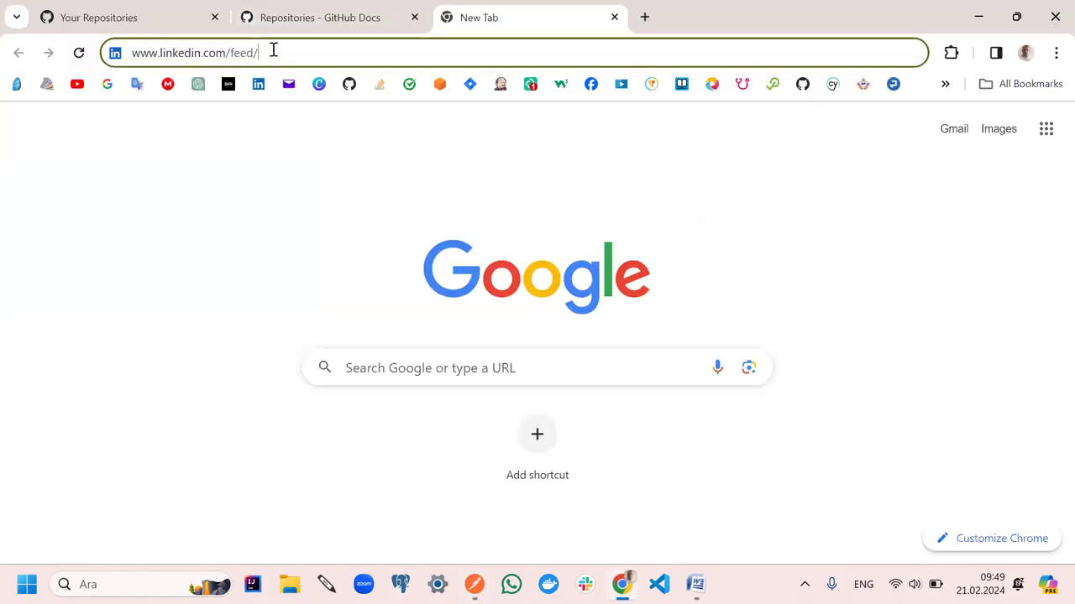
type("openweathermap.org/api")
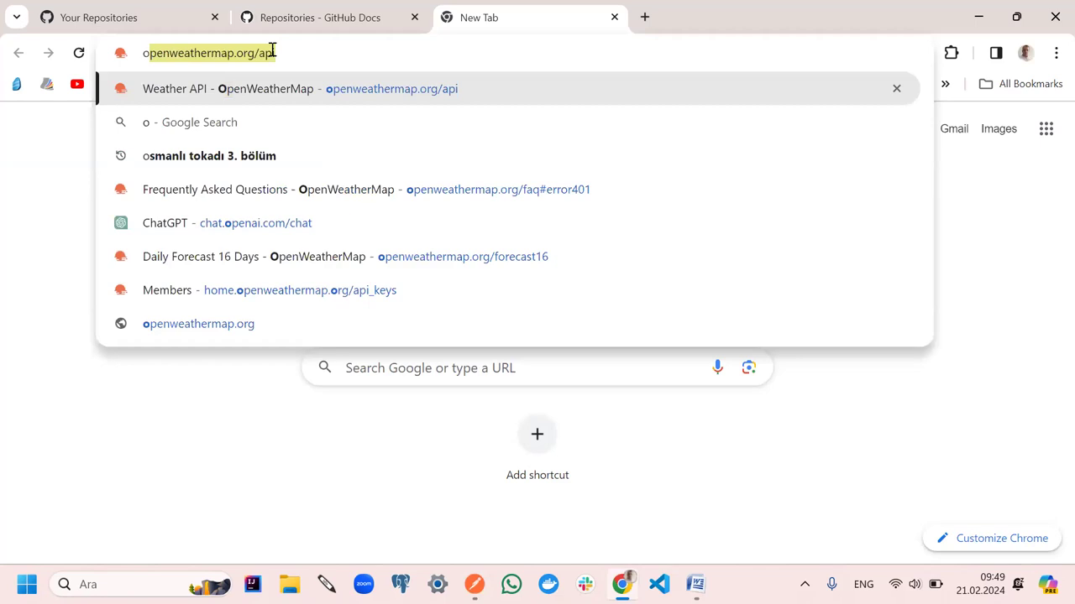
key("Return")
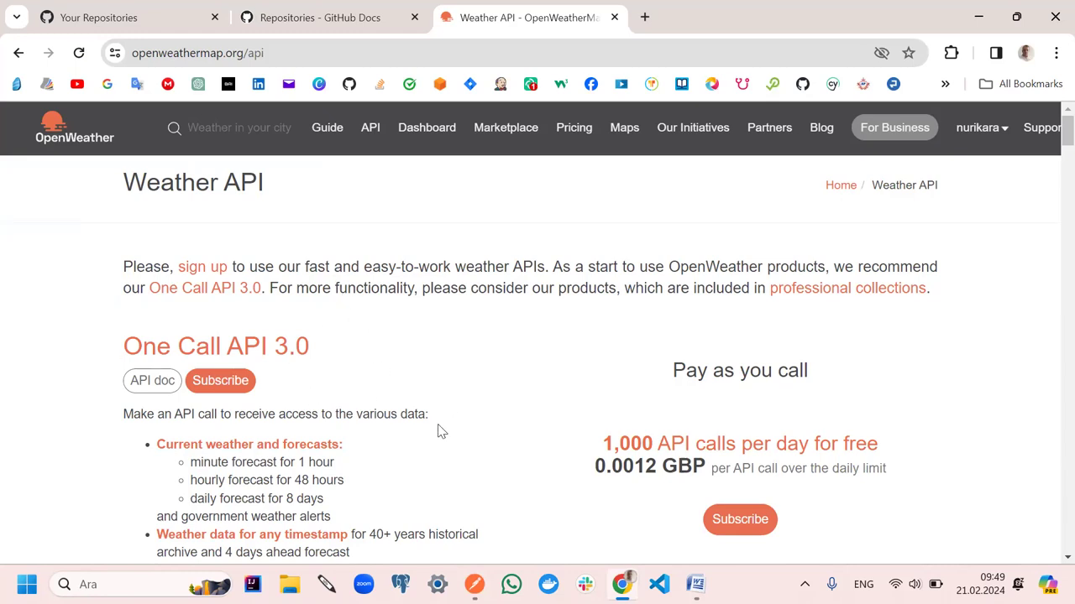
Examine the One Call API 3.0 section and the Current & Forecast weather data collection on the Weather API page
scroll(467, 423, "down", 7)
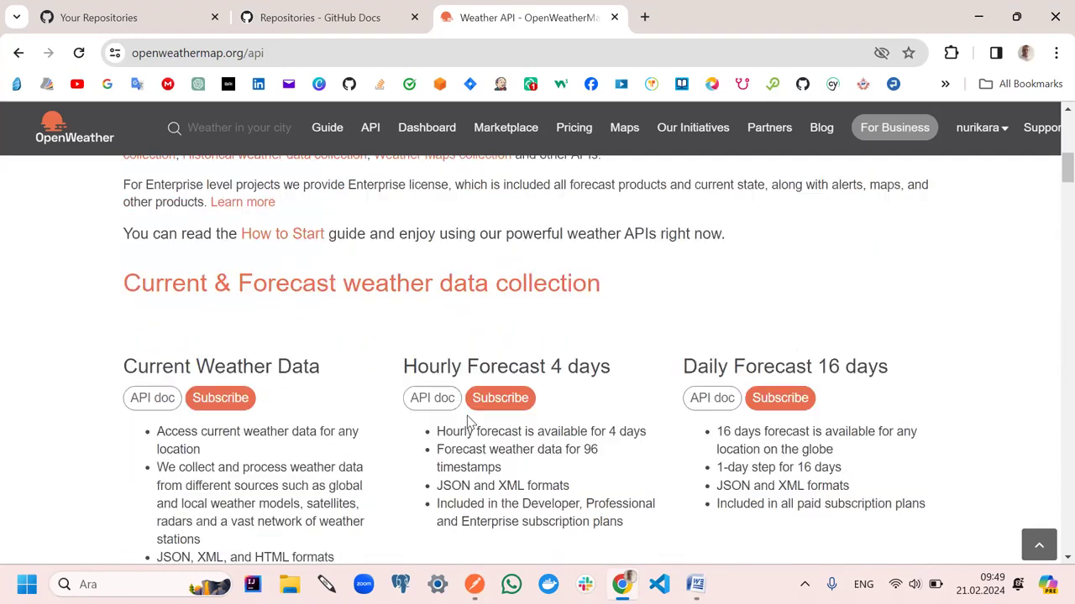
scroll(467, 423, "down", 4)
scroll(469, 418, "up", 2)
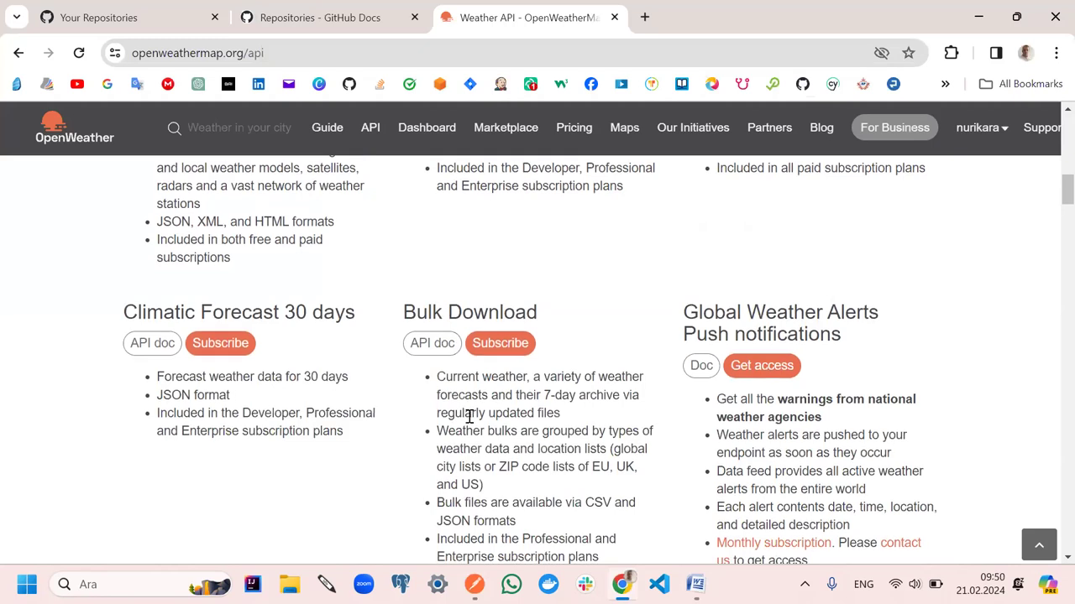
scroll(469, 418, "up", 3)
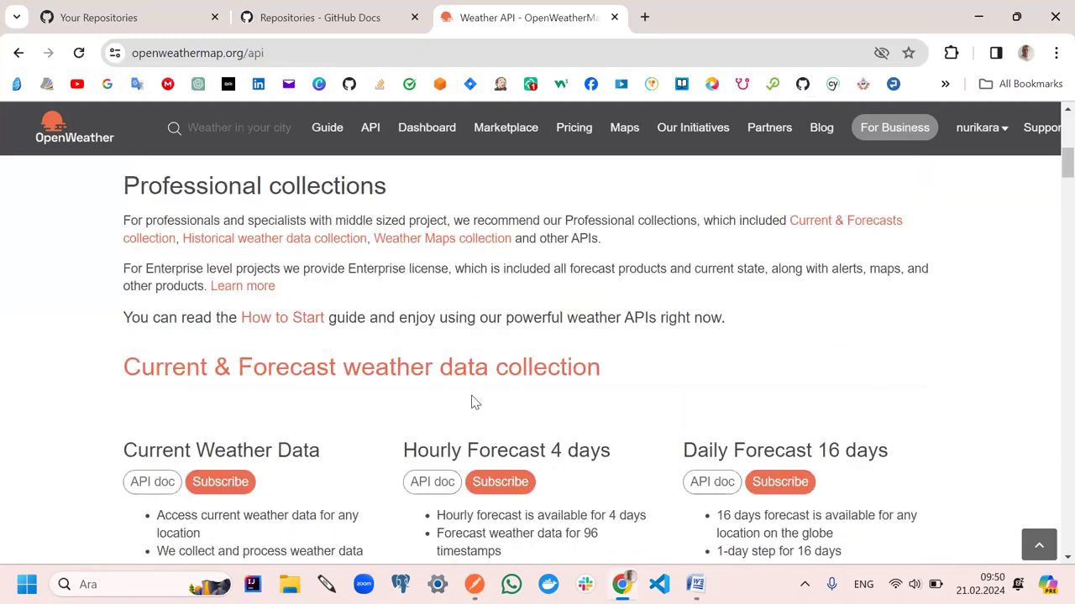
scroll(473, 402, "up", 4)
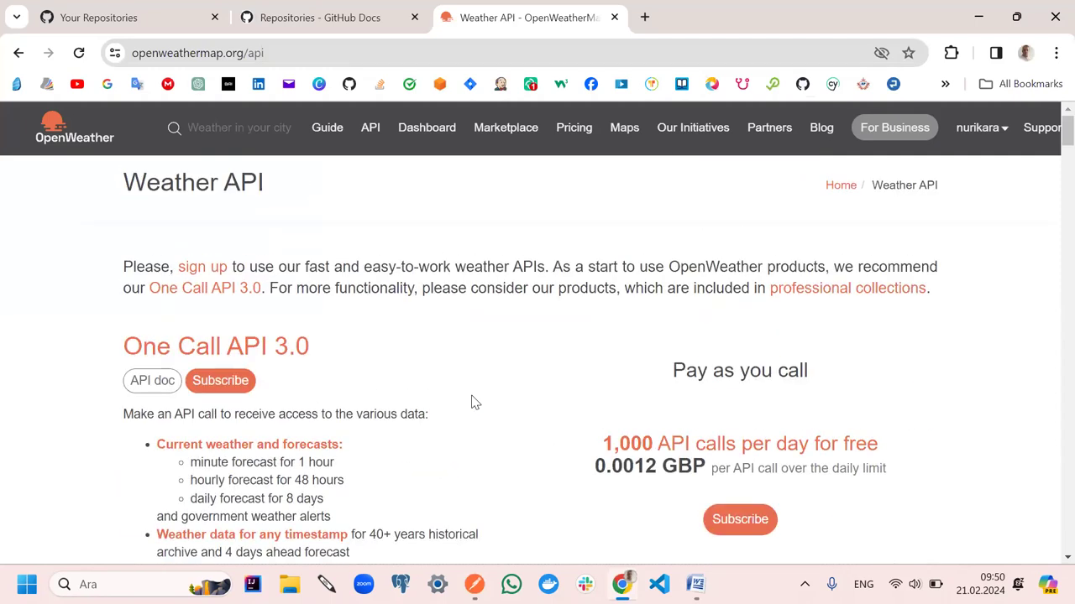
scroll(473, 402, "down", 7)
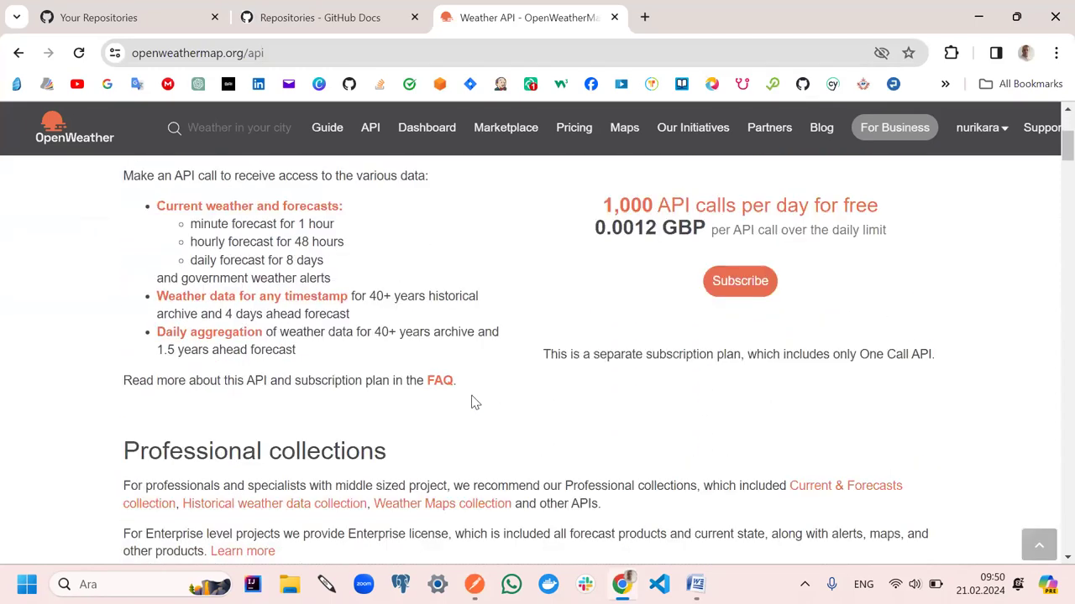
scroll(470, 398, "down", 1)
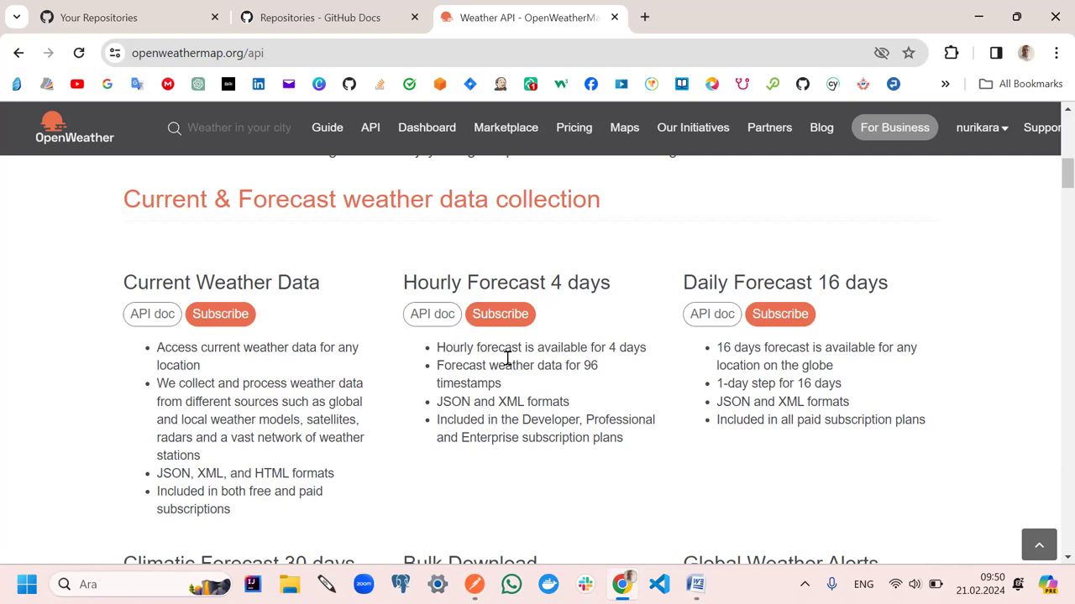
scroll(504, 367, "down", 3)
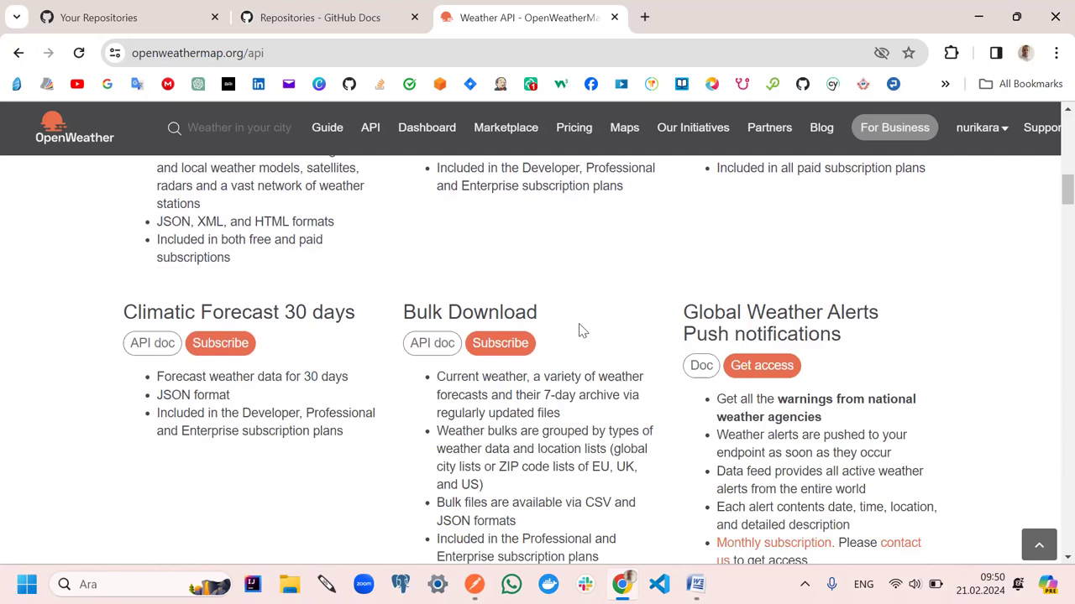
scroll(513, 358, "up", 3)
scroll(507, 357, "up", 3)
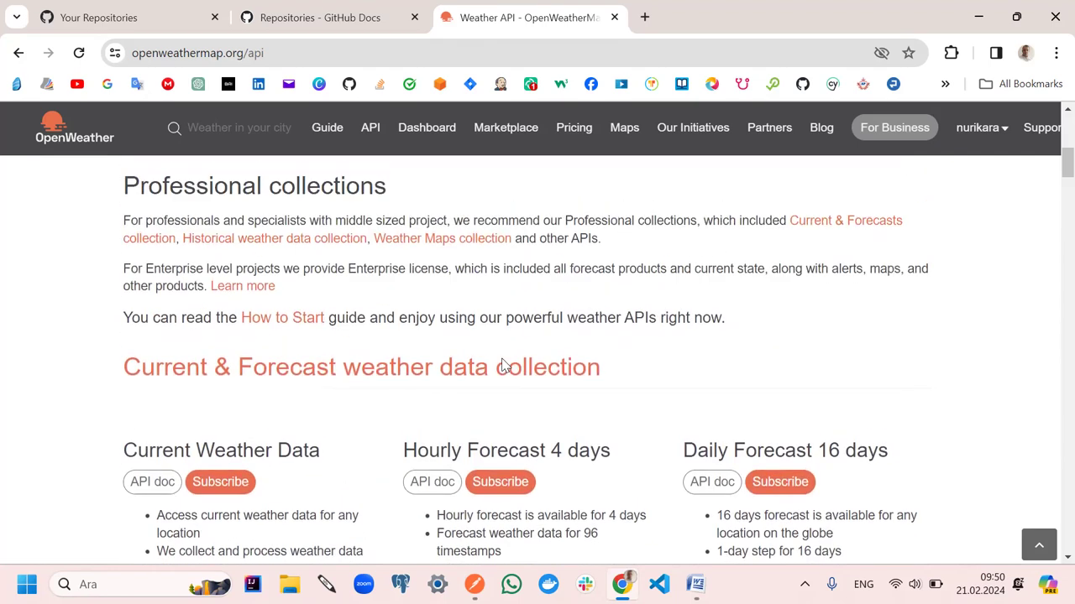
scroll(502, 359, "up", 2)
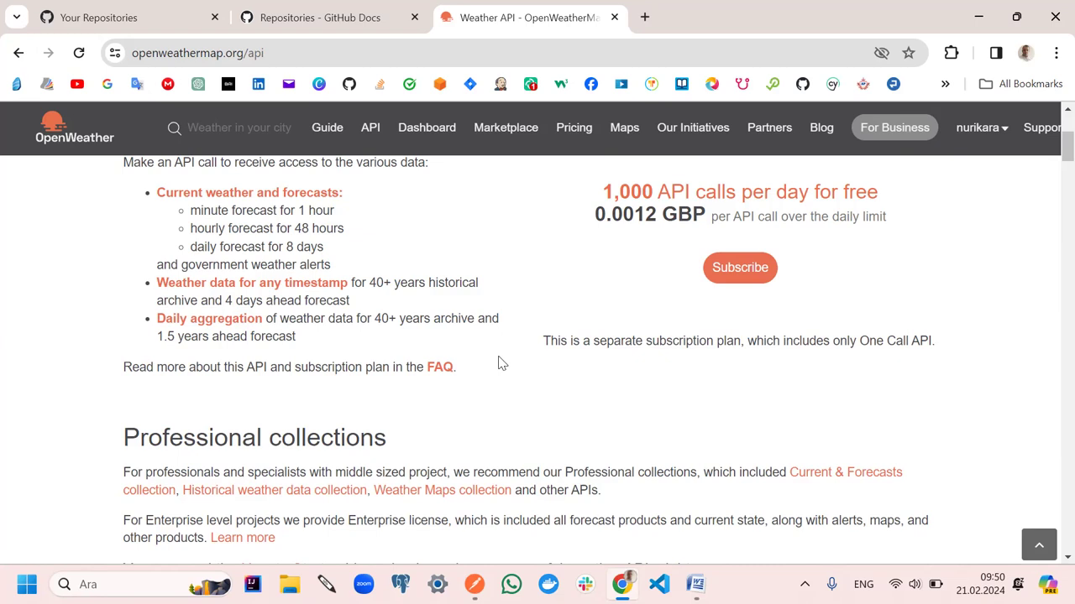
scroll(503, 361, "down", 6)
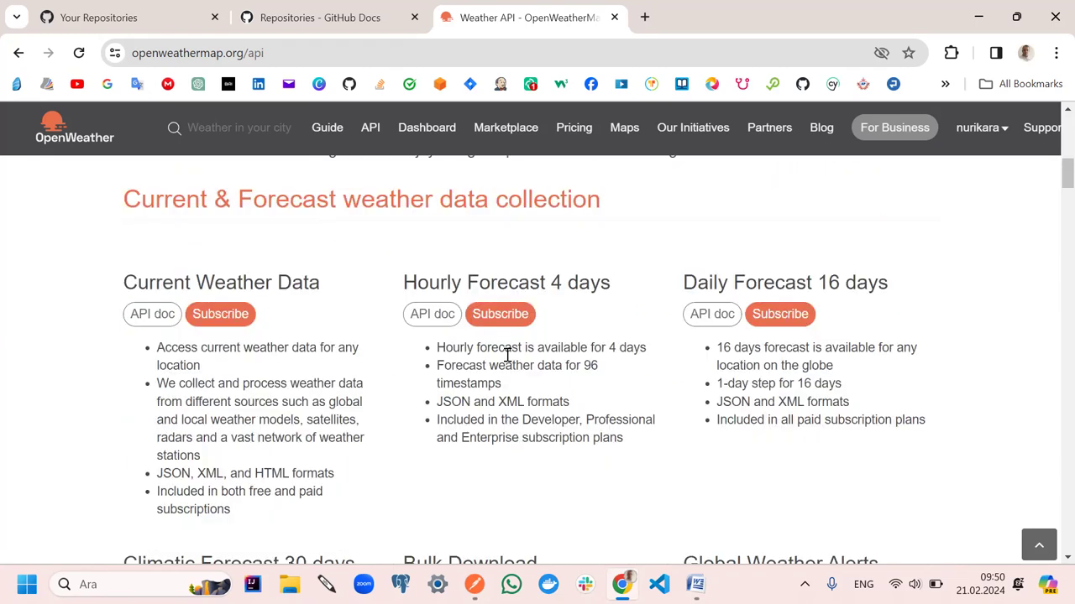
scroll(507, 356, "down", 3)
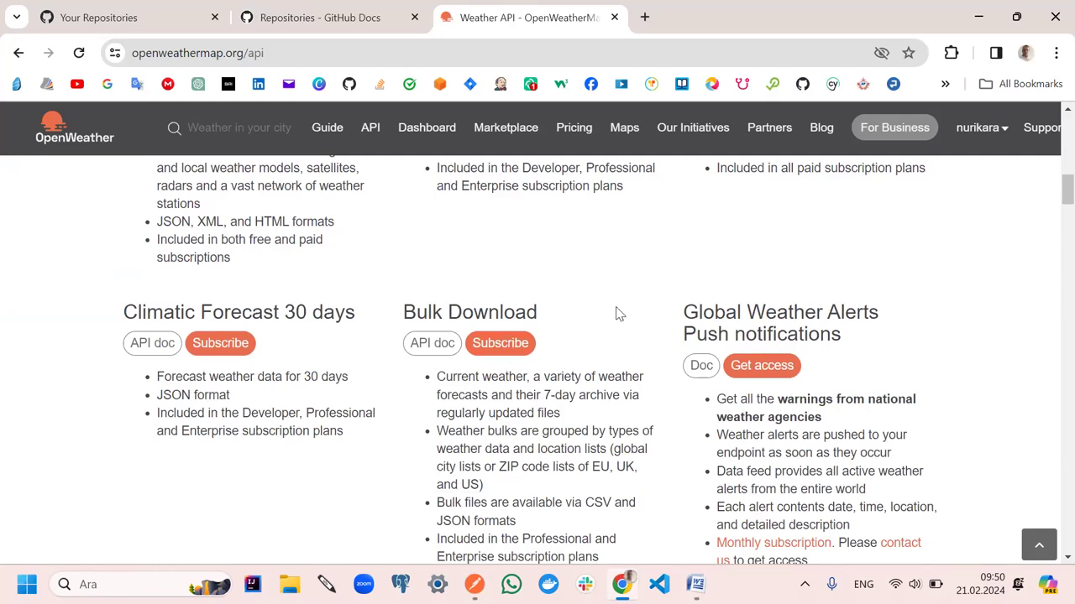
scroll(616, 313, "up", 2)
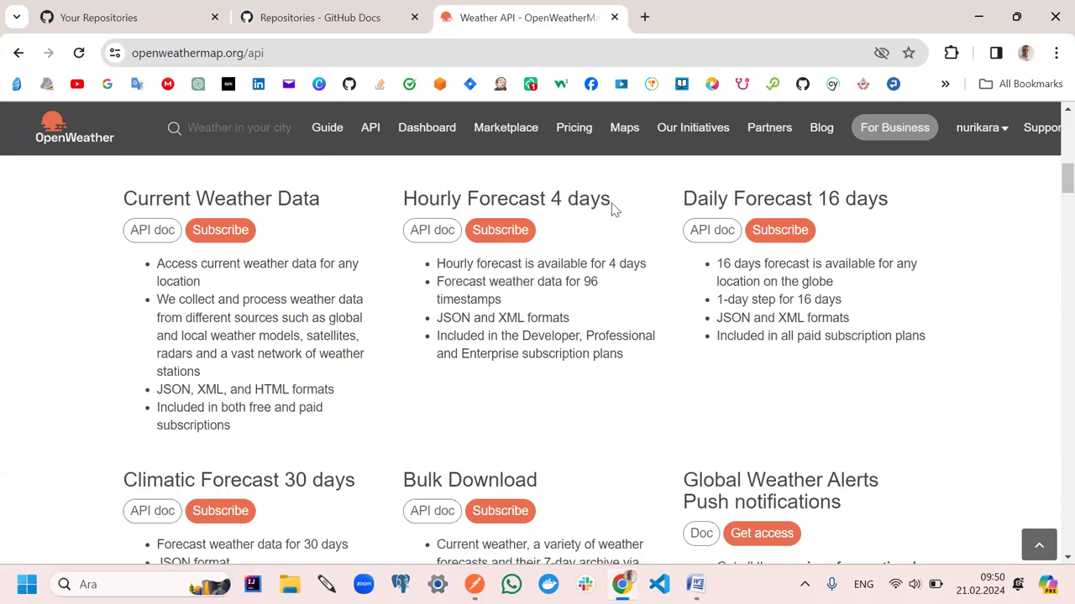
scroll(489, 333, "down", 2)
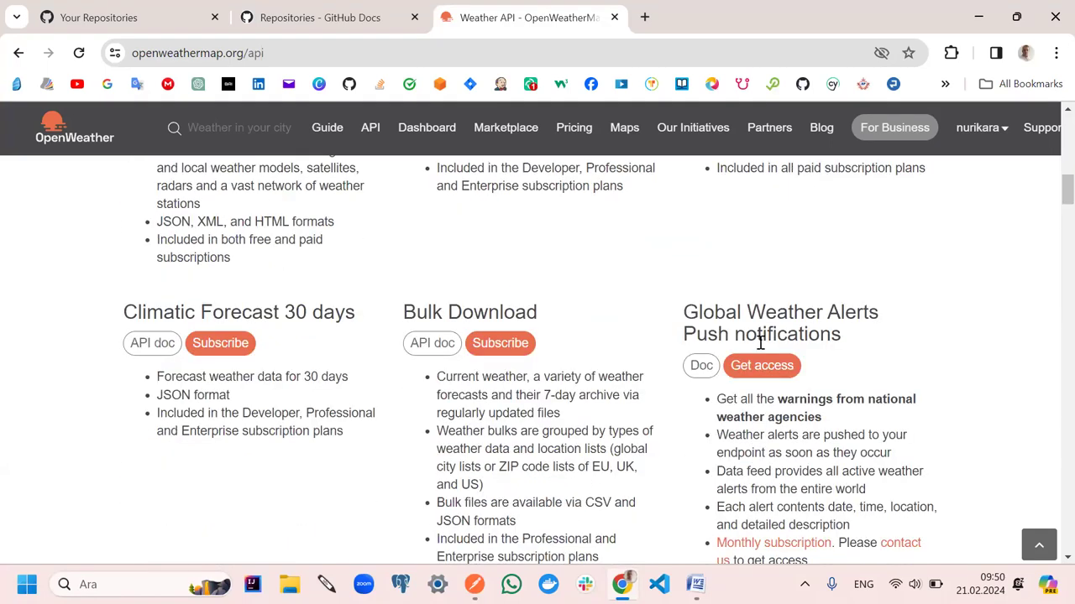
Look through the remaining Weather API offerings, including solar irradiance, history and weather maps, and return to the start of the page
scroll(760, 382, "down", 8)
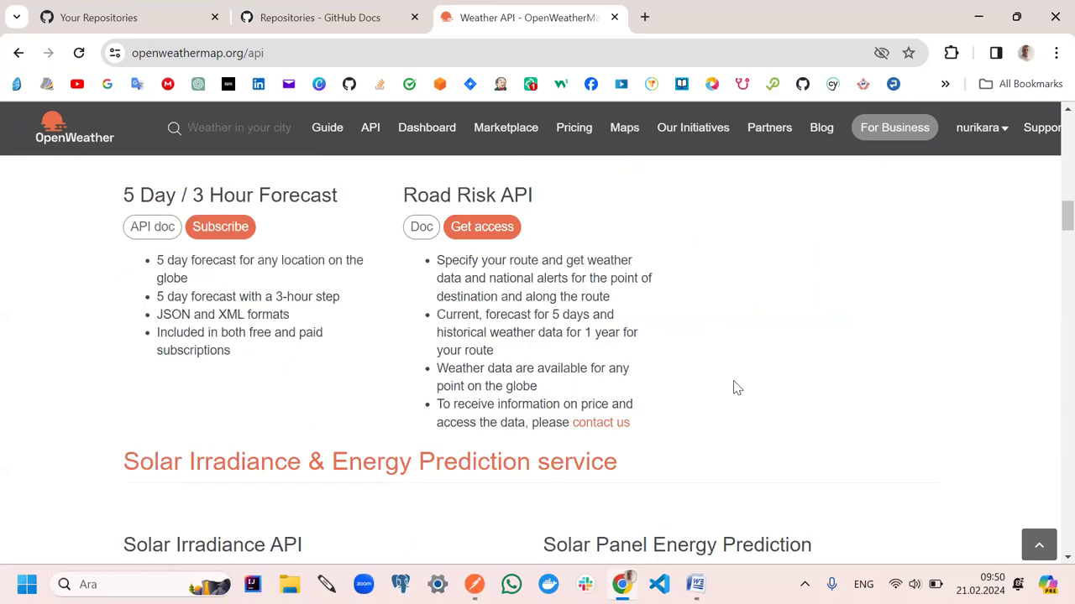
scroll(736, 387, "down", 6)
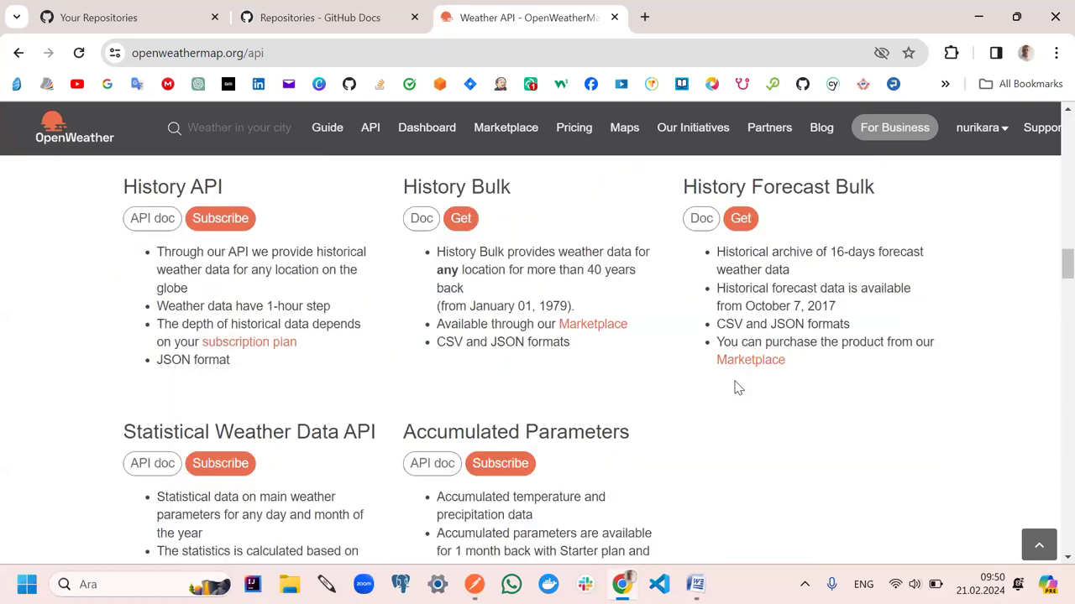
scroll(737, 382, "down", 6)
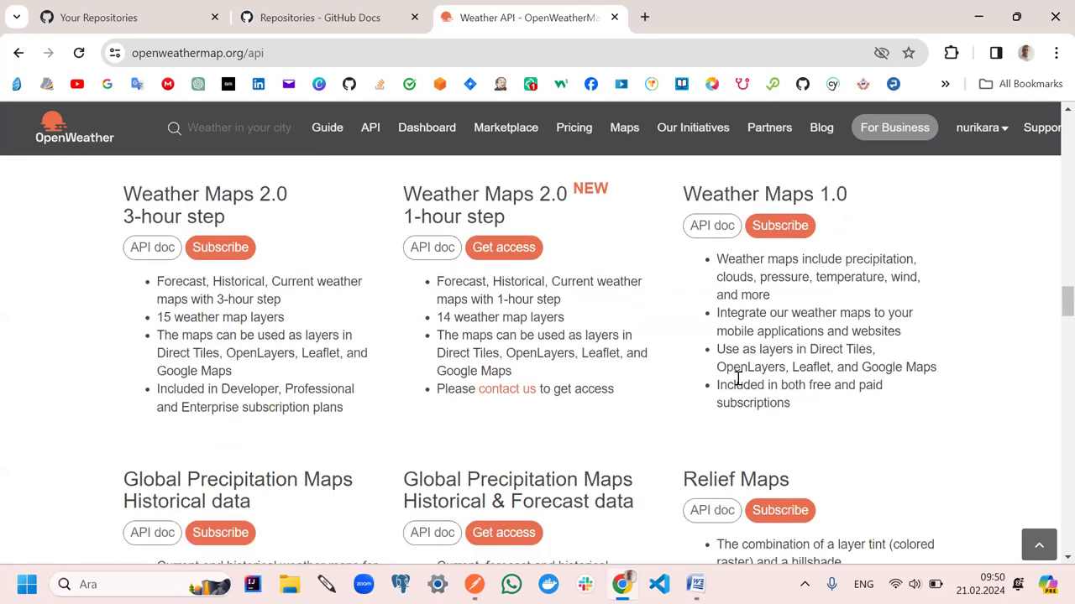
scroll(737, 380, "down", 6)
scroll(736, 378, "up", 7)
scroll(738, 382, "up", 6)
scroll(738, 384, "up", 10)
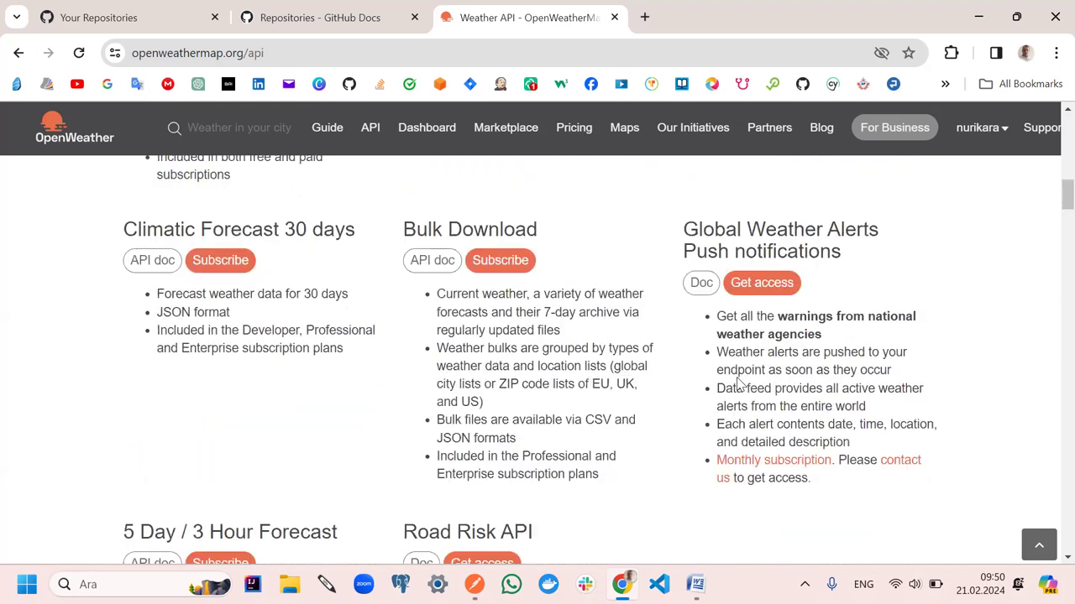
scroll(739, 383, "up", 5)
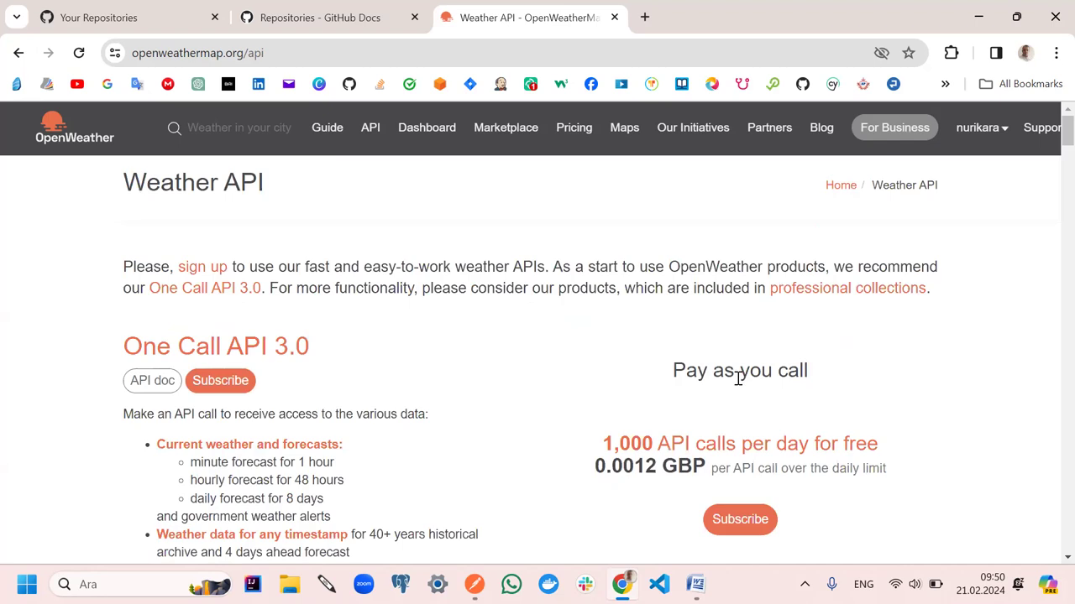
Reload OpenWeather's API page and locate Daily Forecast 16 days in the Current & Forecast weather data collection
scroll(738, 379, "down", 5)
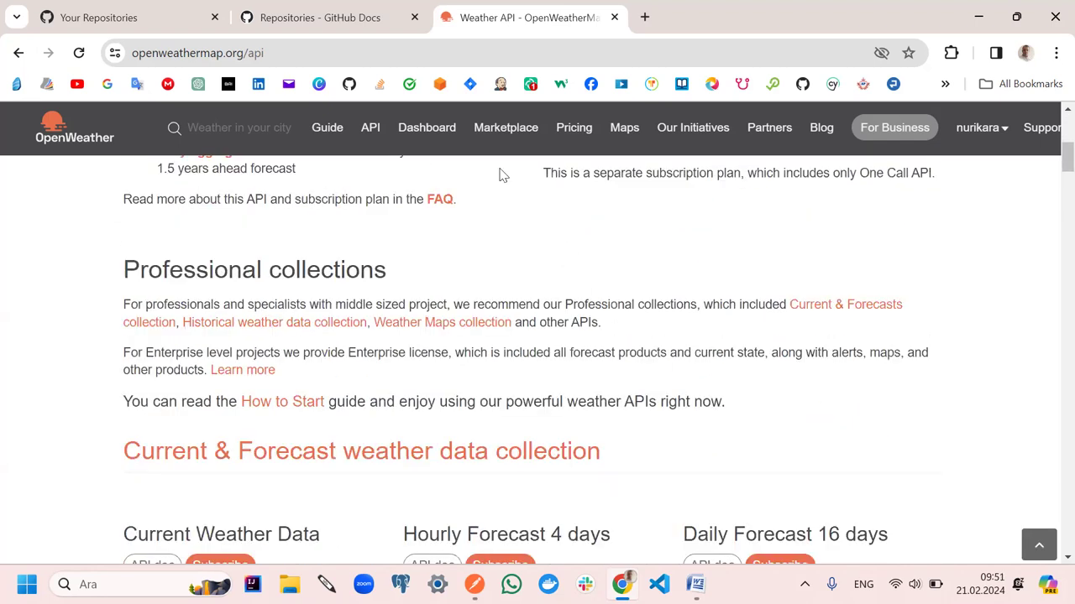
left_click(369, 128)
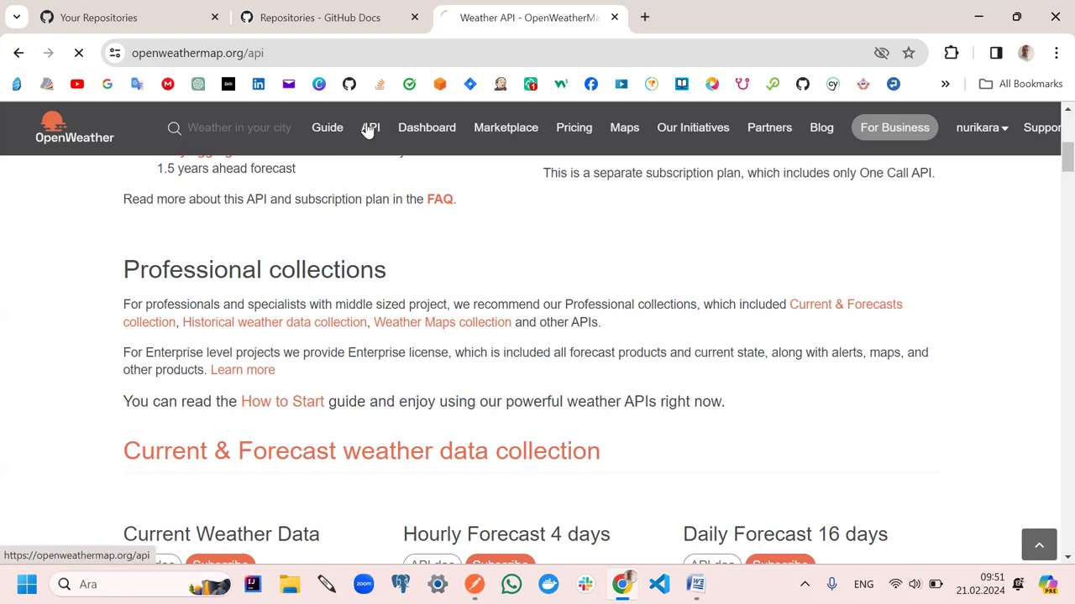
scroll(537, 335, "down", 3)
scroll(527, 348, "down", 4)
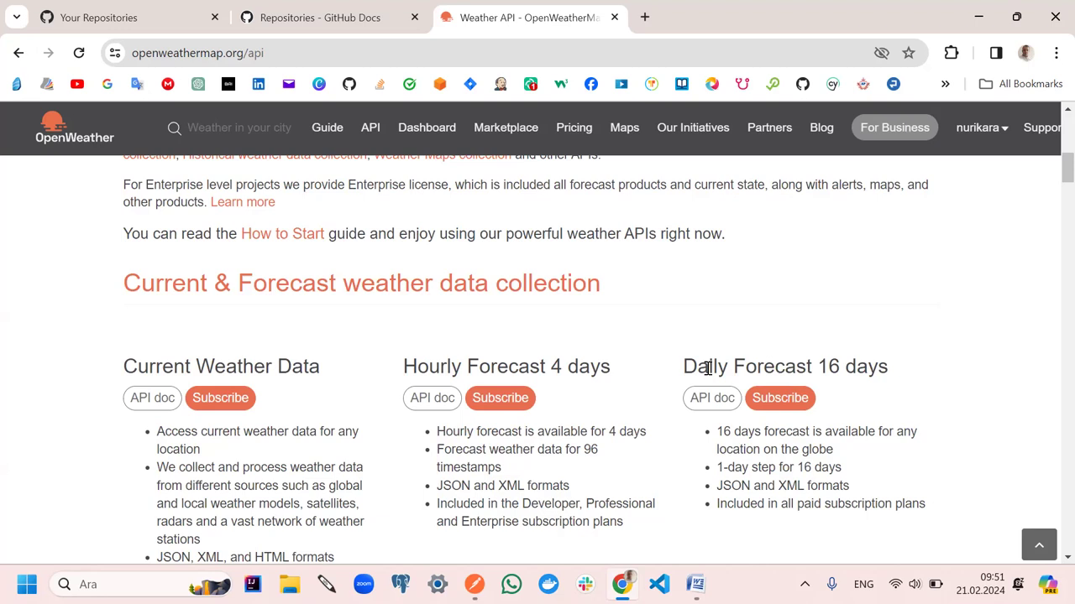
Open the API documentation for Daily Forecast 16 days and examine the API call URL under How to make an API call
scroll(708, 367, "down", 1)
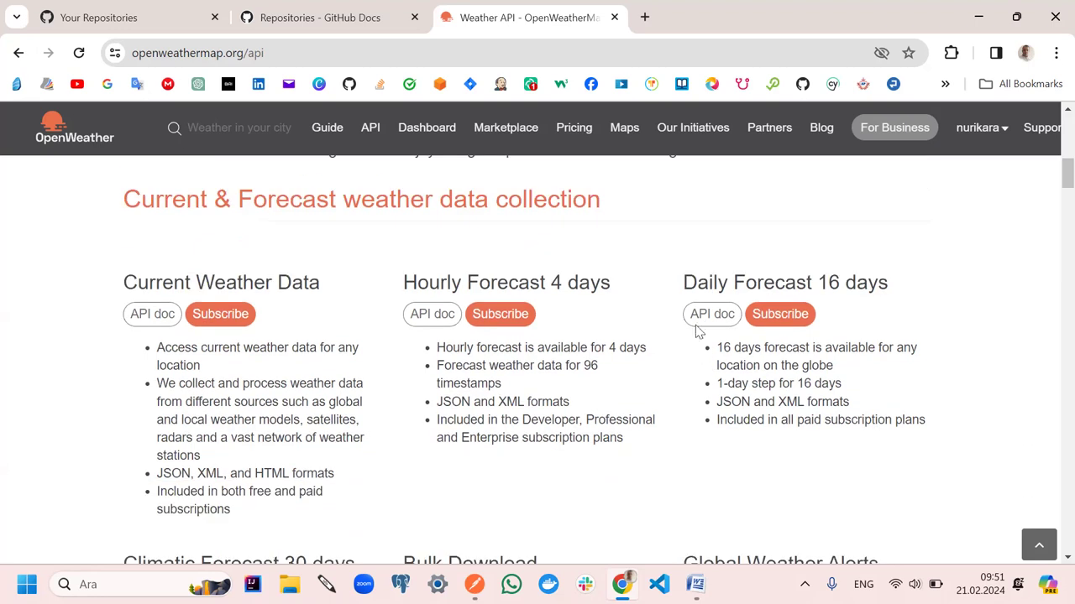
left_click(705, 315)
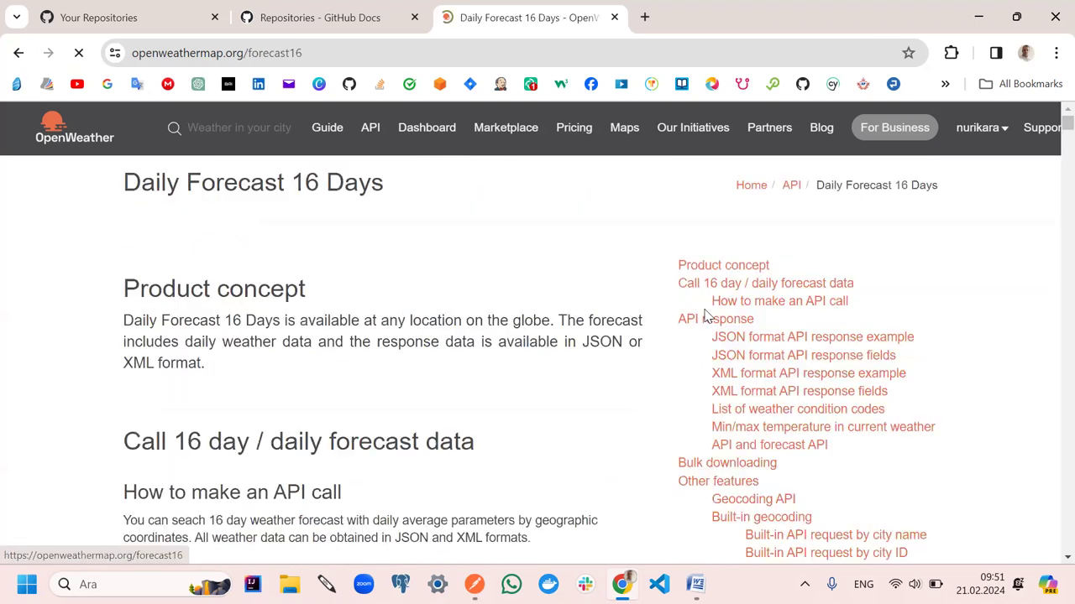
scroll(428, 397, "down", 2)
scroll(421, 401, "down", 1)
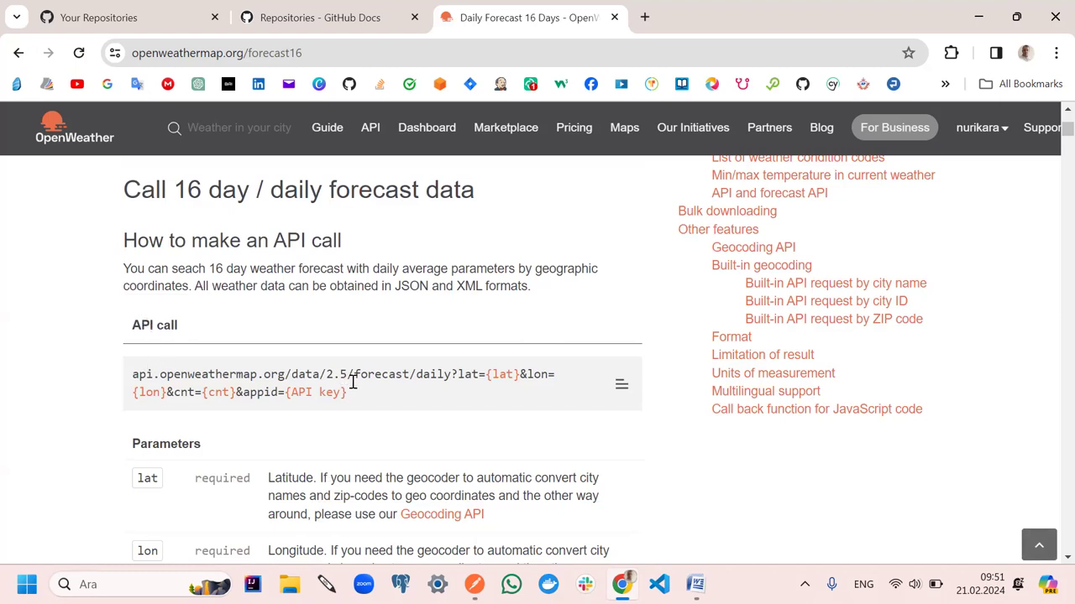
left_click_drag(348, 392, 106, 374)
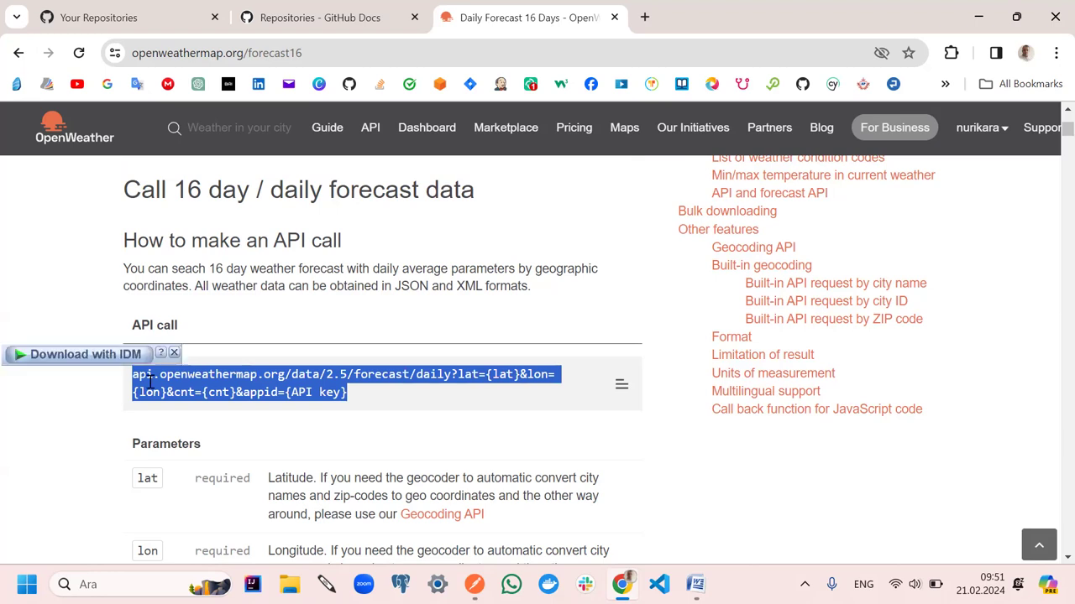
left_click(420, 421)
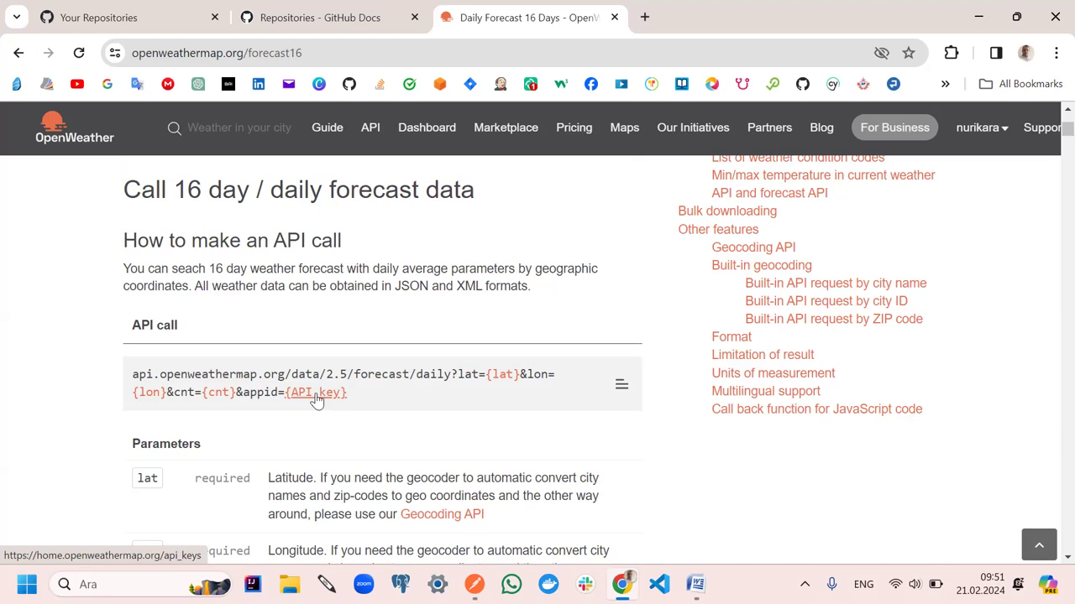
Open the OpenWeather account's API keys page and select the second API key in the list
left_click(1003, 131)
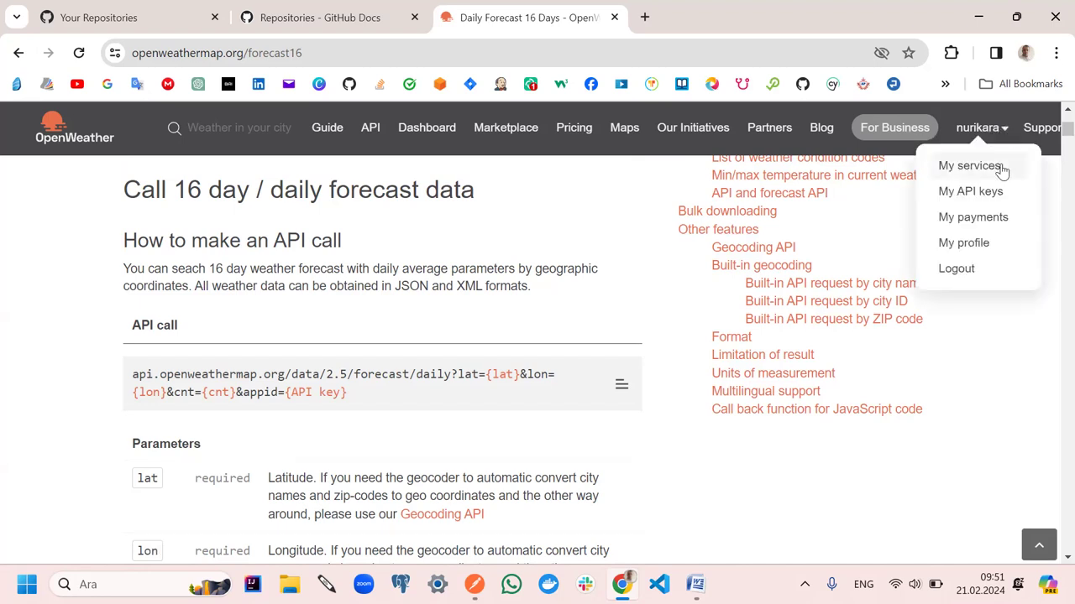
left_click(987, 198)
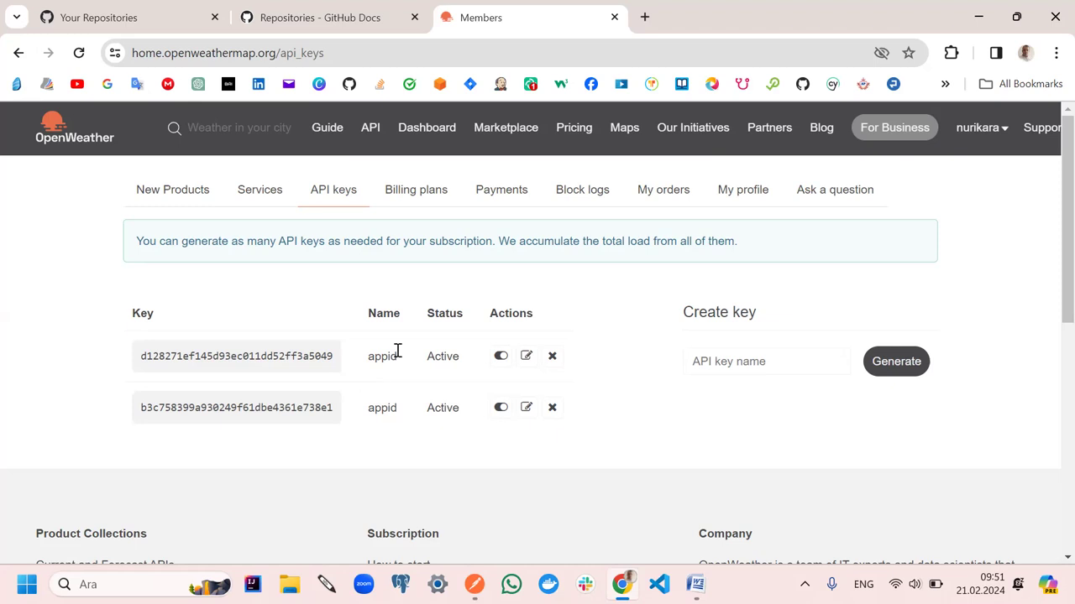
double_click(316, 405)
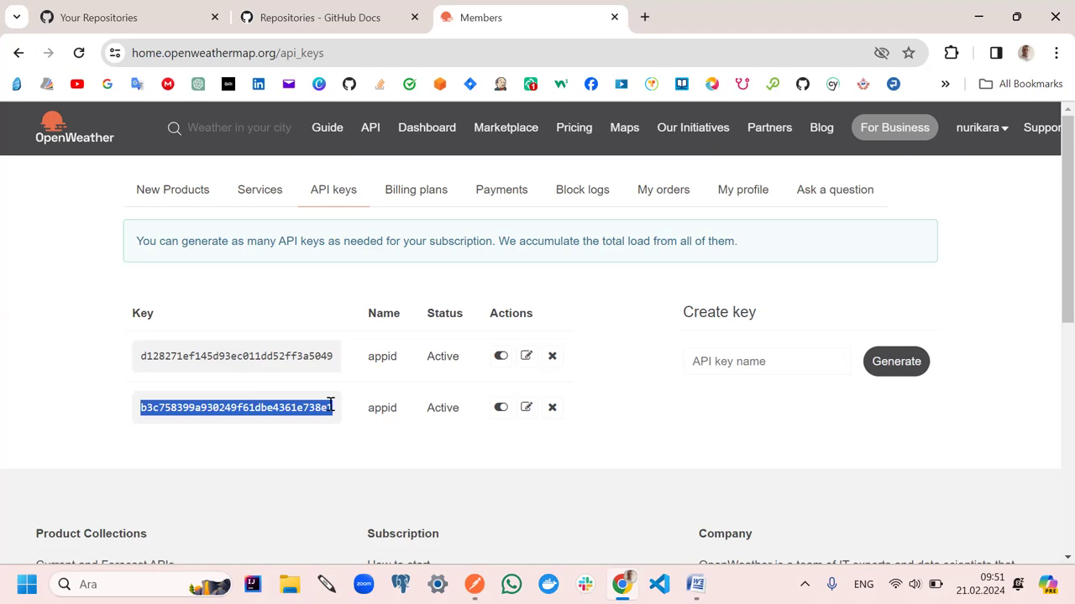
Switch to Postman to view the ApiKeyAuth request, and return to the OpenWeather API keys page in Chrome
left_click(475, 584)
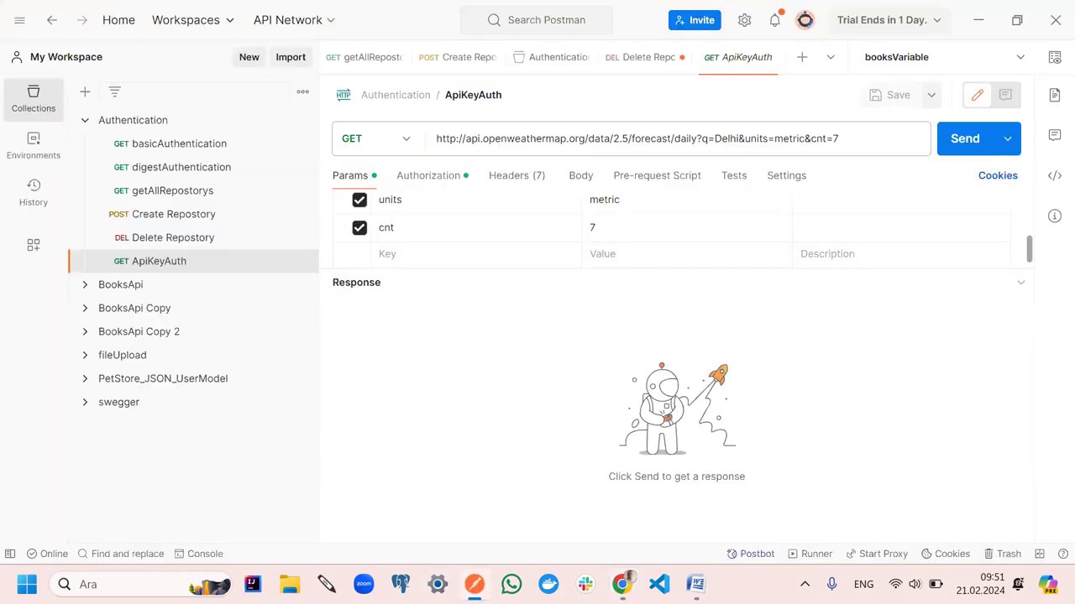
key("alt+Tab")
left_click(336, 26)
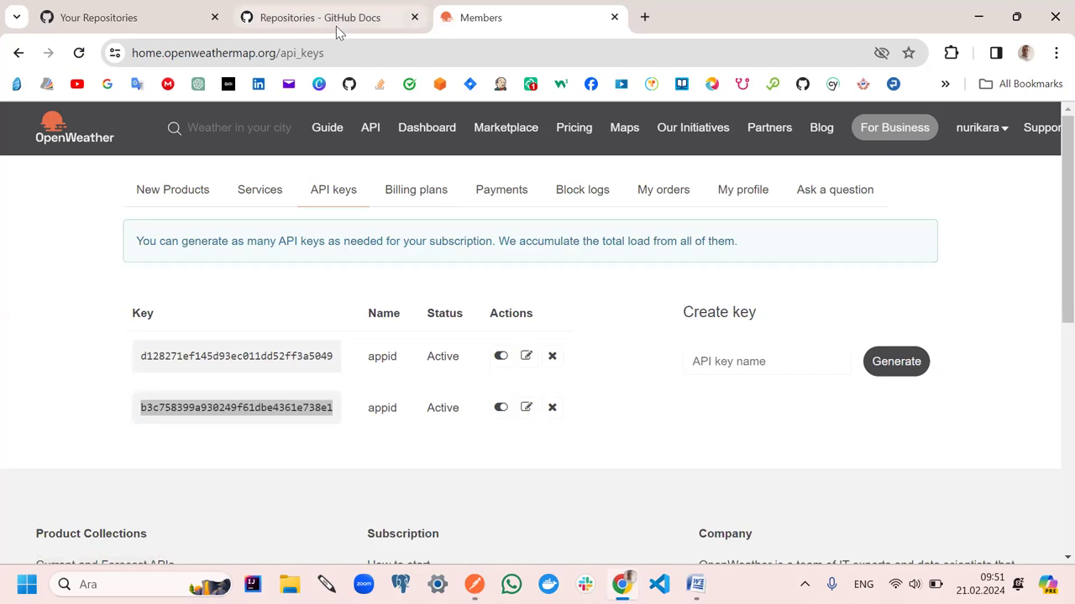
left_click(459, 20)
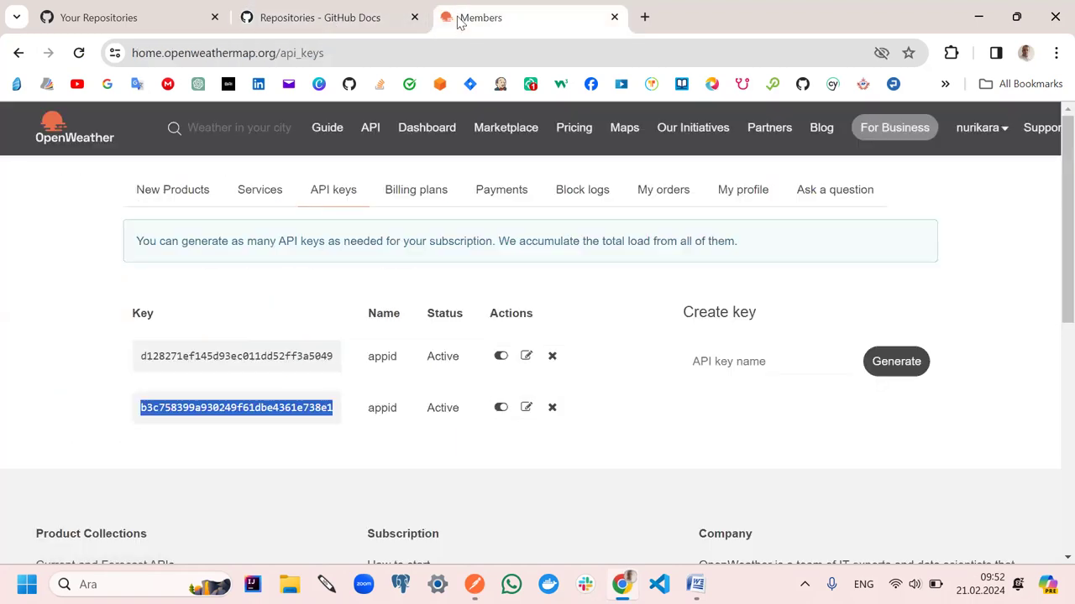
Return to the Daily Forecast 16 Days documentation and examine the API call URL and its lat, lon, appid and cnt parameters
left_click(19, 53)
left_click_drag(348, 395, 118, 376)
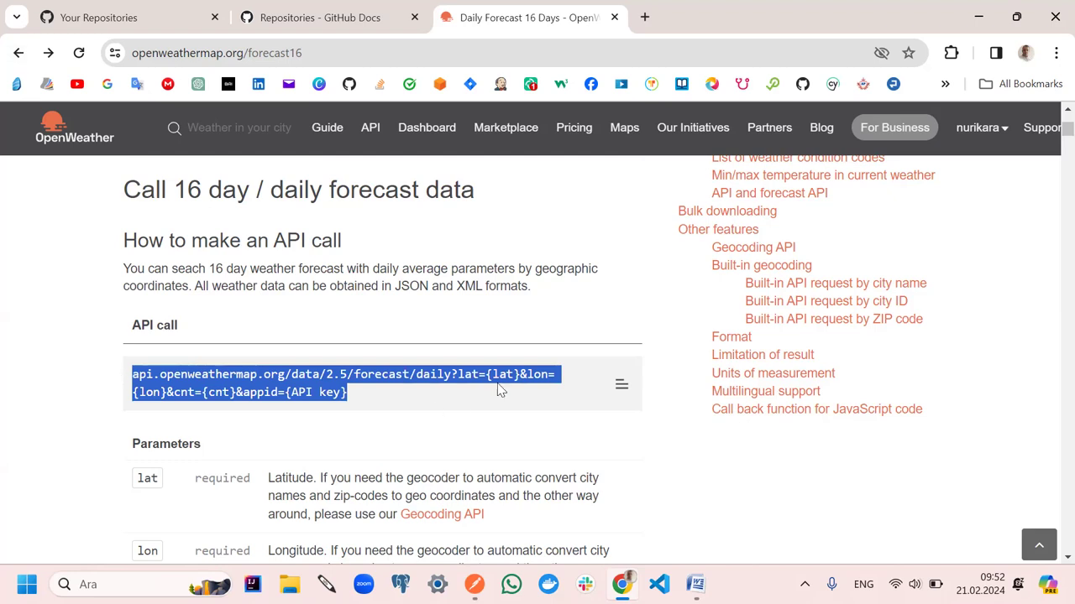
scroll(442, 376, "down", 1)
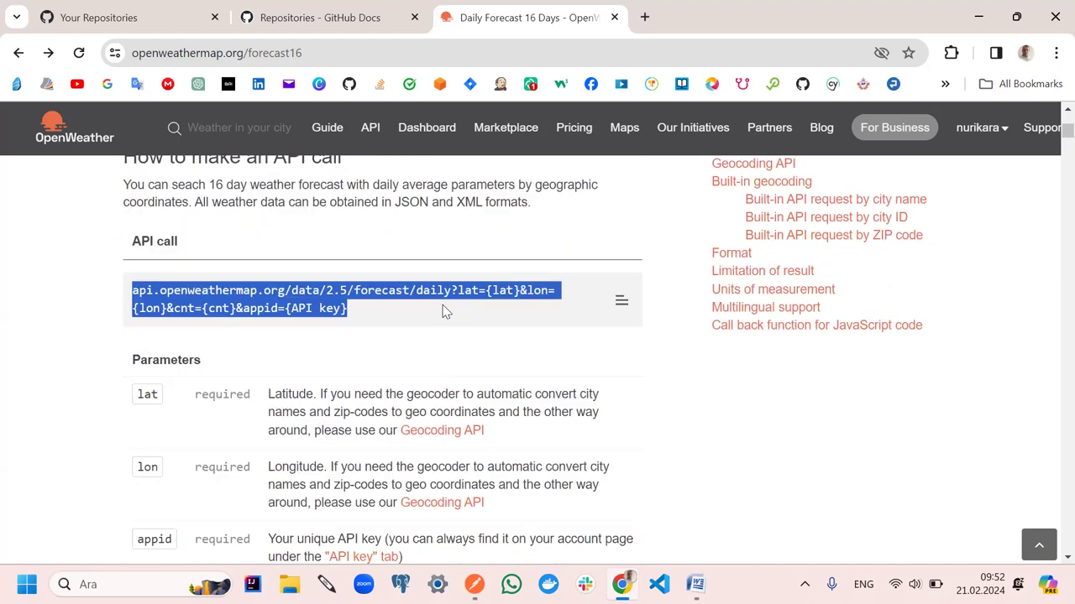
left_click(417, 319)
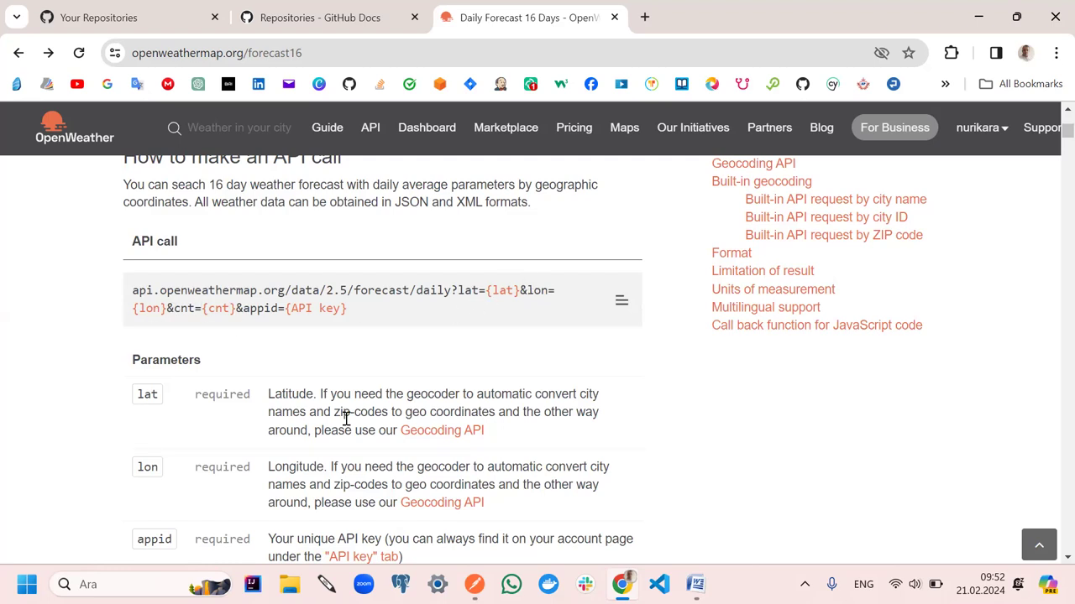
scroll(231, 445, "down", 1)
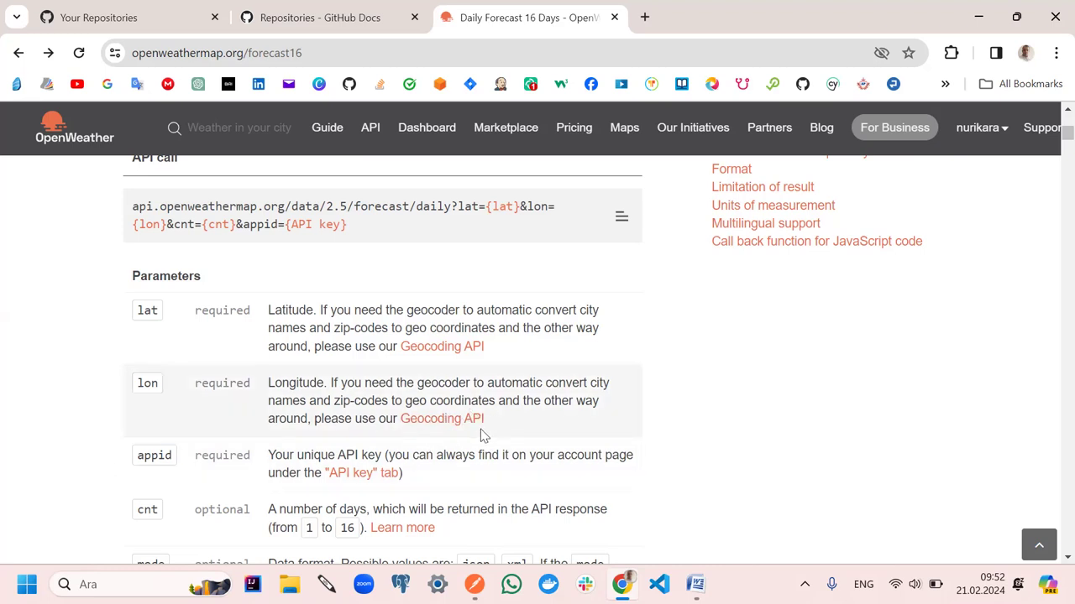
Look through the Geocoding API documentation, including the London example response and coordinates by location name, and return to the Daily Forecast 16 Days page
left_click(438, 425)
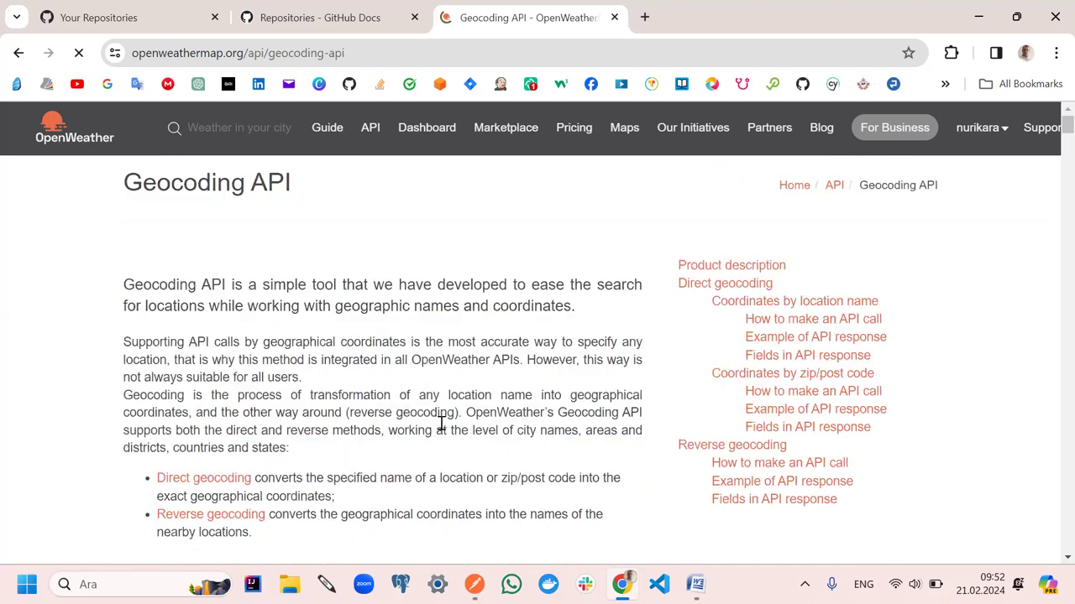
scroll(441, 424, "down", 15)
scroll(441, 424, "down", 3)
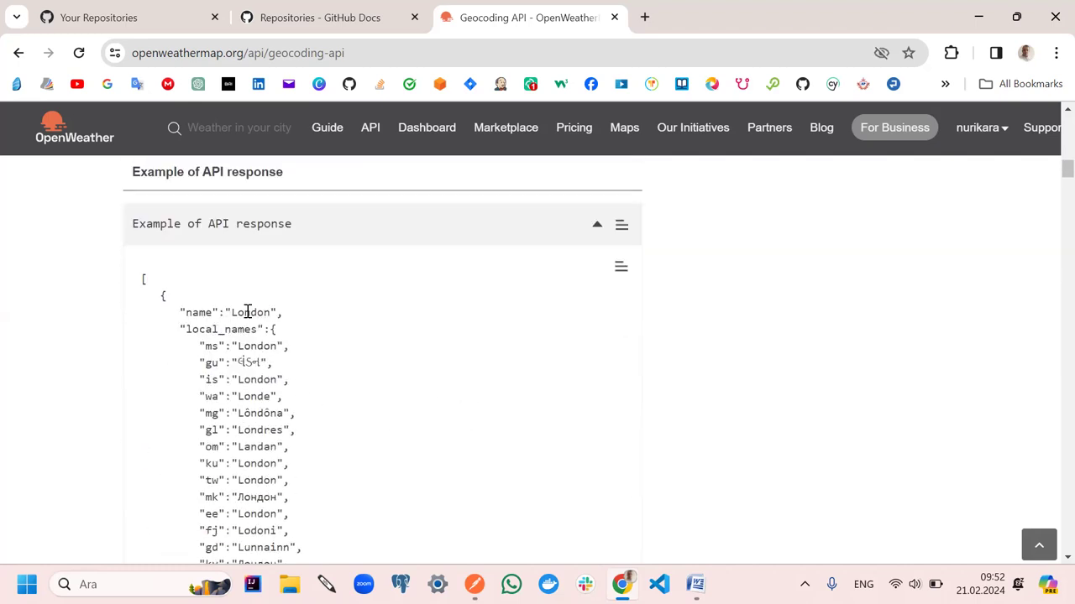
left_click_drag(226, 312, 278, 328)
scroll(324, 377, "down", 2)
scroll(324, 377, "down", 4)
scroll(326, 384, "up", 15)
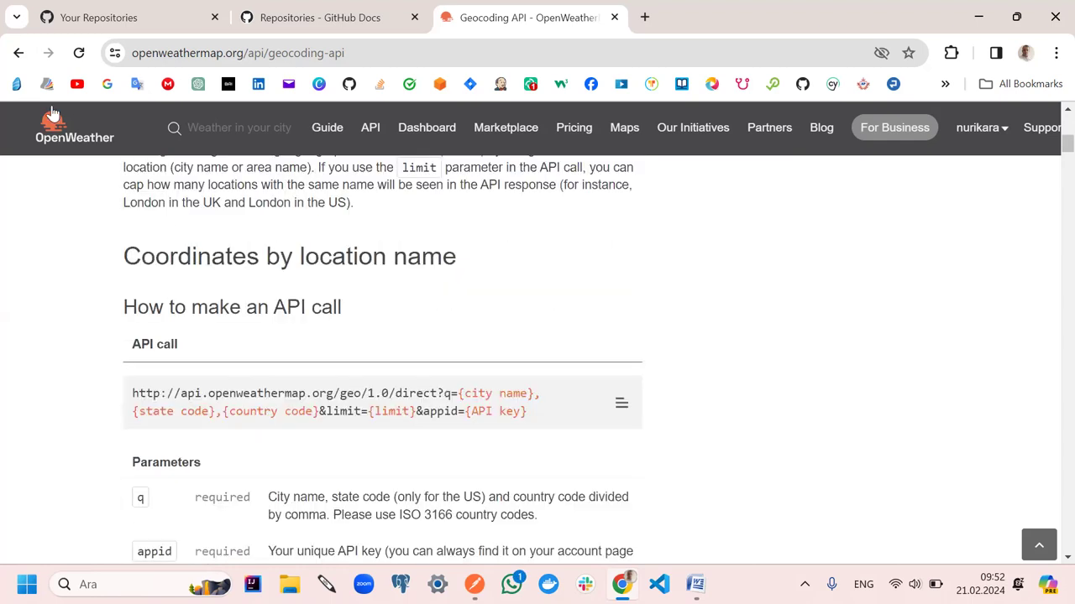
left_click(18, 53)
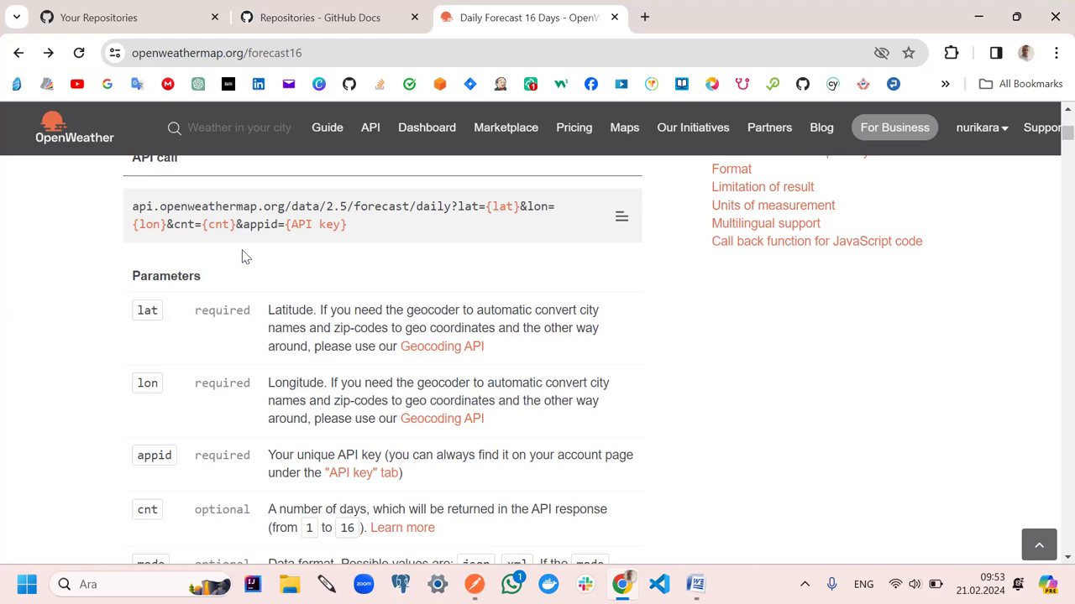
Review the daily forecast API call in the documentation, then check the ApiKeyAuth request's authorization and query parameters in Postman
scroll(236, 250, "up", 2)
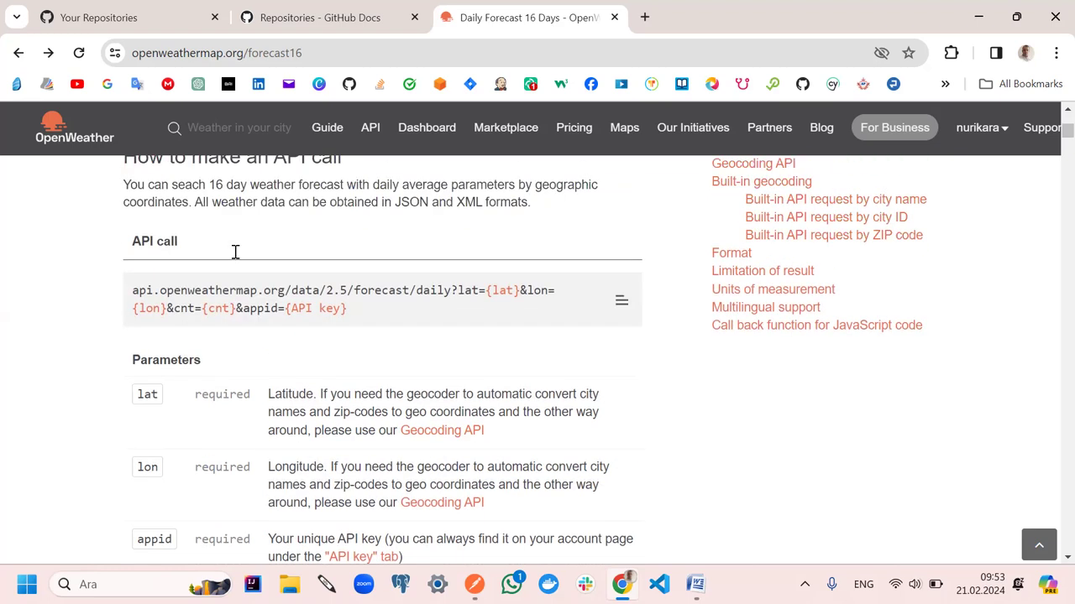
scroll(235, 252, "down", 2)
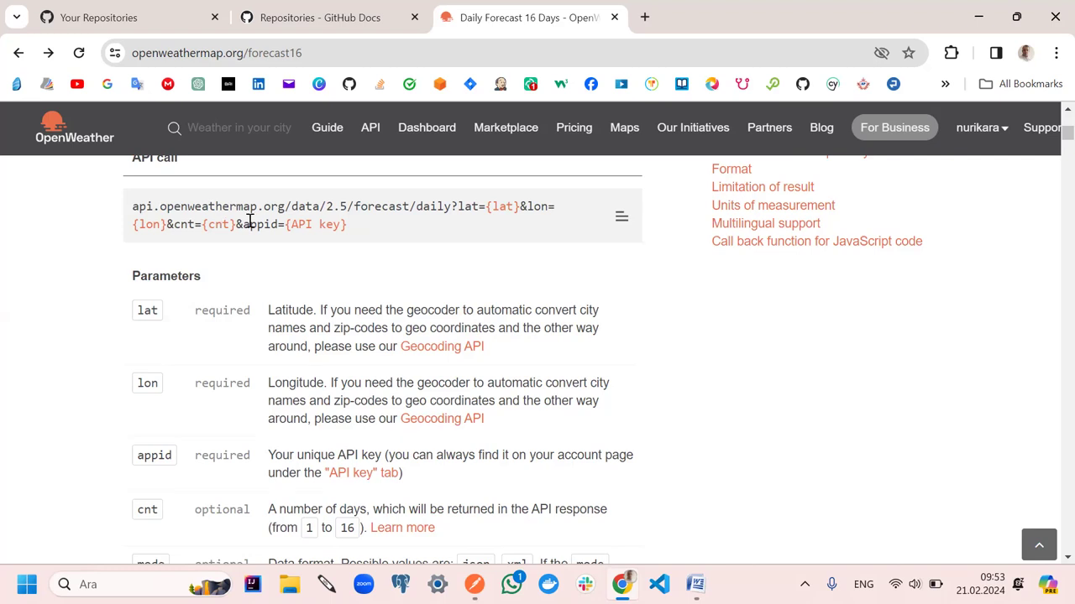
left_click(474, 585)
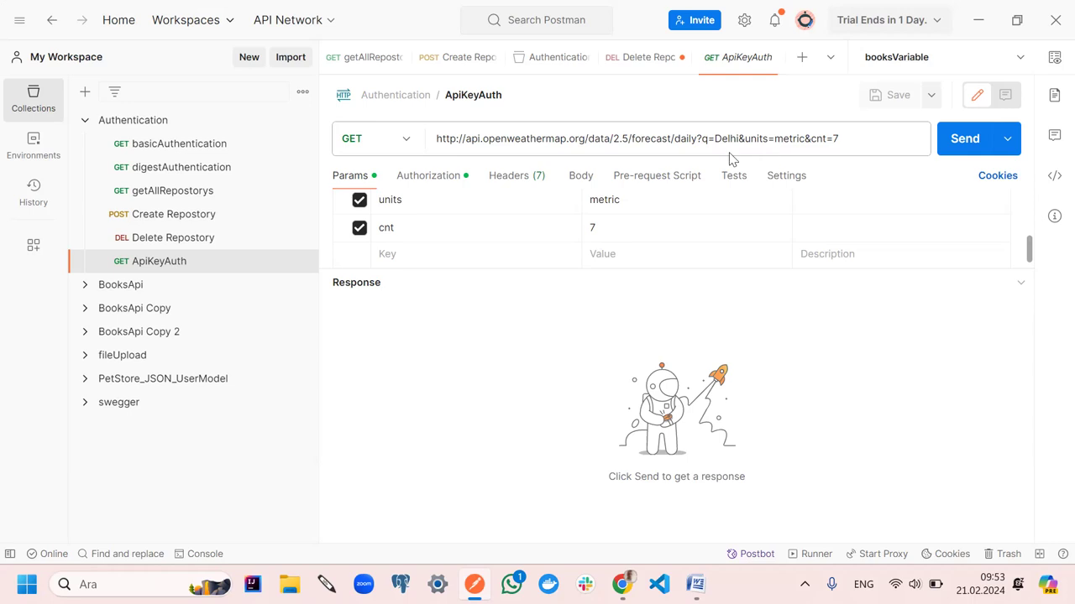
left_click(426, 174)
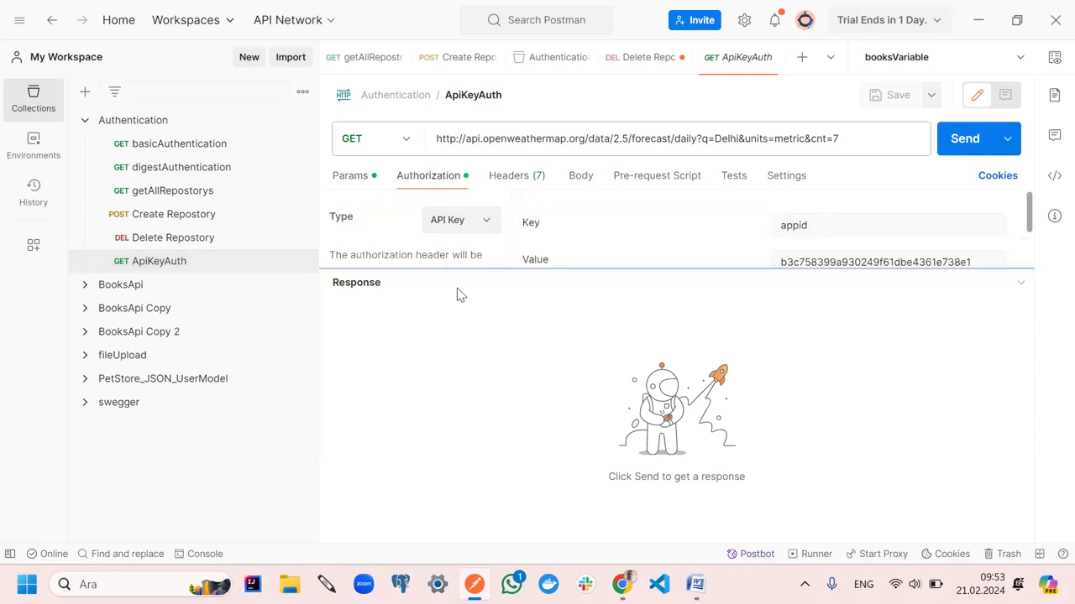
left_click_drag(452, 270, 434, 391)
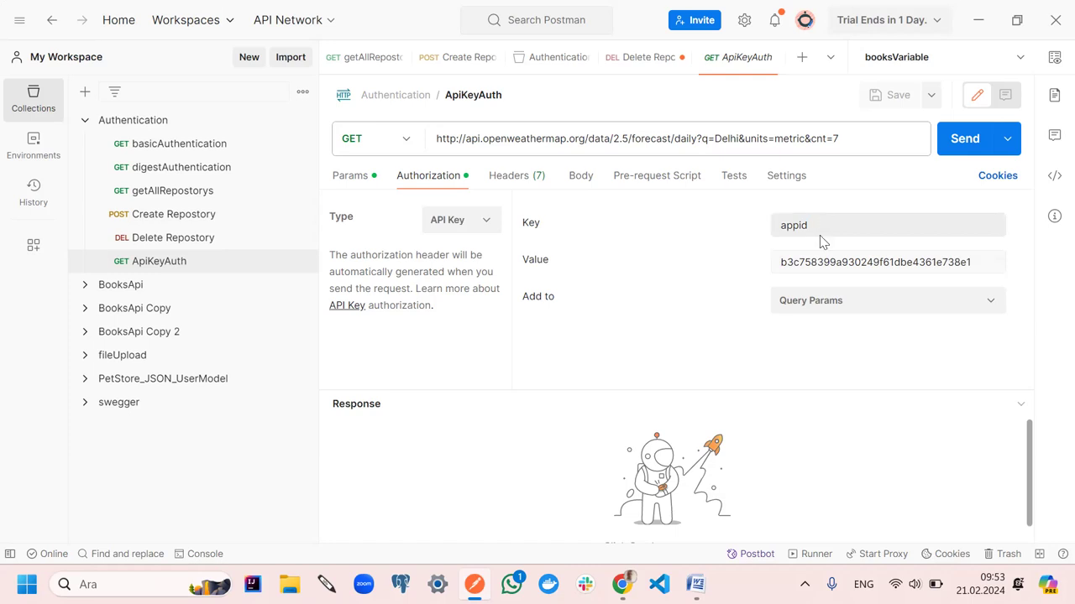
left_click(356, 184)
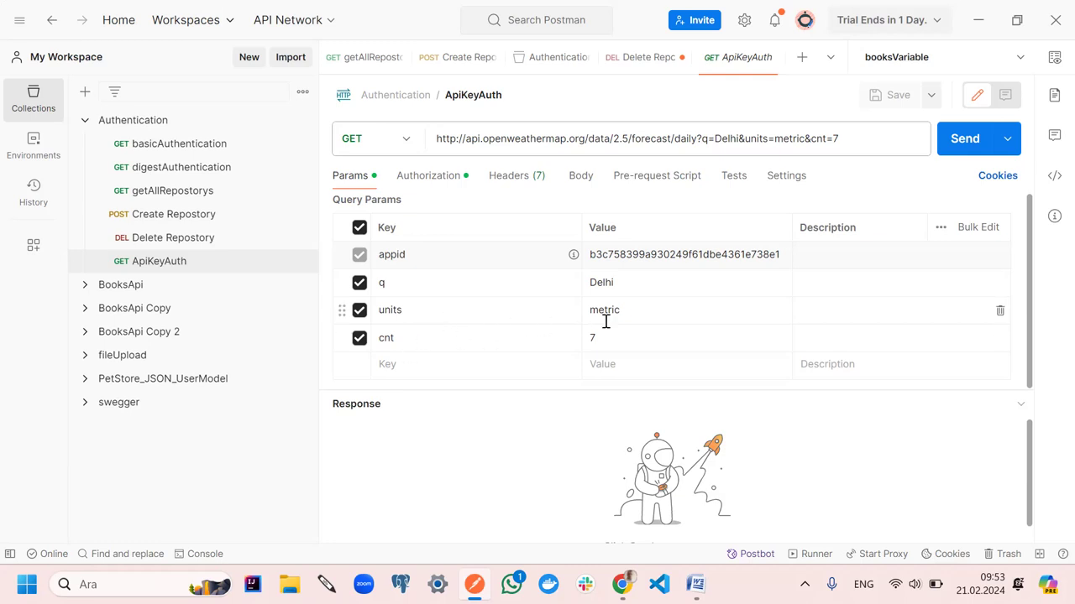
Send the ApiKeyAuth request and enlarge the response area
left_click(944, 148)
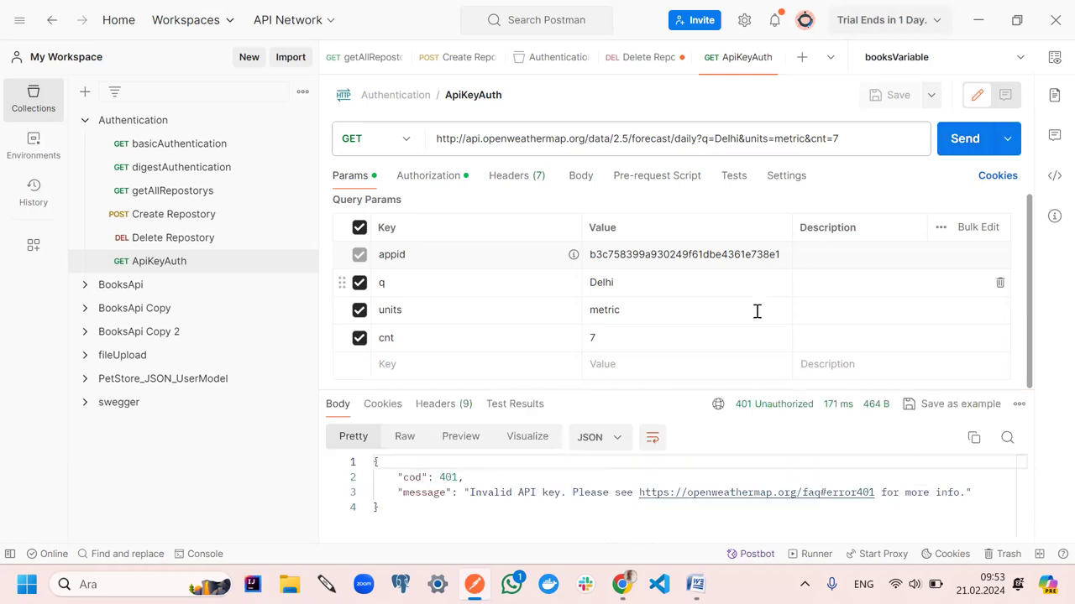
left_click_drag(596, 386, 590, 237)
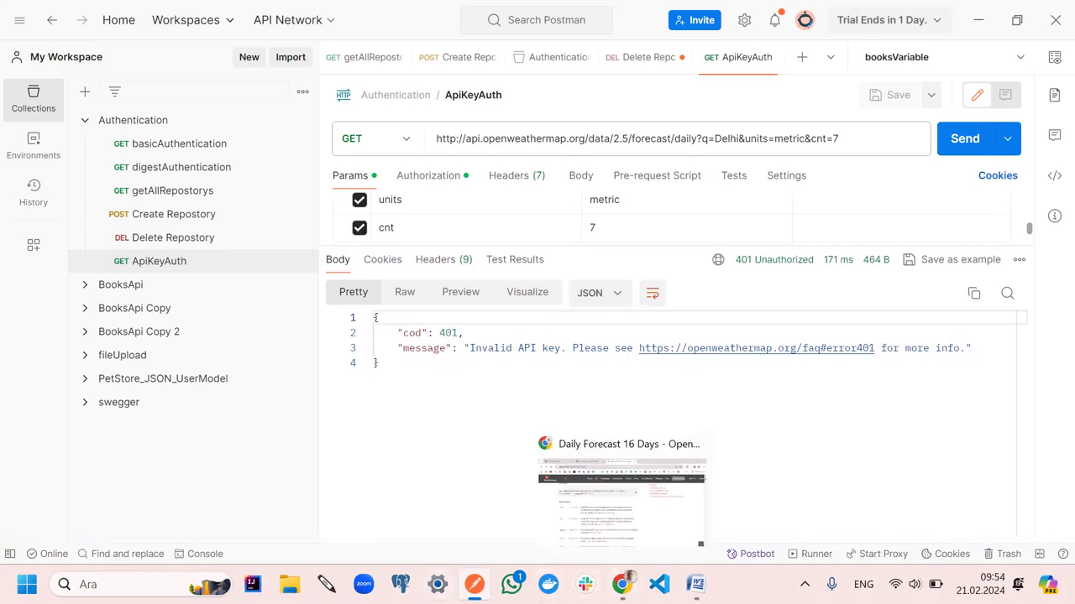
Examine the forecast API parameters in the browser documentation and reread the response body in Postman
left_click(622, 584)
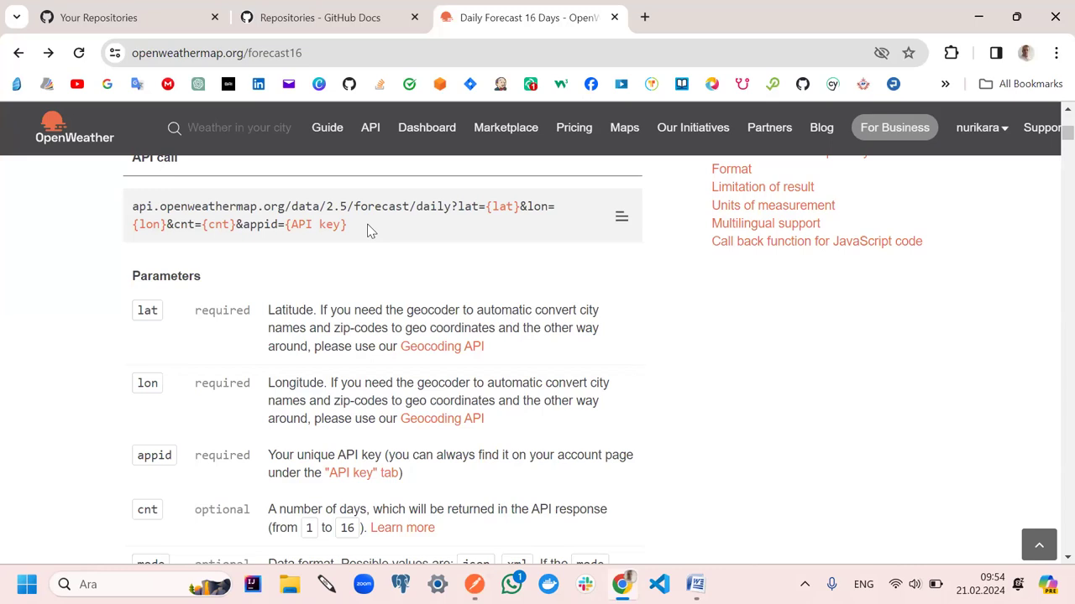
scroll(370, 231, "up", 1)
scroll(370, 232, "down", 1)
scroll(370, 232, "up", 1)
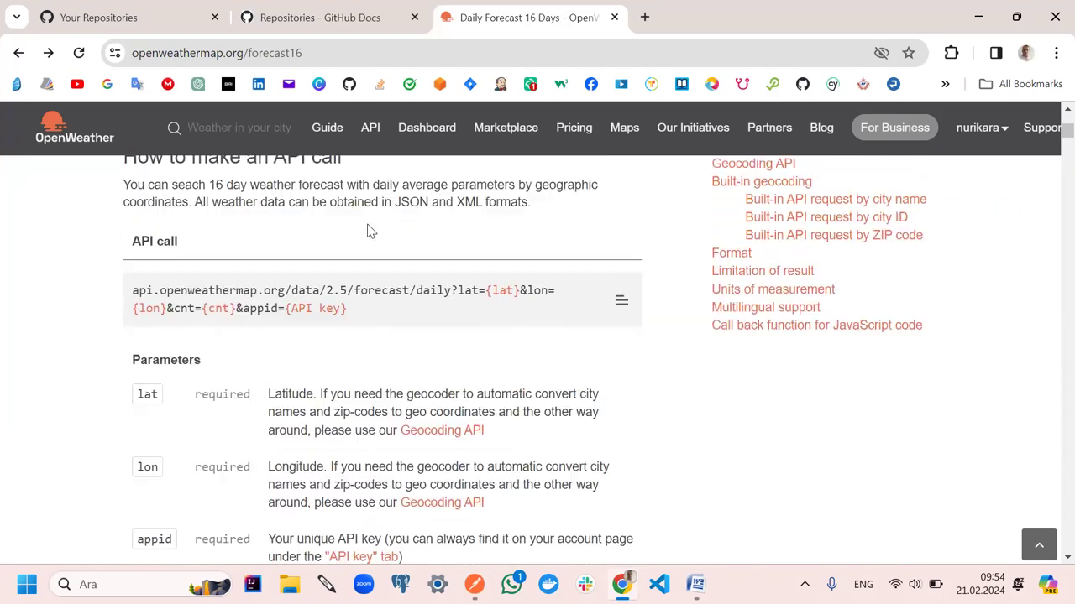
scroll(370, 232, "down", 3)
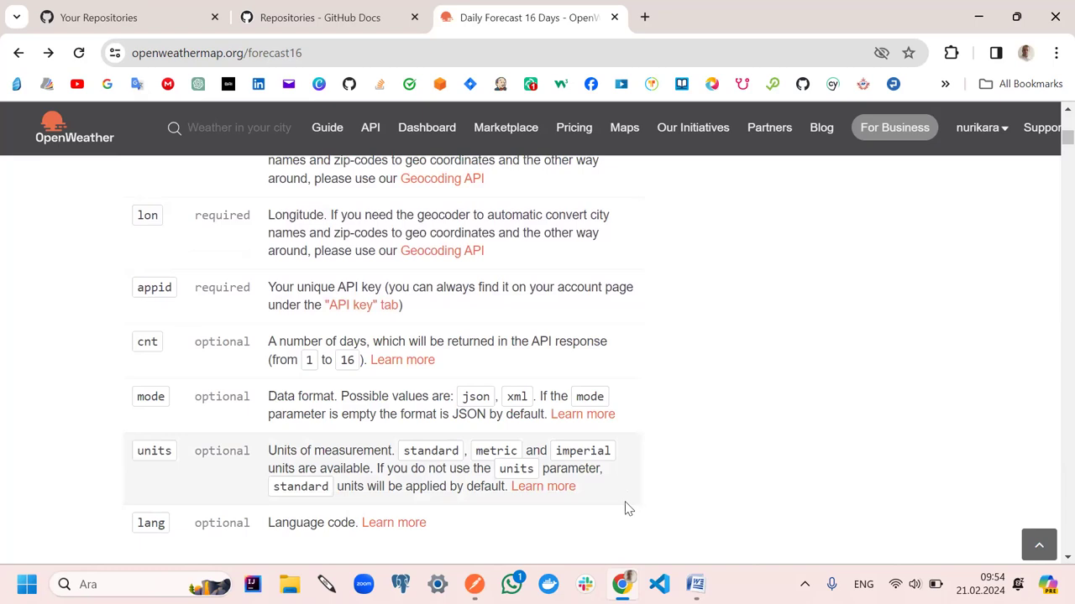
key("alt+Tab")
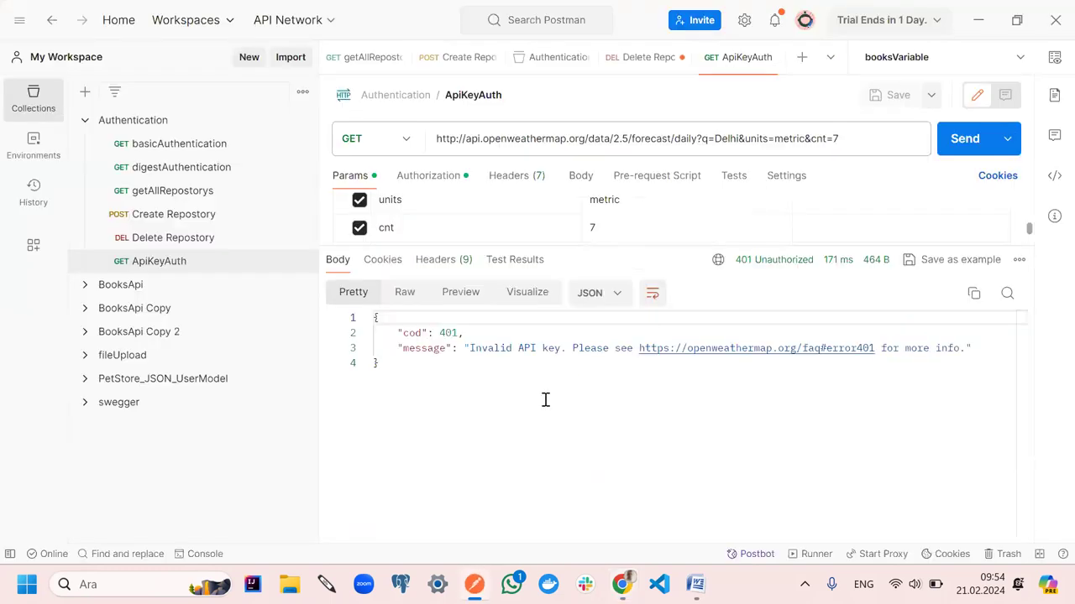
left_click_drag(481, 375, 348, 314)
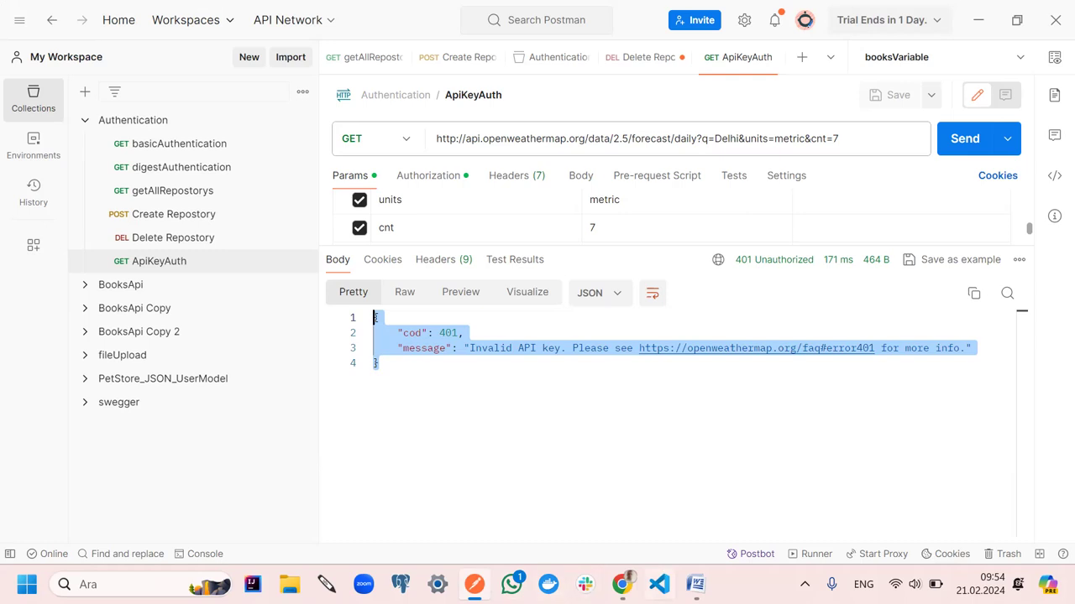
Switch to the browser and open the OpenWeather account's API keys page
left_click(621, 585)
scroll(647, 221, "up", 10)
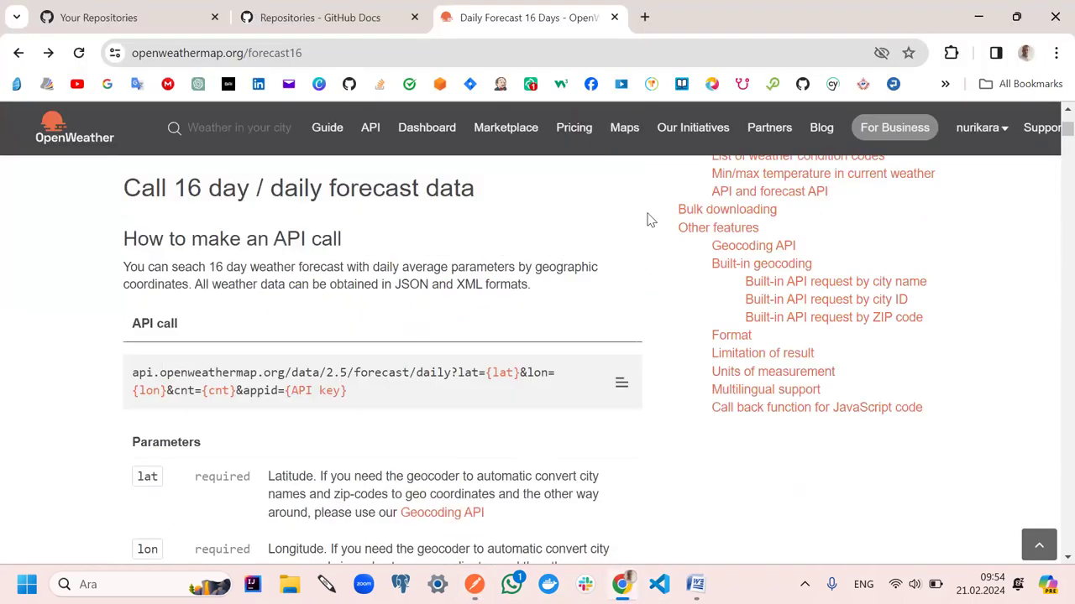
left_click(987, 126)
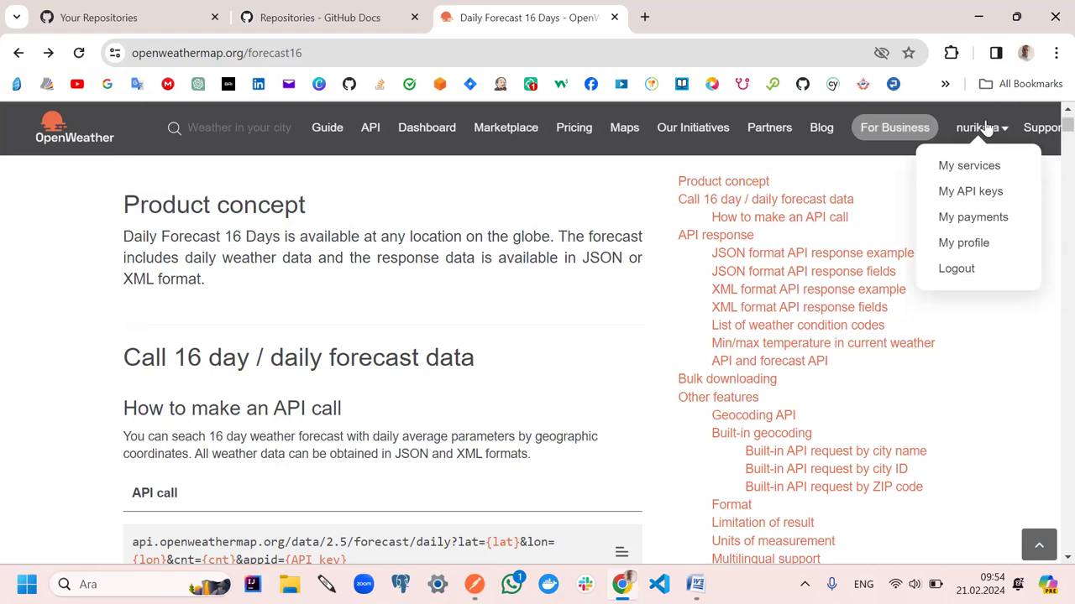
left_click(980, 192)
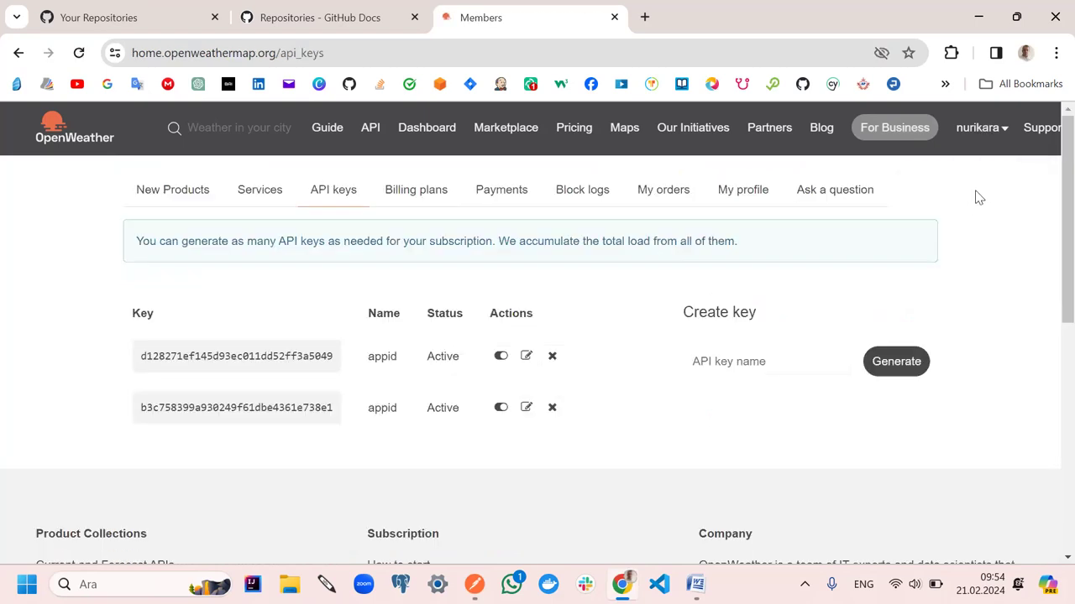
Generate a new OpenWeather API key named appid
left_click(908, 366)
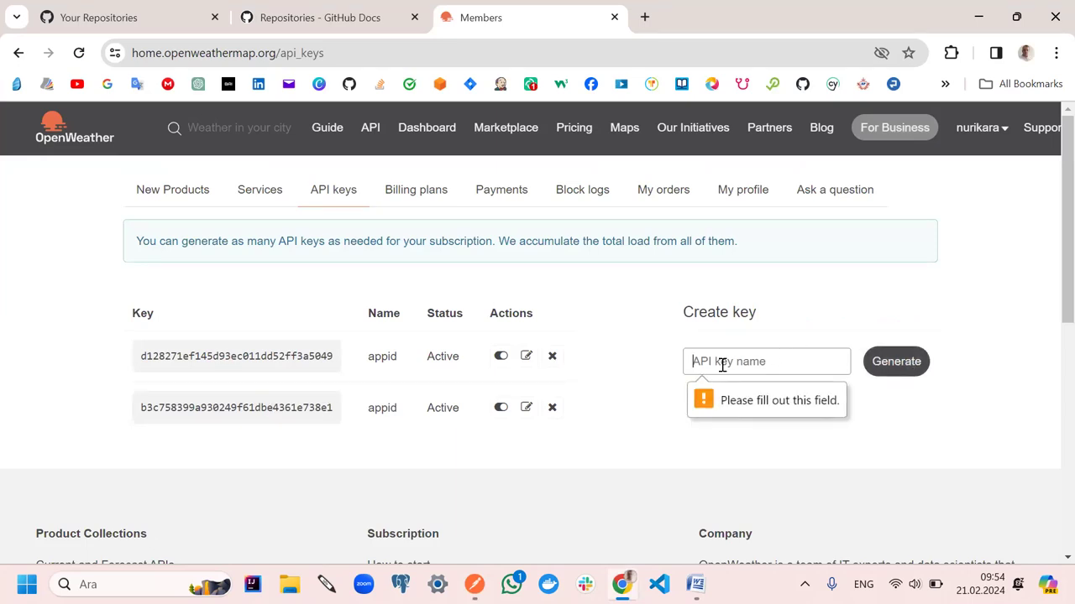
type("ap")
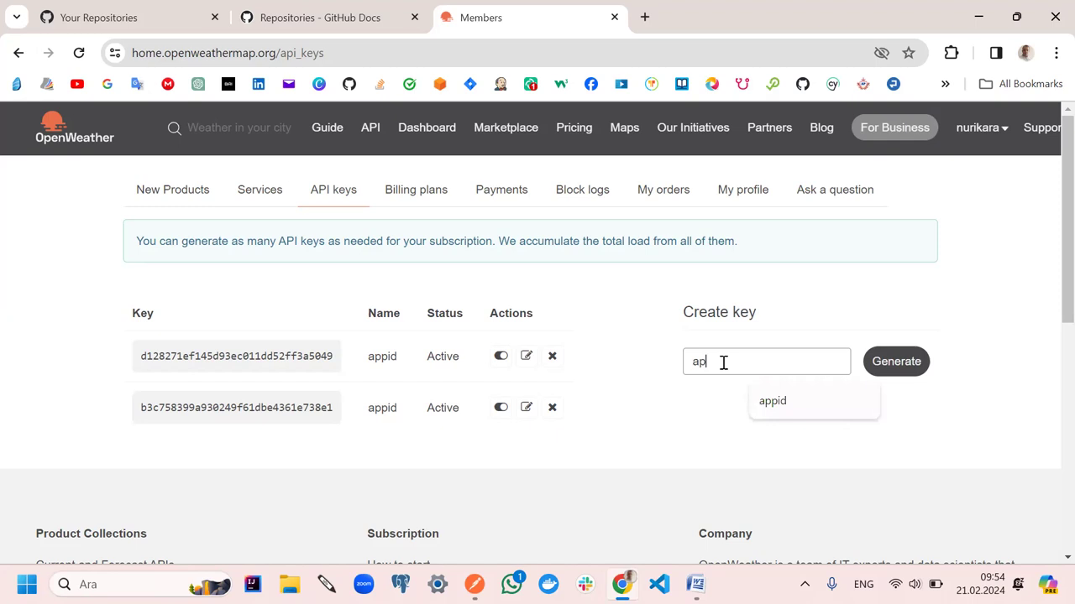
type("pid")
left_click(896, 362)
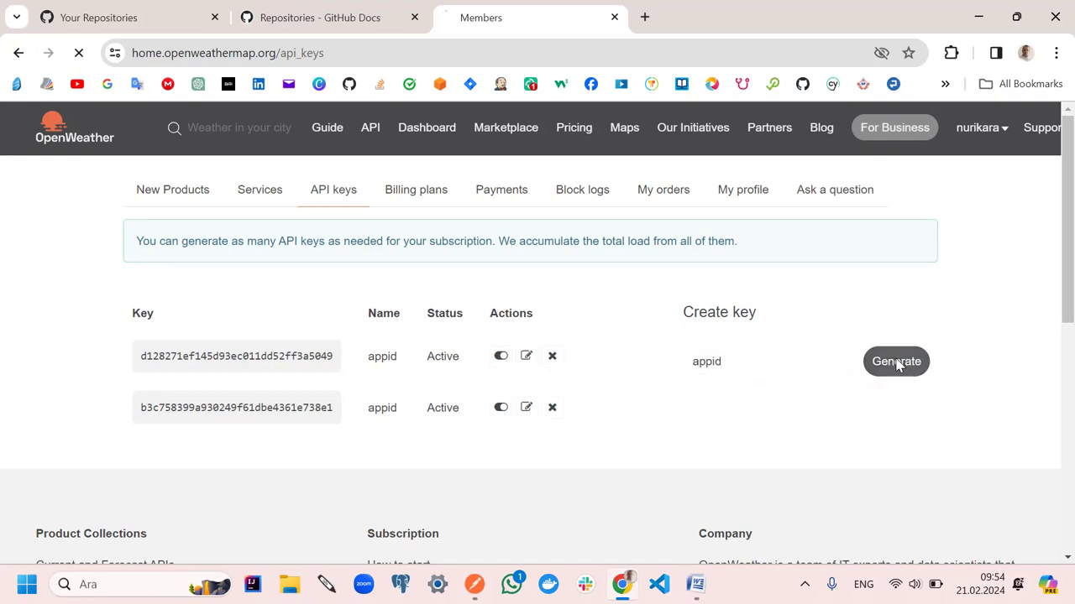
Copy the newly generated API key from the end of the key list
scroll(638, 386, "down", 2)
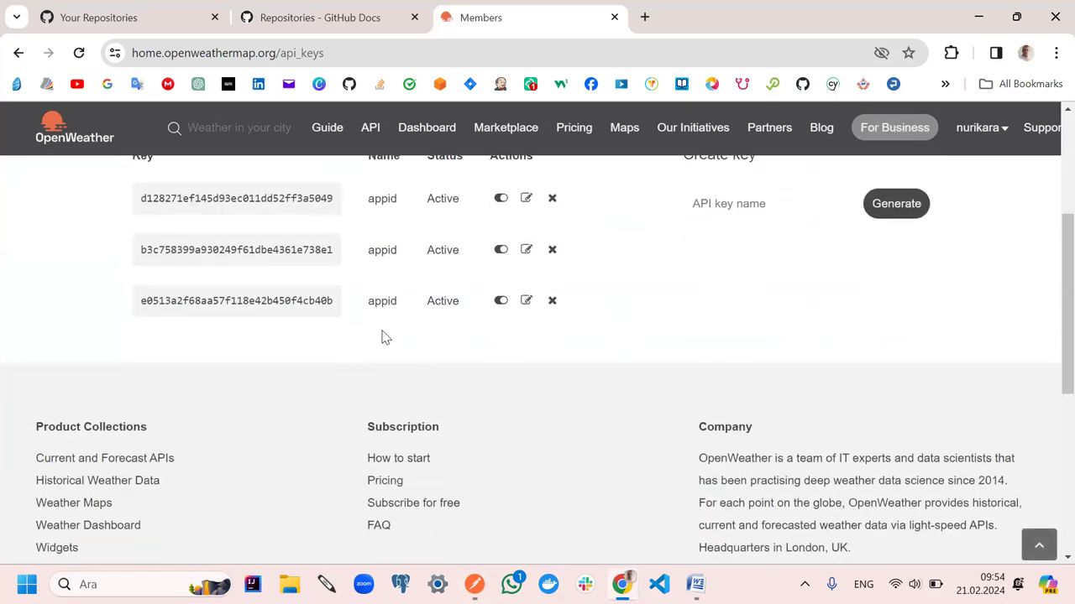
double_click(324, 303)
key("ctrl+c")
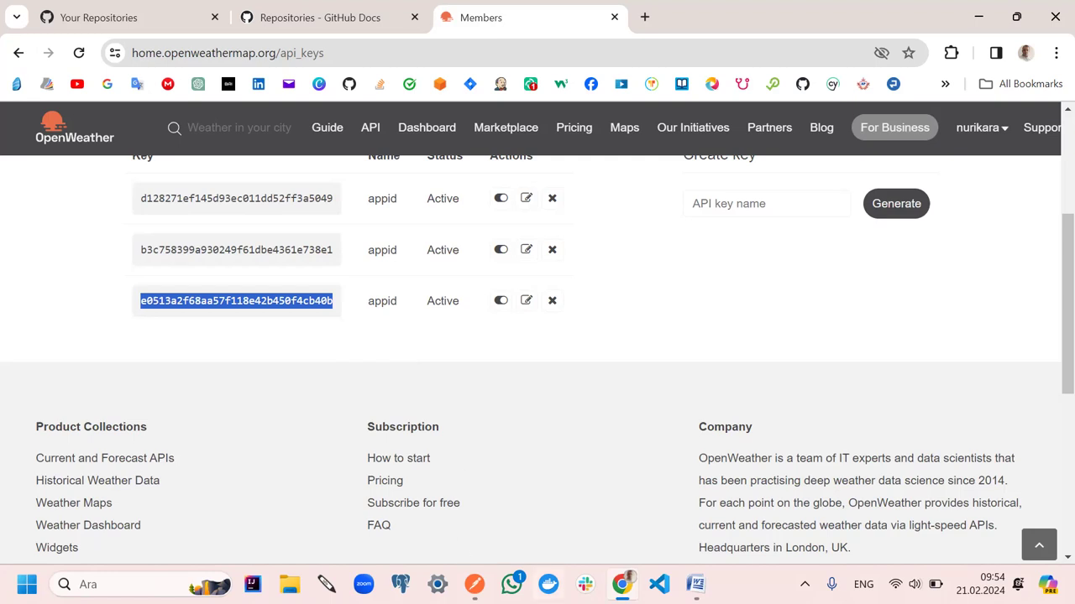
Switch to Postman and replace the ApiKeyAuth request's API key value with the copied key
key("alt+Tab")
left_click(651, 330)
key("ctrl+a")
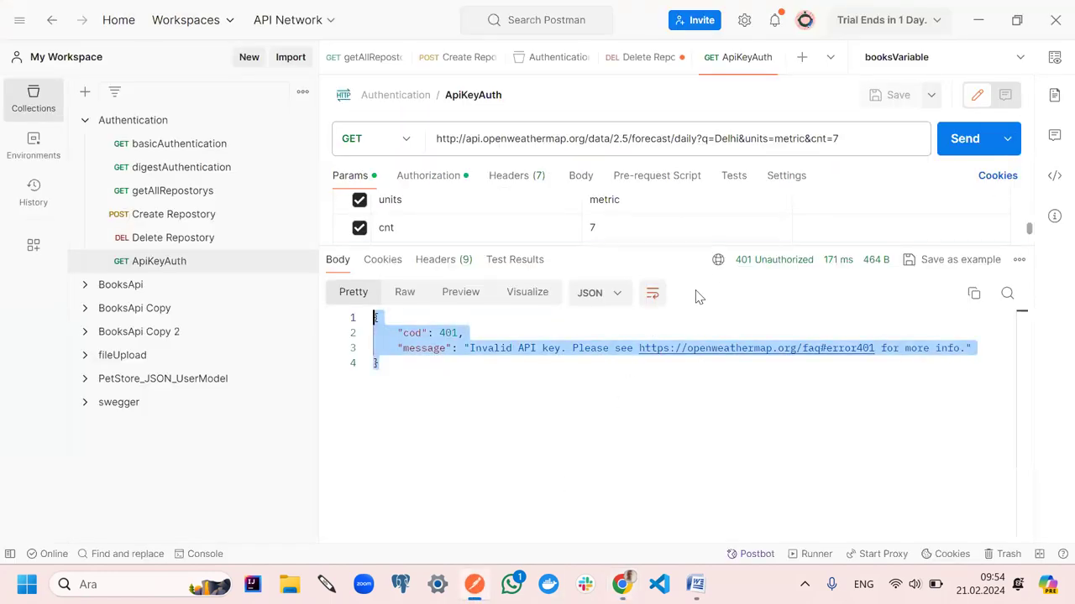
left_click(434, 180)
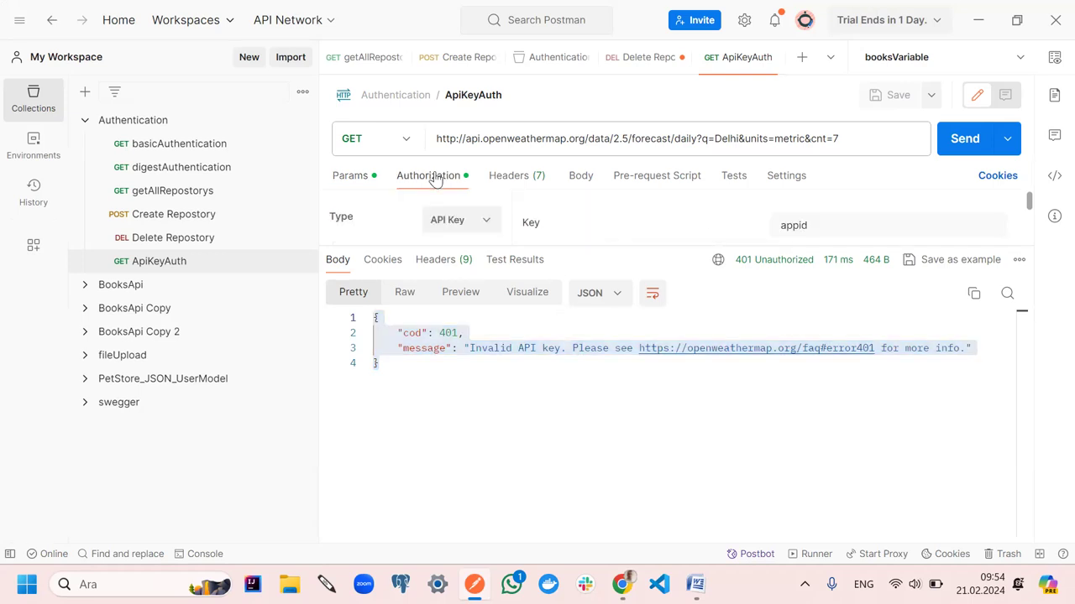
left_click_drag(827, 245, 826, 357)
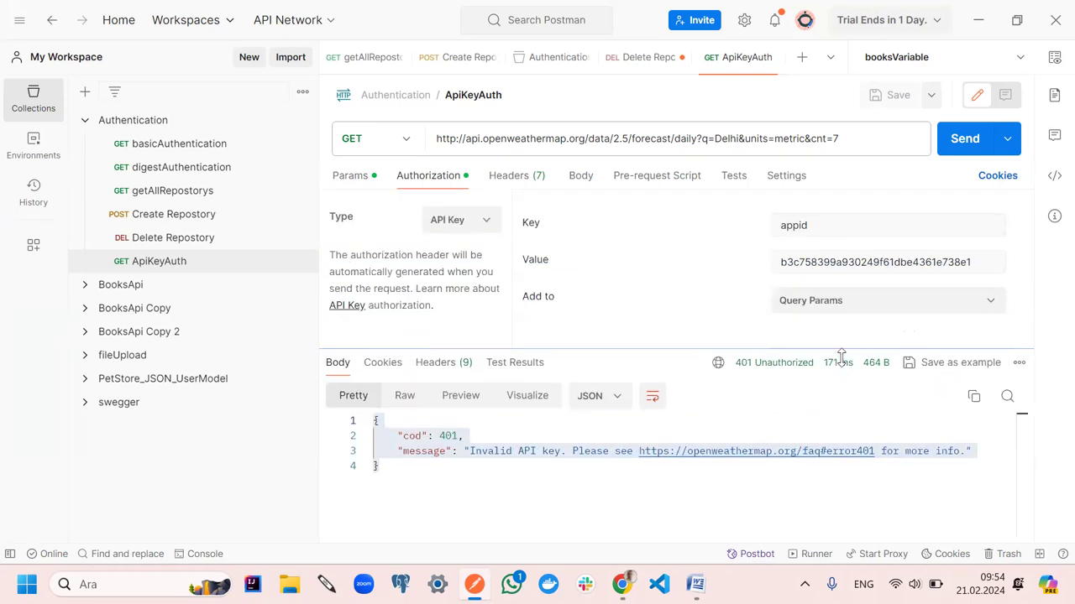
double_click(814, 263)
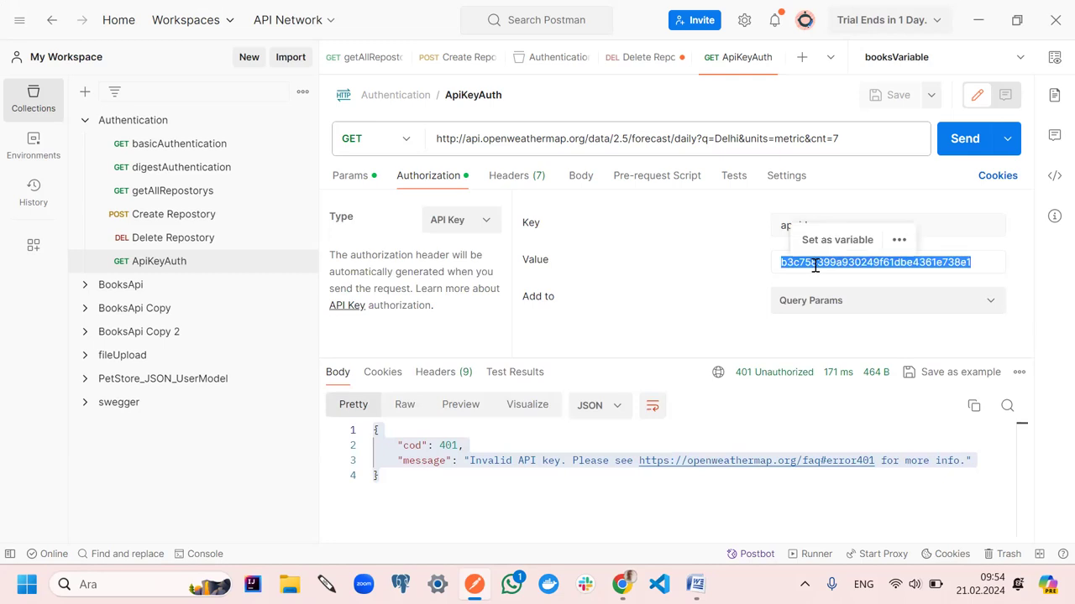
key("BackSpace")
key("ctrl+v")
Save the ApiKeyAuth request and send it again
left_click(898, 99)
left_click(961, 139)
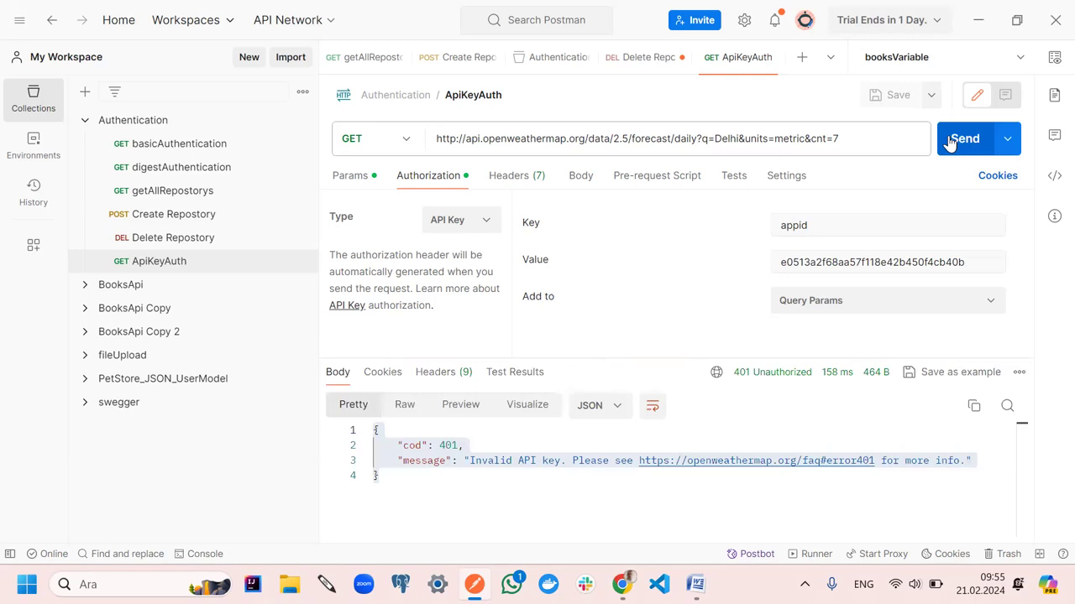
left_click(850, 137)
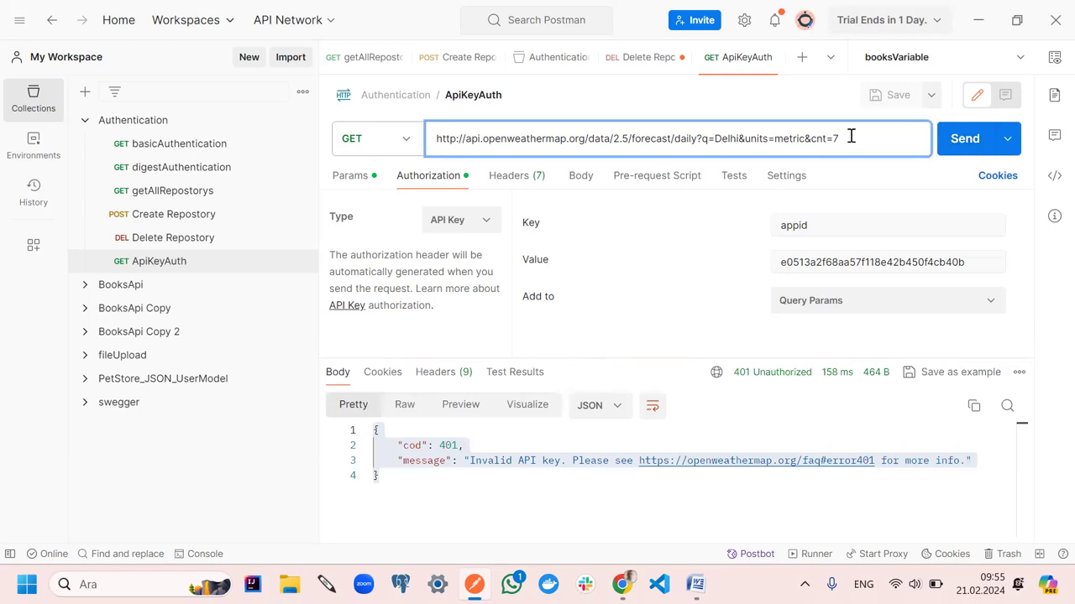
key("BackSpace")
key("BackSpace")
key("BackSpace")
key("BackSpace")
key("BackSpace")
key("BackSpace")
key("BackSpace")
key("BackSpace")
key("BackSpace")
key("BackSpace")
key("BackSpace")
key("BackSpace")
key("BackSpace")
key("BackSpace")
key("BackSpace")
key("BackSpace")
key("BackSpace")
key("BackSpace")
key("BackSpace")
key("BackSpace")
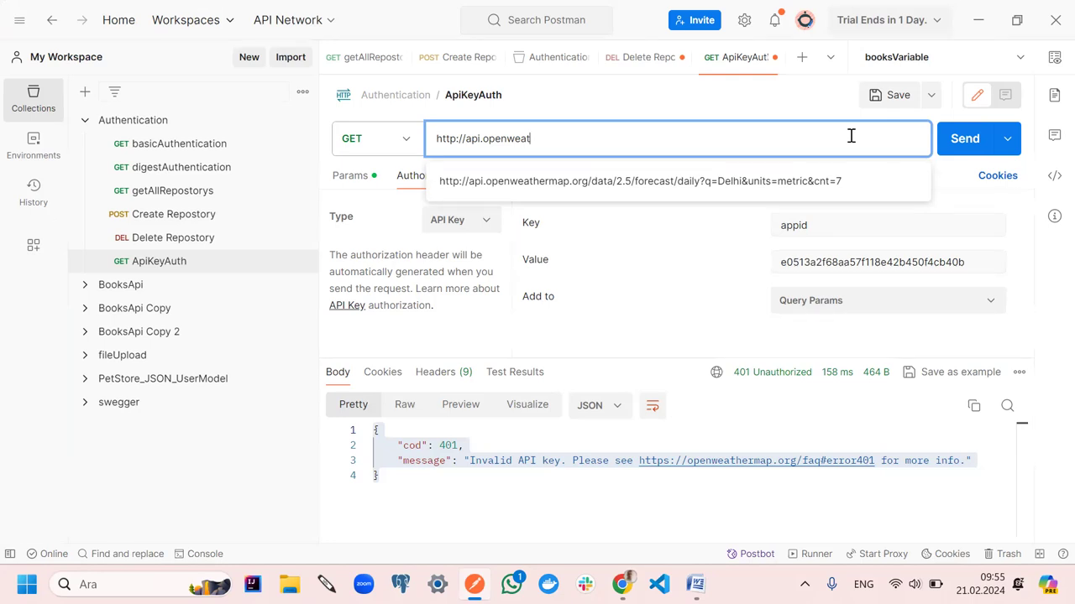
left_click(659, 241)
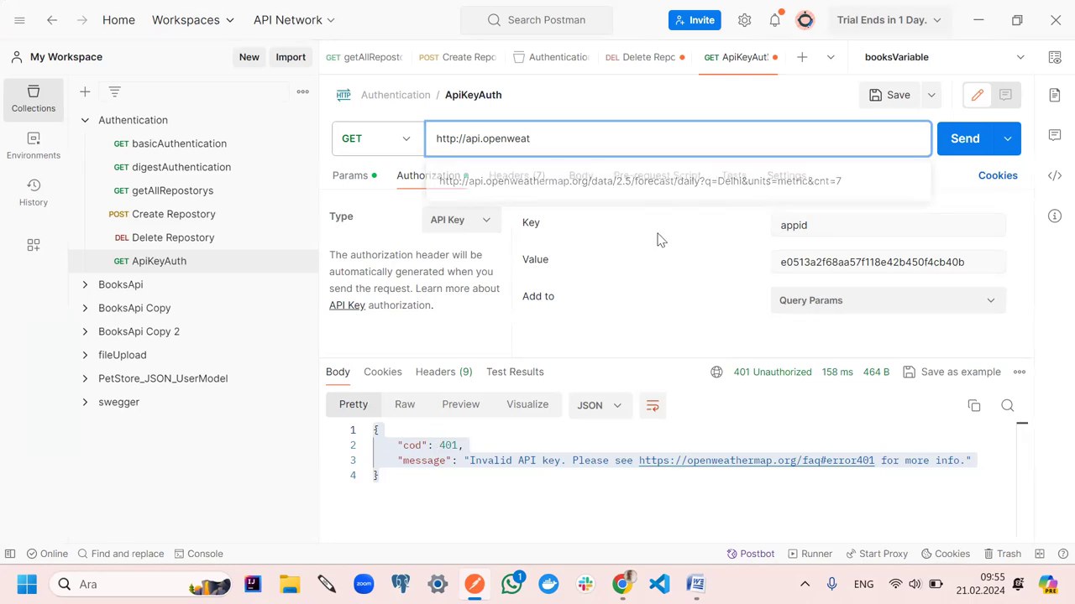
left_click(649, 142)
left_click(644, 179)
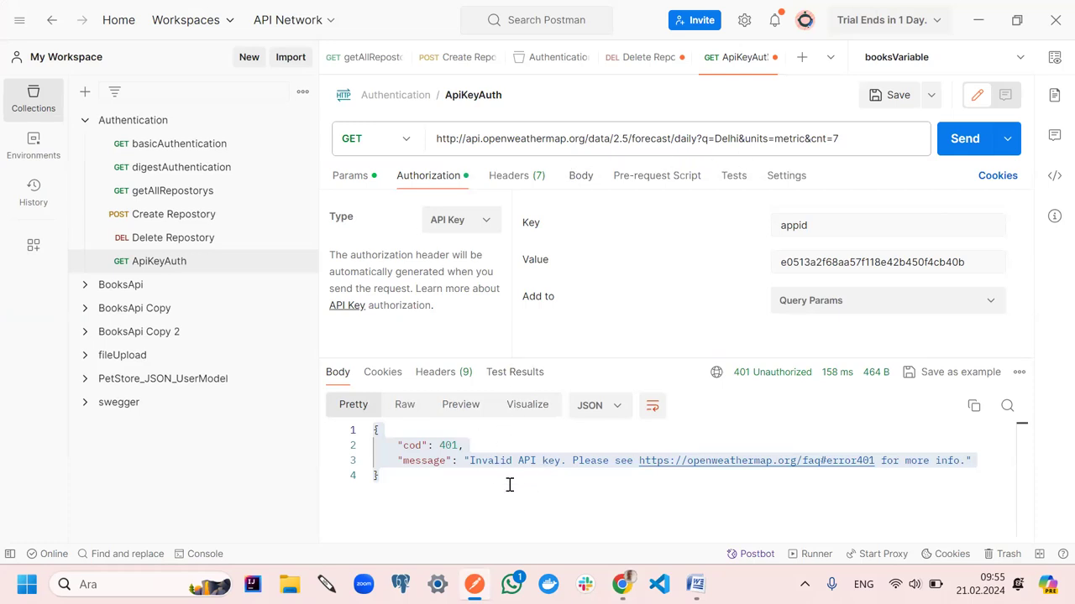
Enlarge the response area to examine the returned JSON body
left_click_drag(532, 360, 515, 209)
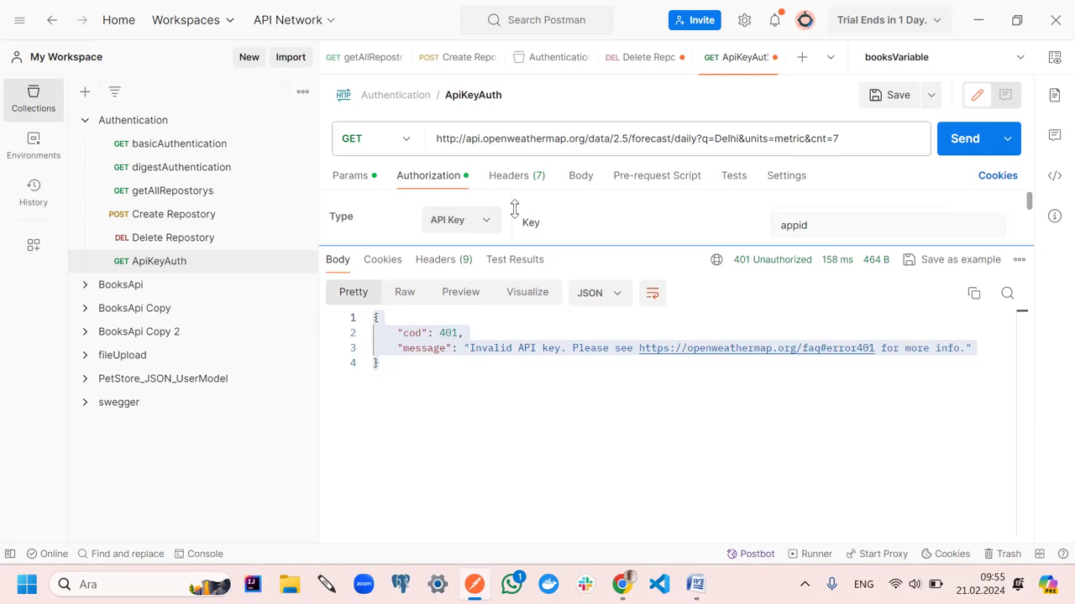
left_click(445, 419)
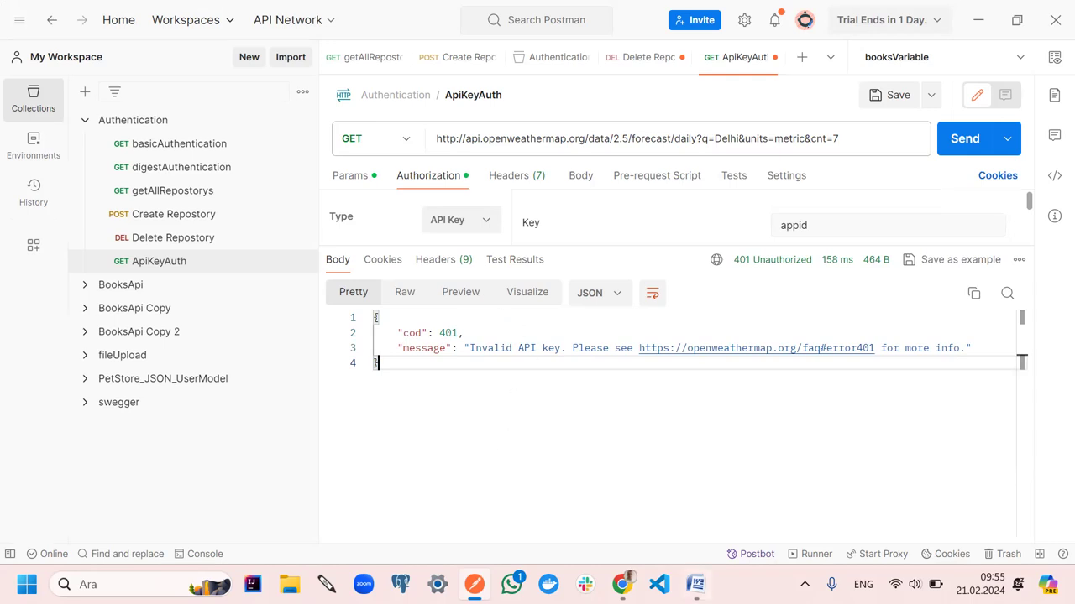
Switch to the lesson 08 Word document and insert a blank line above "Swagger- intractive documentation"
mouse_move(695, 584)
mouse_move(621, 585)
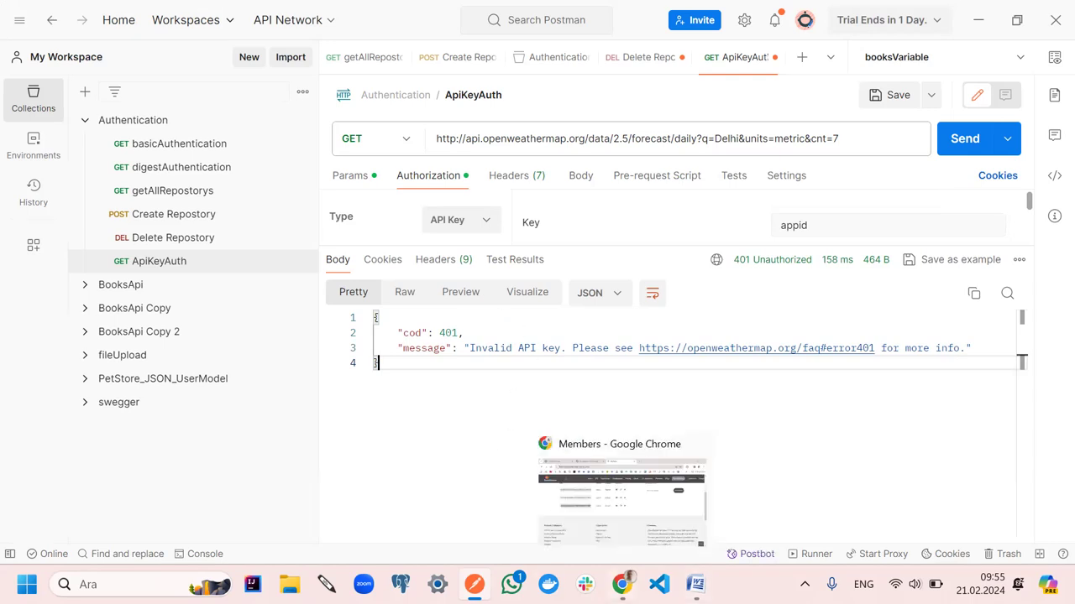
left_click(695, 584)
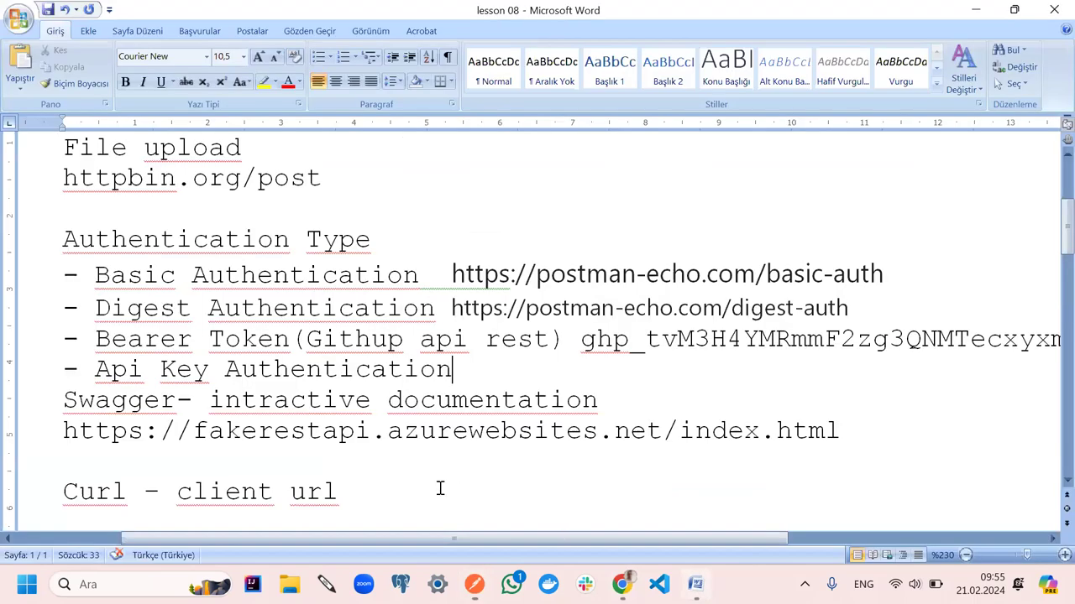
left_click(60, 401)
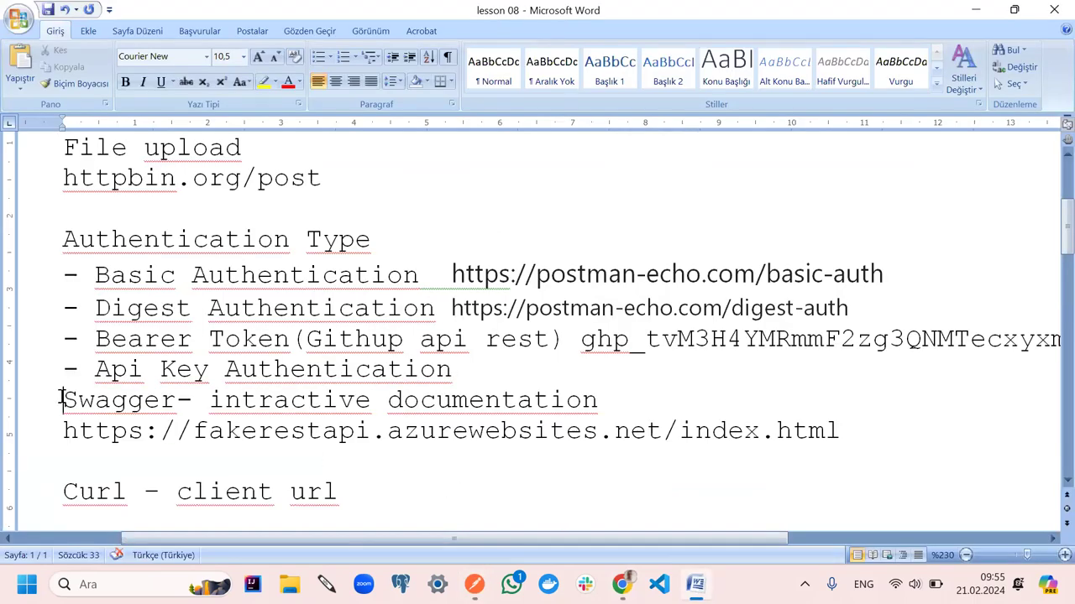
key("Return")
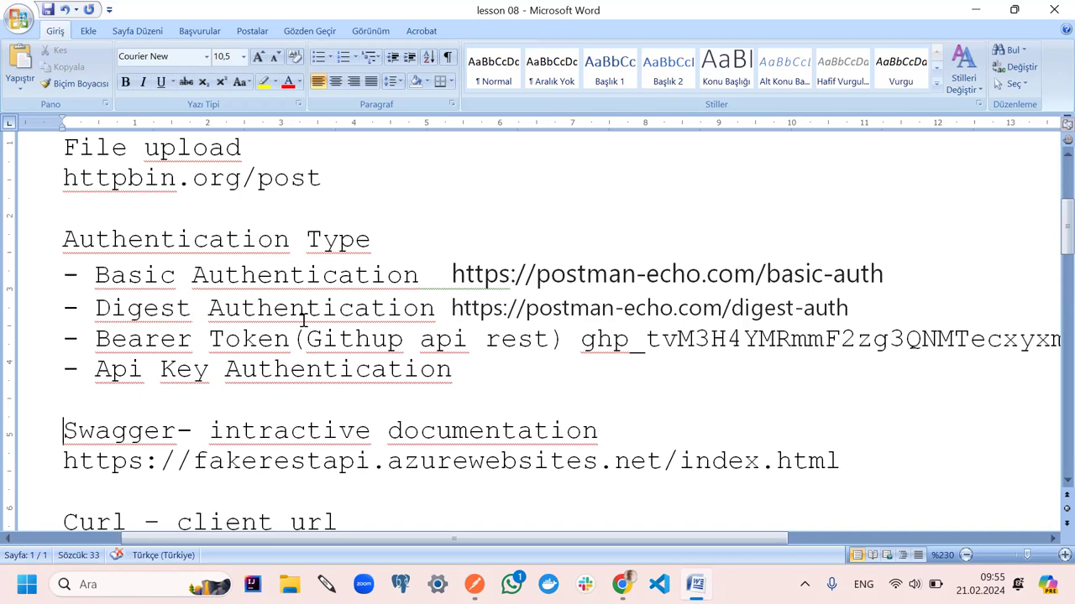
scroll(304, 320, "down", 1)
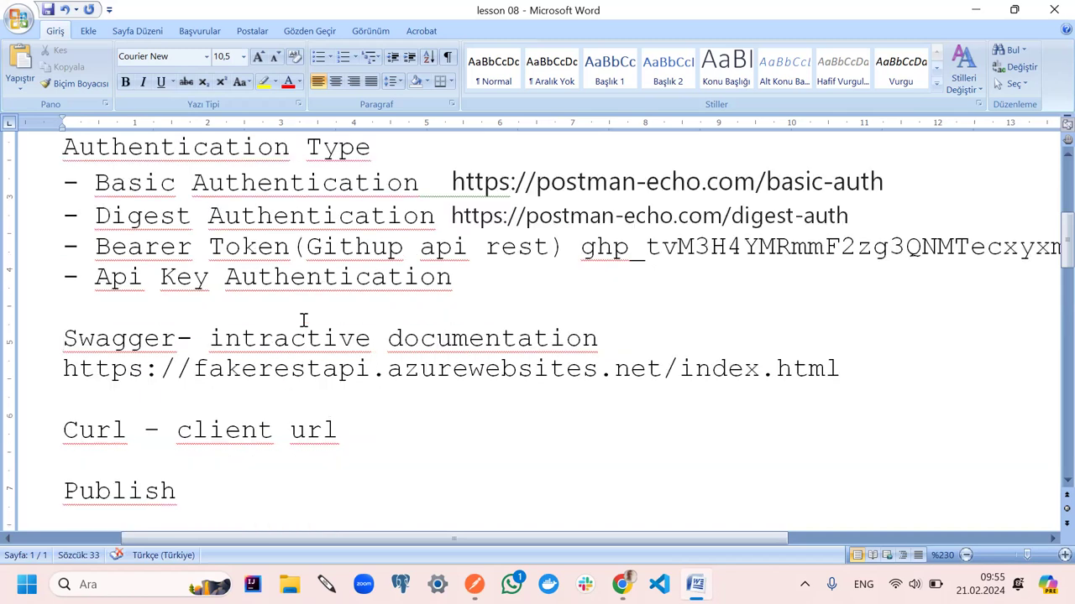
Switch to Postman and examine the authorization types available for the ApiKeyAuth request, keeping API Key selected
left_click(475, 584)
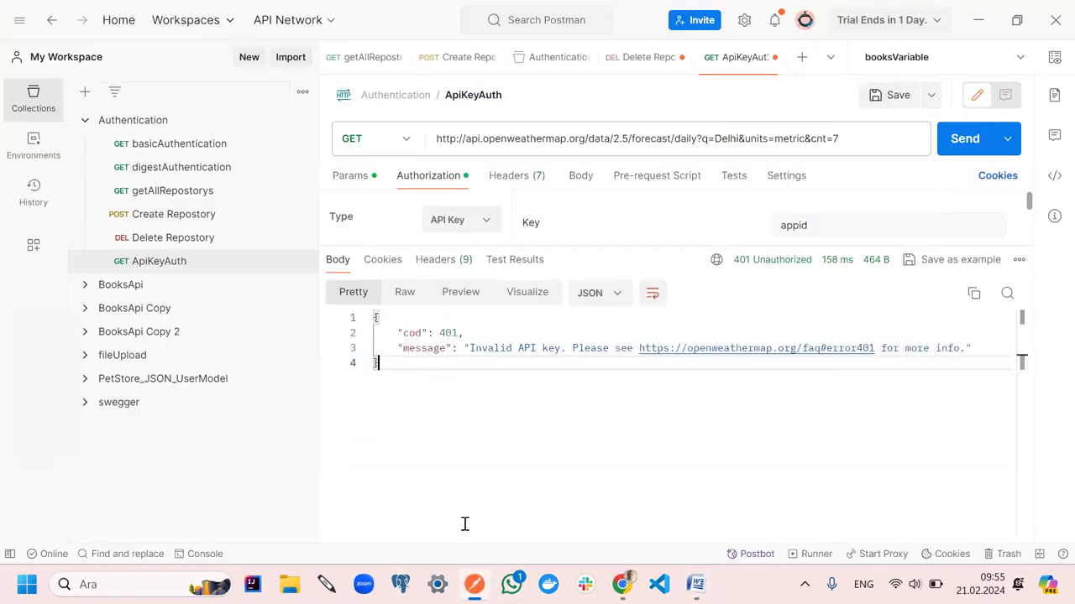
left_click(482, 221)
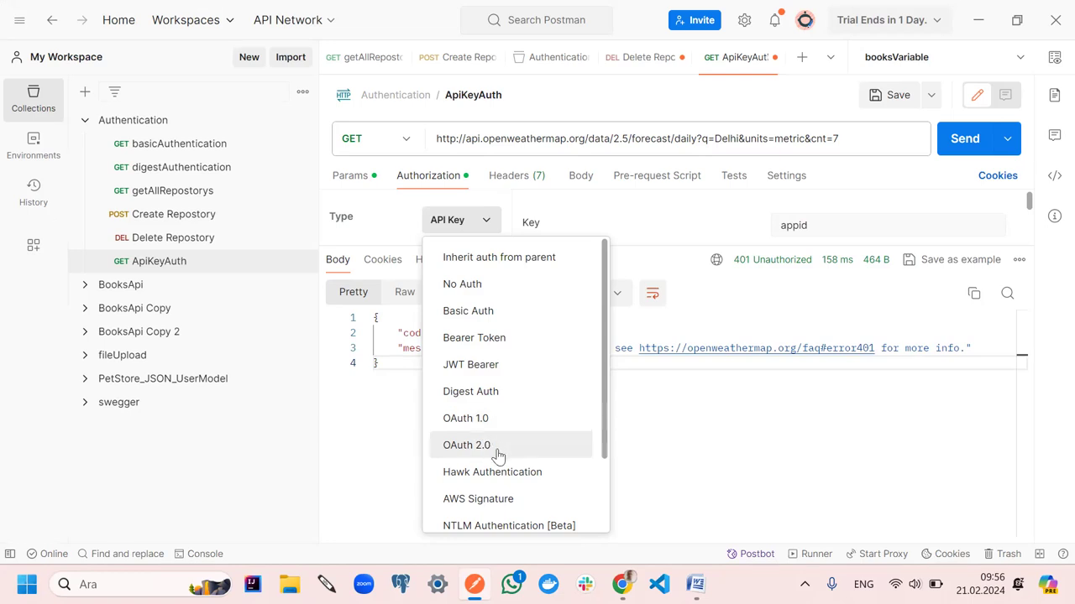
scroll(517, 441, "down", 1)
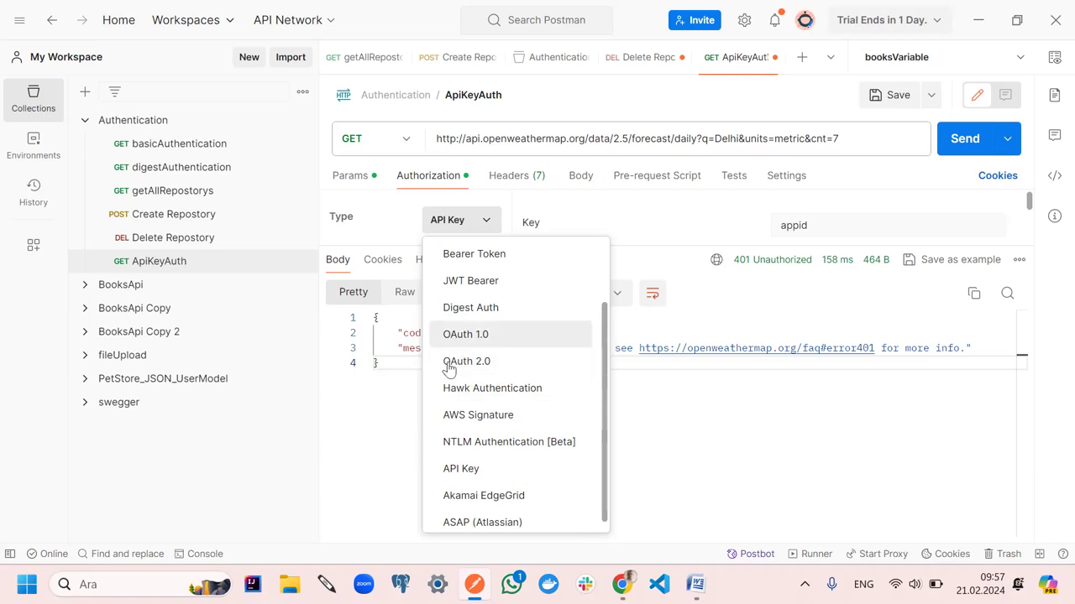
left_click(334, 416)
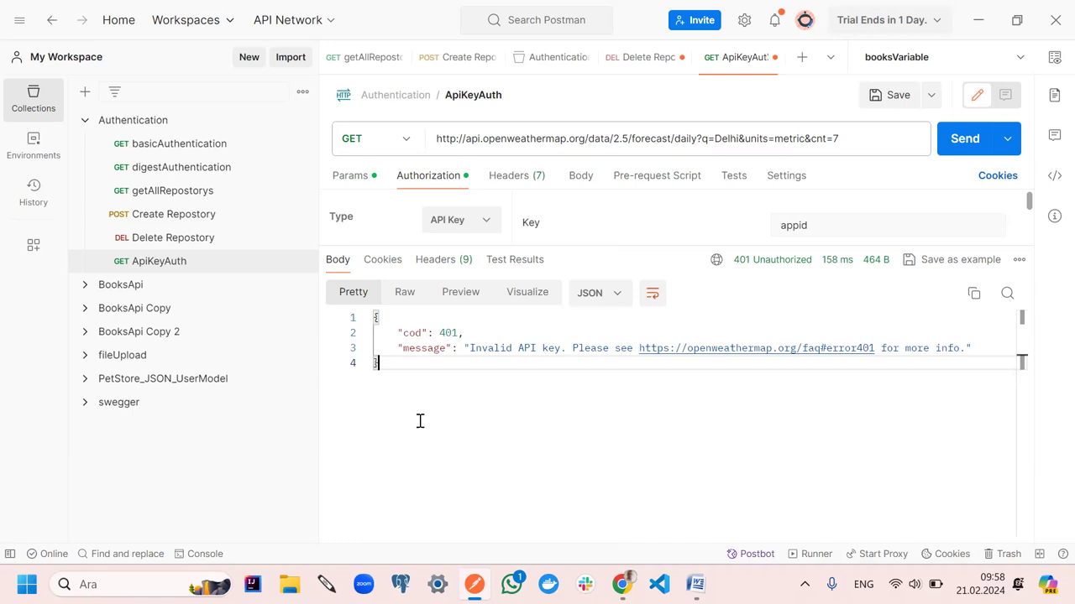
Switch to the lesson 08 Word document and review the notes on Swagger, Curl and Publish
left_click(622, 584)
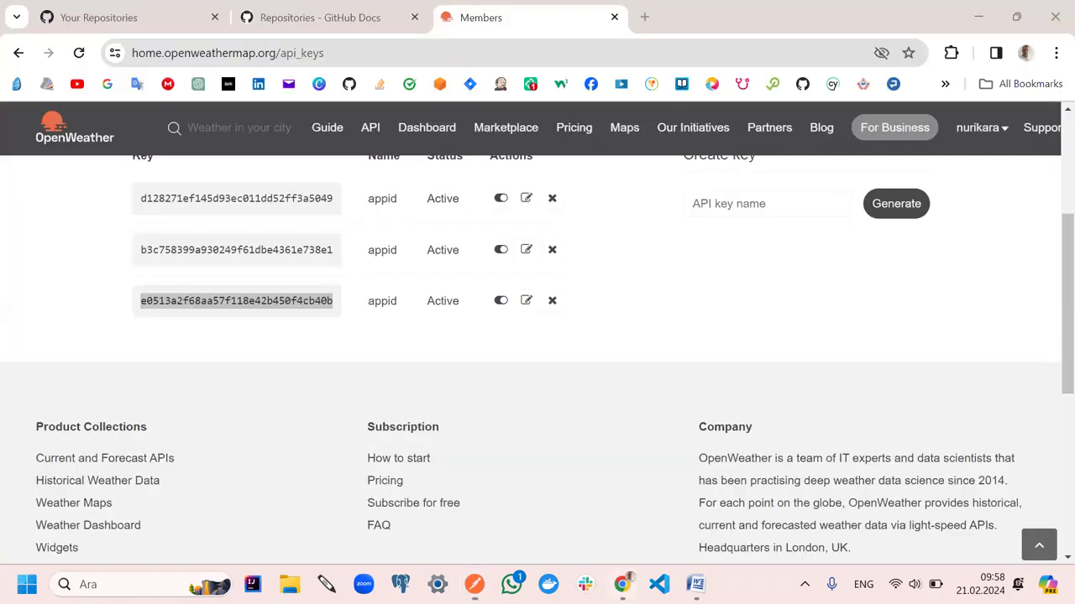
left_click(622, 584)
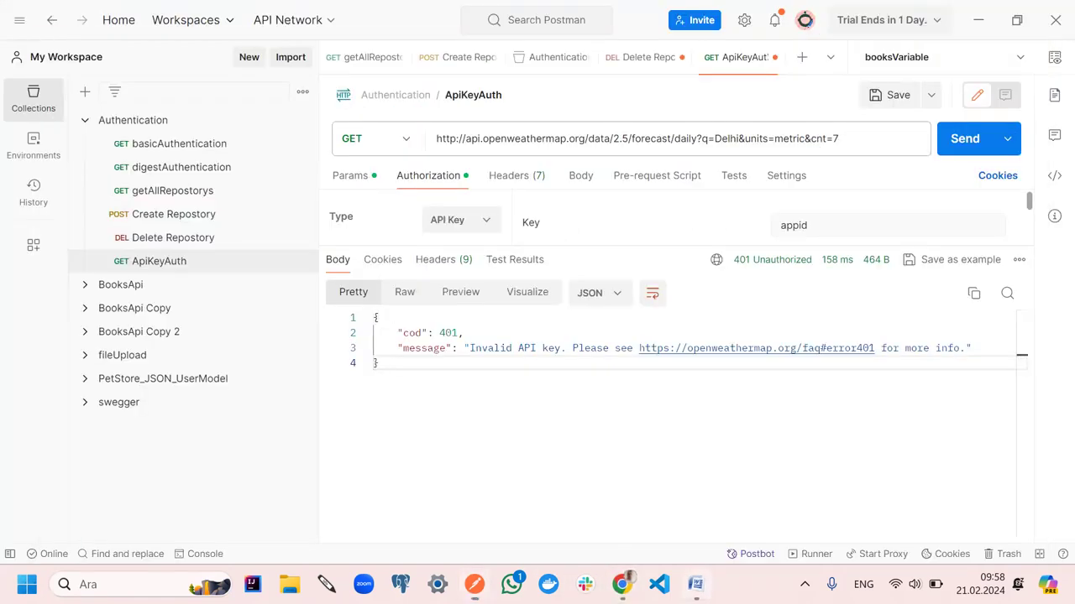
left_click(695, 584)
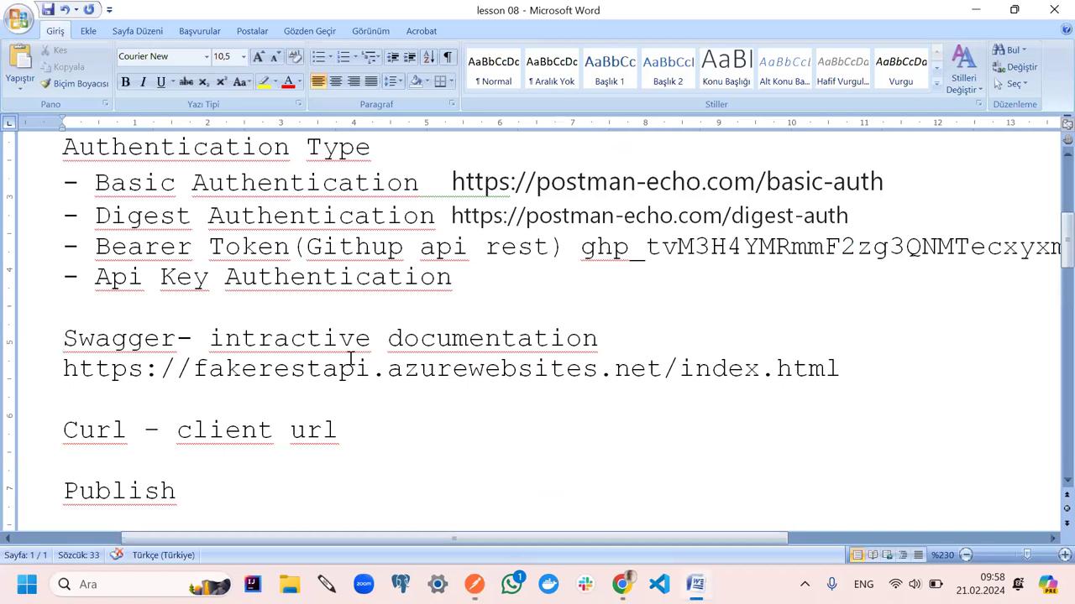
scroll(351, 358, "down", 1)
scroll(351, 359, "up", 1)
scroll(350, 358, "down", 1)
scroll(351, 358, "up", 1)
left_click(621, 585)
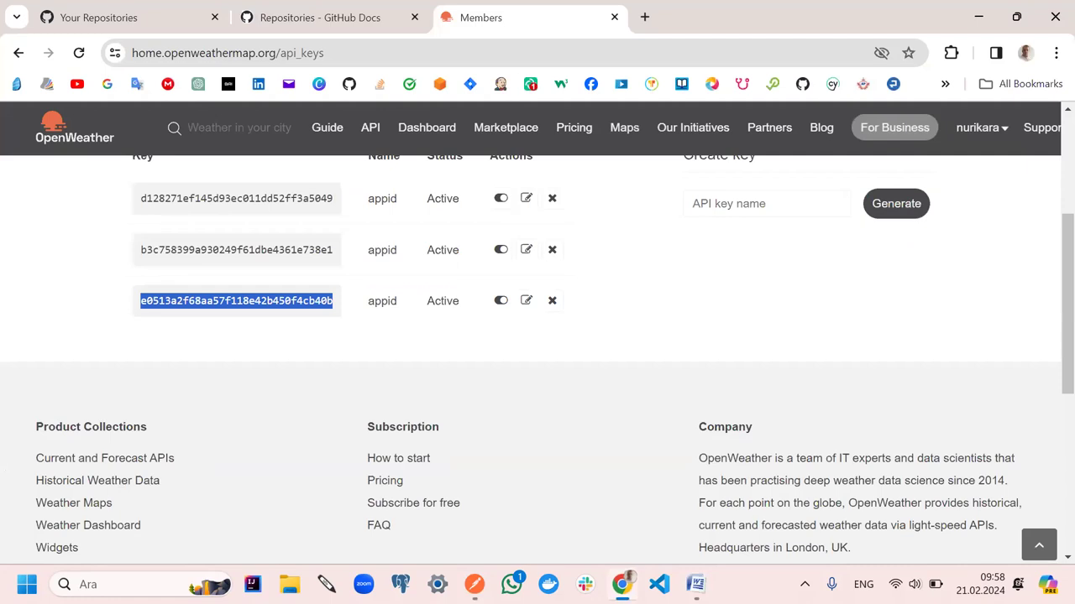
key("alt+Tab")
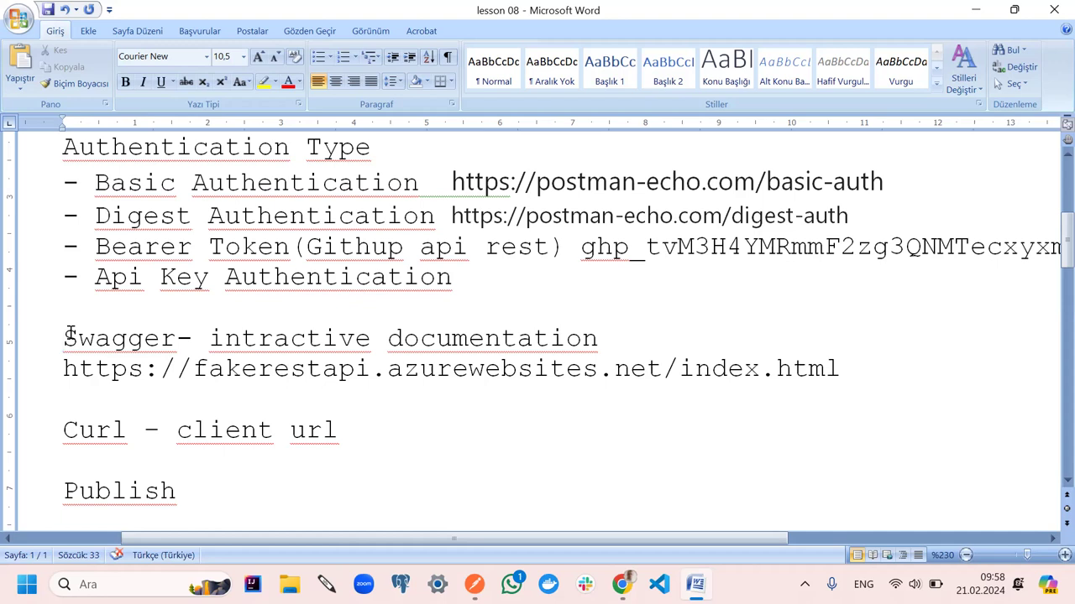
left_click_drag(870, 369, 105, 364)
key("ctrl+c")
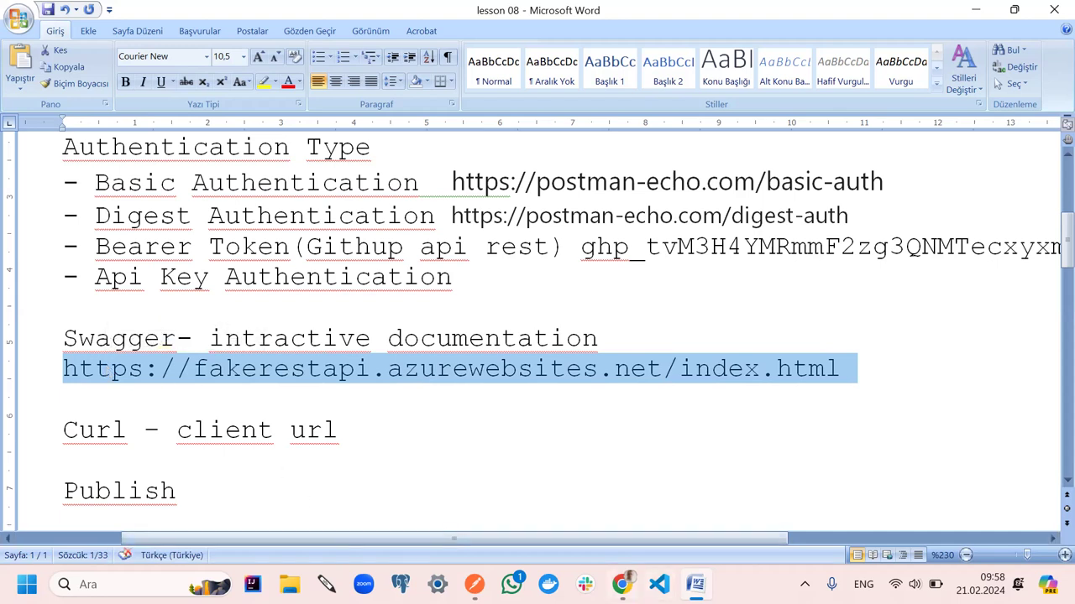
key("alt+Tab")
left_click(344, 56)
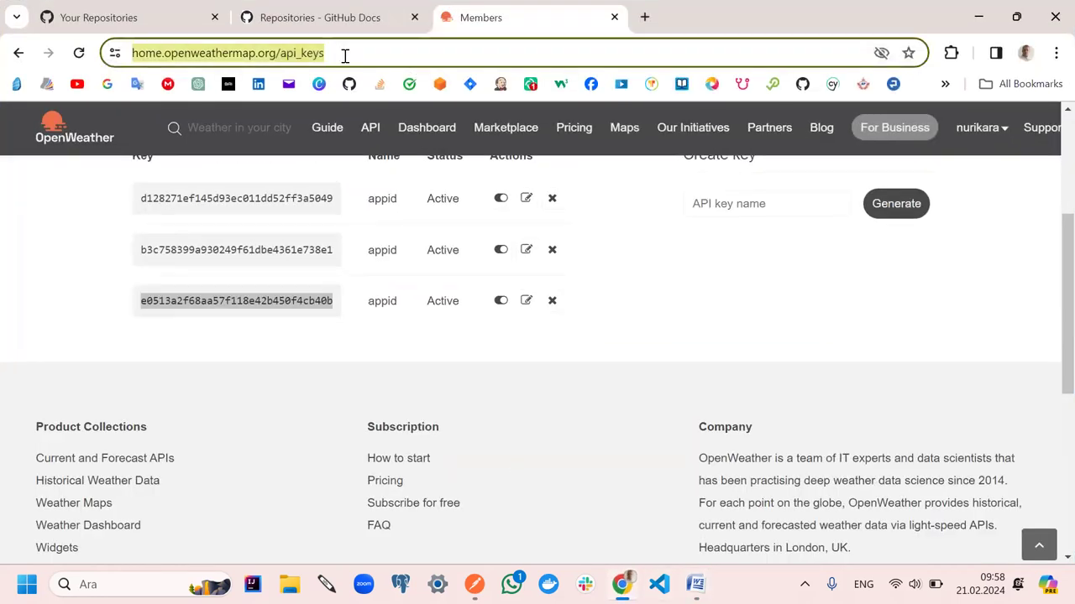
key("BackSpace")
key("ctrl+v")
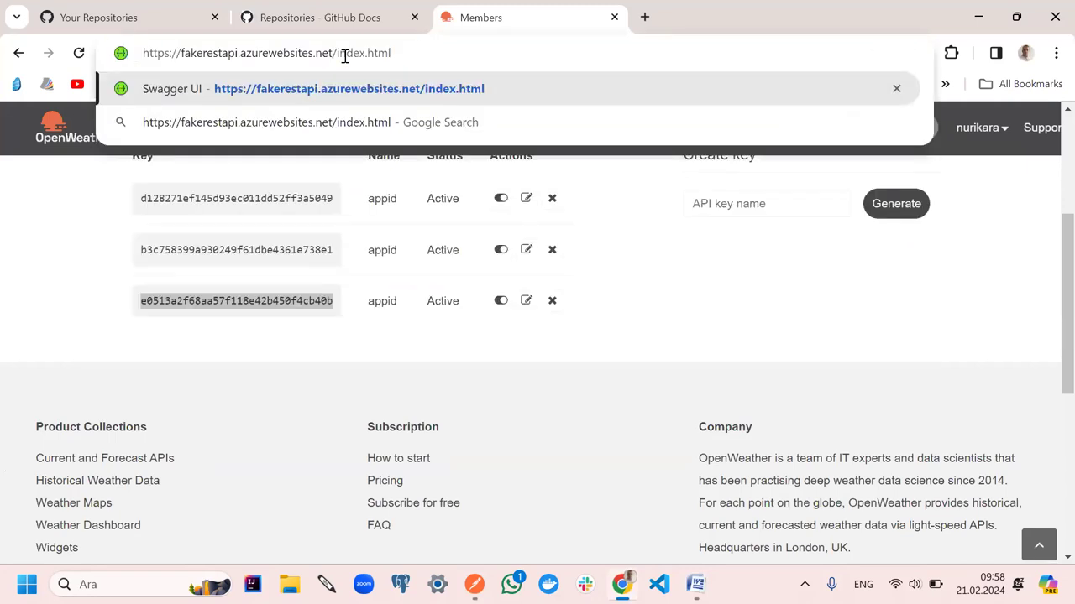
key("Return")
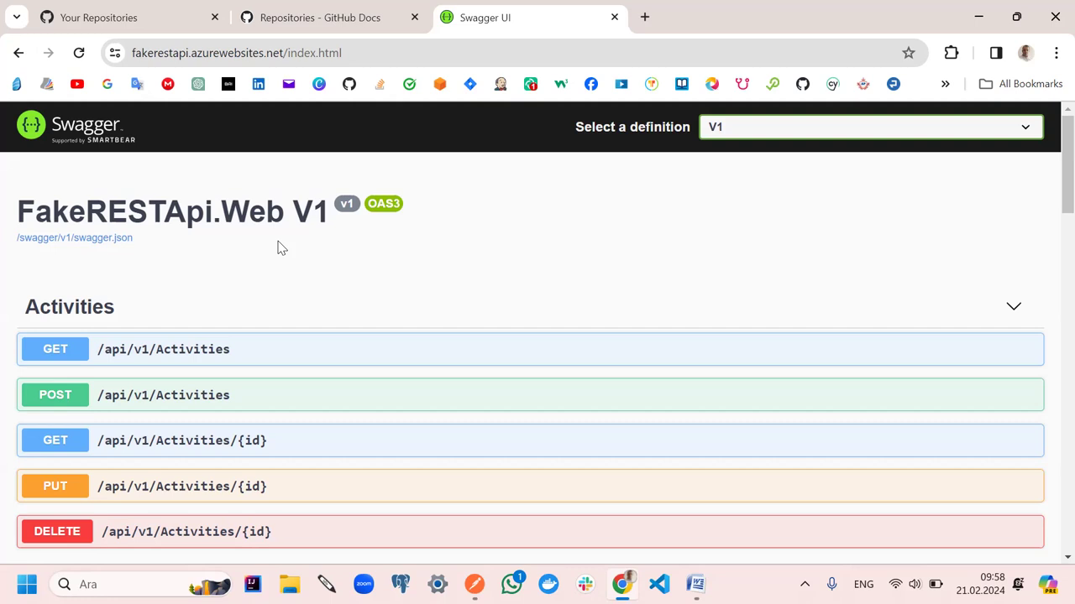
Examine the FakeRESTApi.Web V1 endpoint groups from Activities, Authors, Books and CoverPhotos through Users and Schemas
scroll(235, 271, "down", 4)
scroll(238, 273, "up", 2)
scroll(235, 272, "up", 3)
scroll(309, 273, "down", 3)
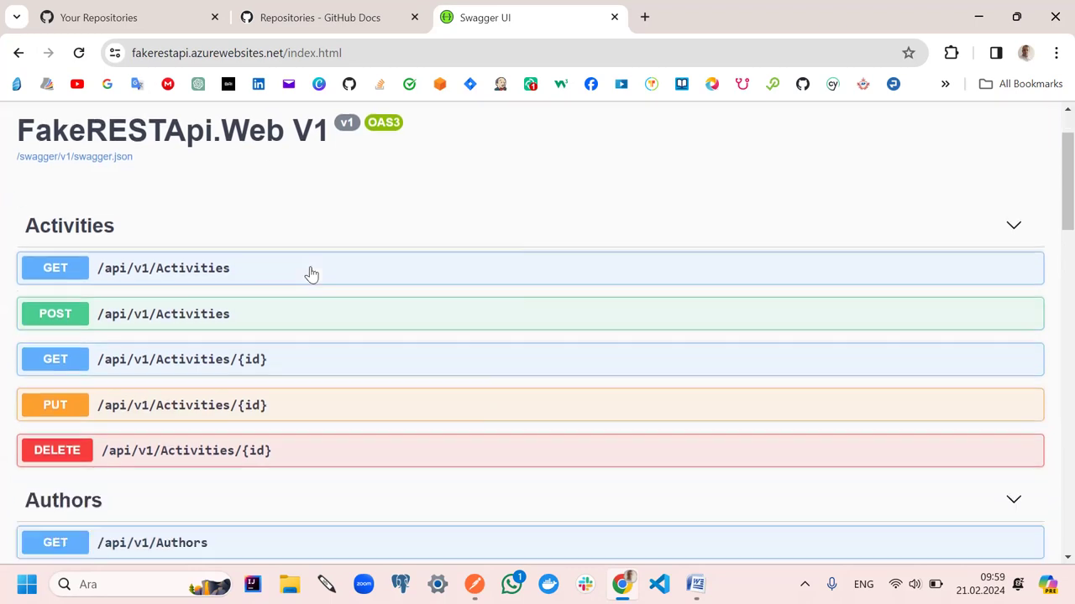
scroll(310, 275, "up", 3)
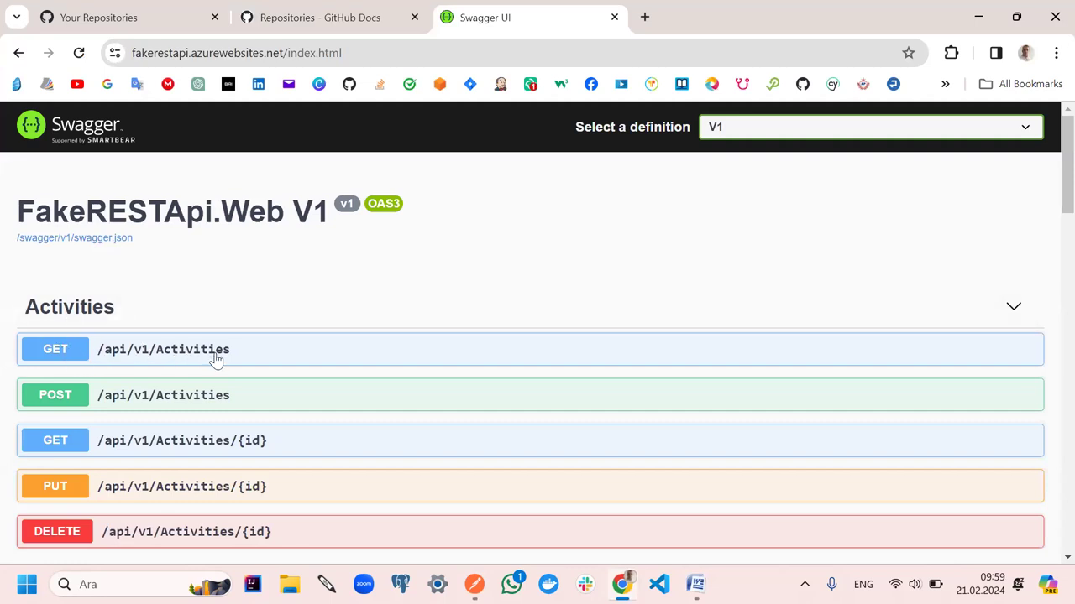
scroll(216, 359, "down", 5)
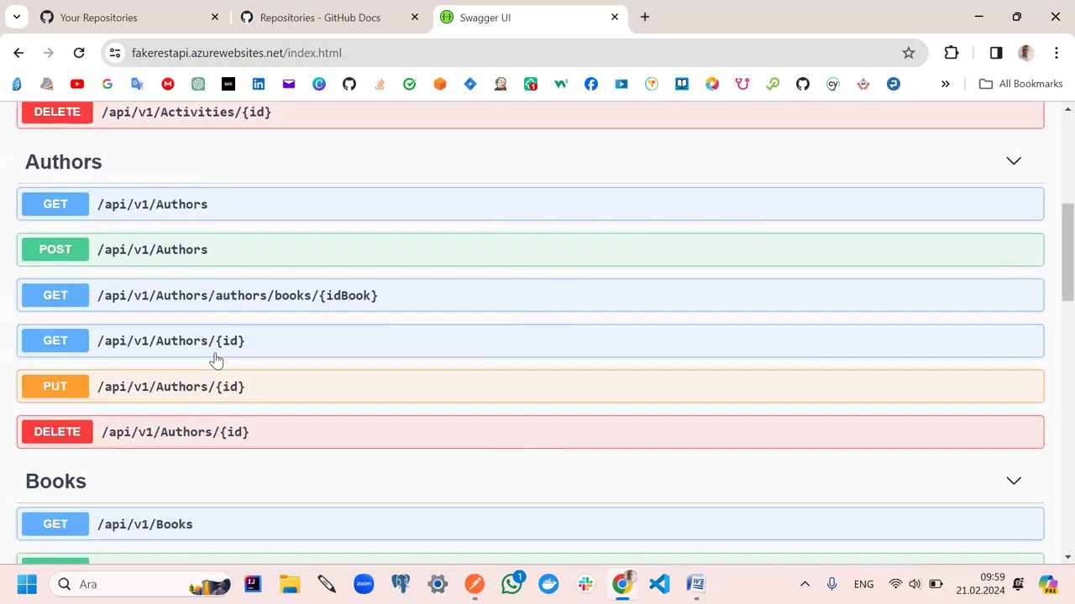
scroll(216, 359, "down", 7)
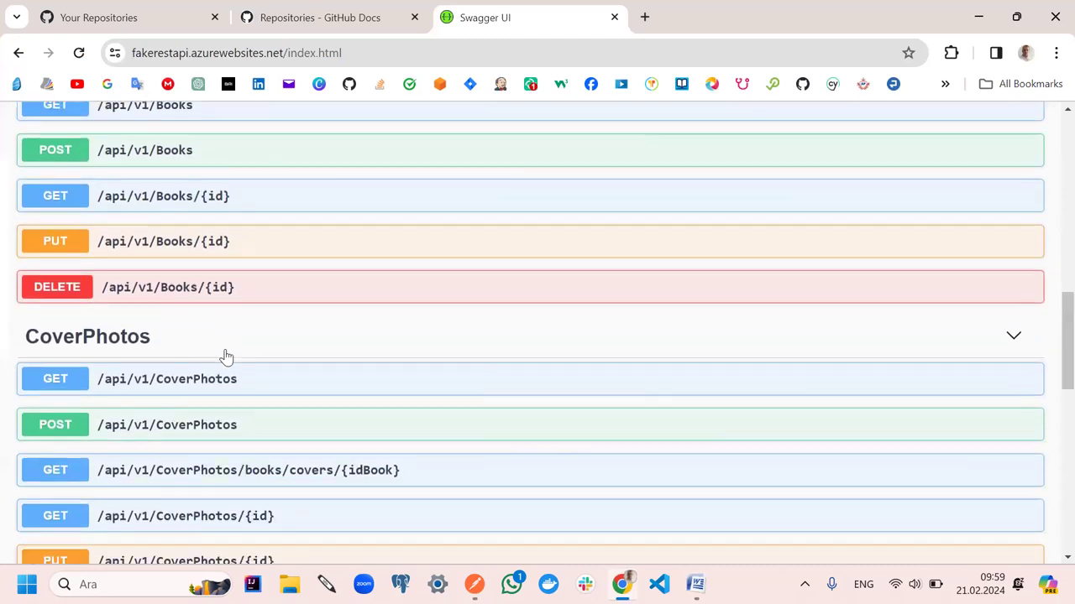
scroll(234, 357, "down", 4)
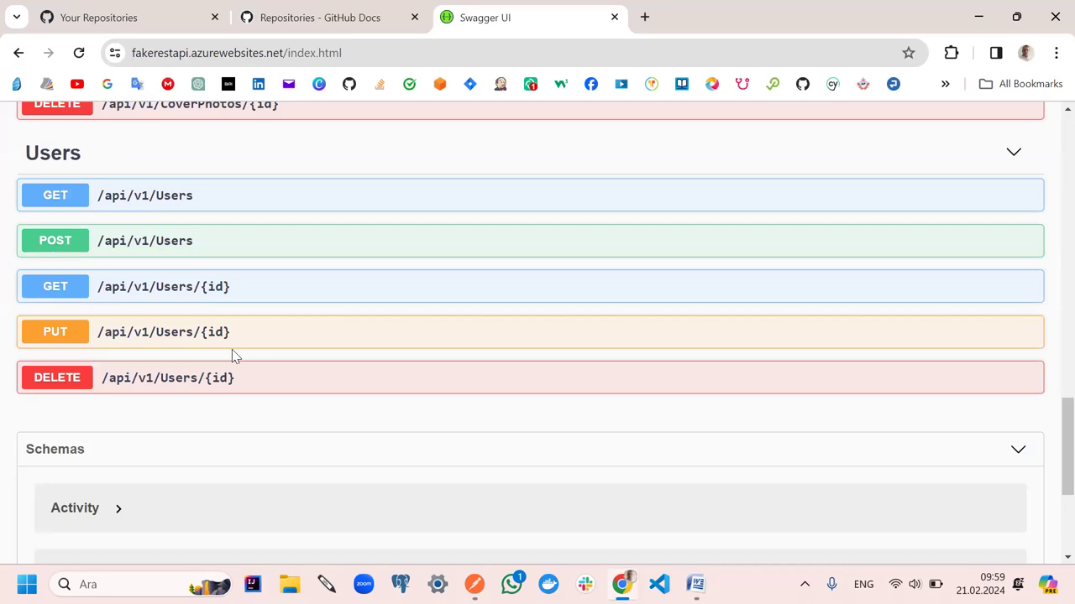
scroll(233, 356, "down", 3)
scroll(233, 356, "up", 7)
scroll(234, 356, "up", 12)
scroll(233, 356, "up", 1)
scroll(233, 356, "down", 2)
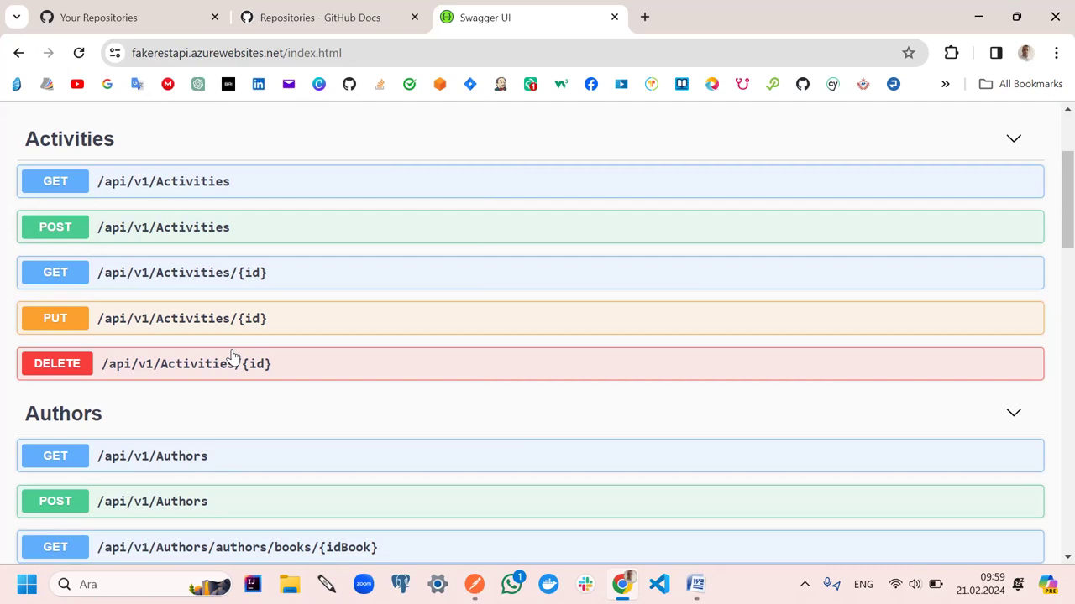
scroll(233, 356, "up", 2)
scroll(233, 356, "down", 1)
scroll(233, 356, "up", 1)
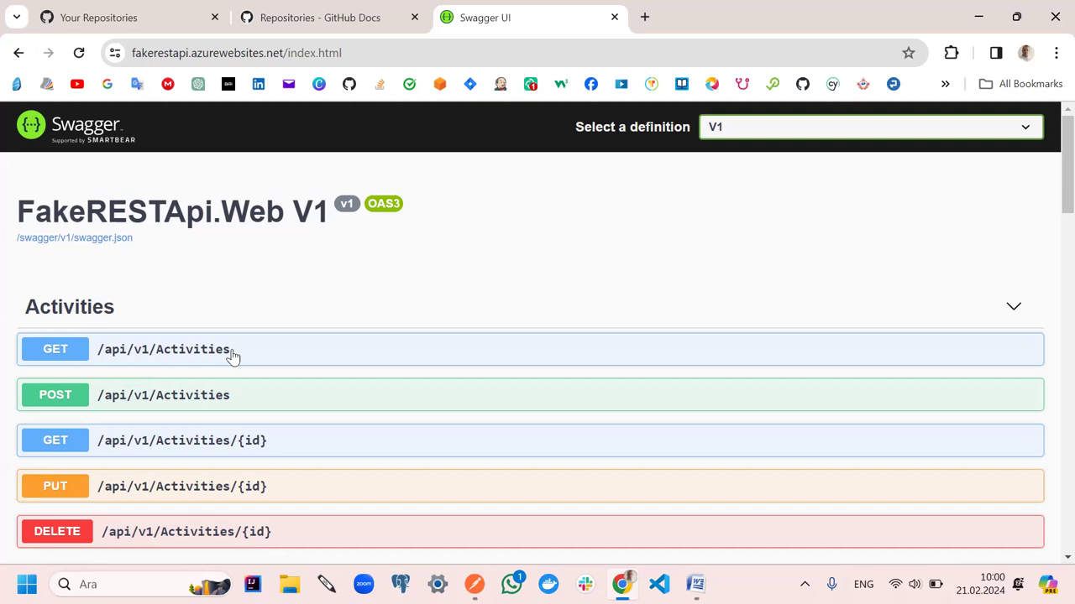
scroll(263, 331, "down", 2)
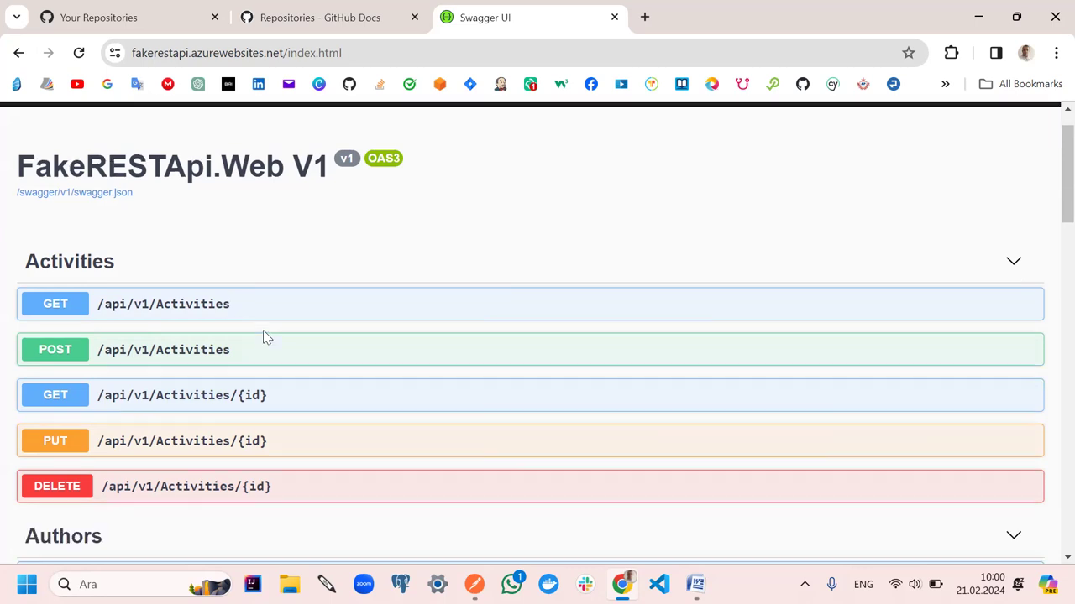
scroll(247, 327, "up", 2)
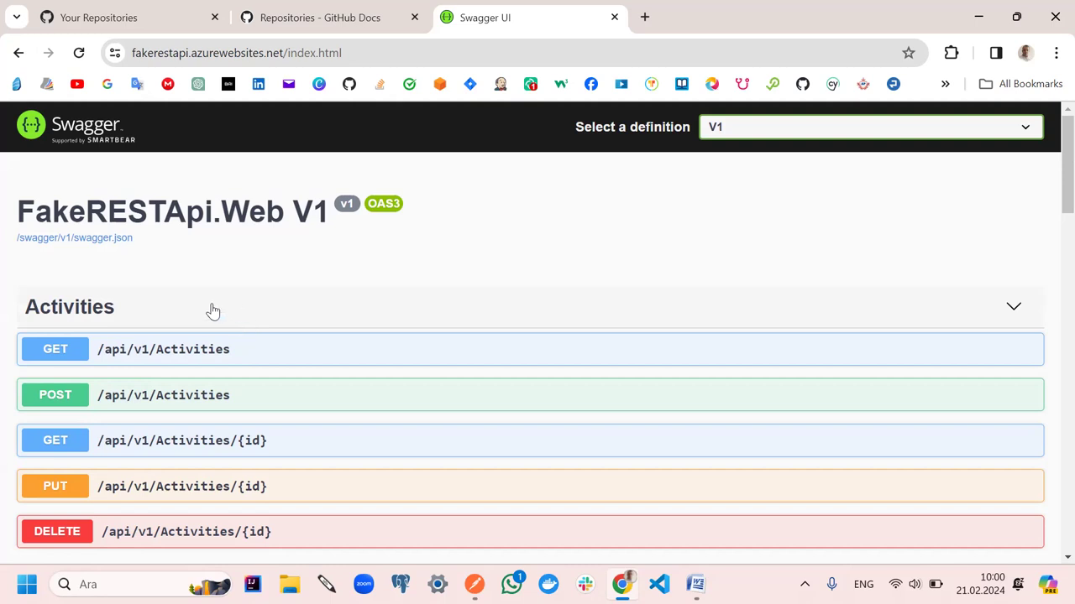
Expand the POST /api/v1/Activities endpoint and examine its example request body and response section
left_click(133, 400)
scroll(262, 386, "down", 1)
scroll(261, 386, "down", 2)
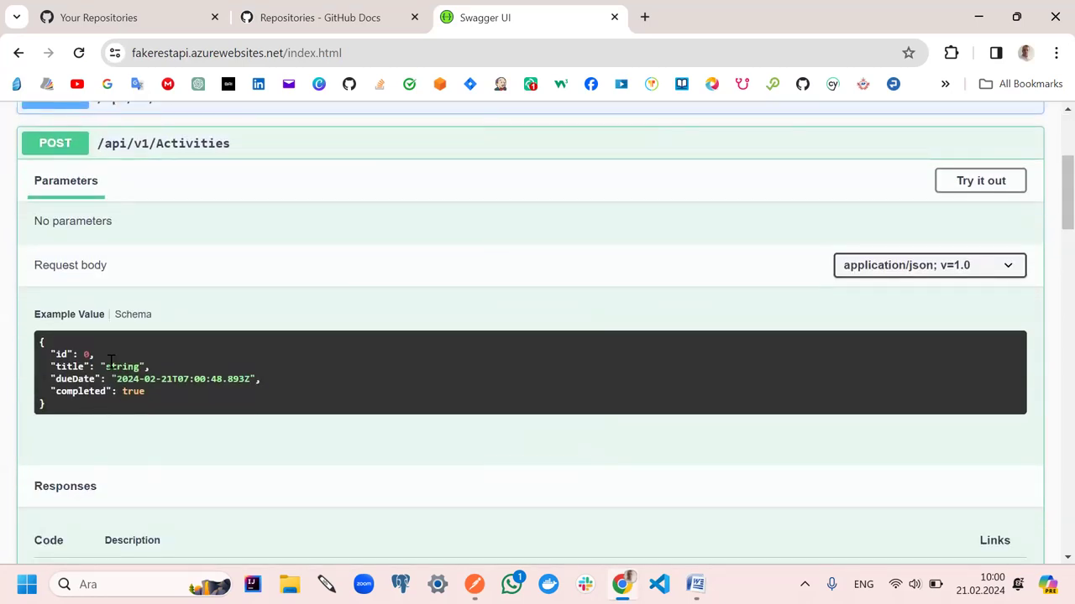
scroll(64, 352, "down", 2)
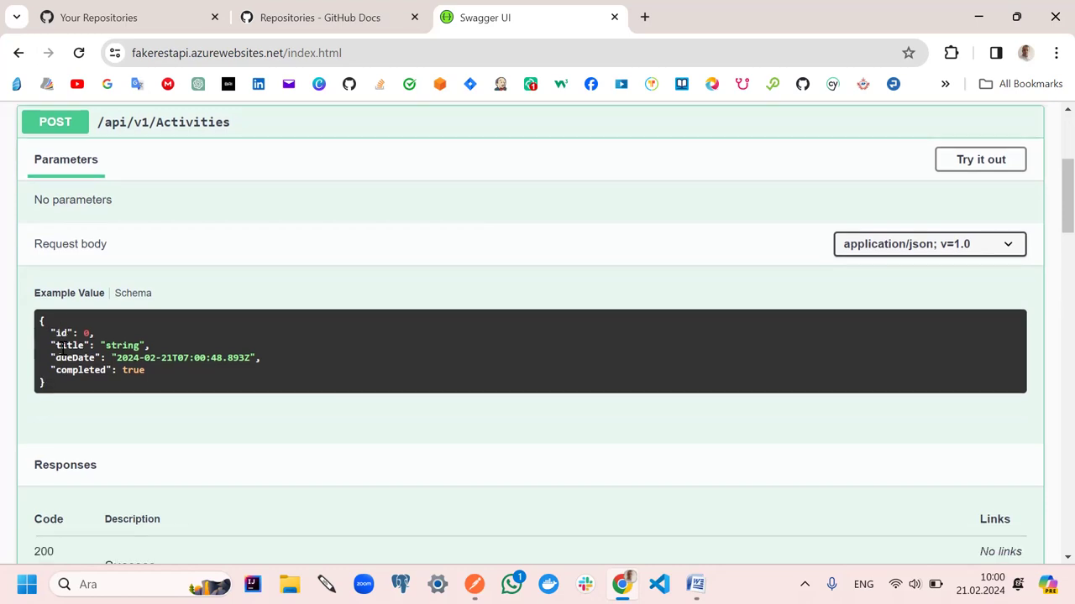
scroll(64, 357, "down", 2)
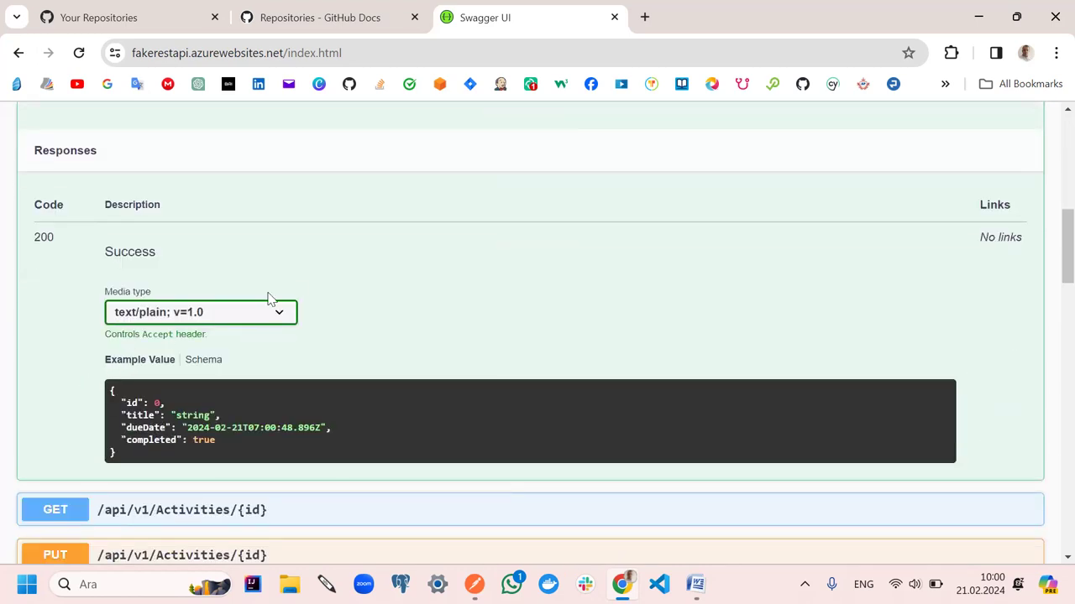
scroll(296, 289, "up", 6)
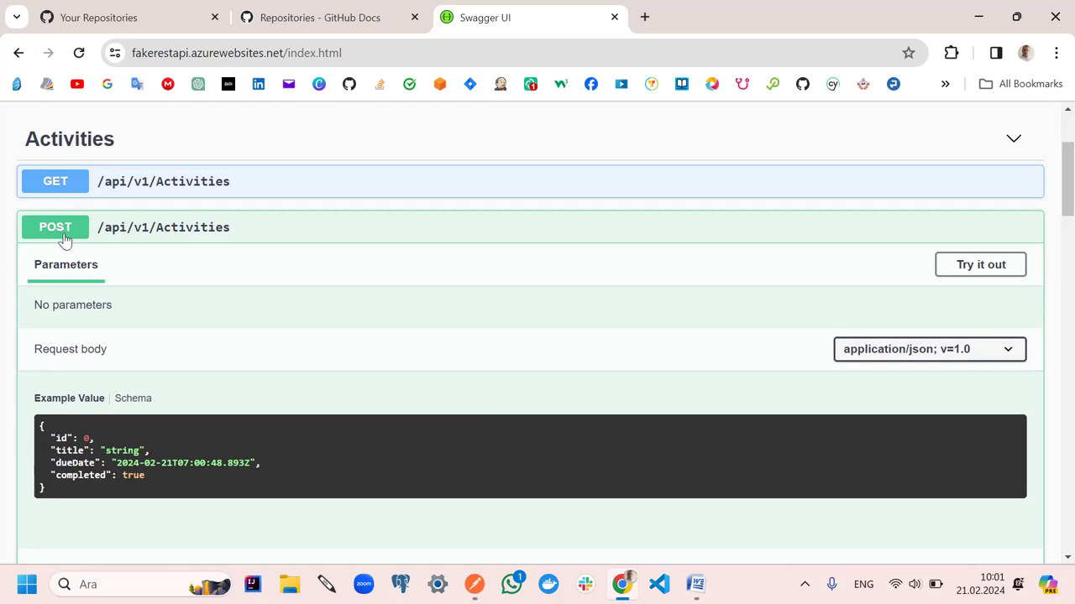
View the GET /api/v1/Activities details briefly and collapse both the GET and POST Activities endpoints
left_click(65, 182)
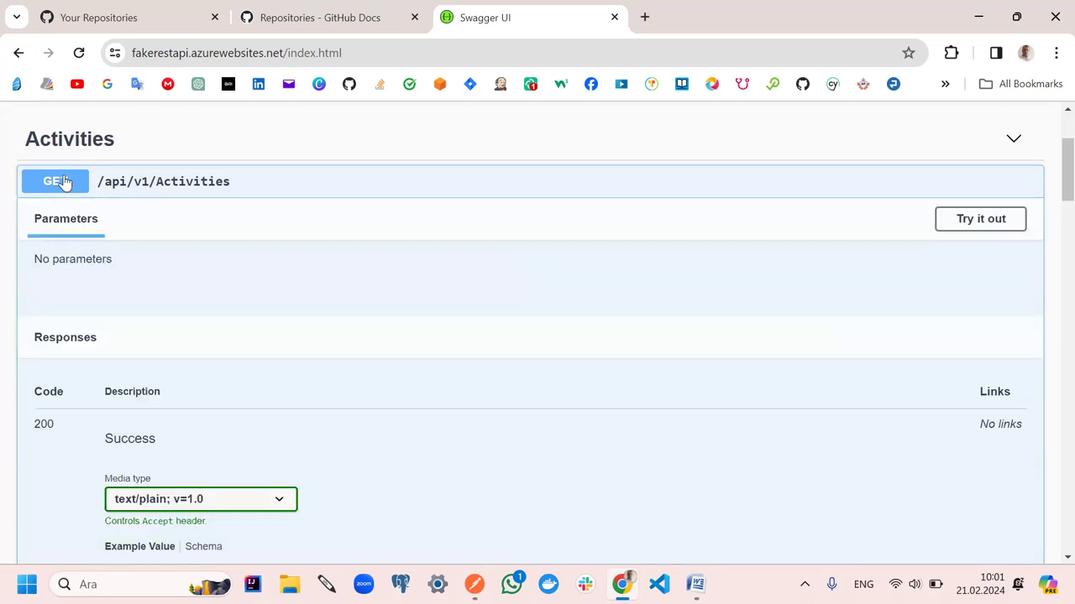
left_click(65, 182)
scroll(126, 216, "up", 2)
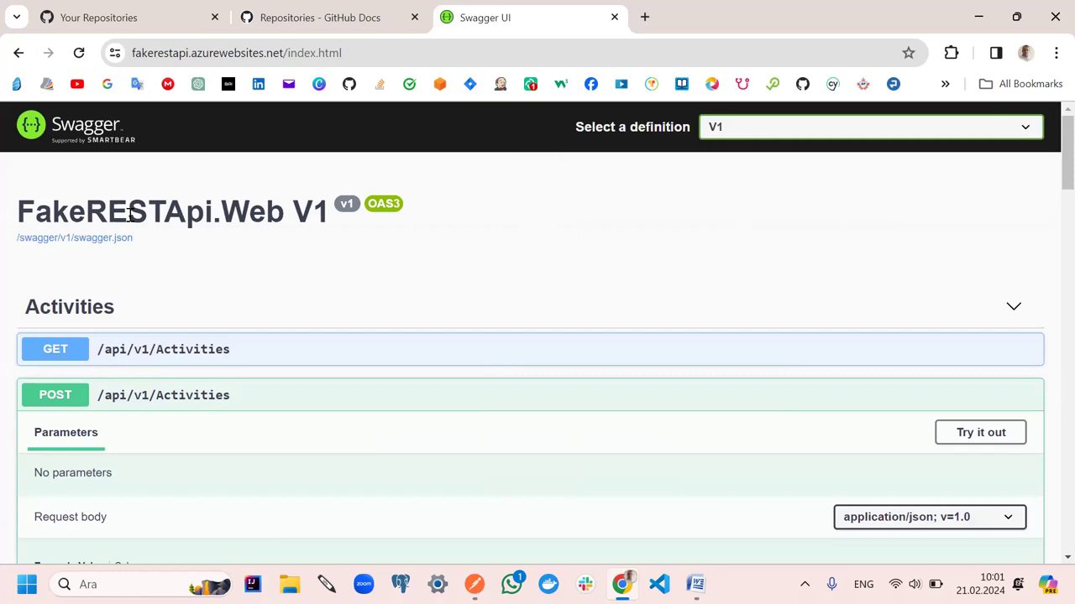
scroll(130, 216, "down", 2)
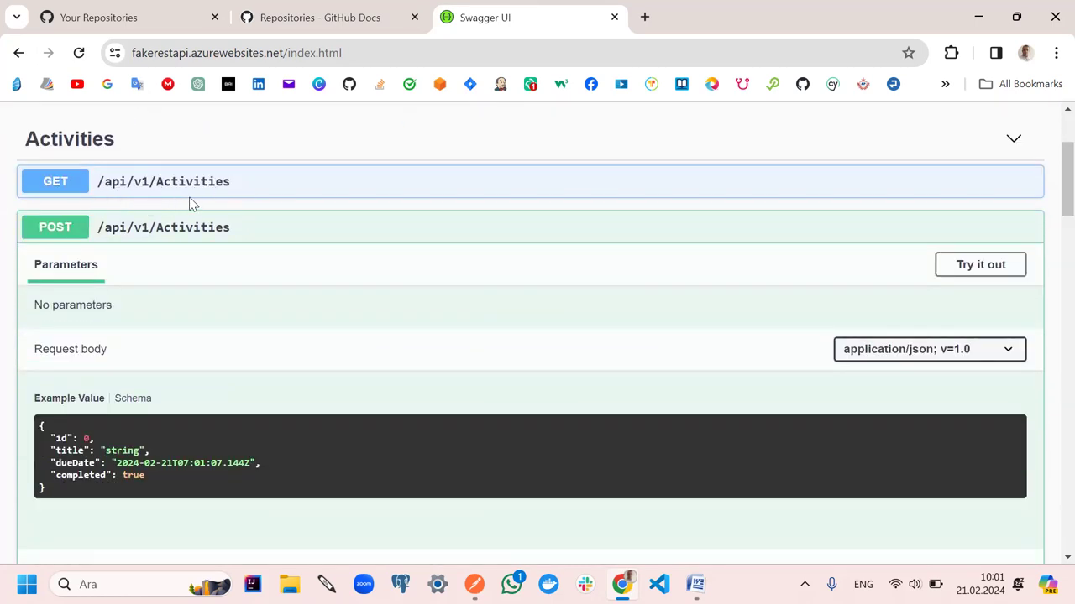
left_click(71, 234)
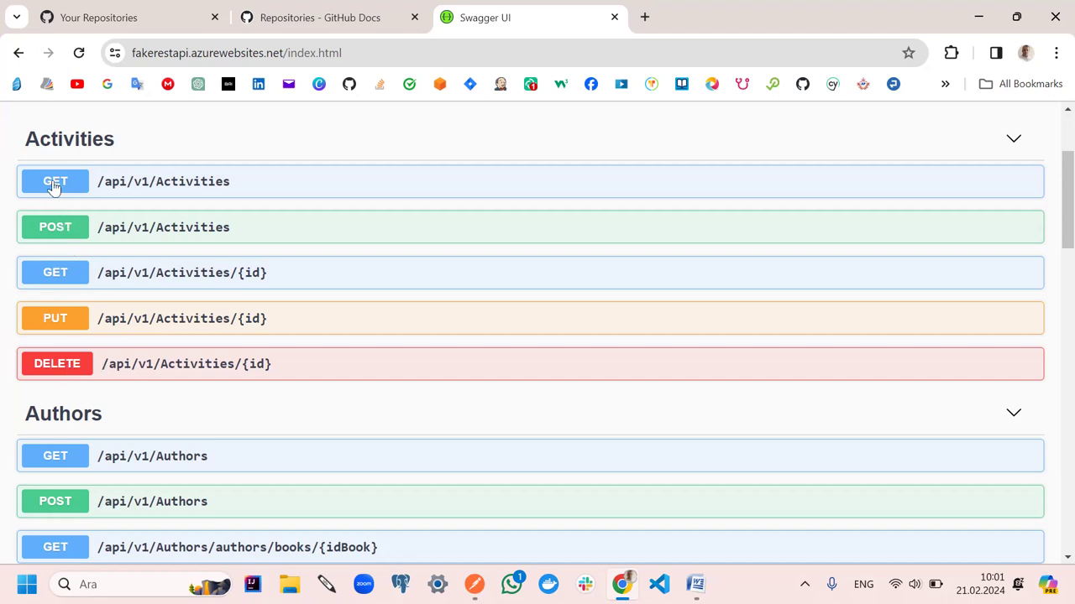
Examine the endpoint groups from Authors down to Users and Schemas, briefly expanding and collapsing GET /api/v1/Users
scroll(61, 302, "down", 2)
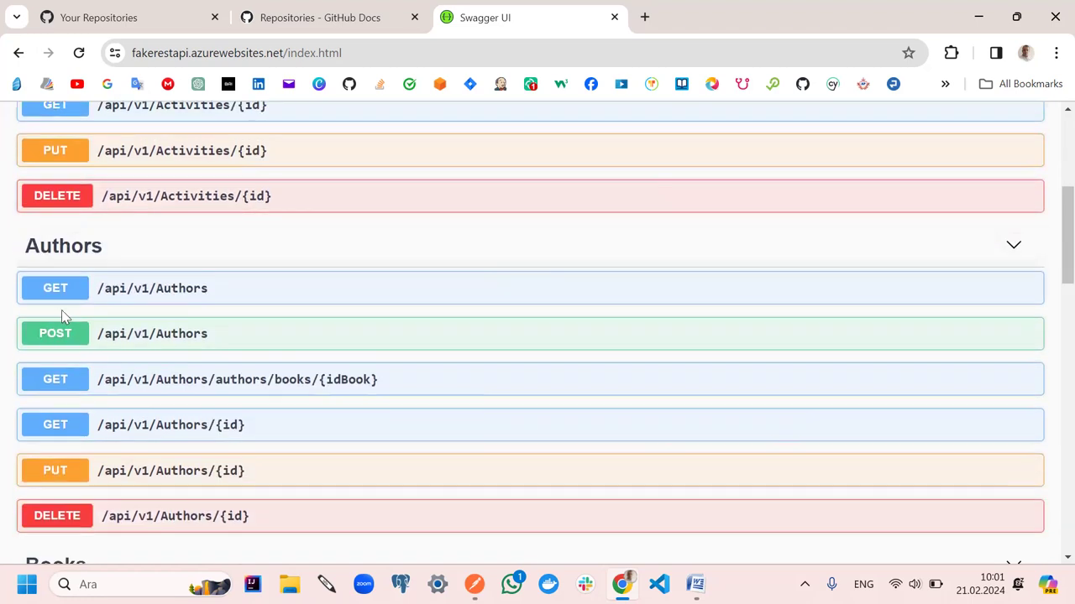
scroll(89, 288, "down", 7)
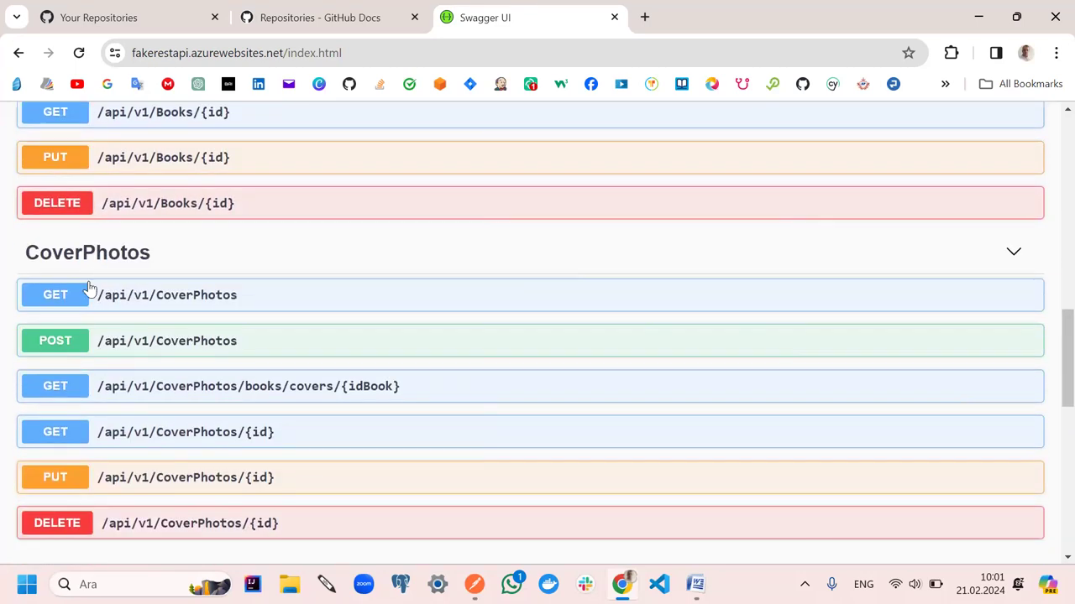
scroll(90, 287, "down", 5)
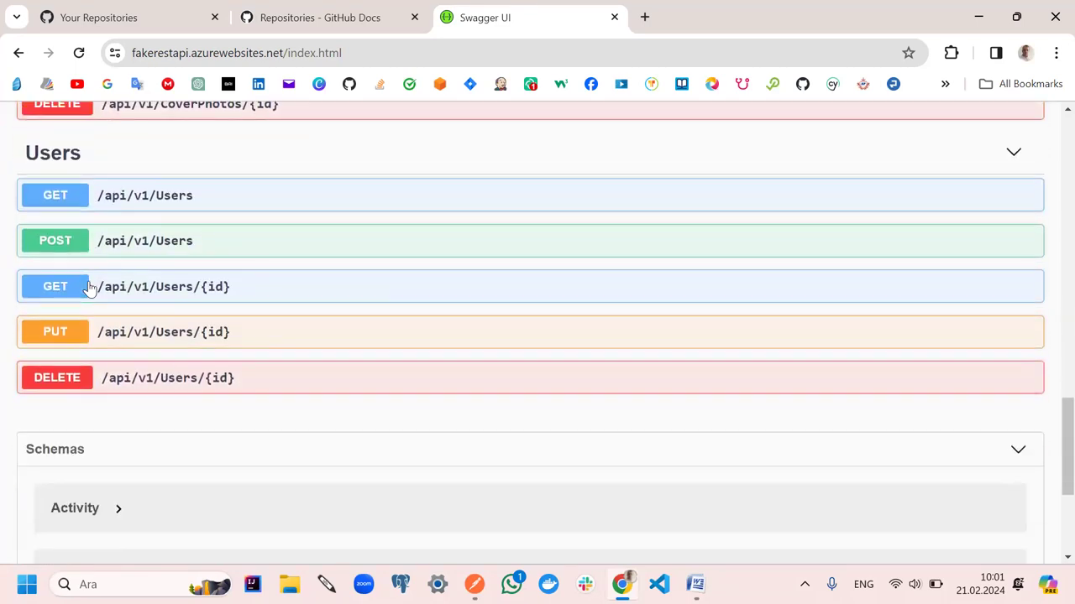
scroll(90, 288, "down", 3)
scroll(89, 288, "up", 3)
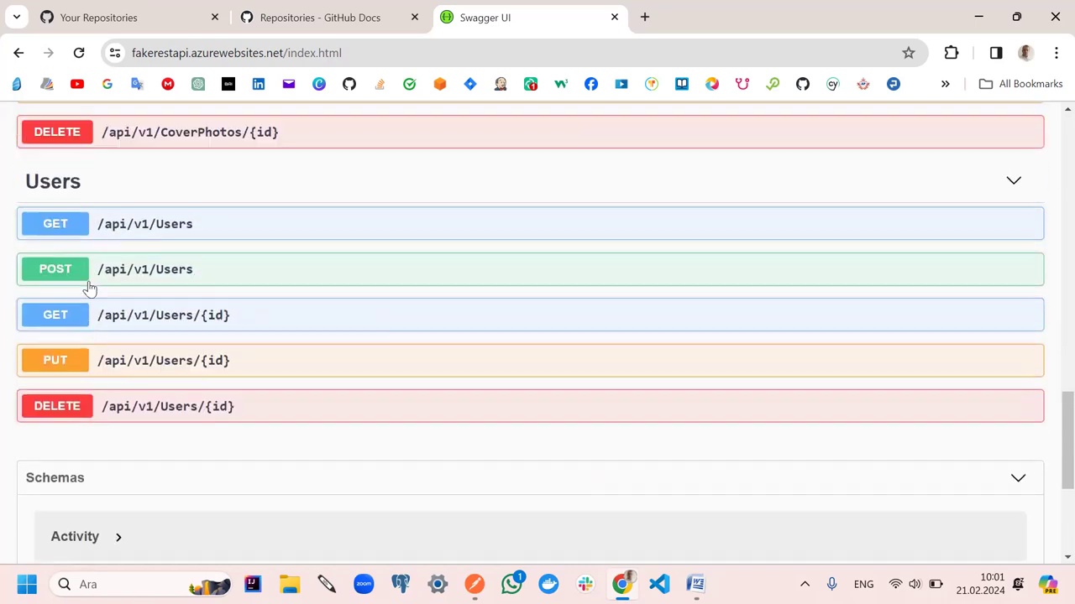
scroll(90, 288, "up", 1)
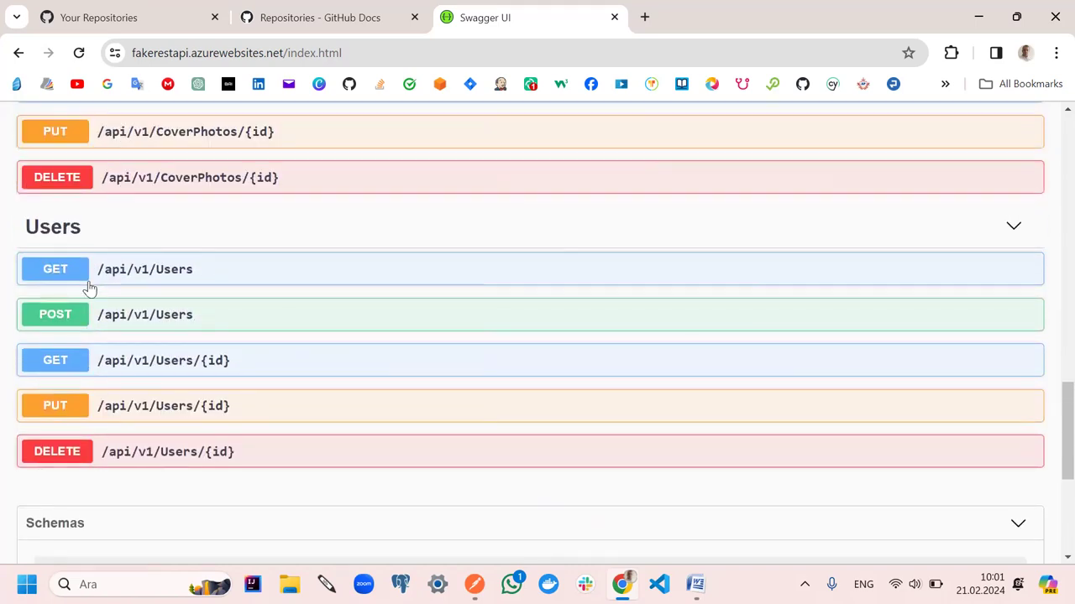
left_click(73, 273)
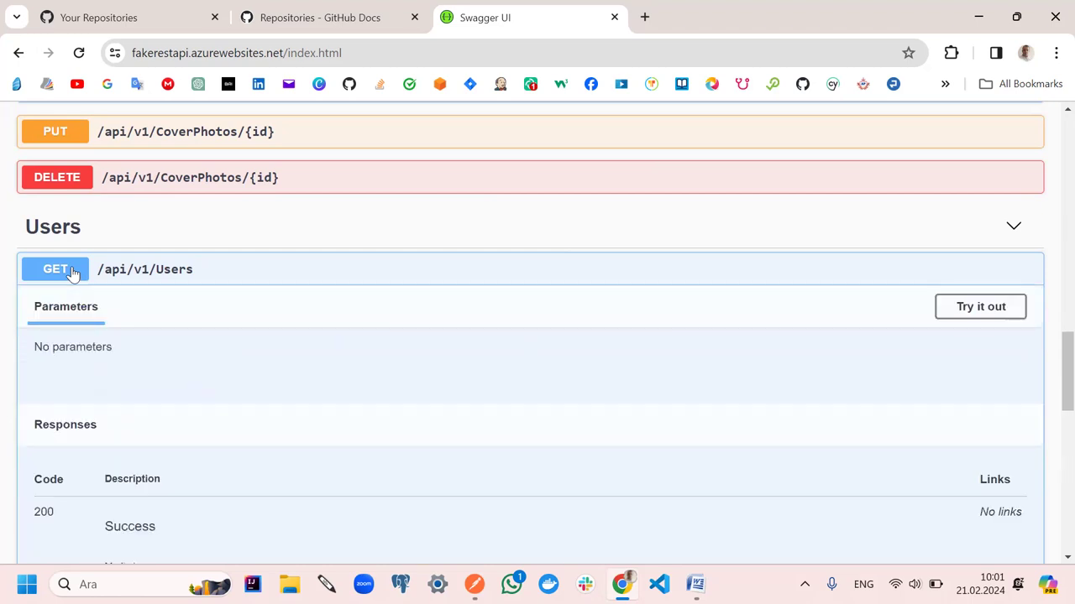
left_click(73, 272)
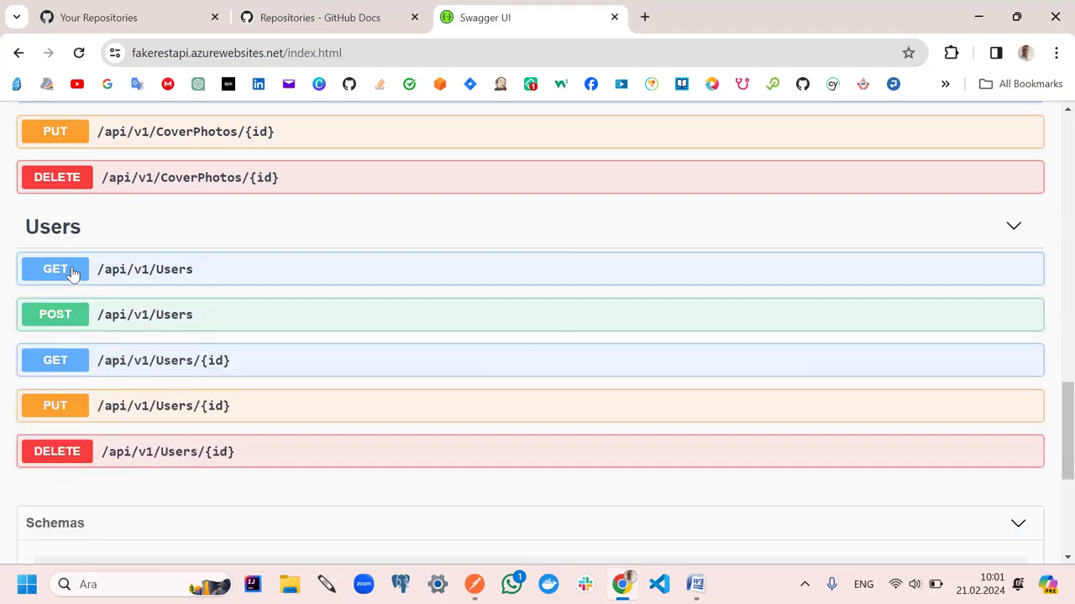
scroll(73, 273, "down", 3)
scroll(73, 273, "up", 3)
Expand the GET /api/v1/Users endpoint and examine its parameters and example response body
left_click(79, 271)
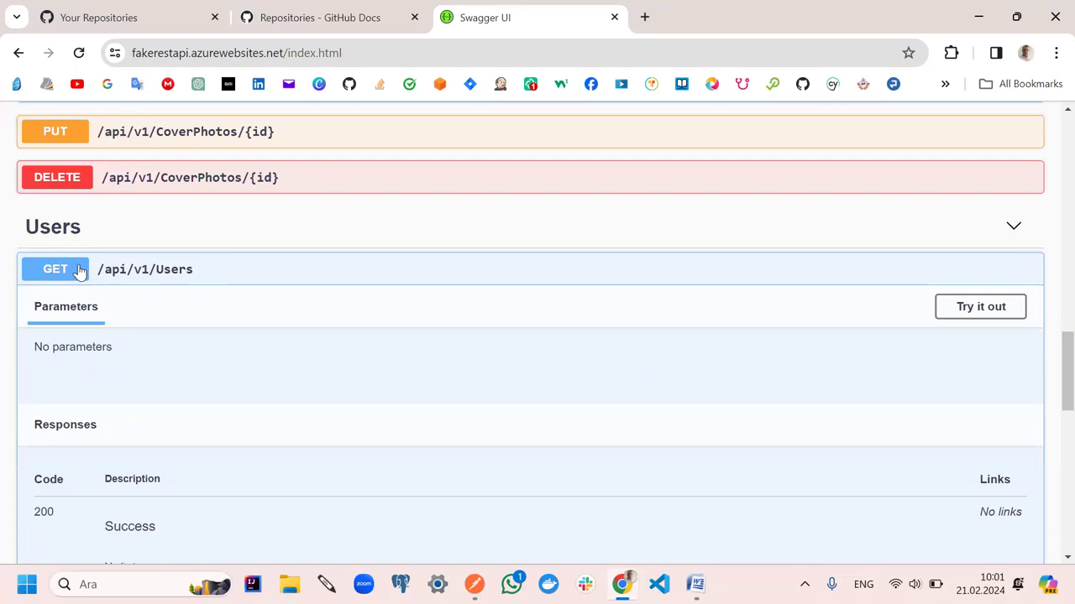
scroll(262, 344, "down", 2)
scroll(262, 348, "up", 2)
scroll(144, 420, "down", 6)
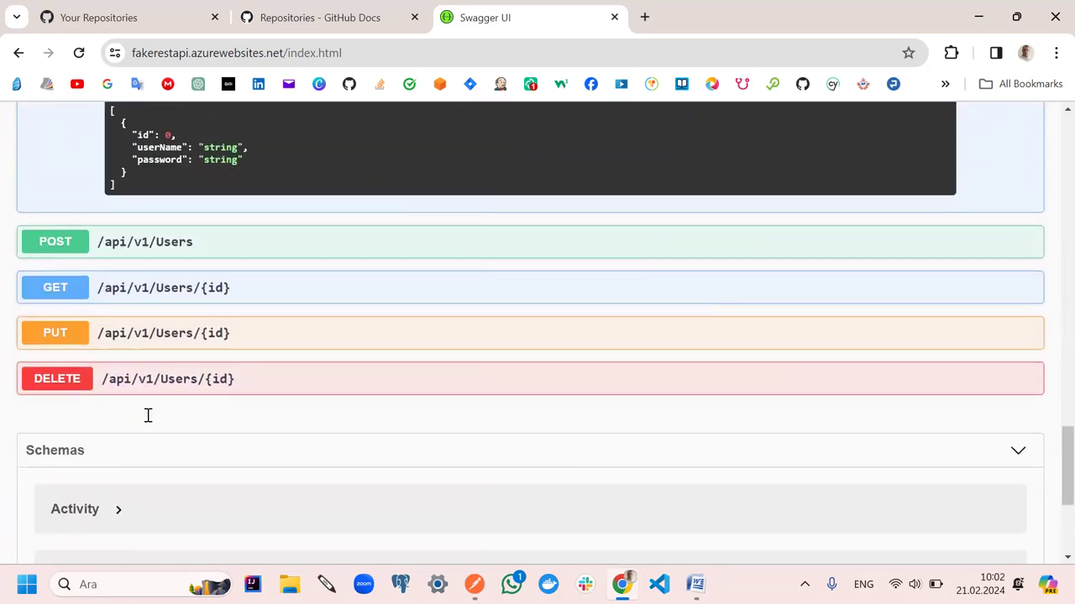
scroll(148, 416, "up", 5)
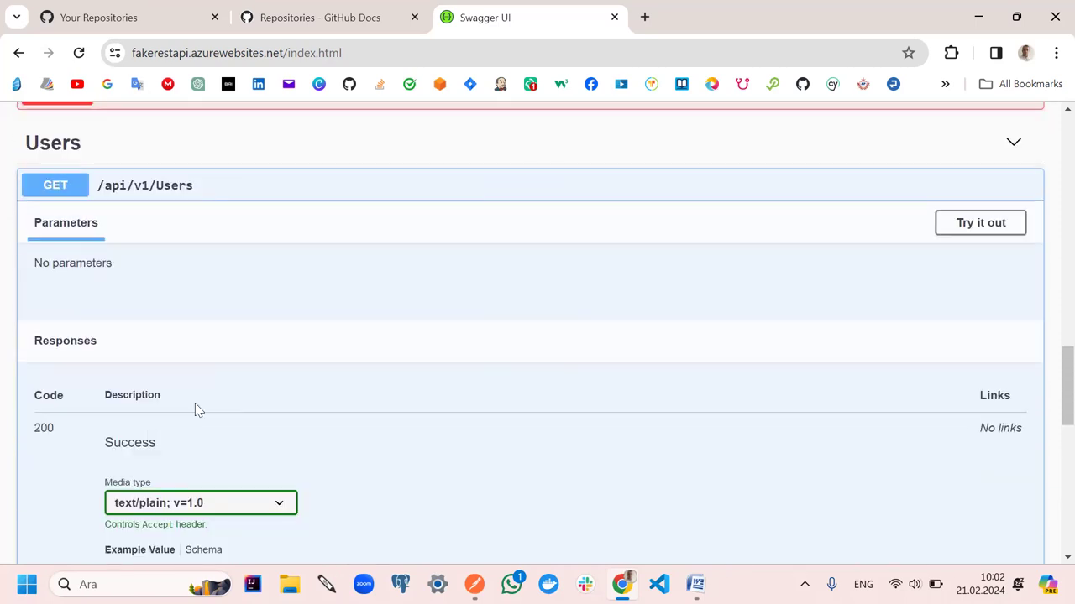
Enable Try it out for GET /api/v1/Users and execute the request
left_click(984, 223)
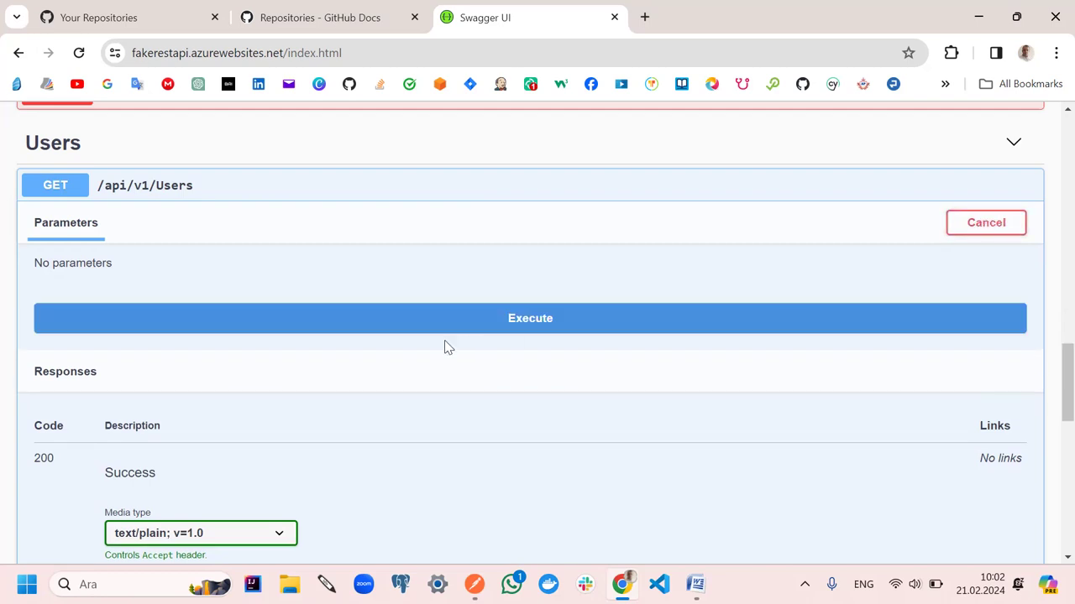
scroll(440, 319, "down", 3)
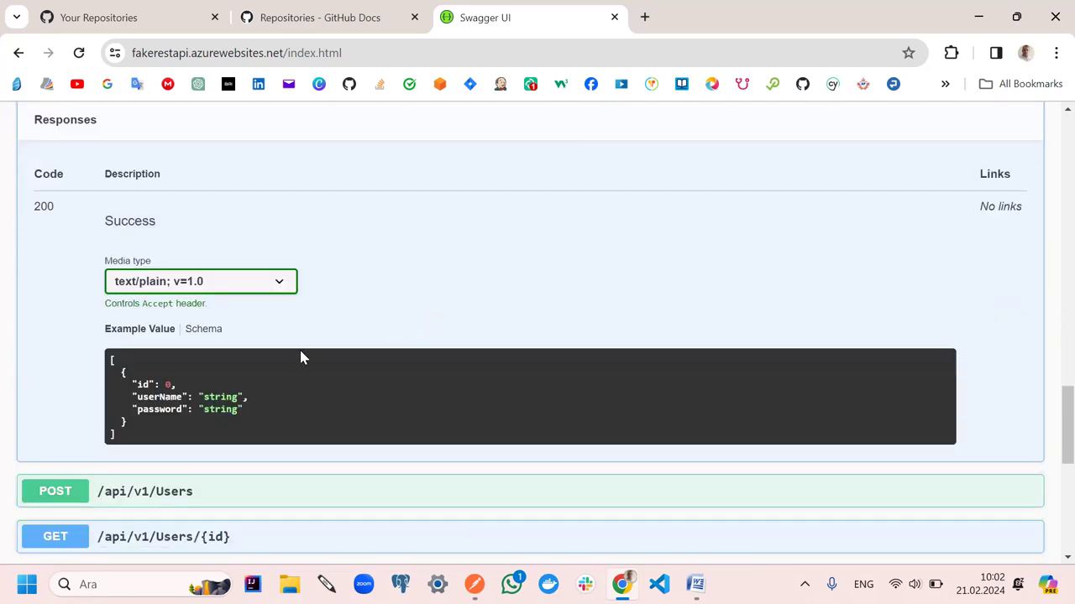
scroll(300, 355, "down", 2)
scroll(352, 341, "up", 3)
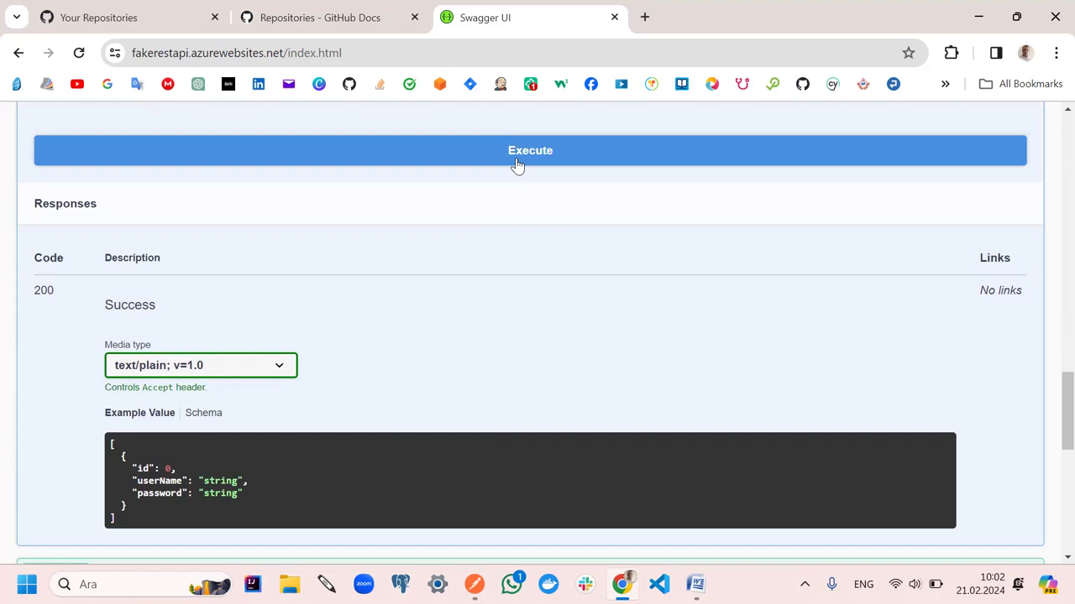
left_click(515, 163)
Examine the executed request's curl command, request URL, response body and response headers for GET /api/v1/Users
scroll(209, 344, "up", 1)
scroll(232, 362, "down", 2)
scroll(232, 362, "up", 4)
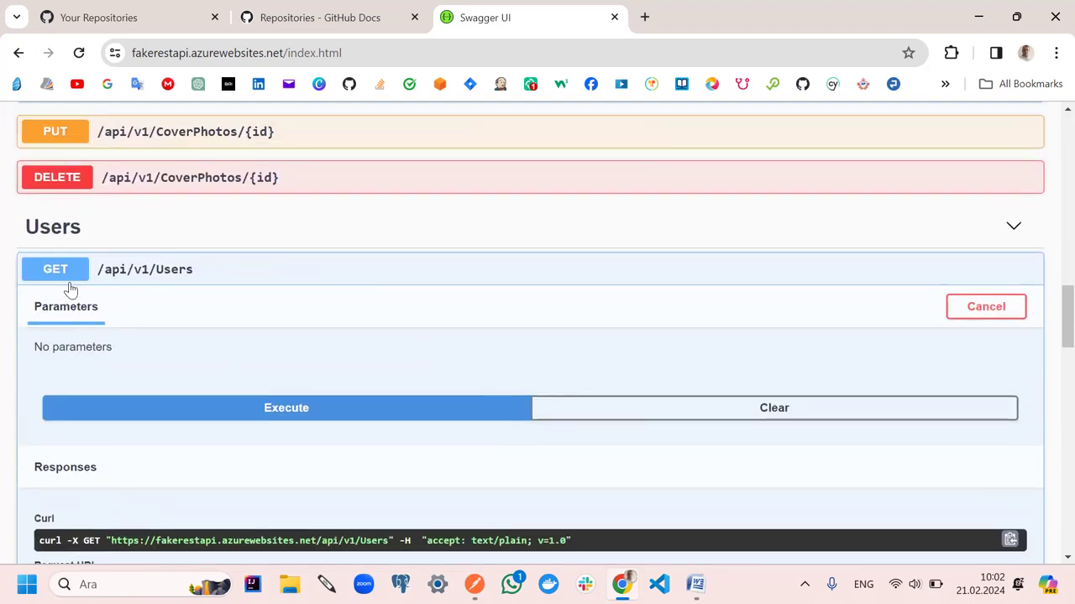
scroll(208, 353, "down", 1)
scroll(210, 361, "down", 8)
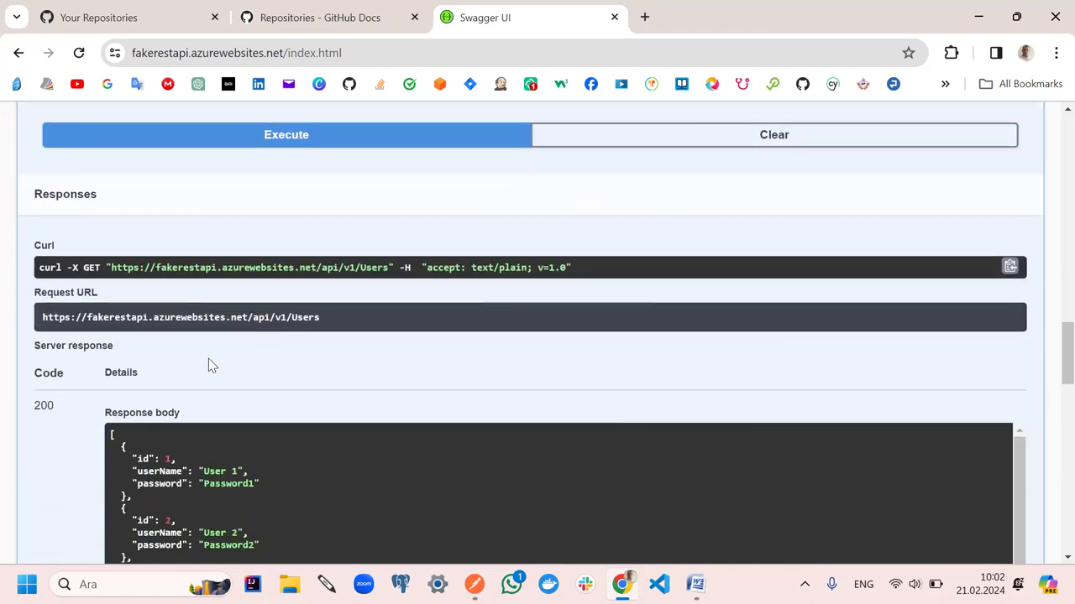
scroll(218, 434, "down", 5)
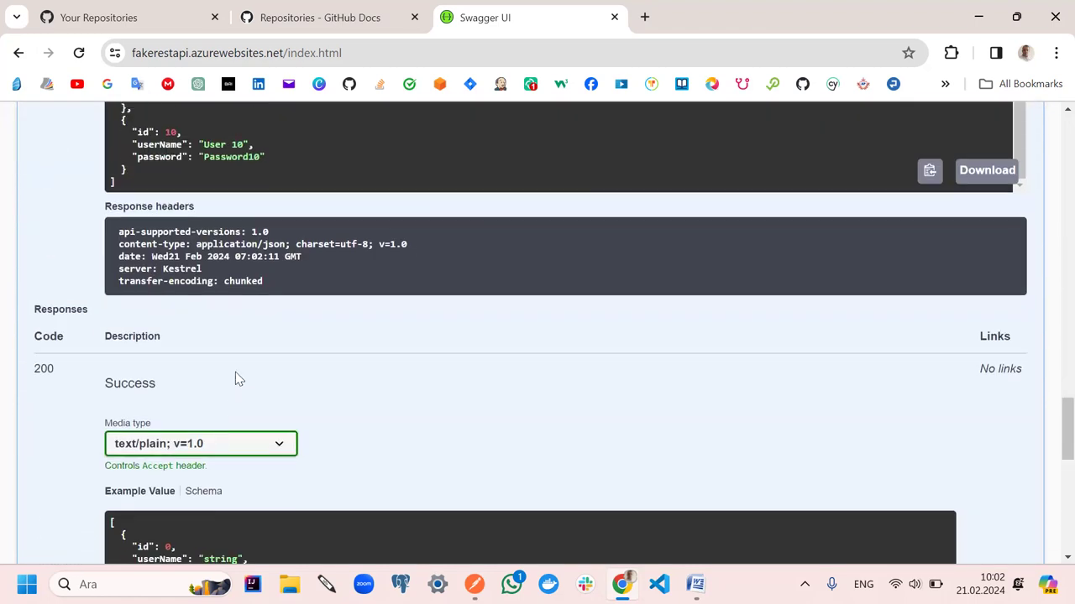
scroll(236, 377, "up", 7)
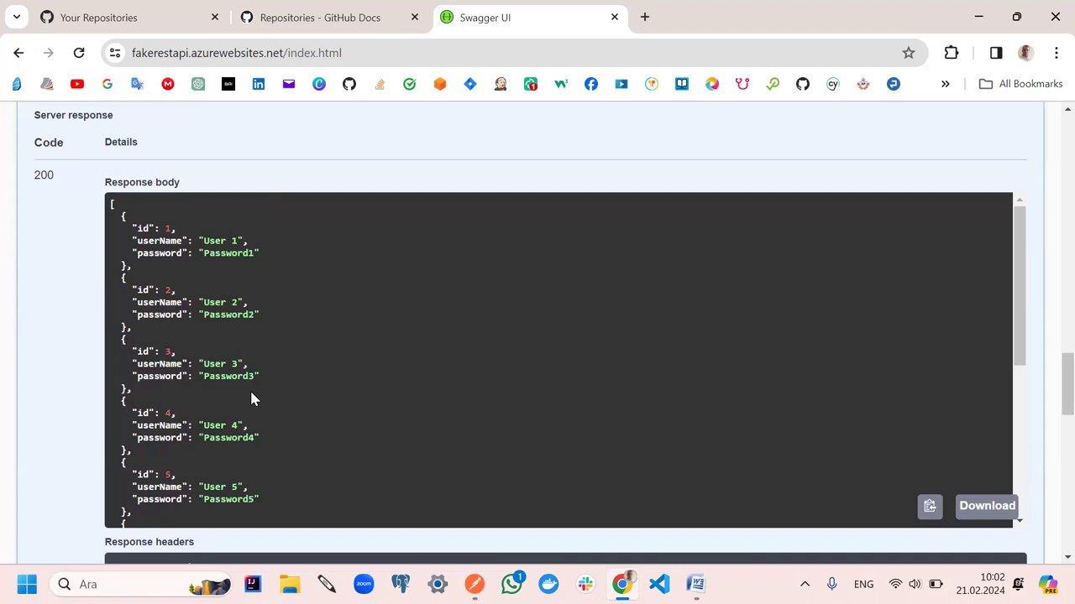
scroll(250, 399, "up", 3)
scroll(250, 399, "up", 2)
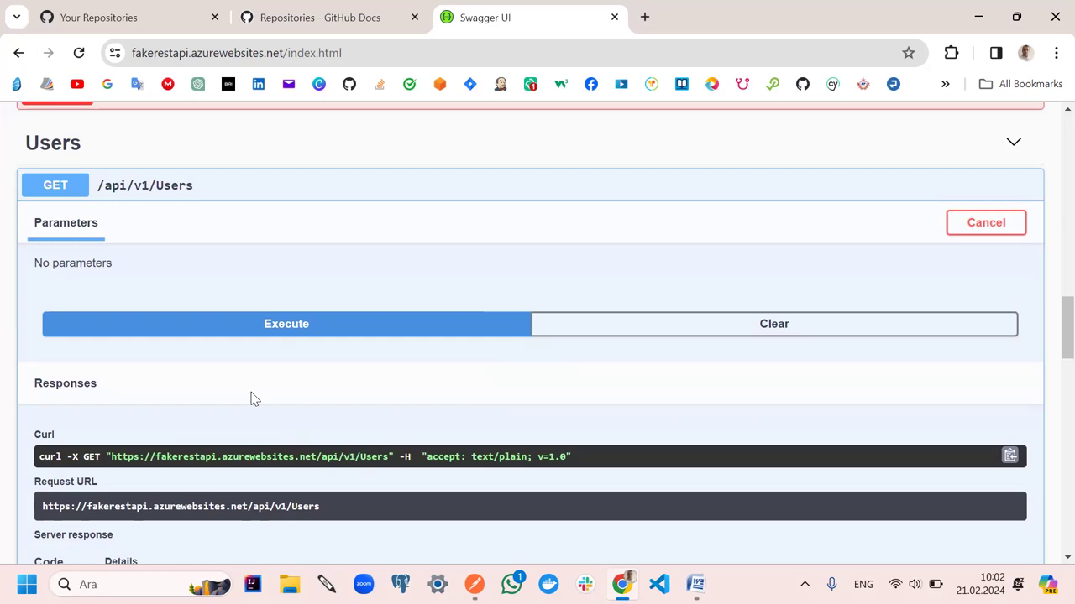
Cancel the try-out mode of GET /api/v1/Users and collapse the Users group
left_click(985, 232)
scroll(178, 281, "down", 1)
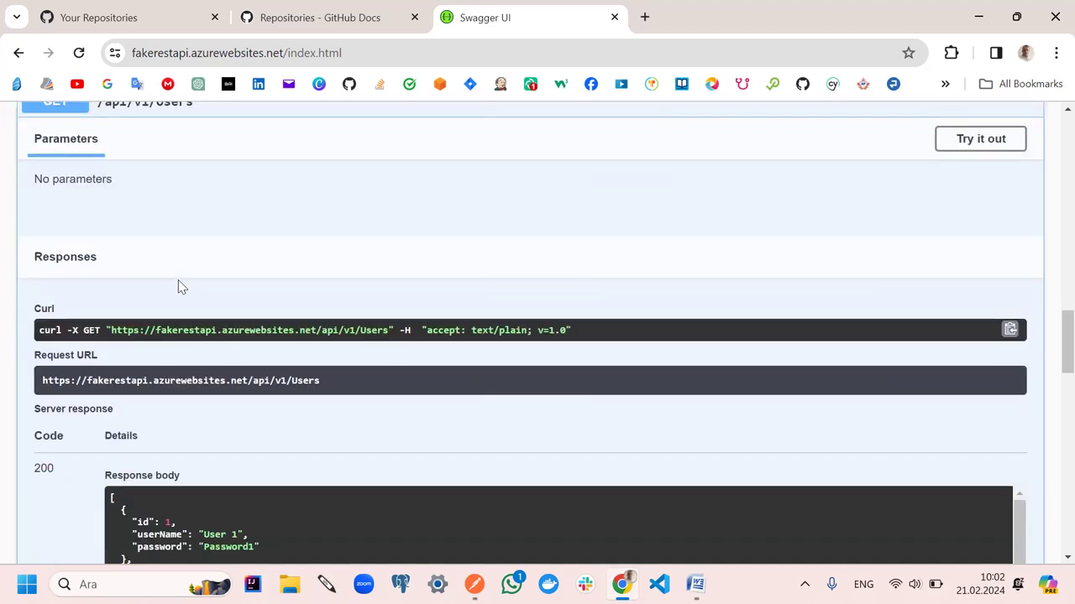
scroll(178, 281, "up", 2)
left_click(1021, 228)
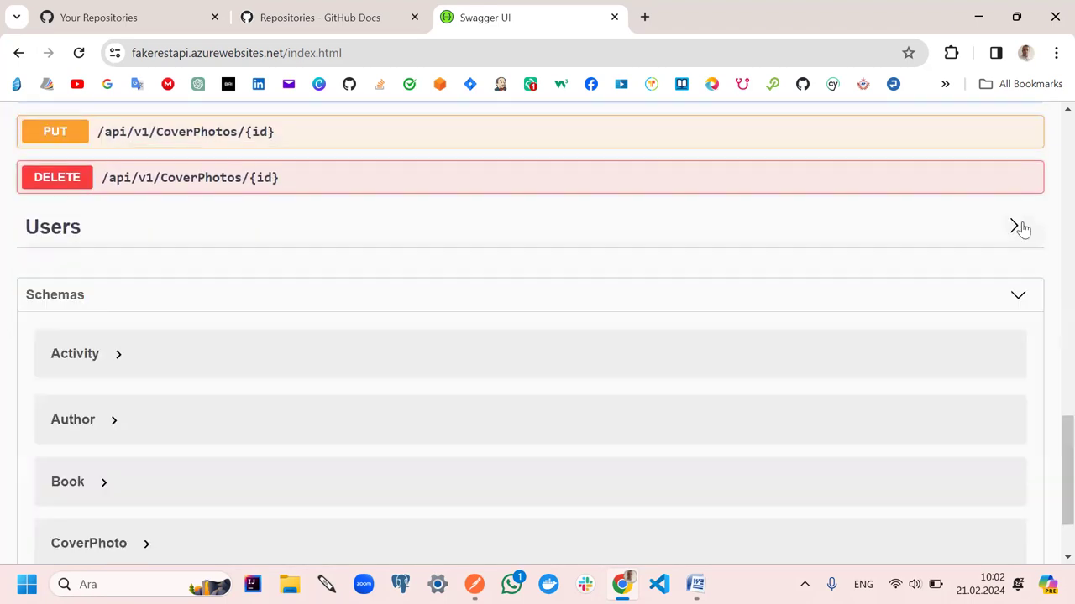
Look over the endpoint groups and expand the User schema under Schemas to view its fields
scroll(154, 291, "up", 1)
scroll(154, 291, "up", 3)
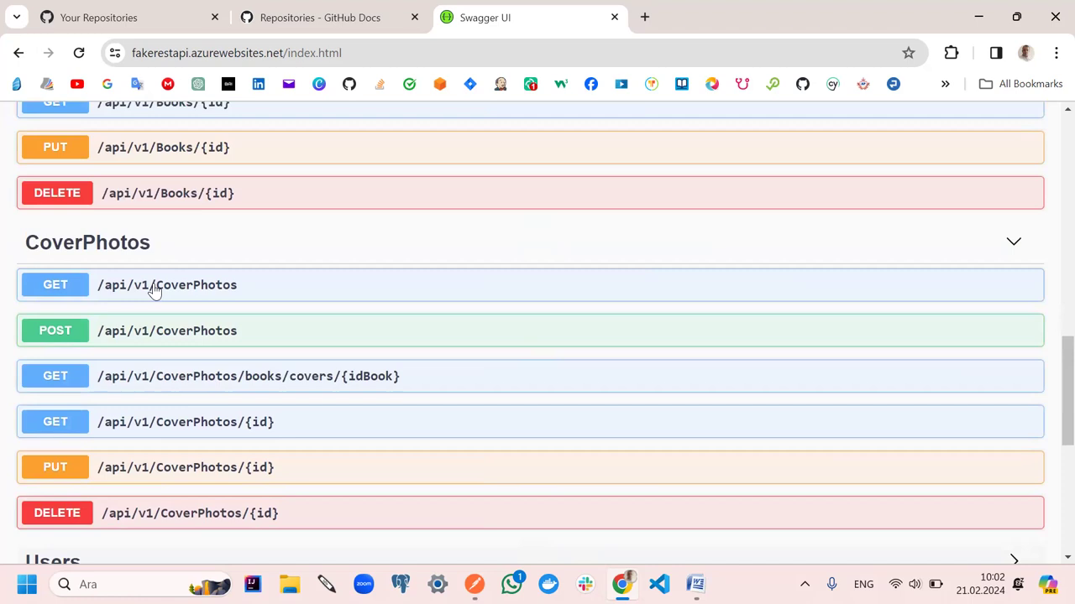
scroll(155, 292, "down", 5)
scroll(154, 291, "up", 10)
scroll(155, 289, "down", 2)
scroll(172, 294, "down", 8)
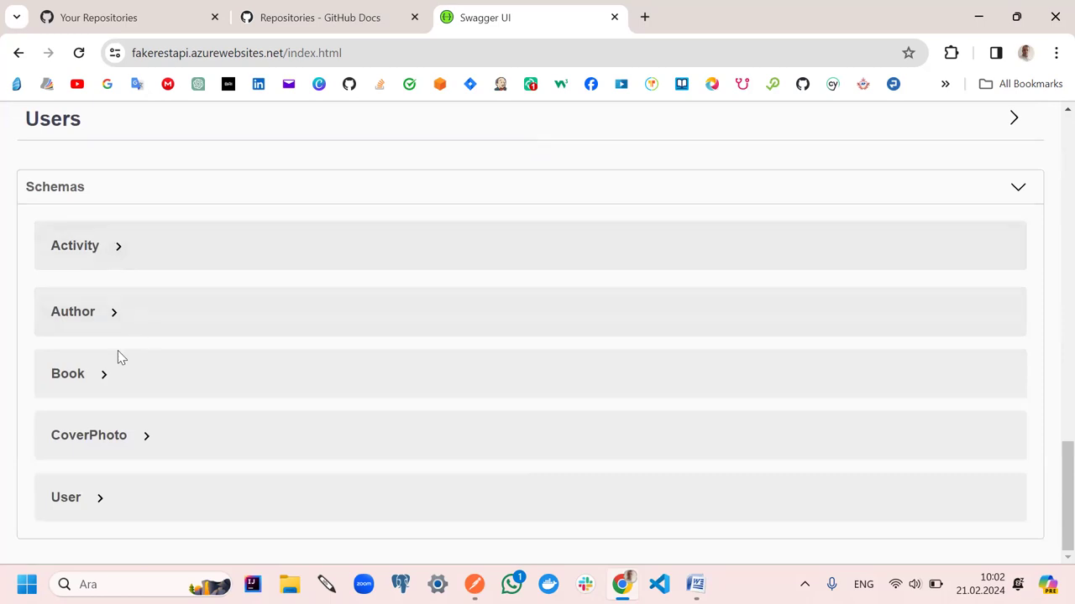
left_click(100, 497)
scroll(114, 482, "down", 1)
Review the endpoint groups between Activities and Schemas and reload the documentation page
scroll(147, 419, "up", 12)
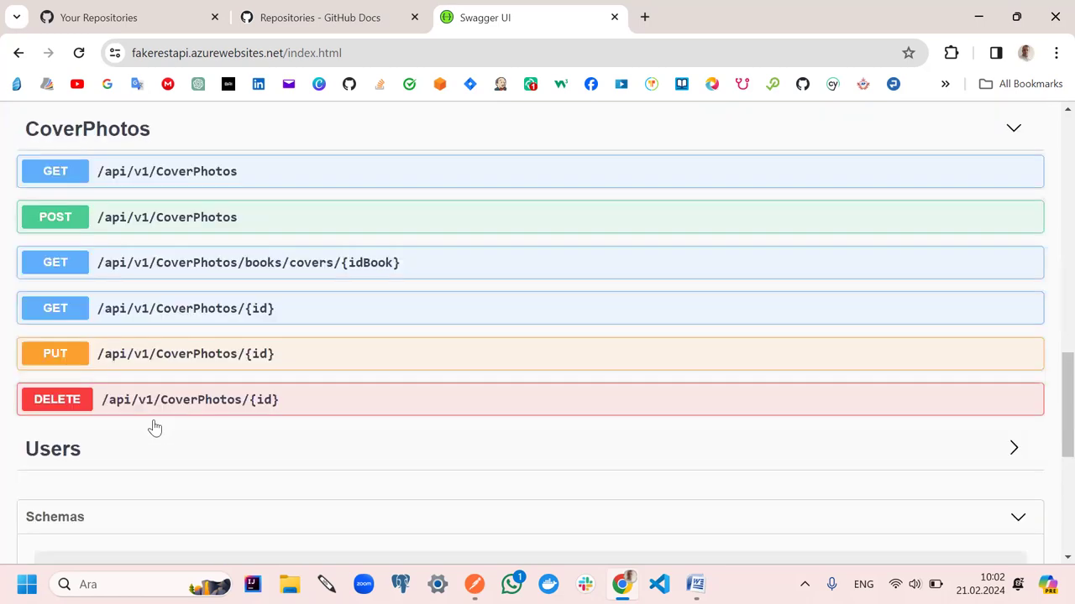
scroll(149, 417, "up", 6)
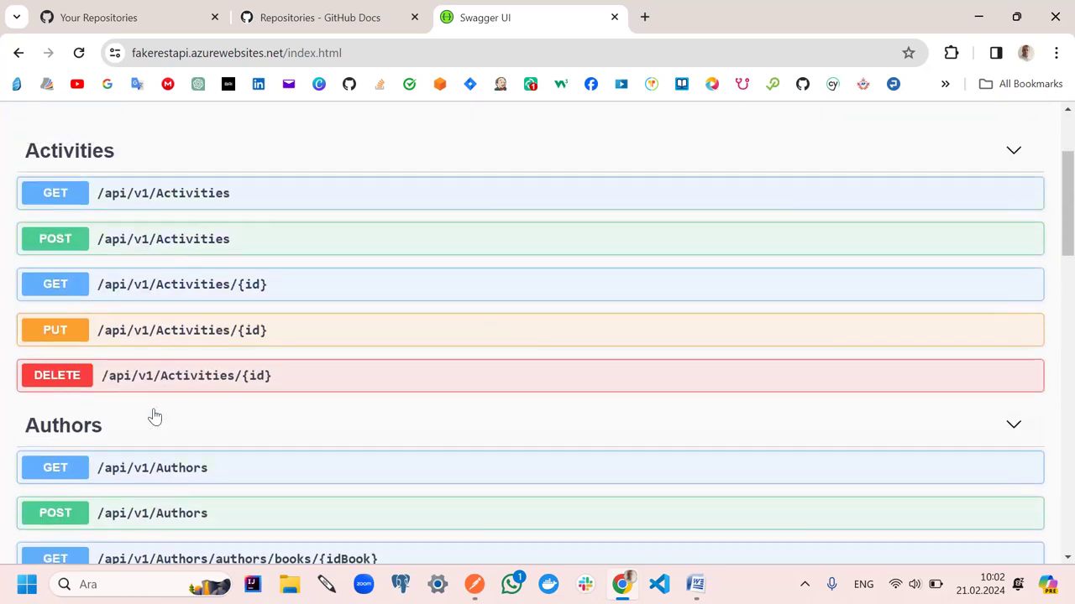
scroll(160, 418, "down", 10)
scroll(168, 417, "down", 10)
scroll(168, 420, "up", 18)
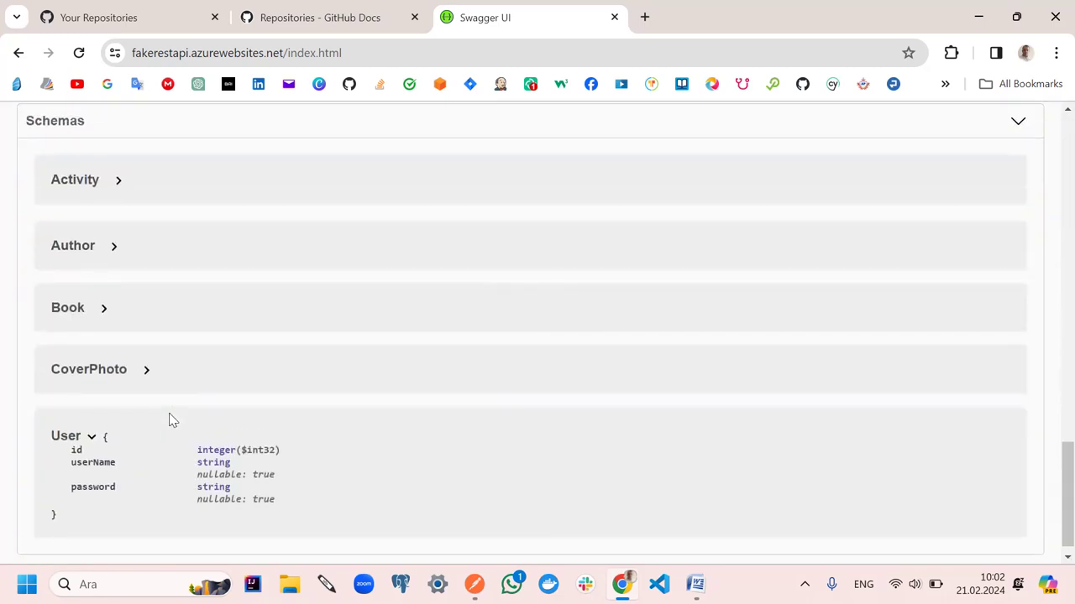
left_click(78, 53)
Expand GET /api/v1/Users and check the media type options and example value of its 200 response
scroll(333, 383, "down", 10)
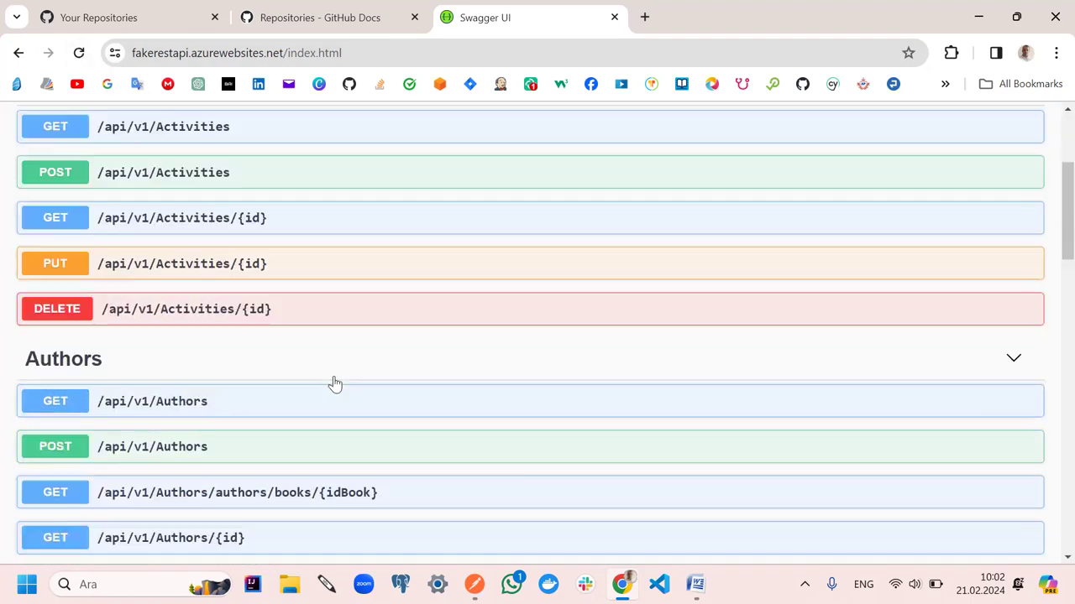
scroll(333, 383, "down", 5)
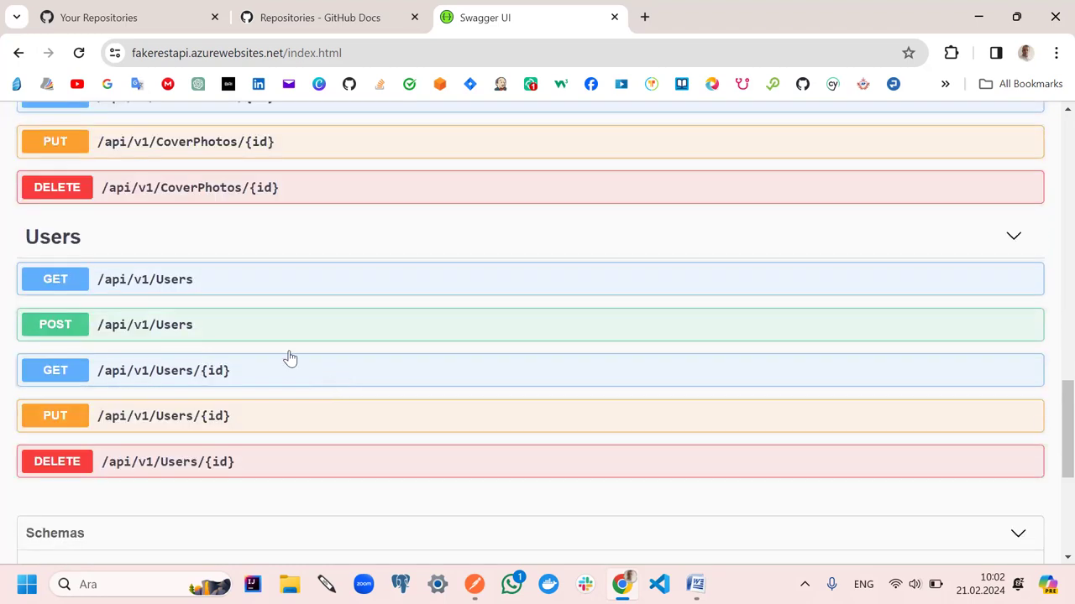
left_click(147, 288)
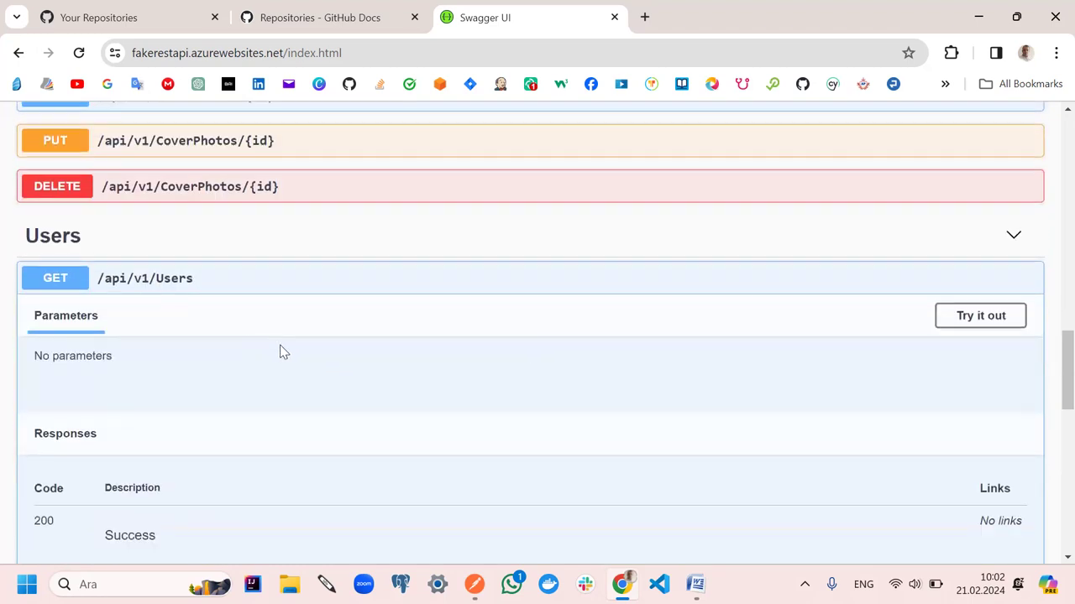
scroll(278, 353, "down", 2)
scroll(216, 375, "down", 1)
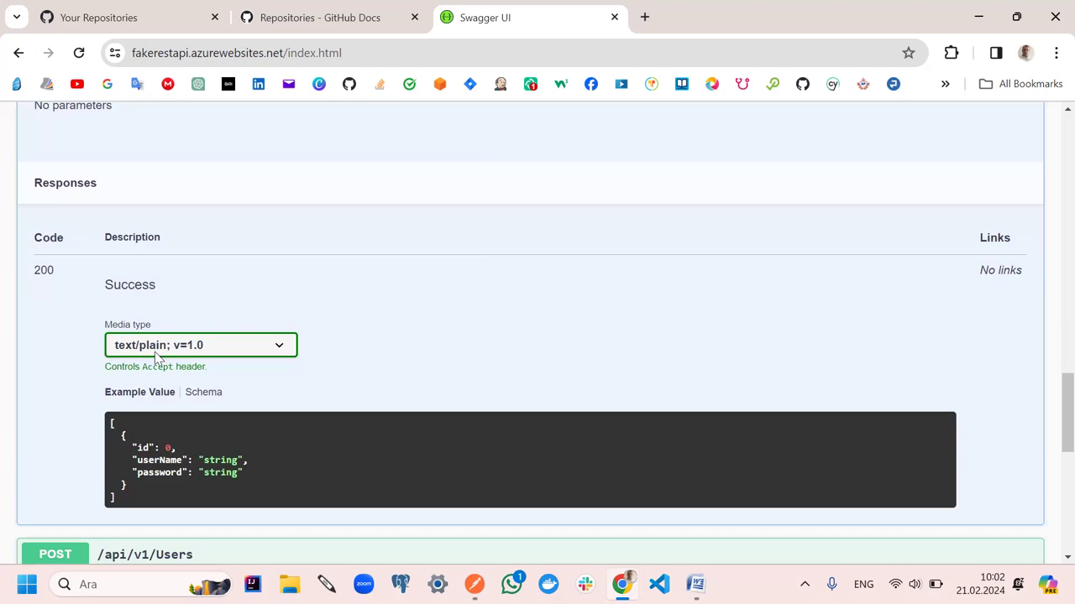
left_click(279, 348)
left_click(279, 347)
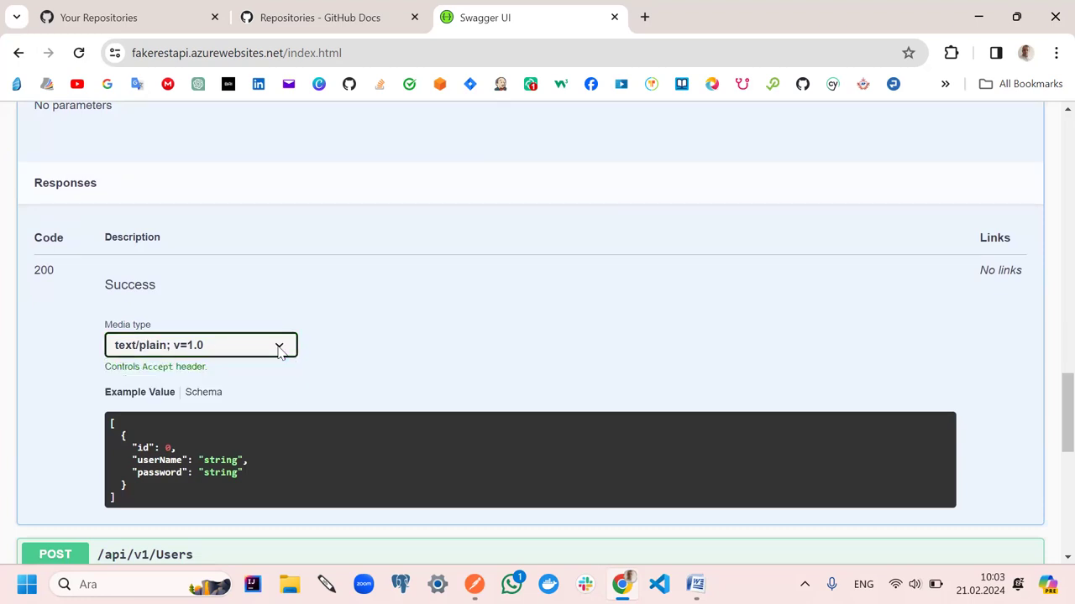
scroll(282, 309, "down", 1)
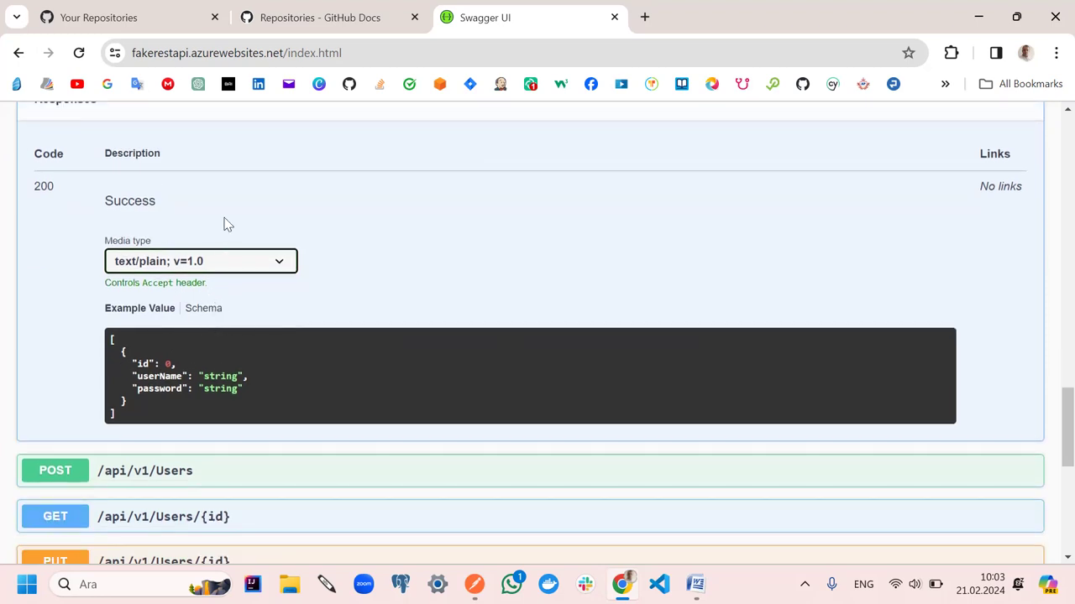
scroll(227, 235, "up", 3)
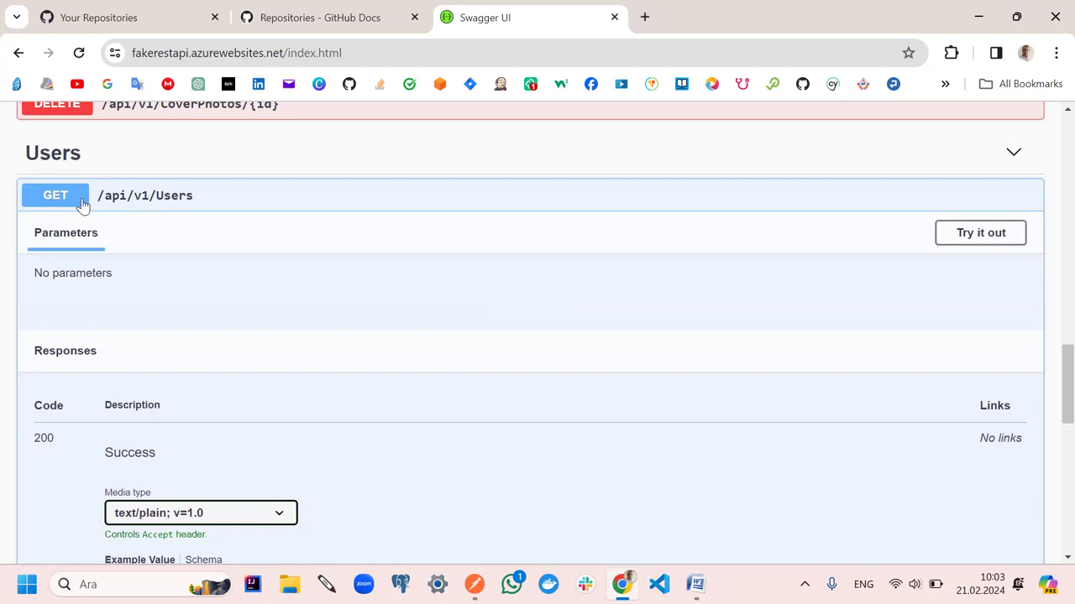
Highlight the api/v1/Users path of the GET endpoint and reopen that endpoint's details after reviewing the page heading
left_click_drag(199, 204, 106, 212)
scroll(252, 277, "up", 15)
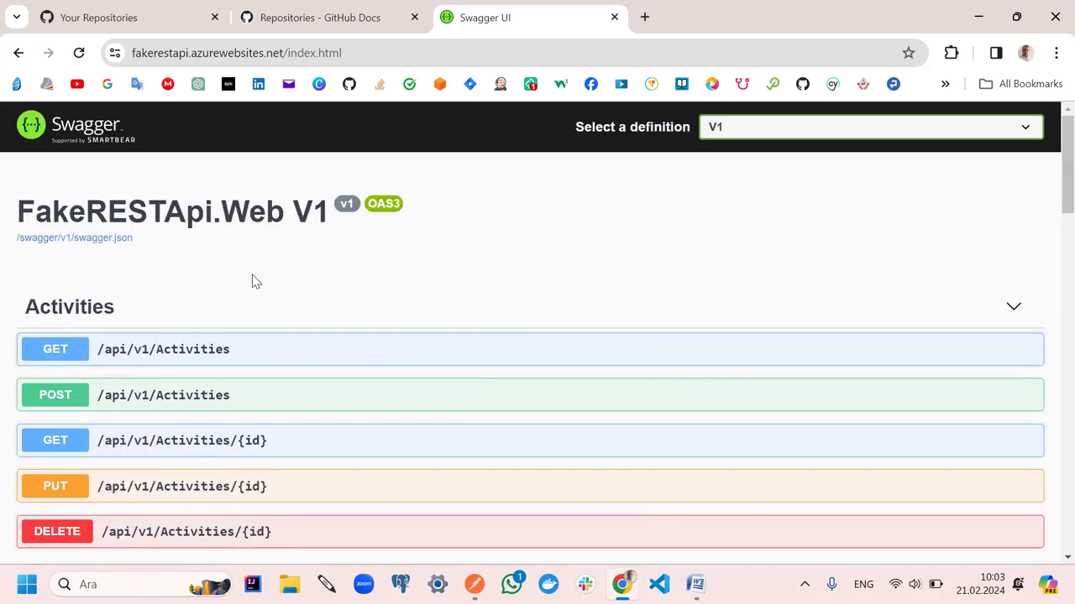
scroll(211, 286, "down", 1)
scroll(220, 286, "up", 1)
scroll(257, 295, "down", 16)
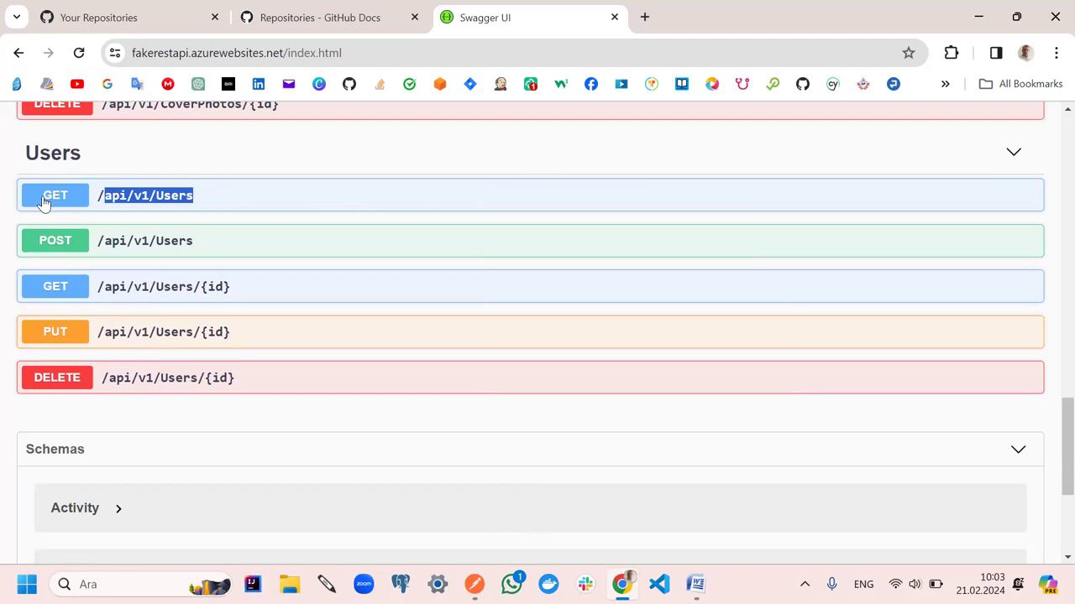
left_click(246, 196)
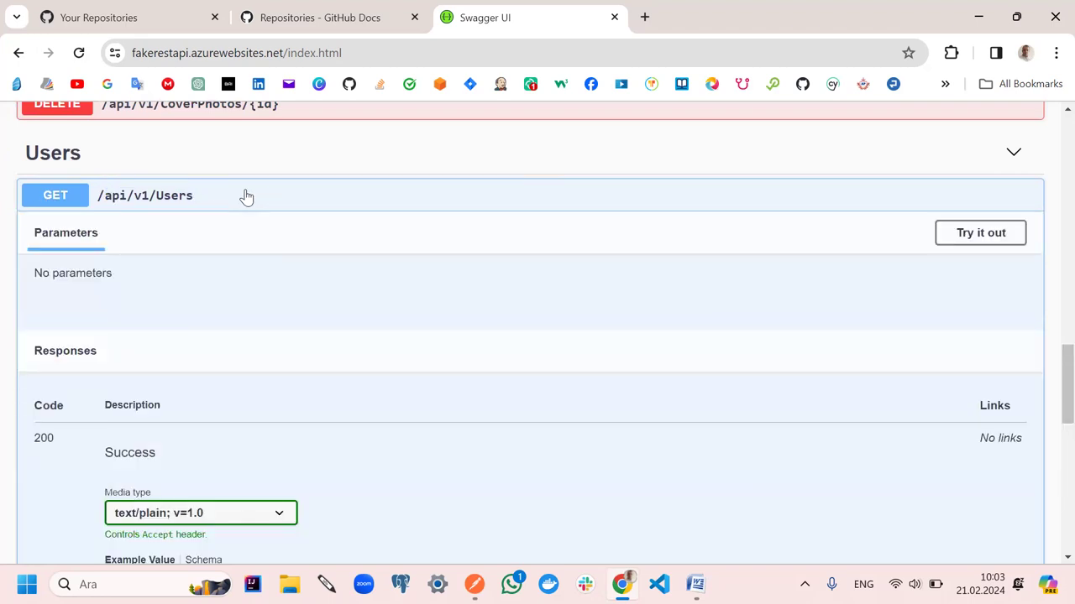
Check the media type options of the GET /api/v1/Users response and highlight its 200 Success description
scroll(246, 196, "down", 2)
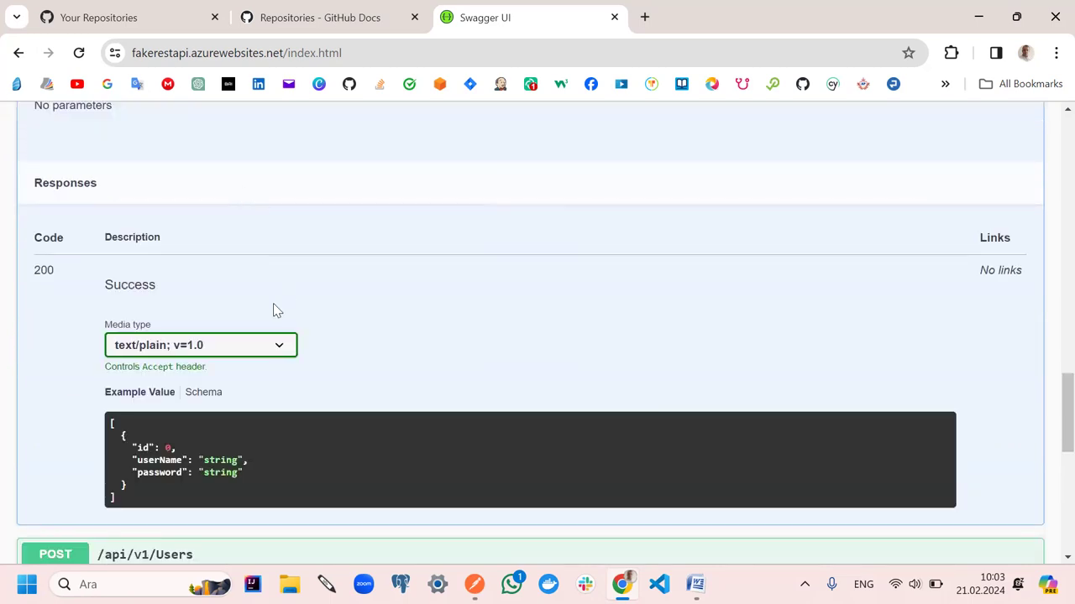
left_click(286, 346)
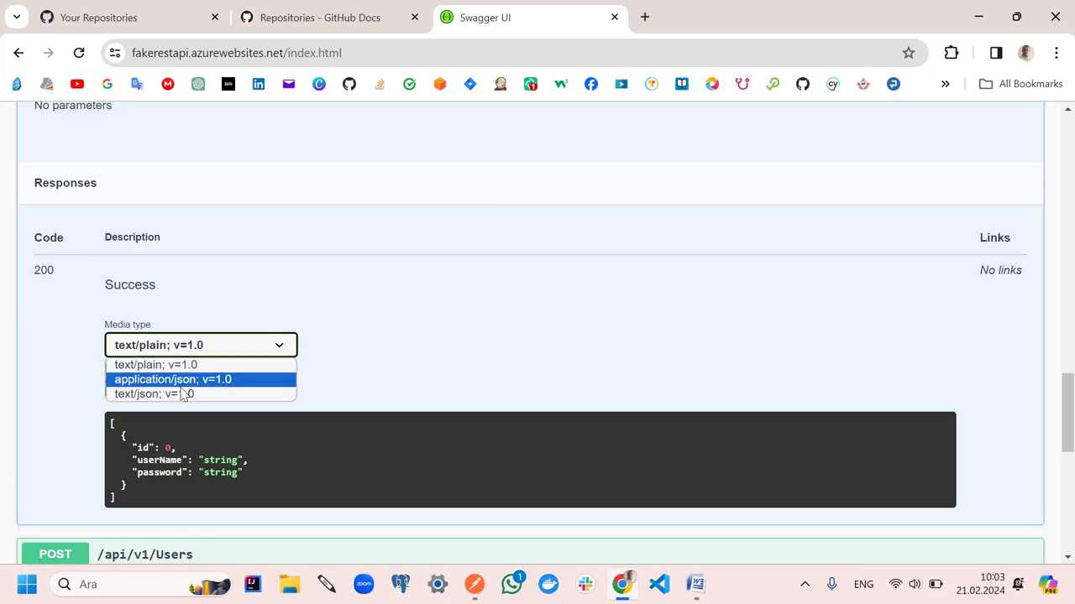
left_click(331, 314)
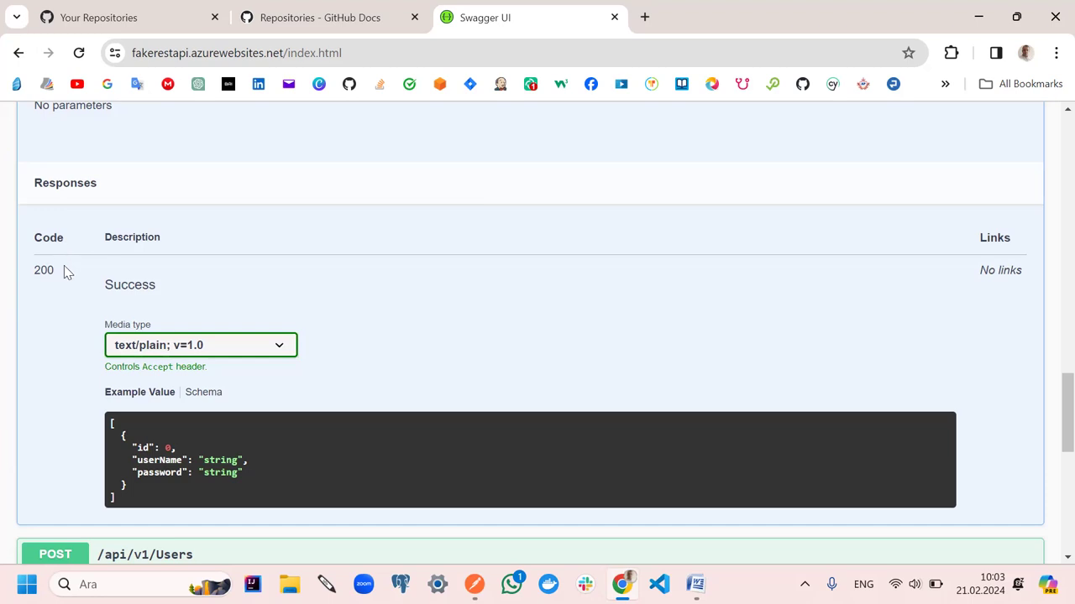
mouse_move(37, 270)
left_mouse_down()
mouse_move(11, 269)
mouse_move(32, 283)
mouse_move(44, 275)
left_mouse_up()
left_click_drag(164, 284, 84, 291)
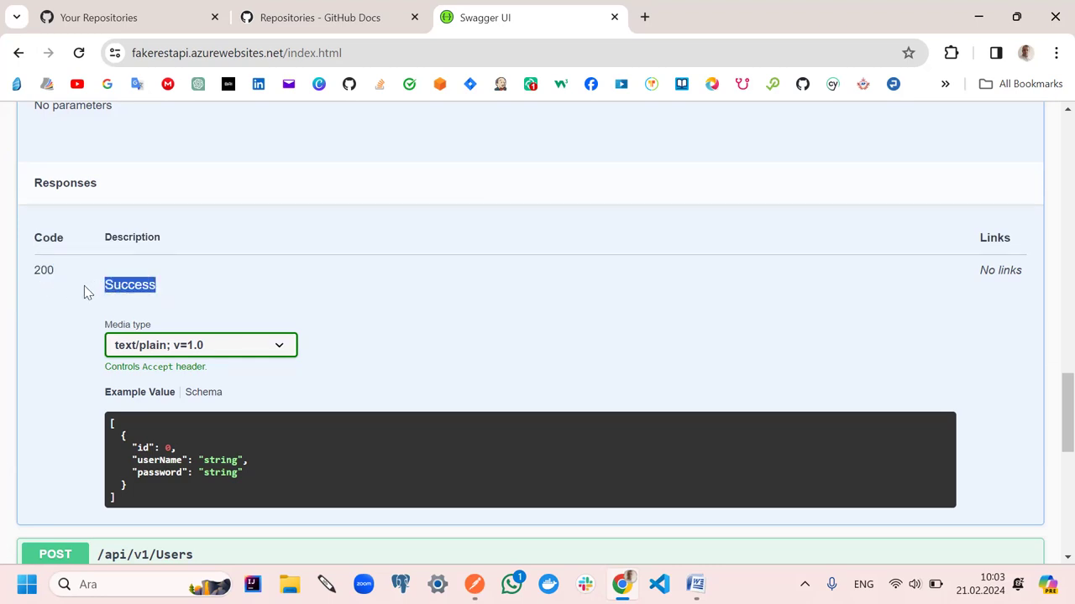
Highlight the example value of the GET /api/v1/Users response and review that endpoint from its heading down
scroll(259, 269, "down", 1)
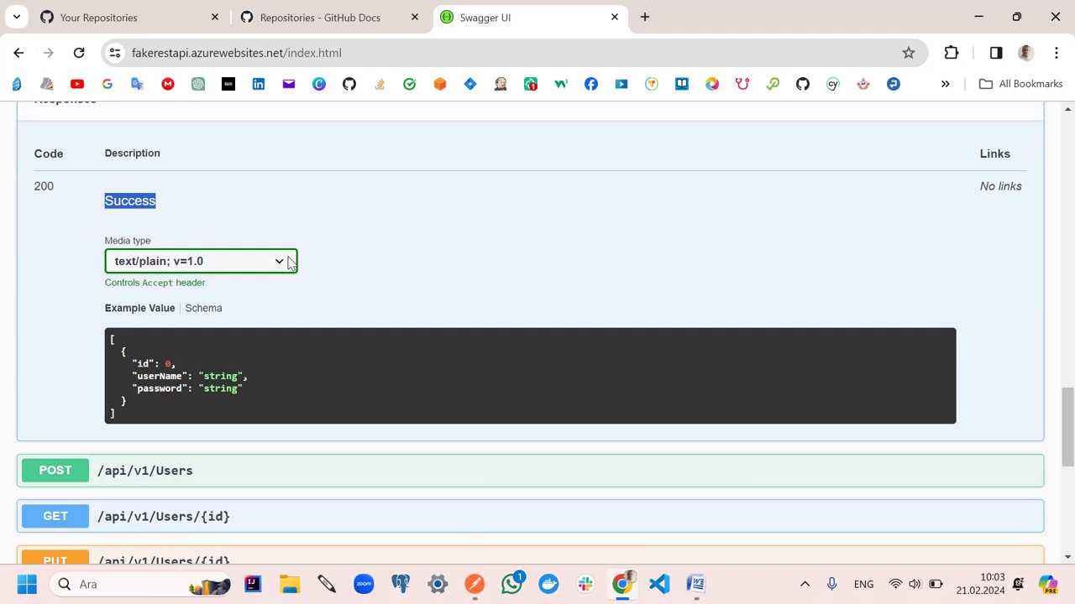
left_click_drag(172, 420, 85, 356)
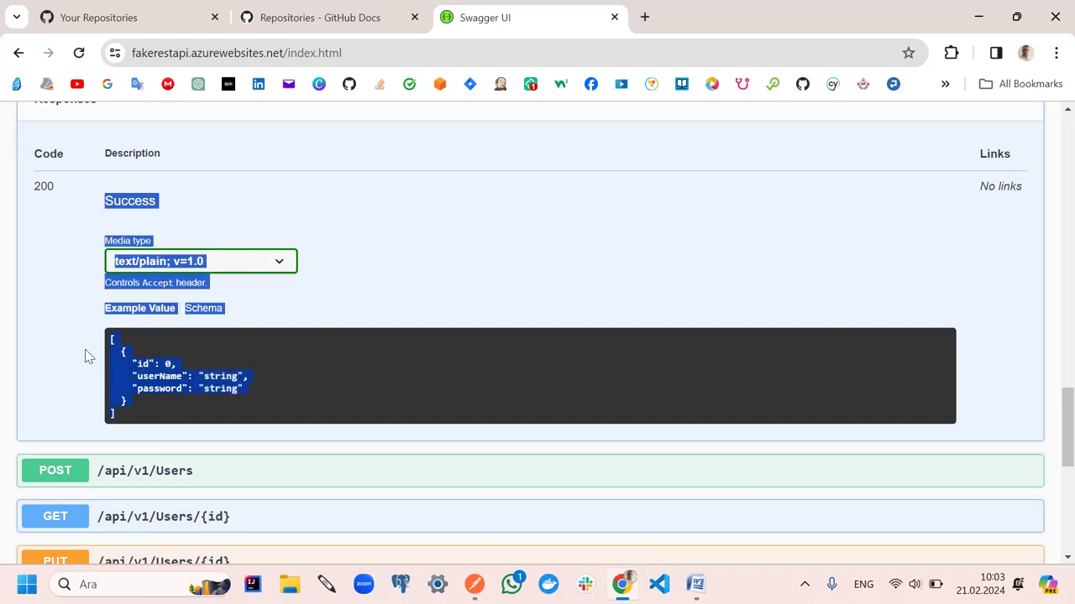
left_click(245, 407)
scroll(242, 407, "down", 1)
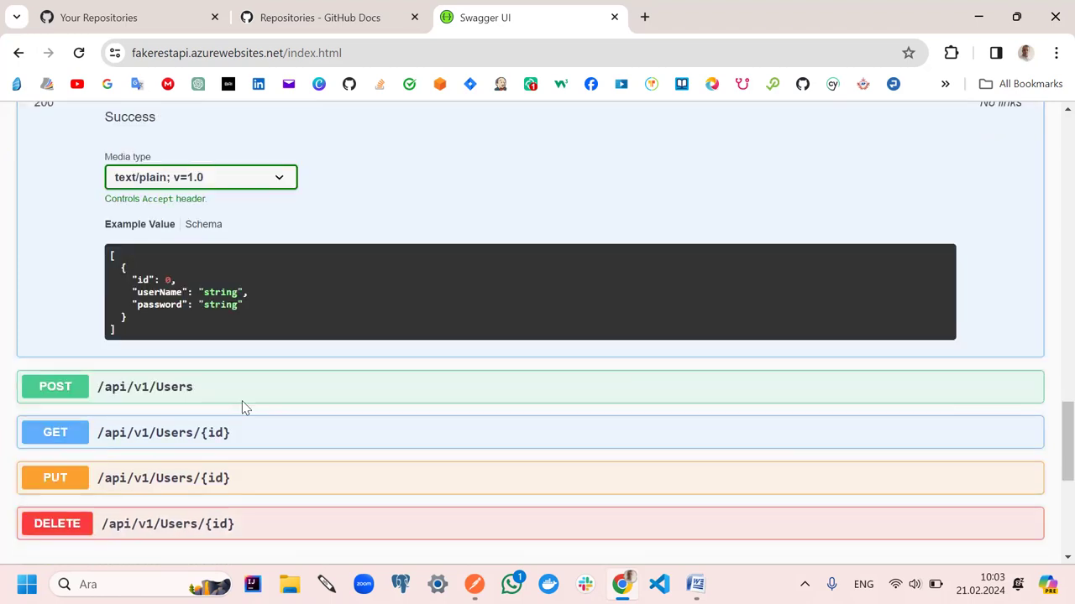
scroll(243, 407, "up", 5)
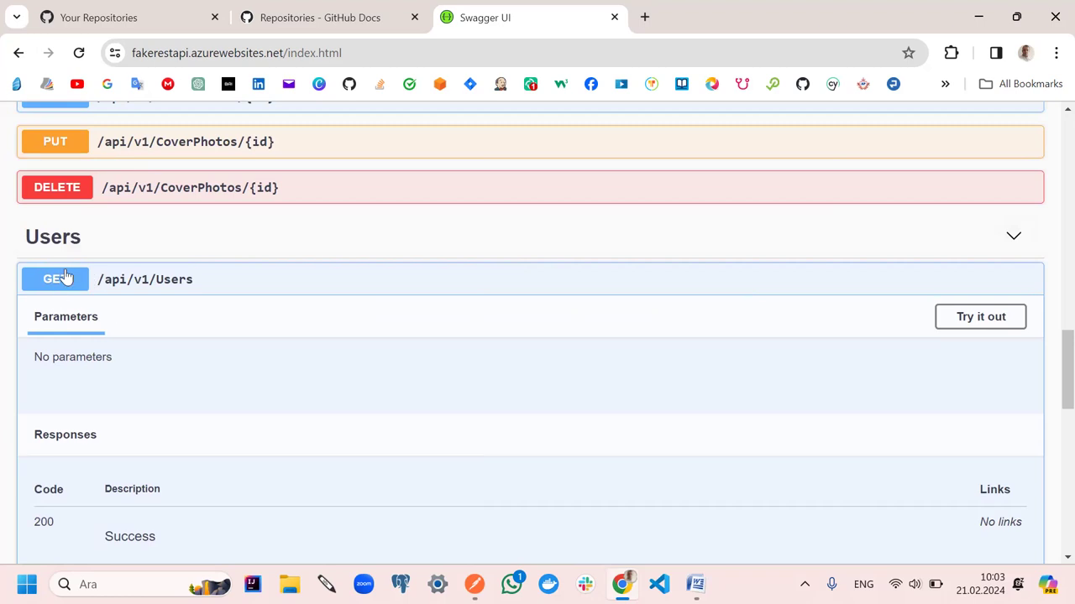
scroll(132, 313, "down", 6)
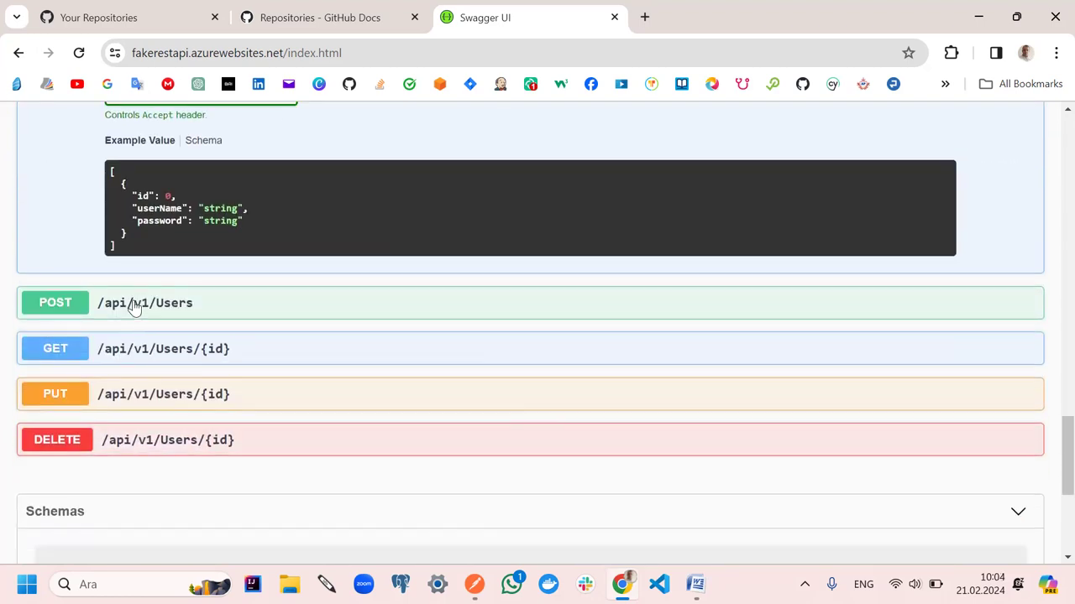
Expand POST /api/v1/Users and highlight the example value of its request body
left_click(134, 307)
scroll(260, 361, "down", 2)
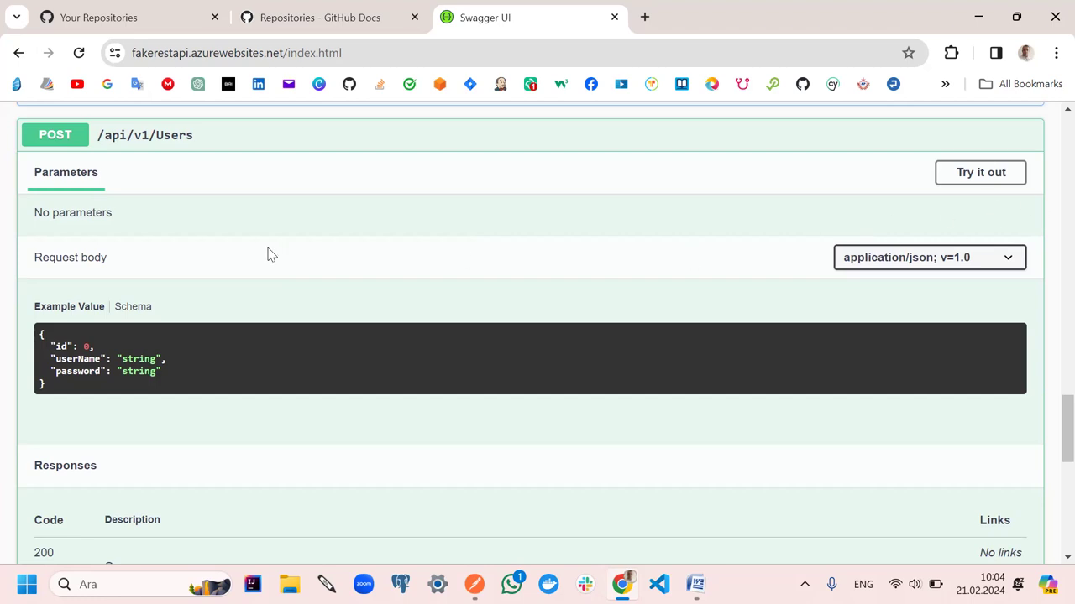
left_click_drag(58, 383, 25, 335)
left_click(68, 394)
scroll(68, 394, "up", 1)
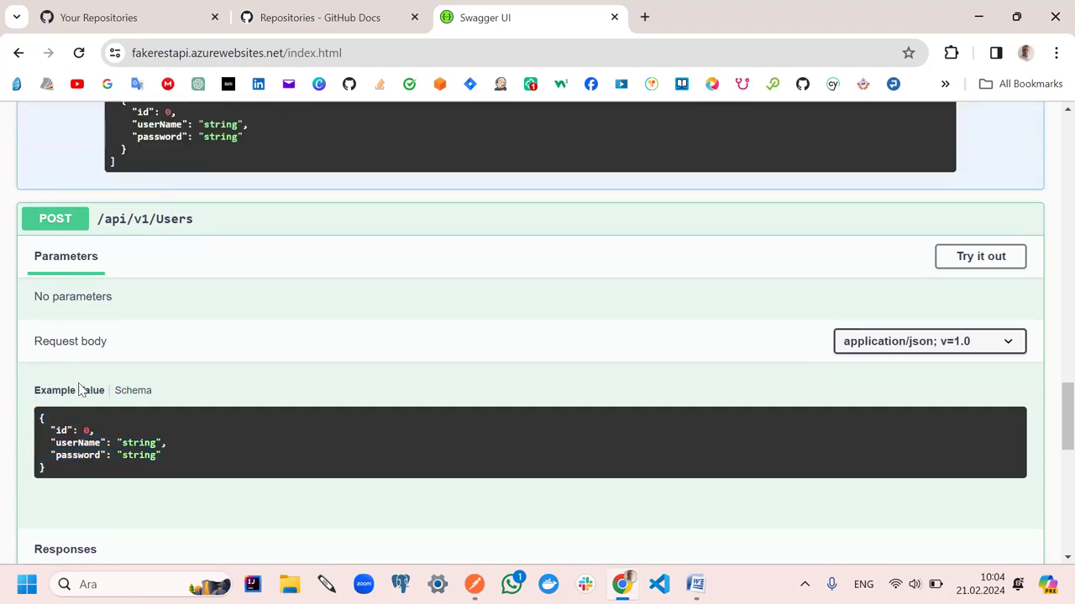
Check the content type options of the POST /api/v1/Users request body and highlight its 200 response description
left_click(1004, 346)
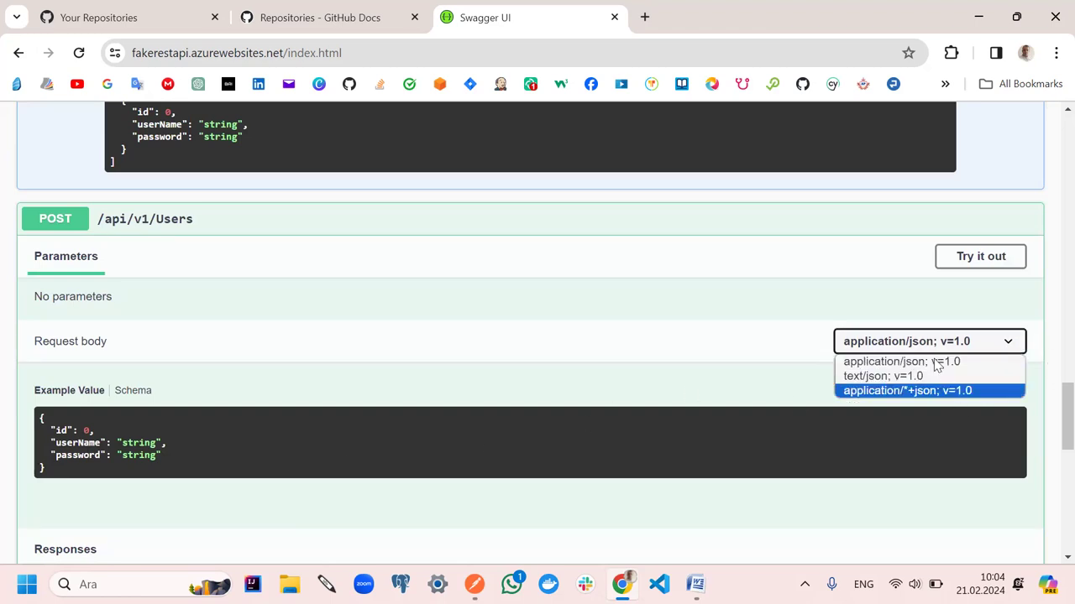
left_click(689, 350)
scroll(626, 306, "down", 1)
scroll(619, 310, "down", 3)
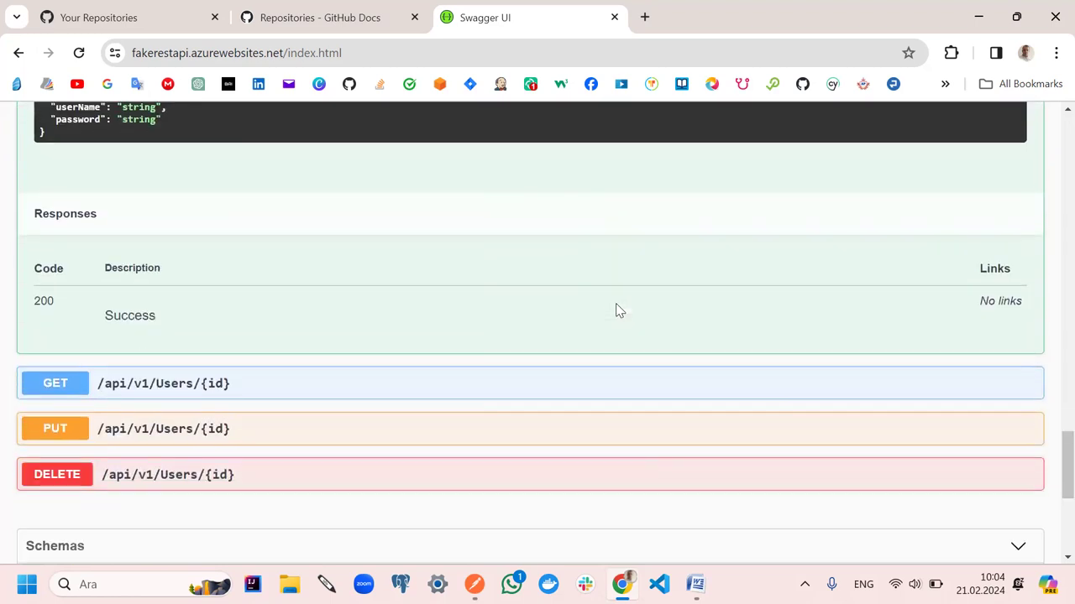
scroll(293, 291, "up", 4)
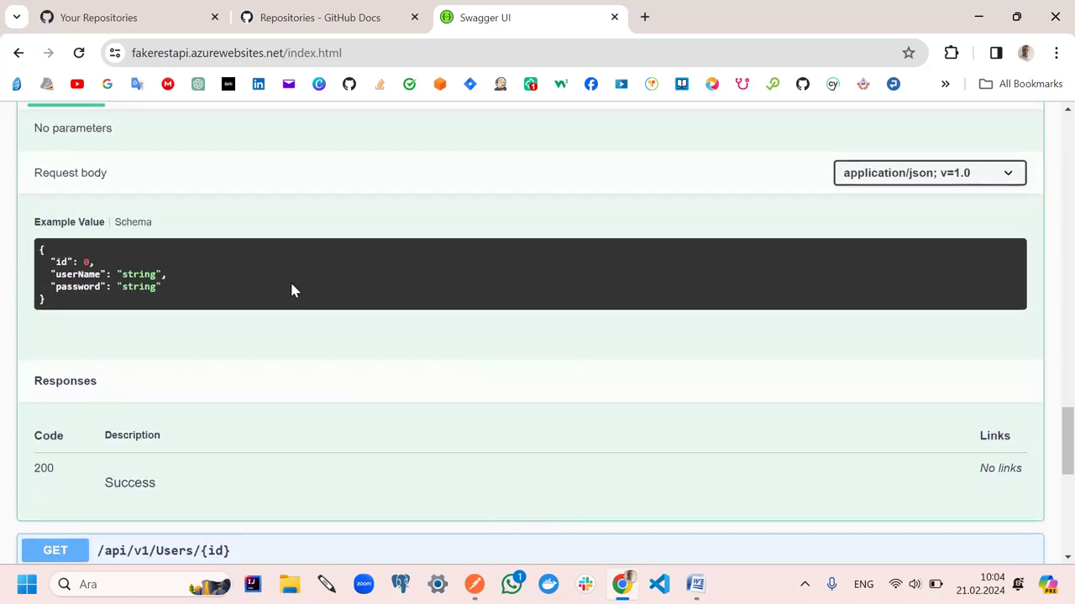
scroll(270, 303, "down", 2)
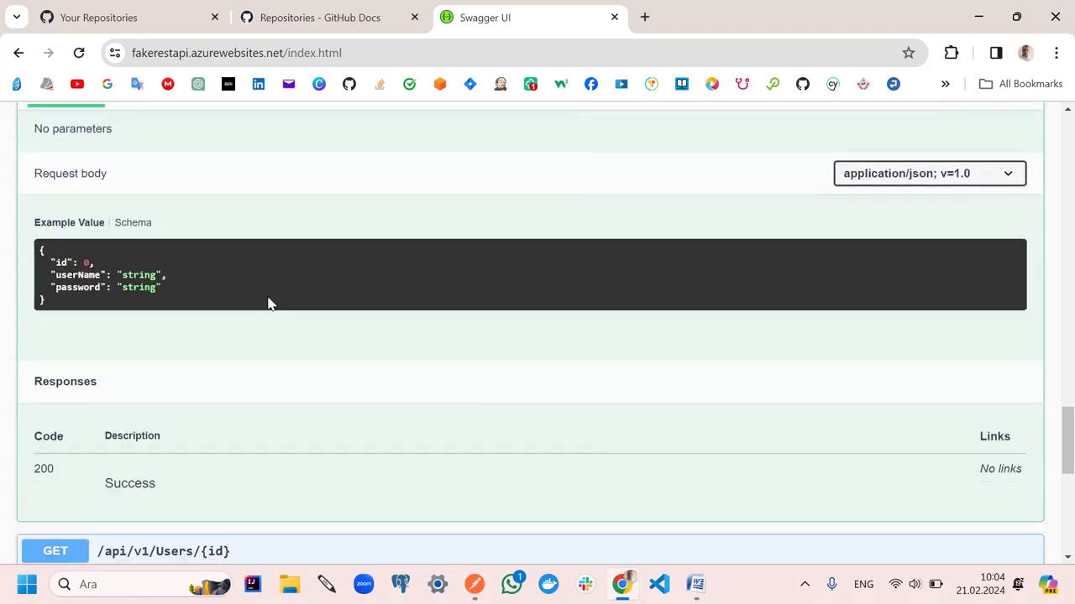
scroll(109, 454, "down", 1)
left_click_drag(48, 386, 36, 386)
left_click_drag(157, 399, 82, 404)
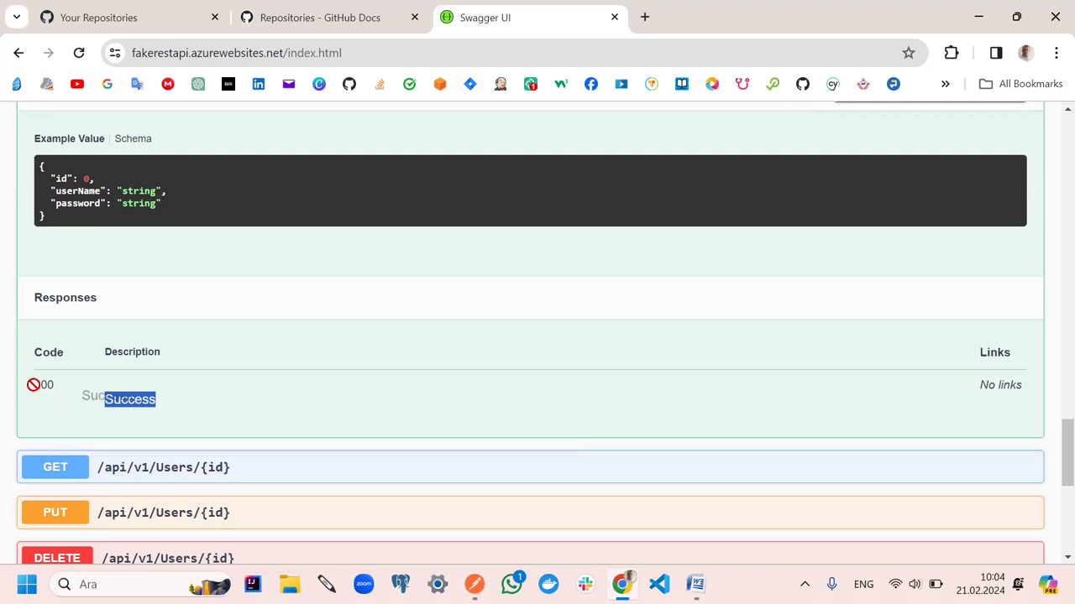
Highlight the POST /api/v1/Users example request body and compare it with the example value of GET /api/v1/Users
scroll(151, 374, "up", 5)
scroll(151, 374, "down", 3)
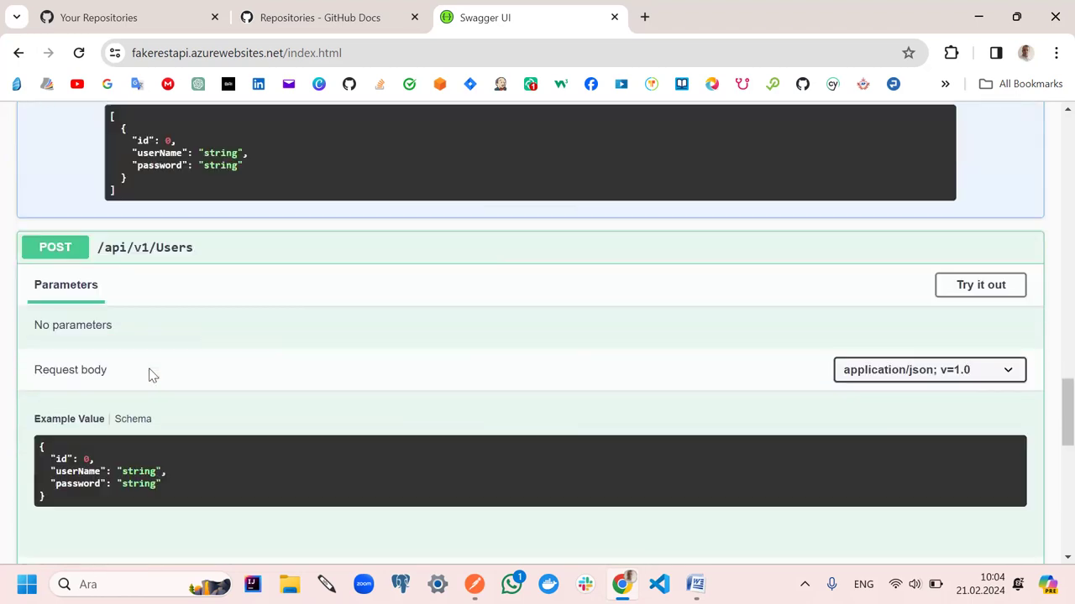
scroll(25, 534, "down", 1)
scroll(57, 518, "down", 1)
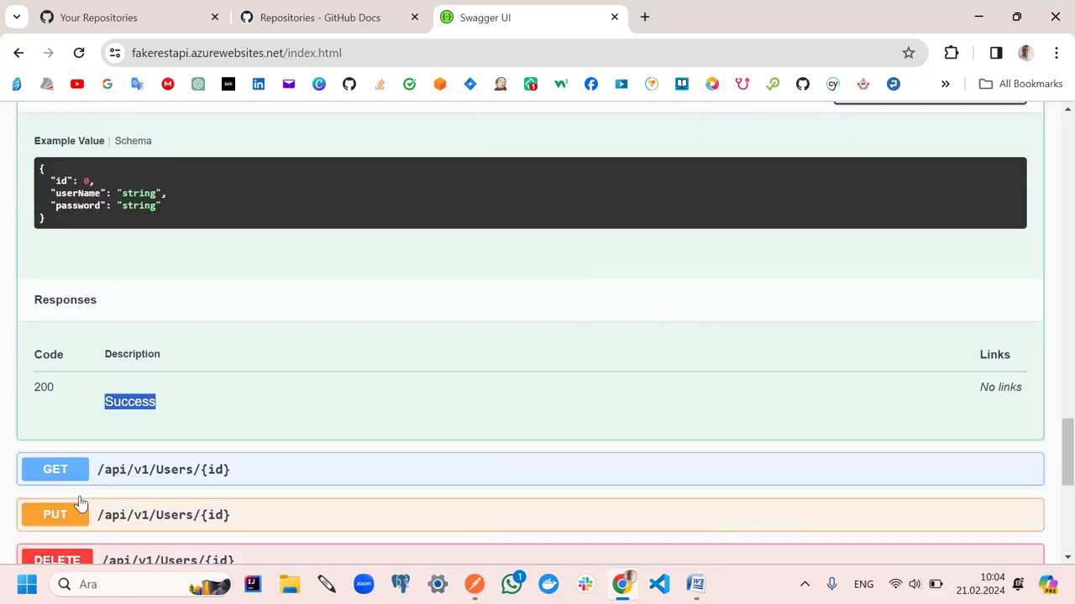
left_click_drag(79, 224, 22, 168)
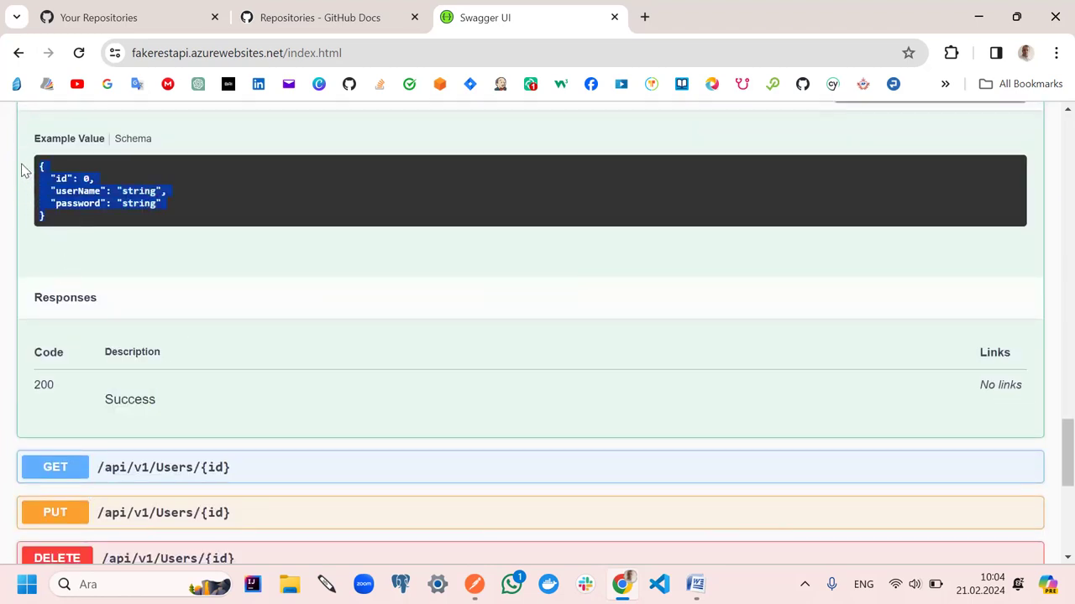
scroll(126, 260, "up", 3)
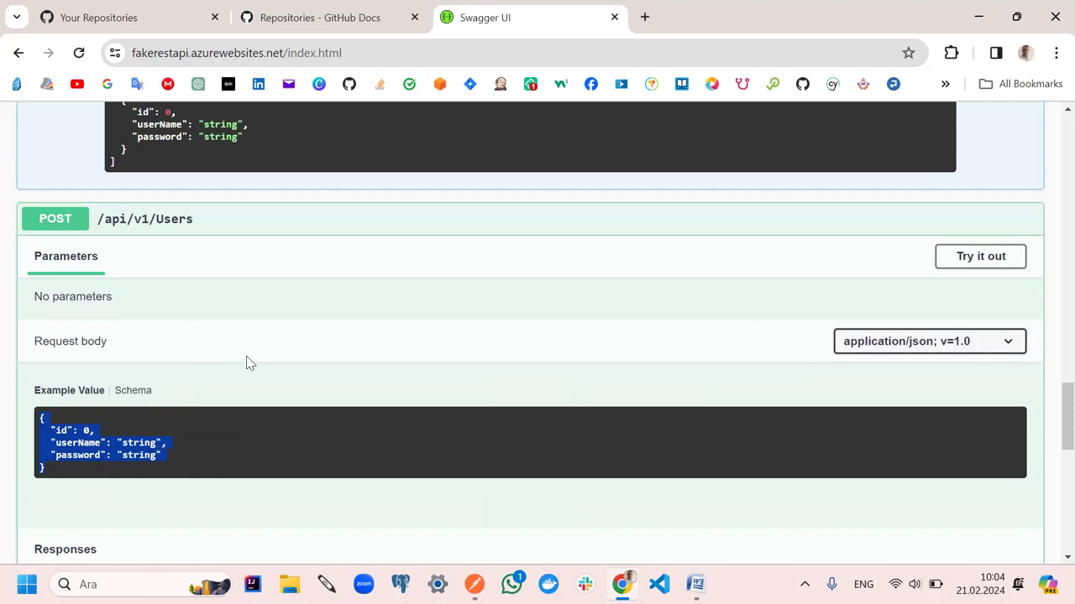
scroll(250, 362, "up", 2)
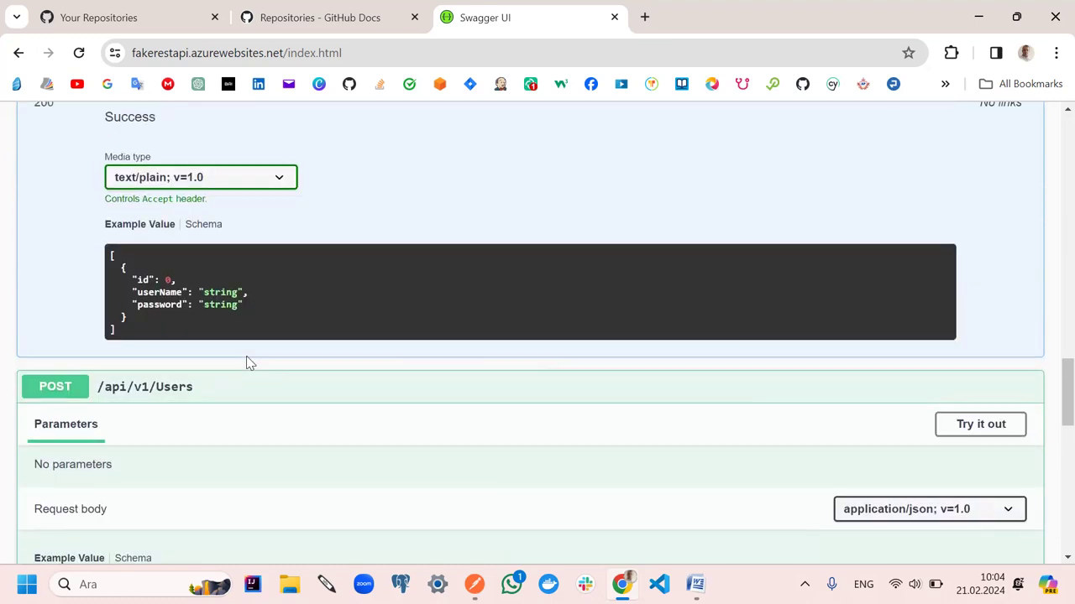
scroll(249, 363, "down", 4)
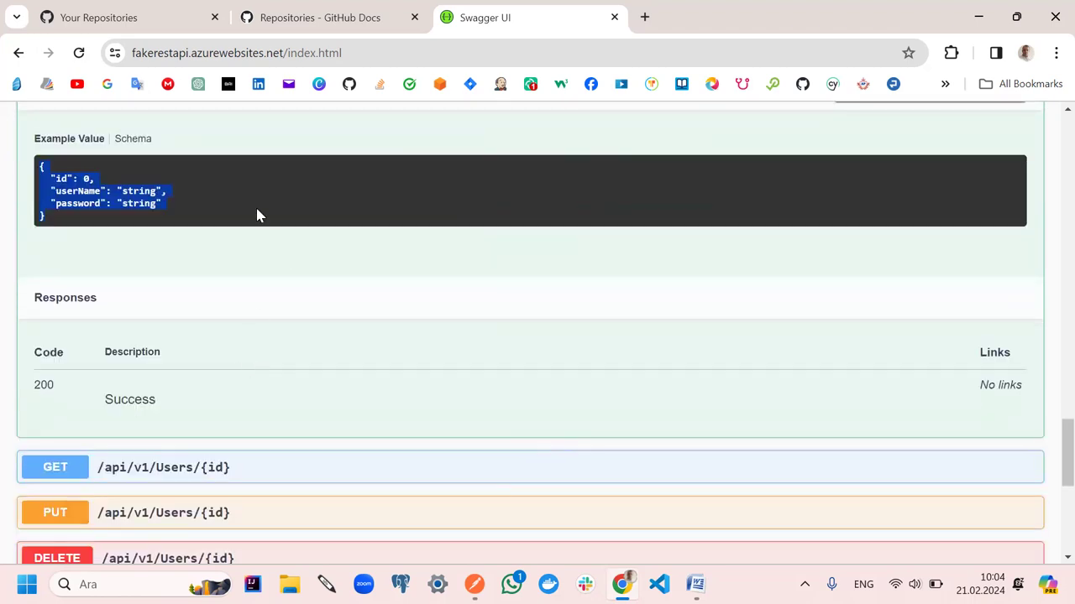
left_click(234, 180)
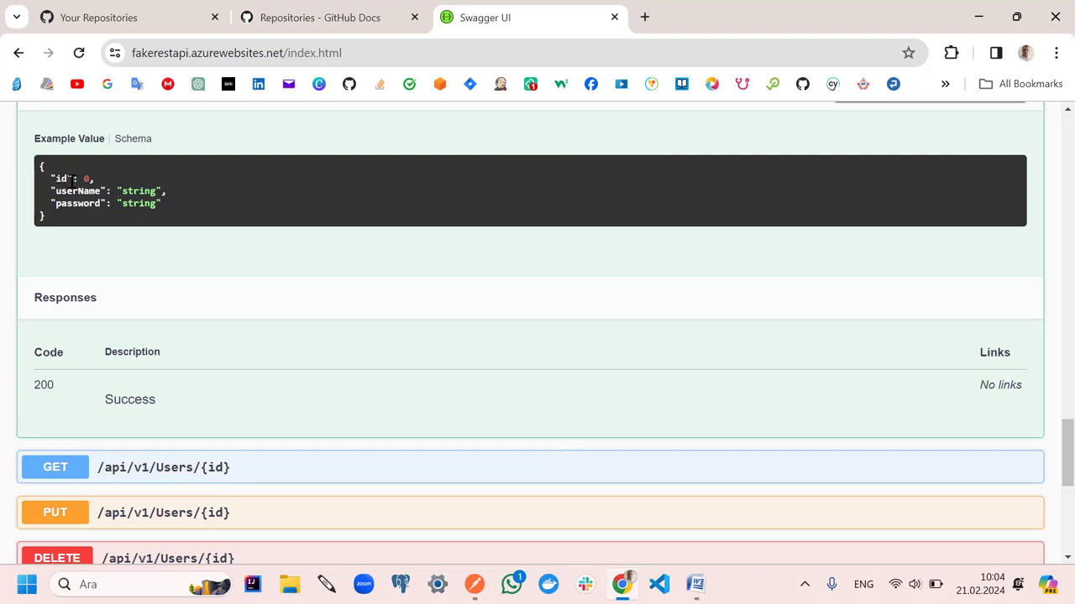
Examine the id, userName and password fields of the POST example body and the Users endpoints below it
scroll(125, 255, "up", 2)
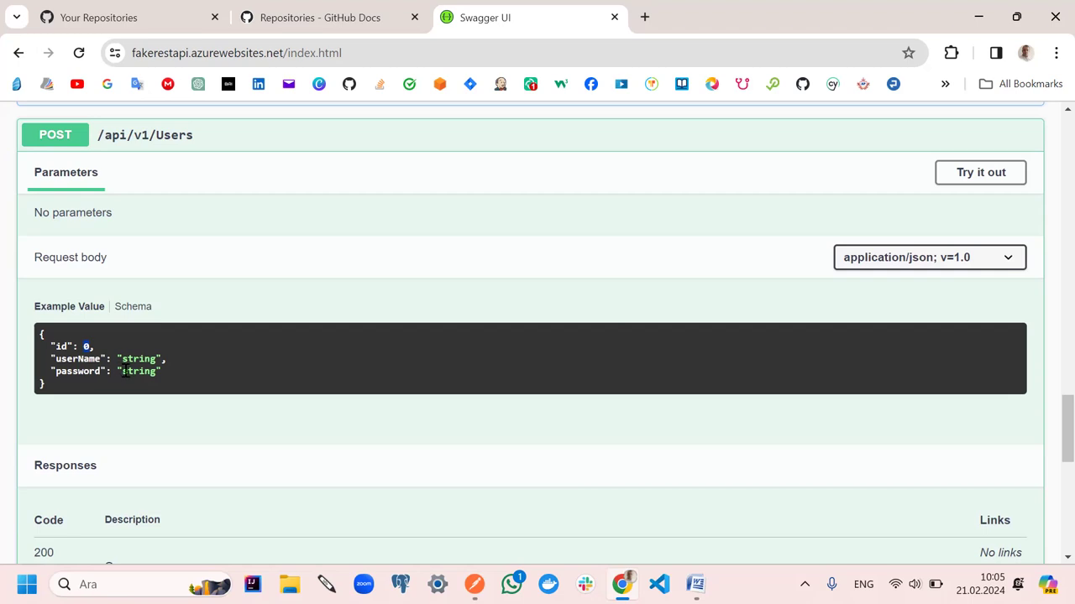
scroll(126, 372, "down", 1)
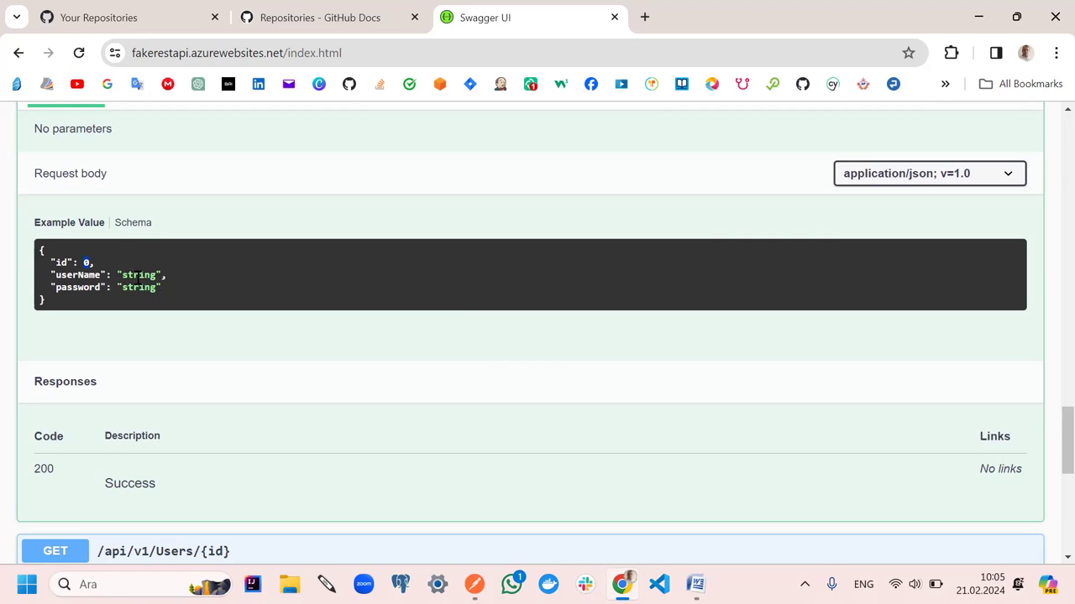
scroll(235, 304, "down", 3)
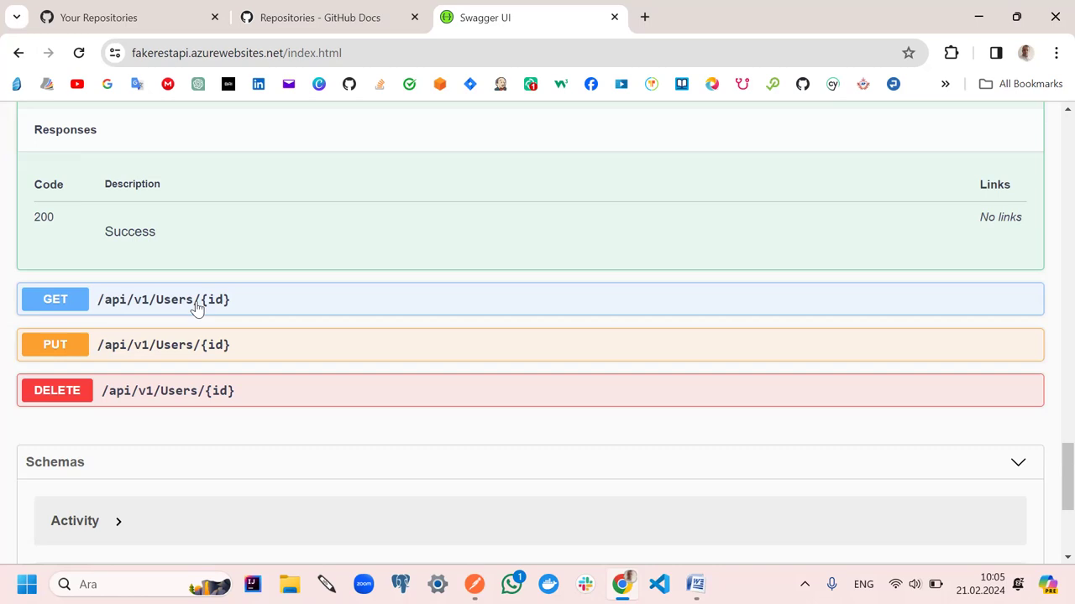
scroll(191, 311, "down", 2)
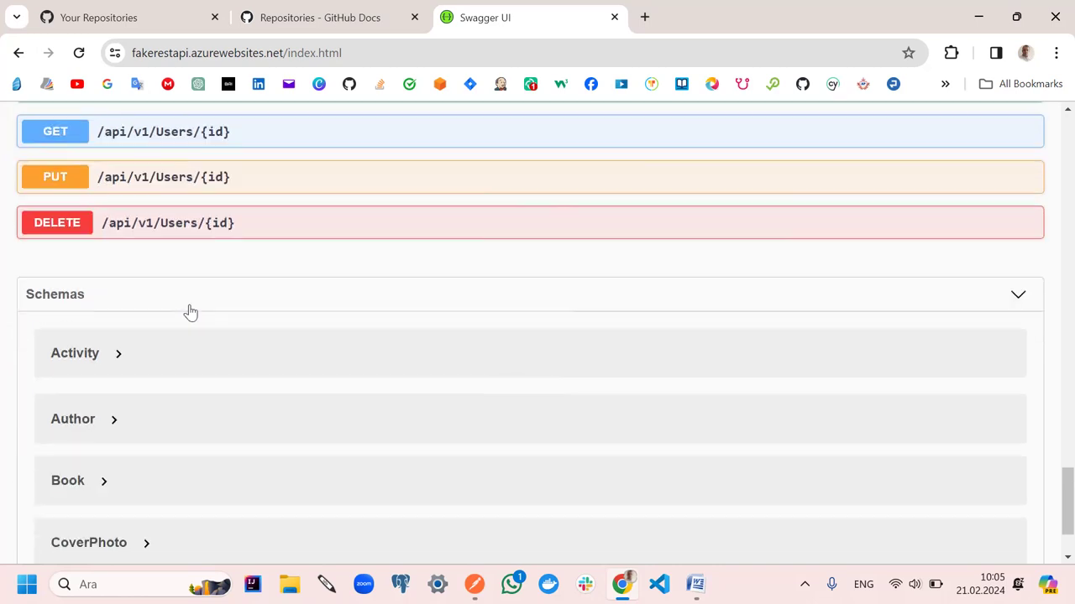
scroll(191, 311, "up", 3)
Switch to Postman, collapse the Authentication collection and create a blank collection
mouse_move(622, 581)
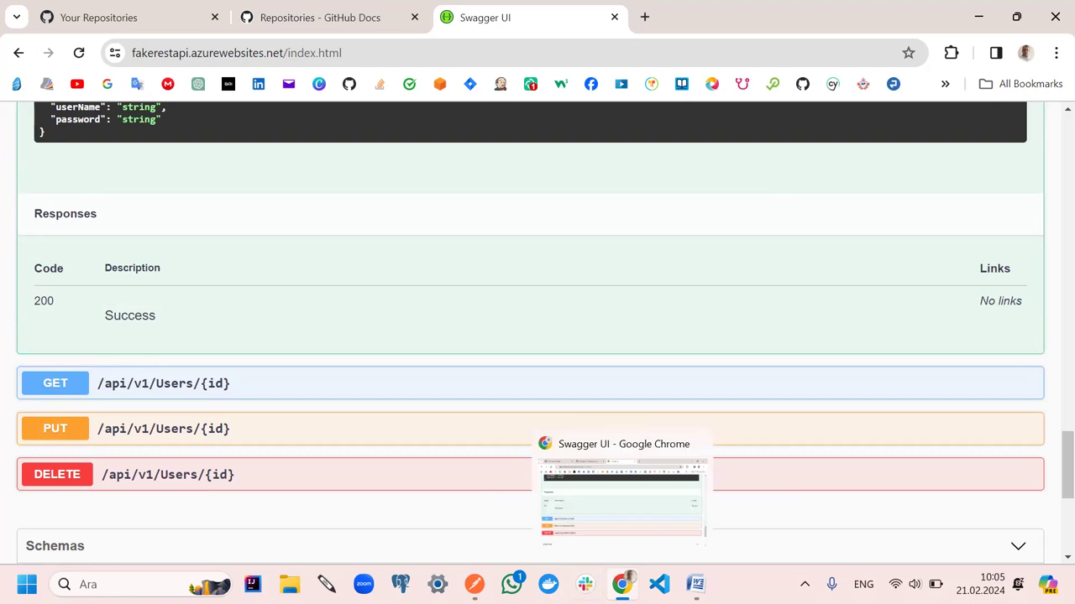
left_click(474, 584)
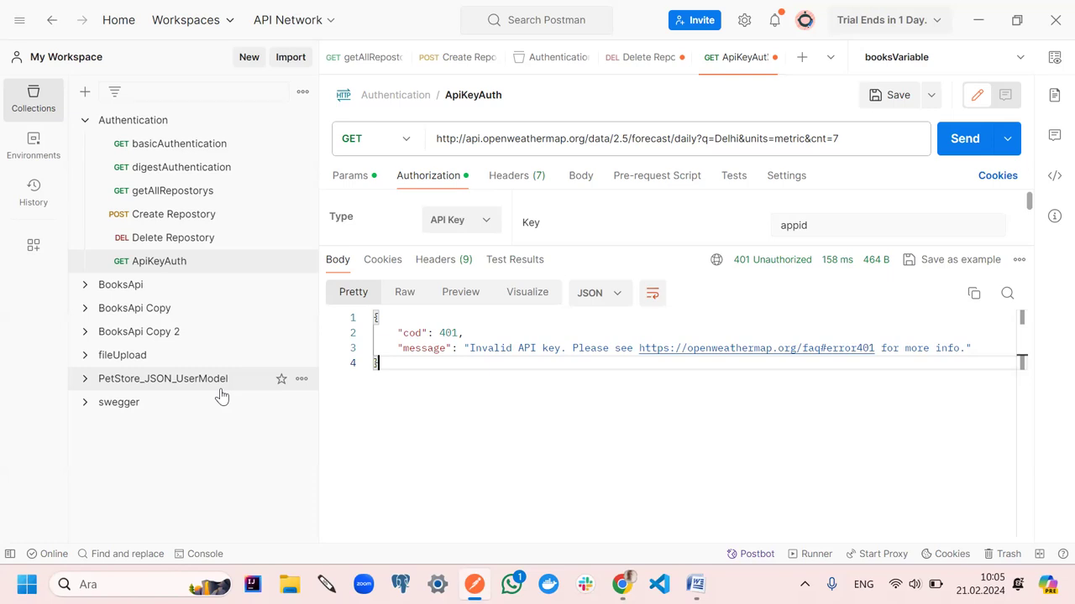
left_click(84, 122)
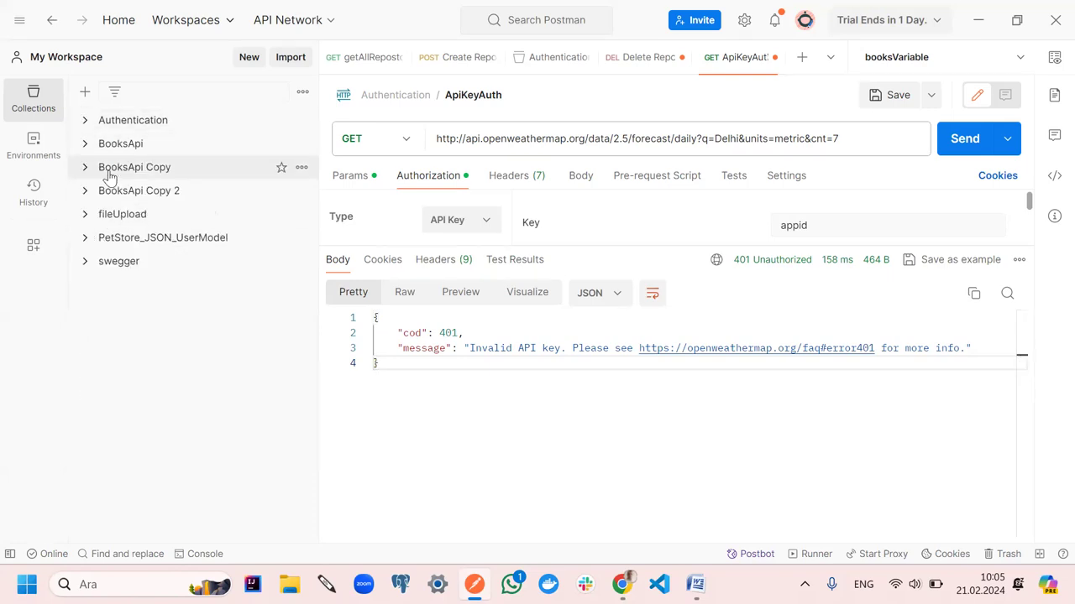
left_click(84, 92)
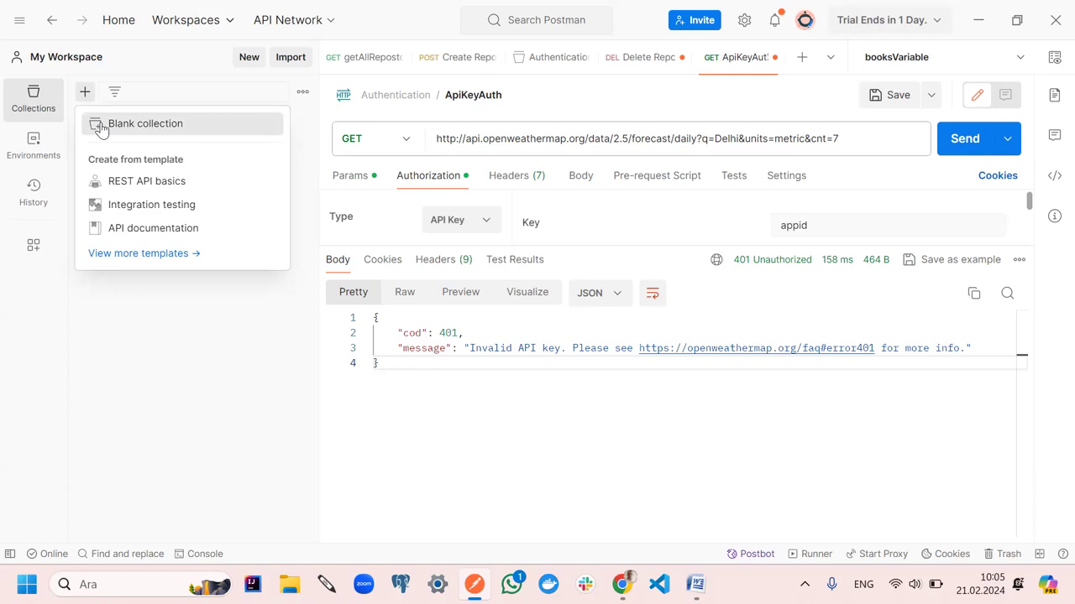
left_click(101, 128)
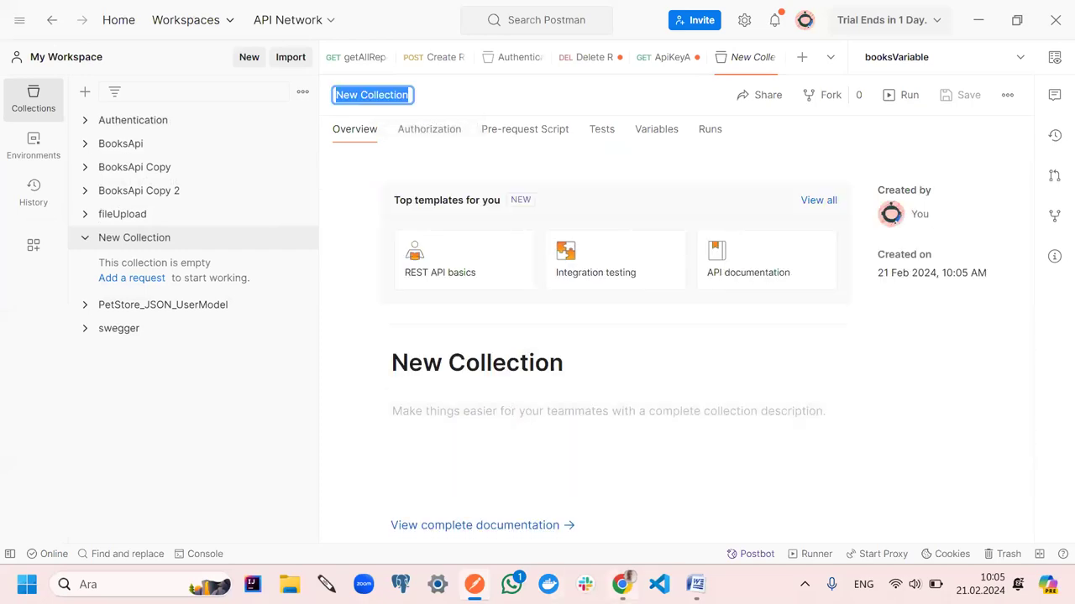
Switch to the Swagger page in Chrome and copy the text fakerestap from its web address
left_click(622, 585)
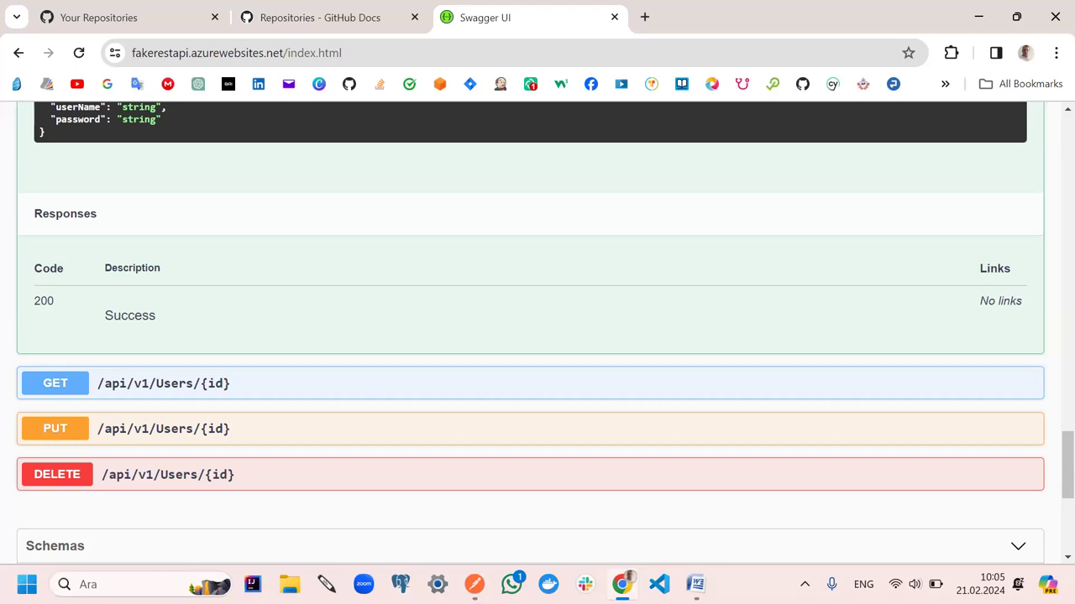
left_click_drag(185, 53, 137, 53)
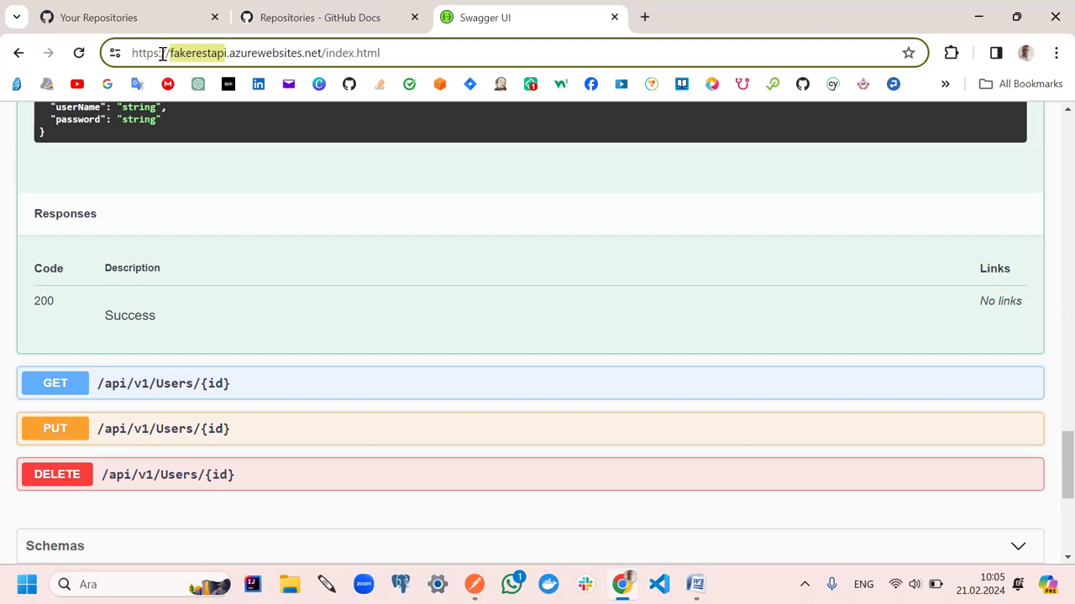
right_click(178, 53)
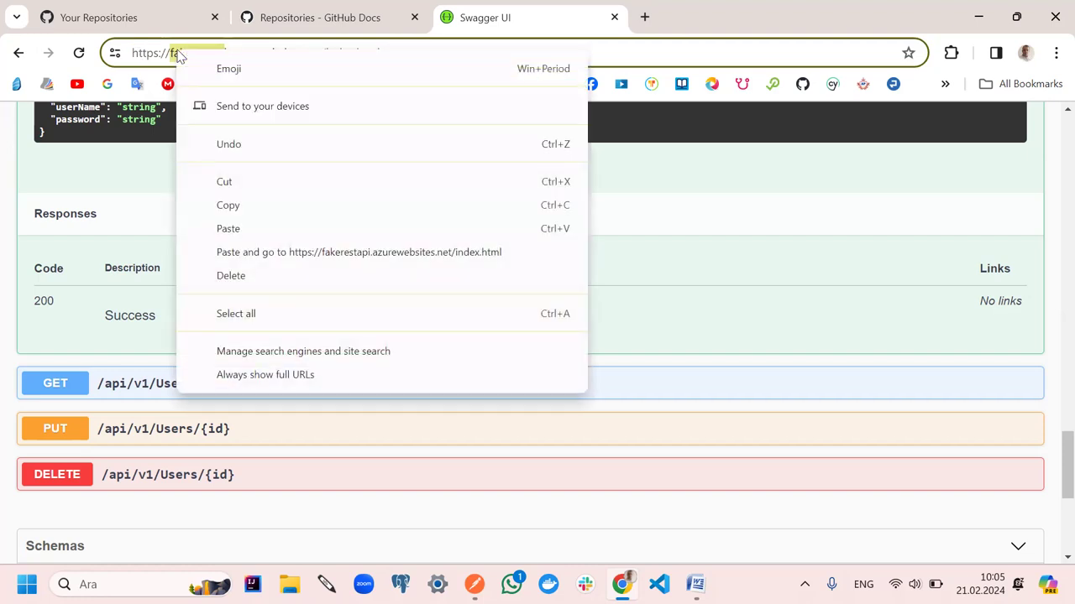
left_click(229, 205)
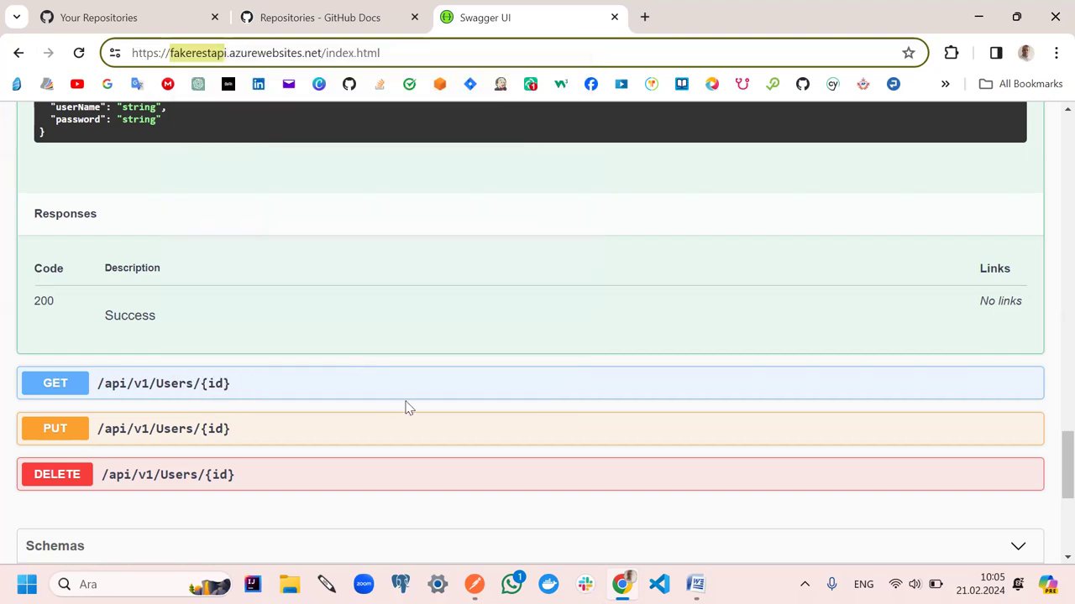
Switch to Postman, rename the new collection fakerestap and add a new request to it
left_click(476, 584)
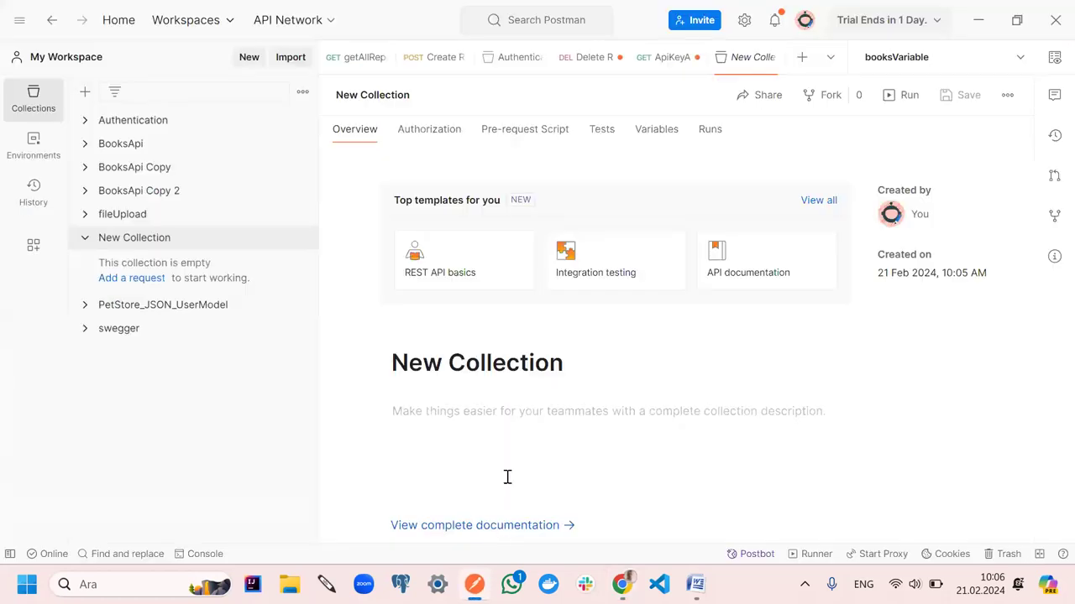
left_click(406, 94)
key("ctrl+v")
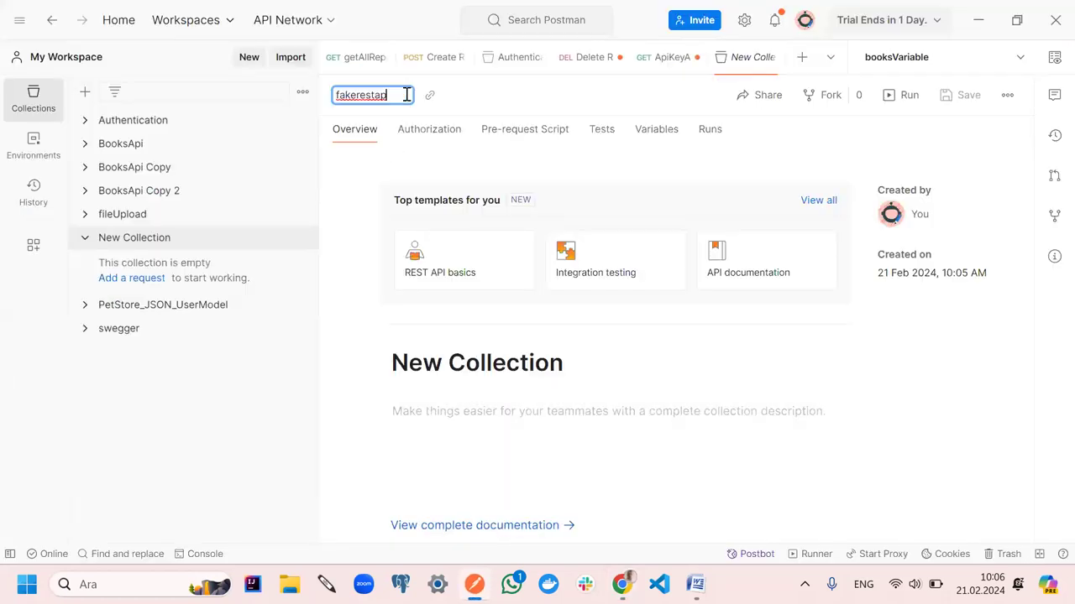
key("Return")
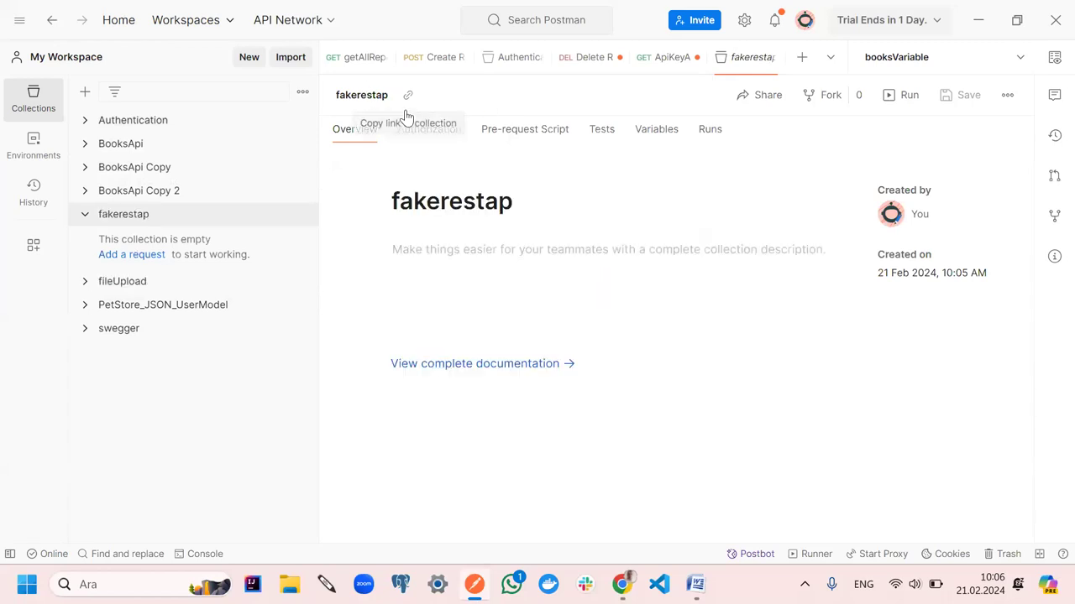
left_click(126, 255)
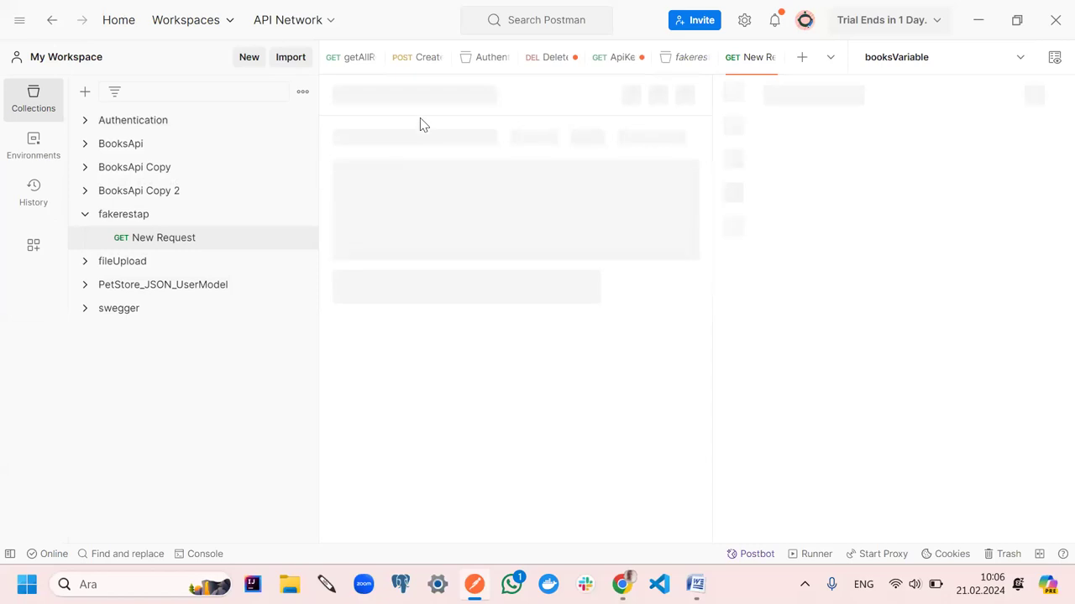
left_click(458, 141)
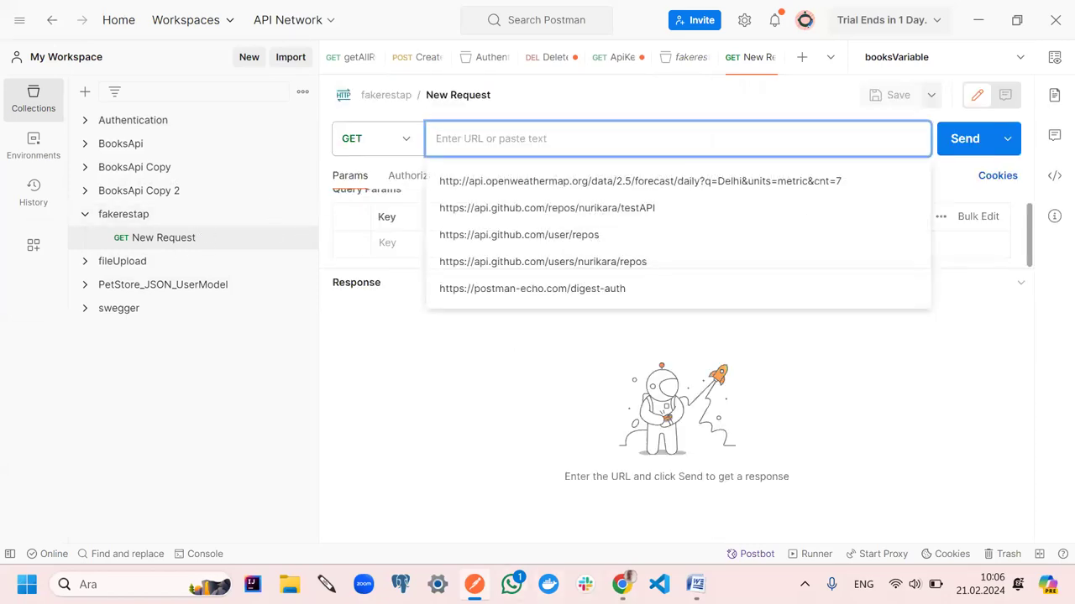
Switch back to the Swagger page and examine the parameters, request body and responses of the GET and POST /api/v1/Users endpoints
left_click(622, 584)
scroll(239, 407, "up", 1)
scroll(238, 407, "up", 3)
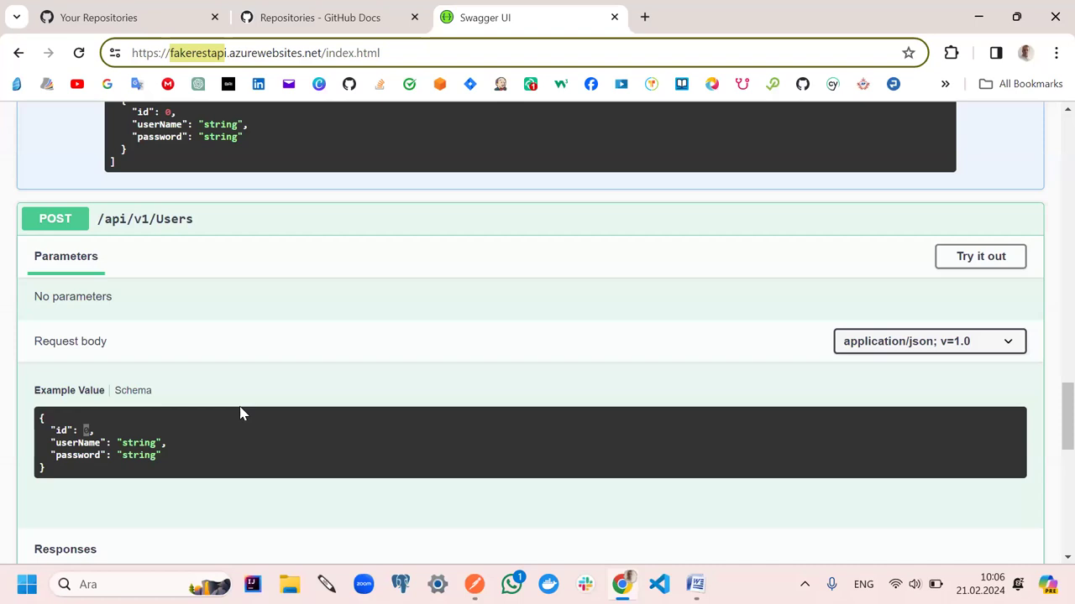
scroll(240, 413, "down", 2)
scroll(240, 413, "up", 5)
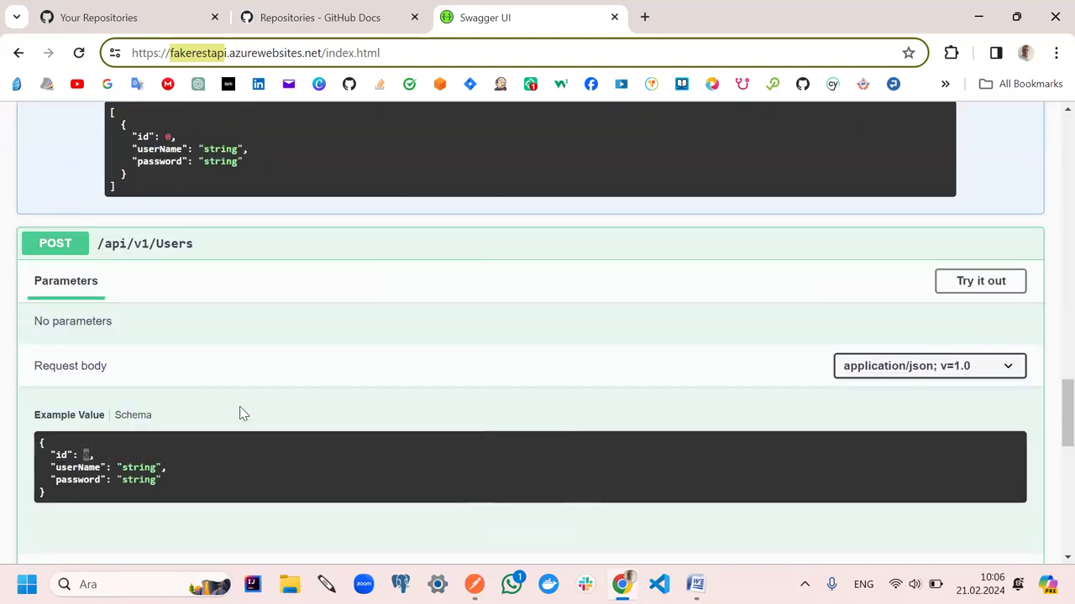
scroll(240, 413, "down", 4)
scroll(240, 413, "up", 5)
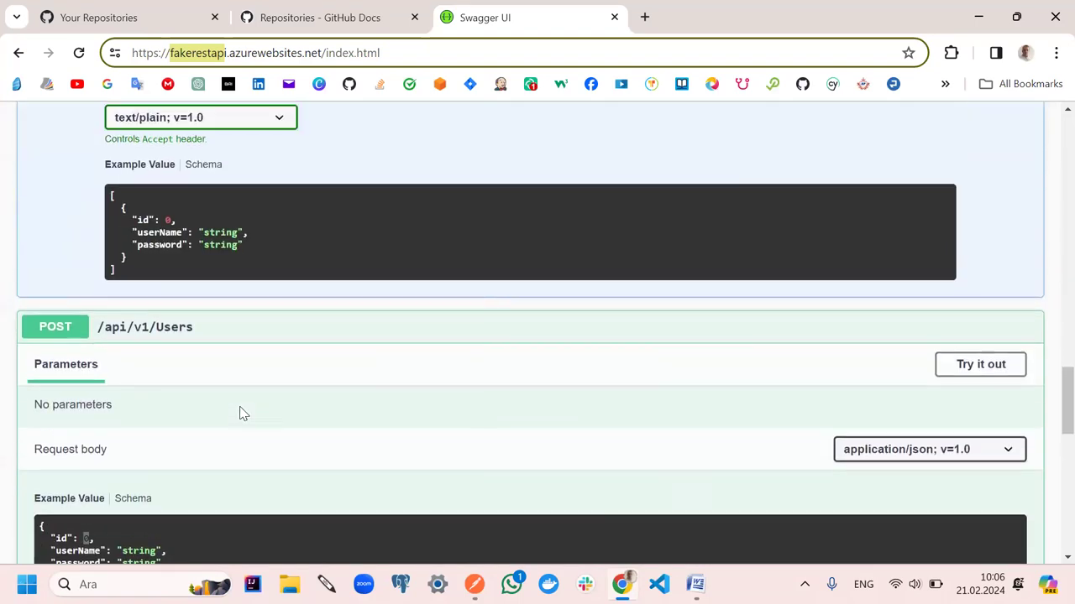
scroll(240, 413, "up", 3)
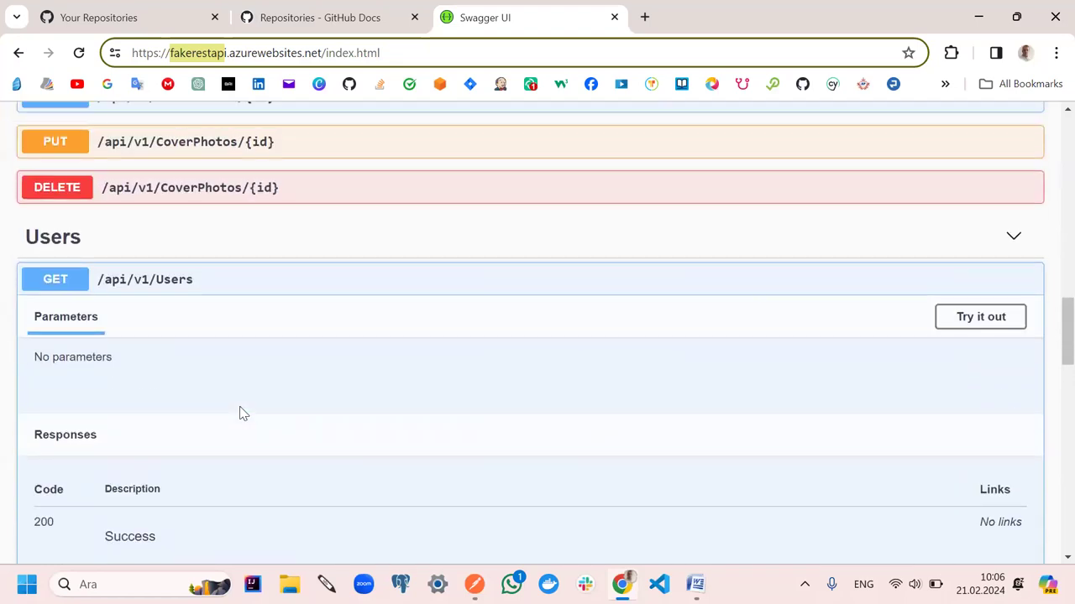
scroll(240, 413, "down", 7)
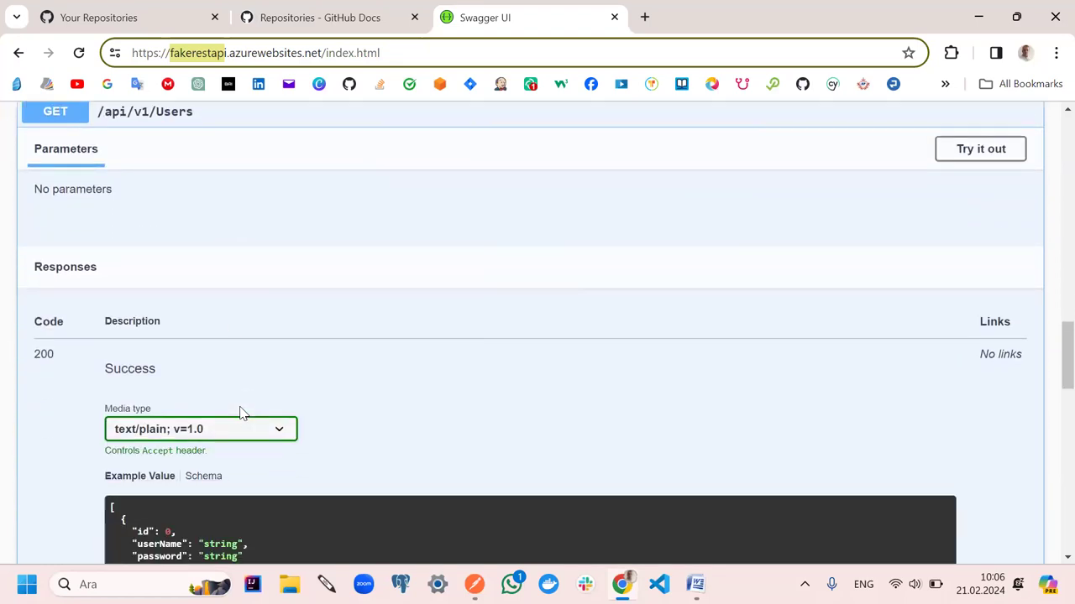
scroll(240, 413, "down", 1)
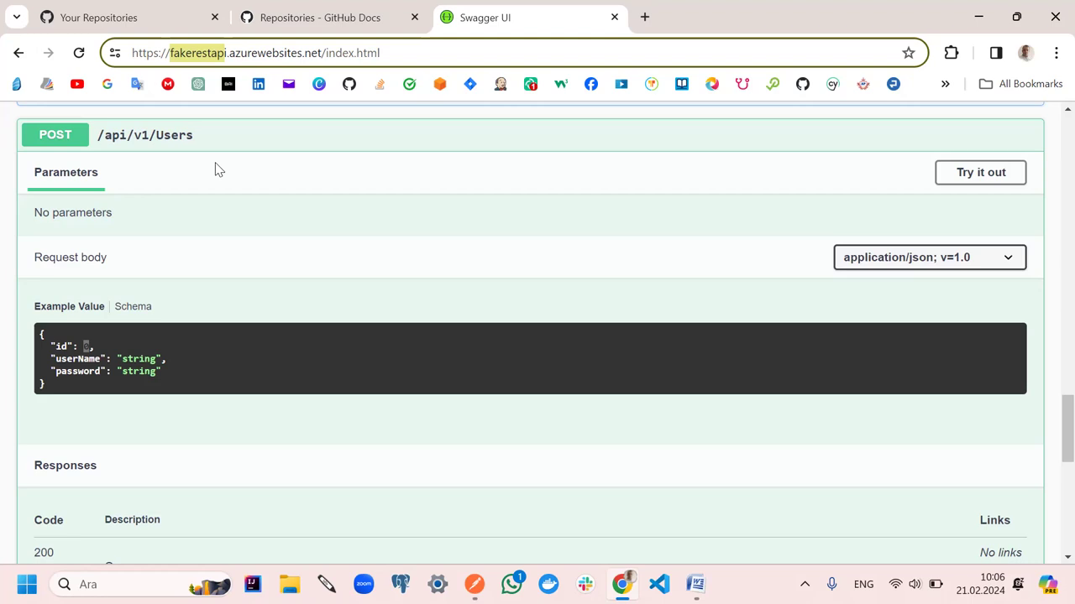
scroll(214, 170, "up", 5)
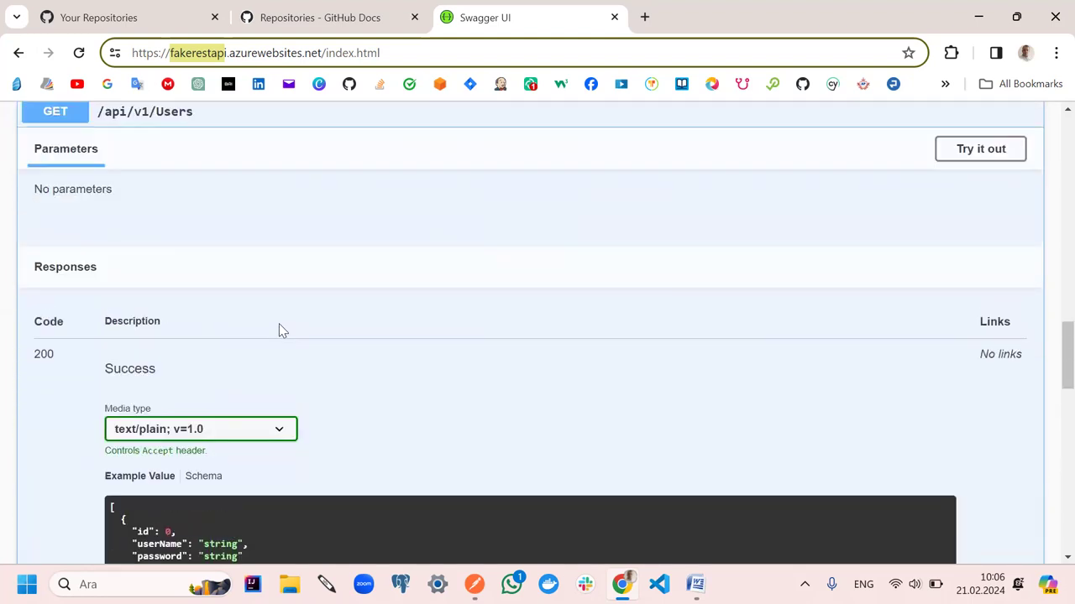
scroll(282, 331, "down", 6)
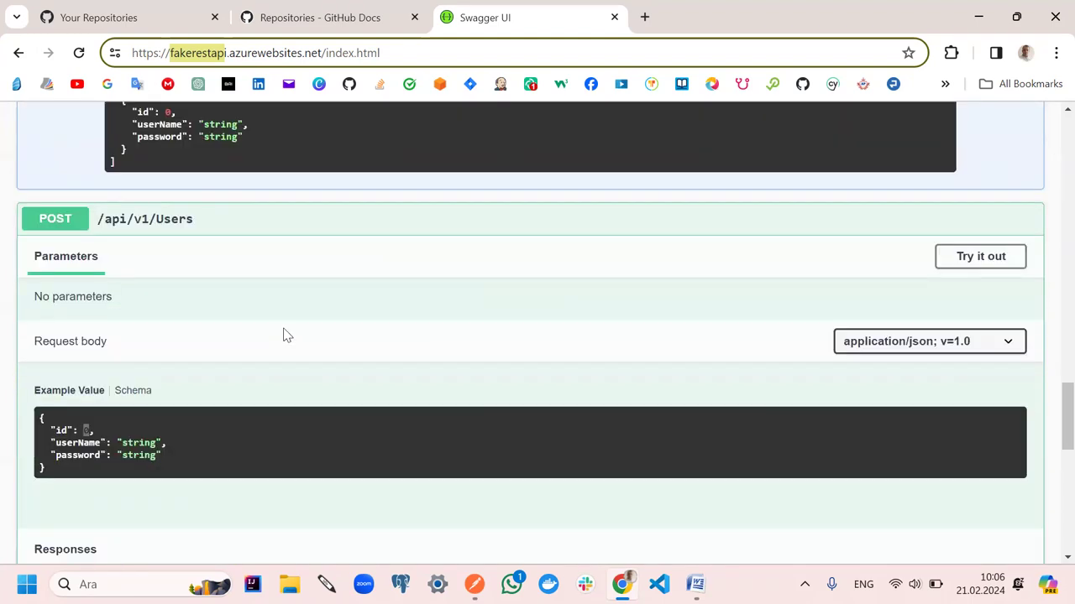
scroll(284, 336, "down", 4)
scroll(295, 341, "up", 4)
scroll(295, 341, "up", 1)
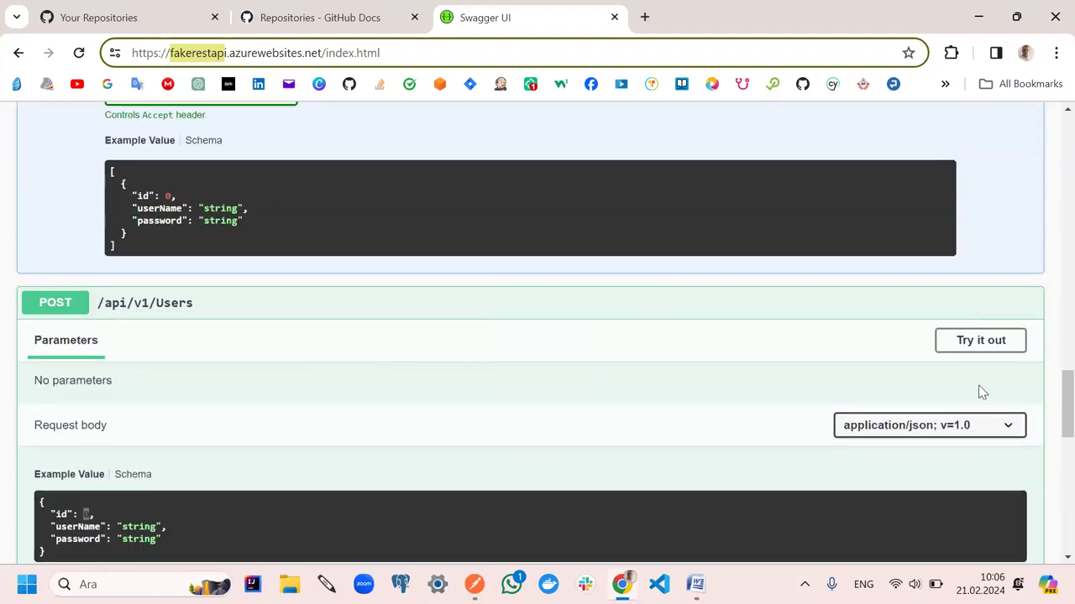
Try out POST /api/v1/Users with its unedited example body, highlight the request URL and leave the try-out mode
left_click(949, 340)
scroll(445, 419, "down", 2)
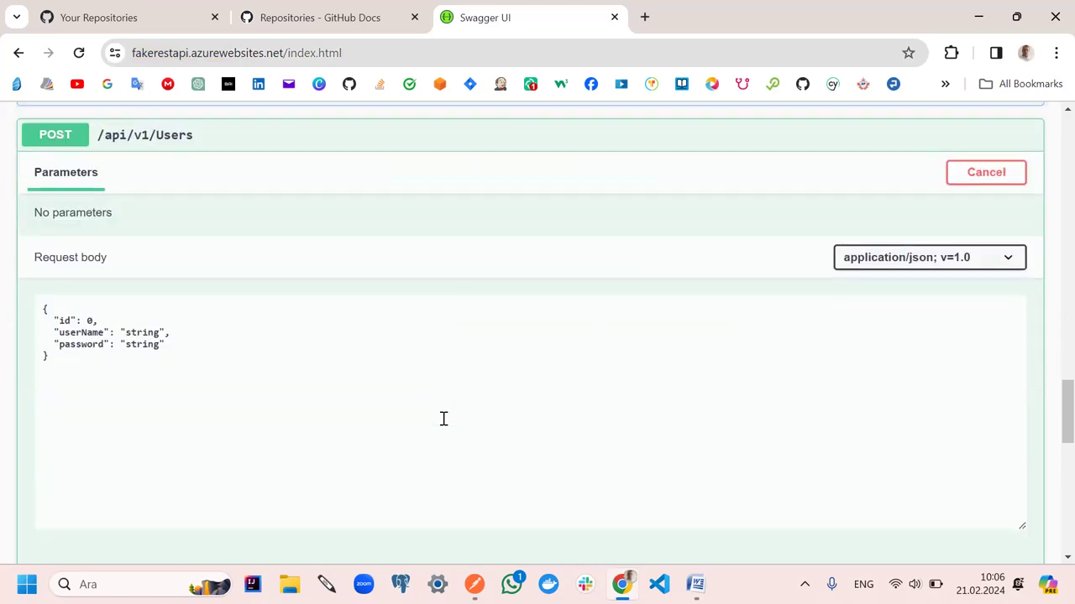
scroll(759, 364, "down", 3)
left_click(540, 337)
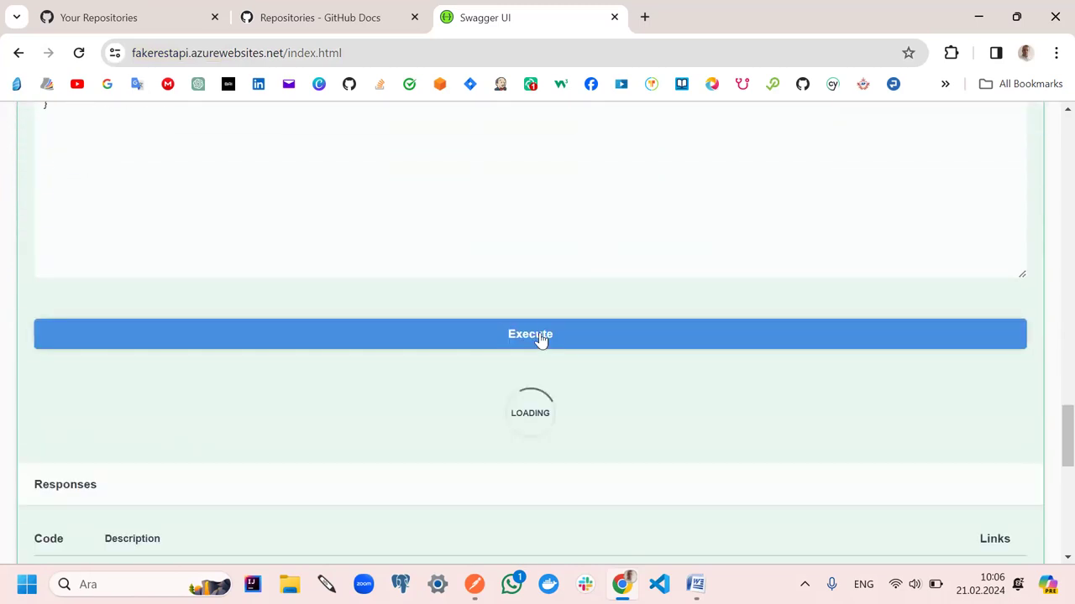
scroll(398, 361, "down", 2)
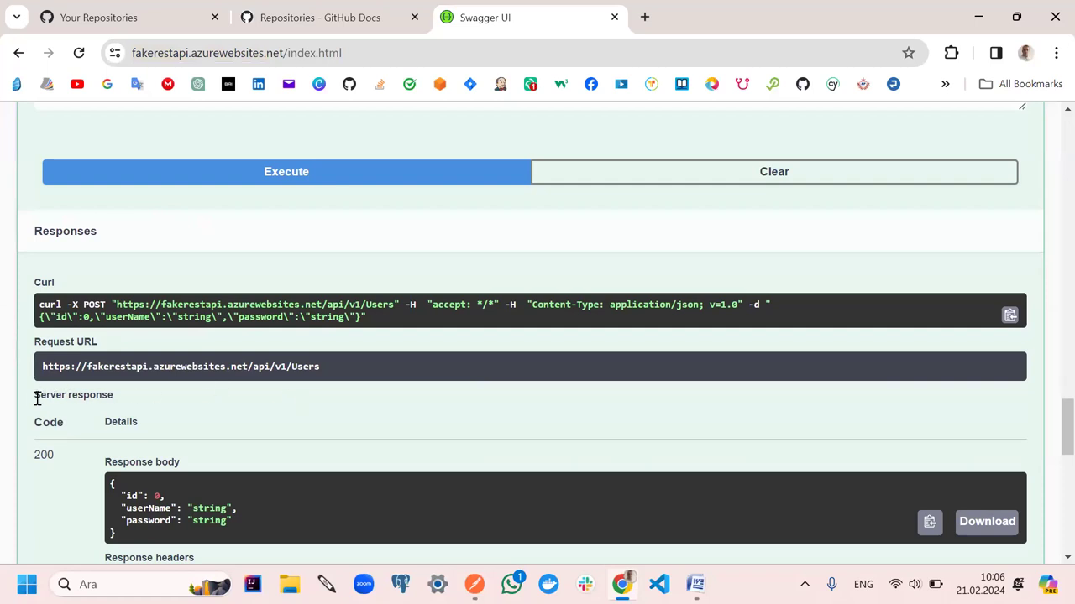
left_click_drag(345, 372, 18, 372)
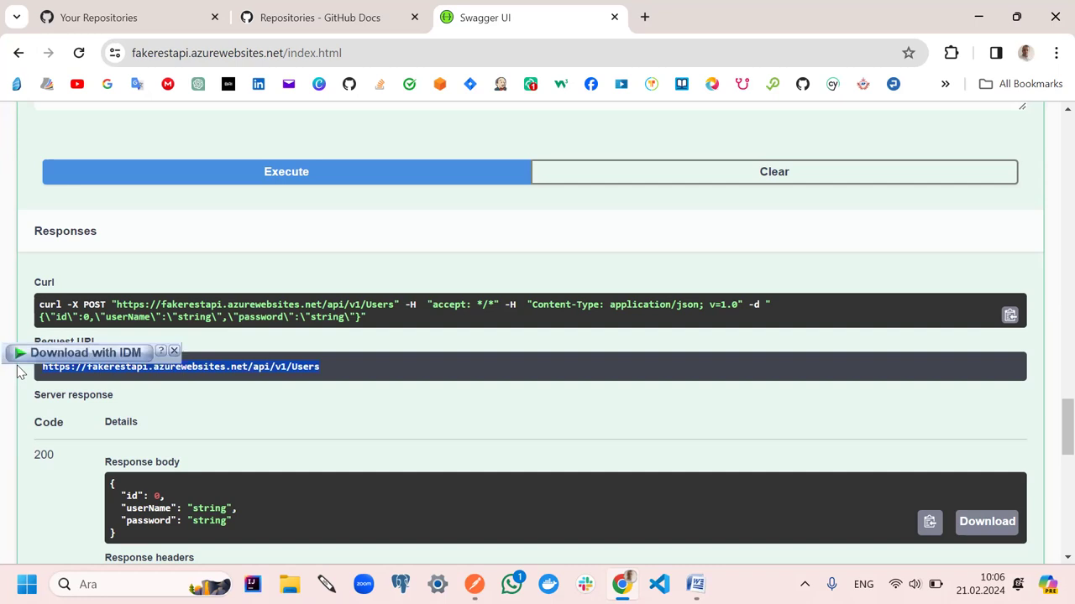
scroll(373, 393, "up", 4)
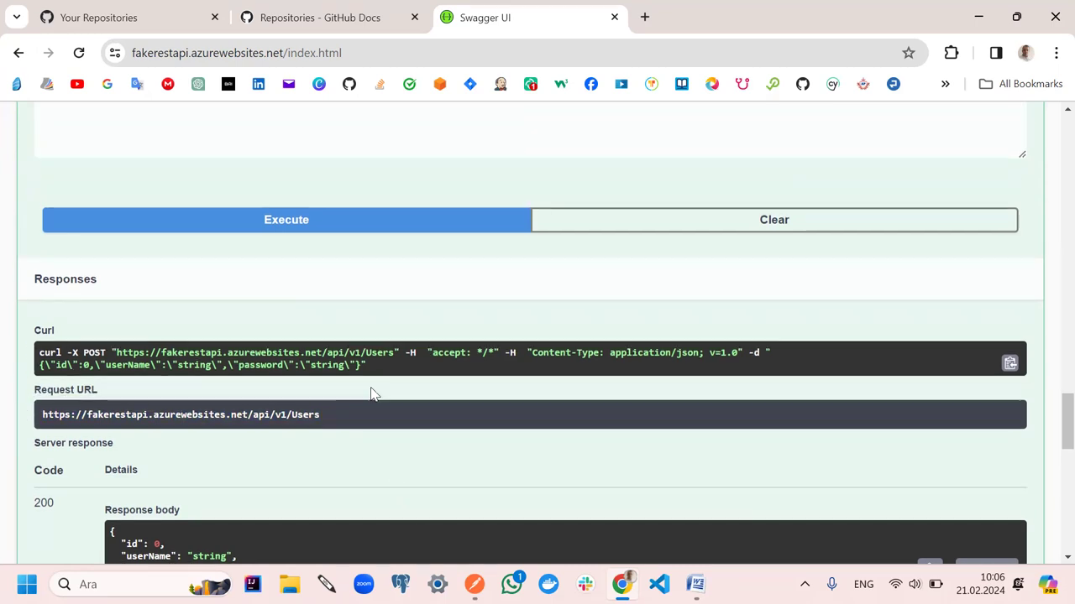
scroll(374, 395, "up", 1)
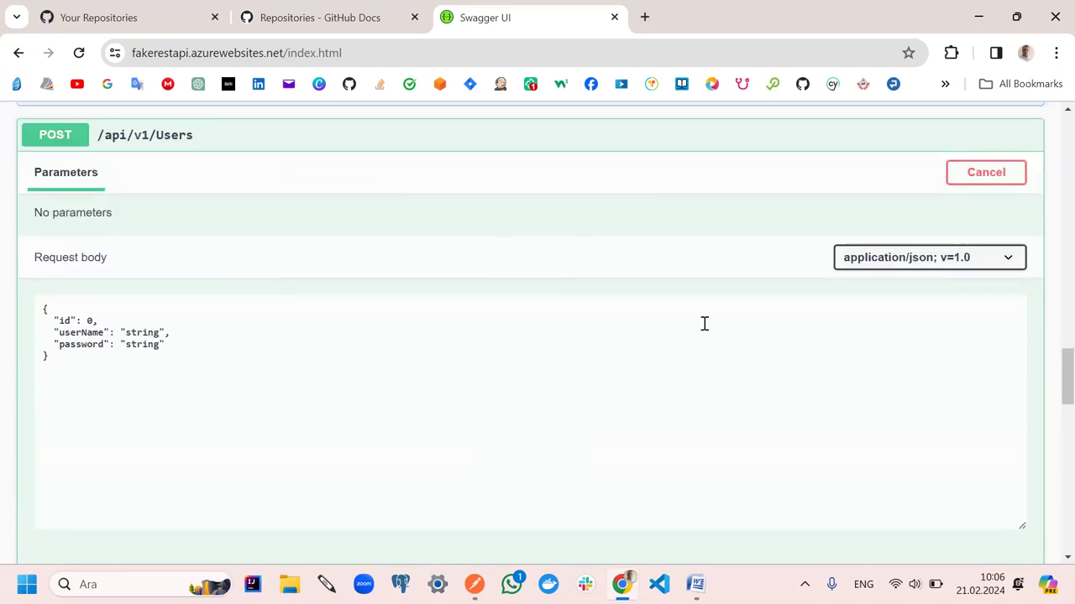
left_click(977, 172)
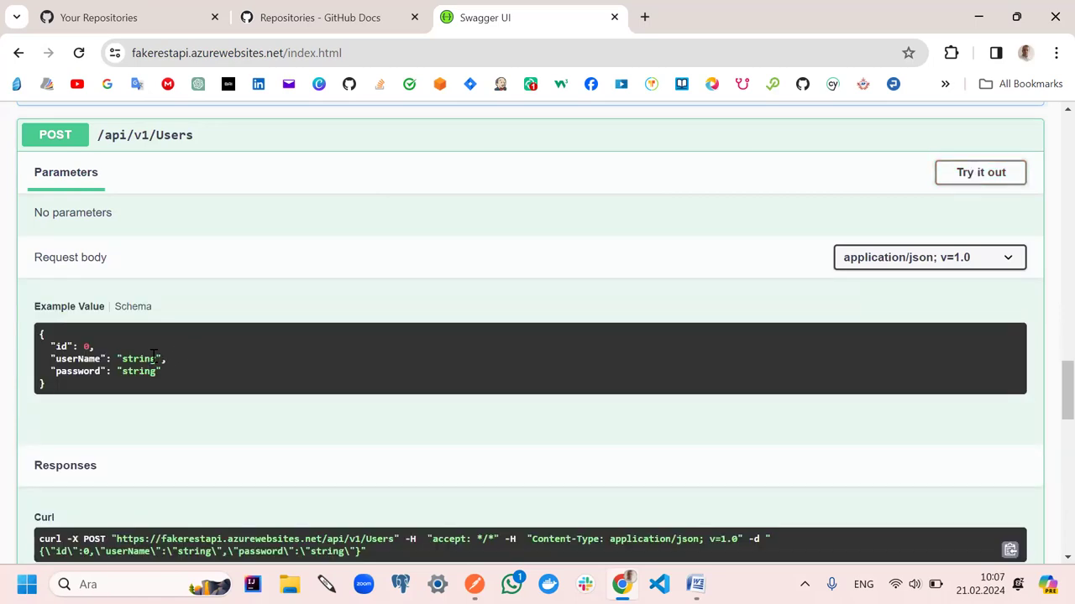
Try out POST /api/v1/Users again, filling in the userName and password fields of the request body, and execute it
left_click(984, 180)
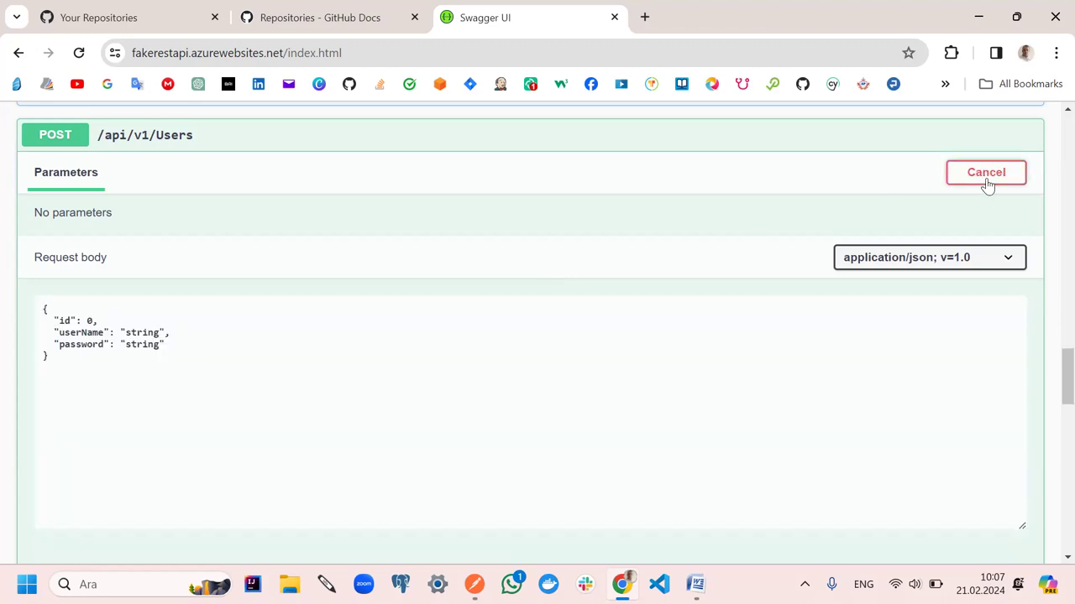
scroll(294, 370, "down", 3)
scroll(285, 372, "up", 3)
left_click(156, 339)
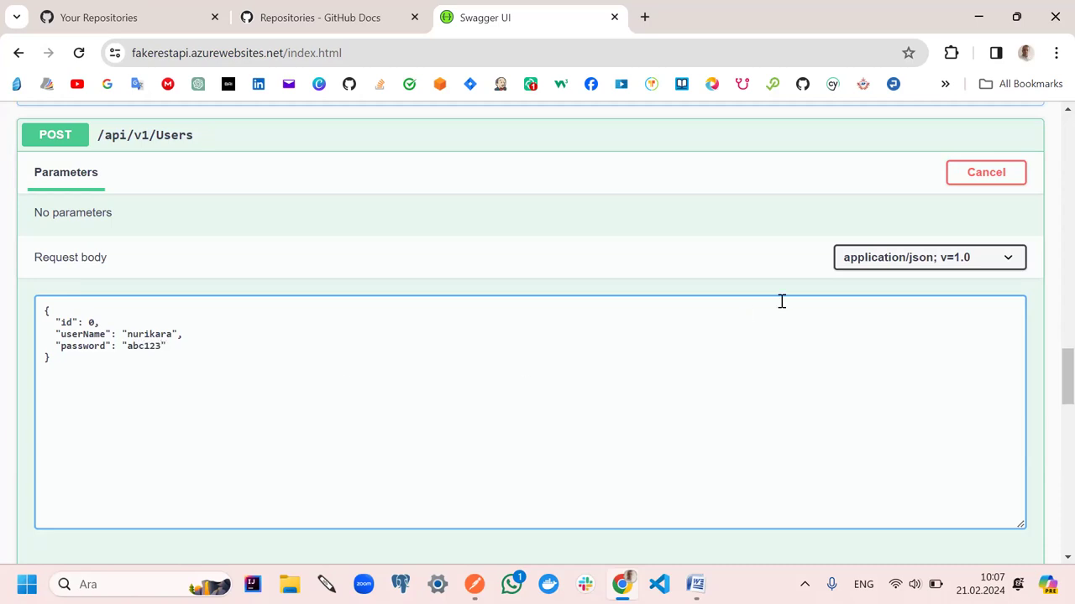
scroll(406, 429, "down", 2)
left_click(327, 428)
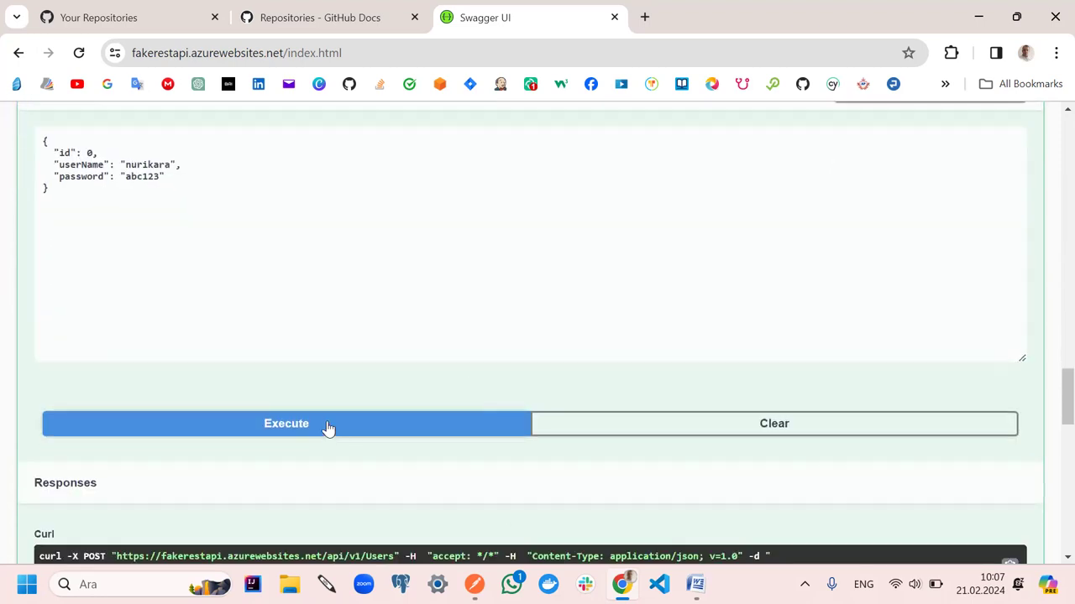
scroll(328, 427, "down", 4)
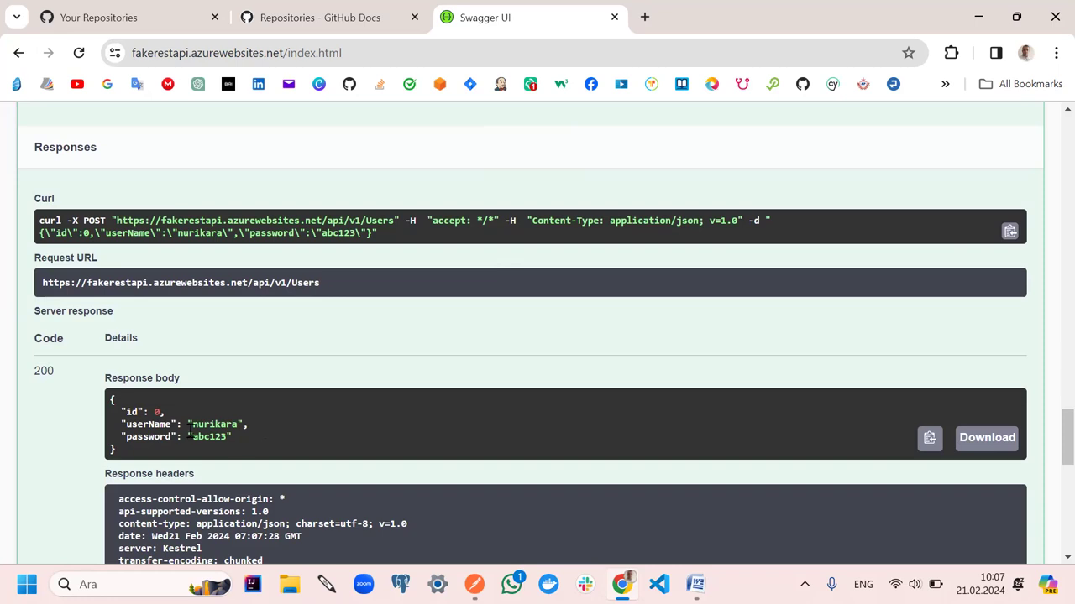
Copy the whole edited JSON request body of POST /api/v1/Users
scroll(198, 346, "up", 5)
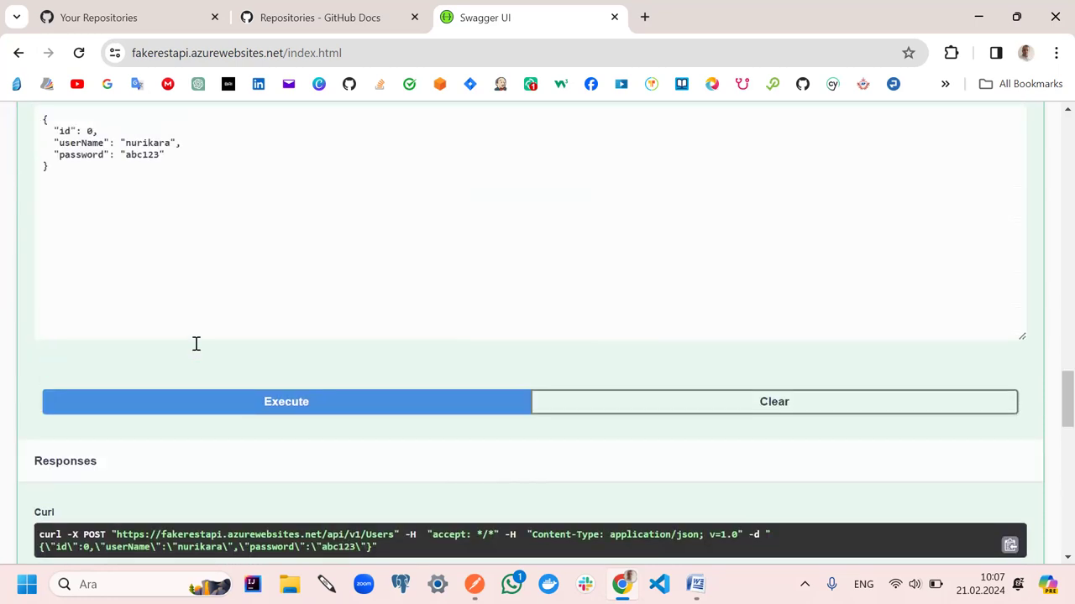
left_click_drag(62, 272, 19, 227)
right_click(77, 241)
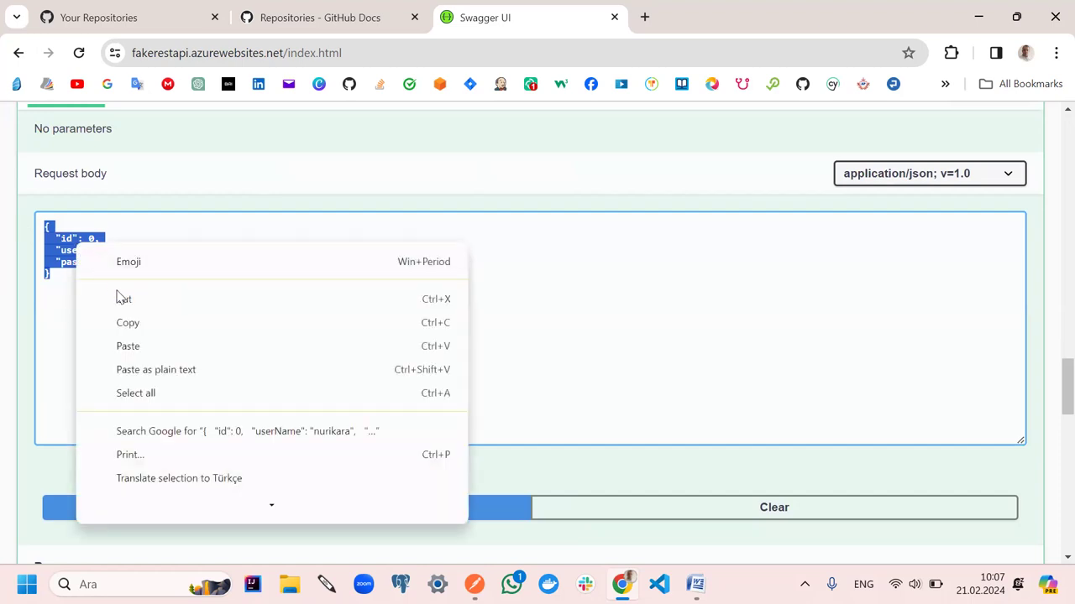
left_click(130, 323)
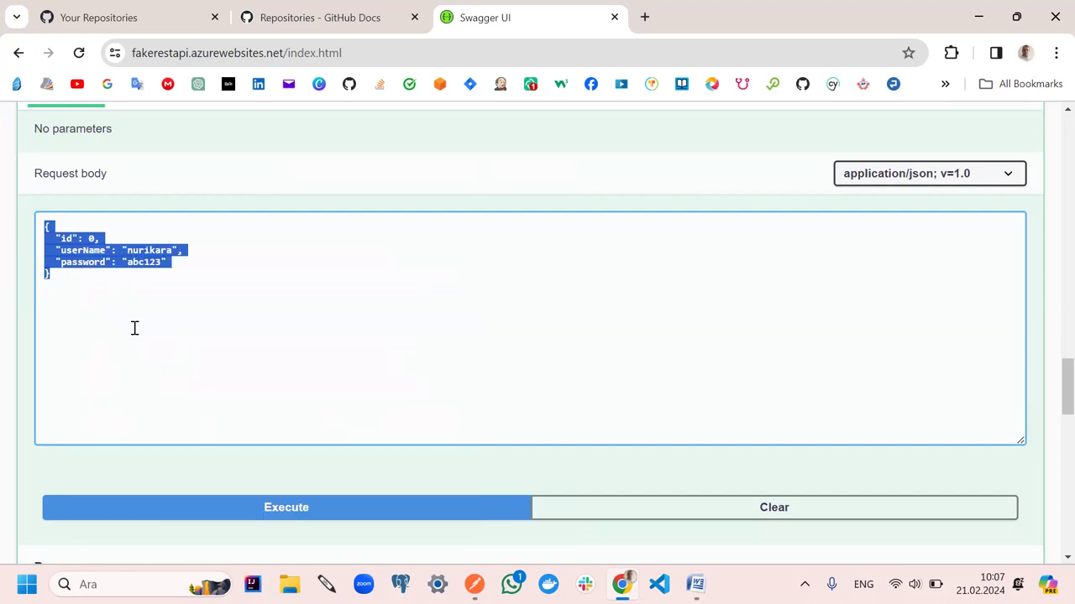
Copy the POST /api/v1/Users request URL from Swagger into Postman's New Request under fakerestap and set the method to POST
scroll(135, 327, "up", 2)
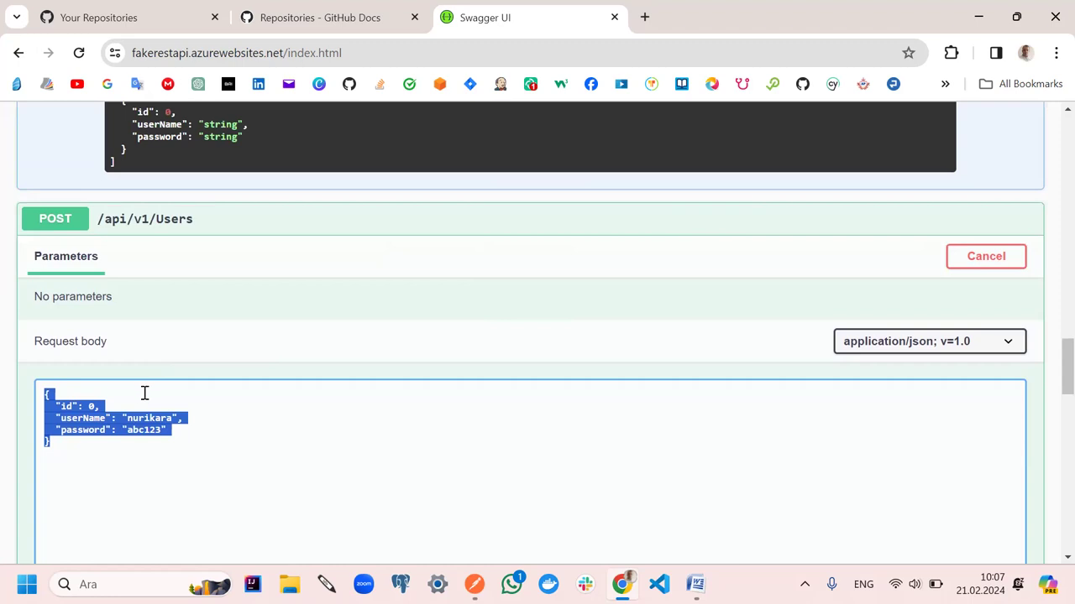
scroll(145, 393, "down", 3)
left_click(139, 348)
scroll(140, 348, "down", 3)
left_click_drag(336, 368, 23, 361)
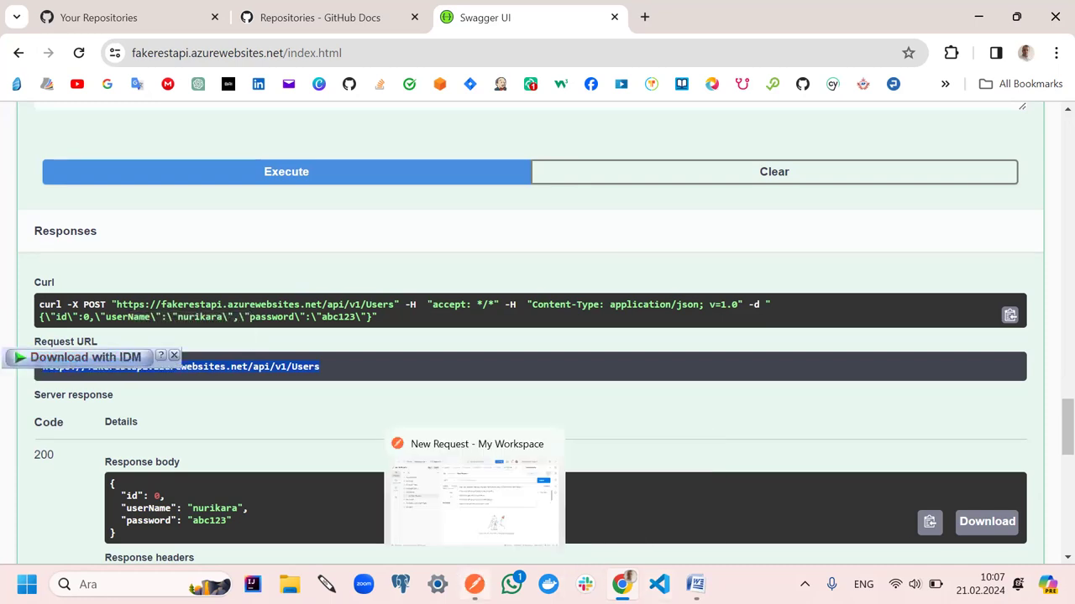
left_click(475, 581)
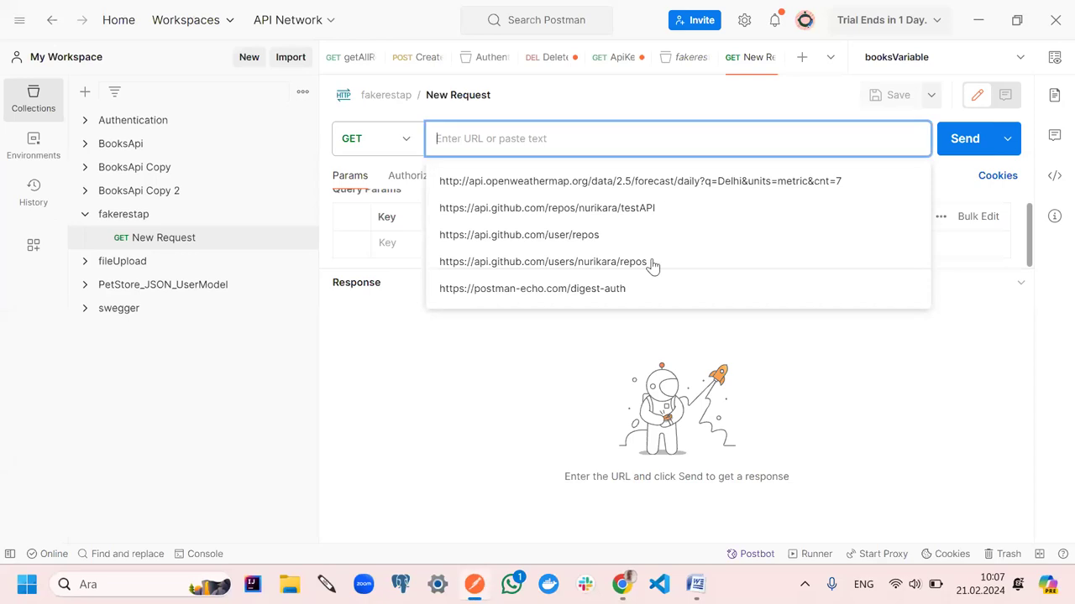
key("ctrl+v")
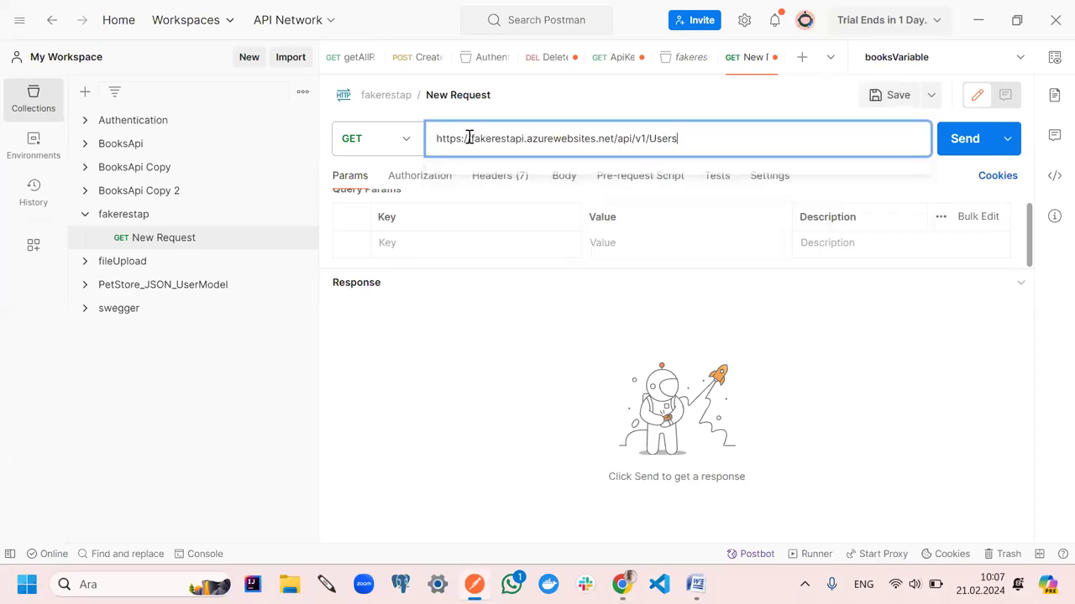
left_click(405, 141)
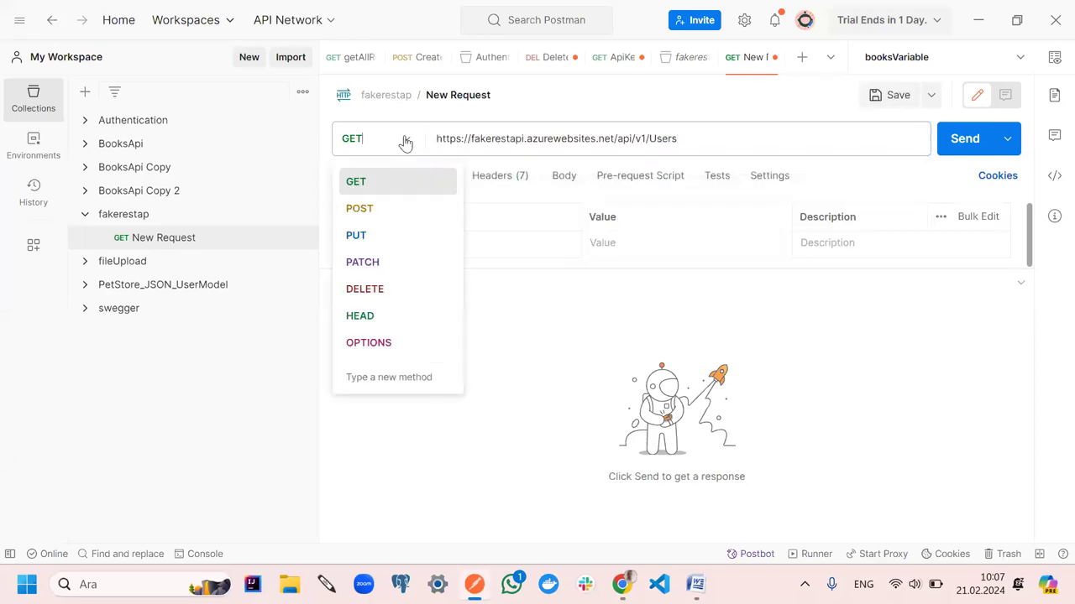
left_click(379, 208)
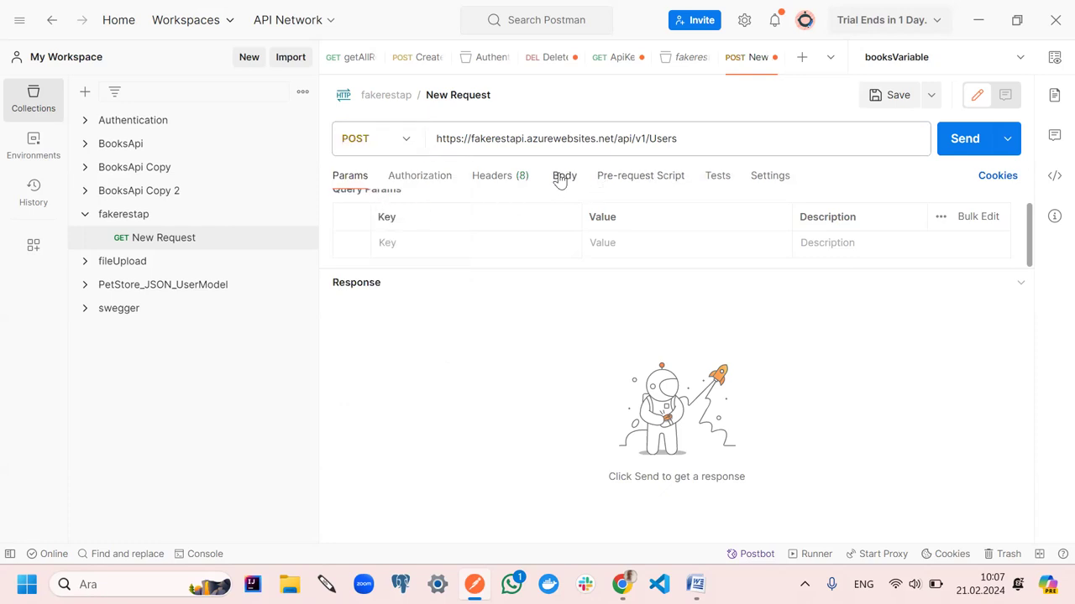
Set the request's body type to raw JSON and enlarge the body editor
left_click(560, 179)
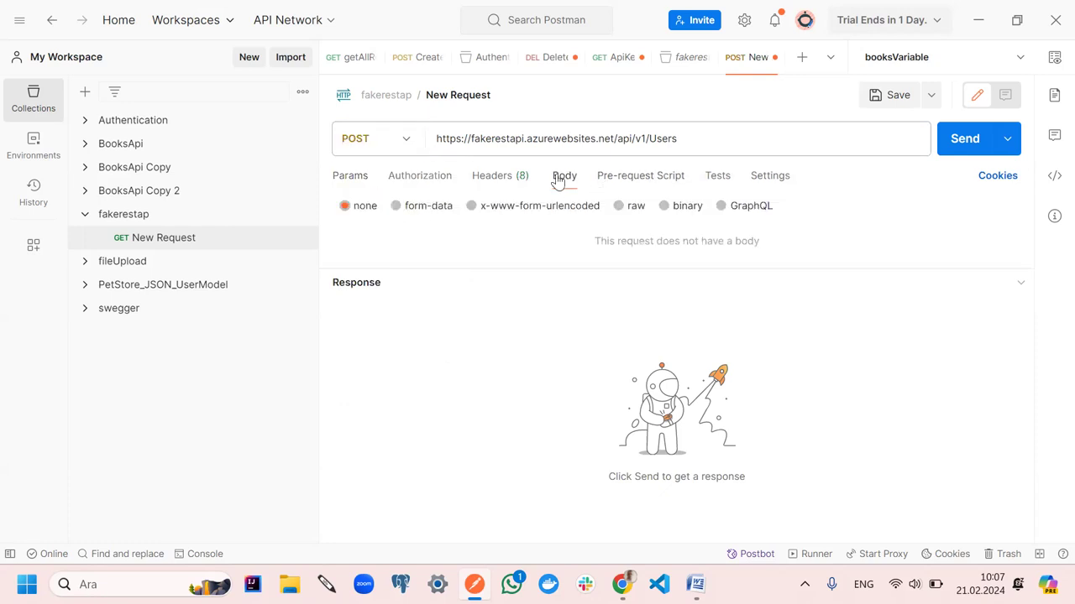
left_click(621, 209)
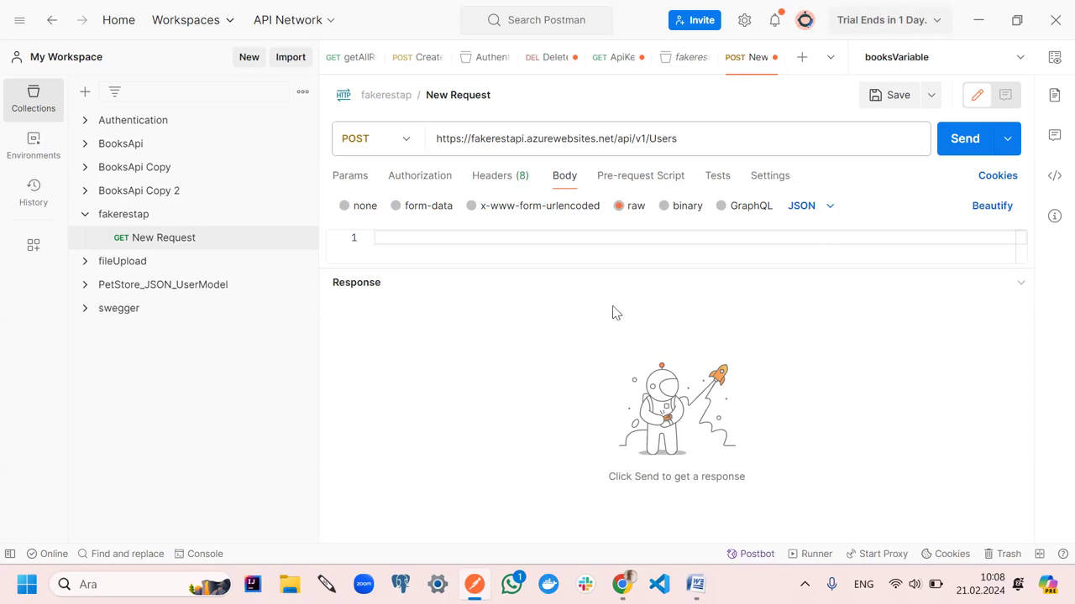
left_click_drag(501, 267, 487, 403)
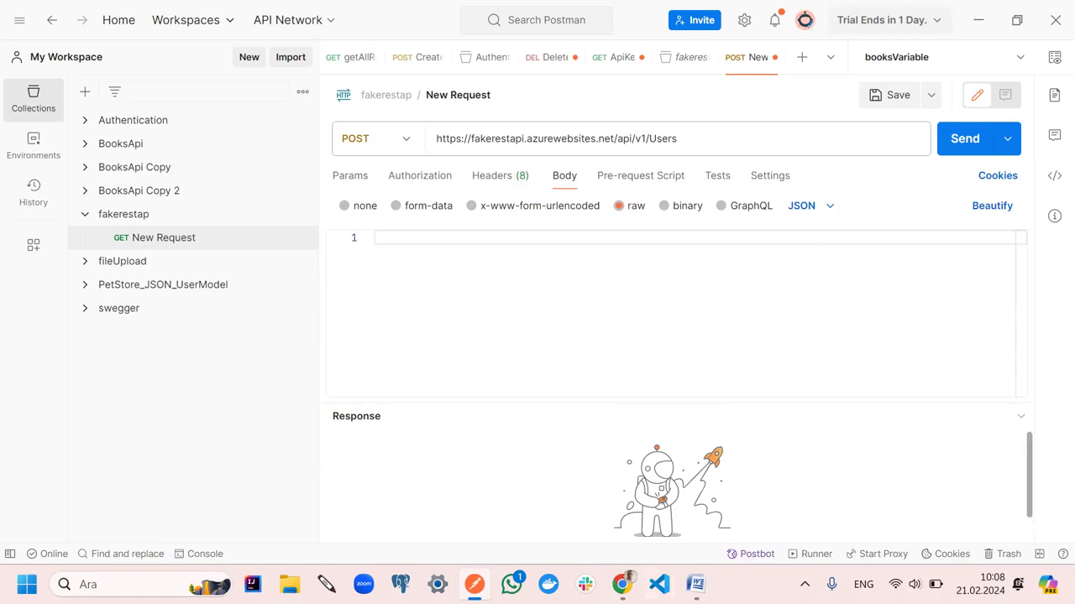
Copy the JSON response body with its id, userName and password fields from Swagger and paste it into the Postman request body
key("alt+Tab")
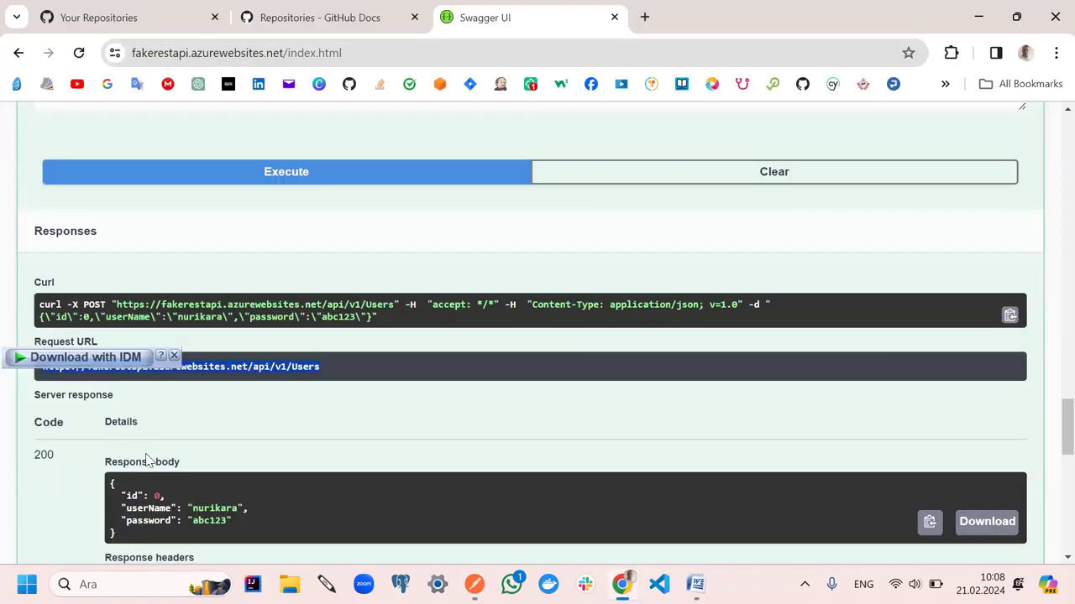
scroll(150, 457, "down", 2)
left_click_drag(145, 357, 96, 317)
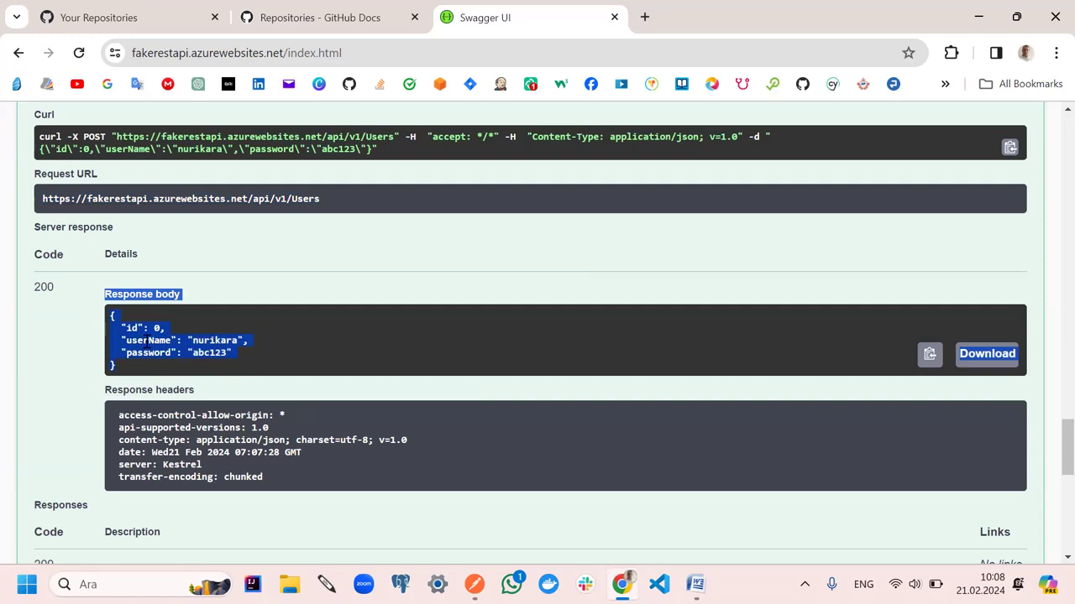
left_click(172, 323)
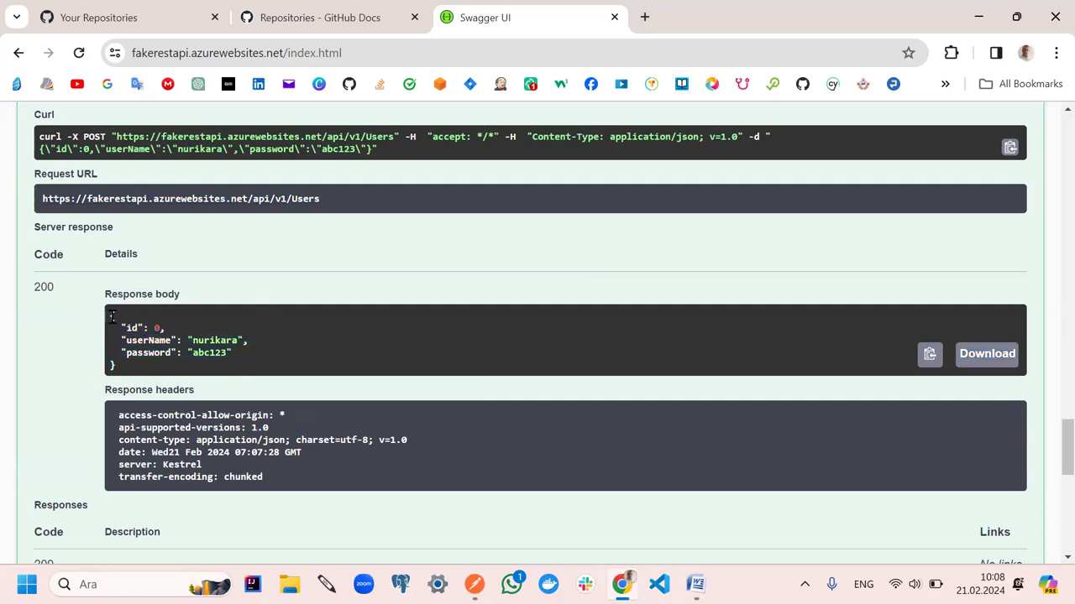
left_click_drag(126, 340, 141, 372)
left_click(475, 585)
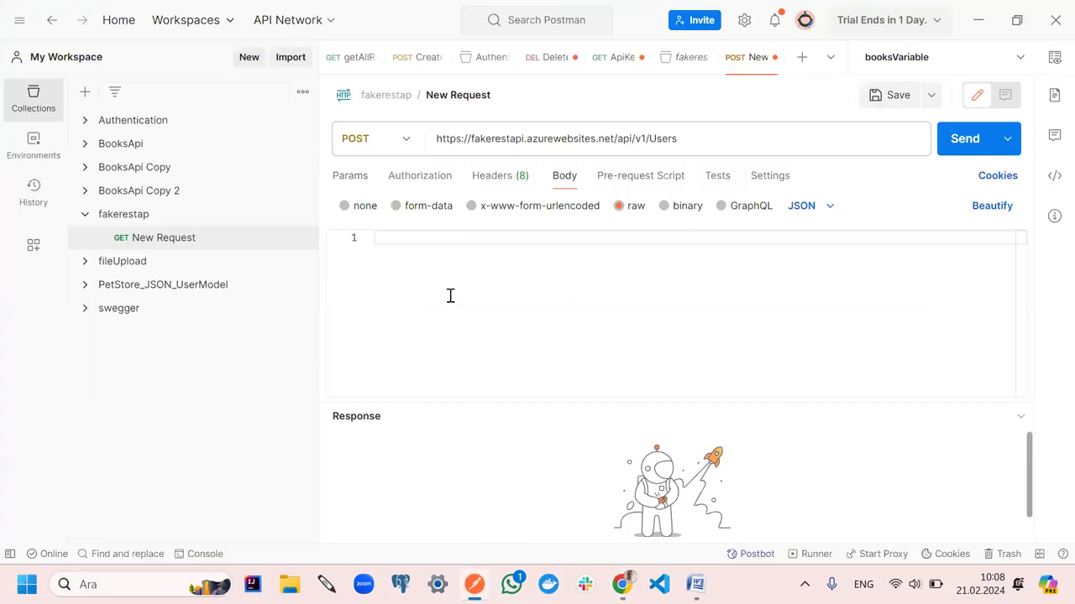
key("ctrl+v")
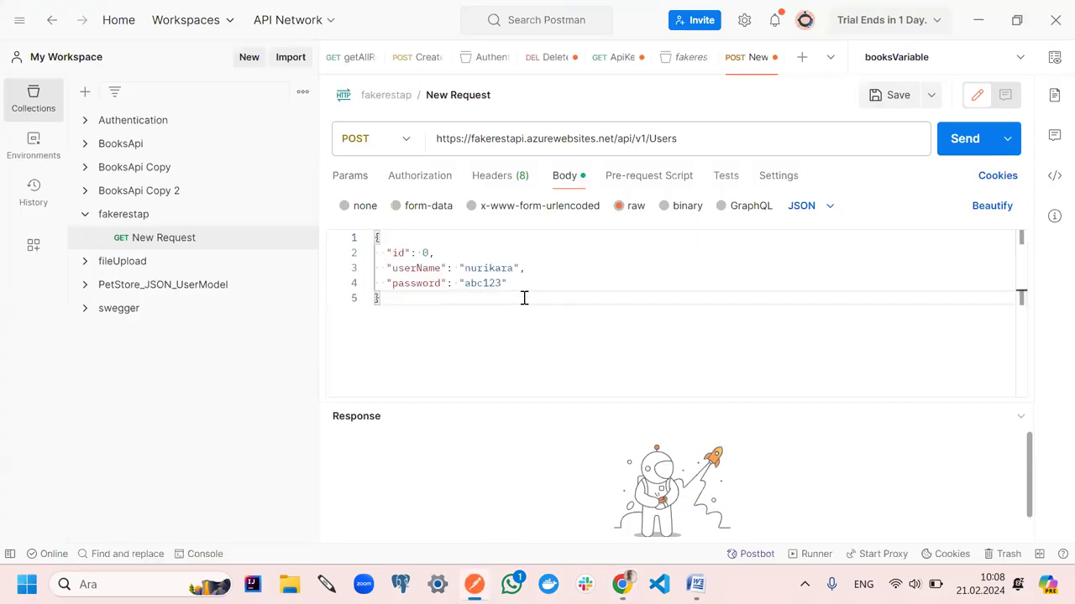
Save the POST request in the fakerestap collection, send it and enlarge the response pane
left_click(892, 95)
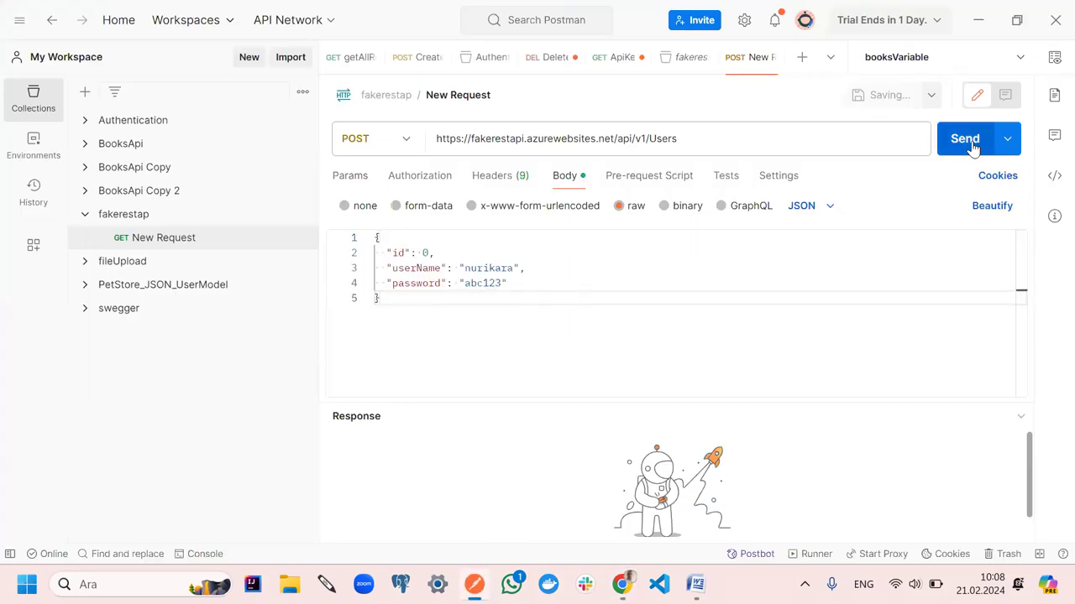
left_click(964, 141)
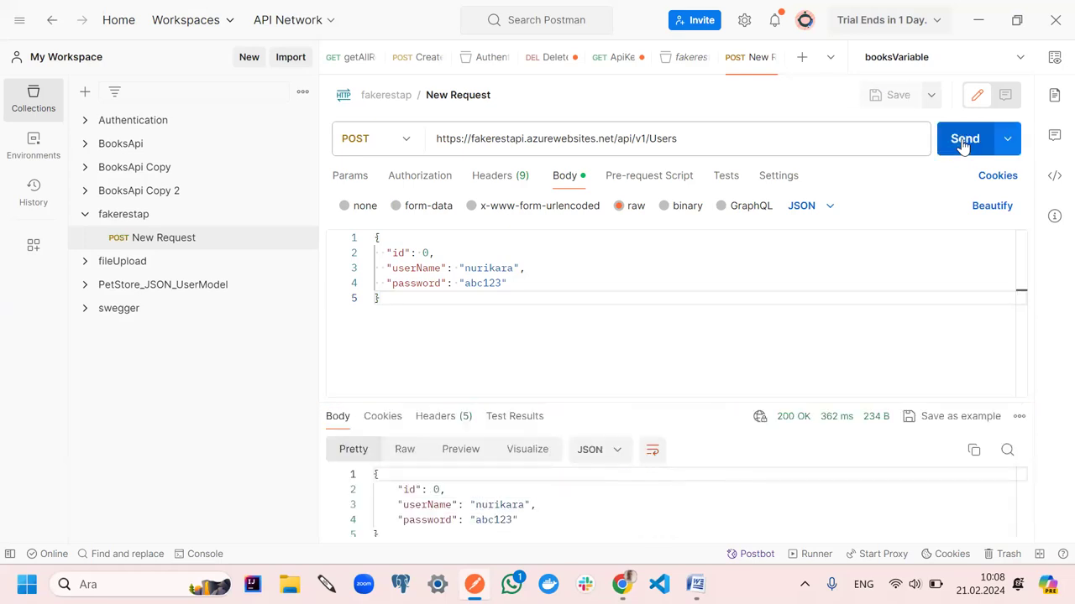
left_click_drag(564, 410, 546, 268)
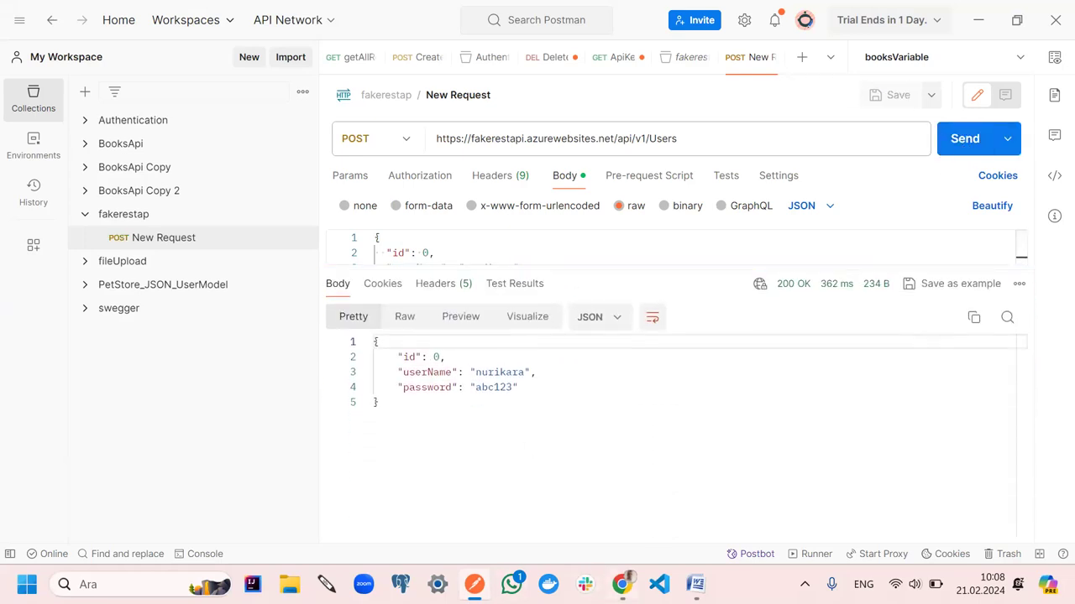
Switch to the Swagger page and examine the request body, server response body and response headers of POST /api/v1/Users
key("alt+Tab")
scroll(448, 462, "up", 15)
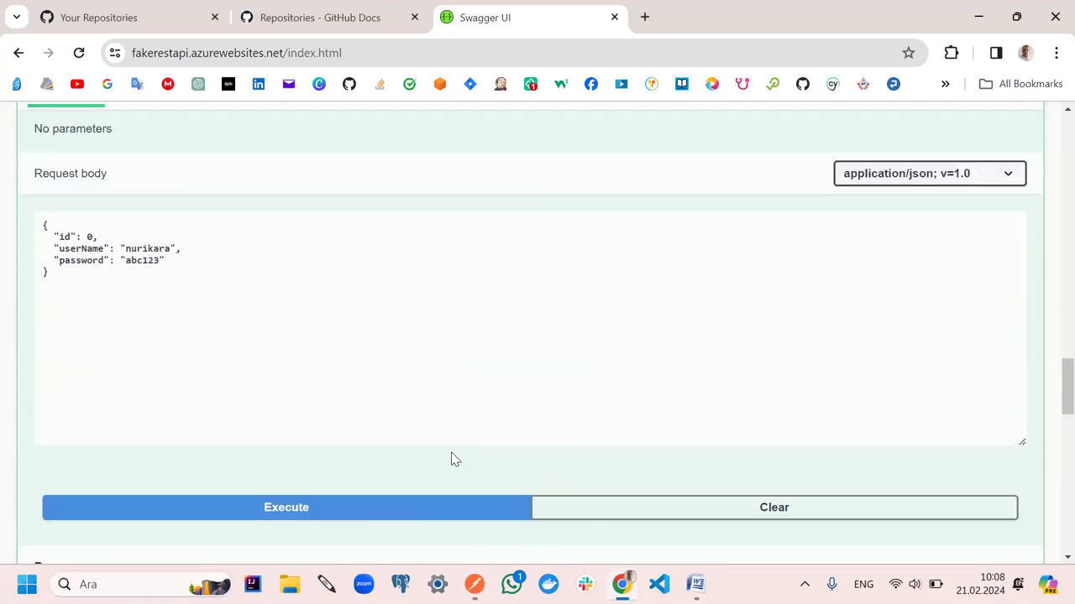
scroll(458, 453, "down", 7)
scroll(324, 407, "down", 4)
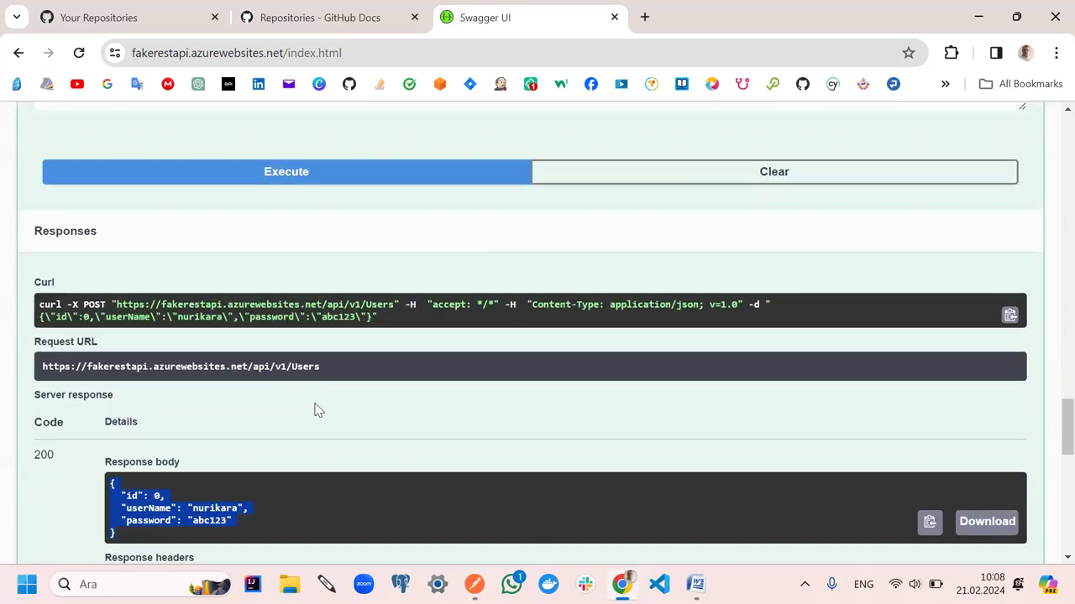
scroll(163, 495, "down", 1)
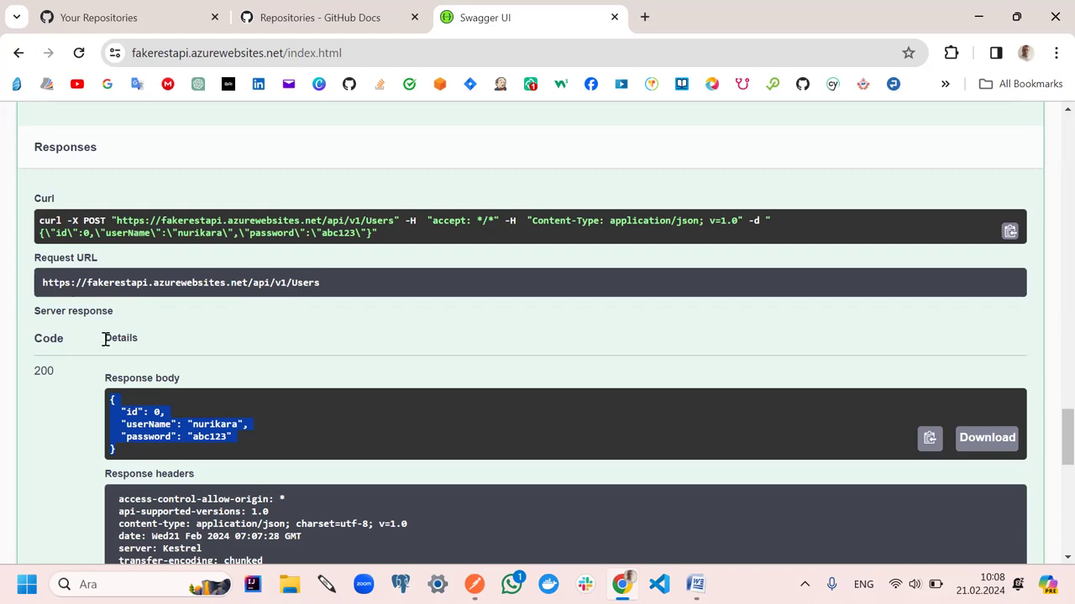
scroll(173, 382, "down", 1)
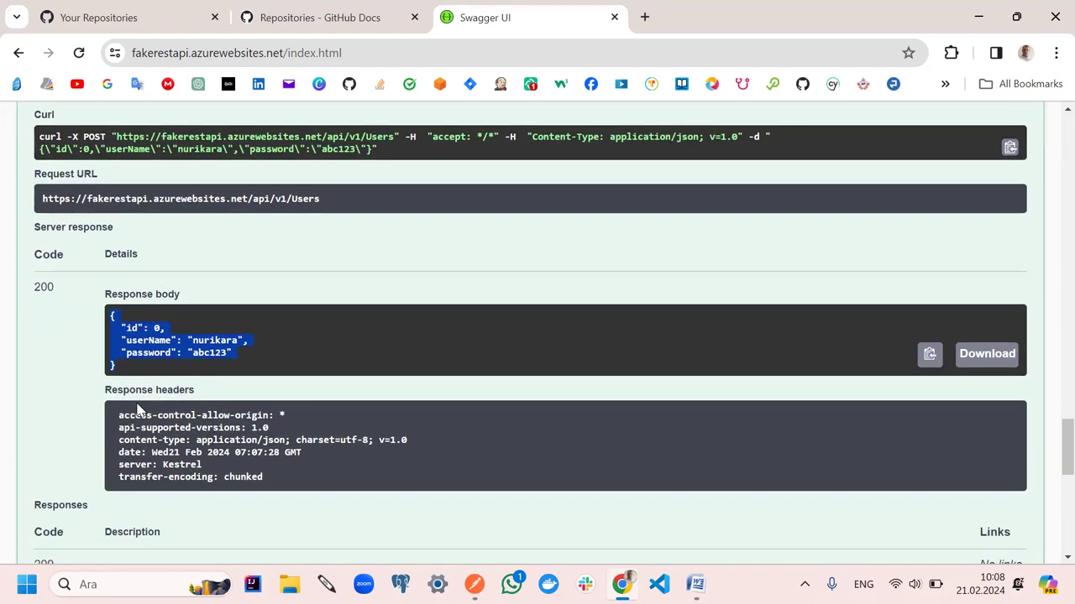
scroll(210, 466, "down", 1)
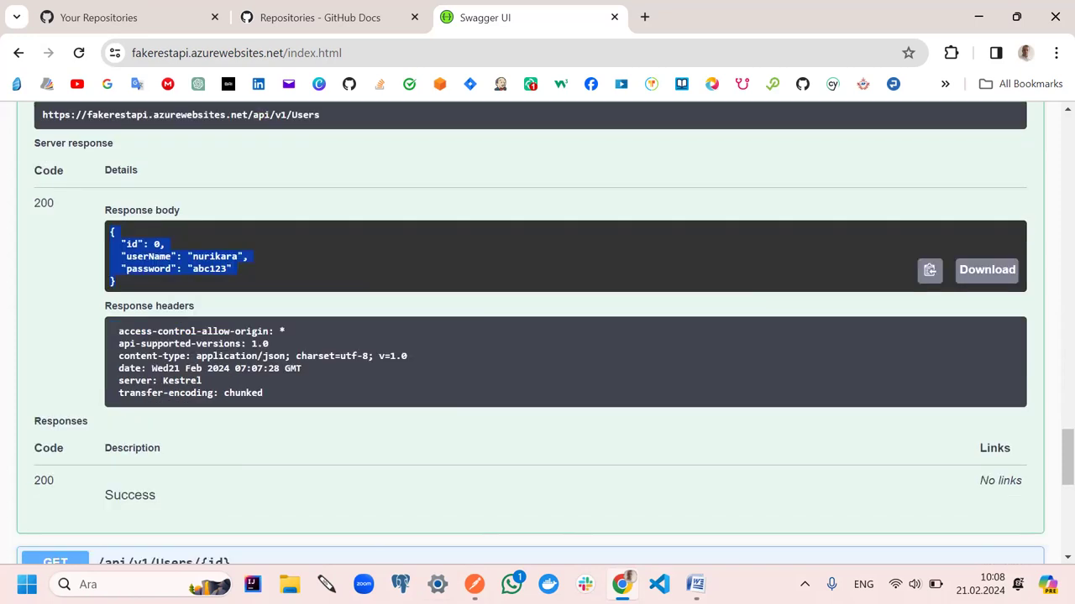
Switch to Postman, view the response's headers and body, and resize the panes to compare the request and response bodies
left_click(474, 584)
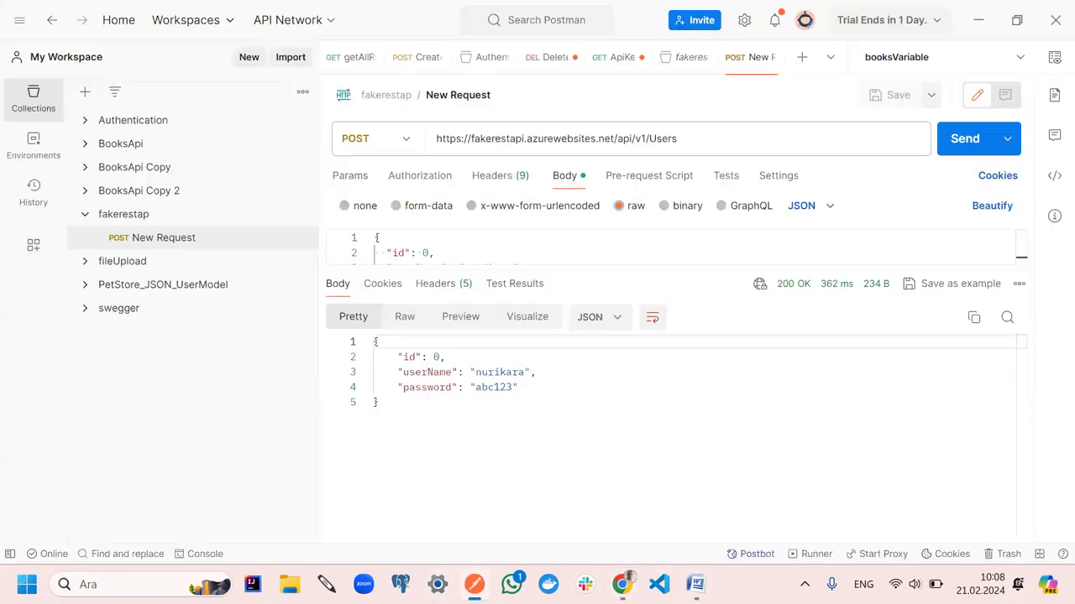
left_click(454, 292)
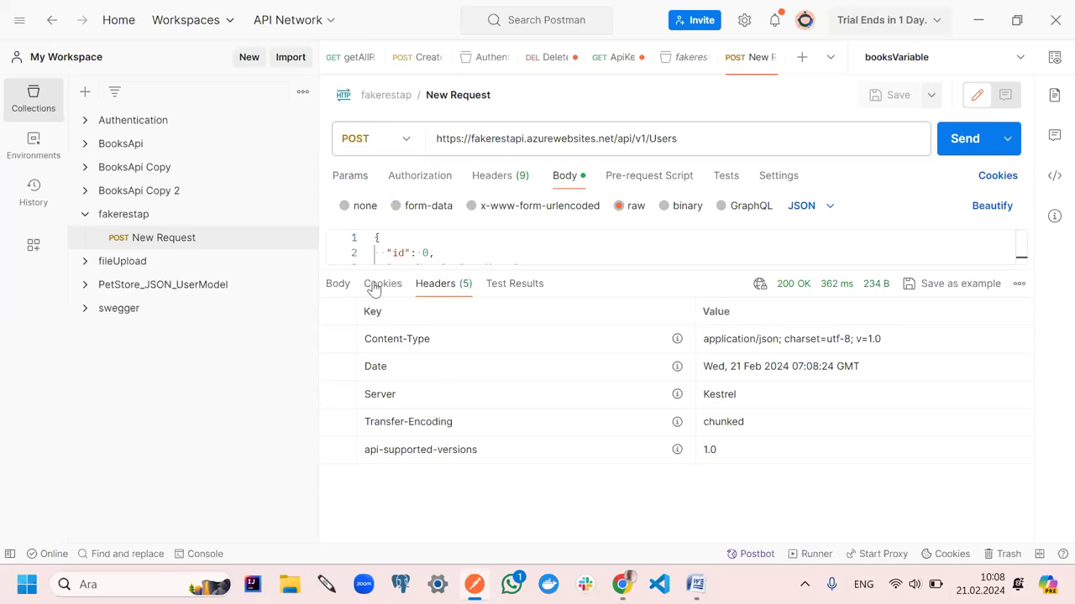
left_click(335, 283)
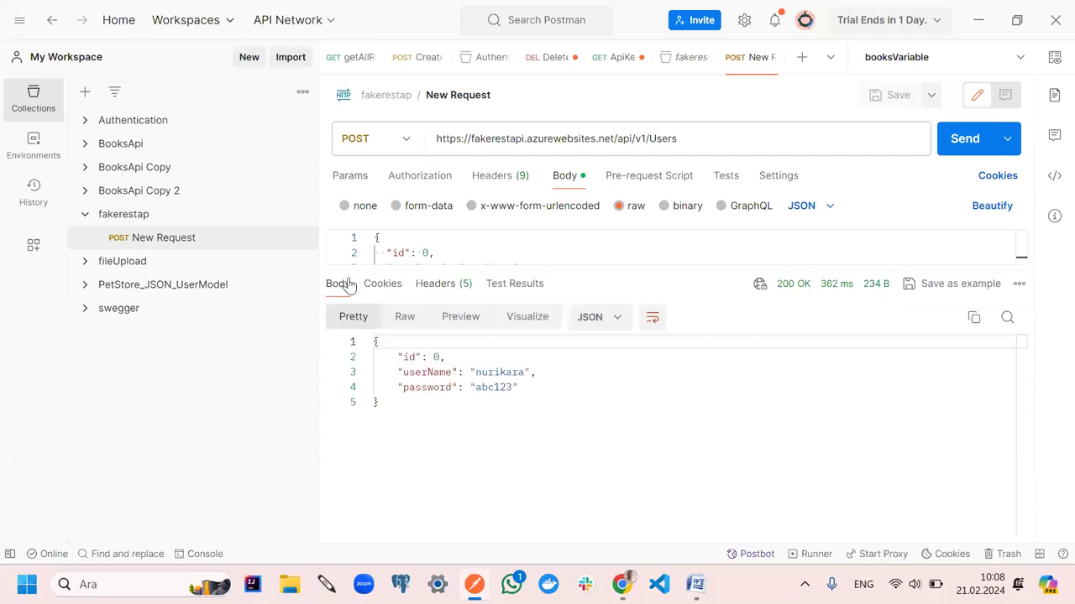
scroll(392, 261, "down", 1)
left_click_drag(391, 261, 437, 424)
left_click(462, 358)
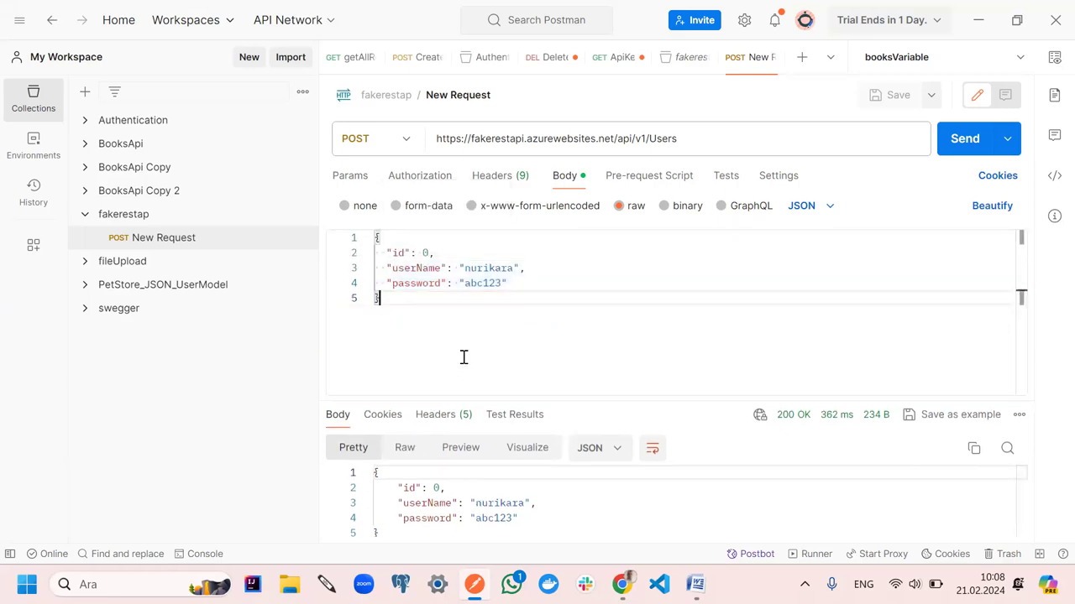
left_click_drag(477, 400, 480, 292)
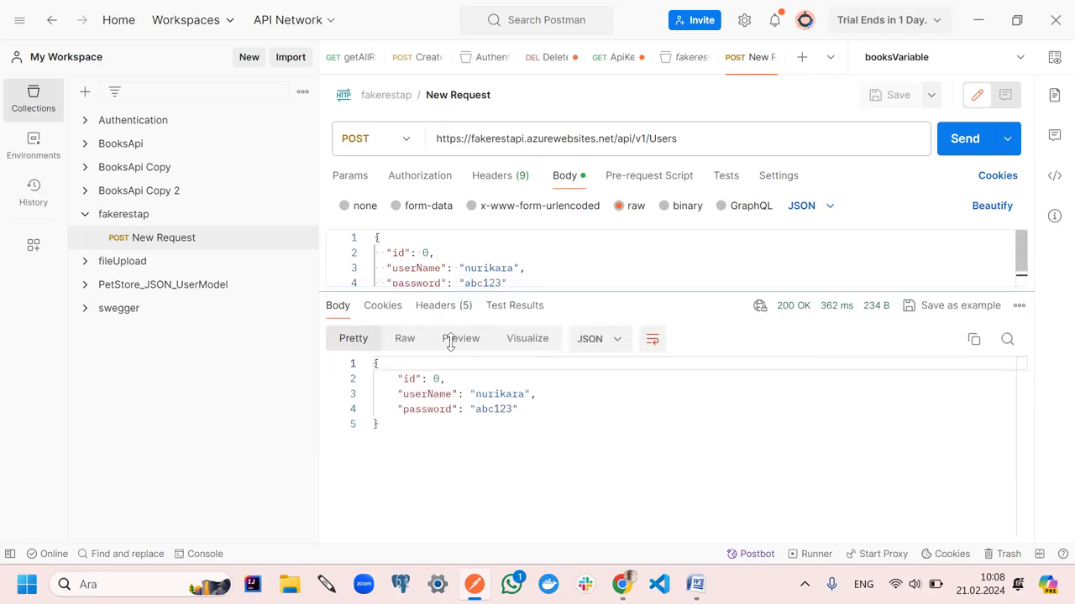
left_click_drag(451, 344, 451, 344)
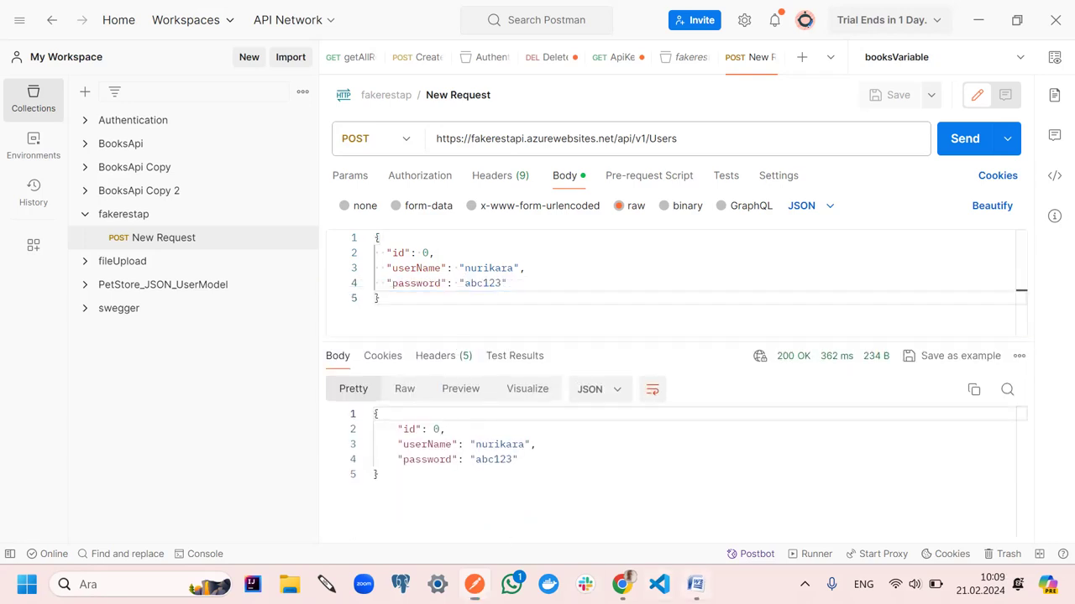
Switch to the lesson 08 notes in Word and highlight the line "Curl – client url"
left_click(695, 585)
left_click(391, 470)
left_click_drag(382, 431, 89, 435)
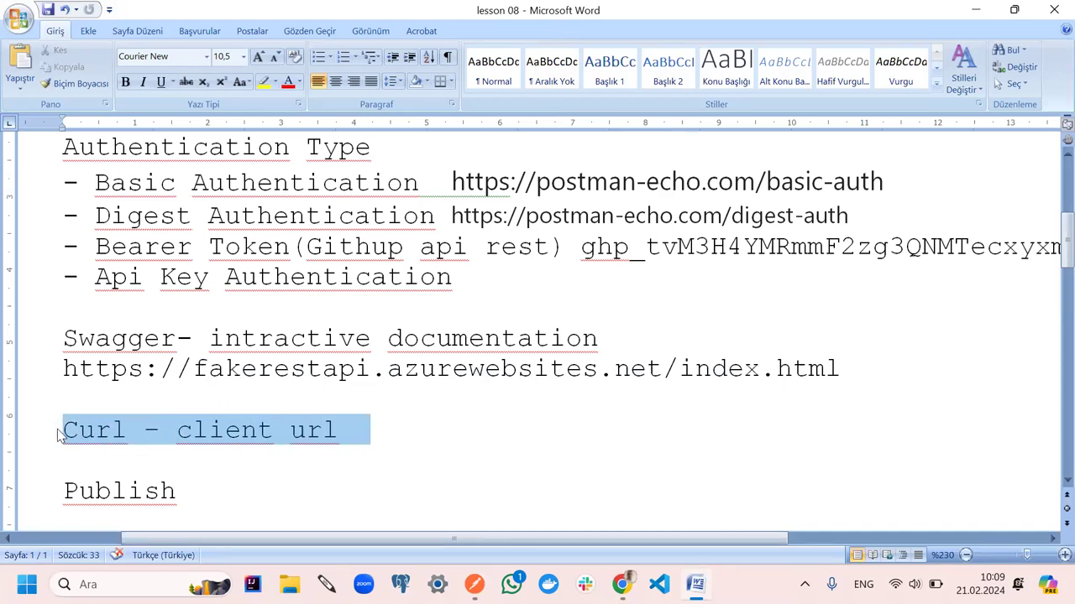
Copy the full Curl command of POST /api/v1/Users, including its password field, from Swagger and import it into Postman
left_click(621, 584)
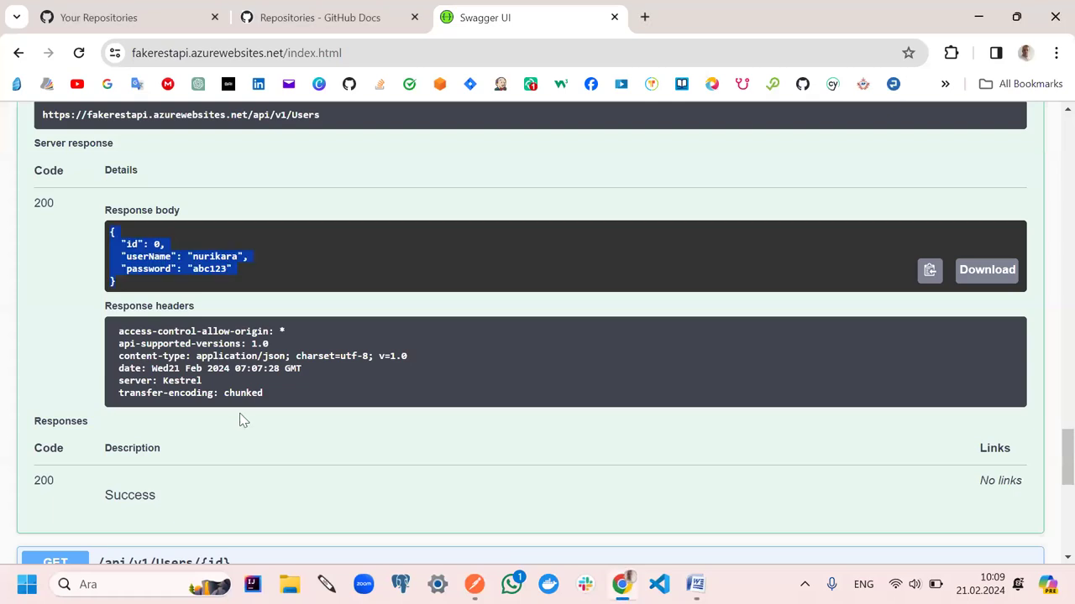
scroll(246, 340, "up", 2)
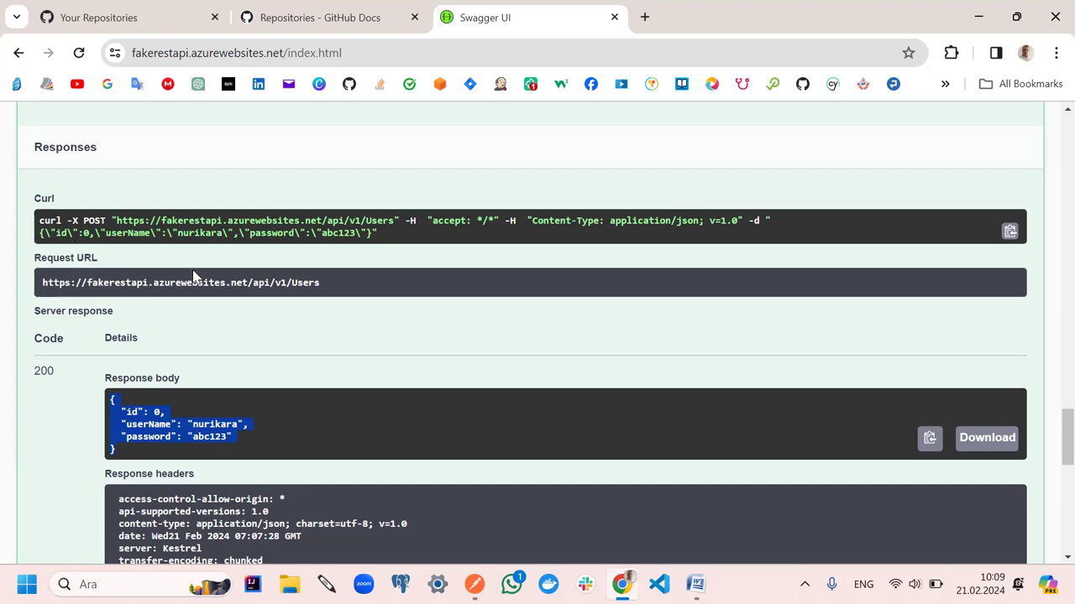
left_click(395, 236)
left_click_drag(383, 240, 28, 227)
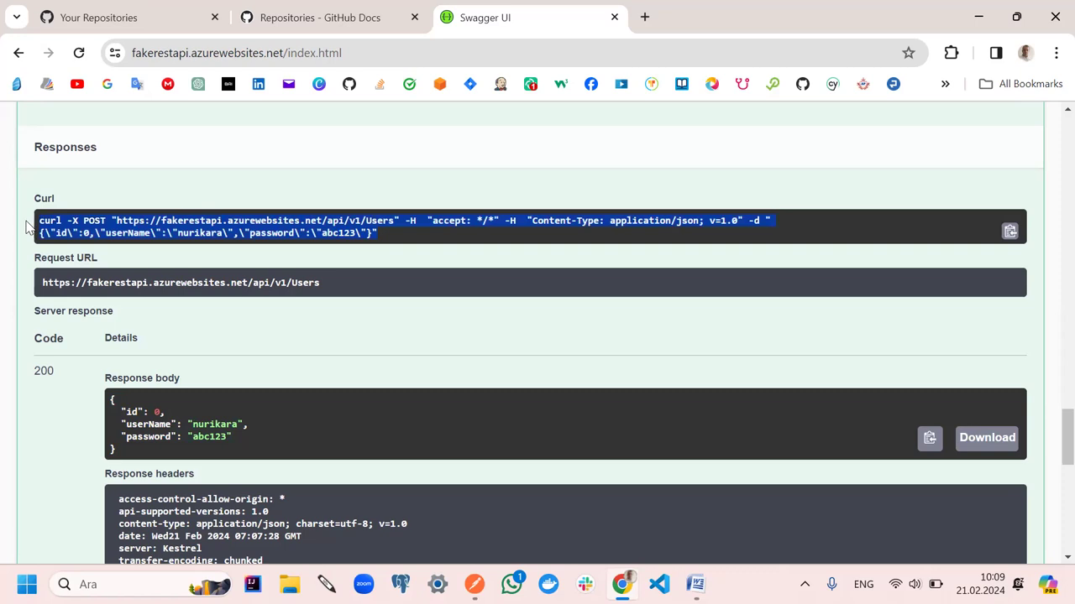
left_click(474, 584)
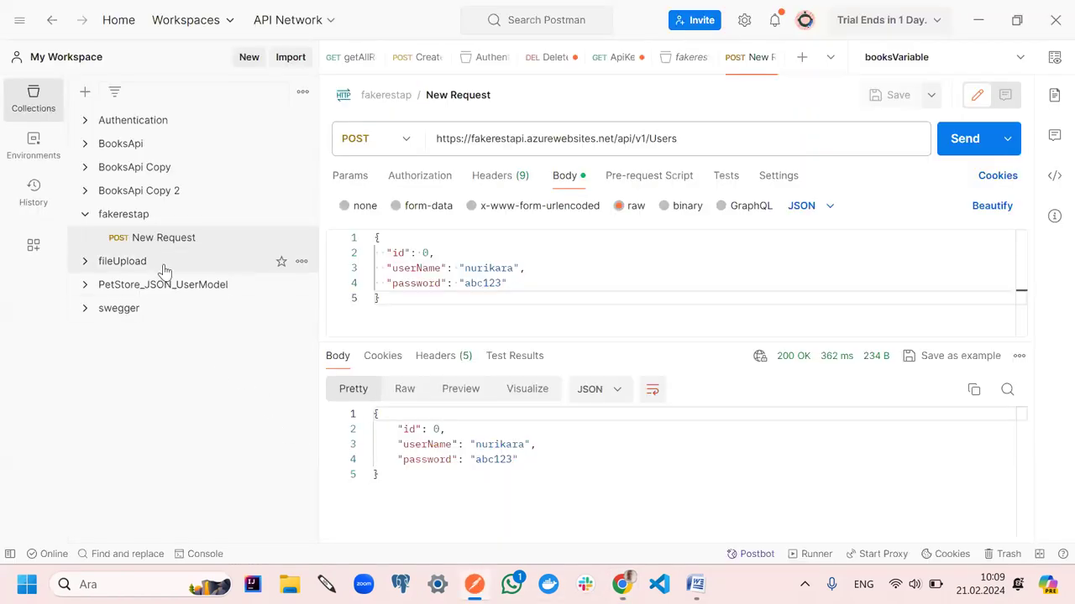
left_click(294, 57)
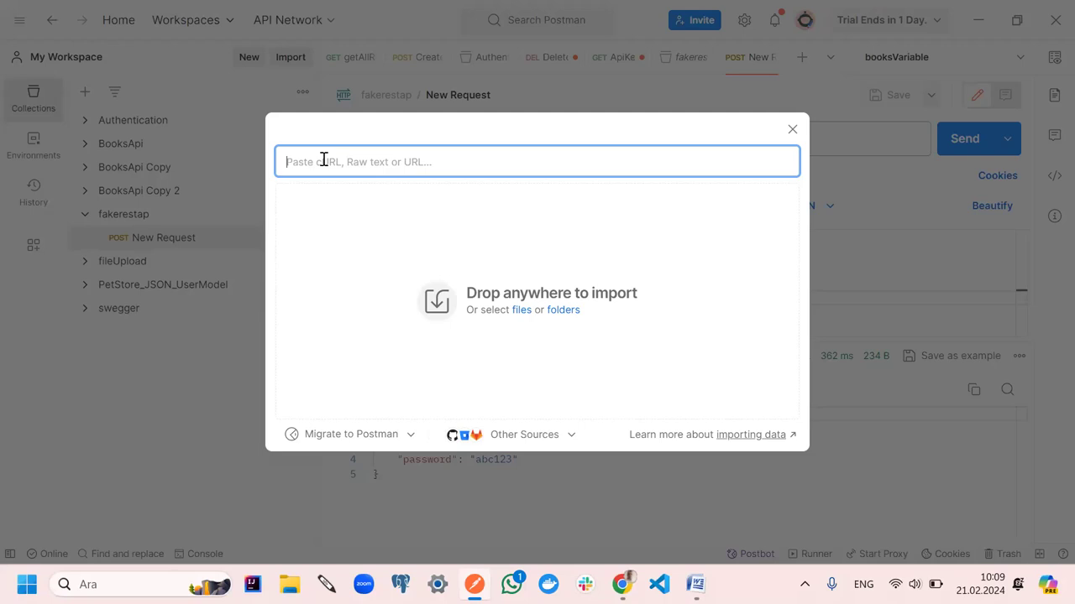
key("ctrl+v")
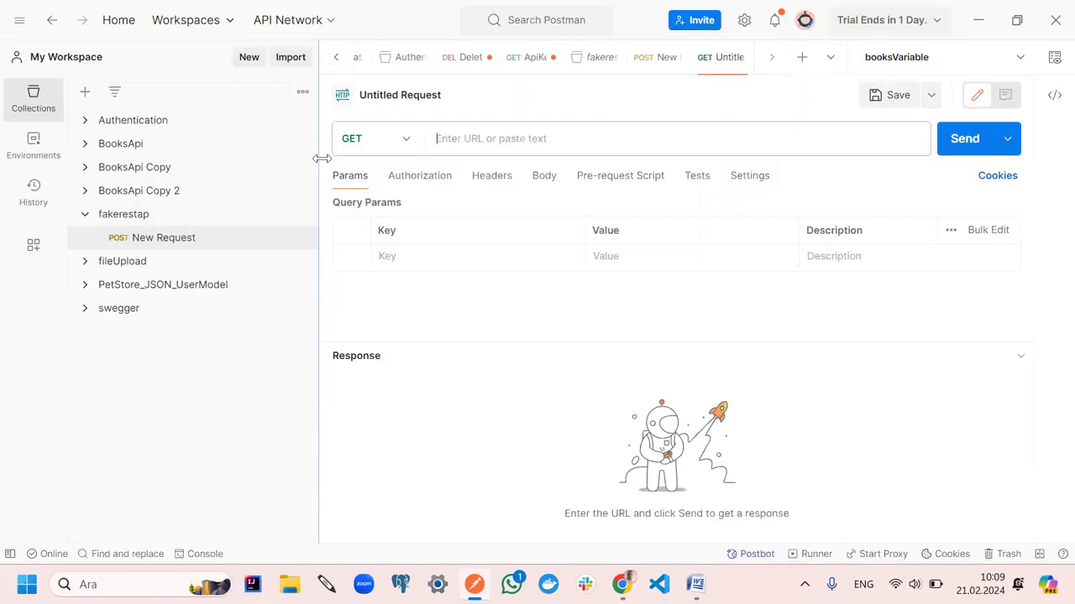
type("https://fakerestapi.azurewebsites.net/api/v1/Users")
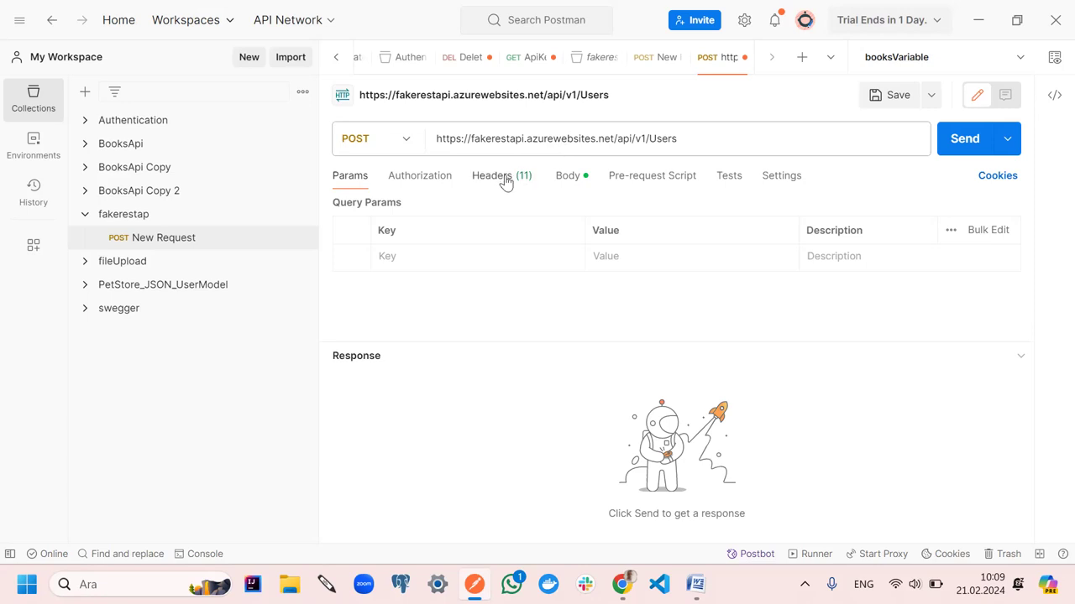
left_click(568, 178)
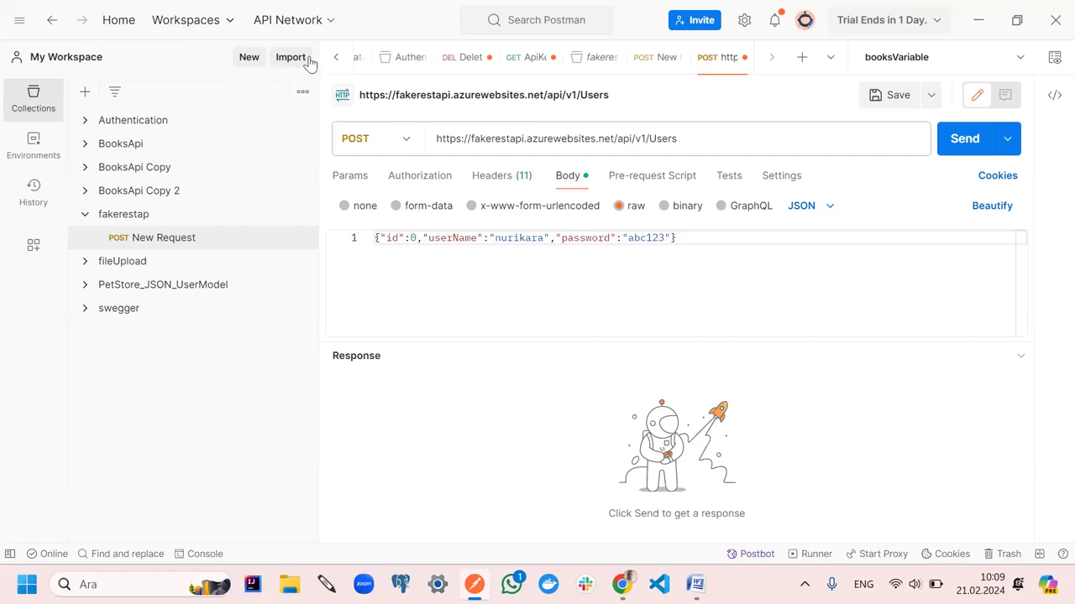
left_click(54, 25)
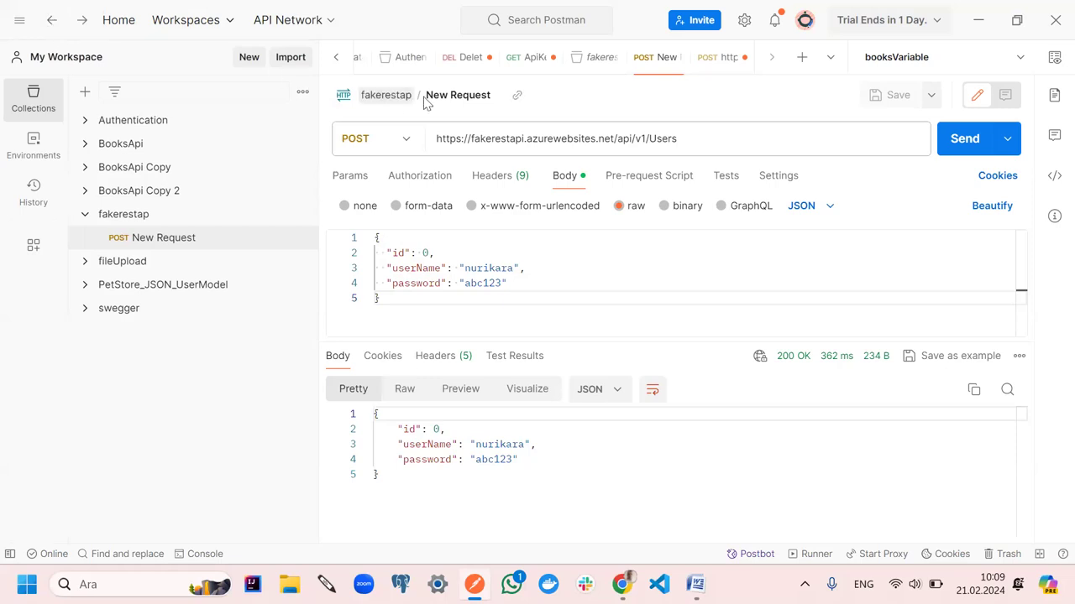
Close the imported POST Users request without saving its changes
left_click(743, 58)
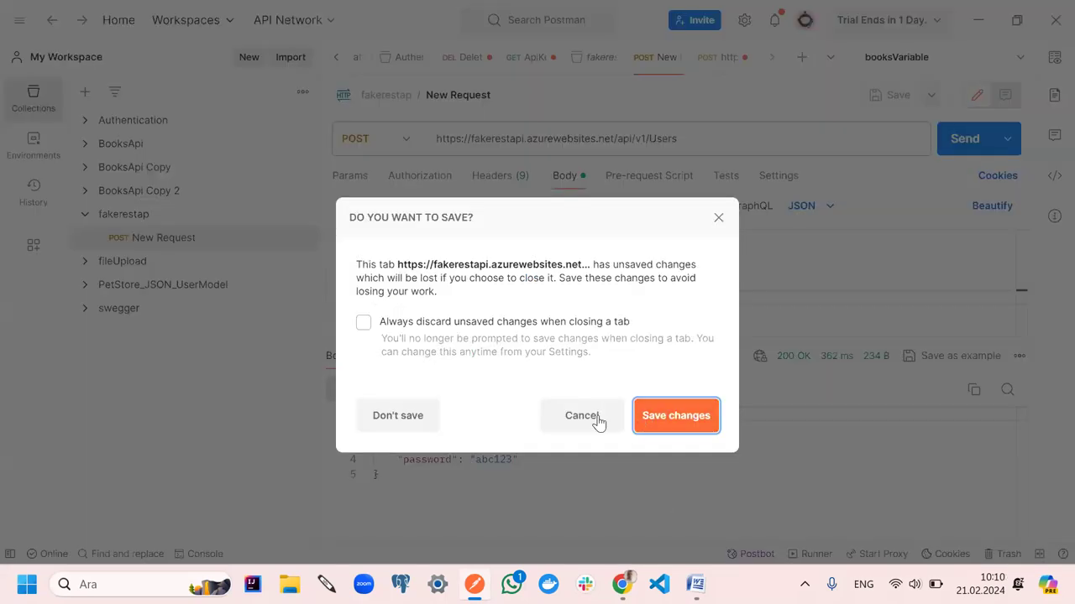
left_click(675, 416)
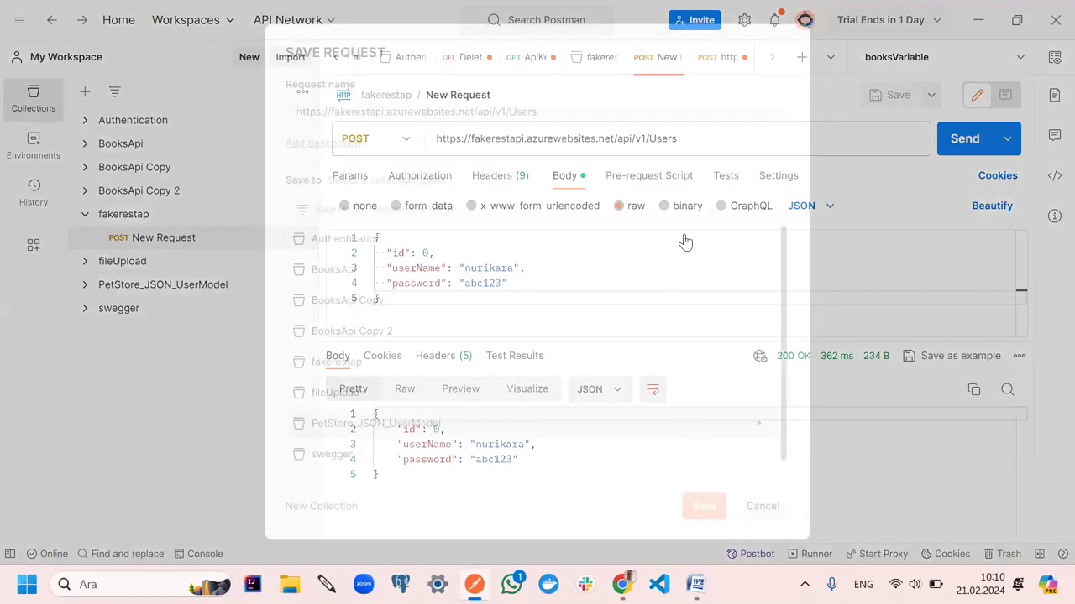
left_click(753, 508)
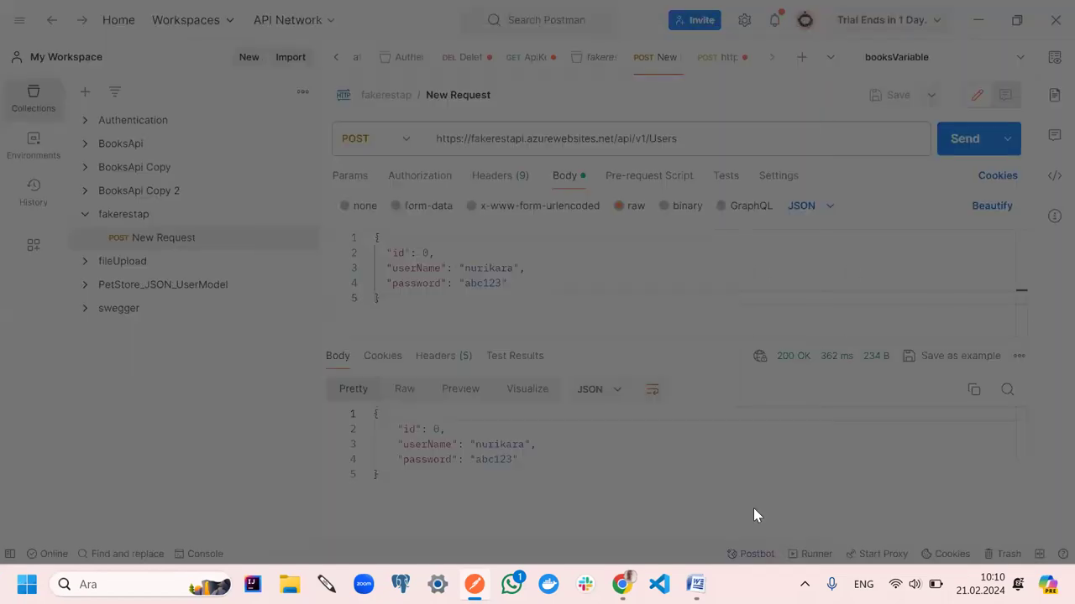
left_click(371, 416)
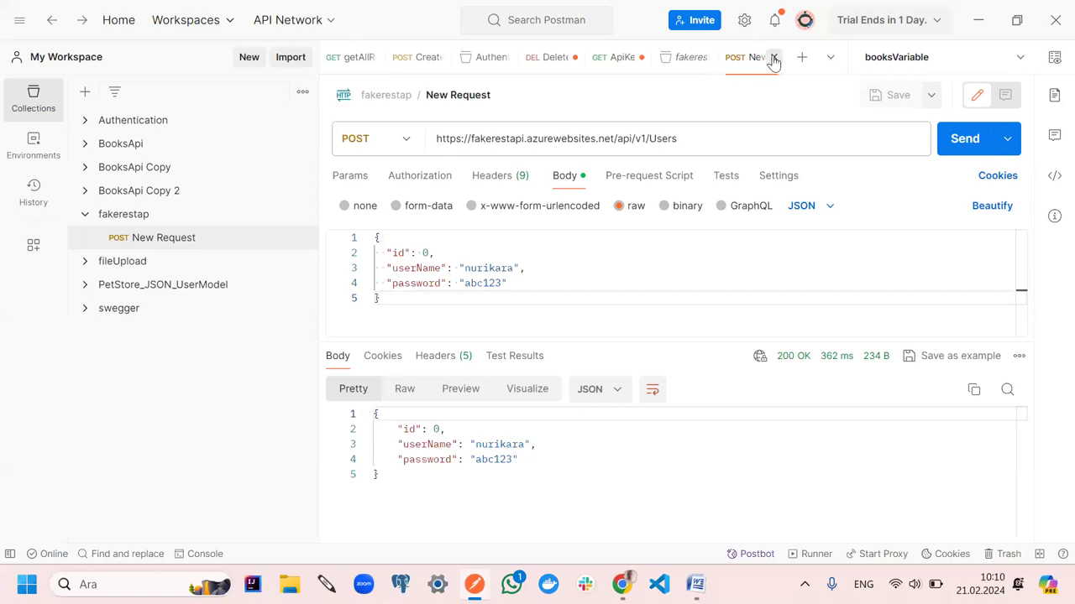
Close the New Request, fakerestap, ApiKeyAuth and Delete Repostory tabs, saving the changes to the last two
left_click(773, 58)
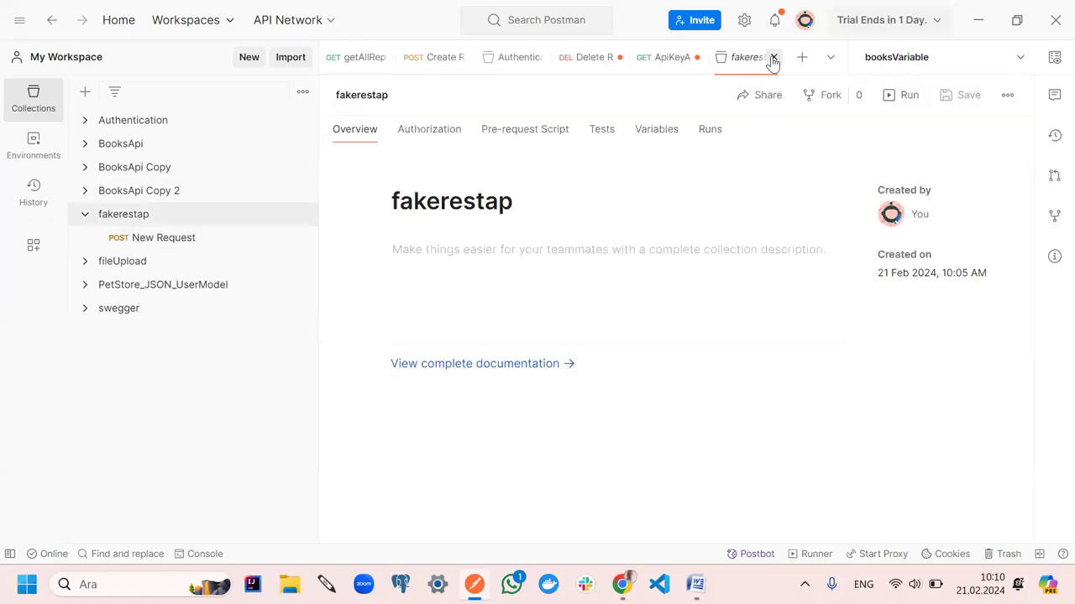
left_click(687, 59)
left_click(773, 58)
left_click(677, 424)
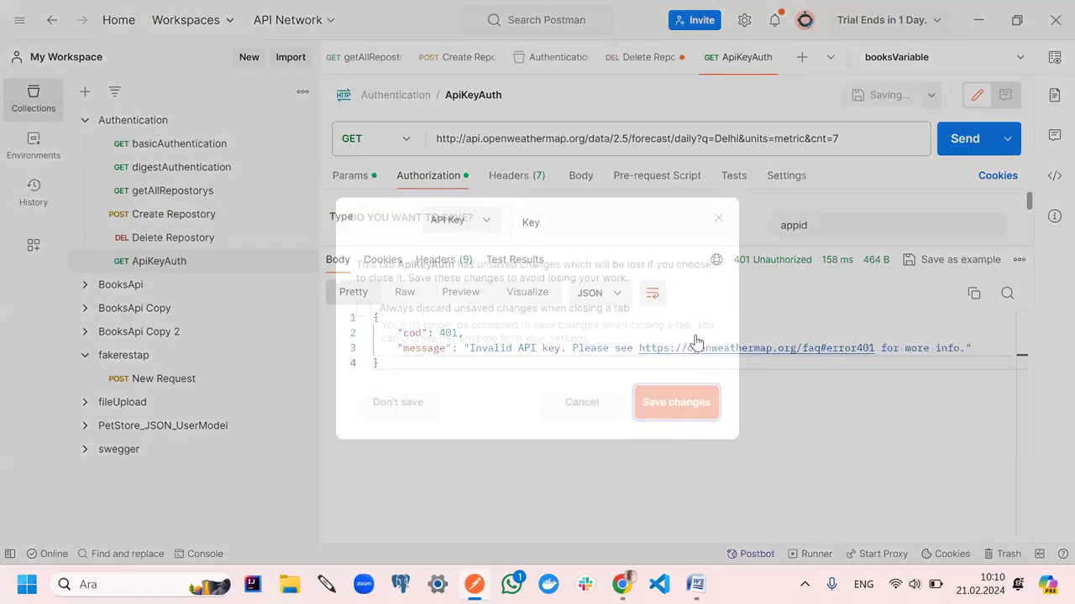
left_click(678, 402)
left_click(774, 58)
left_click(693, 402)
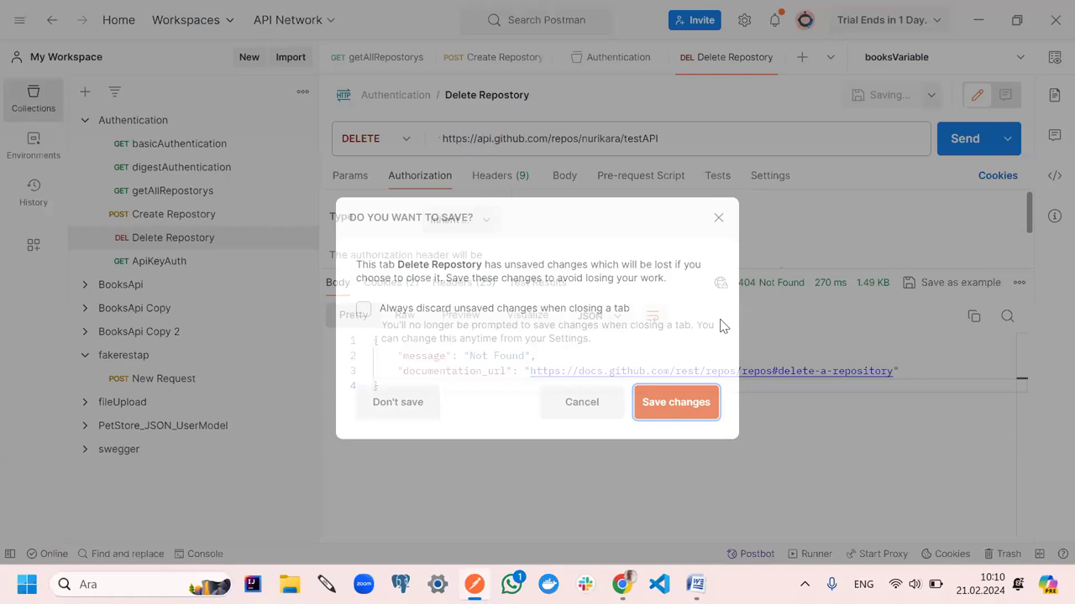
left_click(702, 403)
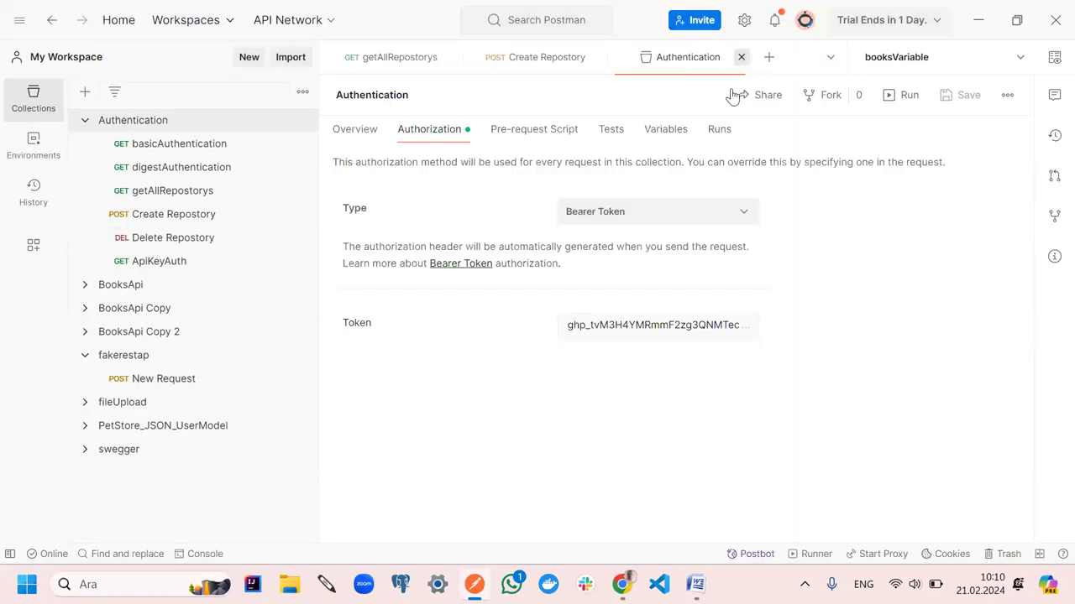
Close the remaining Authentication, Create Repostory and getAllRepostorys tabs, collapse the Authentication collection and return to the fakerestap collection
key("ctrl+w")
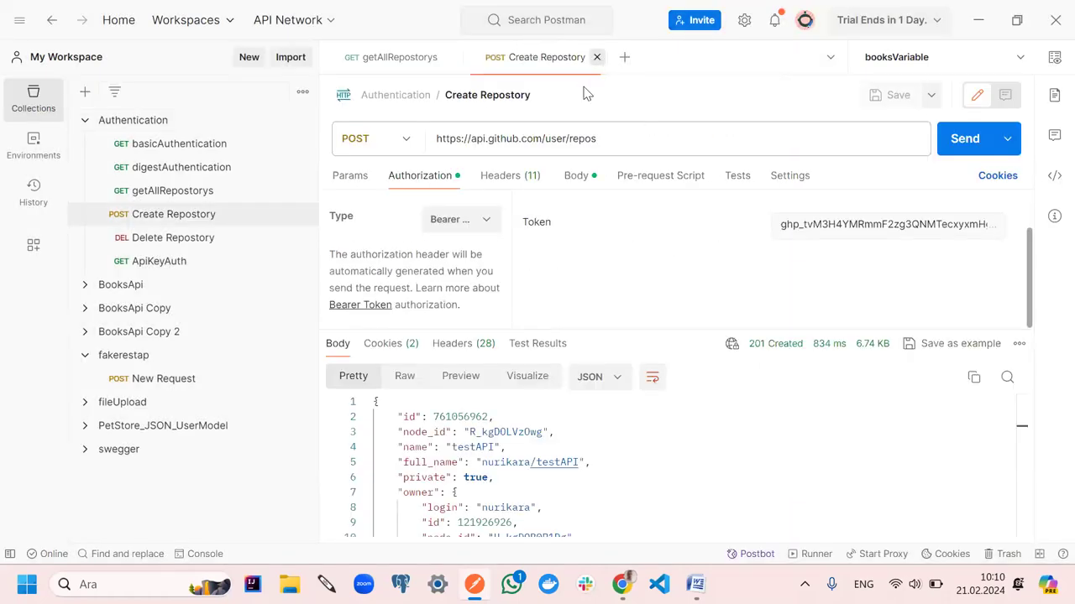
key("ctrl+w")
left_click(454, 58)
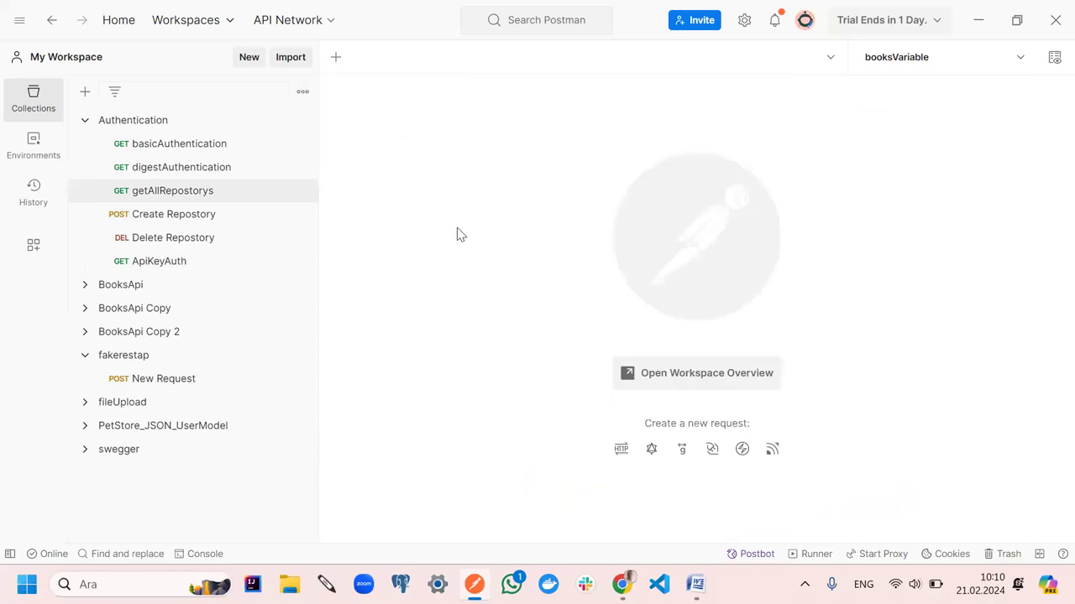
left_click(85, 121)
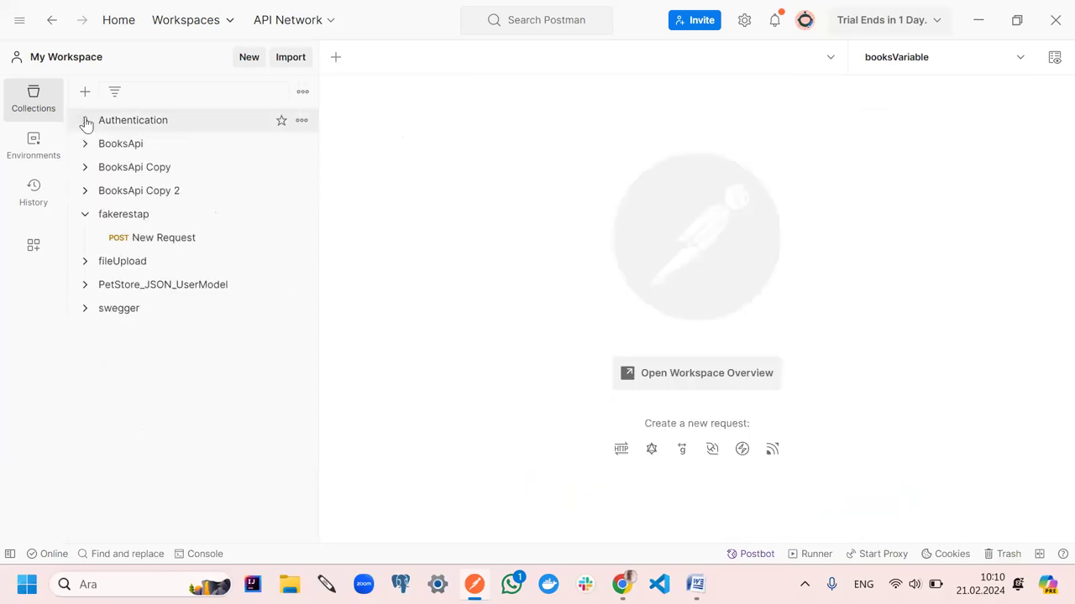
left_click(87, 233)
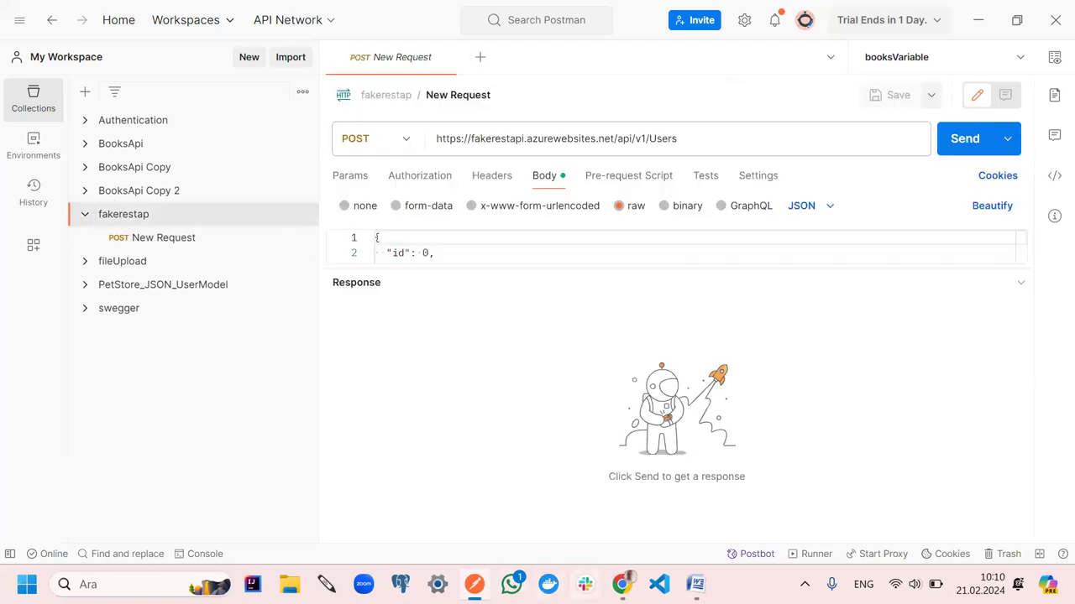
Switch to the Swagger page and copy the complete Curl command under the POST /api/v1/Users responses
left_click(622, 585)
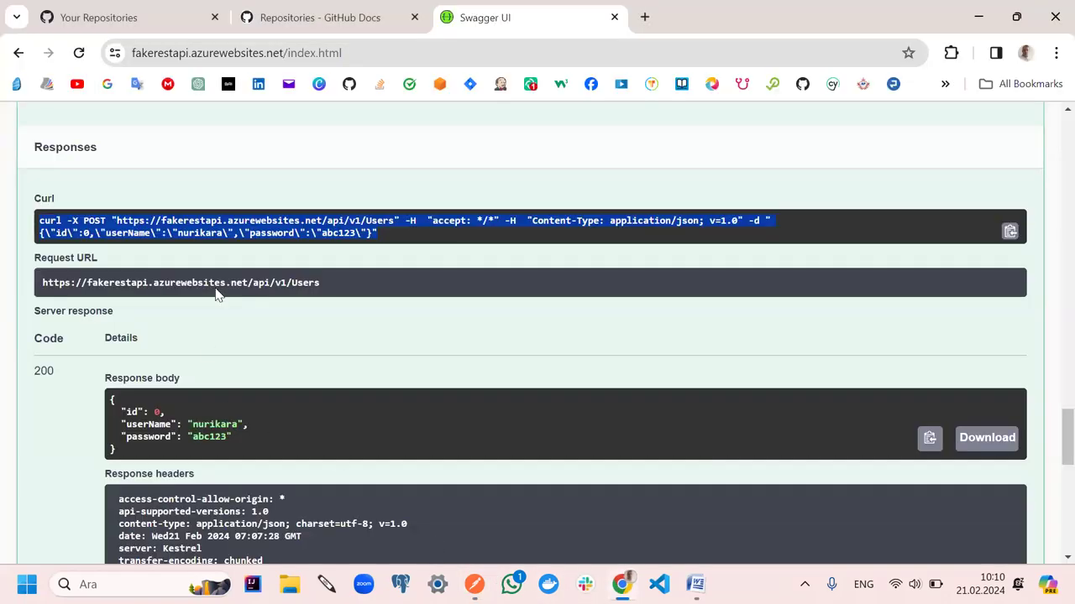
scroll(283, 473, "up", 1)
scroll(210, 510, "down", 2)
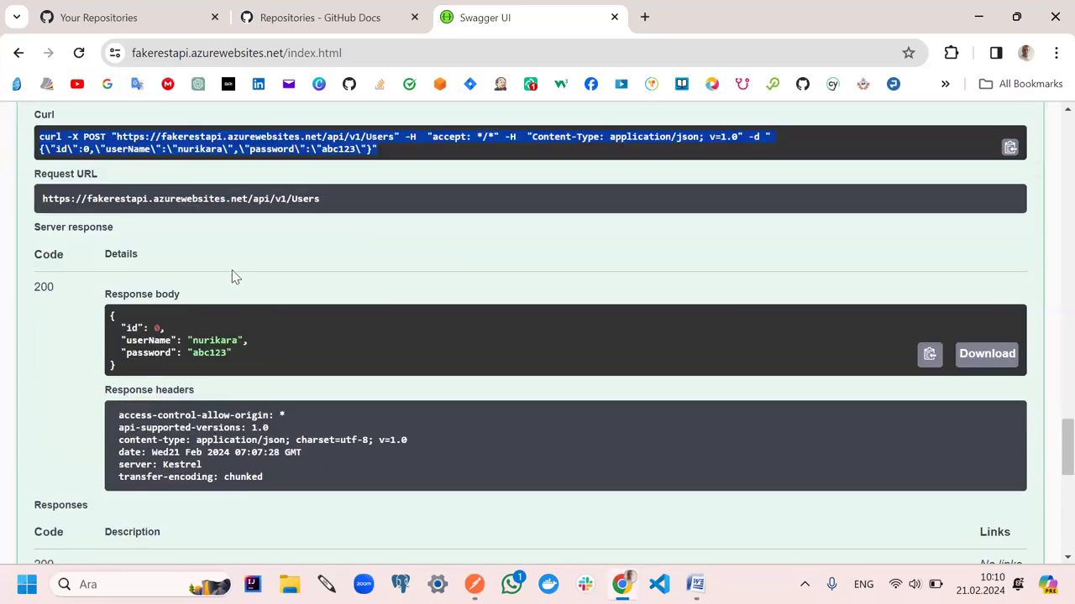
scroll(240, 260, "up", 1)
left_click(172, 232)
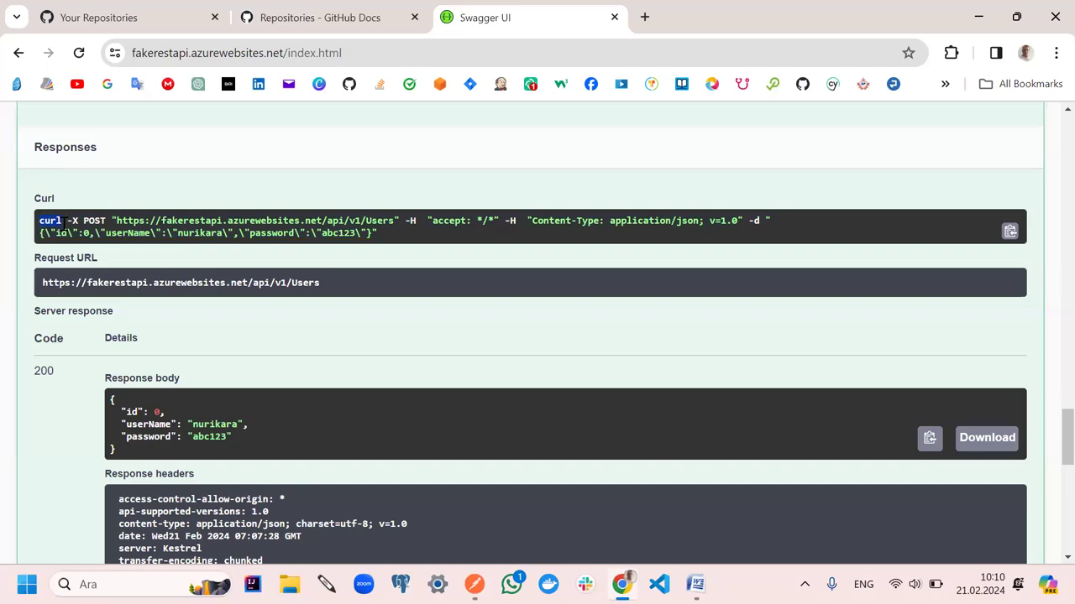
left_click_drag(379, 234, 85, 220)
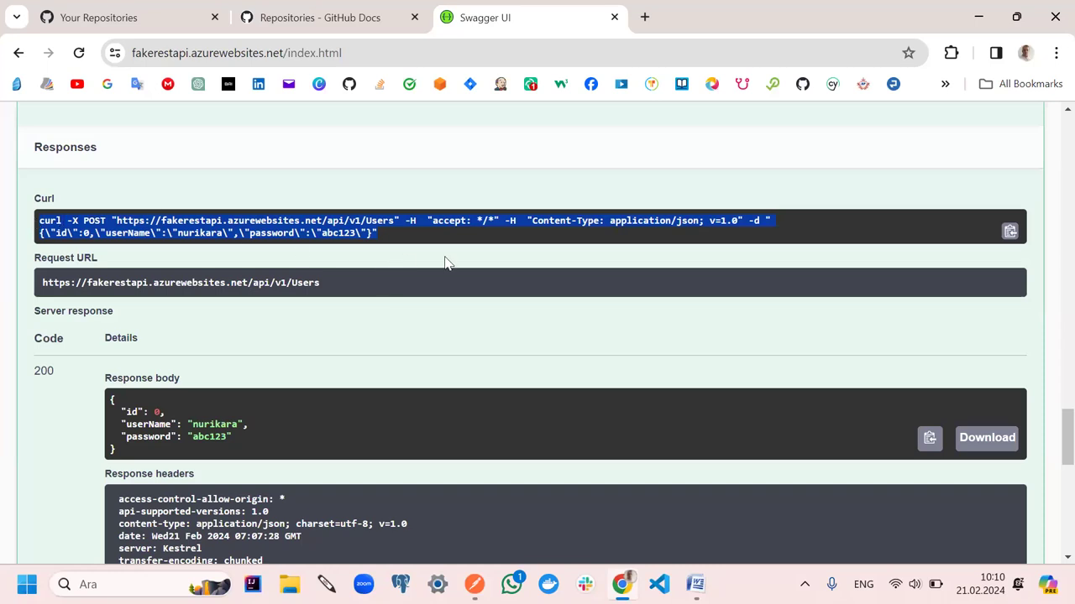
Switch to Postman and import the copied curl command, including its password field, as a new request
key("alt+Tab")
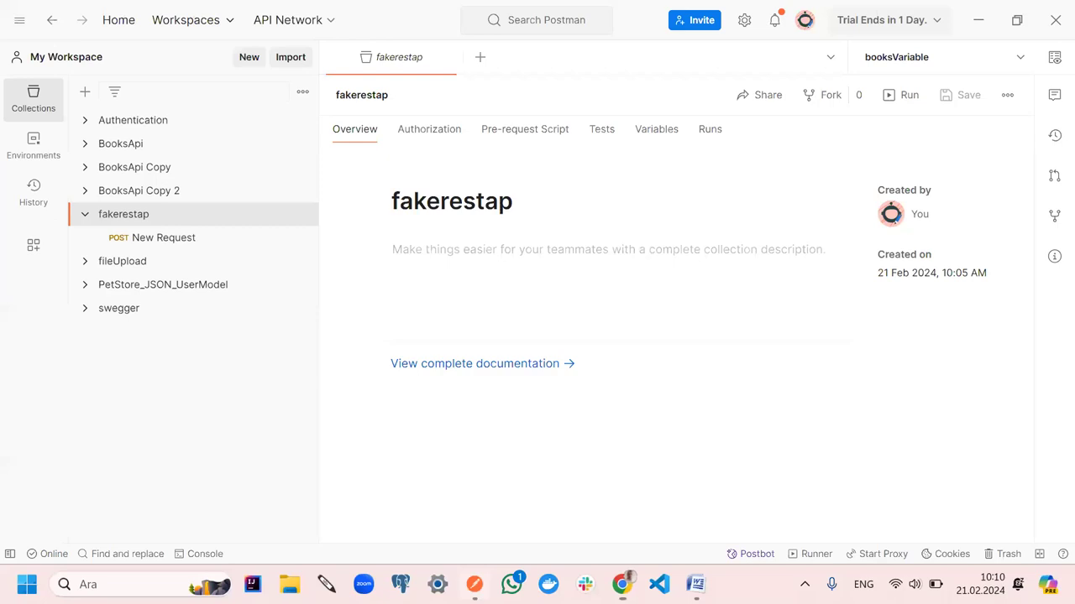
left_click(291, 54)
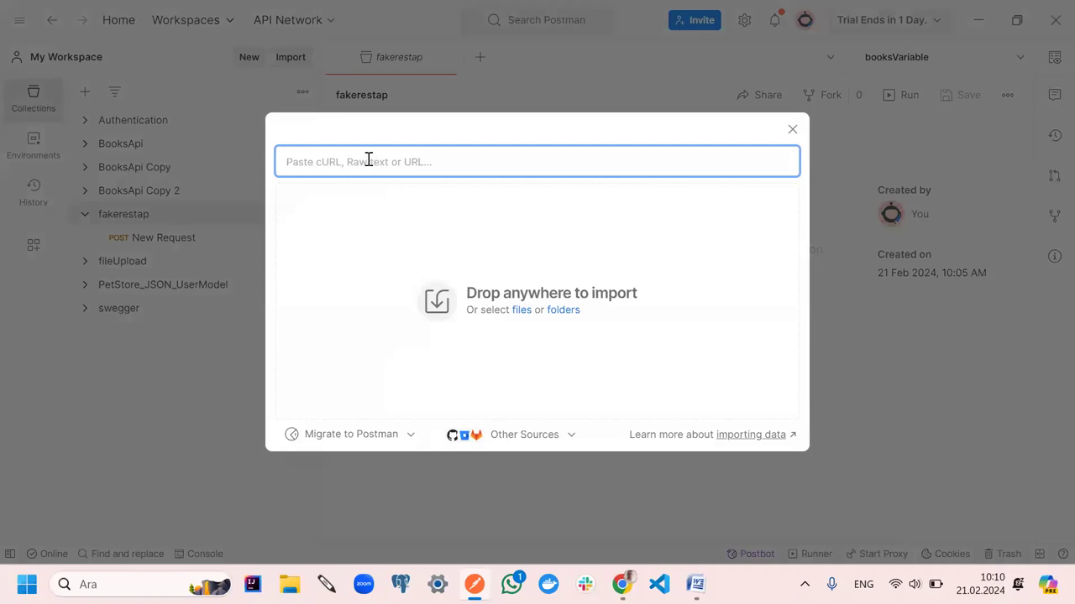
key("ctrl+v")
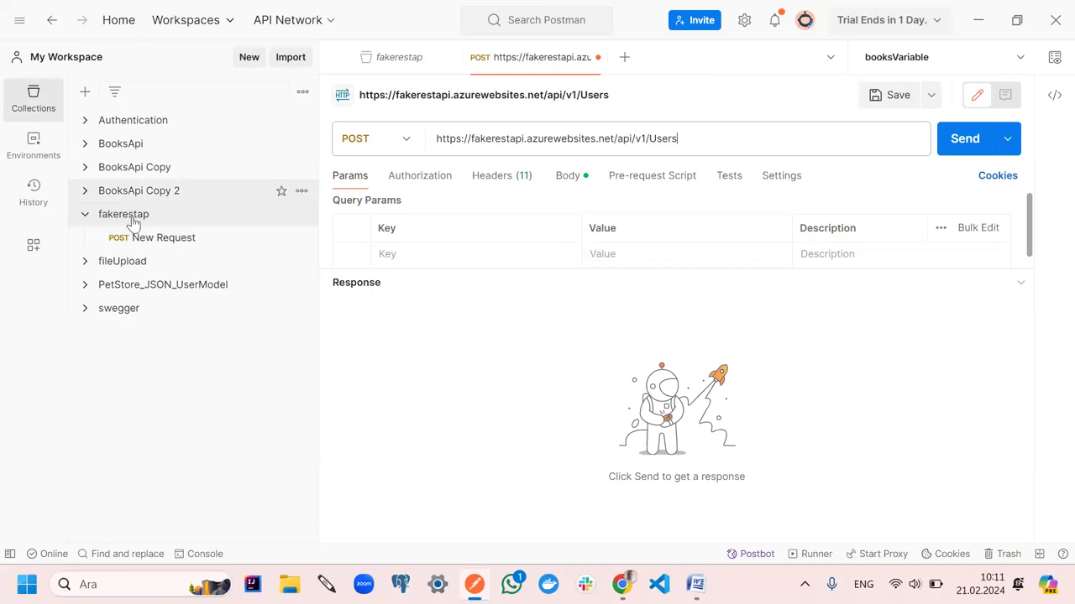
Enlarge the request pane and examine the imported request's body and headers
left_click(488, 285)
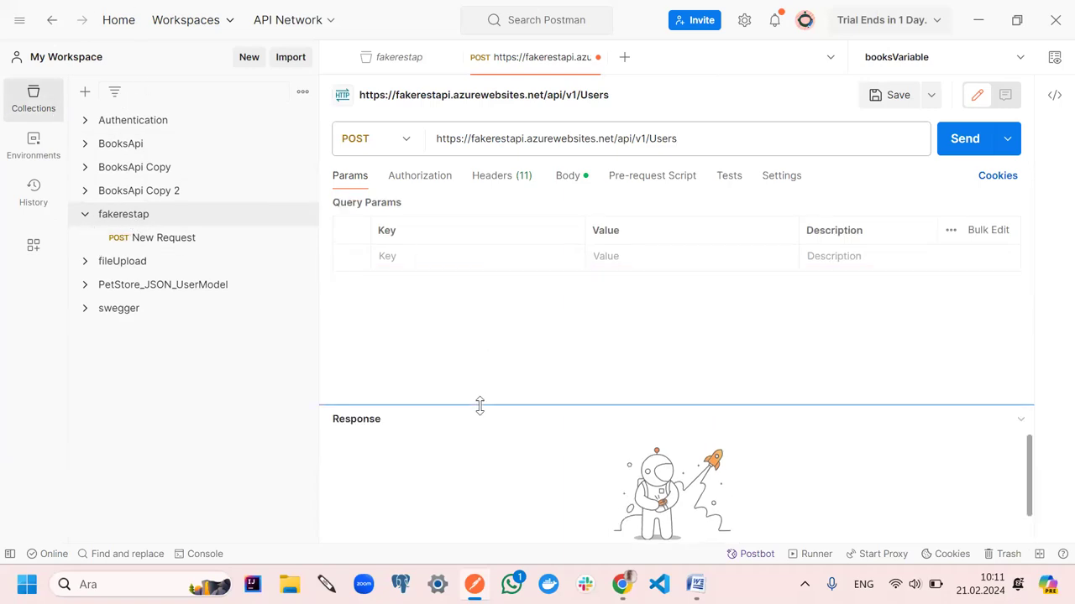
left_click(568, 178)
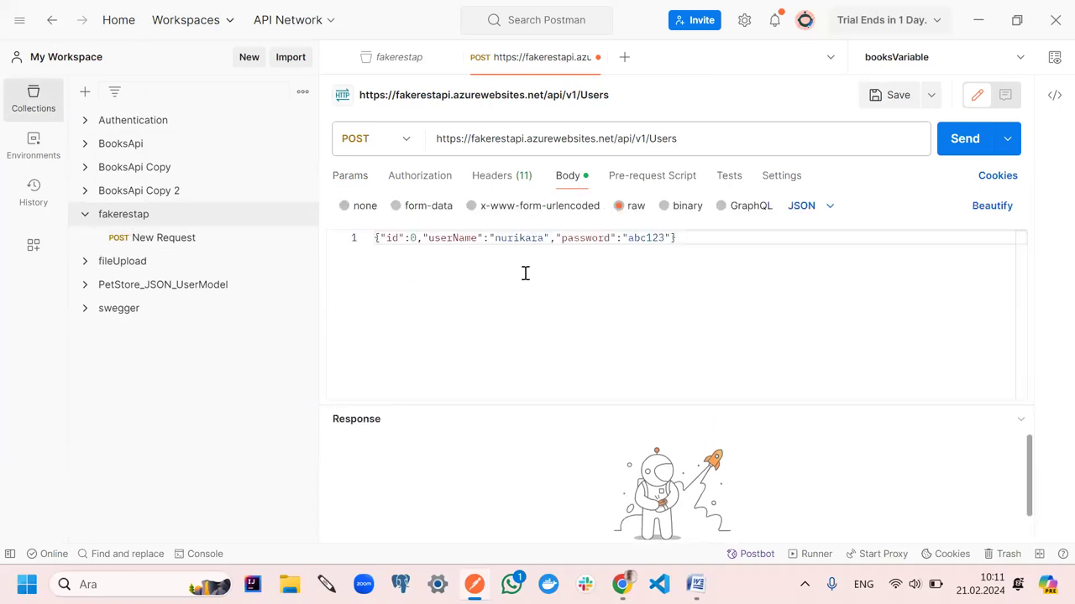
left_click(494, 178)
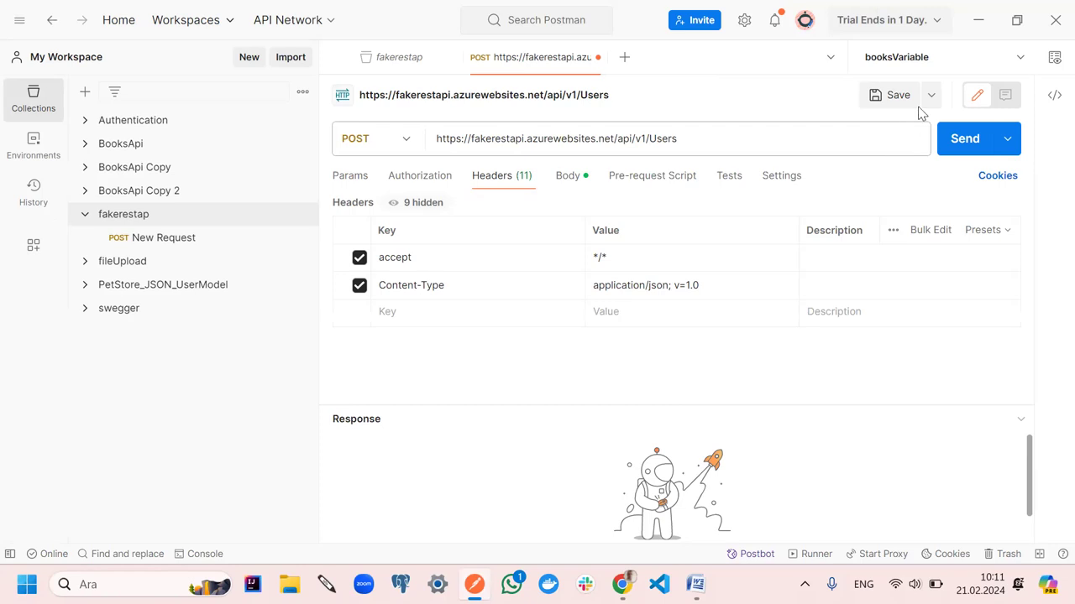
Save the imported POST Users request to the fakerestap collection under its URL as the name, and open it there
left_click(898, 95)
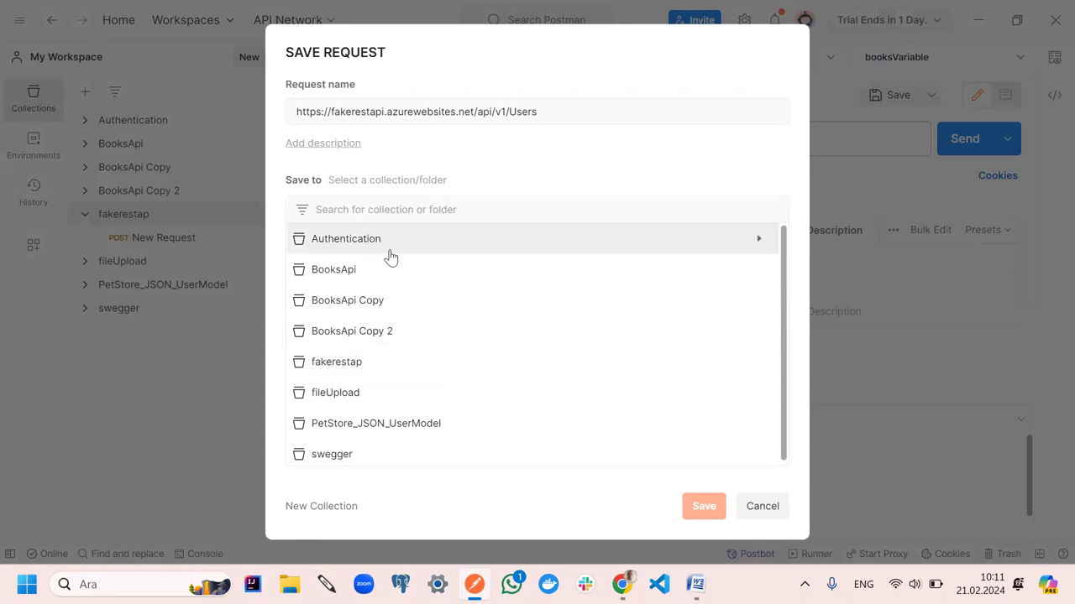
left_click(367, 371)
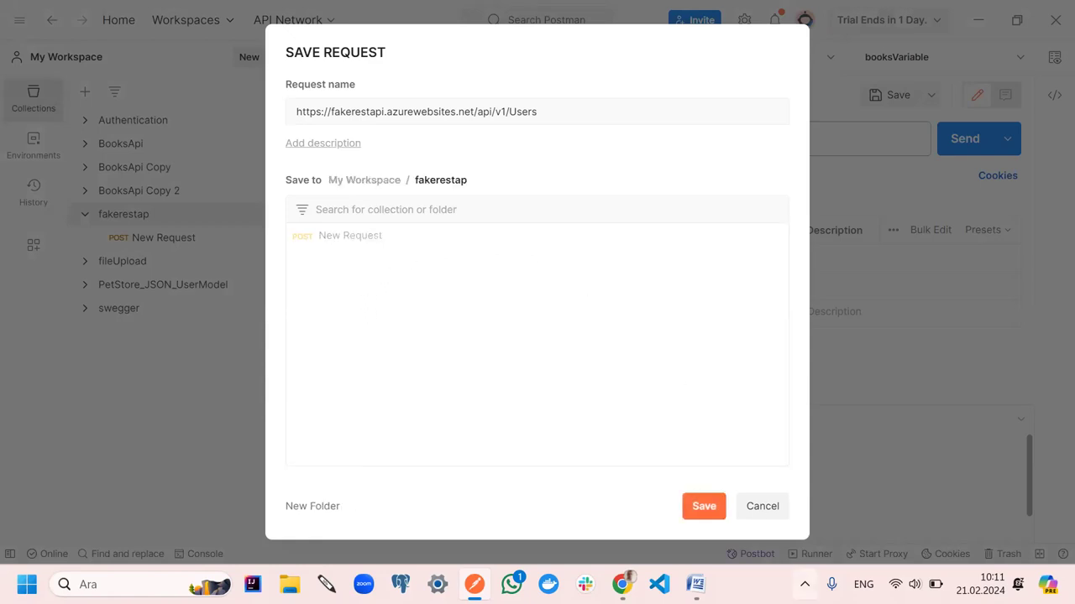
left_click(703, 504)
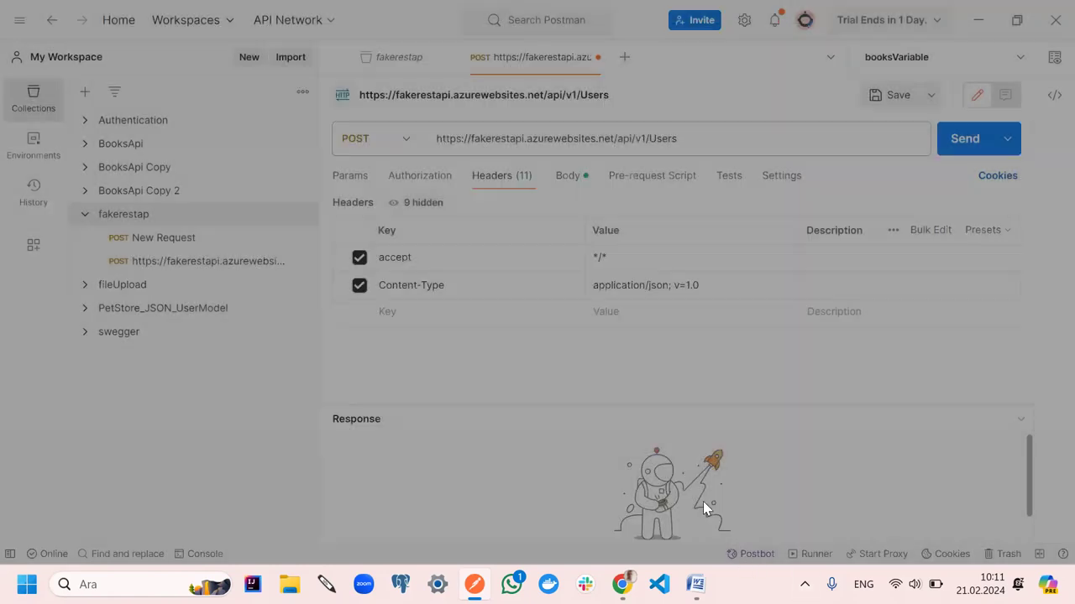
left_click(192, 267)
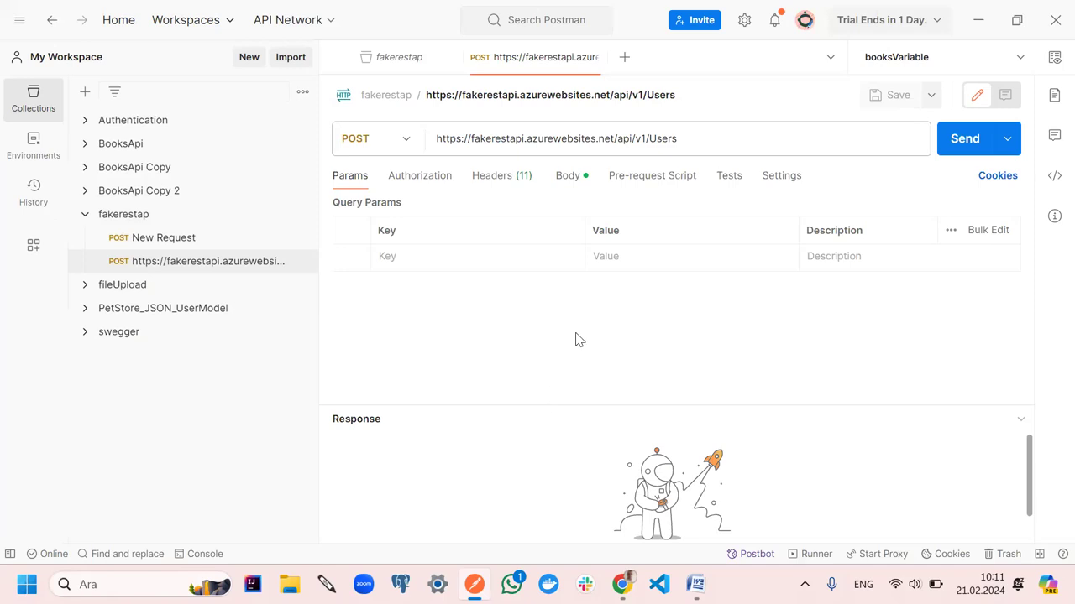
Collapse the fakerestap collection and look over the requests in BooksApi Copy
left_click(84, 215)
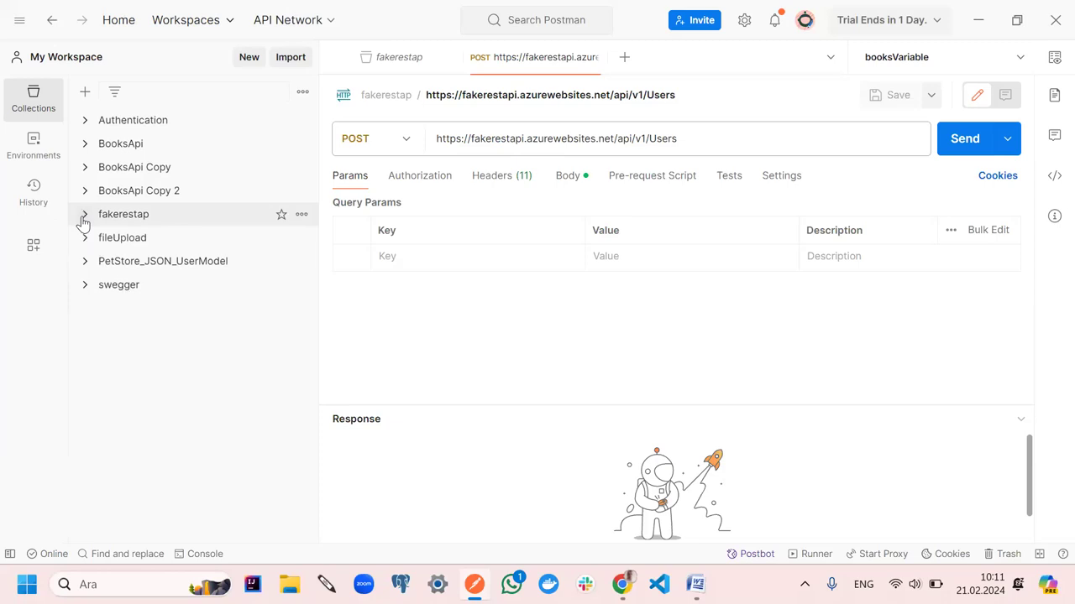
left_click(84, 168)
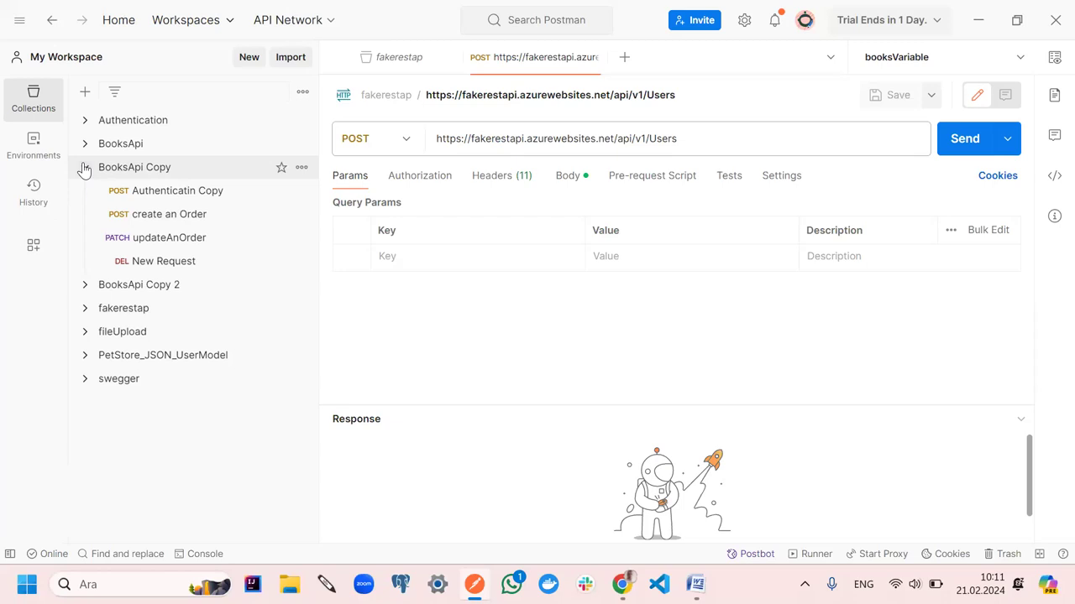
left_click(84, 168)
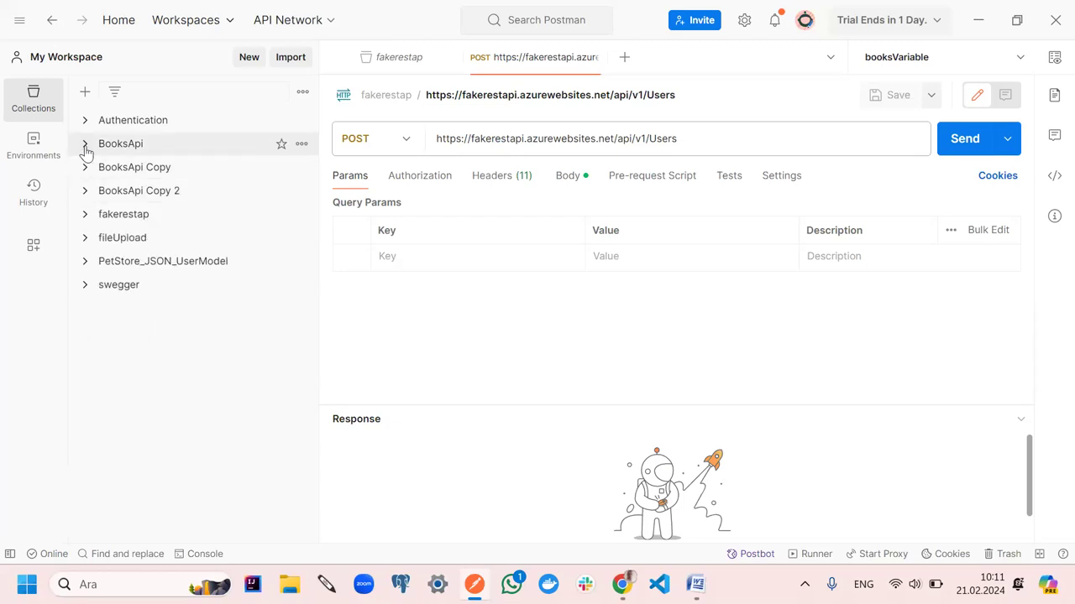
Open the documentation of the BooksApi collection and look through its request entries, from Authenticatin down to the DELETE request
left_click(86, 148)
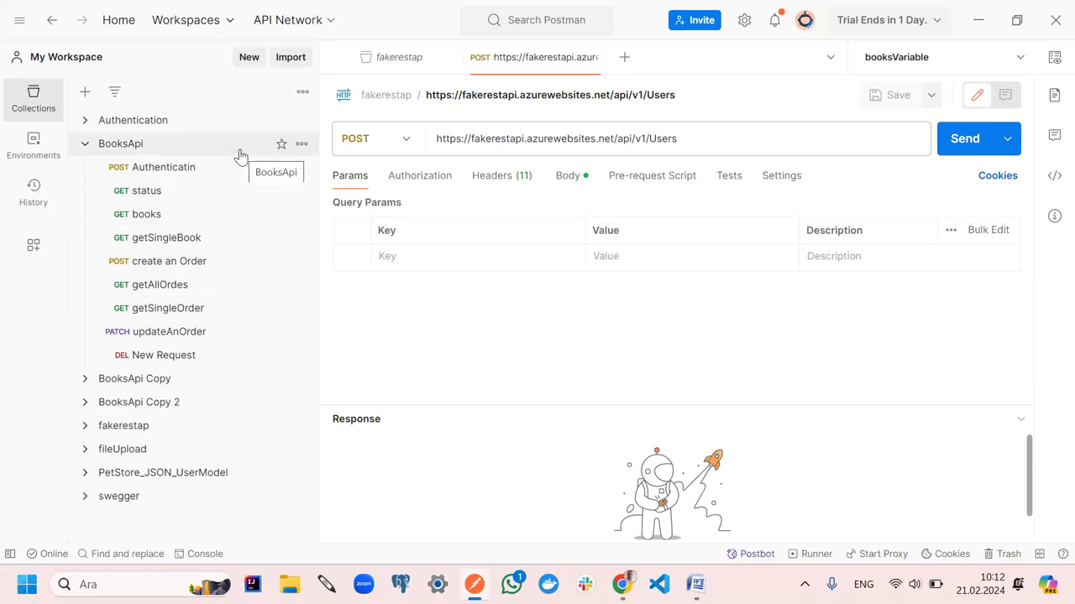
left_click(301, 144)
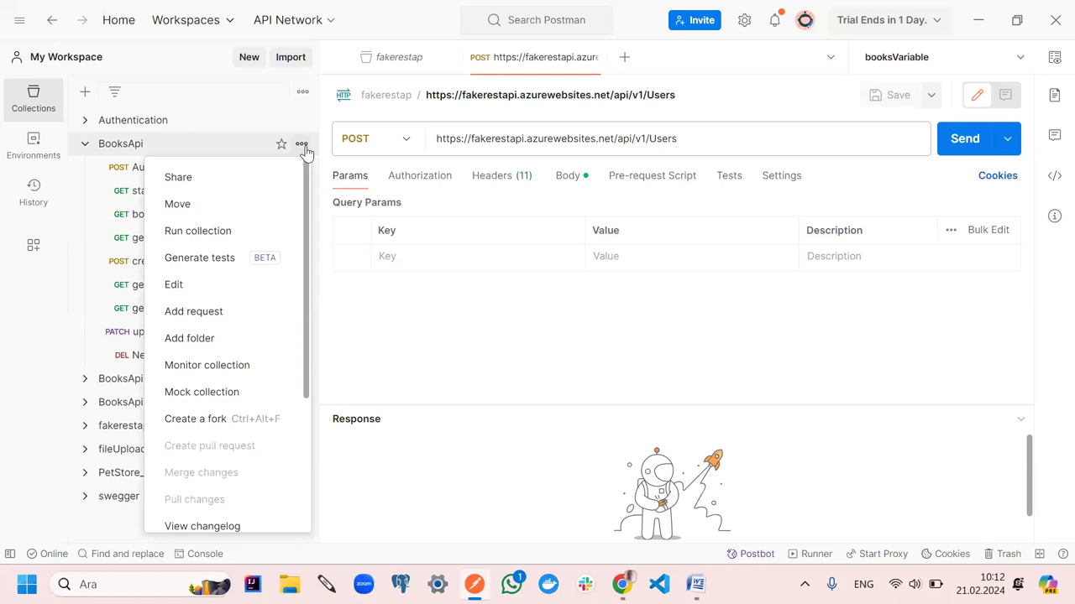
scroll(210, 386, "down", 3)
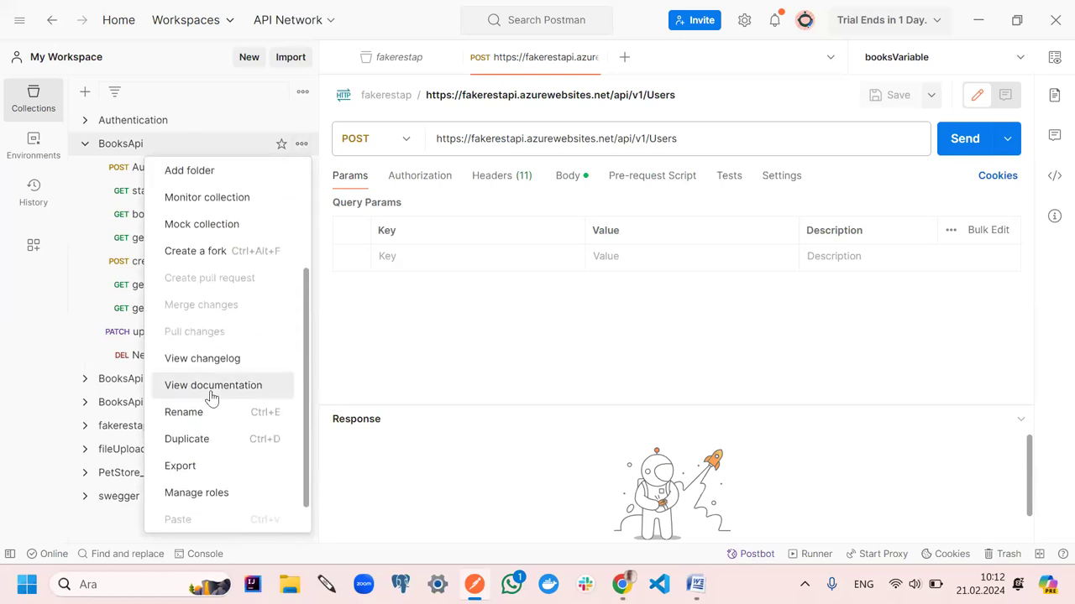
left_click(209, 386)
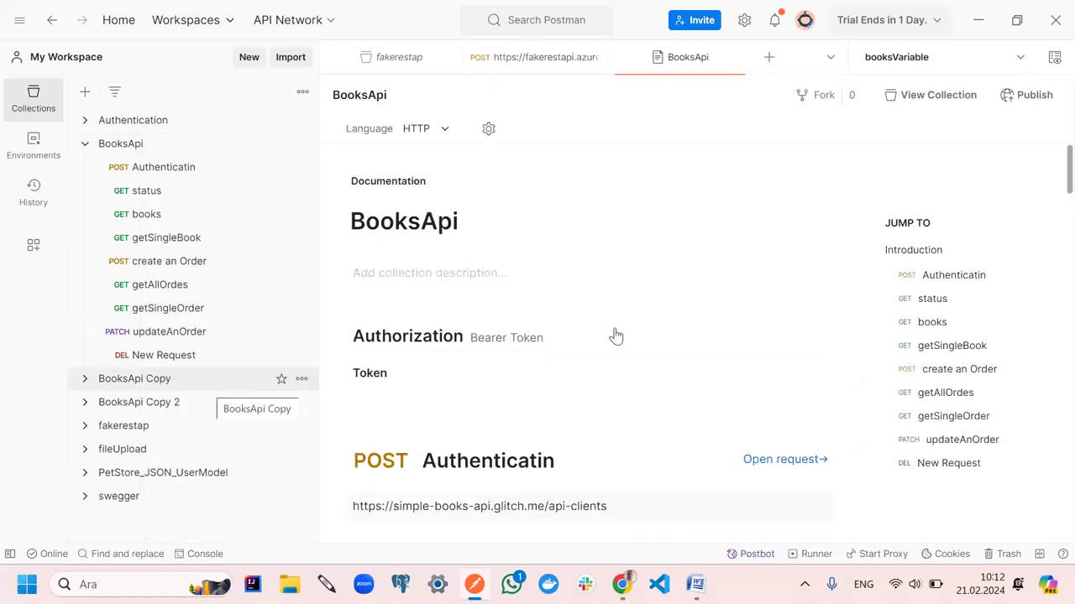
scroll(621, 336, "down", 6)
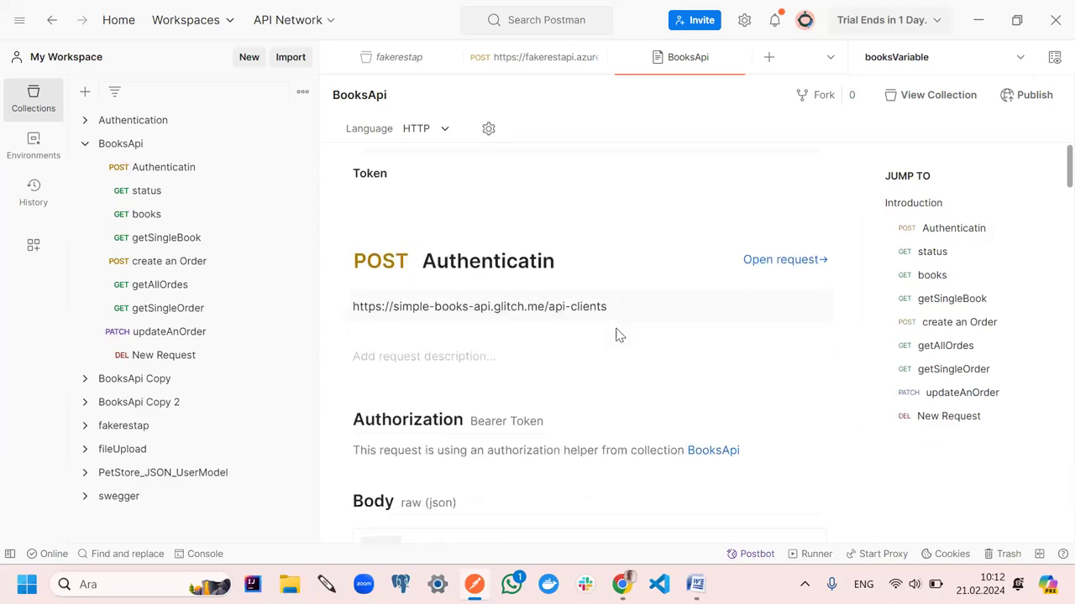
scroll(630, 336, "down", 3)
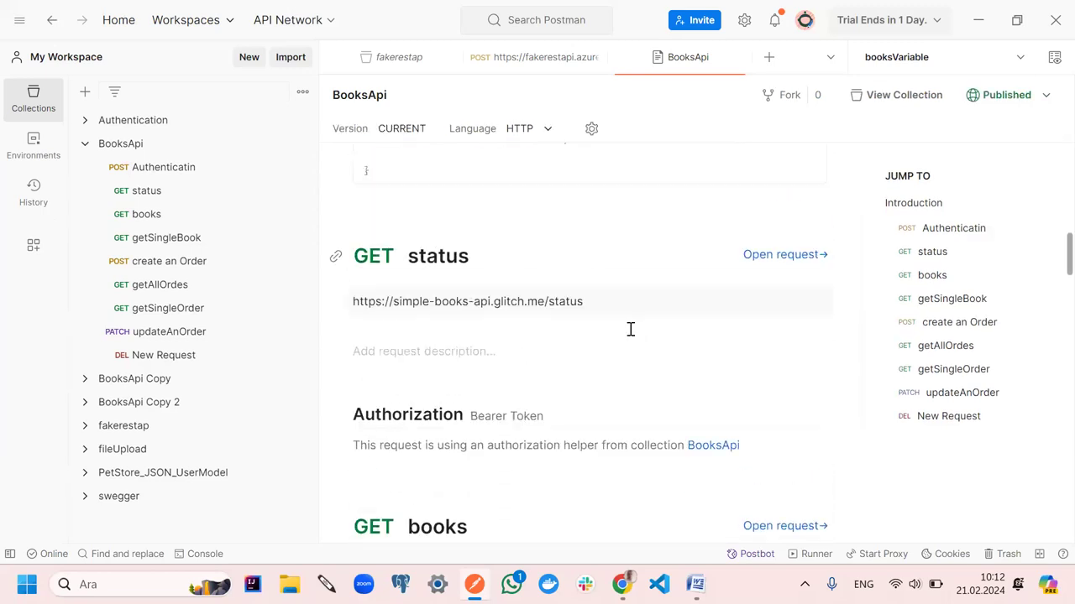
scroll(496, 332, "down", 2)
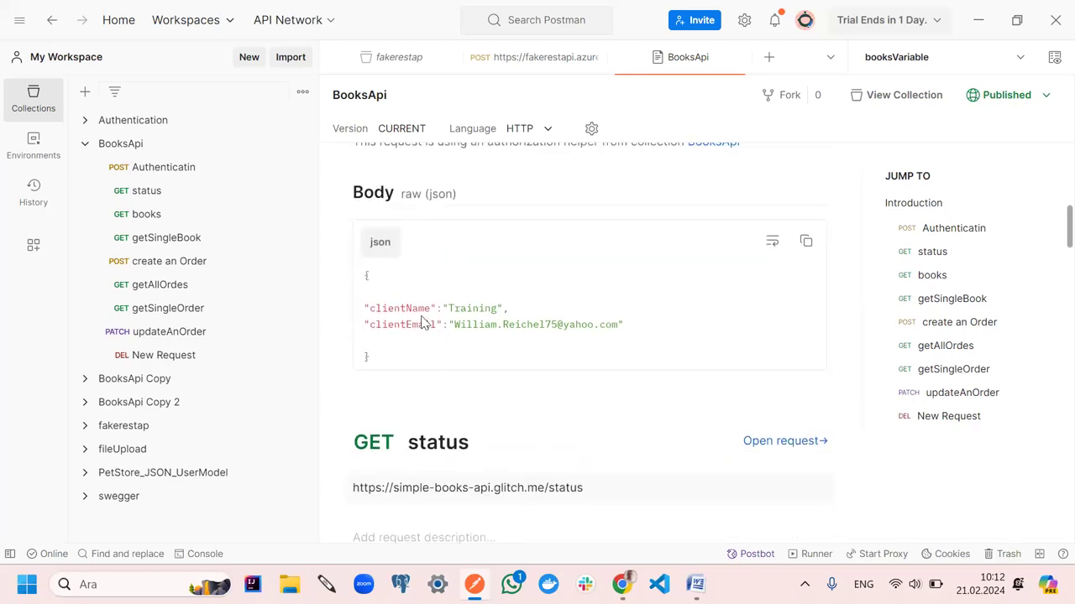
scroll(428, 325, "down", 7)
scroll(435, 329, "down", 6)
scroll(442, 332, "down", 6)
scroll(441, 329, "up", 6)
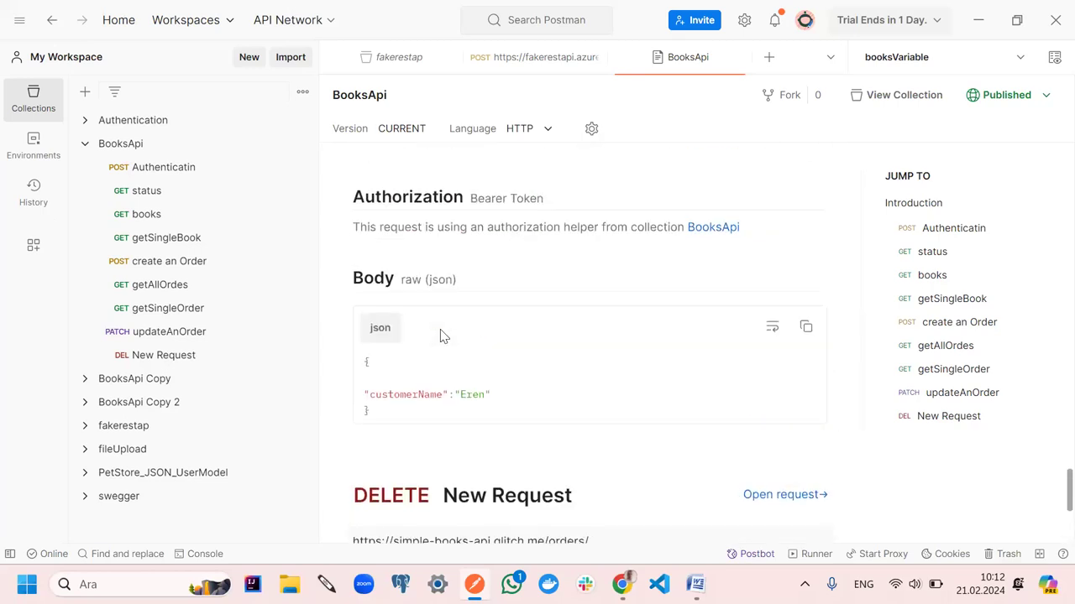
Browse the code languages offered for the BooksApi documentation, keeping HTTP selected
left_click(546, 135)
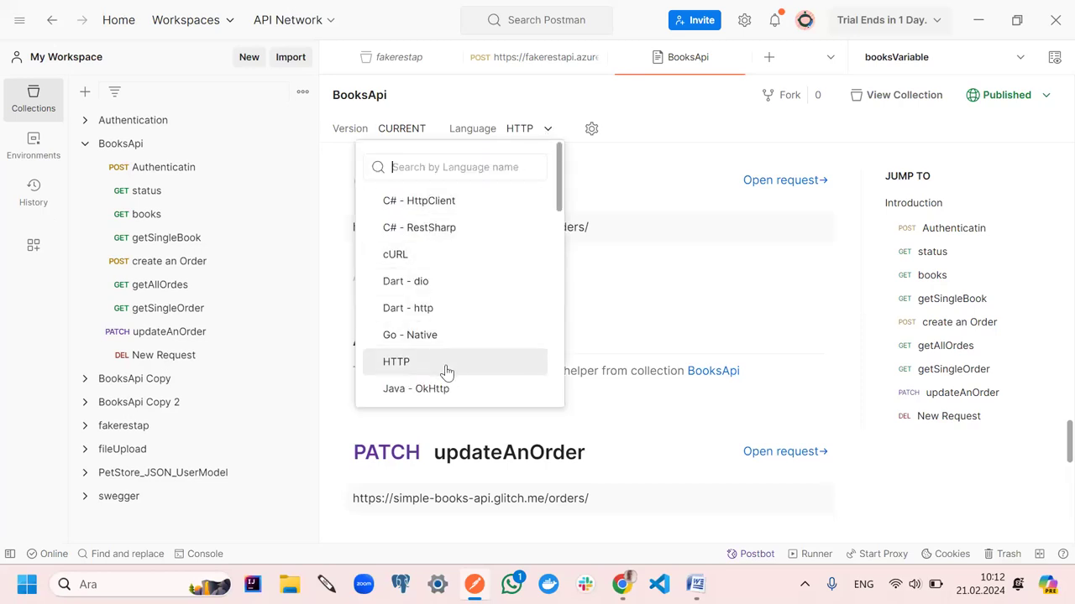
scroll(450, 369, "down", 3)
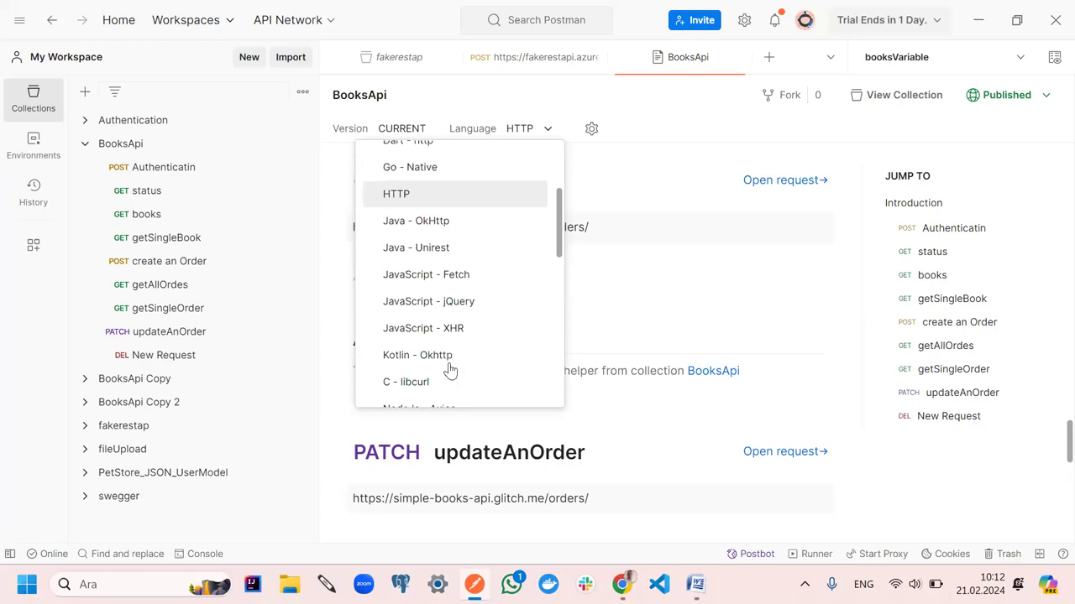
scroll(450, 370, "up", 3)
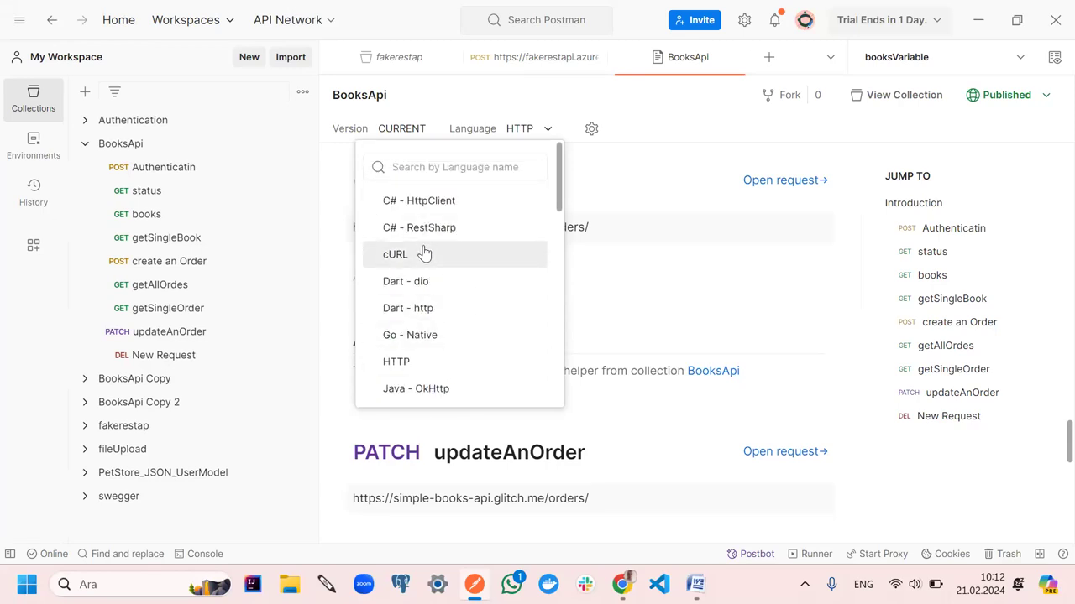
scroll(422, 293, "down", 3)
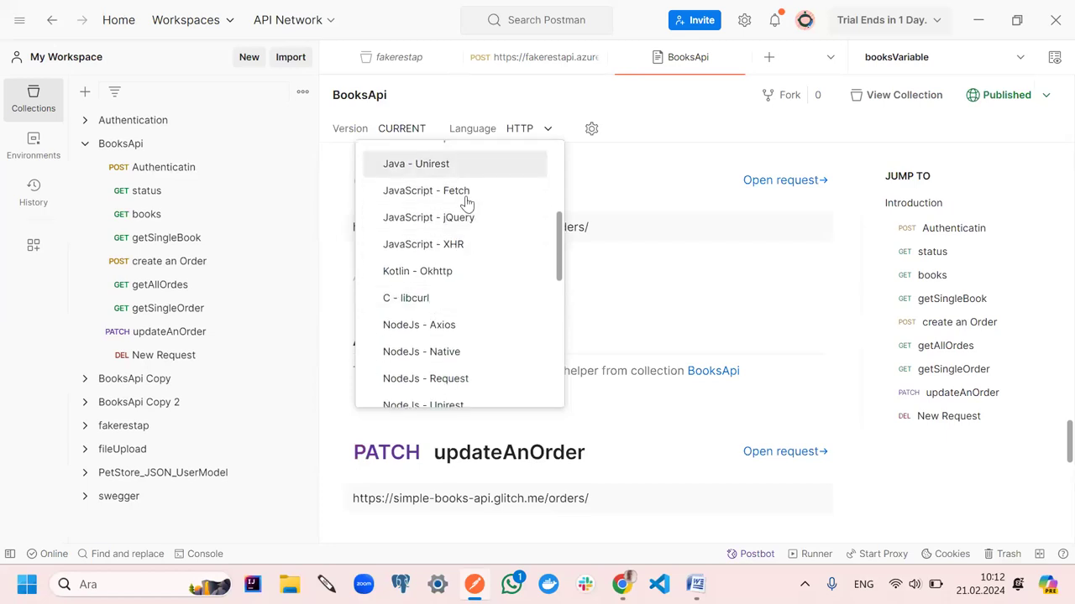
scroll(431, 328, "down", 2)
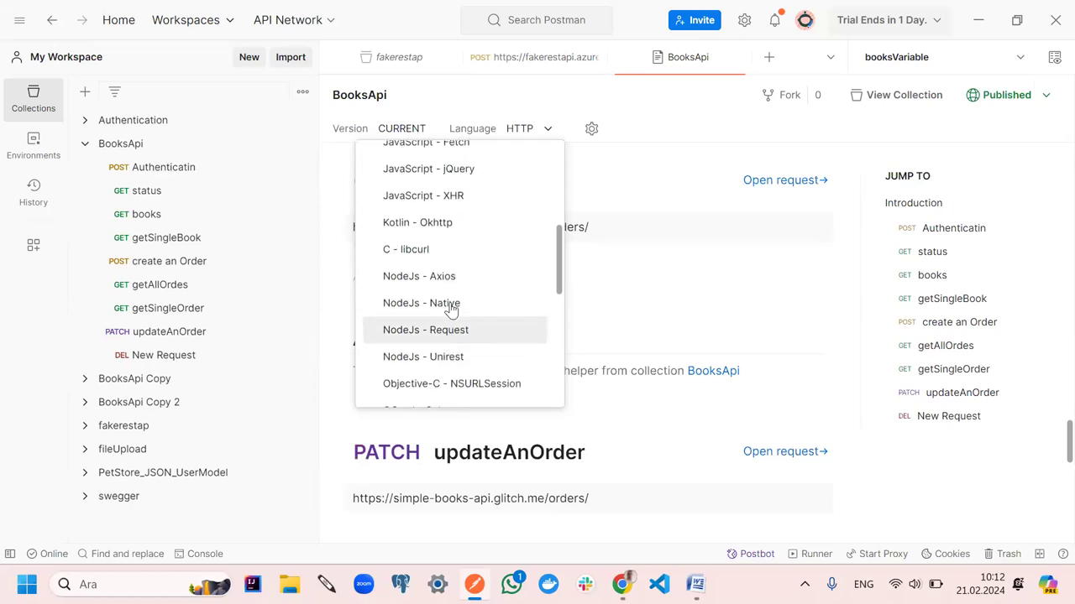
scroll(458, 306, "up", 3)
scroll(464, 304, "down", 4)
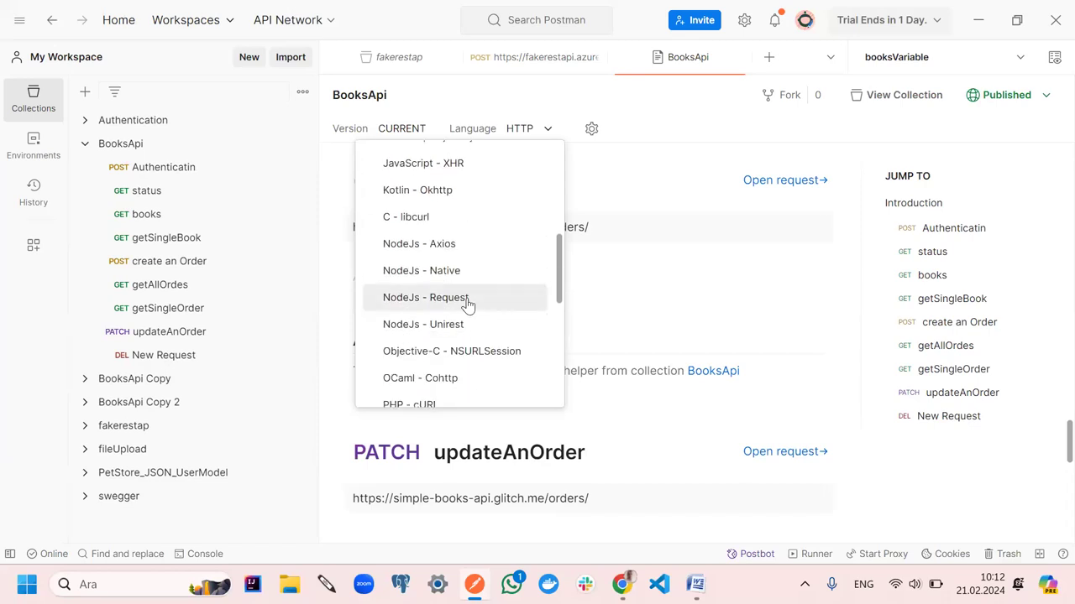
scroll(468, 306, "down", 3)
scroll(468, 306, "down", 4)
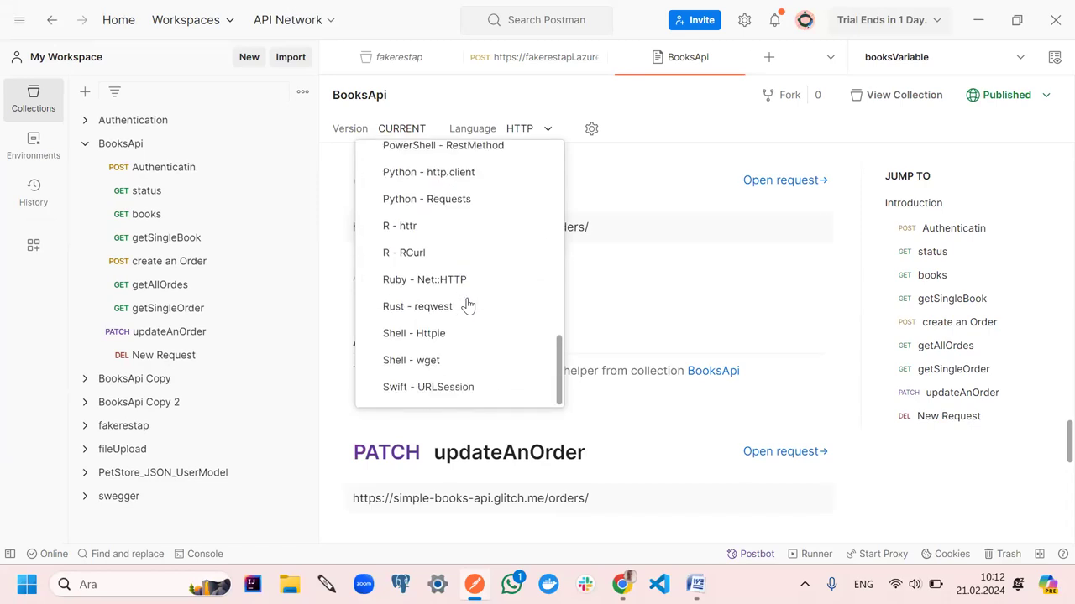
scroll(468, 306, "up", 9)
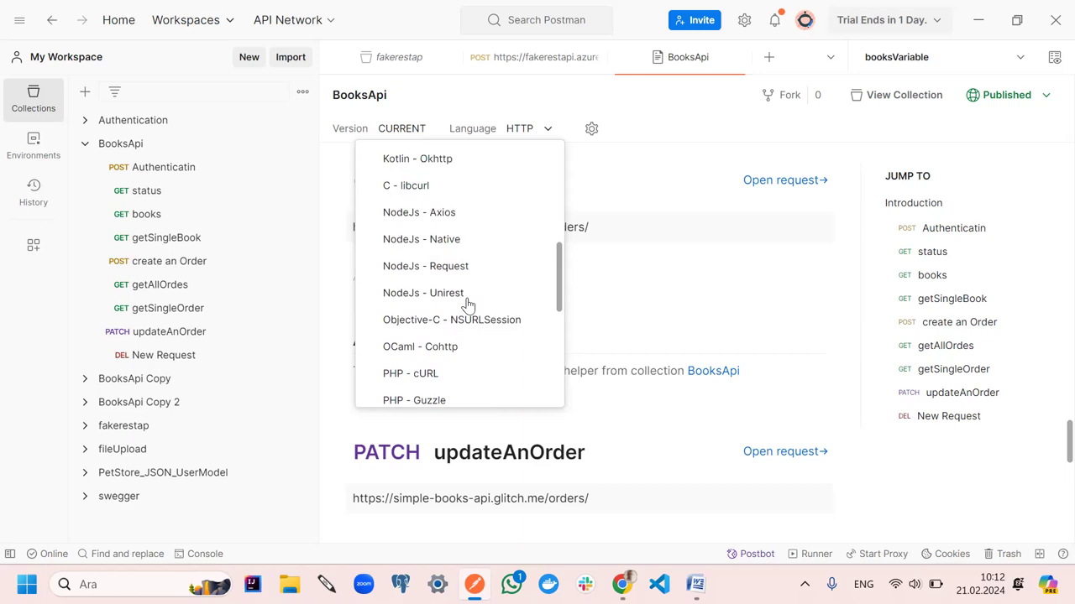
scroll(468, 306, "up", 2)
left_click(648, 134)
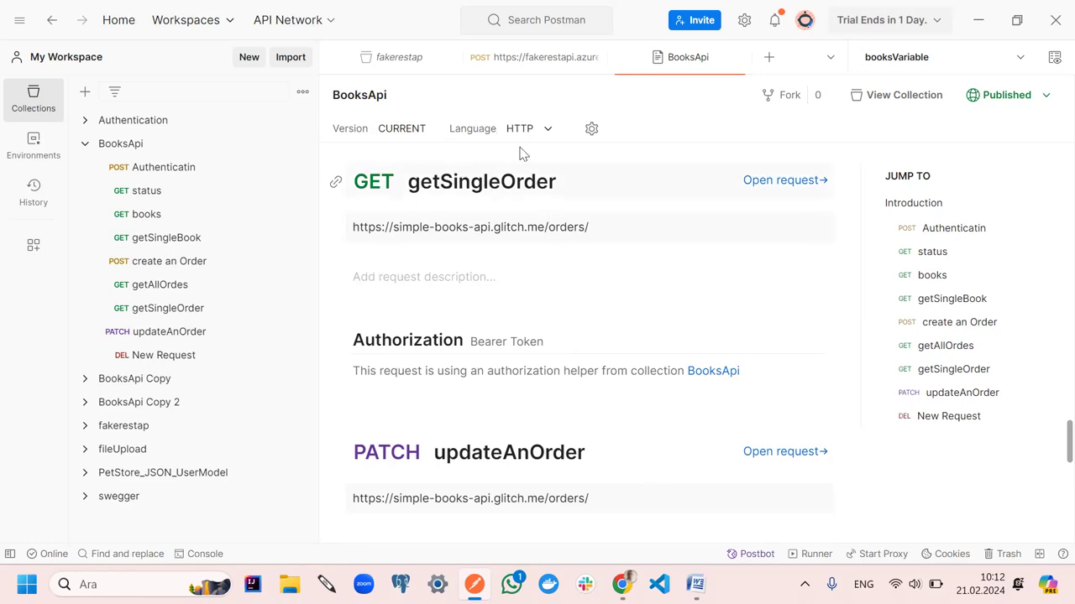
View the published BooksApi documentation at its public link in the browser, and return to Postman
left_click(1018, 99)
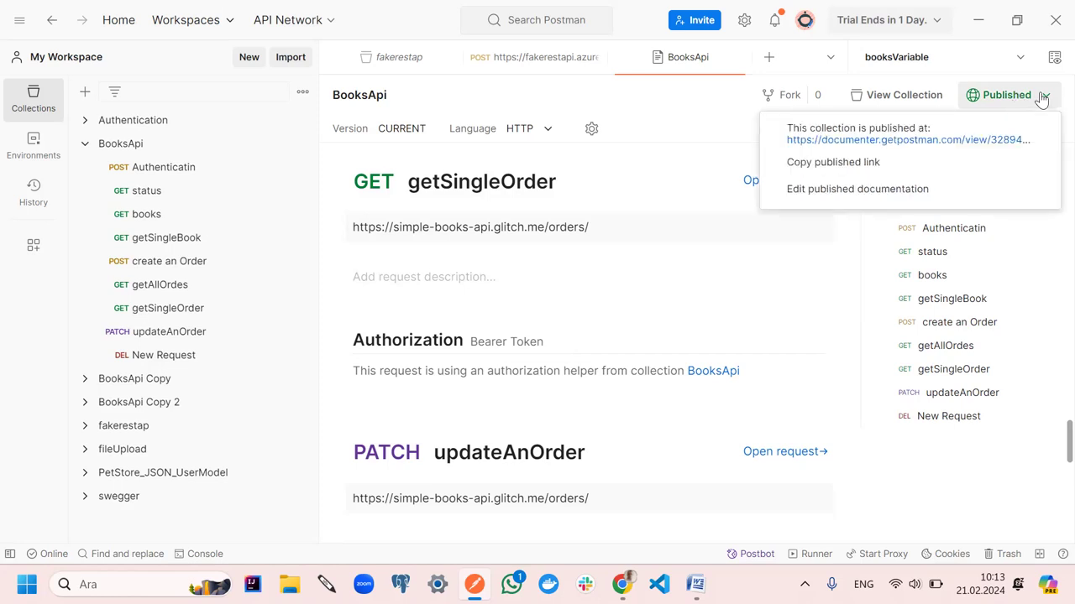
left_click(1047, 98)
left_click(1047, 98)
left_click(990, 141)
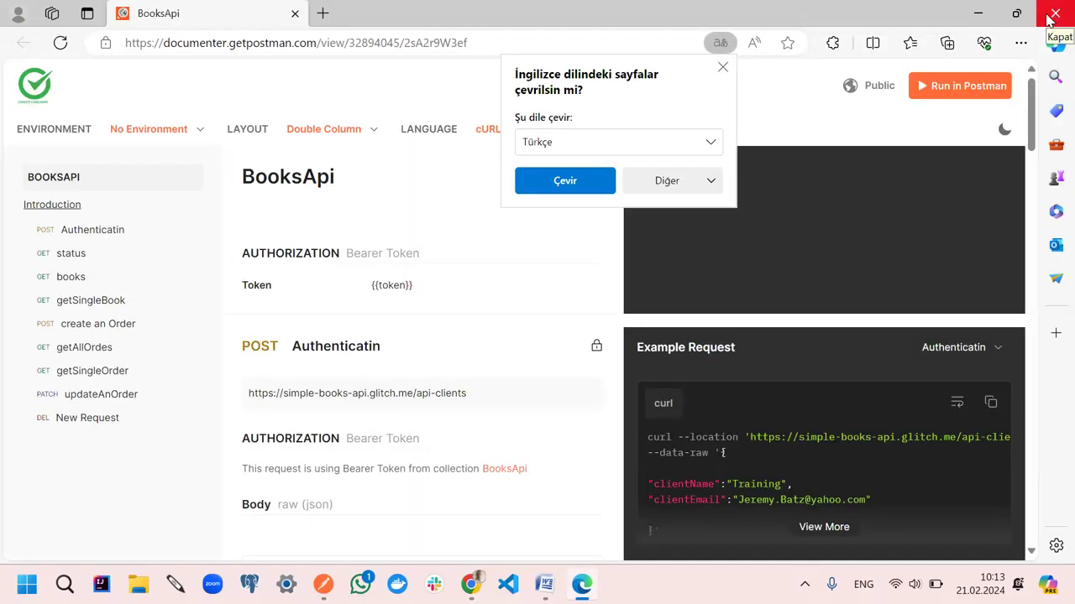
left_click(1049, 19)
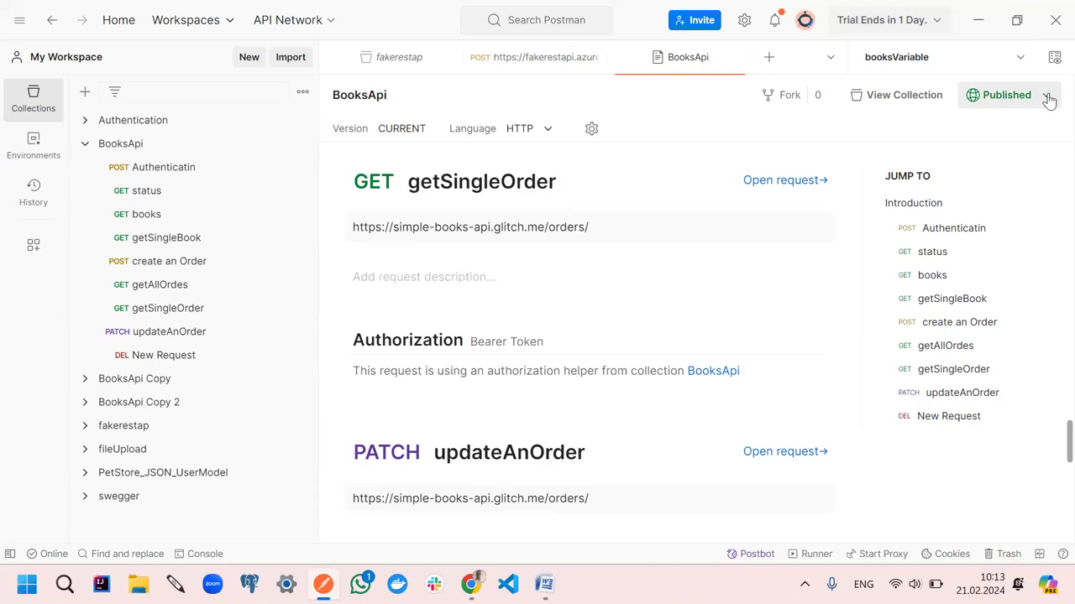
Review the options for the published BooksApi documentation and collapse the BooksApi collection
left_click(1048, 97)
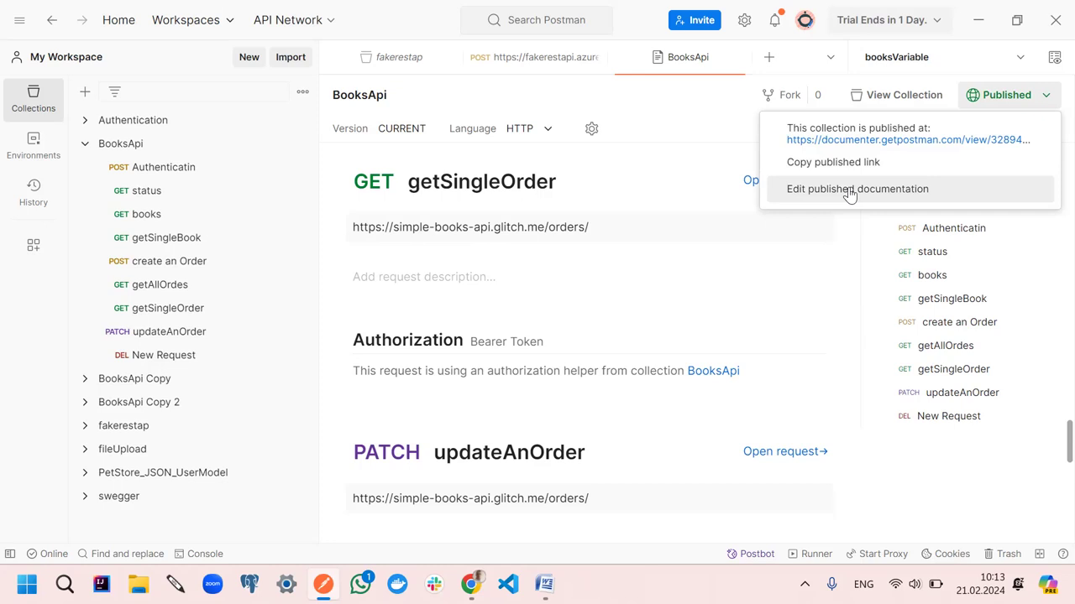
left_click(81, 152)
left_click(83, 149)
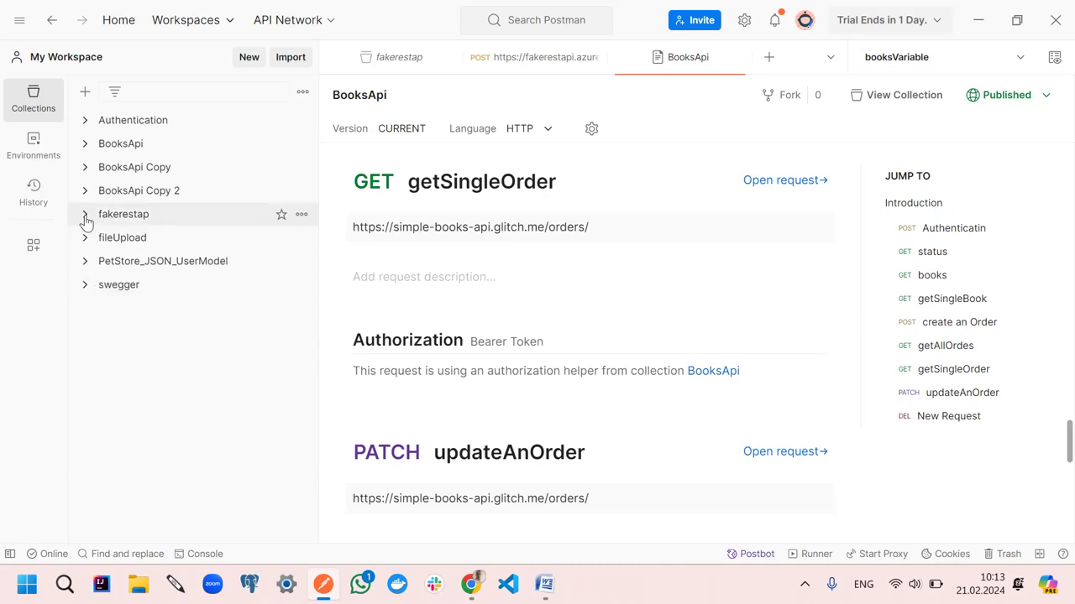
Open the documentation of the fakerestap collection and look through its two POST requests' headers and bodies
left_click(85, 217)
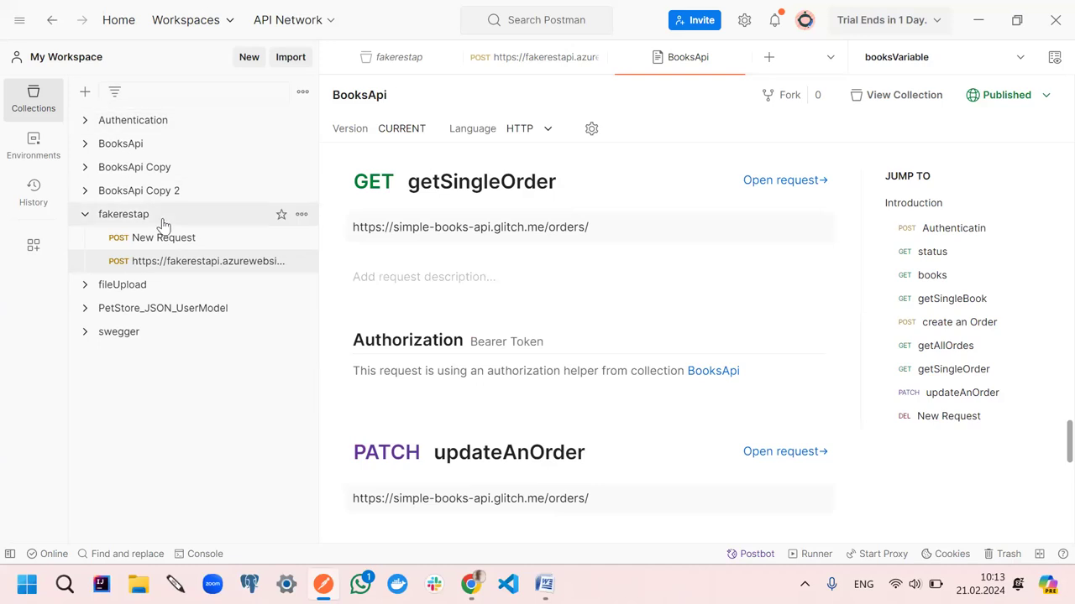
left_click(301, 215)
scroll(227, 372, "down", 3)
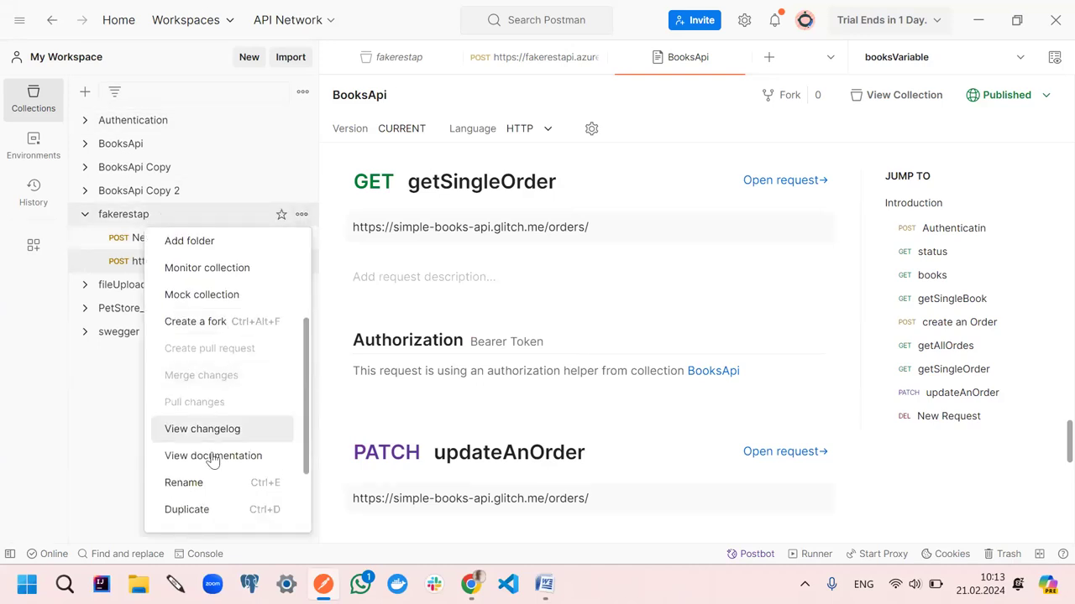
left_click(209, 464)
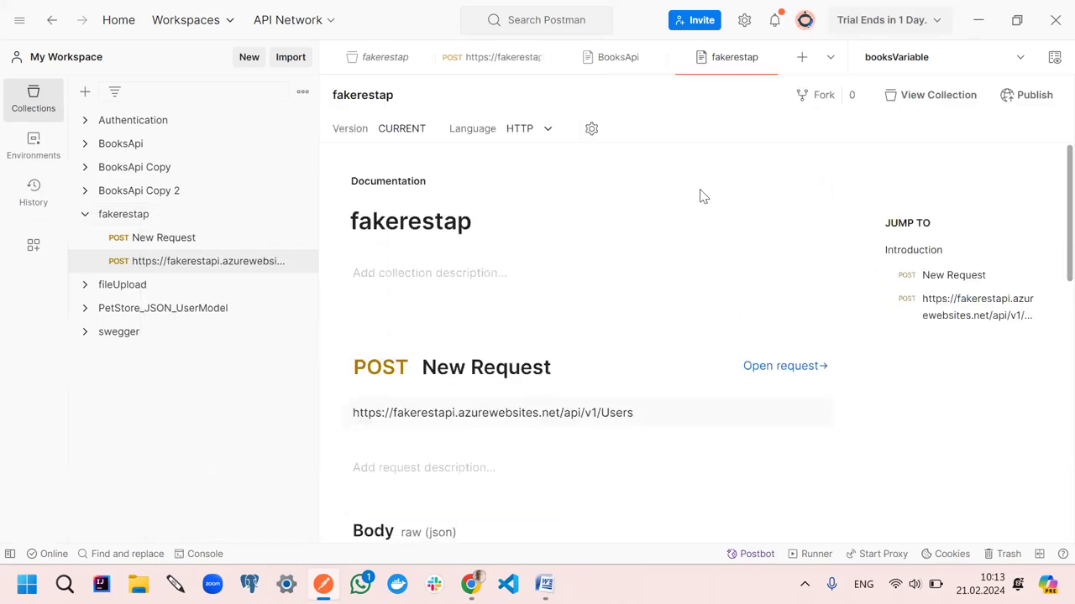
scroll(436, 344, "down", 6)
scroll(439, 357, "down", 2)
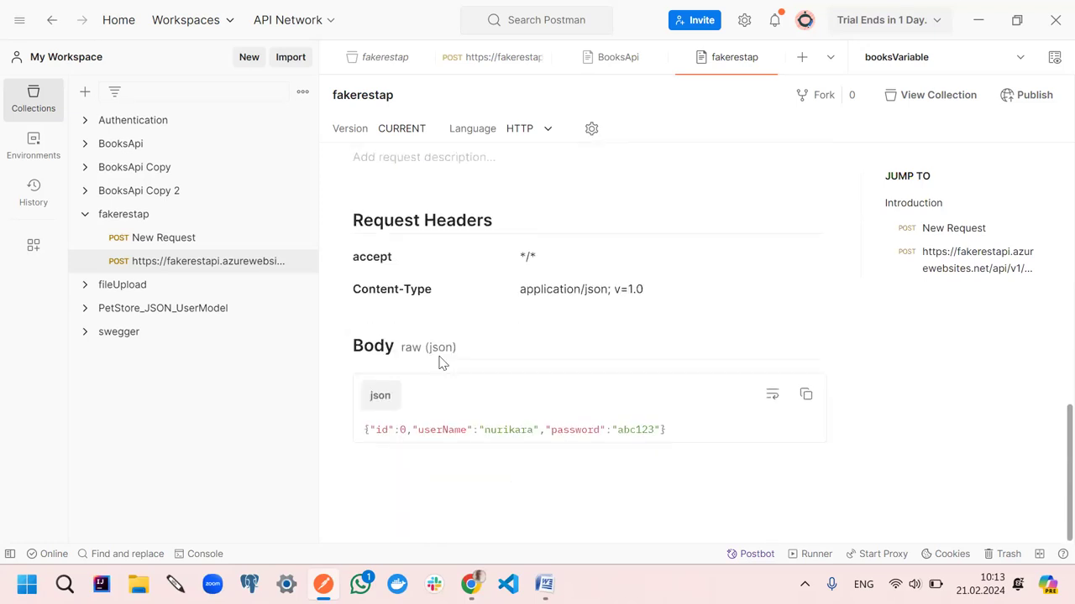
scroll(442, 363, "up", 10)
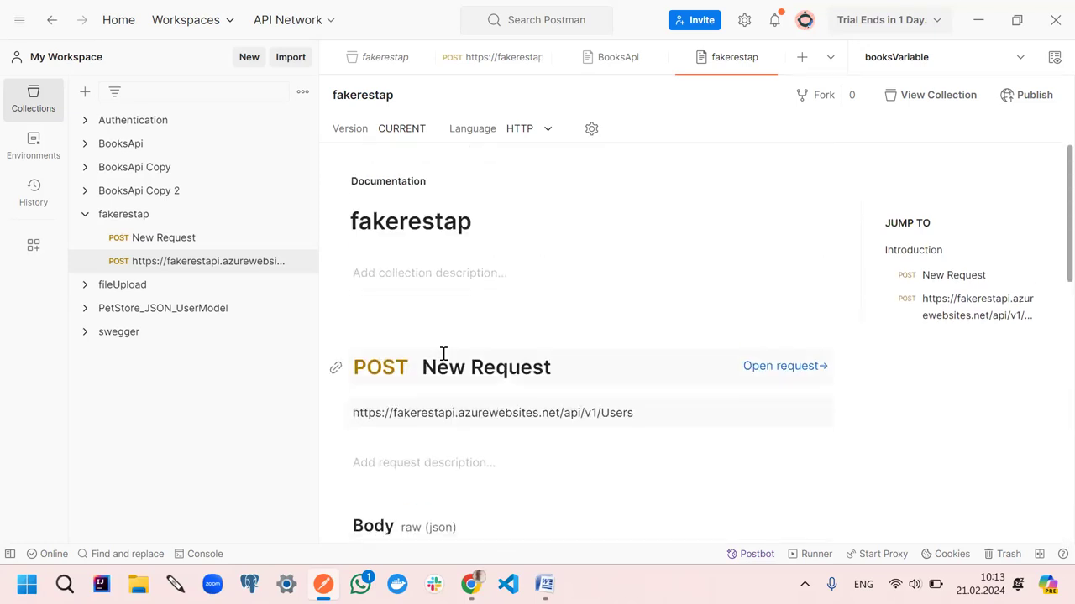
Start publishing the fakerestap documentation, leaving it at No Environment and No custom domain
left_click(1028, 98)
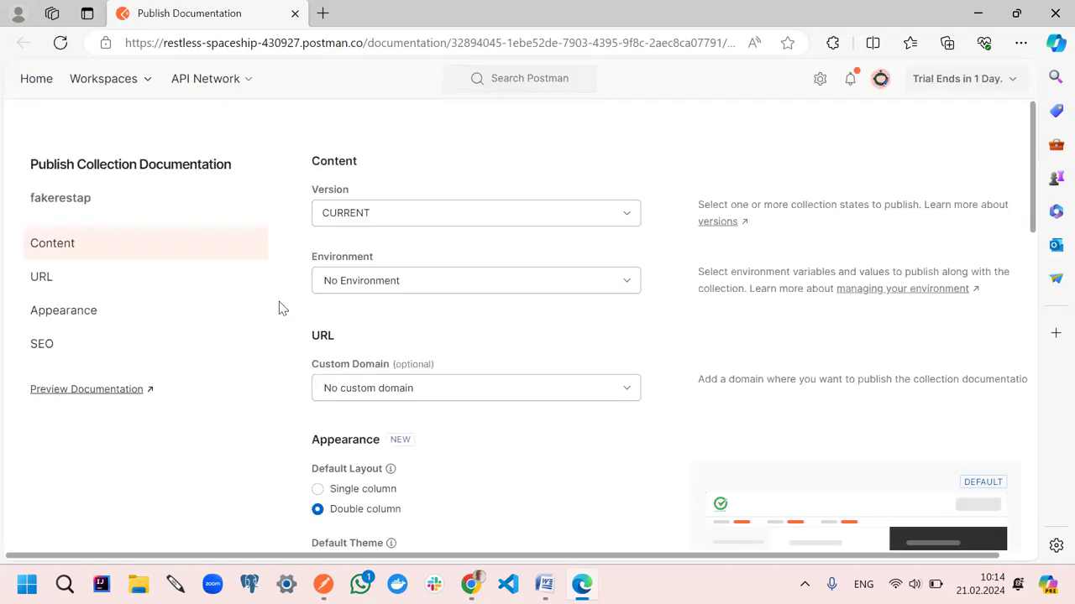
left_click(434, 286)
left_click(433, 286)
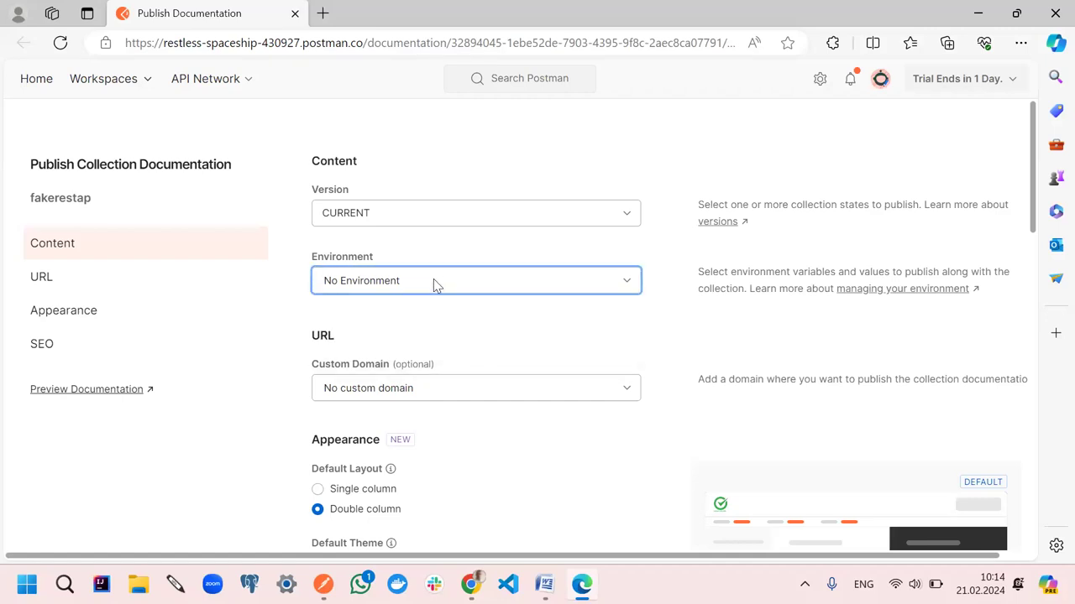
left_click(439, 387)
left_click(438, 387)
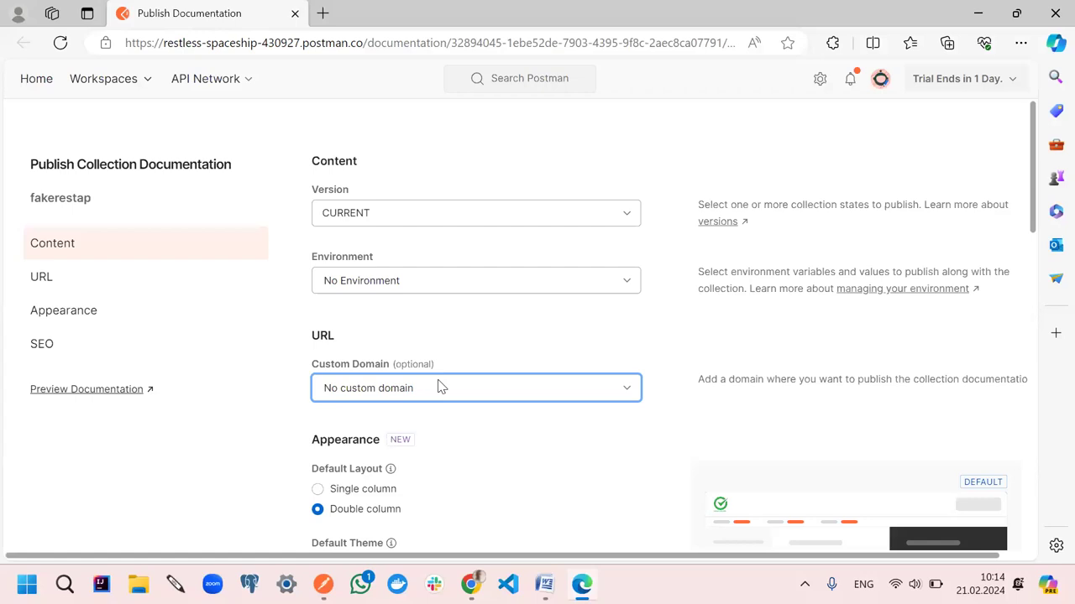
Publish the fakerestap documentation with the double-column layout and light theme, and copy its published URL
scroll(440, 387, "down", 2)
scroll(441, 387, "down", 3)
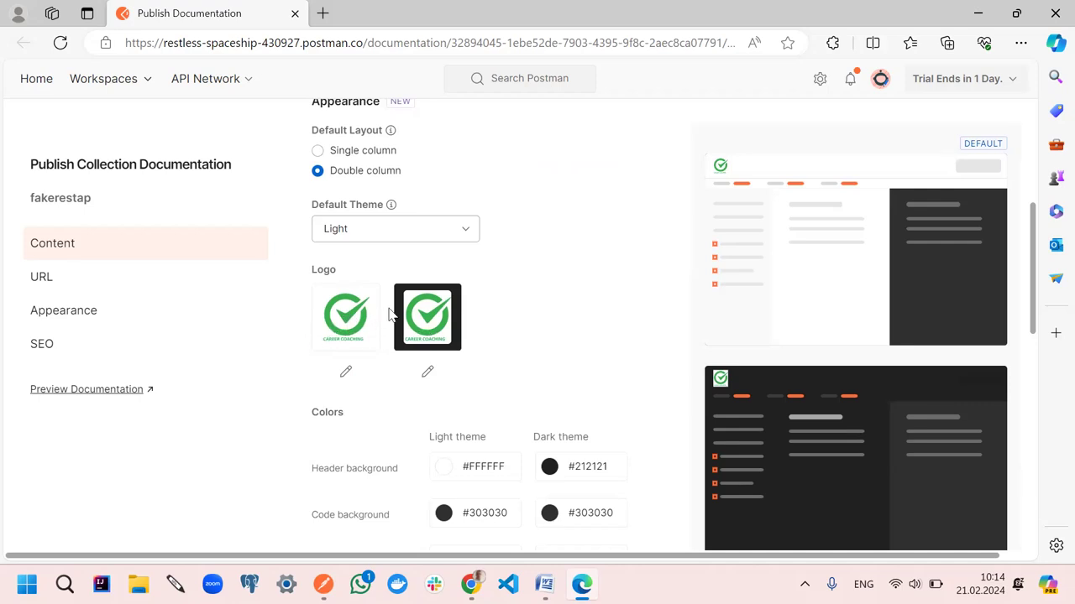
scroll(496, 355, "down", 4)
scroll(504, 340, "up", 2)
scroll(506, 335, "down", 5)
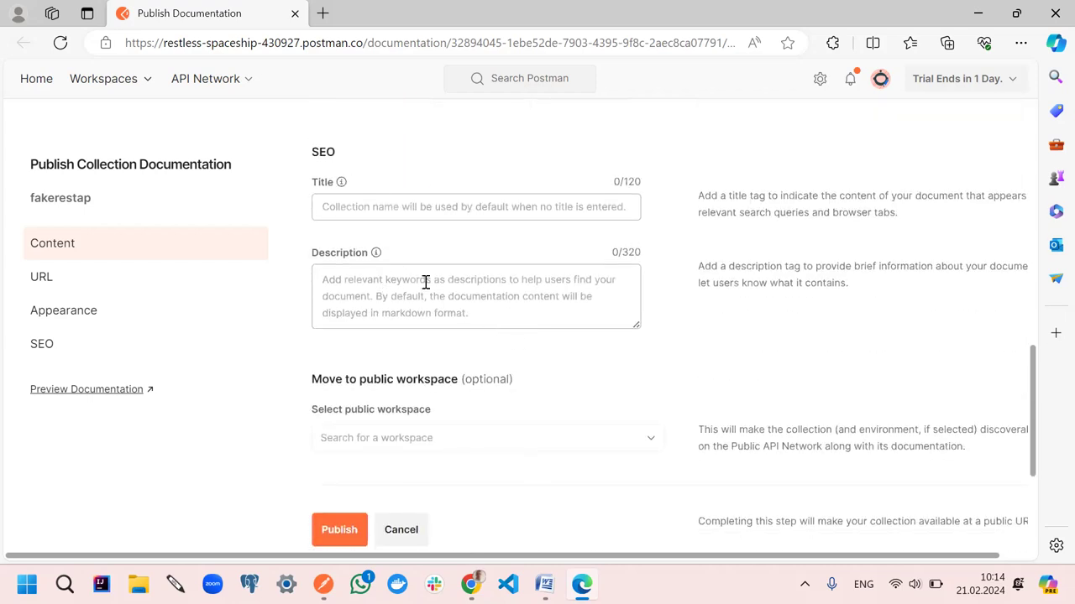
scroll(426, 283, "down", 3)
left_click(344, 296)
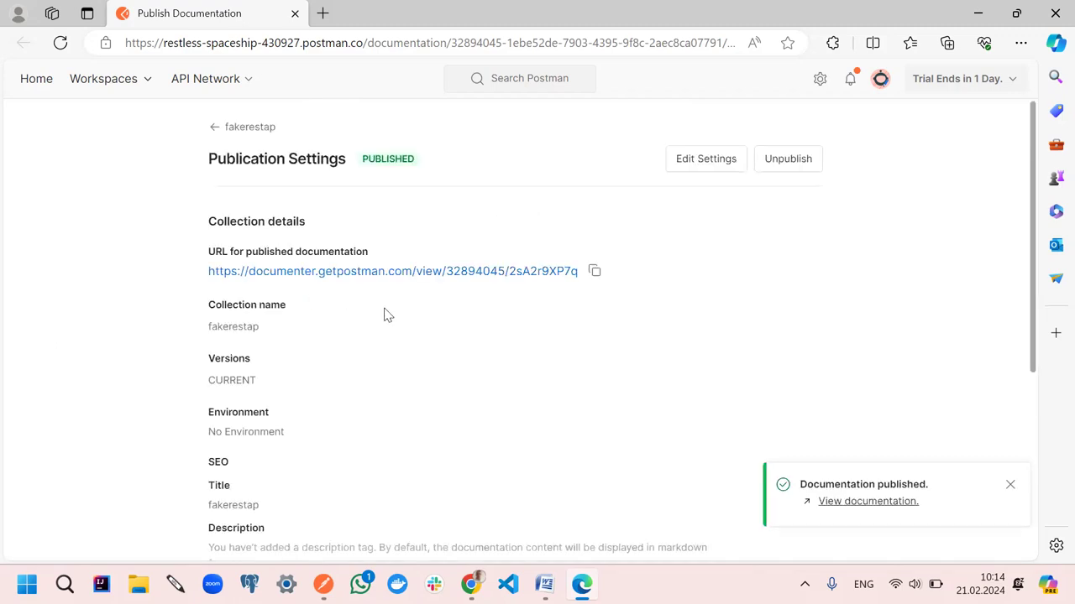
left_click(595, 273)
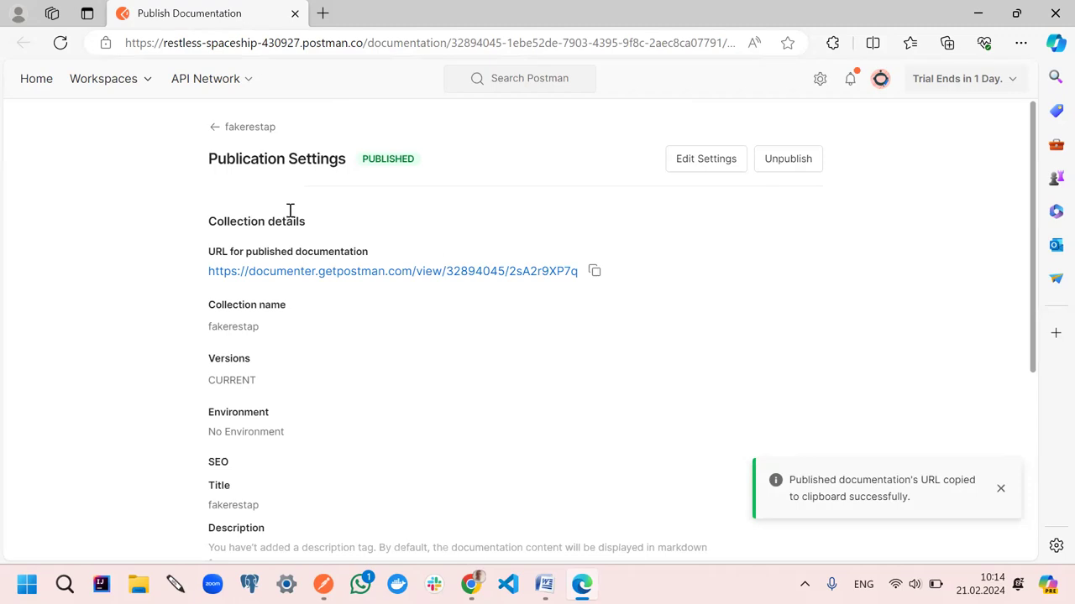
left_click(295, 13)
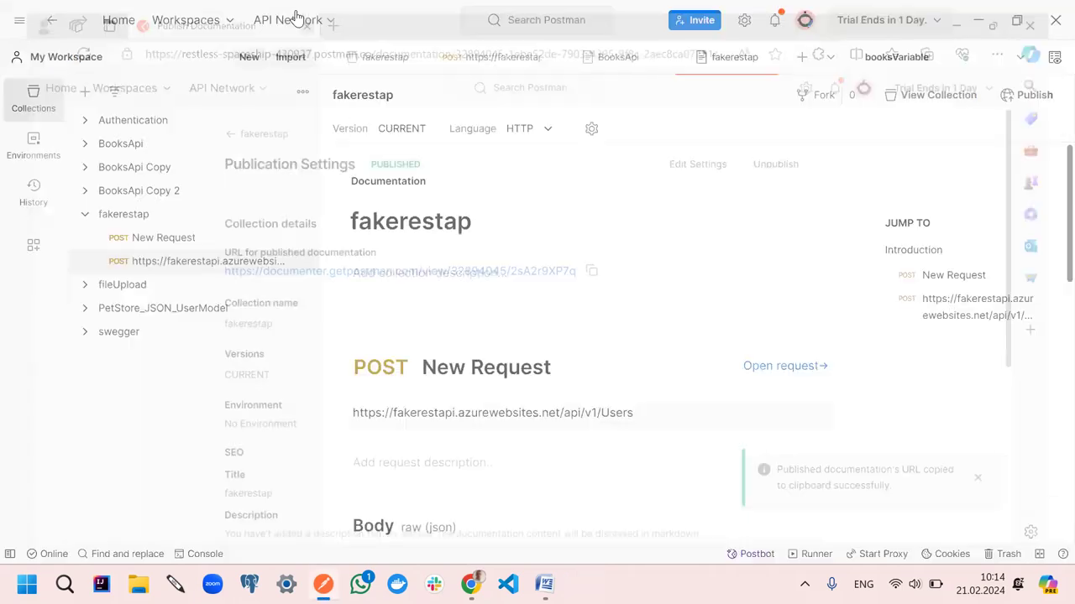
Switch to Chrome and open the copied URL of the published fakerestap documentation in a new tab
left_click(470, 583)
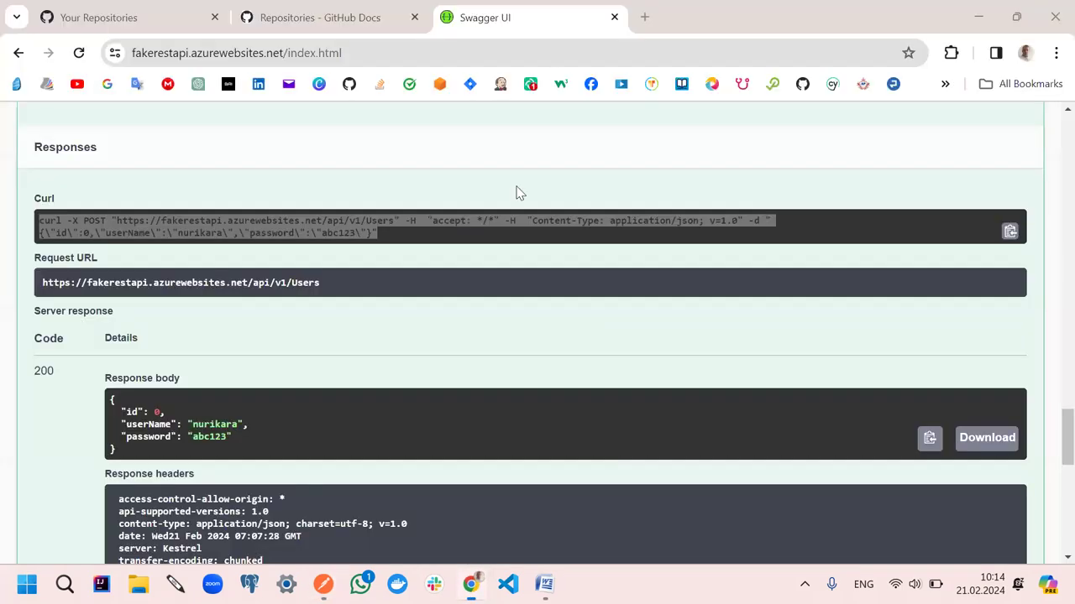
left_click(646, 16)
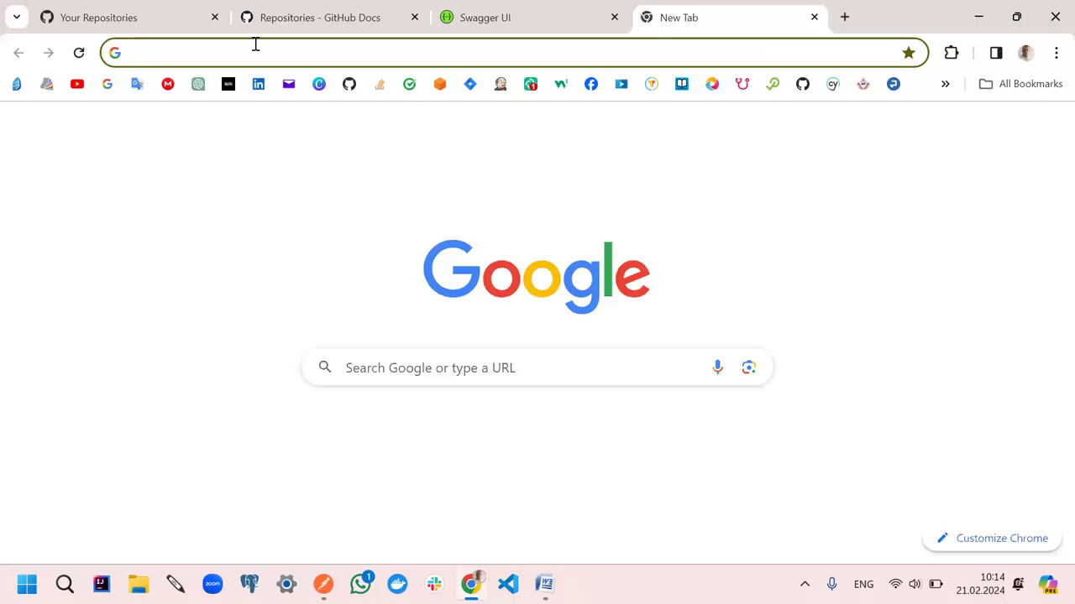
left_click(222, 48)
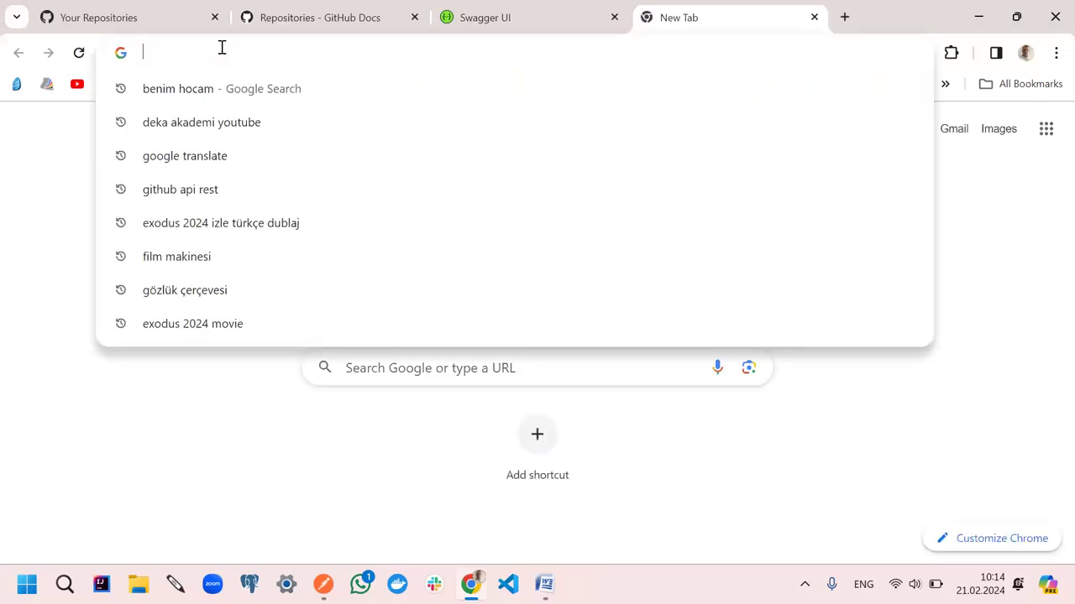
key("ctrl+v")
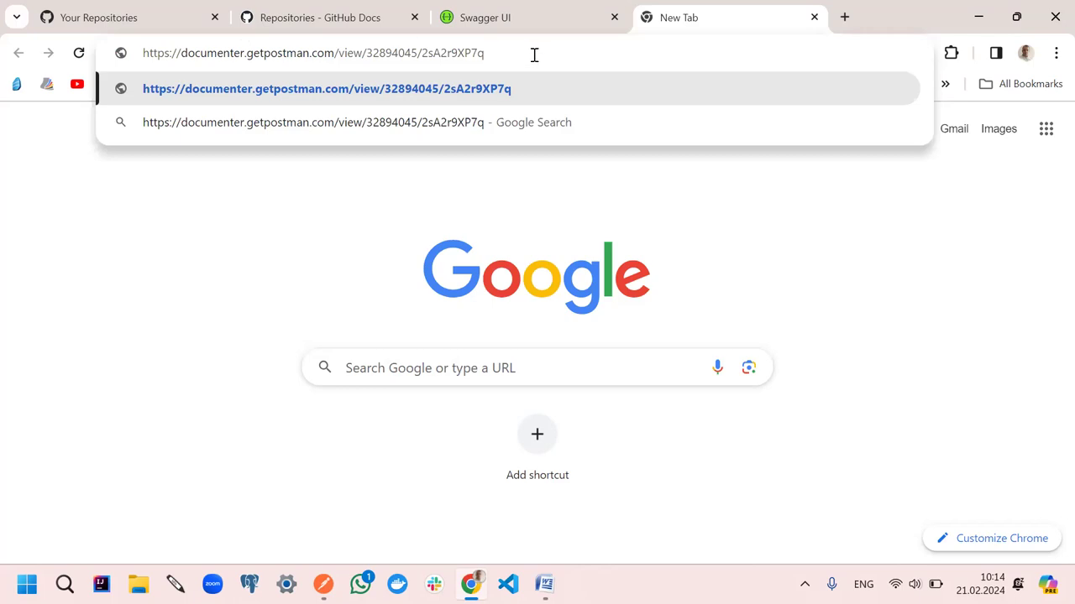
key("Return")
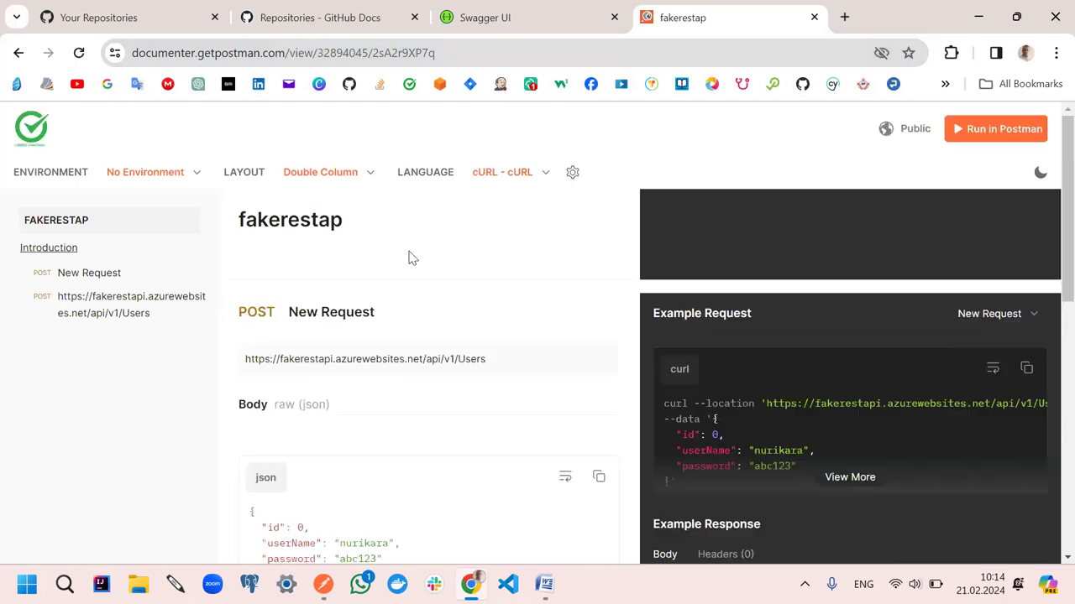
Look through the published fakerestap documentation, examining both POST requests' URLs, headers, bodies, and example requests and responses
scroll(412, 258, "down", 6)
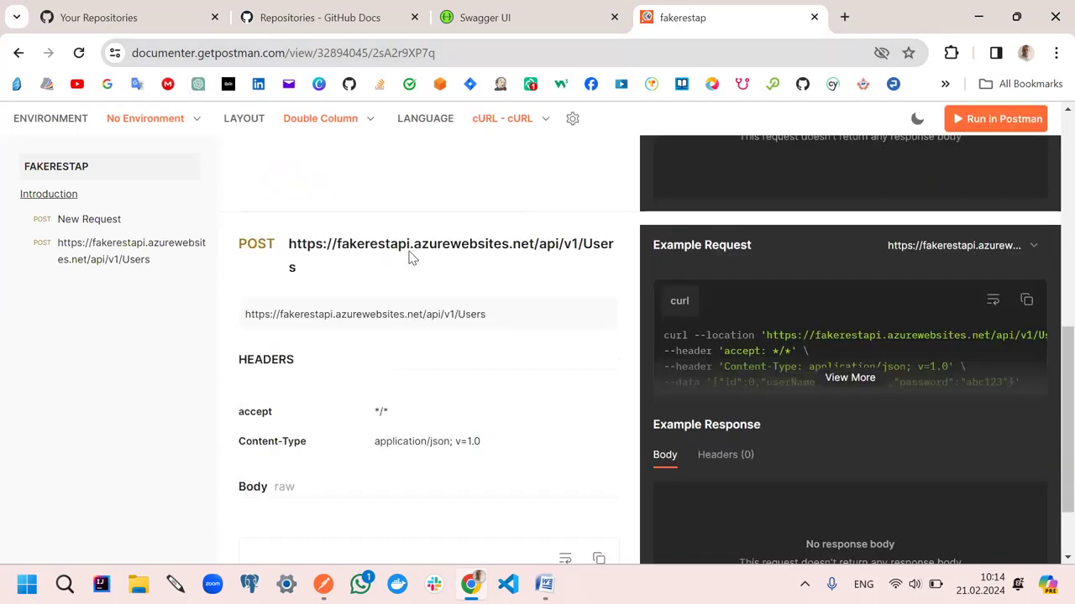
scroll(411, 258, "up", 5)
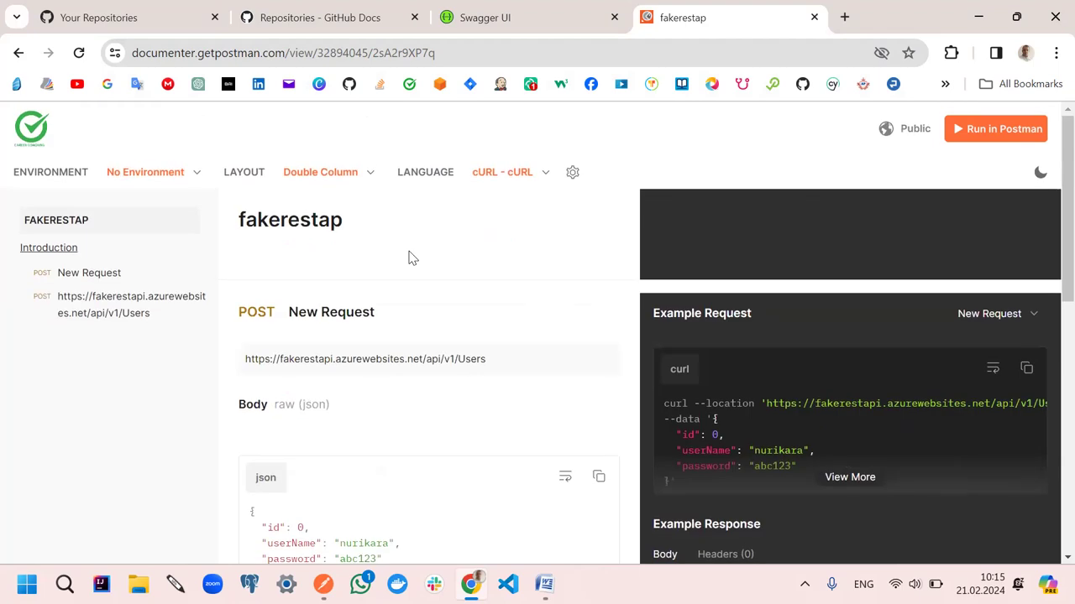
scroll(411, 258, "down", 6)
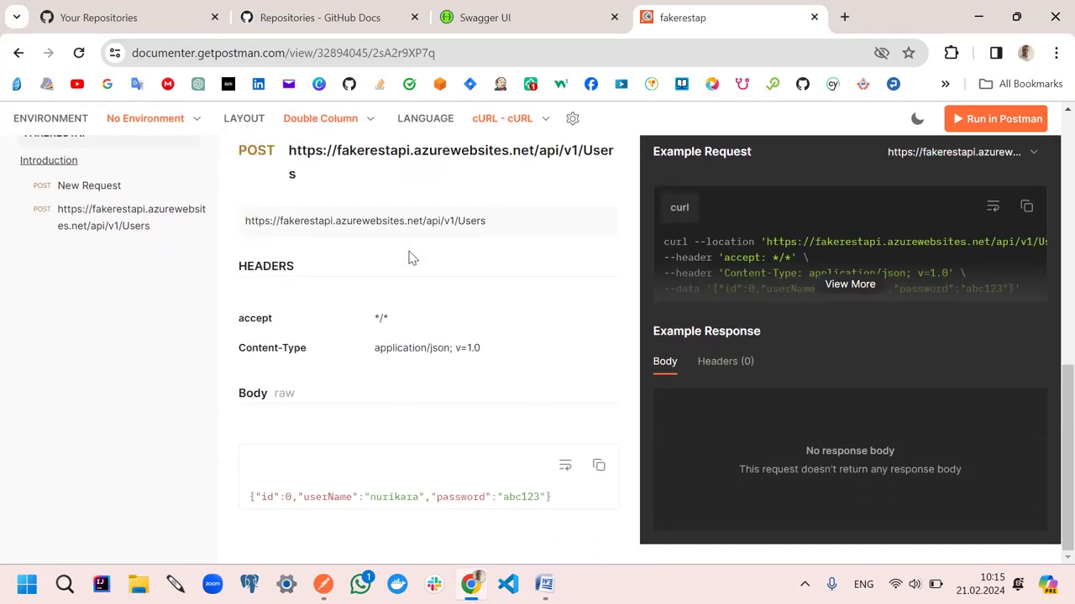
scroll(412, 256, "up", 6)
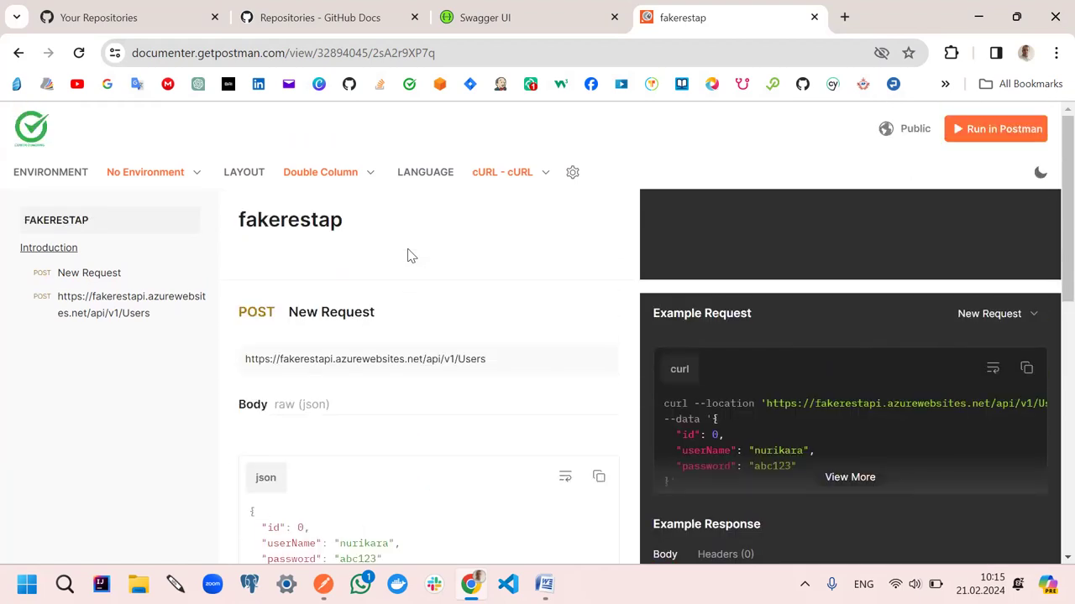
scroll(411, 257, "down", 6)
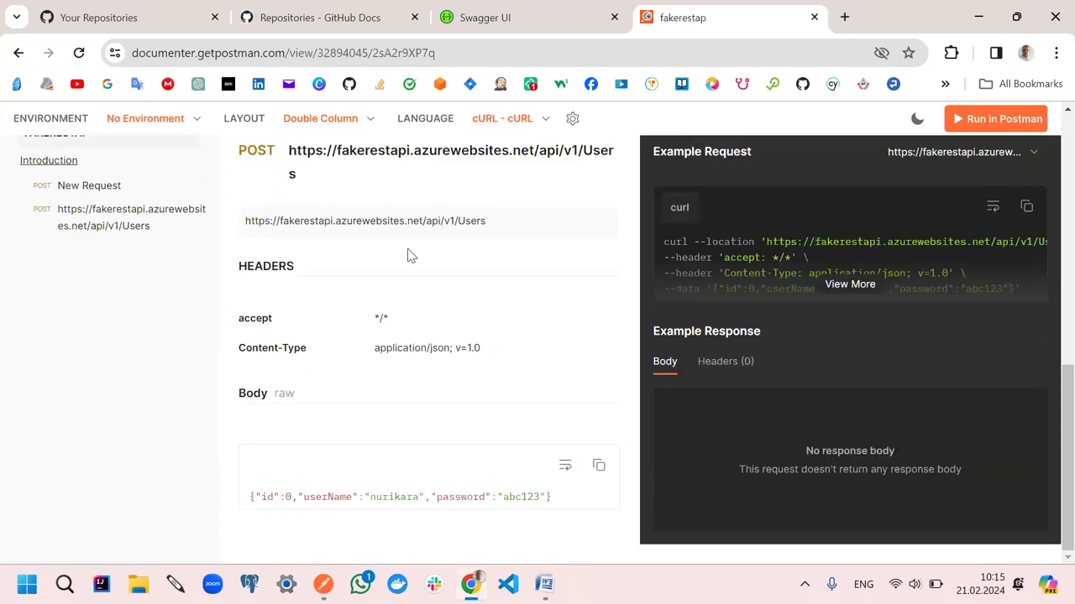
scroll(411, 256, "up", 1)
scroll(411, 256, "up", 6)
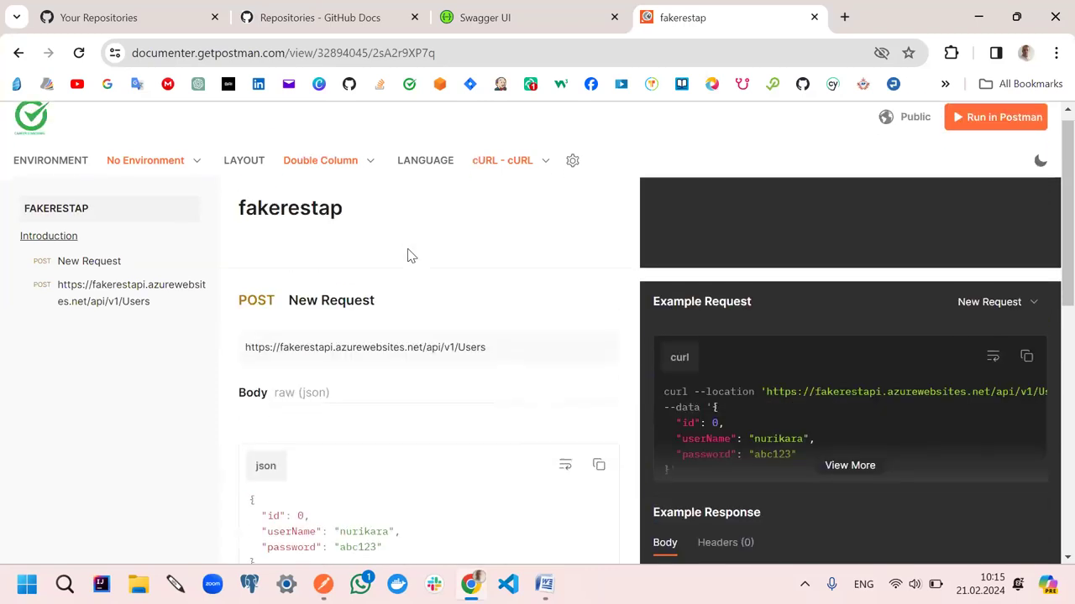
scroll(411, 256, "down", 4)
scroll(412, 256, "down", 3)
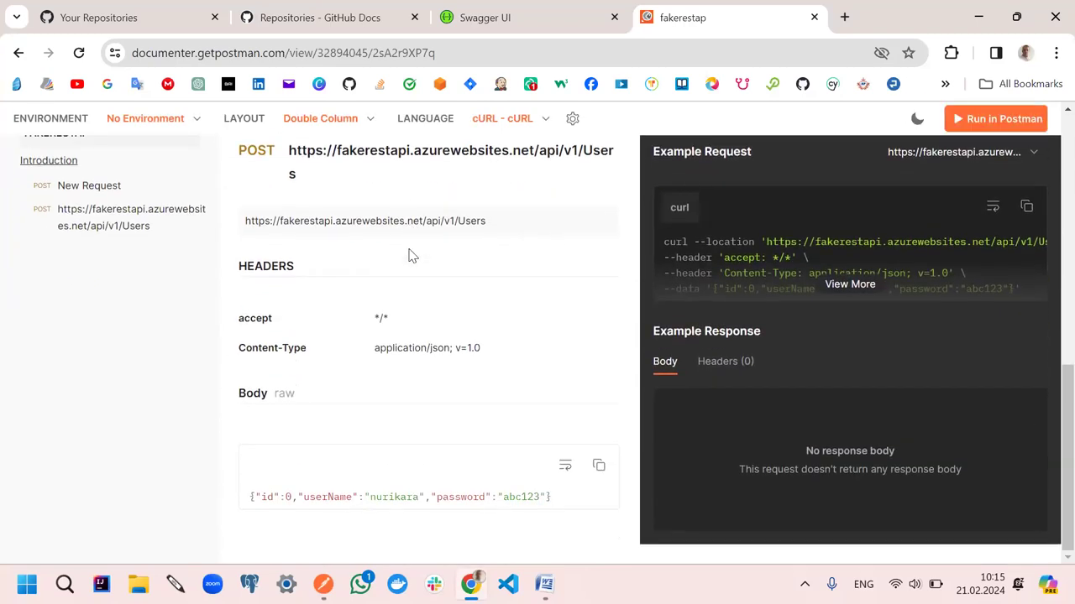
scroll(412, 256, "up", 3)
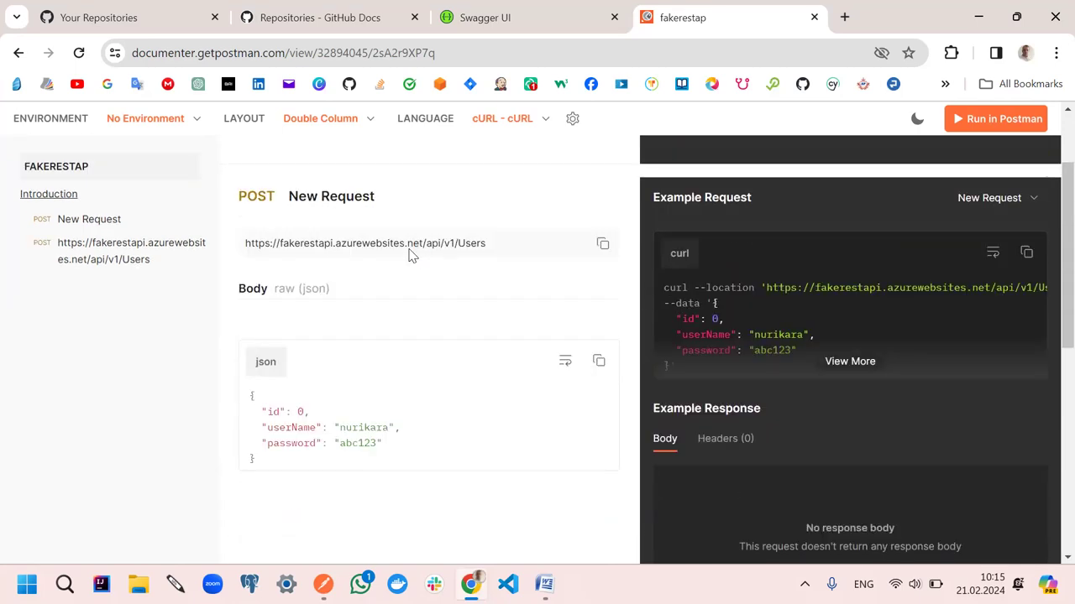
scroll(767, 329, "down", 3)
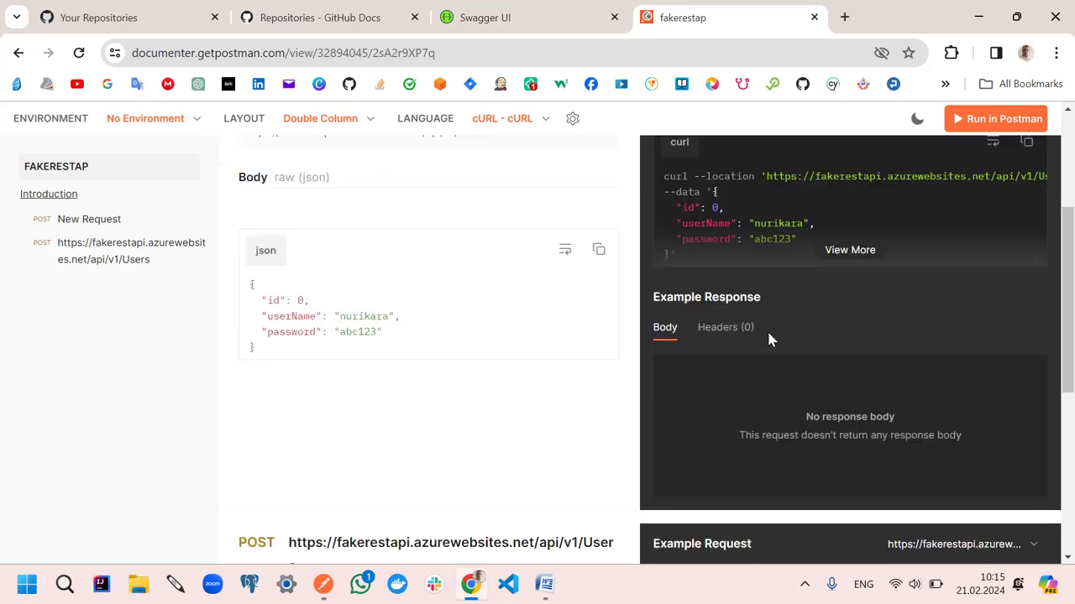
scroll(774, 352, "up", 5)
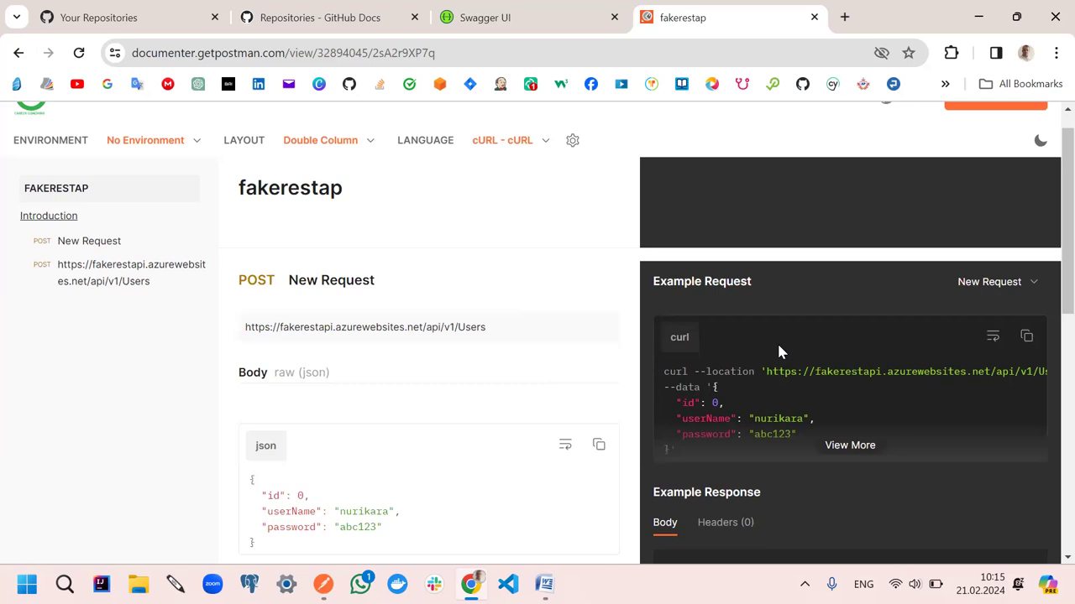
scroll(775, 342, "down", 2)
scroll(781, 332, "up", 2)
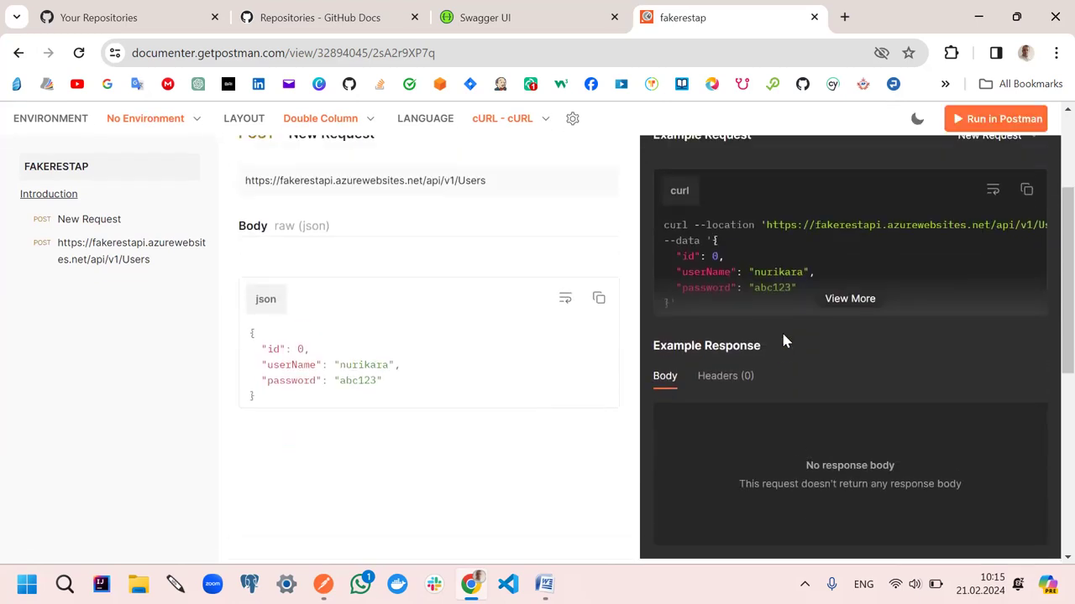
scroll(708, 321, "up", 1)
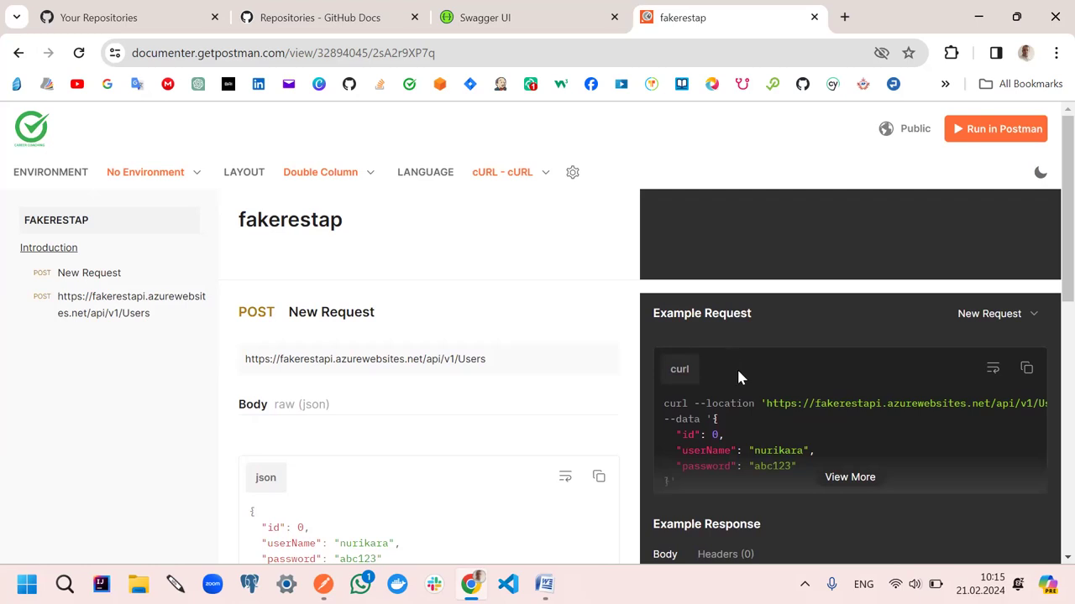
scroll(736, 370, "down", 6)
scroll(739, 406, "down", 2)
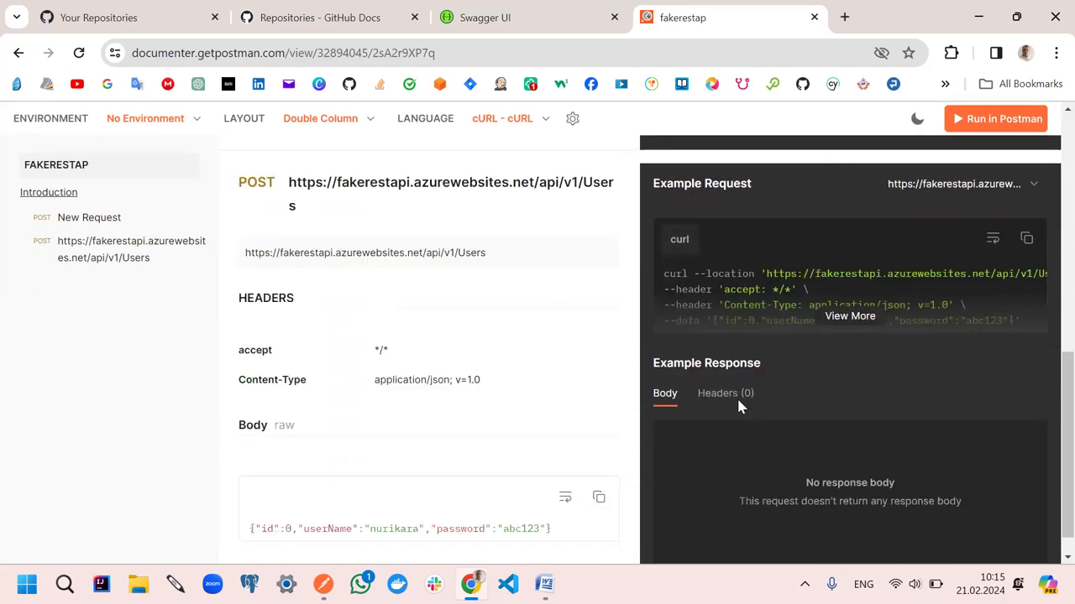
scroll(784, 410, "up", 5)
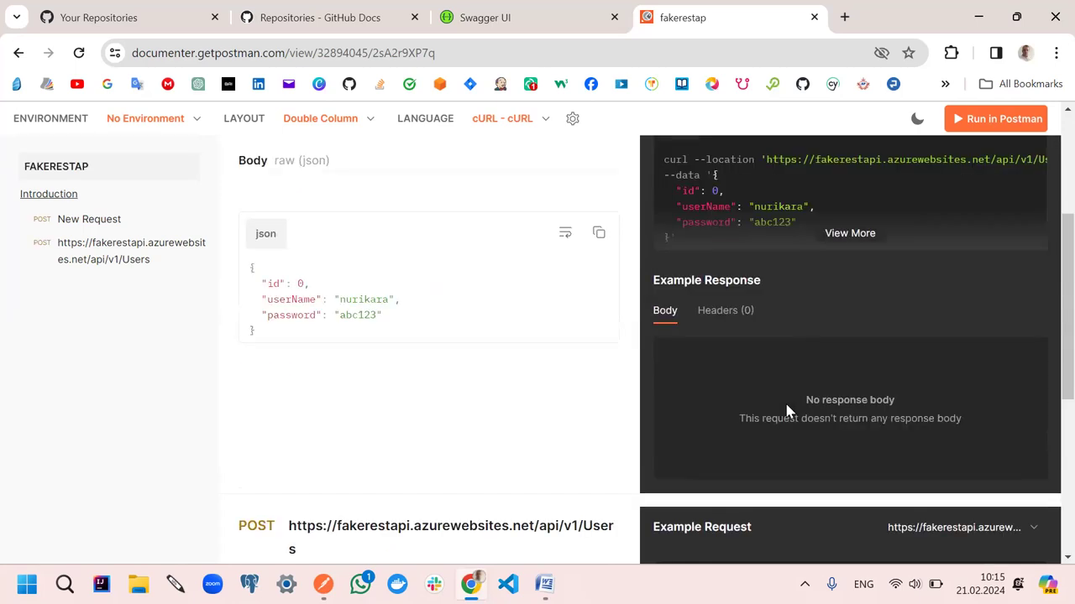
scroll(846, 369, "up", 2)
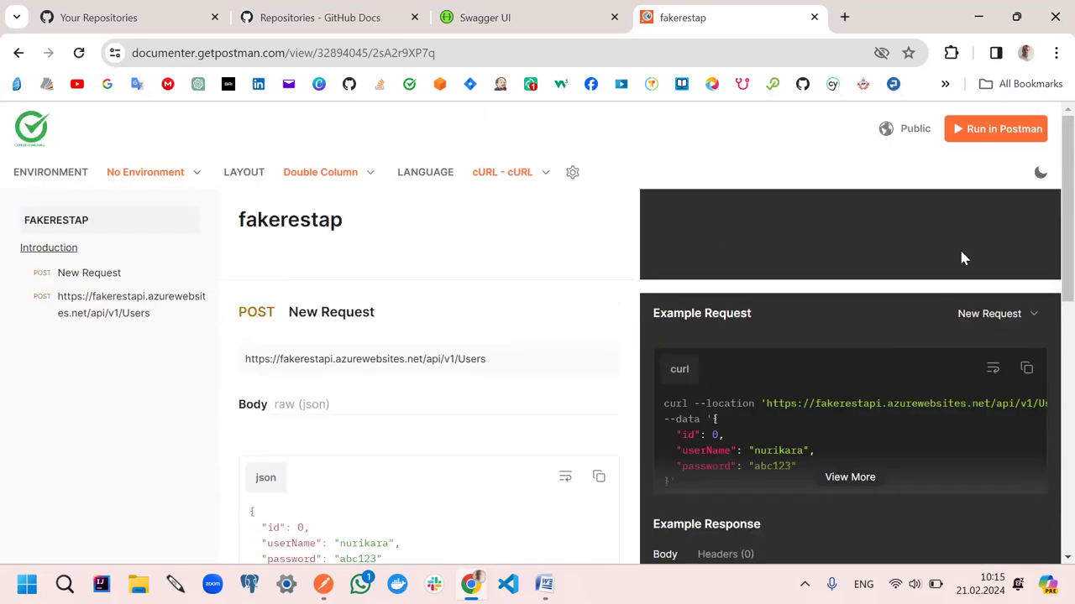
Run the published collection in Postman for Windows, always allowing documenter.getpostman.com to open such links in the app
left_click(978, 126)
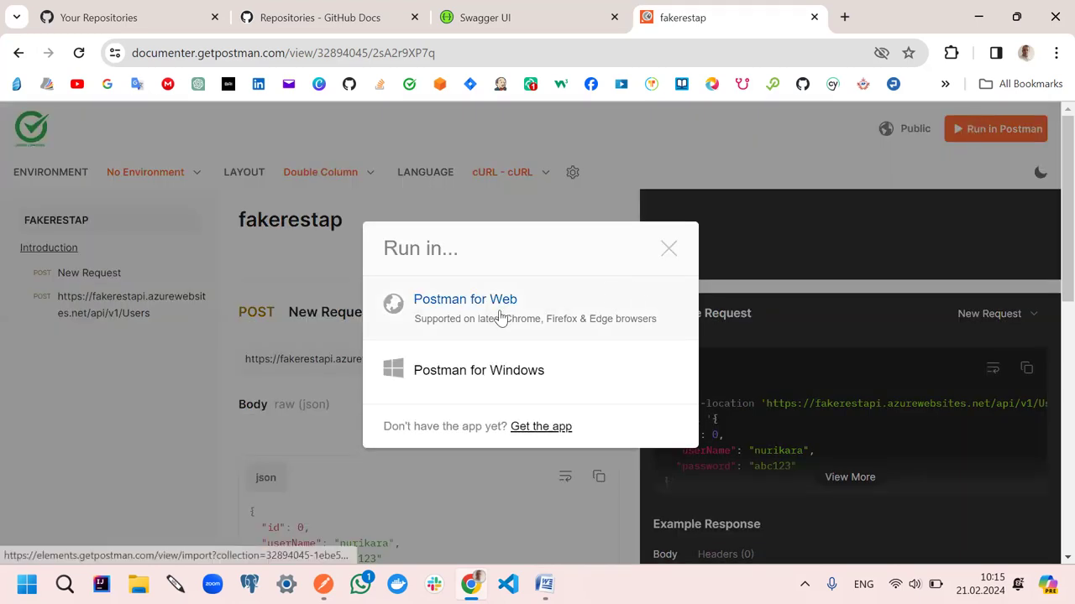
left_click(484, 369)
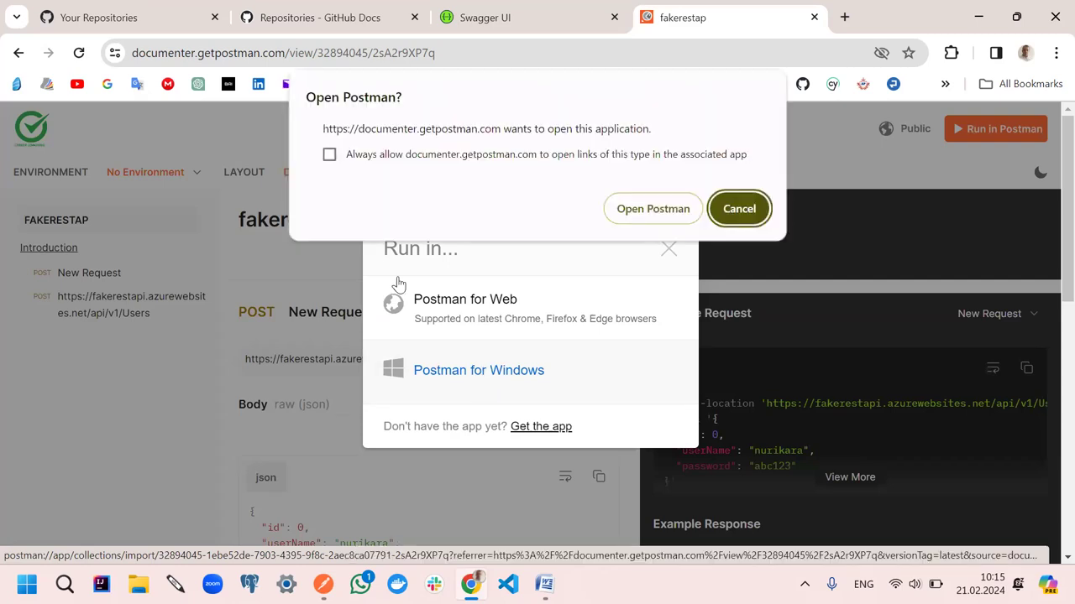
left_click(330, 155)
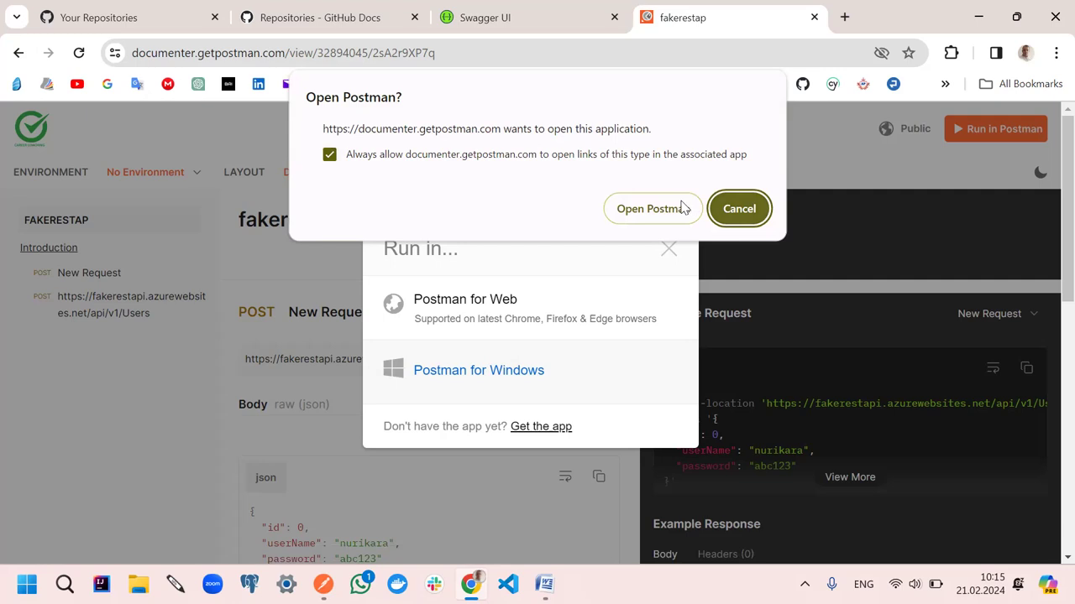
left_click(684, 208)
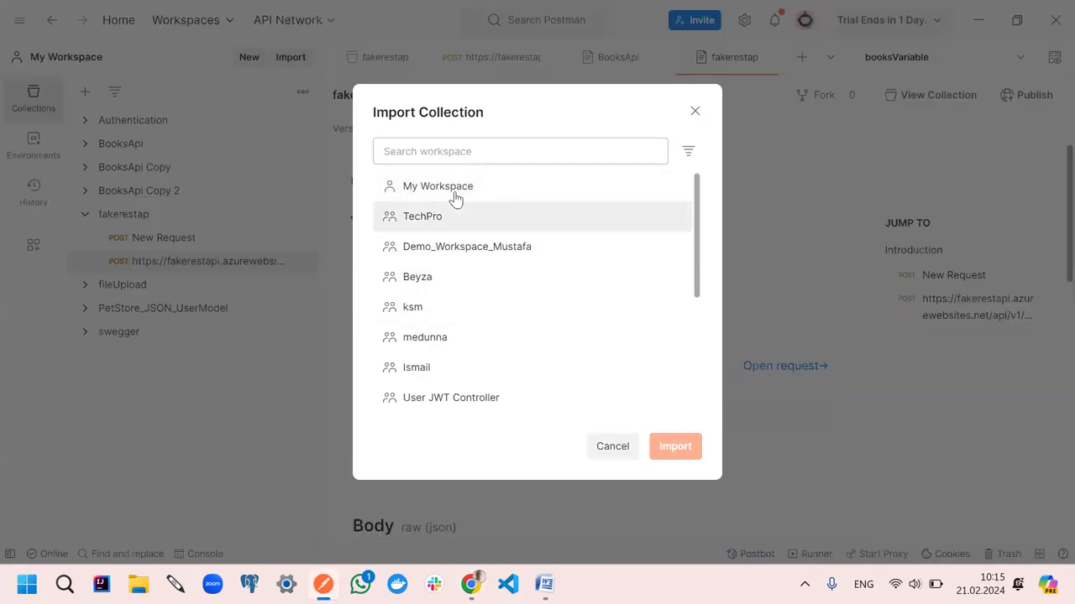
Review the available workspaces and select My Workspace as the destination for the collection import
scroll(451, 331, "down", 2)
scroll(451, 331, "down", 1)
scroll(449, 331, "up", 3)
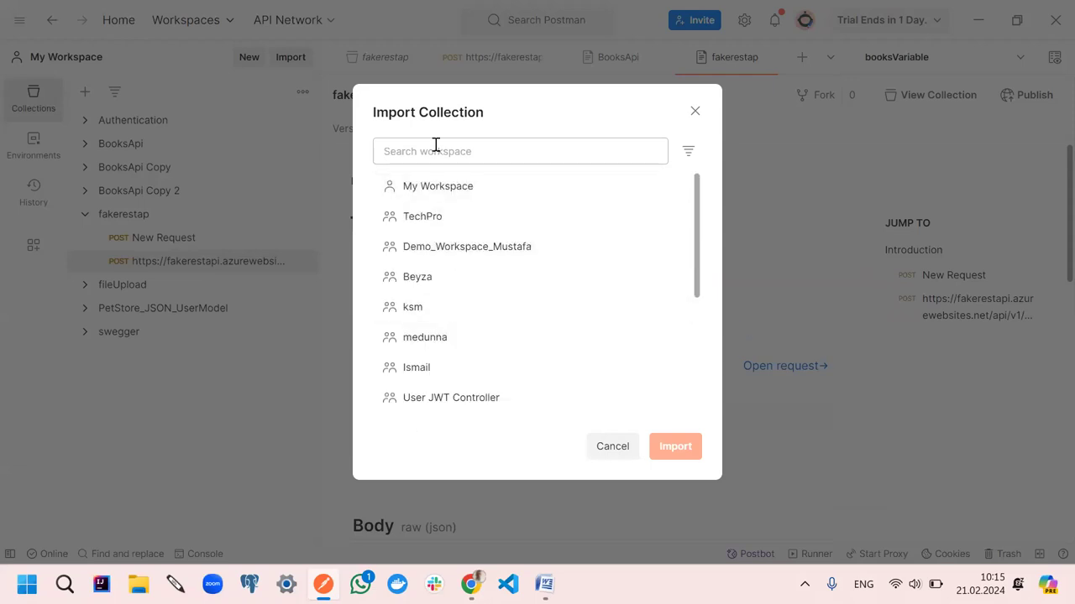
left_click(428, 186)
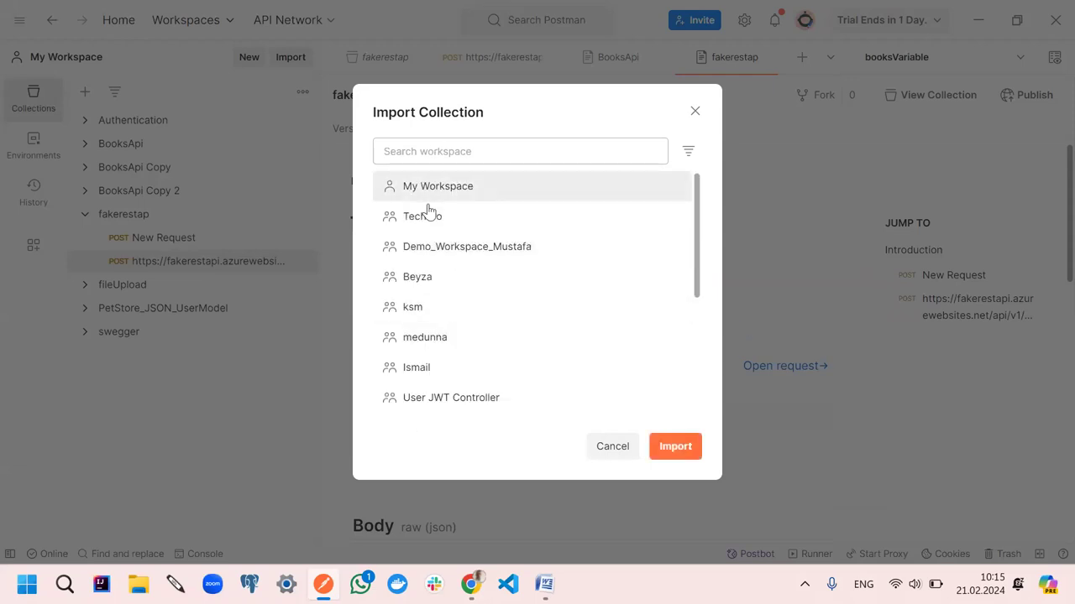